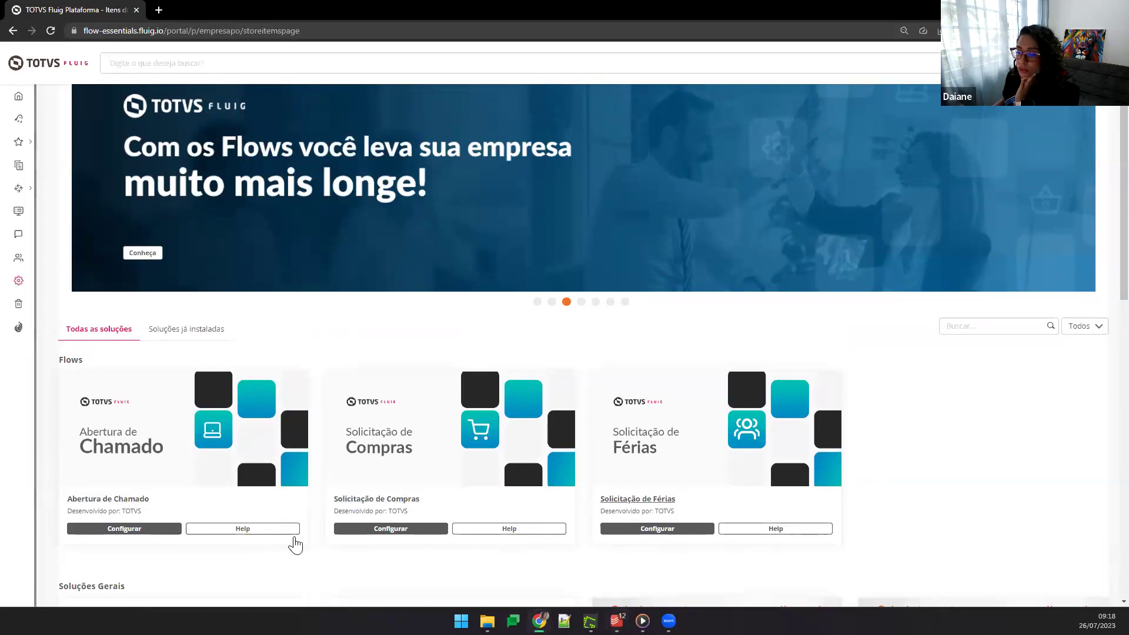
Open setup for the Abertura de Chamado flow and review the process manager options without changing them
{"action": "left_click", "coordinate": [160, 530]}
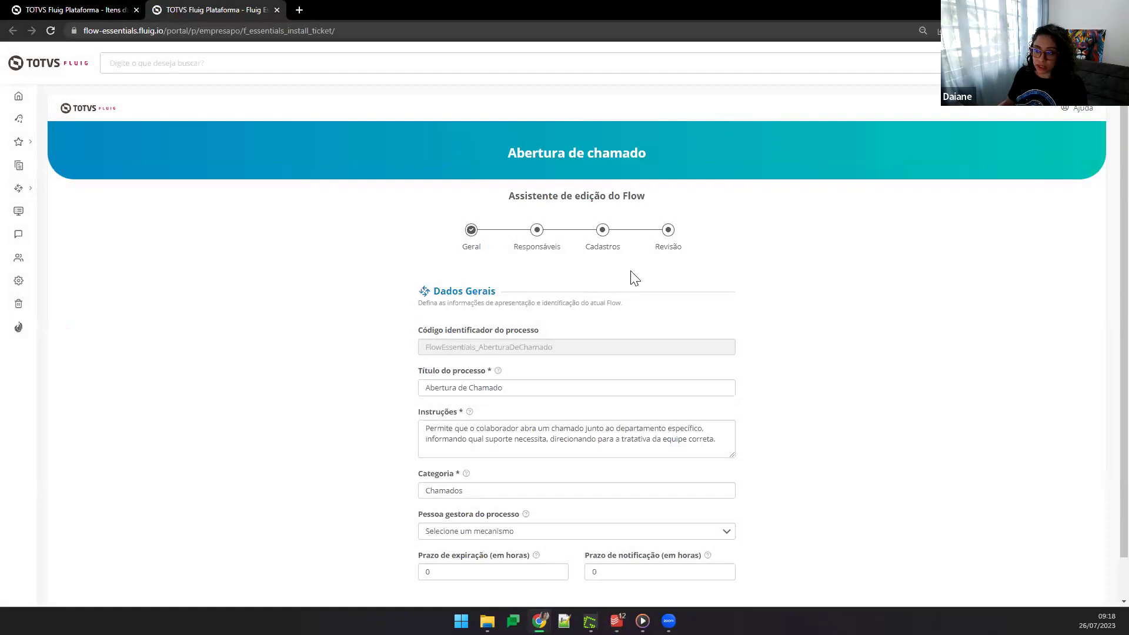
{"action": "scroll", "coordinate": [772, 281], "scroll_direction": "down", "scroll_amount": 1}
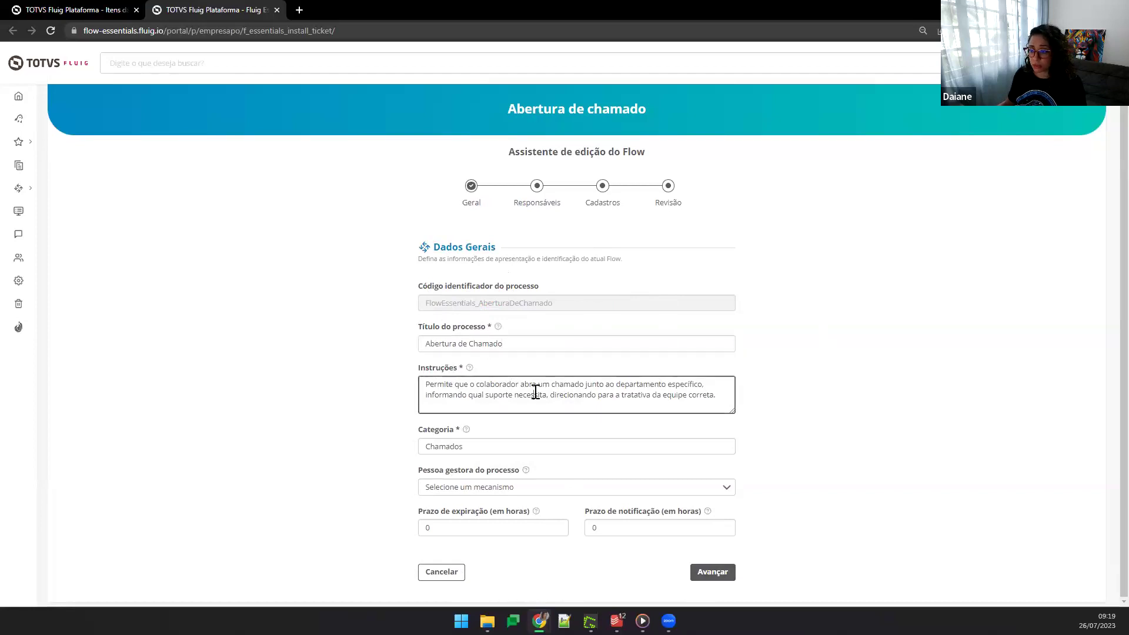
{"action": "left_click", "coordinate": [487, 487]}
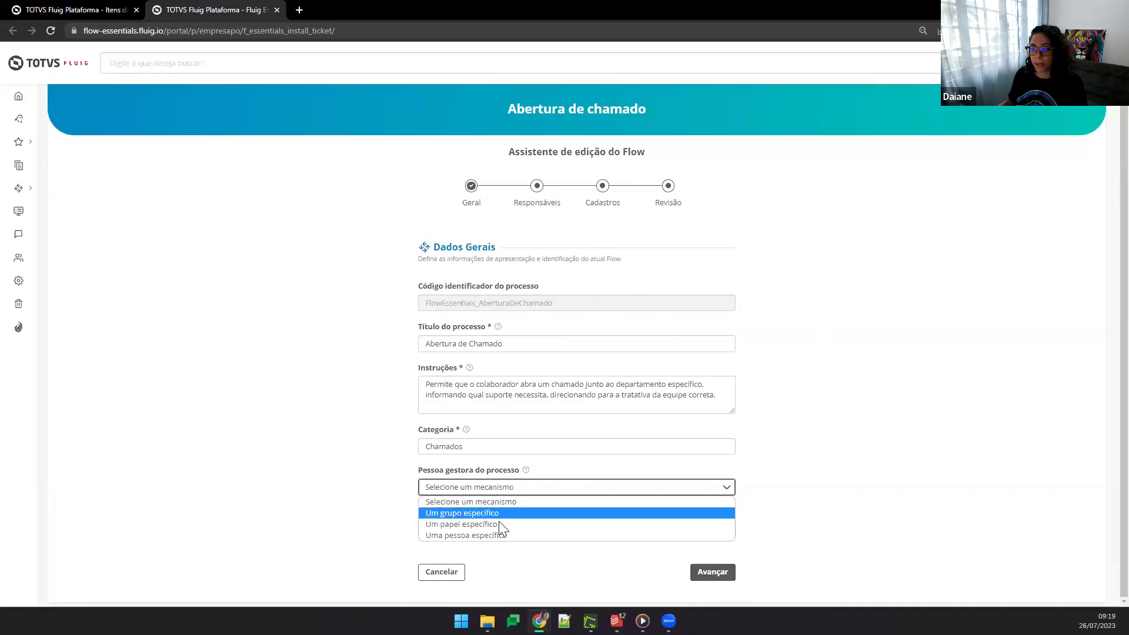
{"action": "left_click", "coordinate": [770, 505]}
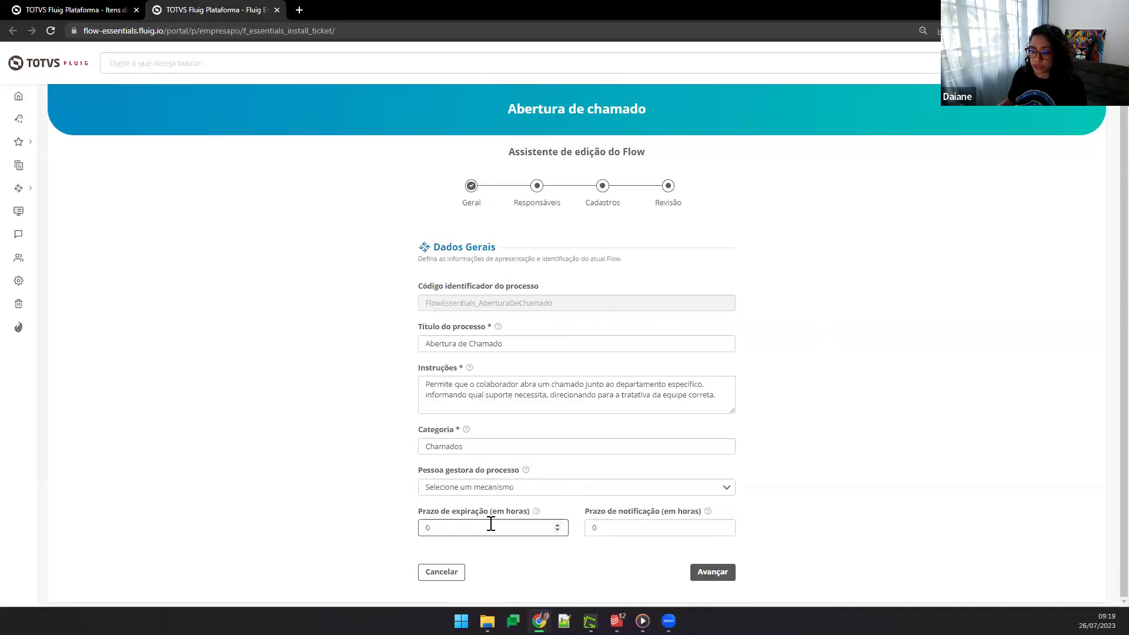
Set the expiration deadline to 10 hours and the notification deadline to 8 hours, then advance
{"action": "left_click_drag", "start_coordinate": [488, 525], "coordinate": [427, 526]}
{"action": "type", "text": "10"}
{"action": "double_click", "coordinate": [608, 529]}
{"action": "type", "text": "8"}
{"action": "left_click", "coordinate": [590, 511]}
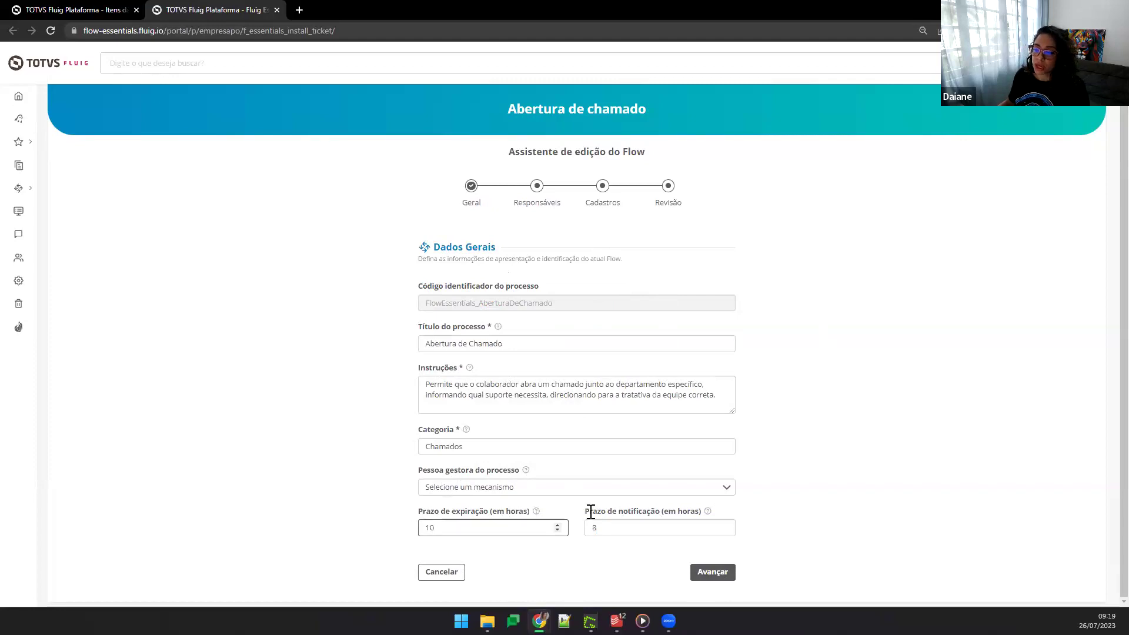
{"action": "left_click", "coordinate": [712, 573]}
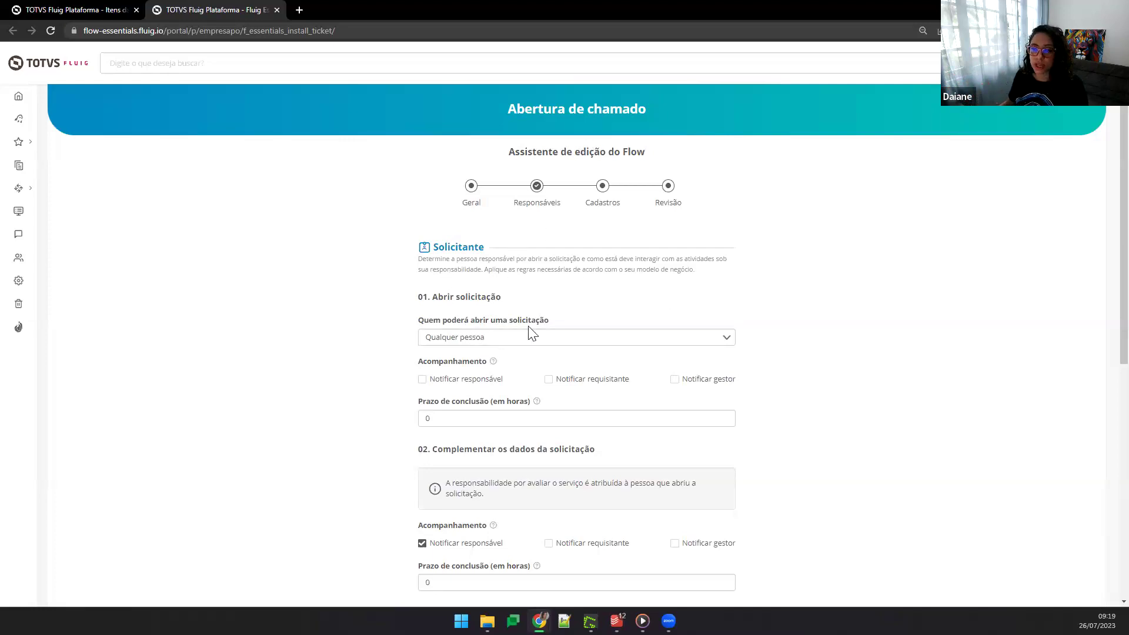
Review the Solicitante and Analista responsible settings, then advance to the Cadastros step
{"action": "scroll", "coordinate": [510, 299], "scroll_direction": "down", "scroll_amount": 1}
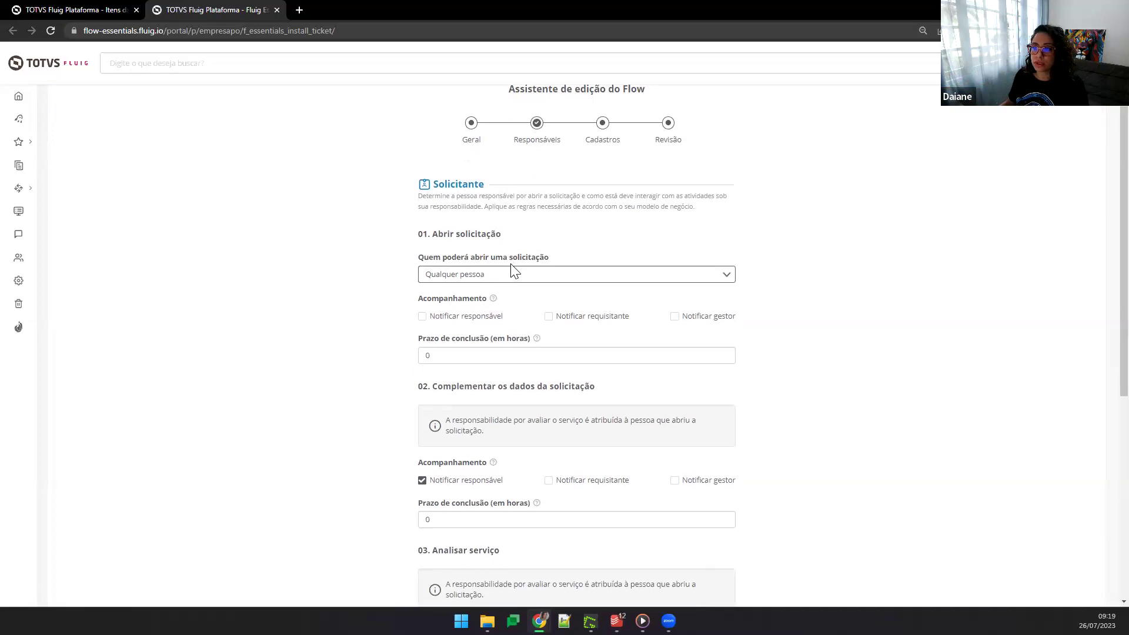
{"action": "scroll", "coordinate": [511, 269], "scroll_direction": "down", "scroll_amount": 1}
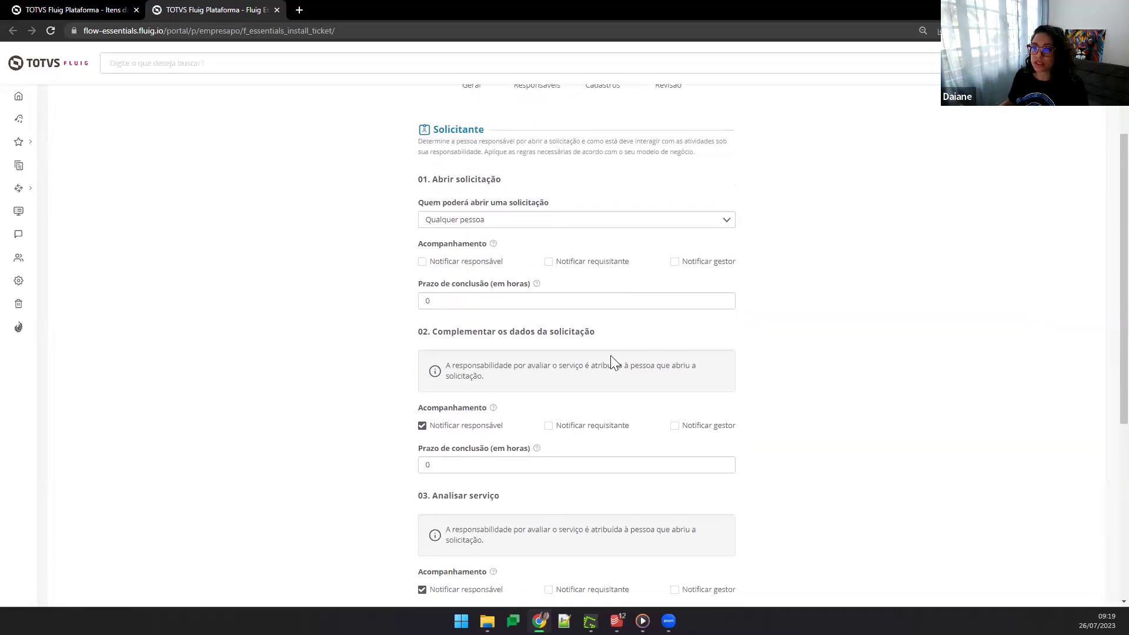
{"action": "scroll", "coordinate": [635, 347], "scroll_direction": "down", "scroll_amount": 2}
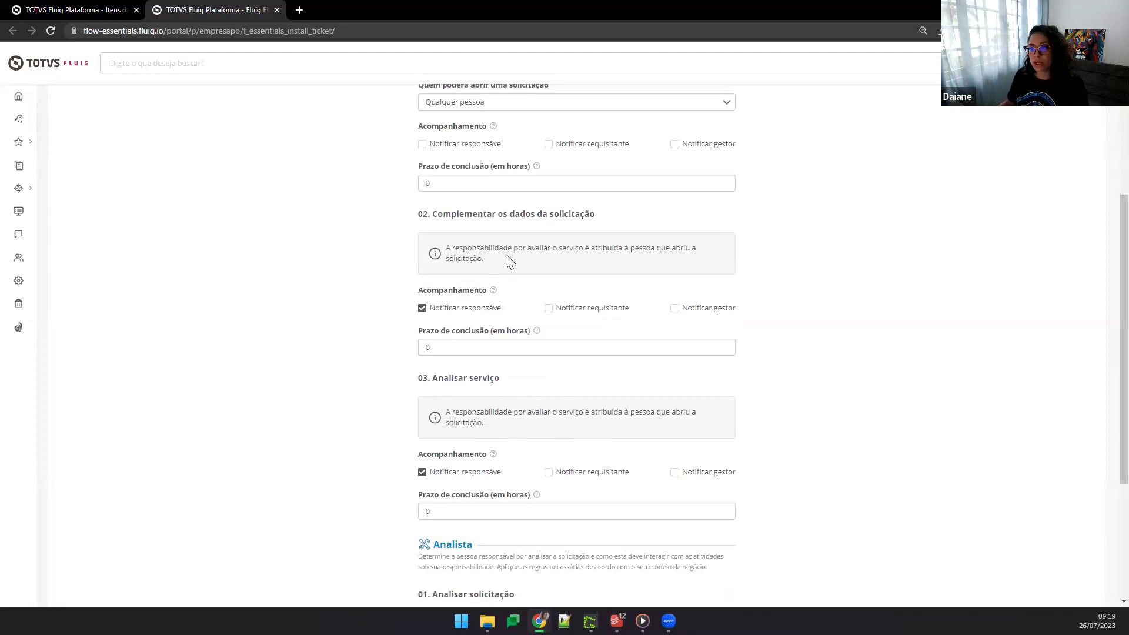
{"action": "scroll", "coordinate": [506, 254], "scroll_direction": "up", "scroll_amount": 3}
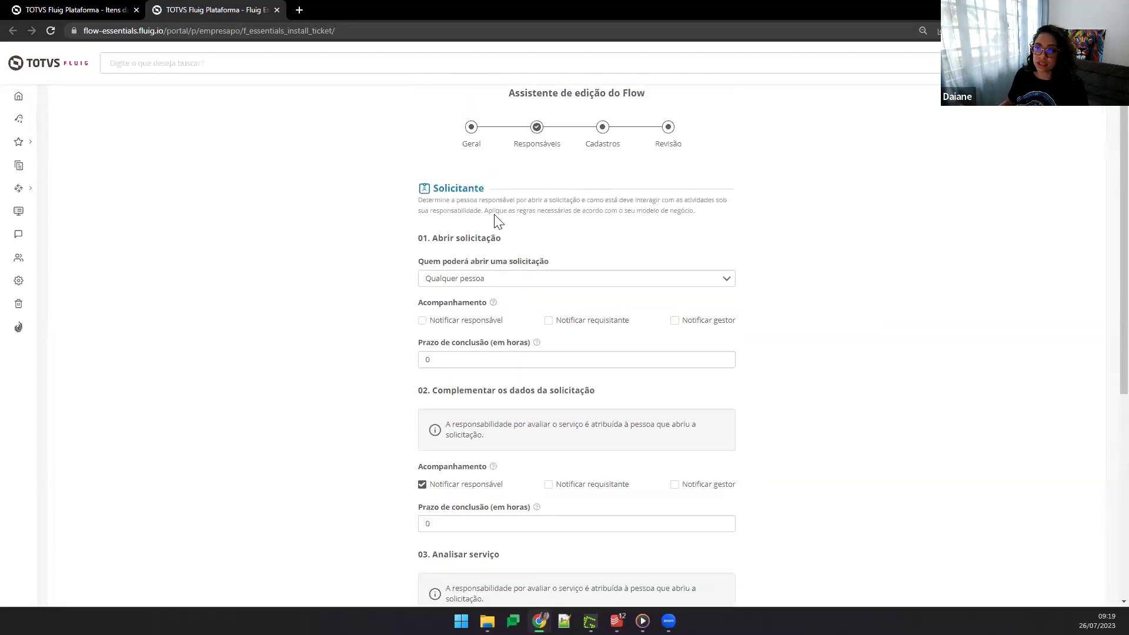
{"action": "scroll", "coordinate": [497, 282], "scroll_direction": "down", "scroll_amount": 3}
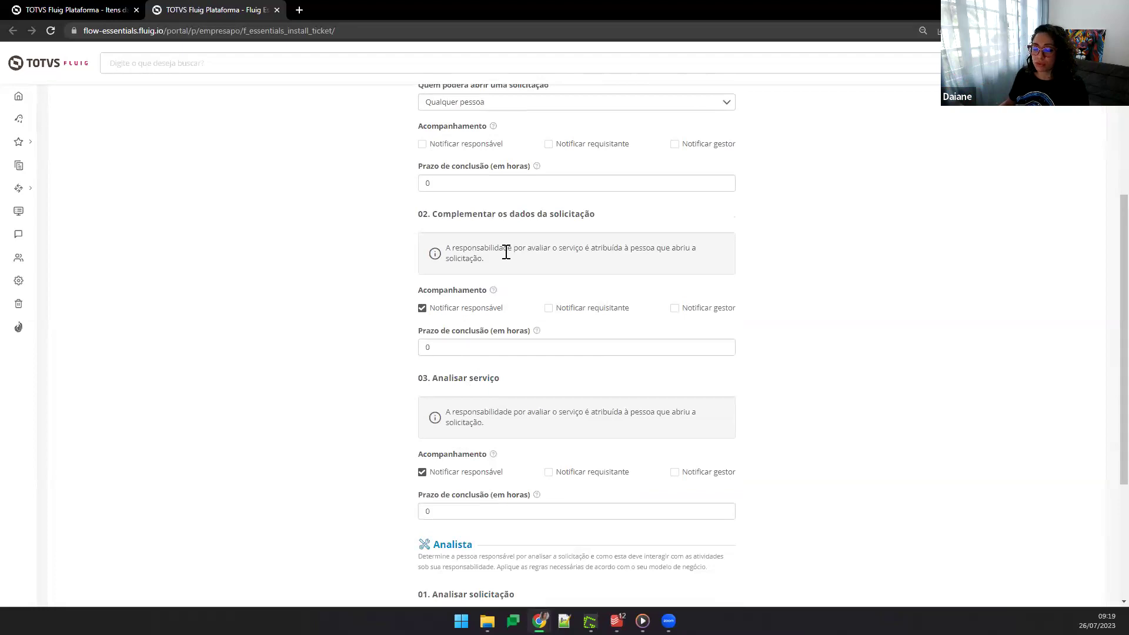
{"action": "scroll", "coordinate": [505, 252], "scroll_direction": "down", "scroll_amount": 3}
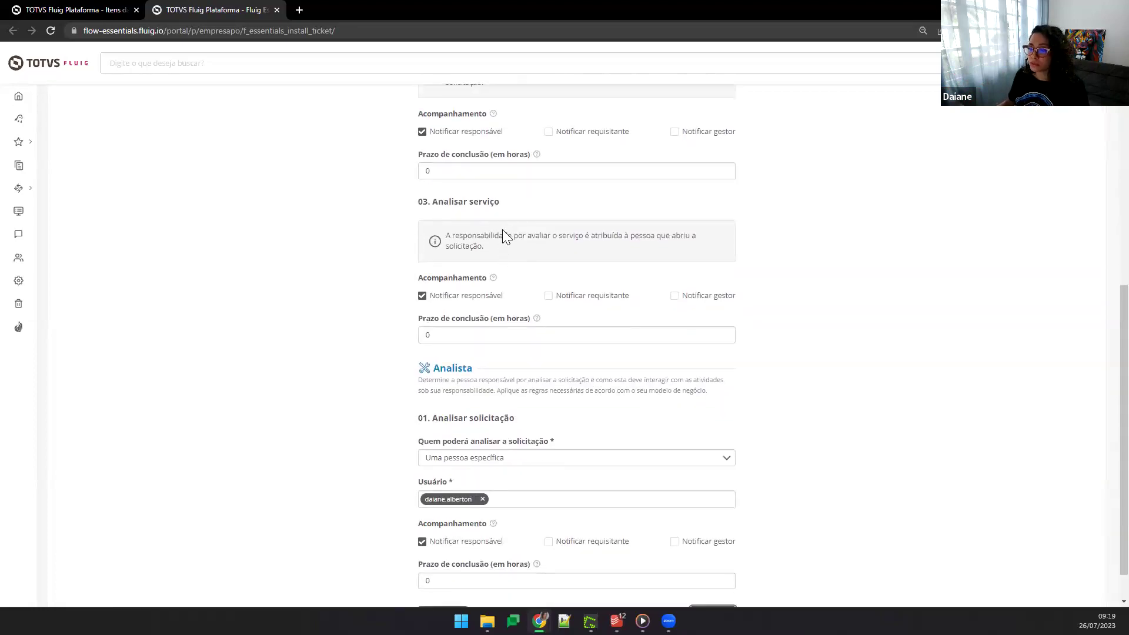
{"action": "scroll", "coordinate": [503, 233], "scroll_direction": "down", "scroll_amount": 1}
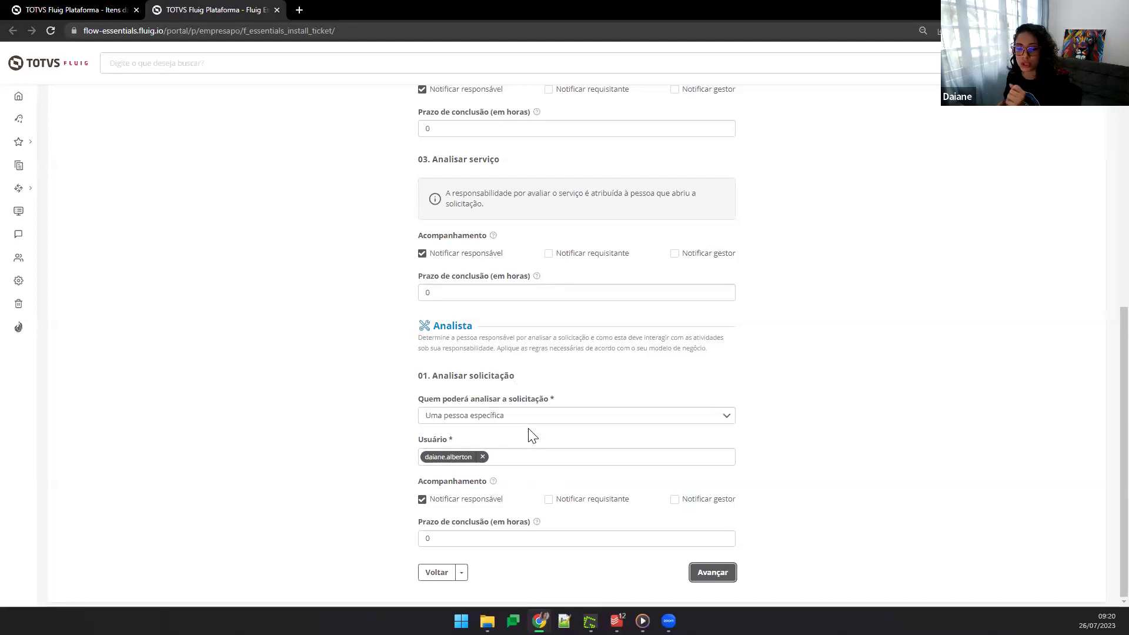
{"action": "left_click", "coordinate": [712, 572]}
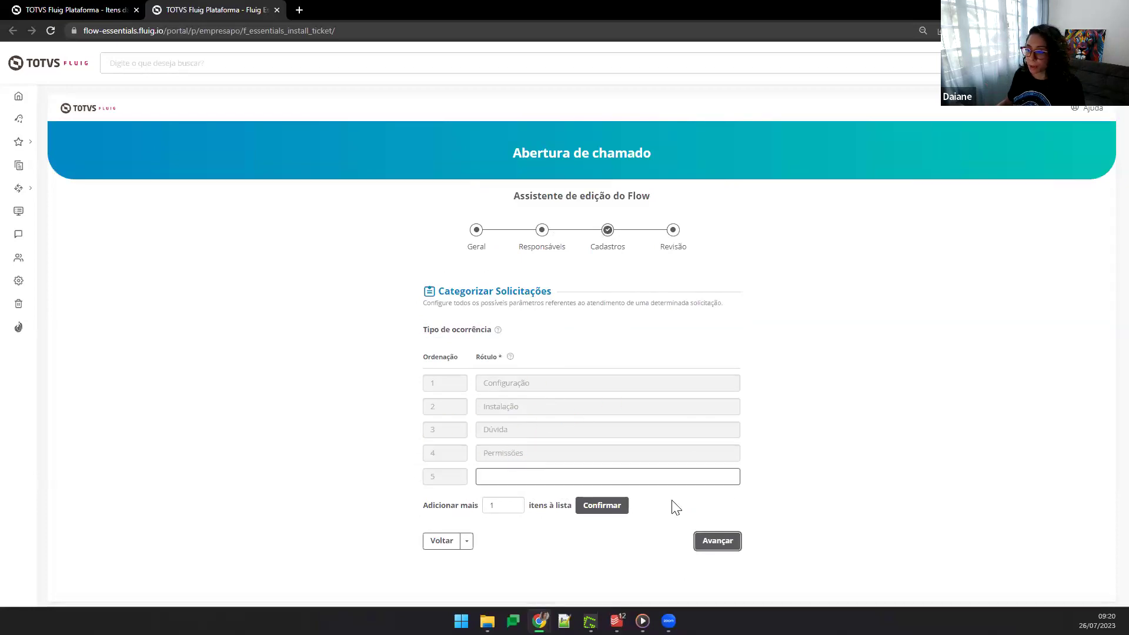
Go to Revisão, publish the updated Abertura de Chamado flow, and start a new request
{"action": "left_click", "coordinate": [717, 542]}
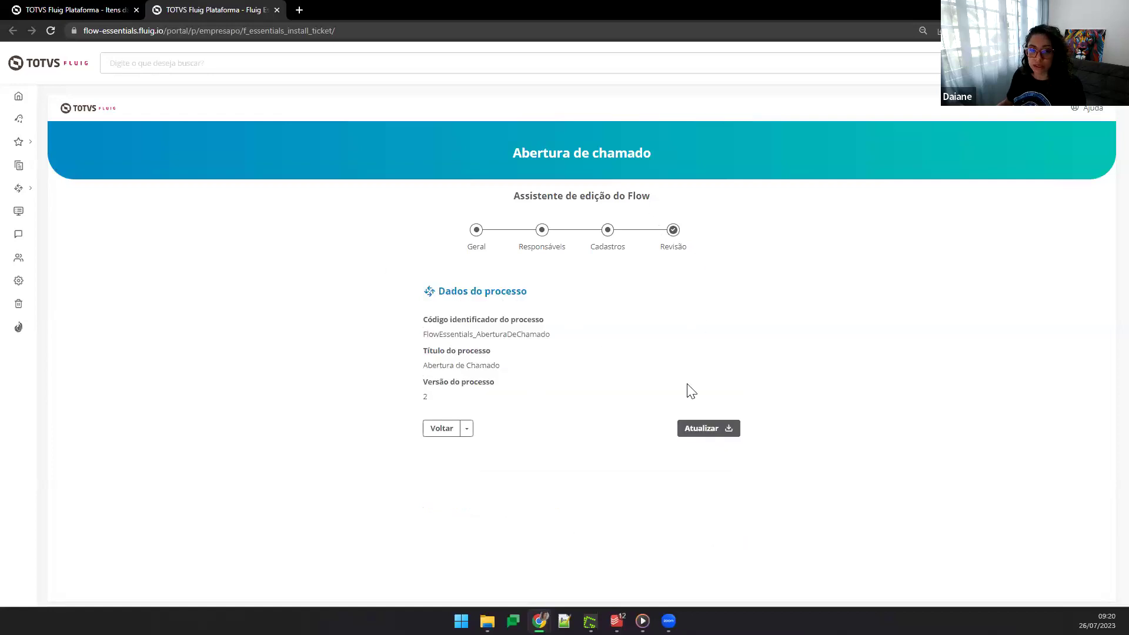
{"action": "left_click", "coordinate": [725, 436]}
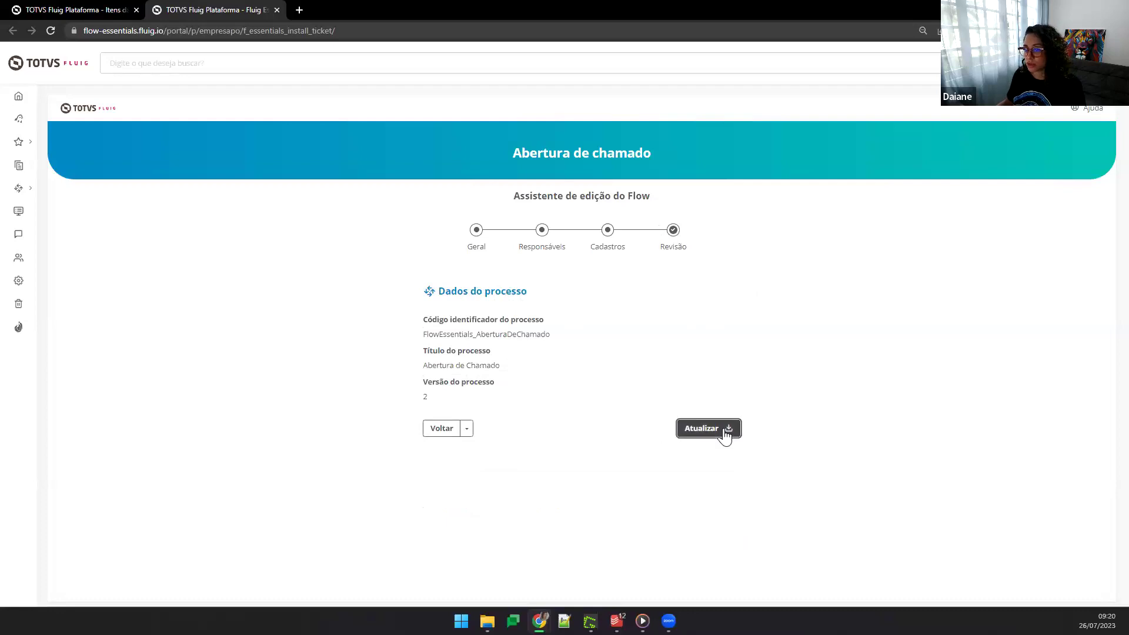
{"action": "left_click", "coordinate": [530, 398]}
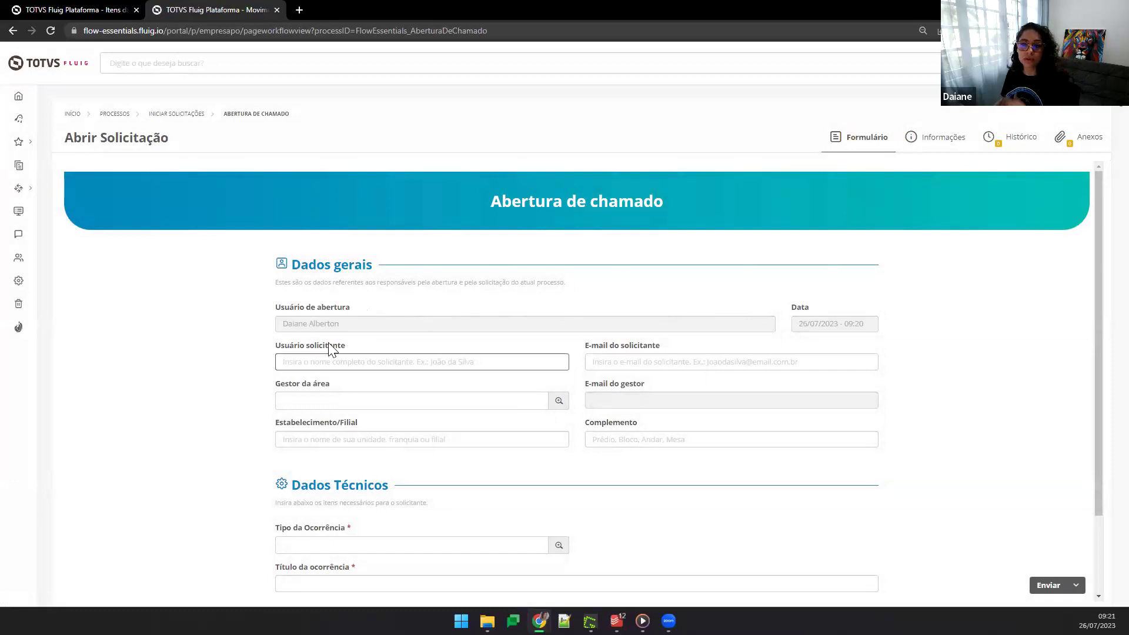
Fill requester, e-mail and area manager, with branch São Paulo and complement '2º andar Bloco Bloco'
{"action": "left_click", "coordinate": [333, 361]}
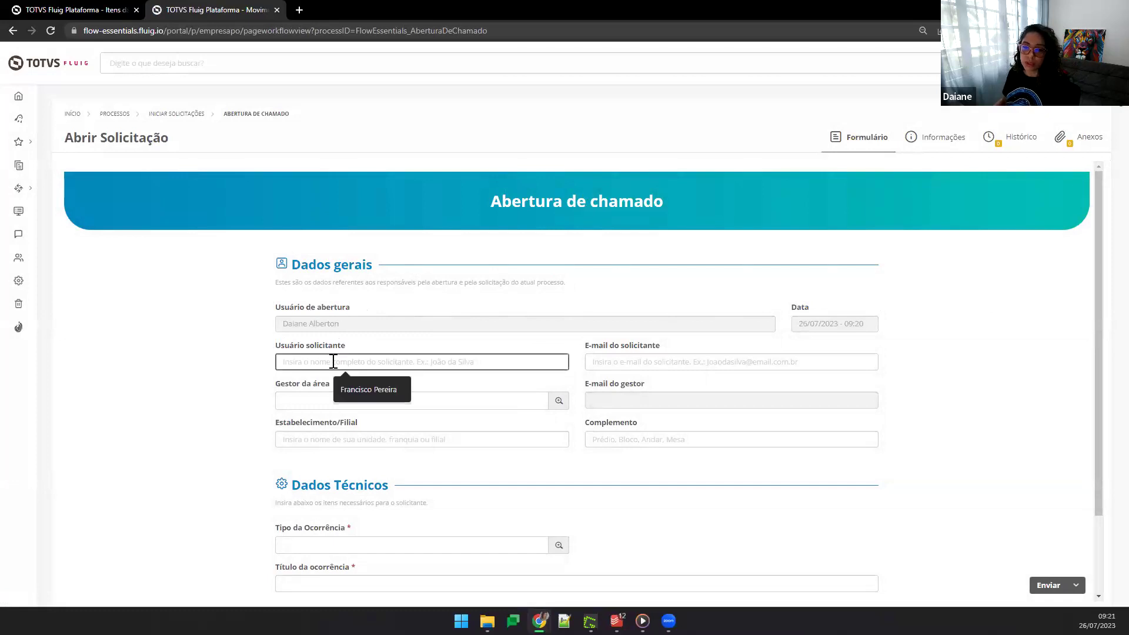
{"action": "left_click", "coordinate": [694, 364]}
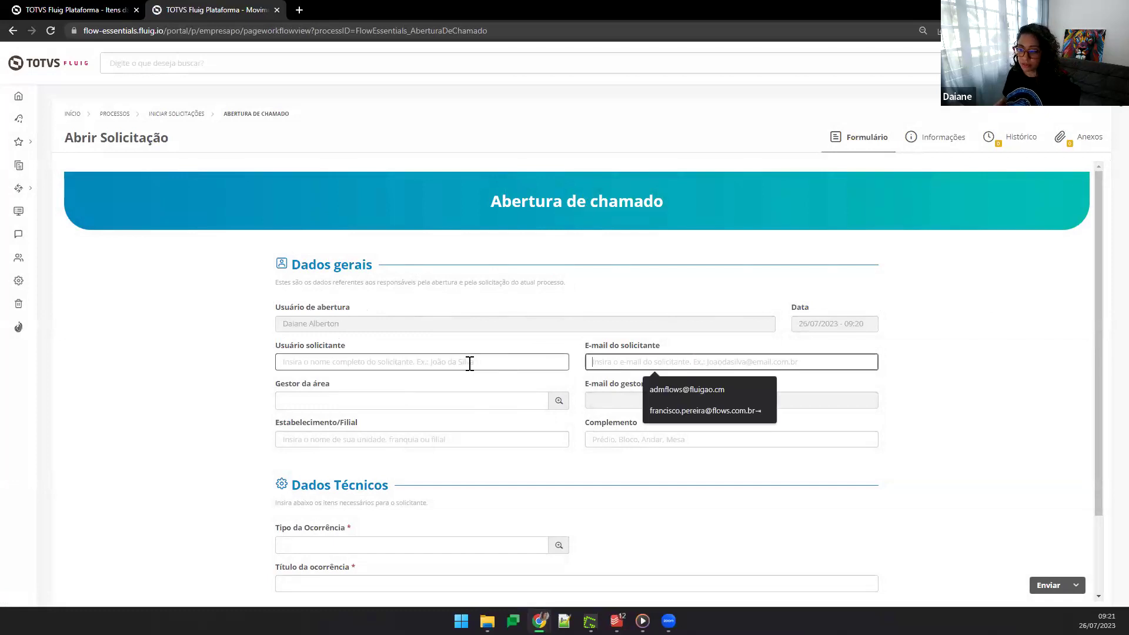
{"action": "left_click", "coordinate": [374, 402]}
{"action": "left_click", "coordinate": [360, 445]}
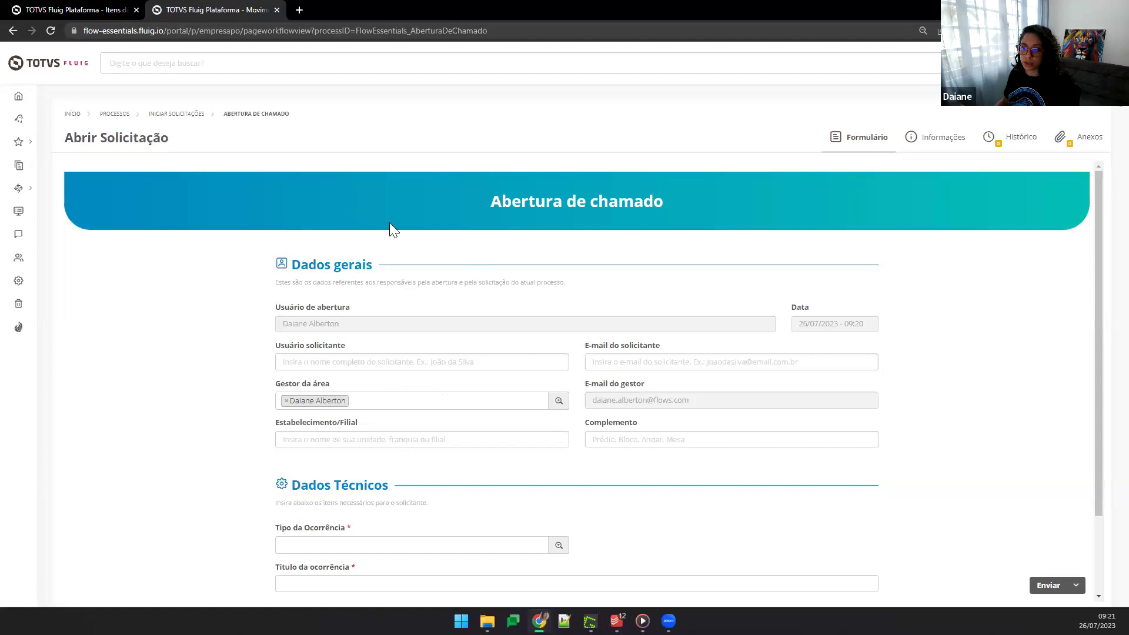
{"action": "scroll", "coordinate": [470, 429], "scroll_direction": "down", "scroll_amount": 2}
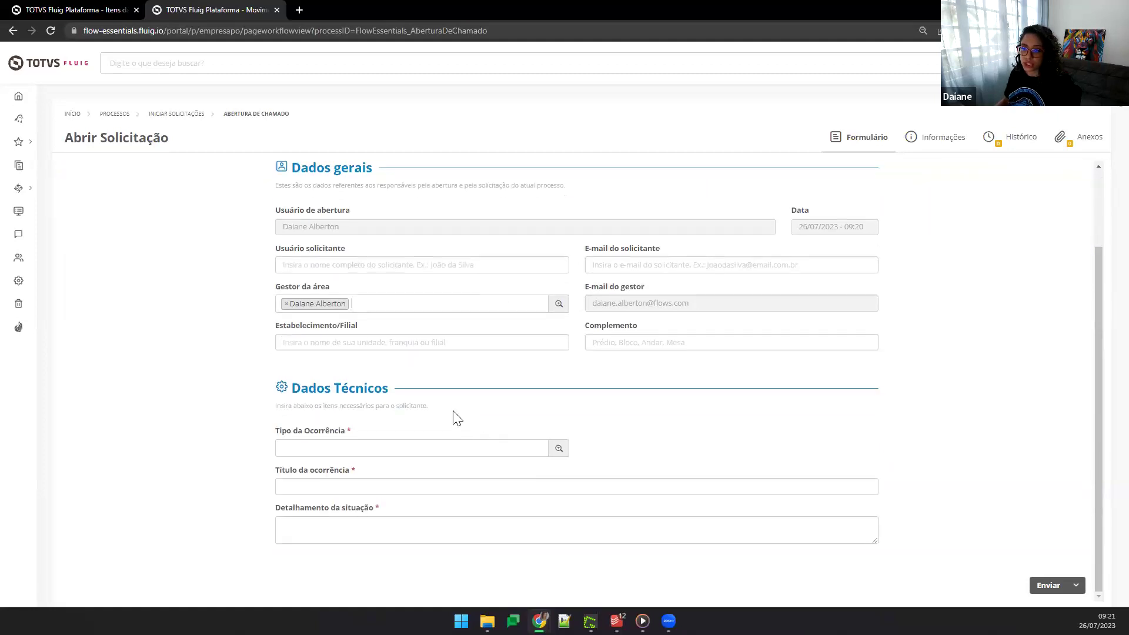
{"action": "left_click", "coordinate": [444, 342]}
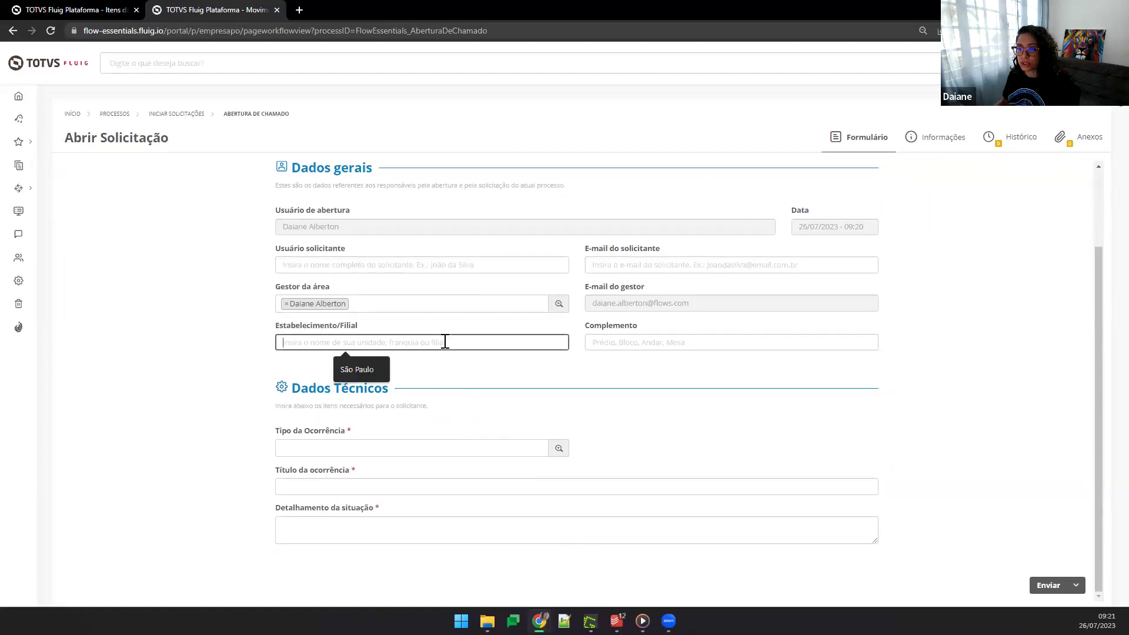
{"action": "left_click", "coordinate": [352, 372]}
{"action": "left_click", "coordinate": [653, 342]}
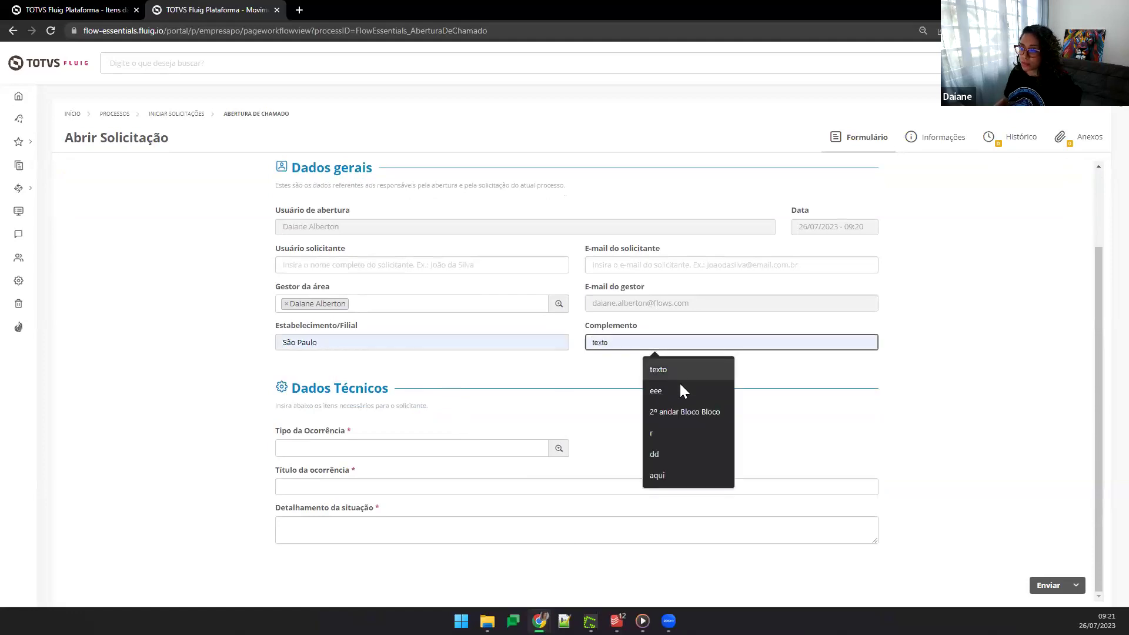
{"action": "left_click", "coordinate": [680, 411]}
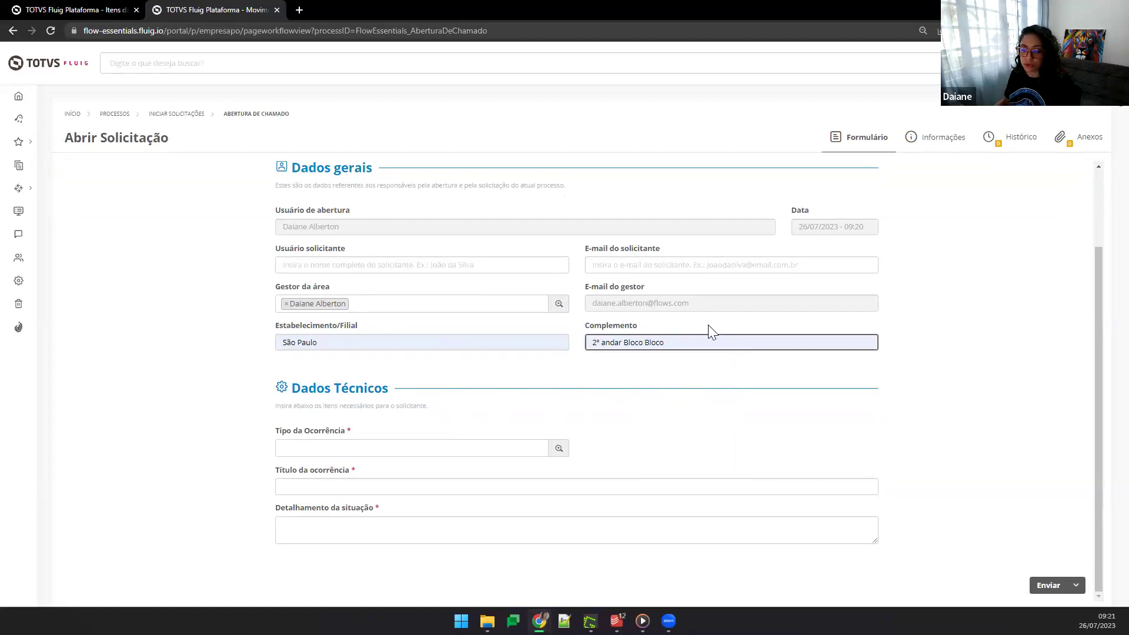
Choose Instalação as the occurrence type and fill the title from a saved suggestion
{"action": "left_click", "coordinate": [328, 453]}
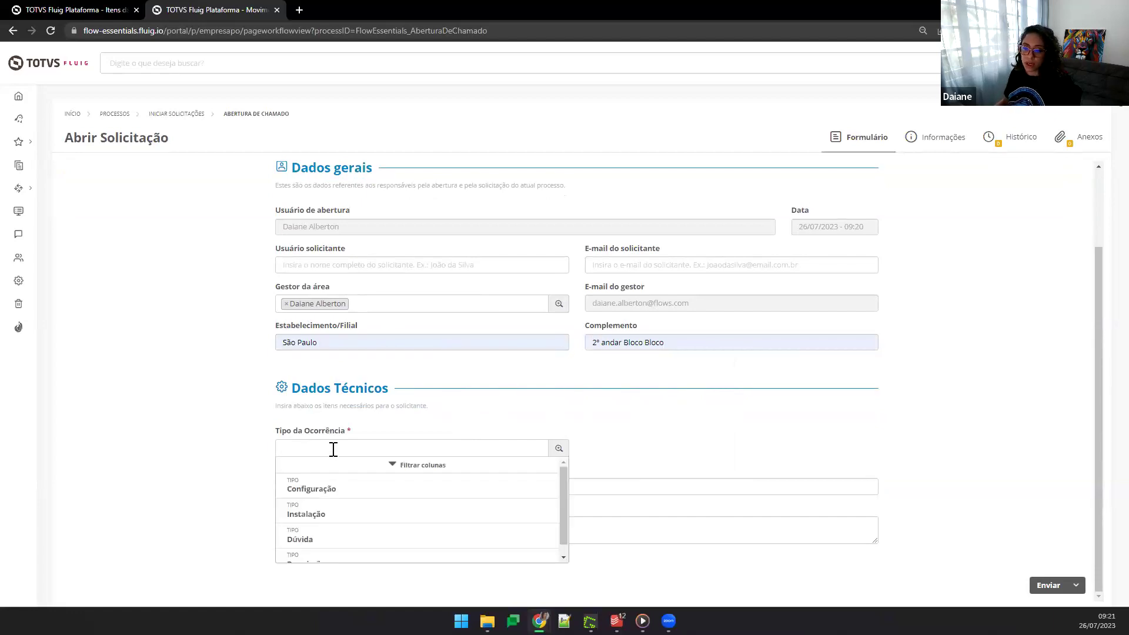
{"action": "scroll", "coordinate": [391, 509], "scroll_direction": "down", "scroll_amount": 1}
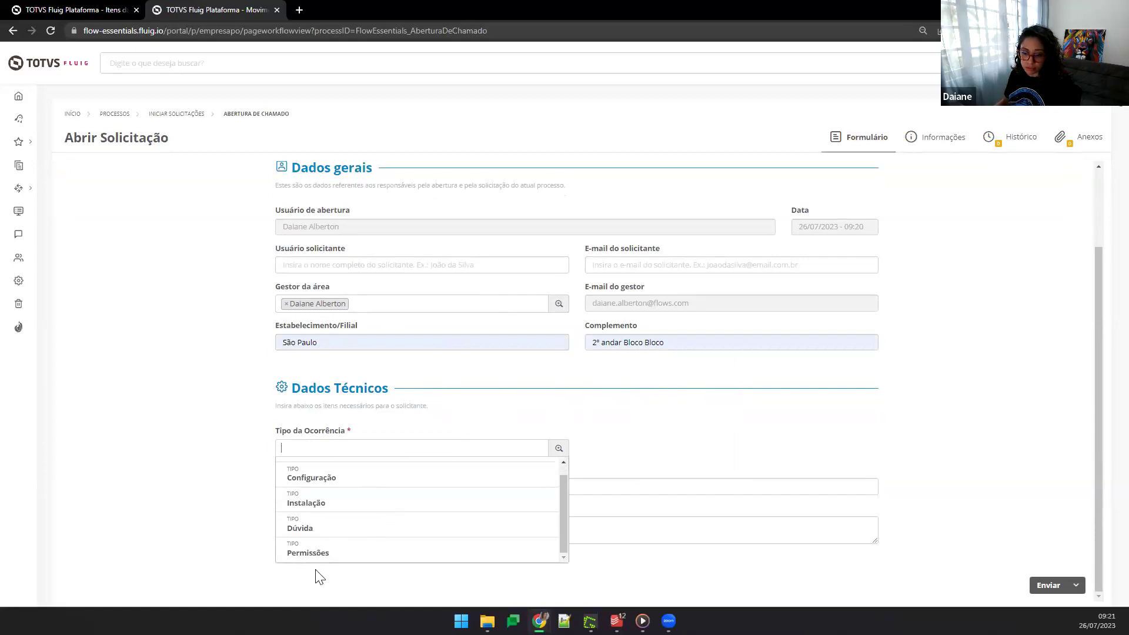
{"action": "left_click", "coordinate": [341, 508]}
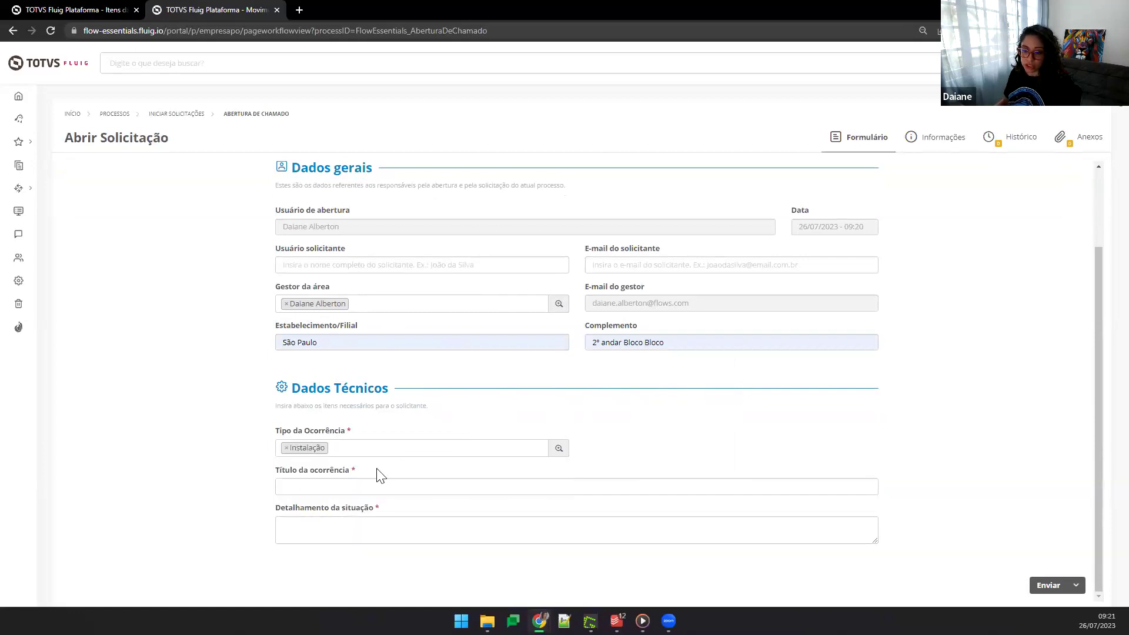
{"action": "left_click", "coordinate": [403, 488]}
{"action": "left_click", "coordinate": [370, 536]}
{"action": "left_click", "coordinate": [312, 525]}
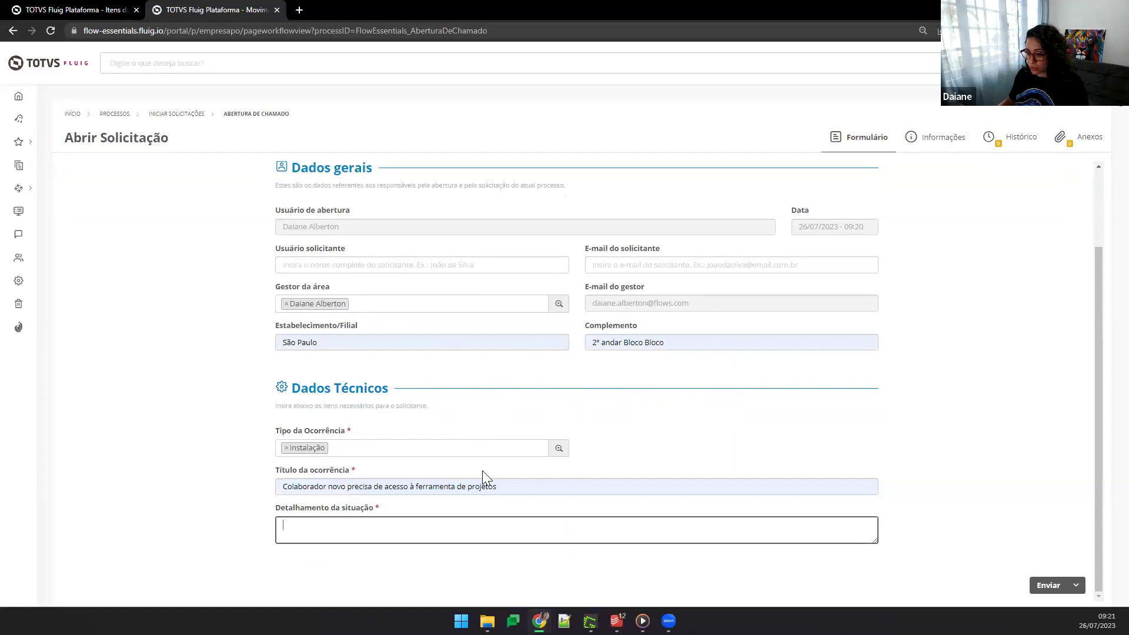
Copy the title into Detalhamento da situação and submit the ticket request
{"action": "left_click_drag", "start_coordinate": [504, 486], "coordinate": [283, 486]}
{"action": "key", "text": "ctrl+c"}
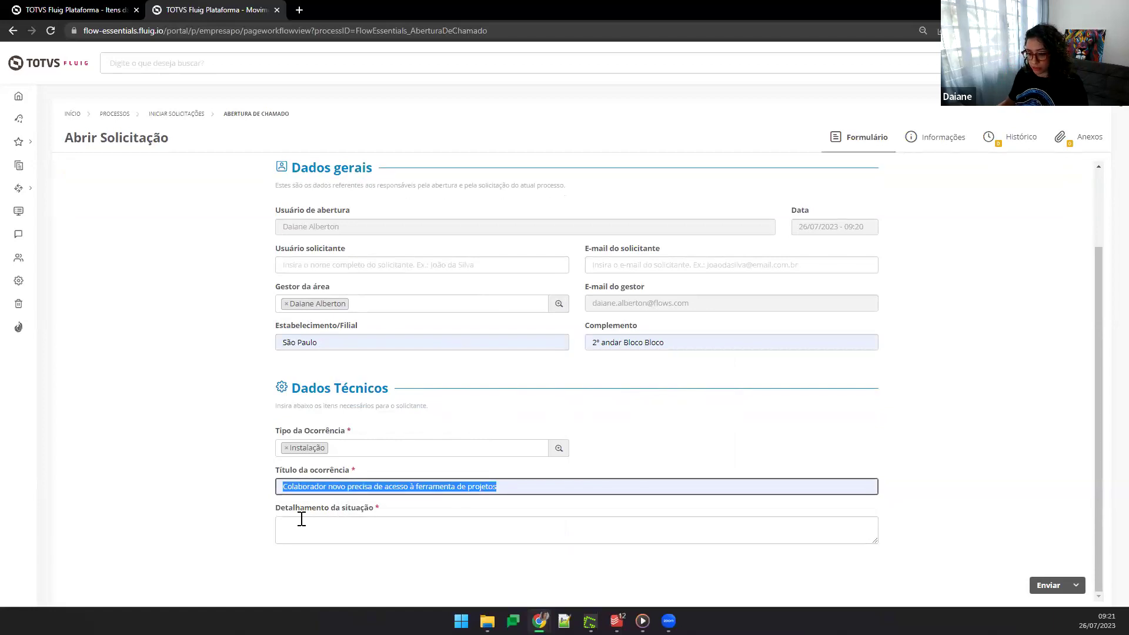
{"action": "left_click", "coordinate": [302, 520]}
{"action": "key", "text": "ctrl+v"}
{"action": "left_click", "coordinate": [1047, 585]}
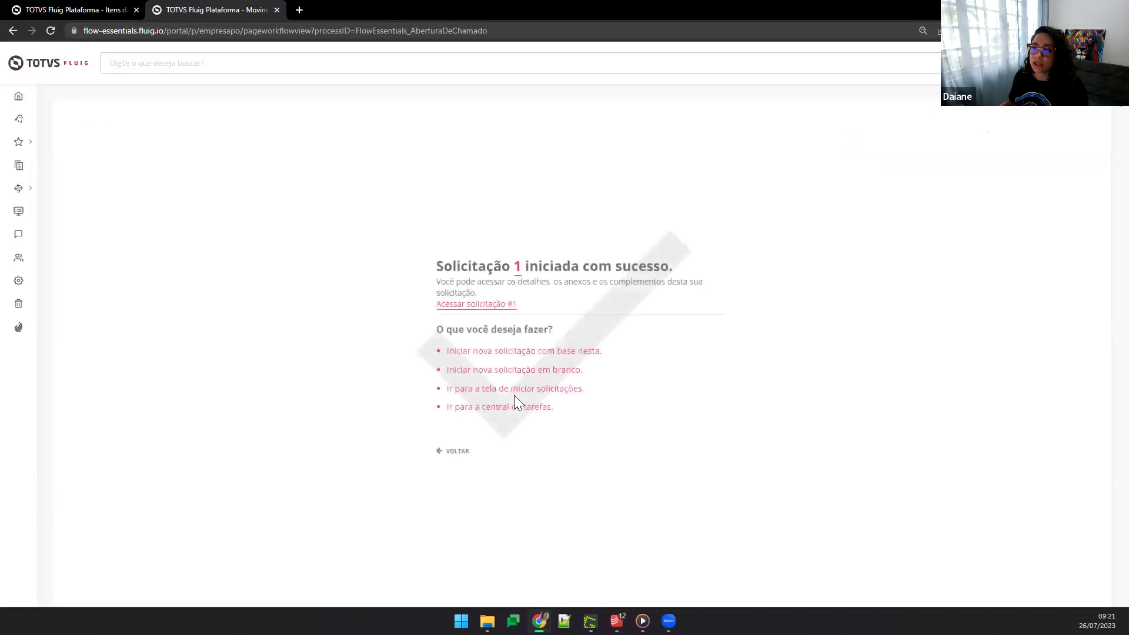
Open request 1's current activity and set Consegue resolver? to Sim
{"action": "left_click", "coordinate": [491, 307]}
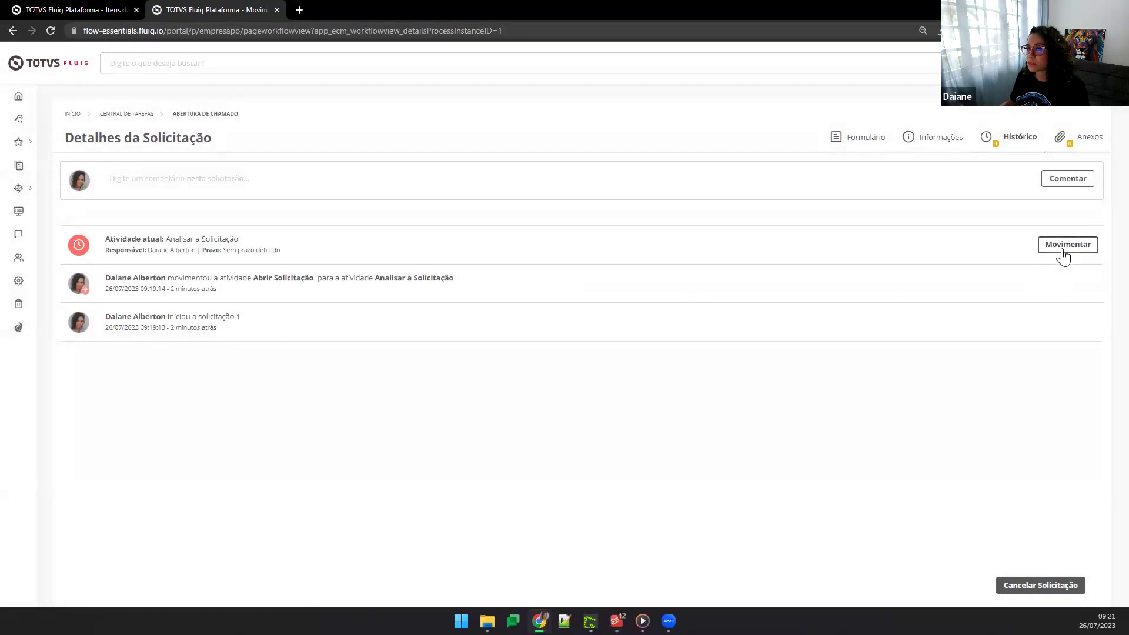
{"action": "left_click", "coordinate": [1063, 246]}
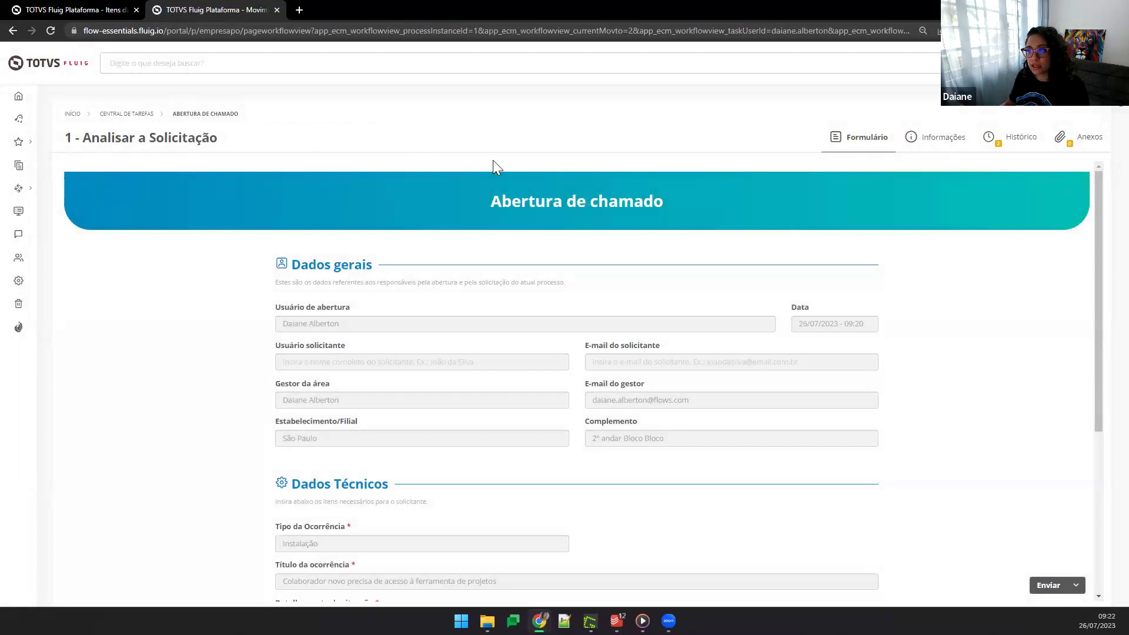
{"action": "scroll", "coordinate": [566, 300], "scroll_direction": "down", "scroll_amount": 5}
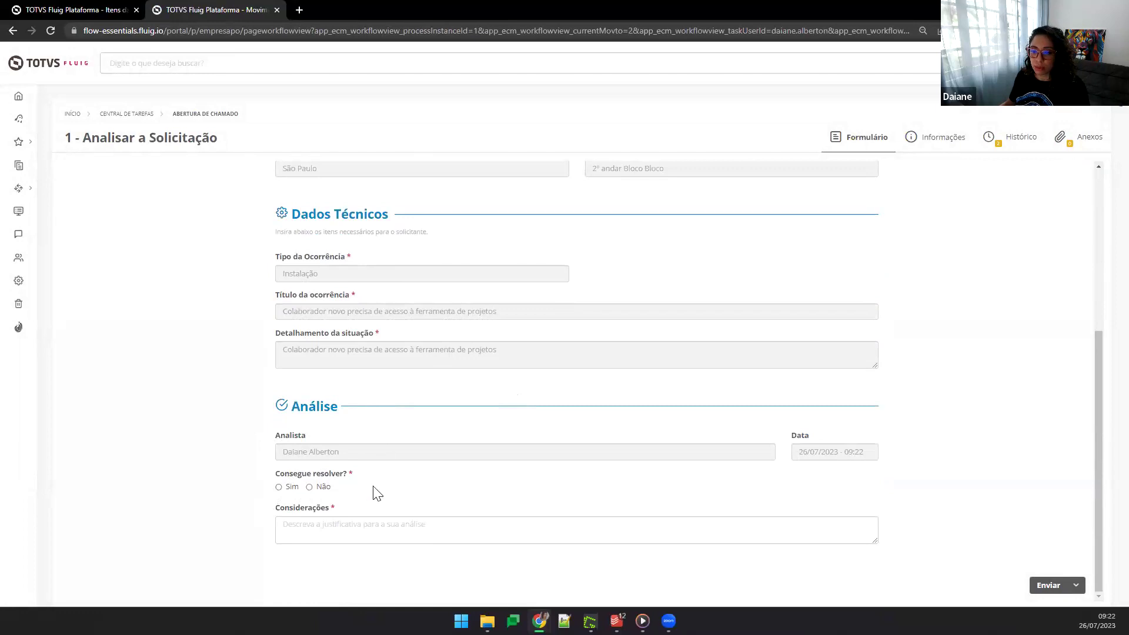
{"action": "left_click", "coordinate": [309, 487]}
{"action": "scroll", "coordinate": [468, 504], "scroll_direction": "down", "scroll_amount": 2}
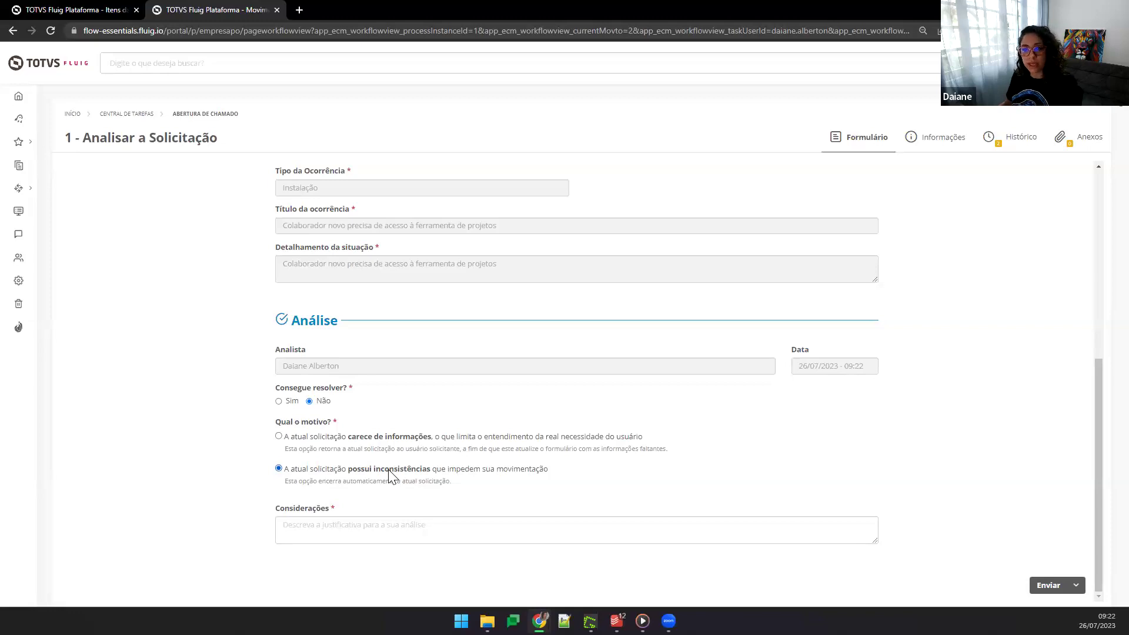
{"action": "left_click", "coordinate": [290, 401]}
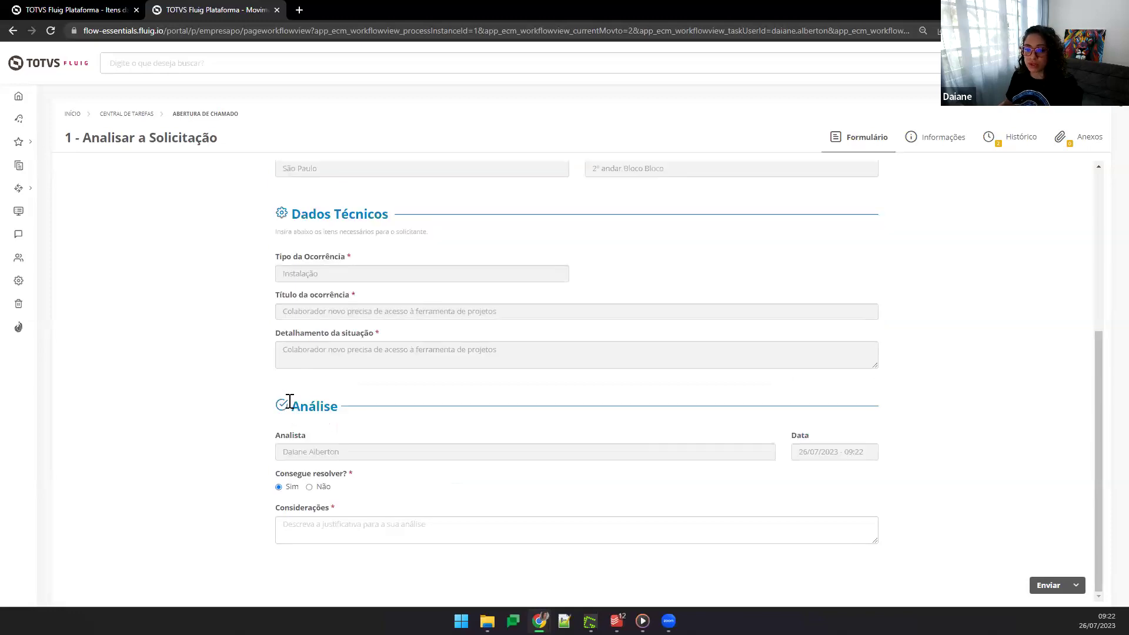
Enter 'Solução' as the considerations, send the analysis, and reopen request 1
{"action": "left_click", "coordinate": [328, 524]}
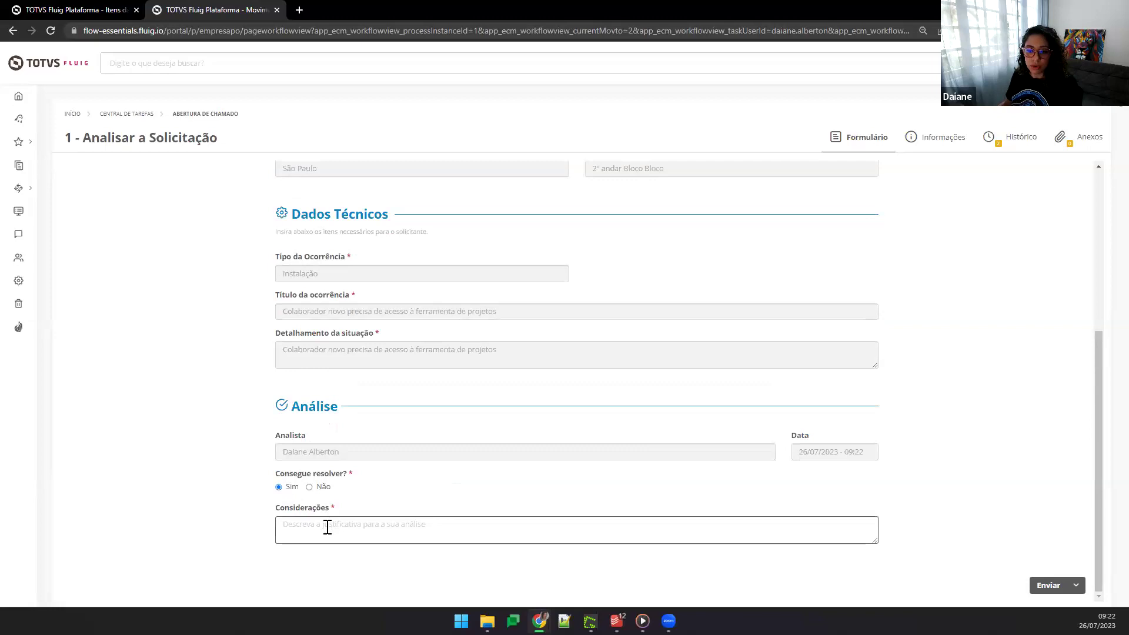
{"action": "left_click", "coordinate": [328, 526]}
{"action": "type", "text": "S"}
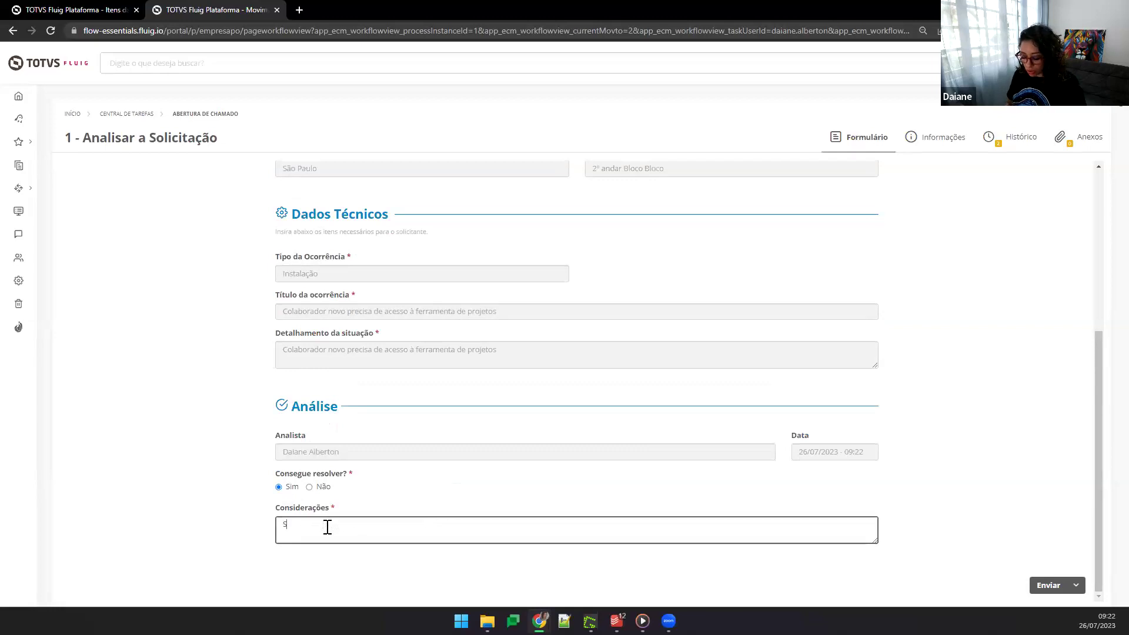
{"action": "type", "text": "olução"}
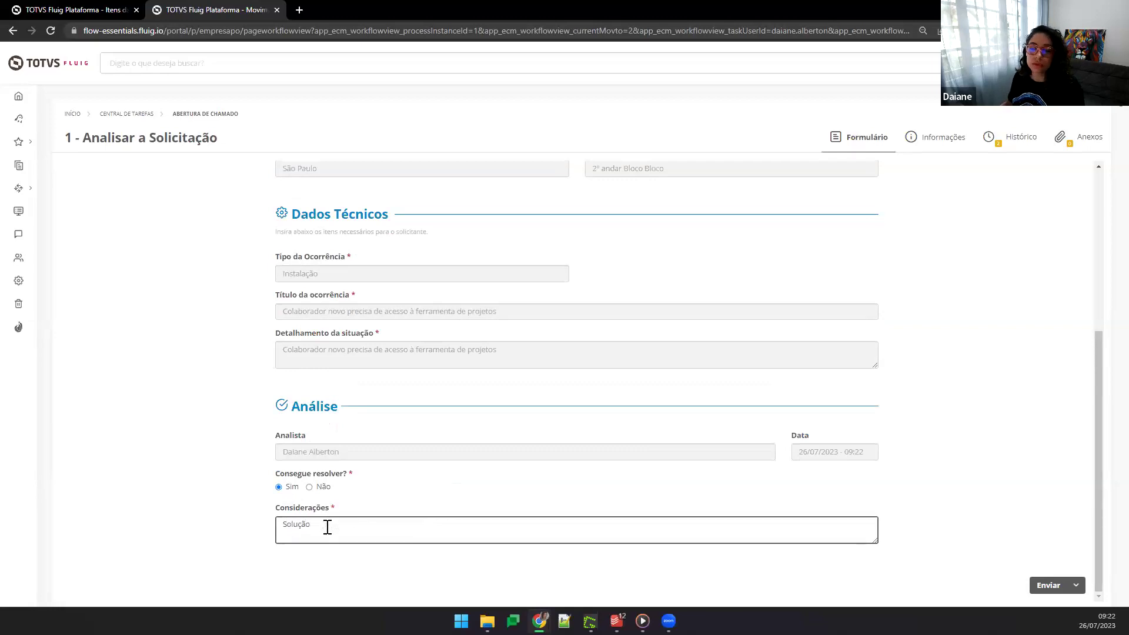
{"action": "left_click", "coordinate": [1060, 586]}
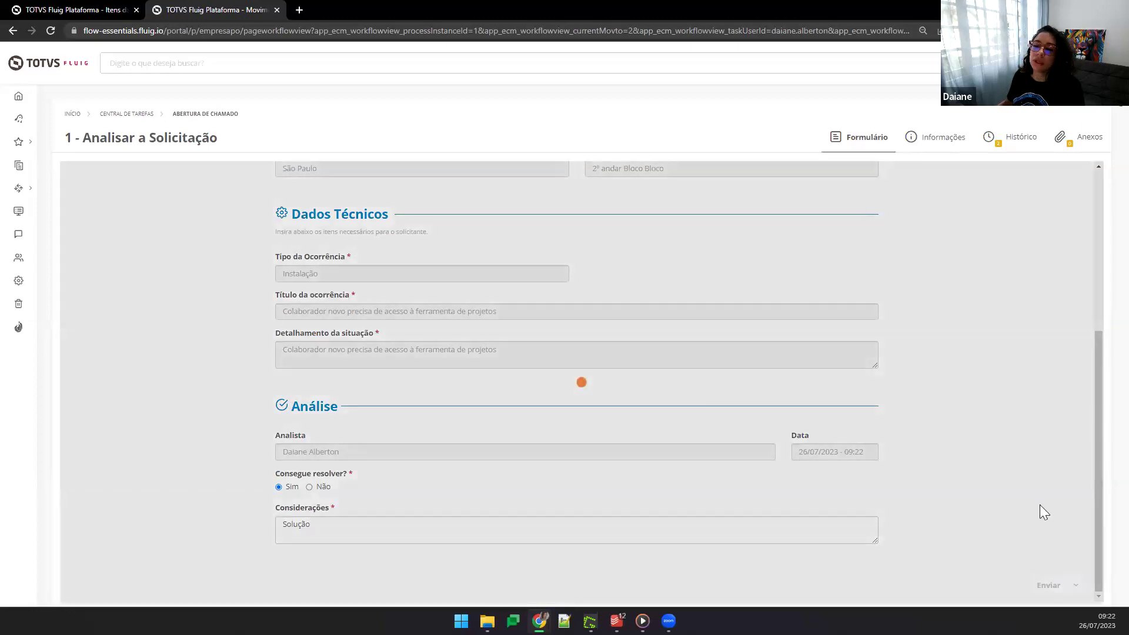
{"action": "left_click", "coordinate": [511, 303]}
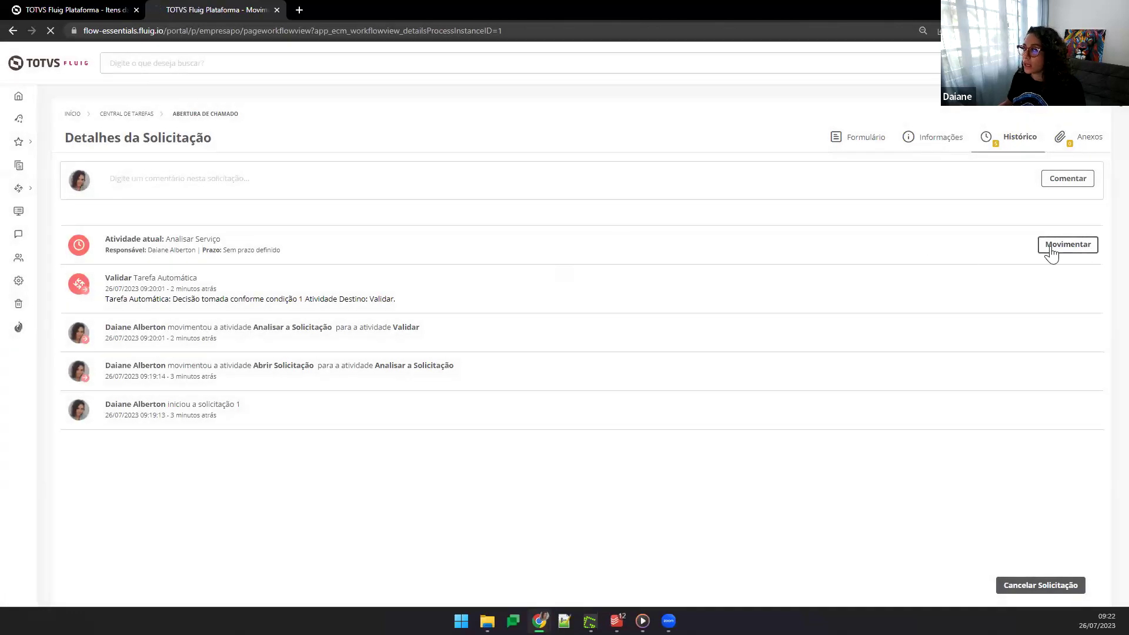
Validate request 1's service as resolved (Sim) with a five-star rating and send it
{"action": "left_click", "coordinate": [1066, 245]}
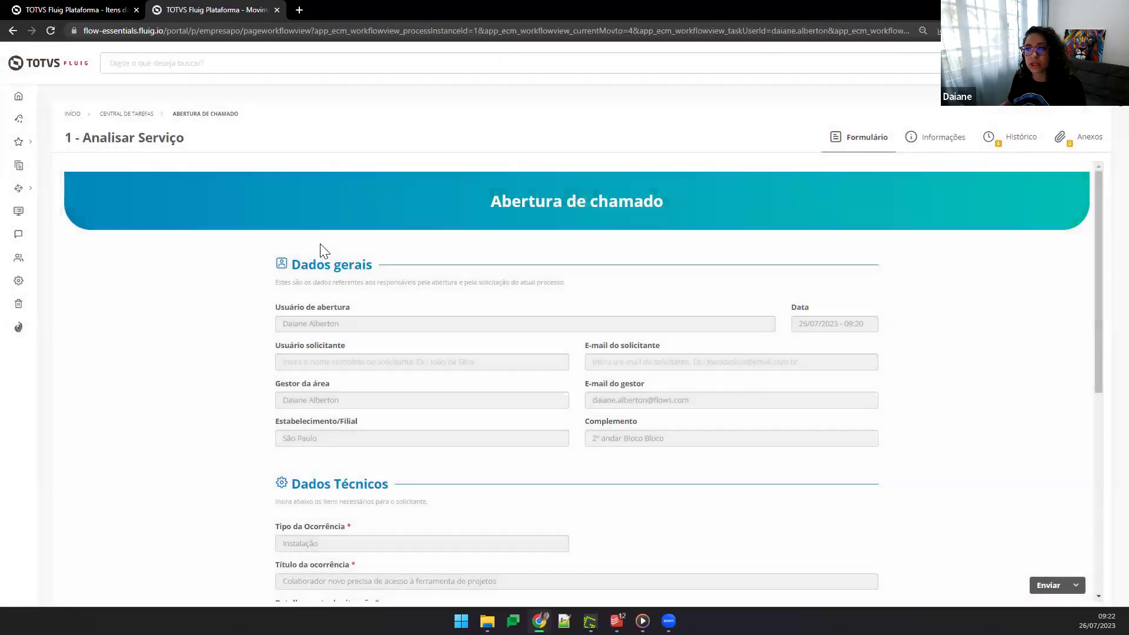
{"action": "scroll", "coordinate": [372, 349], "scroll_direction": "down", "scroll_amount": 4}
{"action": "scroll", "coordinate": [377, 362], "scroll_direction": "down", "scroll_amount": 3}
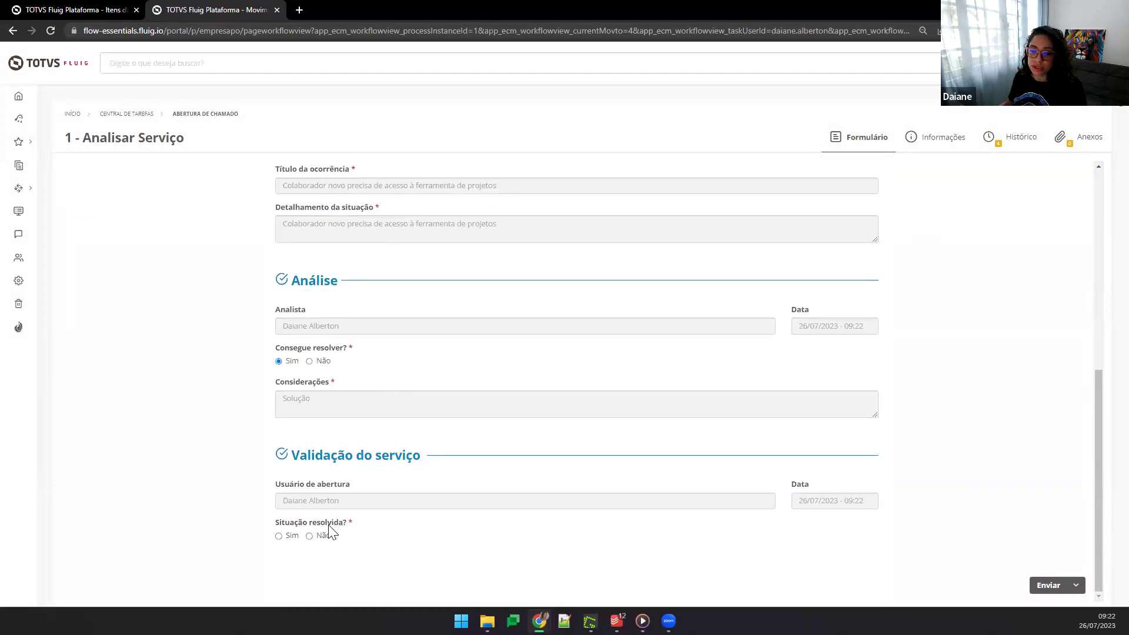
{"action": "left_click", "coordinate": [309, 536]}
{"action": "scroll", "coordinate": [447, 541], "scroll_direction": "down", "scroll_amount": 1}
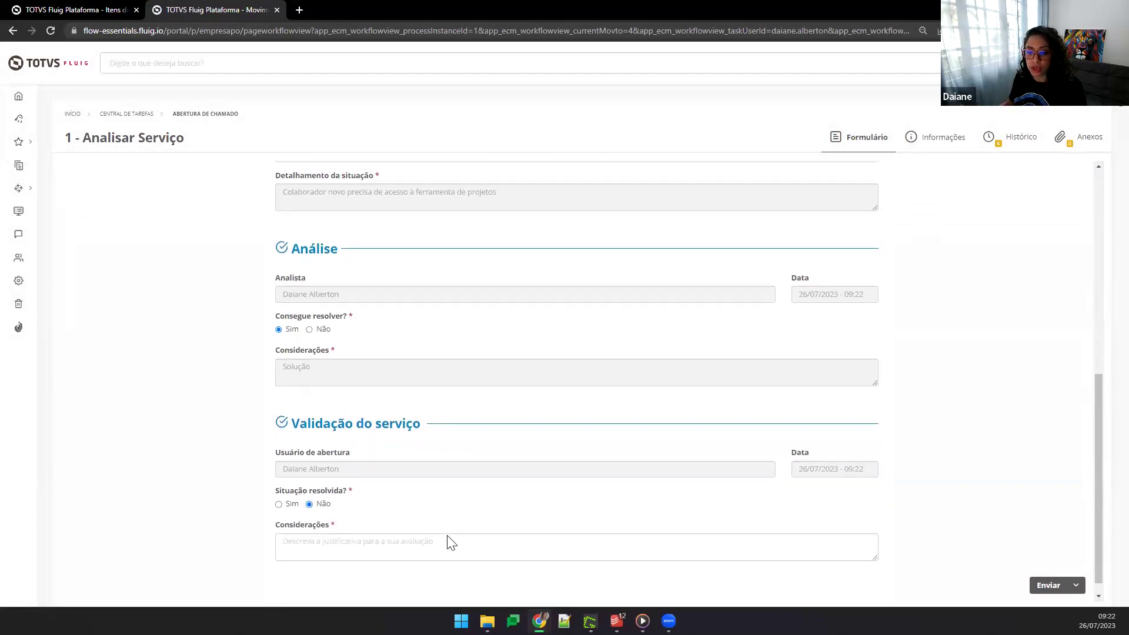
{"action": "left_click", "coordinate": [366, 523]}
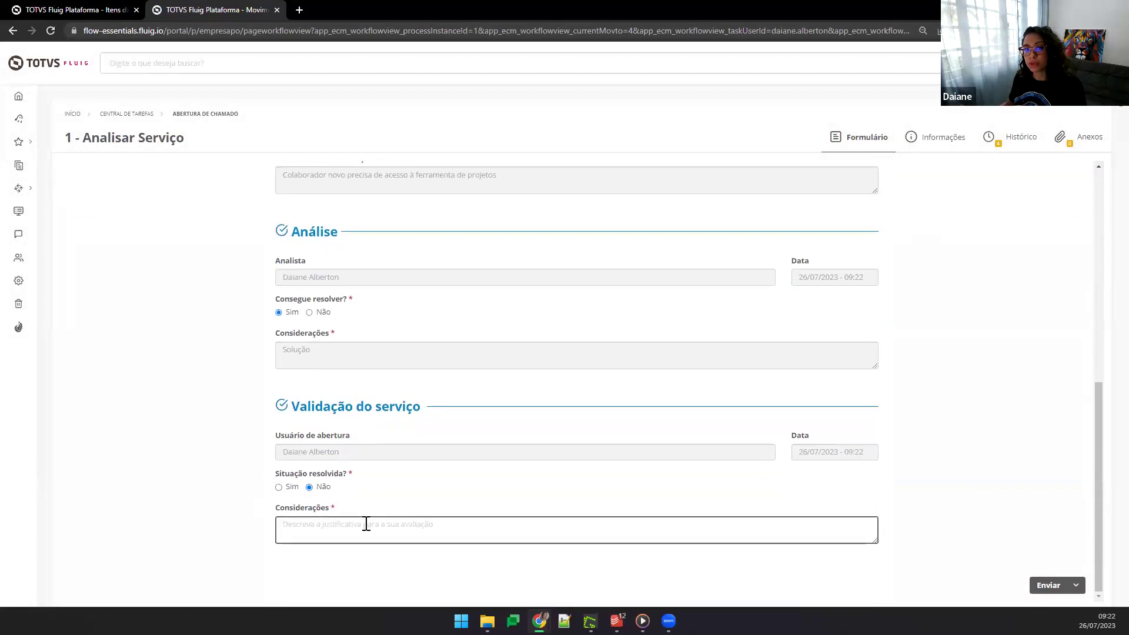
{"action": "left_click", "coordinate": [279, 488]}
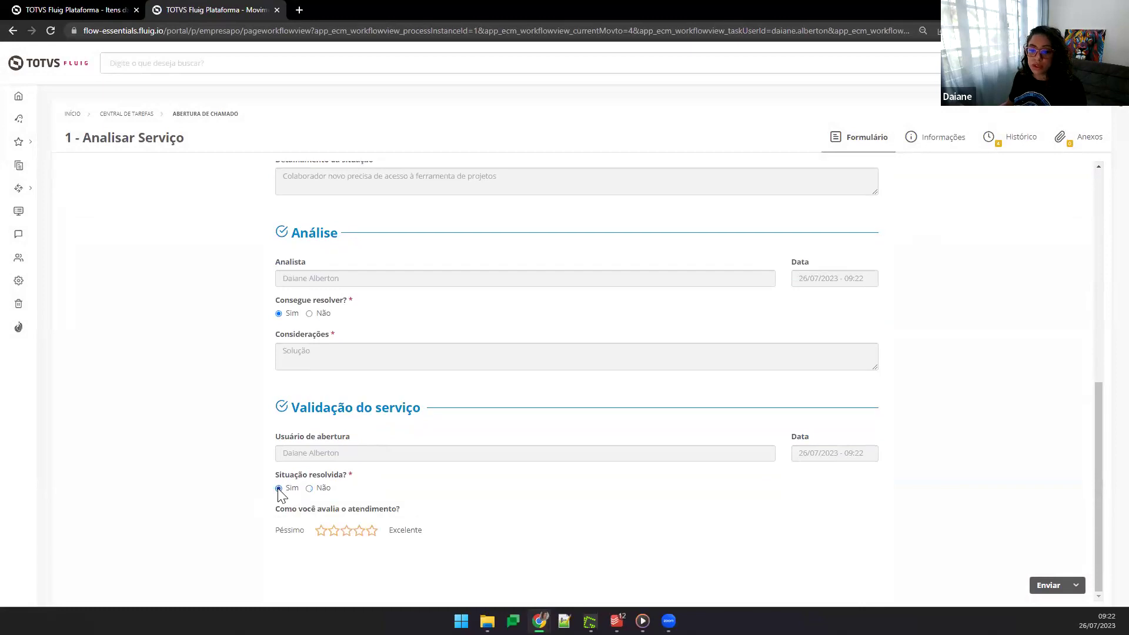
{"action": "left_click", "coordinate": [371, 530]}
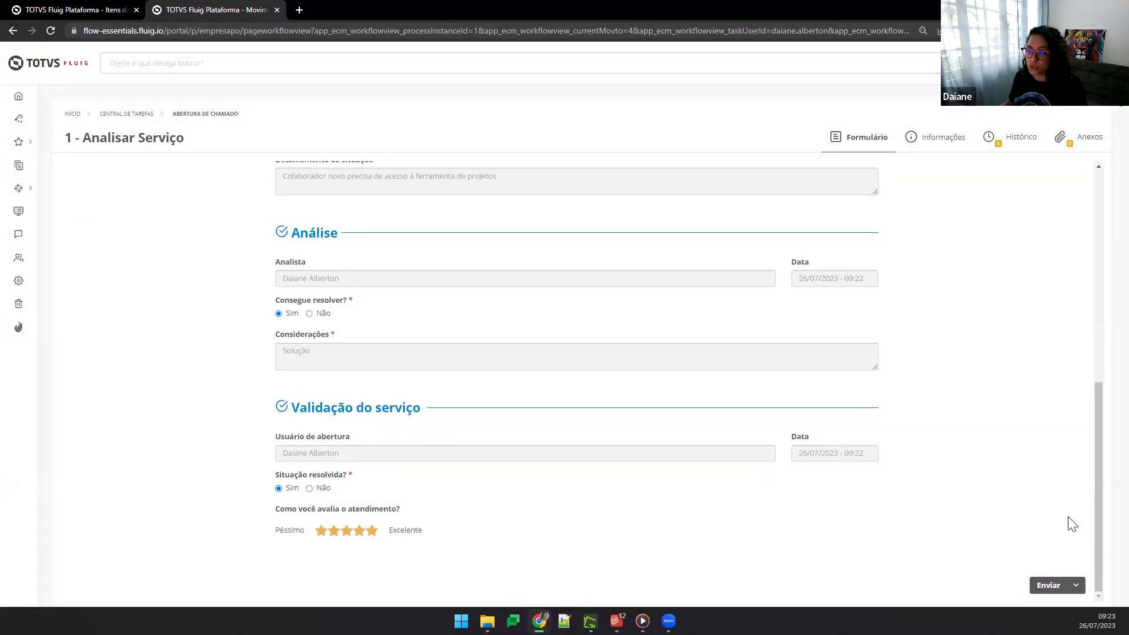
{"action": "left_click", "coordinate": [1046, 590]}
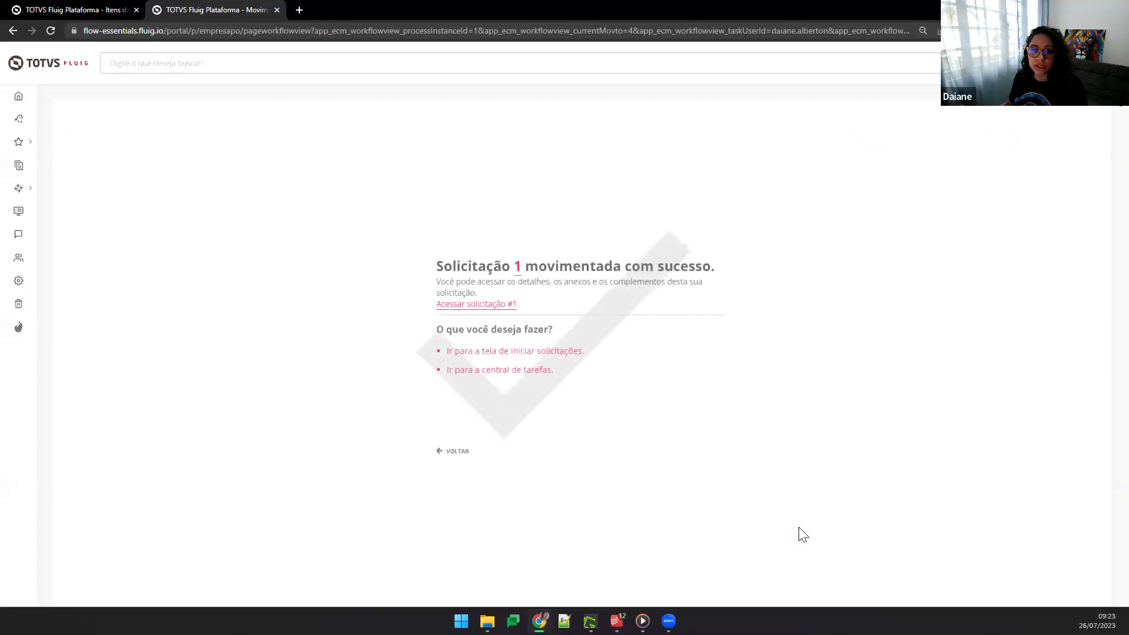
View request 1's finalized history, then return to the Fluig store tab
{"action": "left_click", "coordinate": [497, 305]}
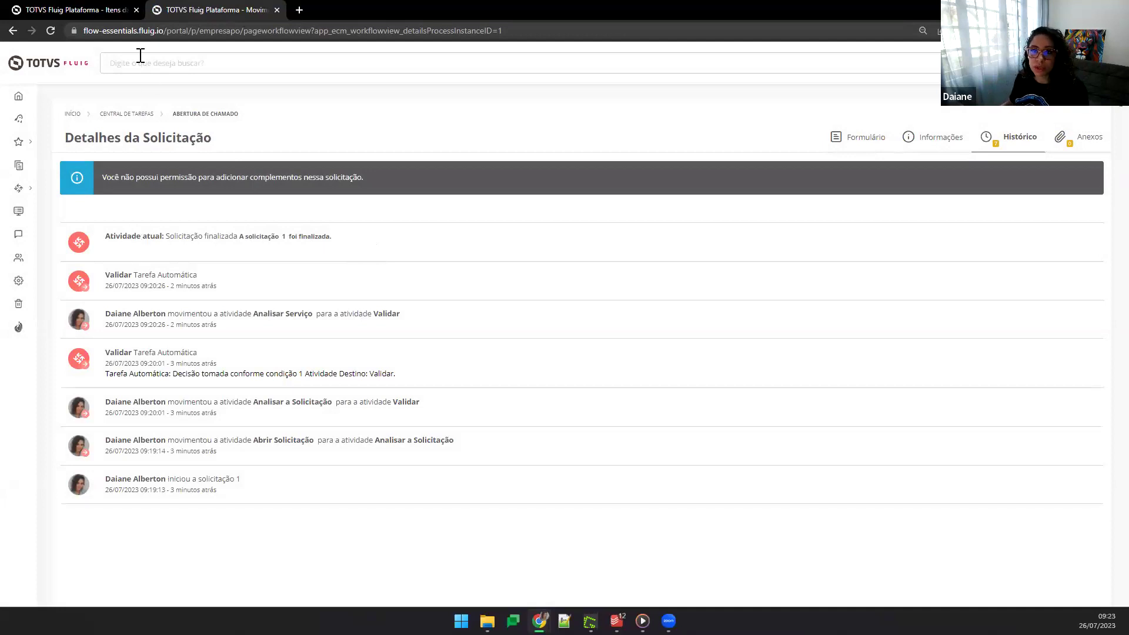
{"action": "left_click", "coordinate": [92, 12]}
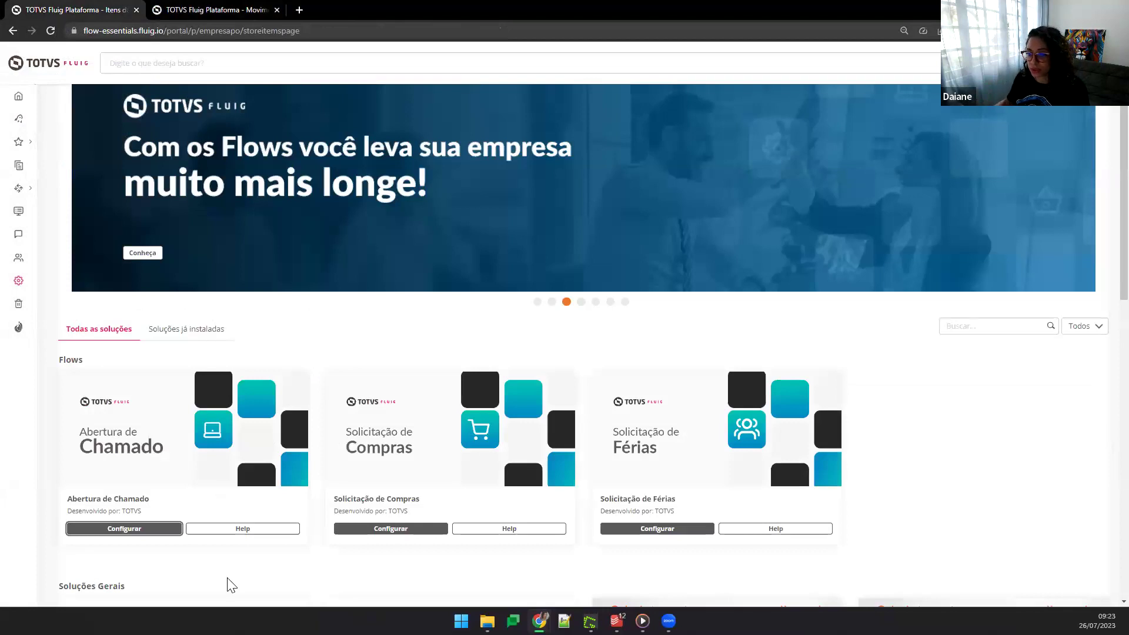
Set up the Solicitação de Compras flow with a searched specific person as process manager, then advance
{"action": "left_click", "coordinate": [403, 531]}
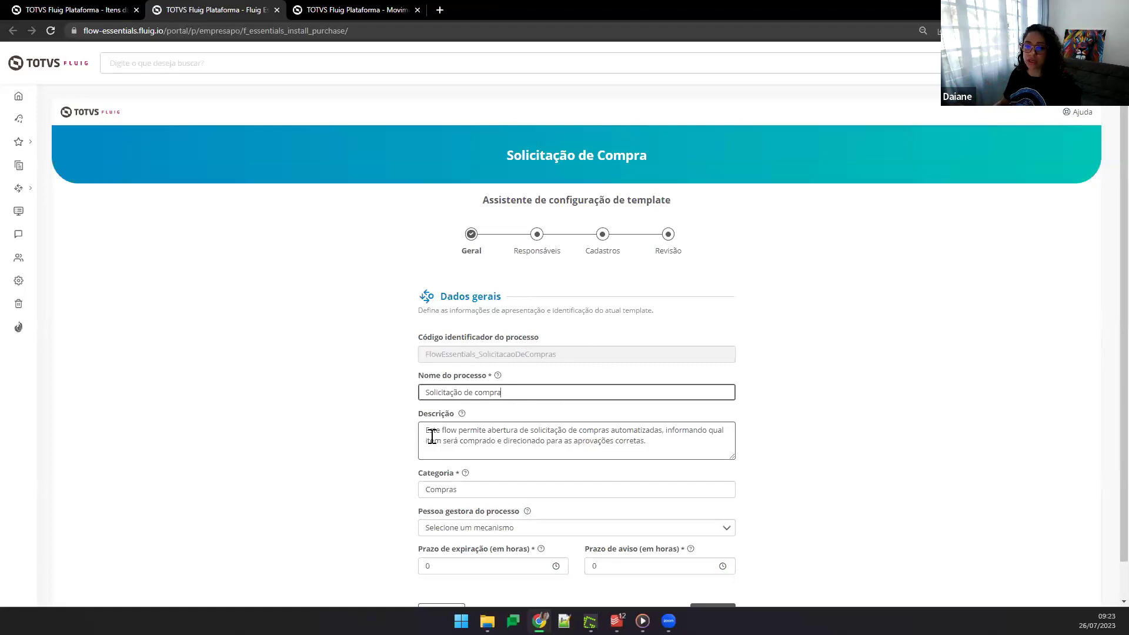
{"action": "scroll", "coordinate": [517, 436], "scroll_direction": "down", "scroll_amount": 1}
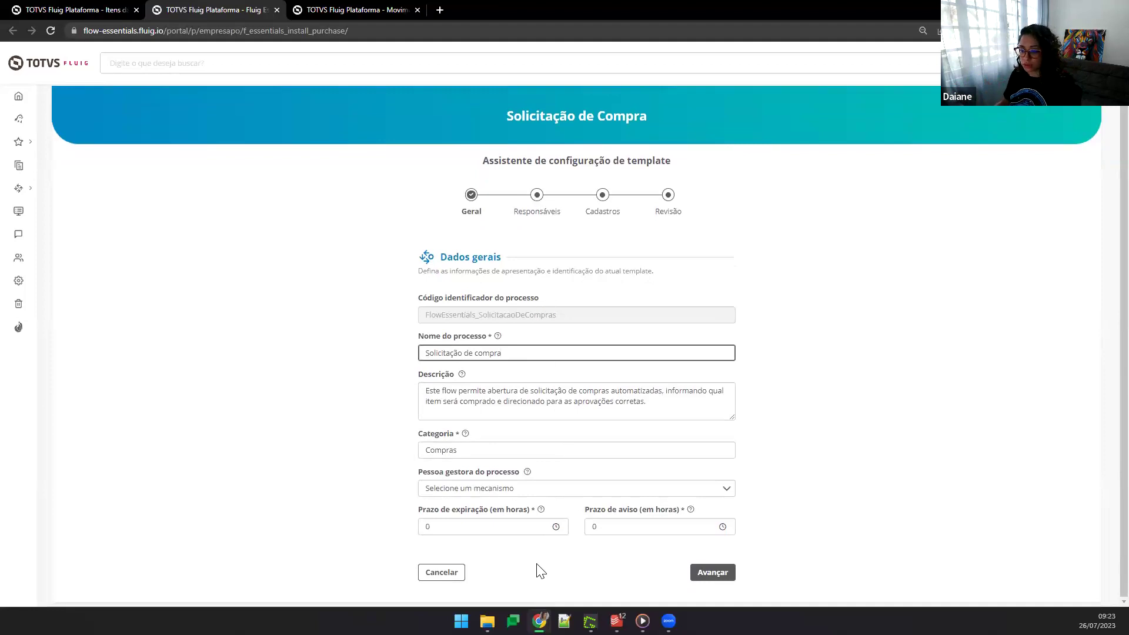
{"action": "left_click", "coordinate": [489, 527]}
{"action": "left_click", "coordinate": [529, 493]}
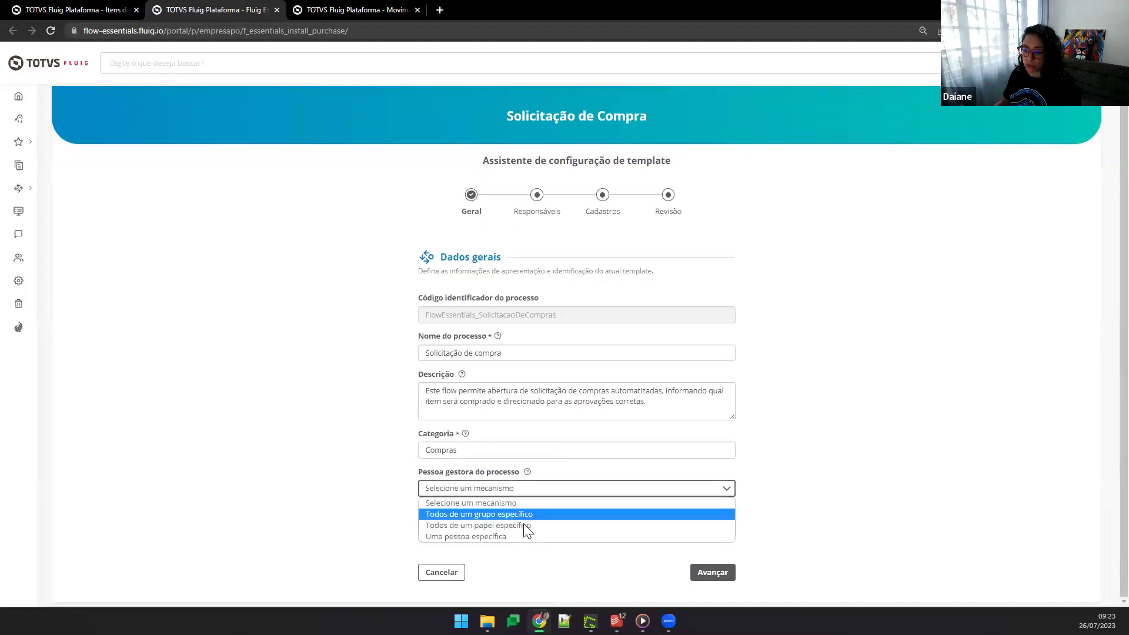
{"action": "left_click", "coordinate": [523, 533]}
{"action": "left_click", "coordinate": [504, 526]}
{"action": "type", "text": "dai"}
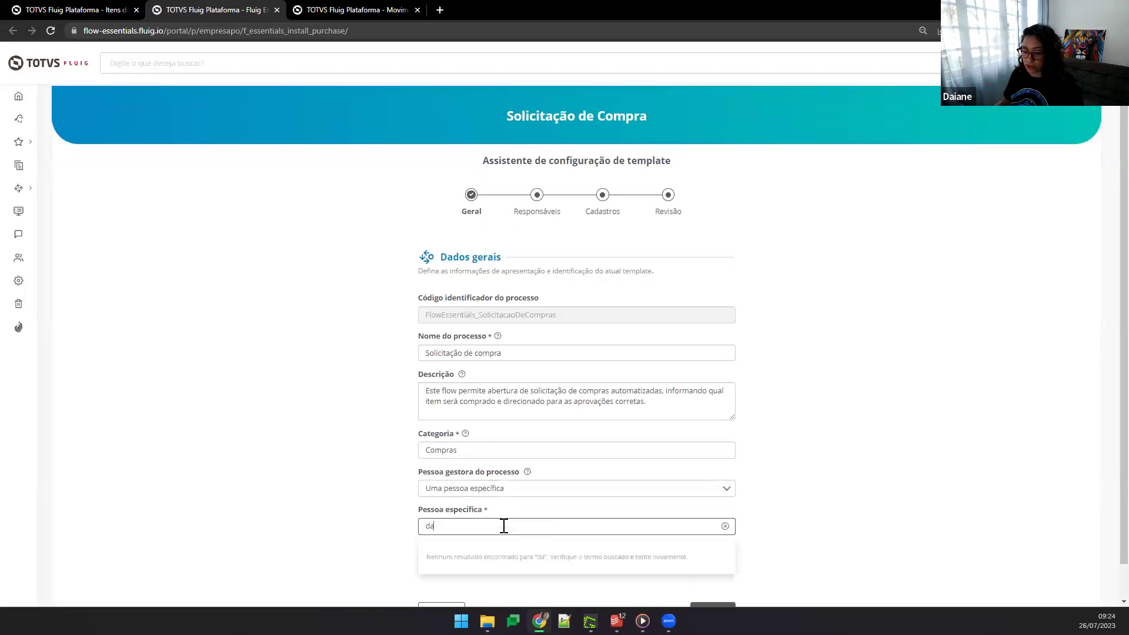
{"action": "left_click", "coordinate": [559, 591]}
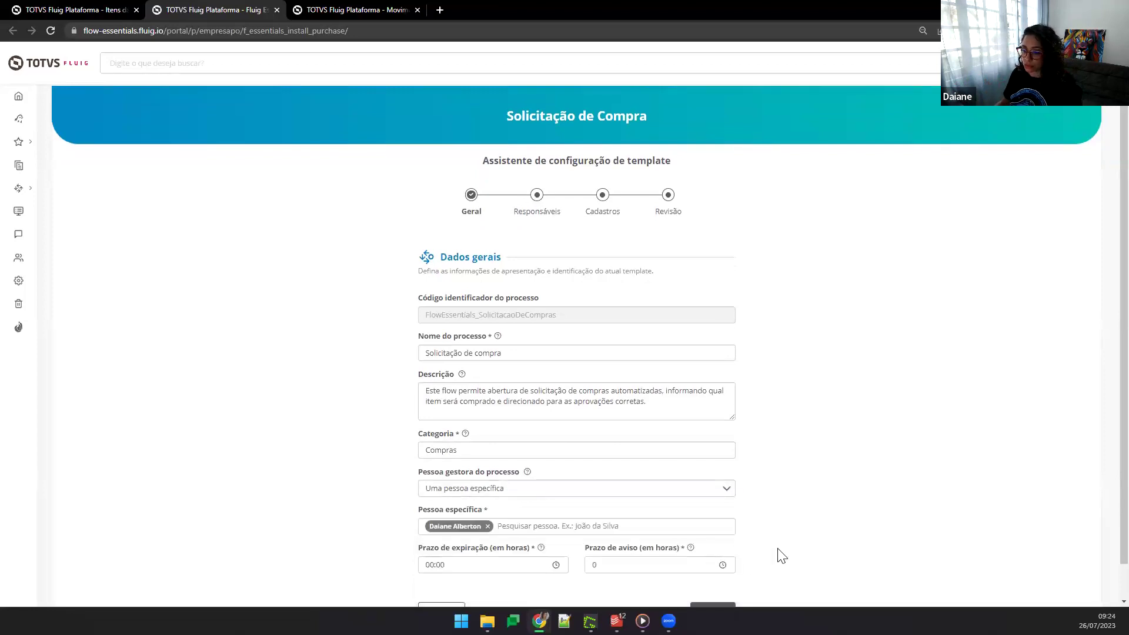
{"action": "scroll", "coordinate": [780, 555], "scroll_direction": "down", "scroll_amount": 2}
{"action": "left_click", "coordinate": [713, 572]}
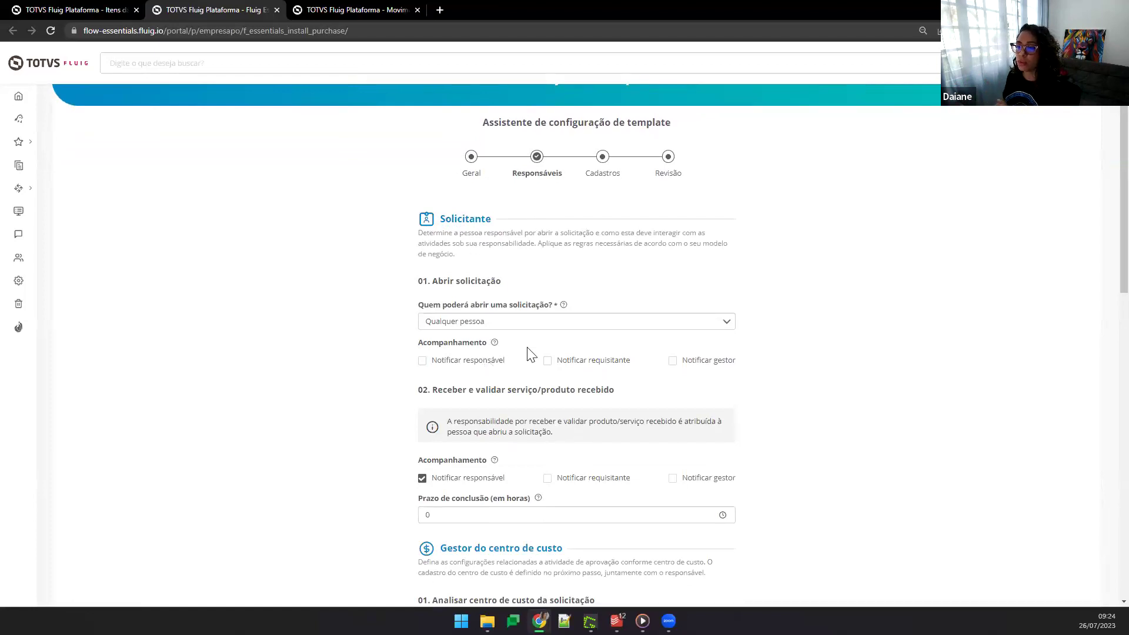
Review the Analisar solicitação responsible options under Compras, keeping the specific person
{"action": "scroll", "coordinate": [529, 353], "scroll_direction": "down", "scroll_amount": 2}
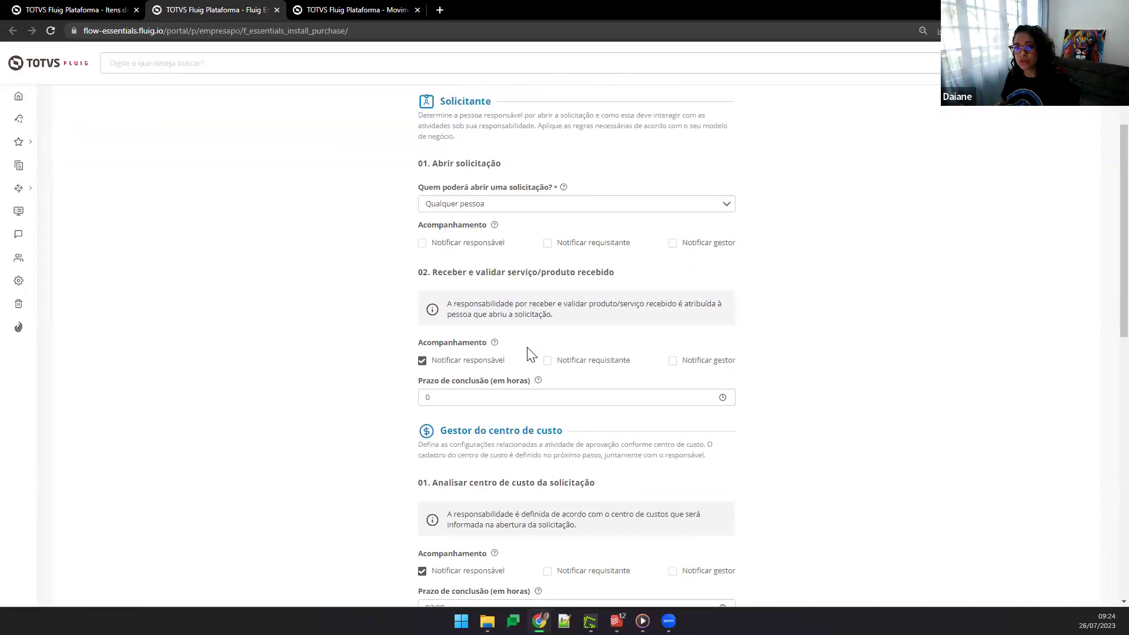
{"action": "scroll", "coordinate": [530, 353], "scroll_direction": "down", "scroll_amount": 2}
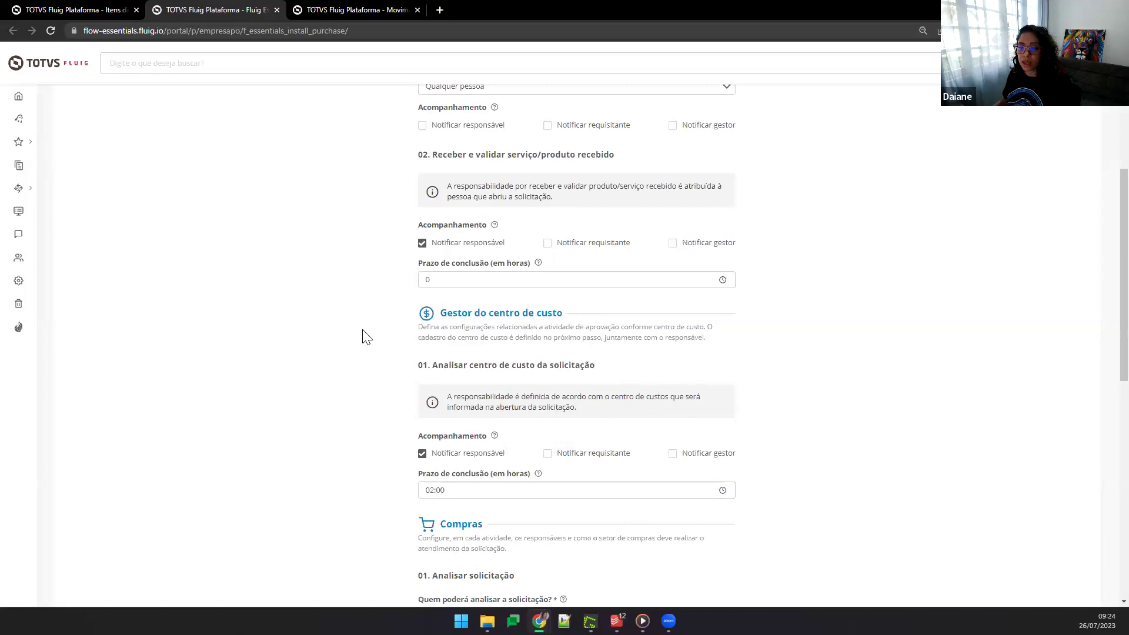
{"action": "scroll", "coordinate": [470, 478], "scroll_direction": "down", "scroll_amount": 3}
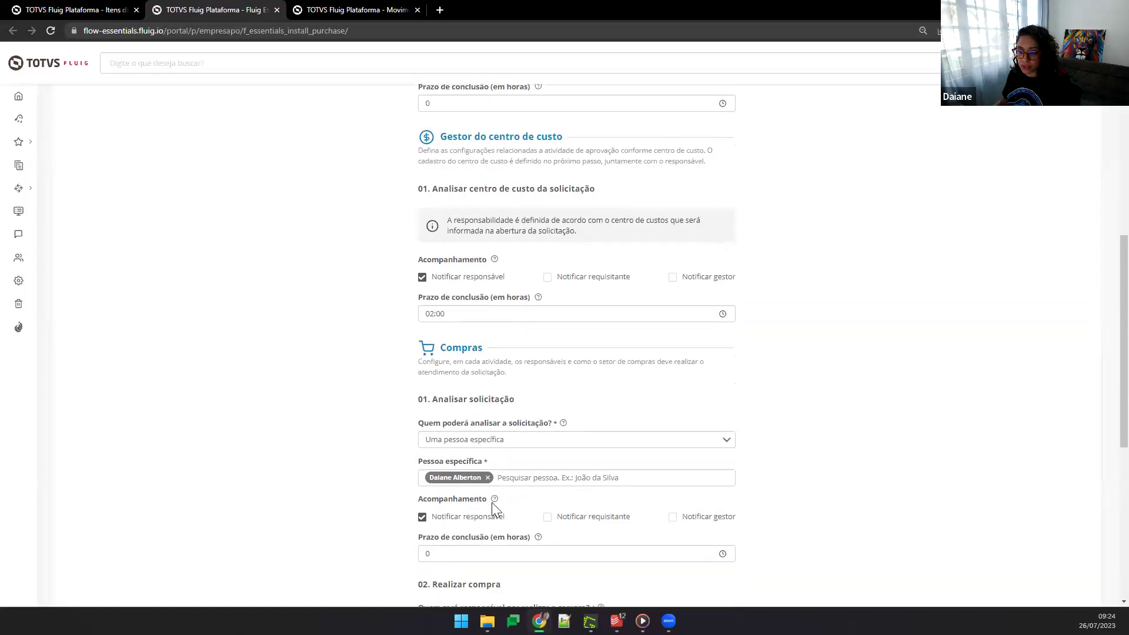
{"action": "scroll", "coordinate": [517, 488], "scroll_direction": "down", "scroll_amount": 2}
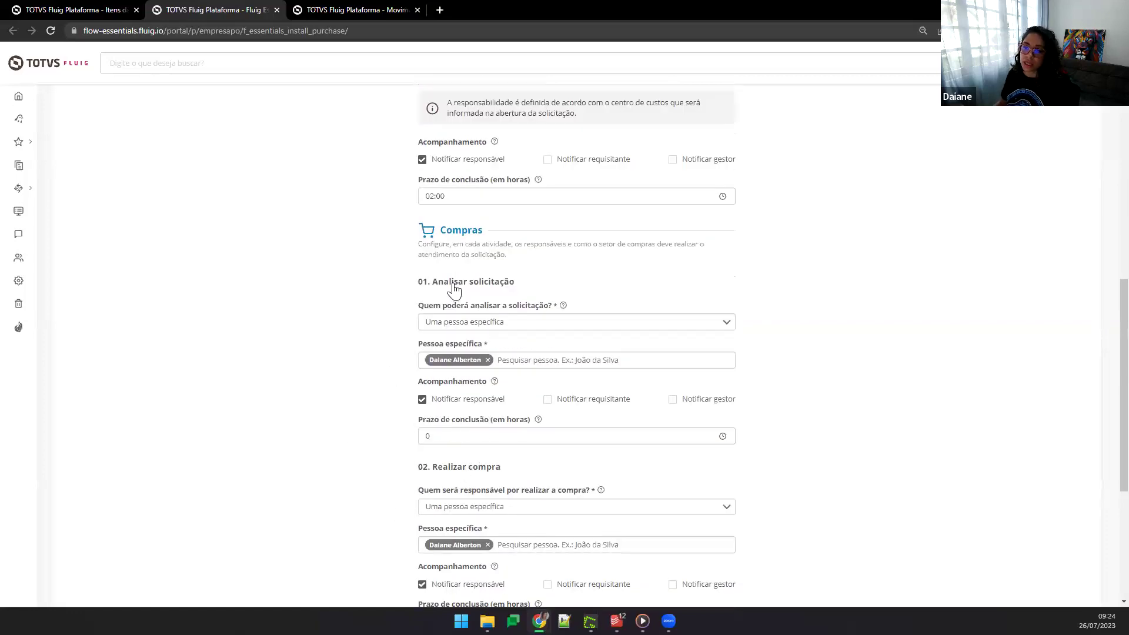
{"action": "left_click", "coordinate": [492, 321]}
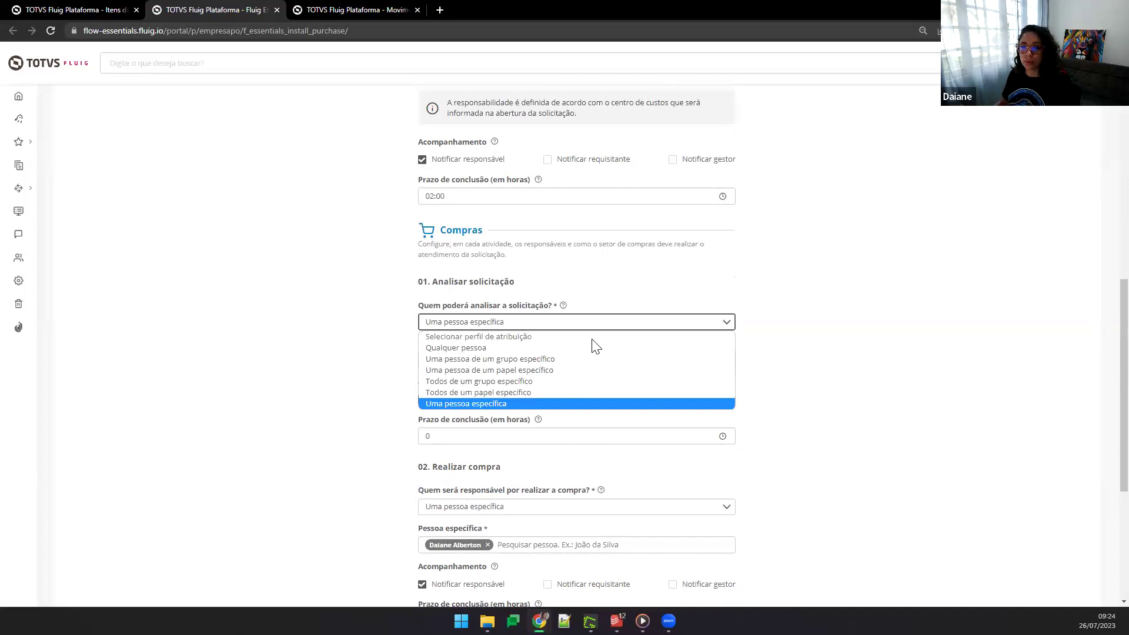
{"action": "left_click", "coordinate": [824, 378]}
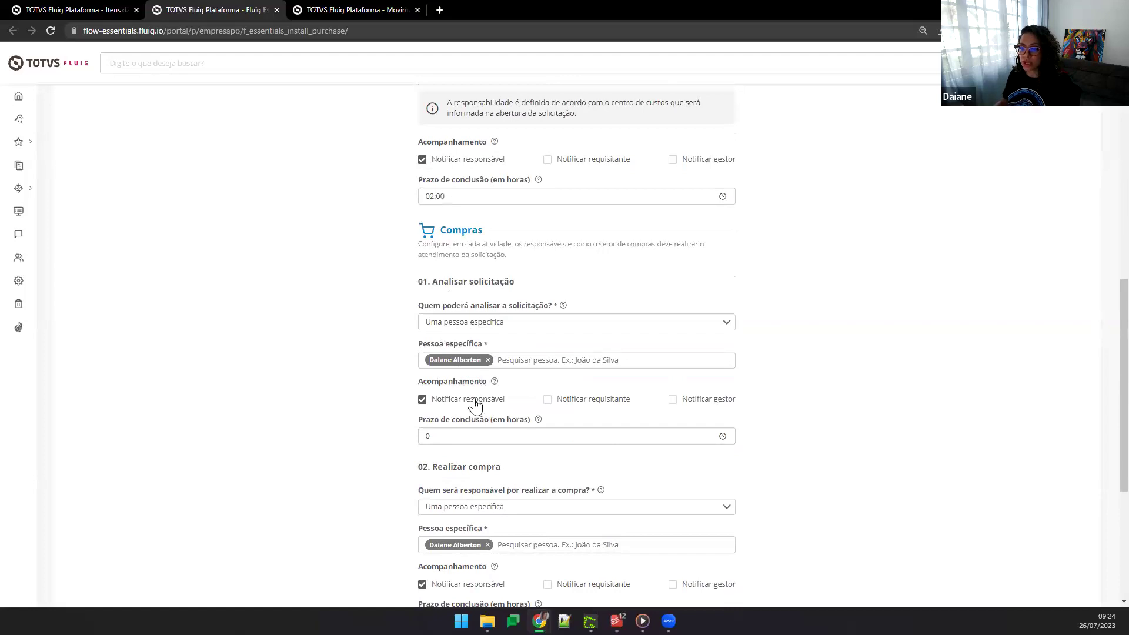
Notify requester and manager, set the analysis deadline to 10 hours, and advance
{"action": "left_click", "coordinate": [571, 398]}
{"action": "left_click", "coordinate": [676, 399]}
{"action": "left_click", "coordinate": [419, 436]}
{"action": "left_click", "coordinate": [419, 436]}
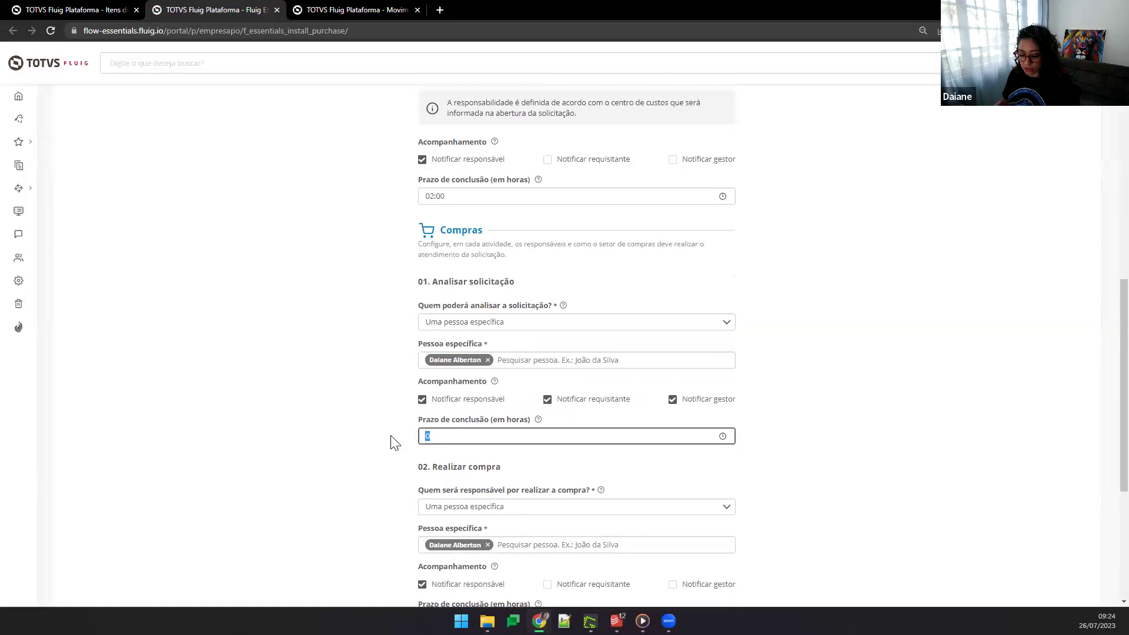
{"action": "type", "text": "10"}
{"action": "left_click", "coordinate": [764, 442]}
{"action": "scroll", "coordinate": [653, 428], "scroll_direction": "down", "scroll_amount": 5}
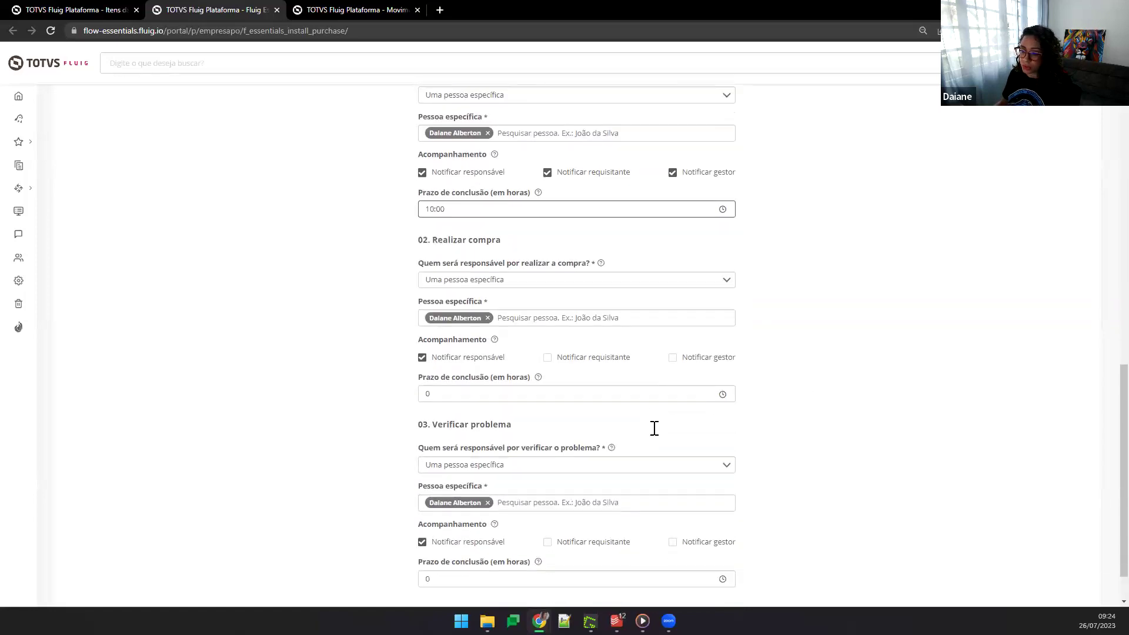
{"action": "left_click", "coordinate": [706, 573]}
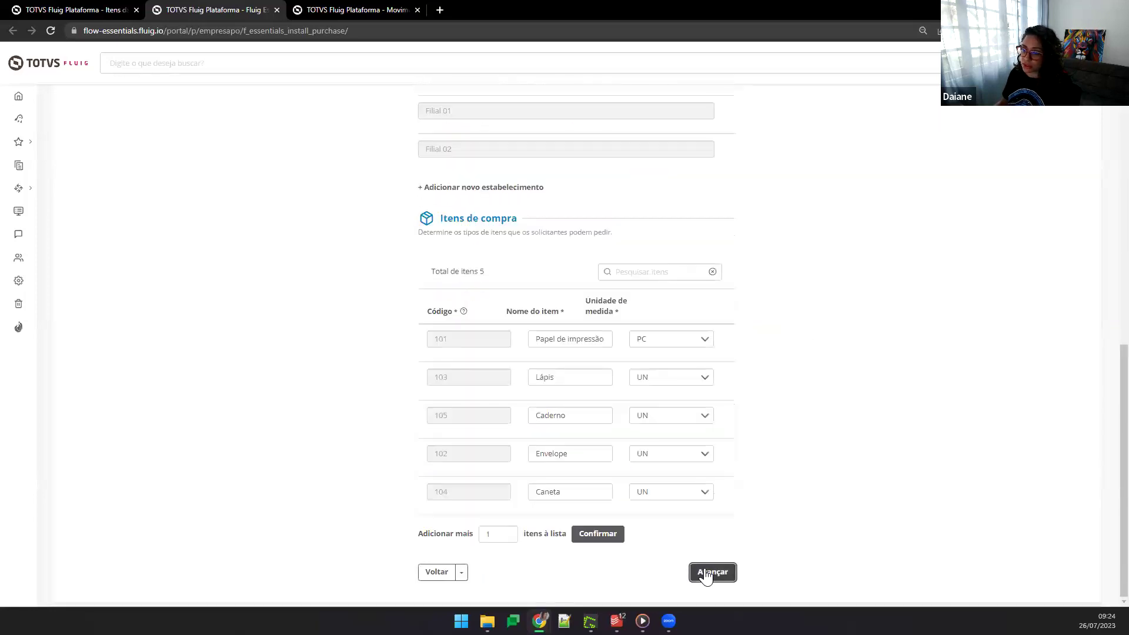
{"action": "scroll", "coordinate": [847, 458], "scroll_direction": "up", "scroll_amount": 7}
Review the centros de custo, estabelecimentos and itens in Cadastros, then advance to Revisão
{"action": "scroll", "coordinate": [847, 459], "scroll_direction": "up", "scroll_amount": 3}
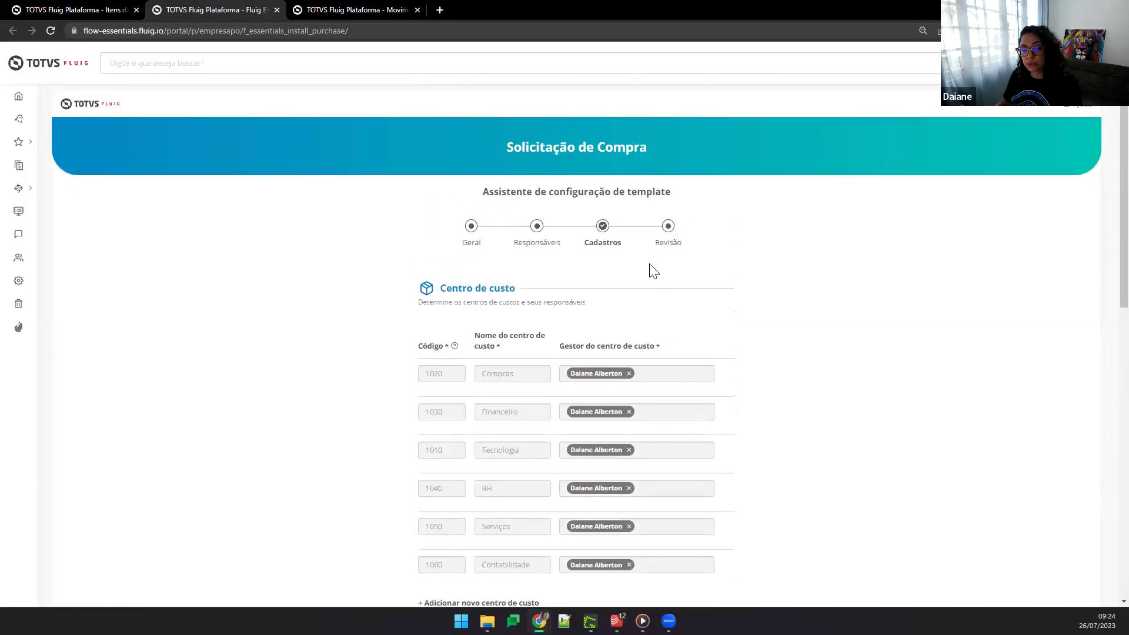
{"action": "scroll", "coordinate": [653, 272], "scroll_direction": "down", "scroll_amount": 1}
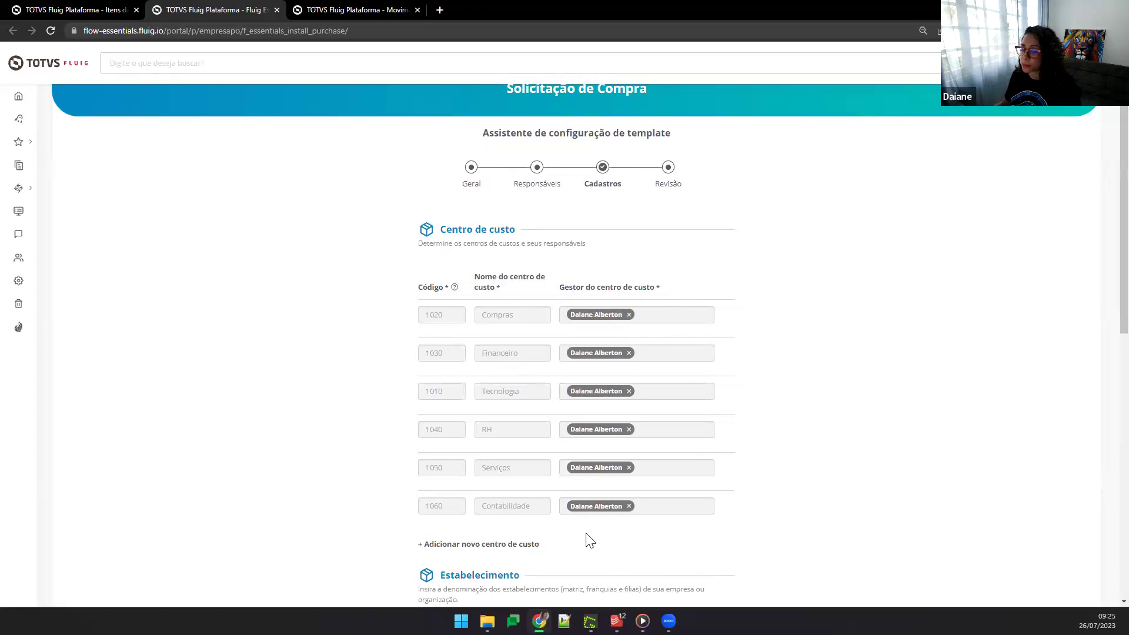
{"action": "scroll", "coordinate": [588, 538], "scroll_direction": "down", "scroll_amount": 5}
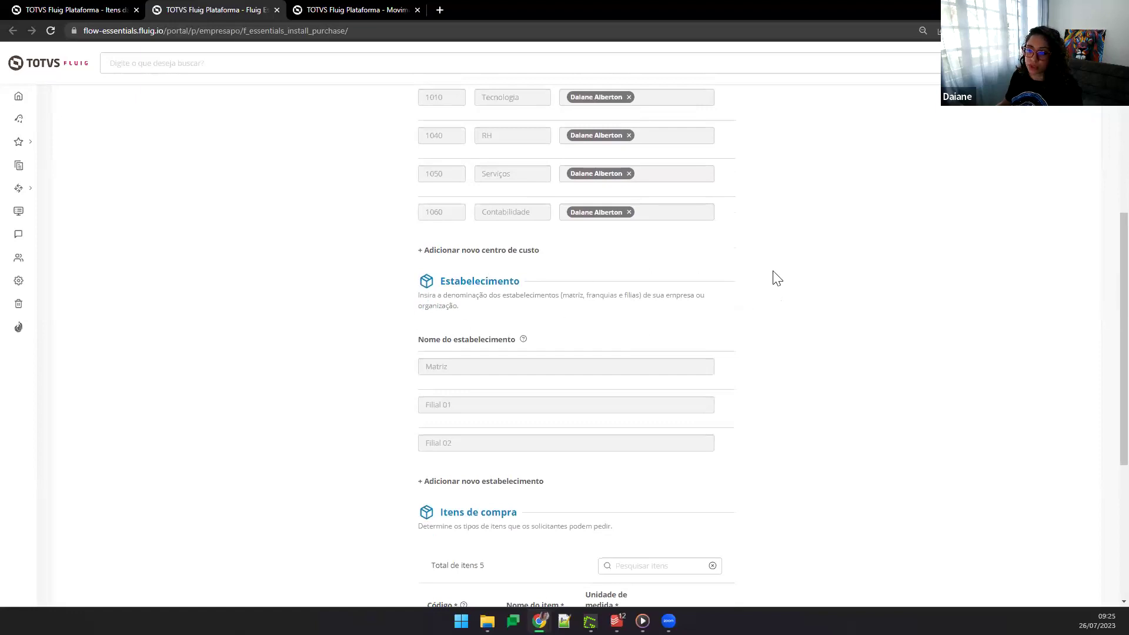
{"action": "scroll", "coordinate": [744, 346], "scroll_direction": "down", "scroll_amount": 4}
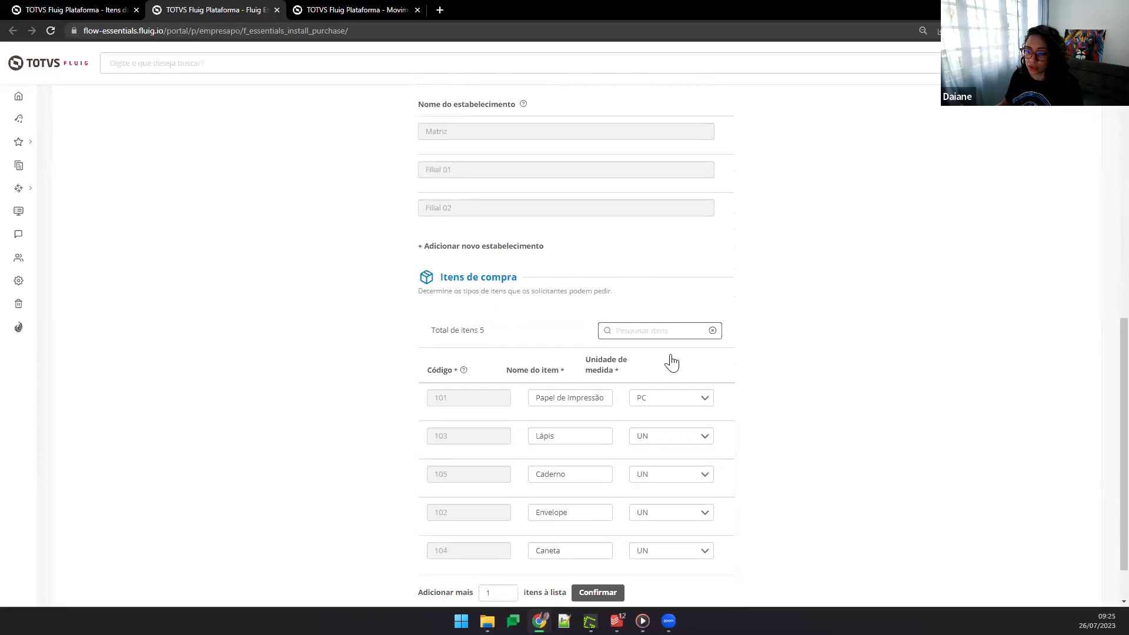
{"action": "scroll", "coordinate": [671, 361], "scroll_direction": "down", "scroll_amount": 1}
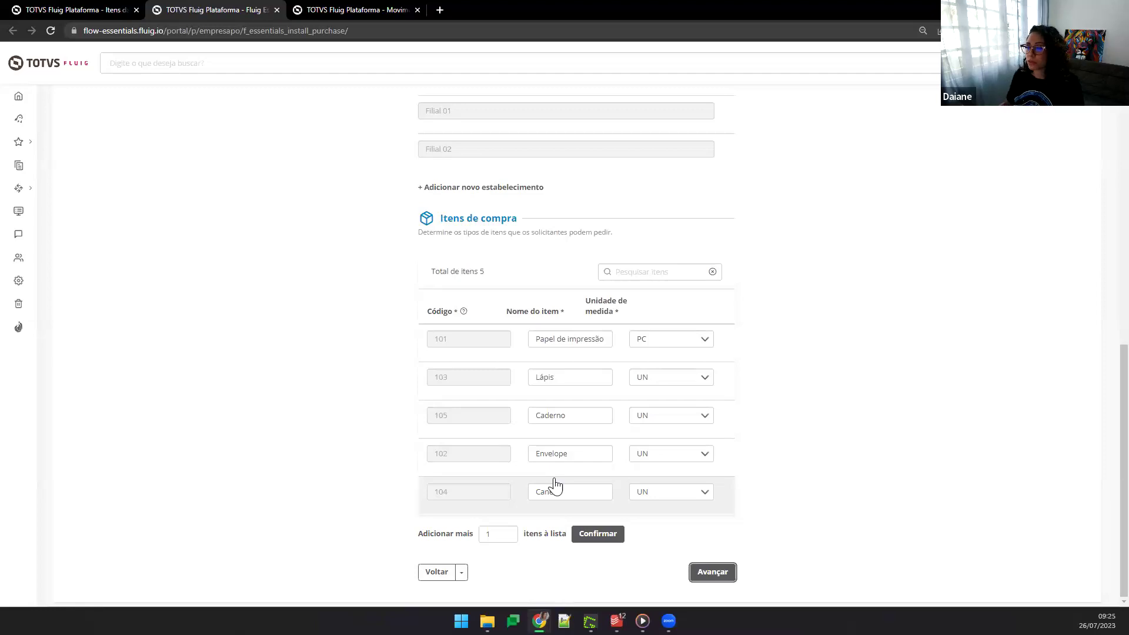
{"action": "left_click", "coordinate": [716, 575]}
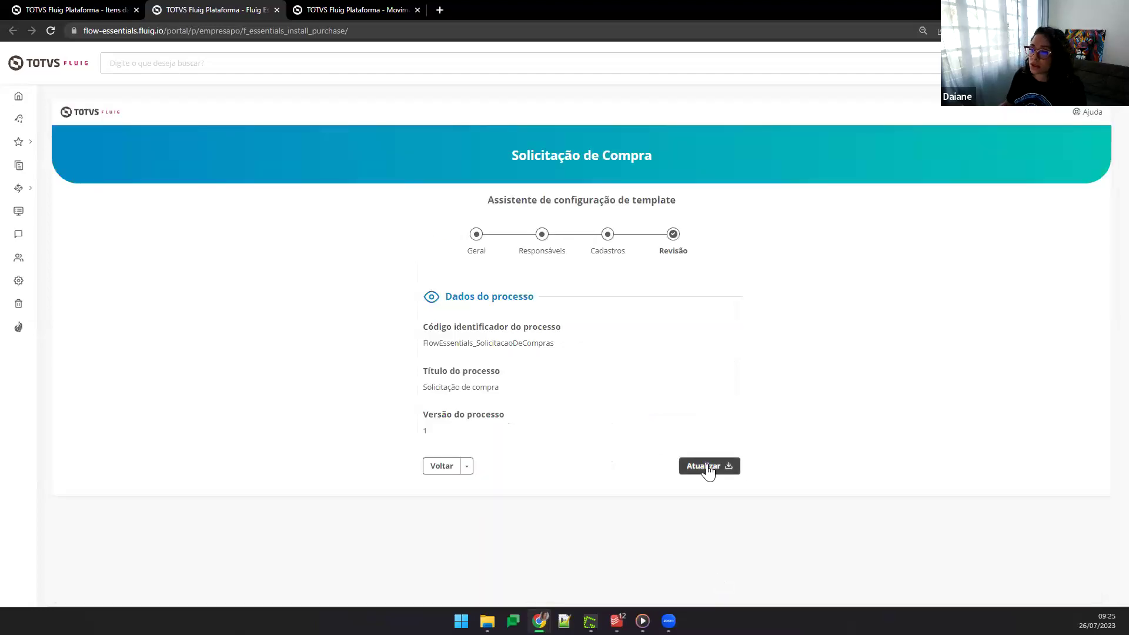
Publish the updated Solicitação de compra process from the Revisão summary
{"action": "left_click", "coordinate": [708, 466]}
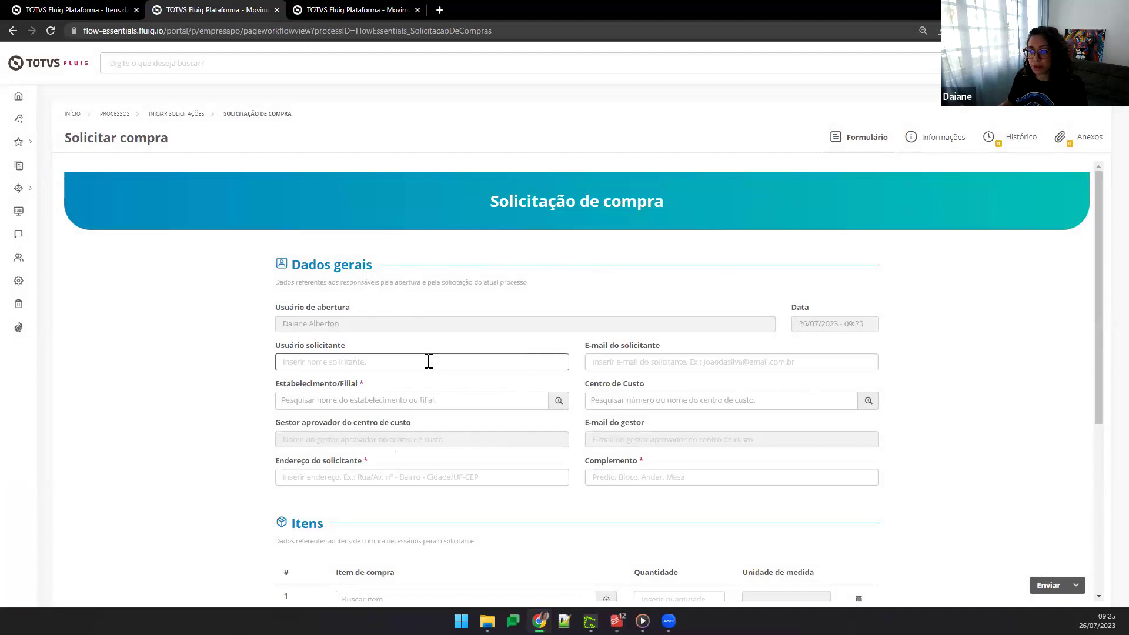
Select Matriz as the establishment and Compras as the cost centre
{"action": "left_click", "coordinate": [386, 401]}
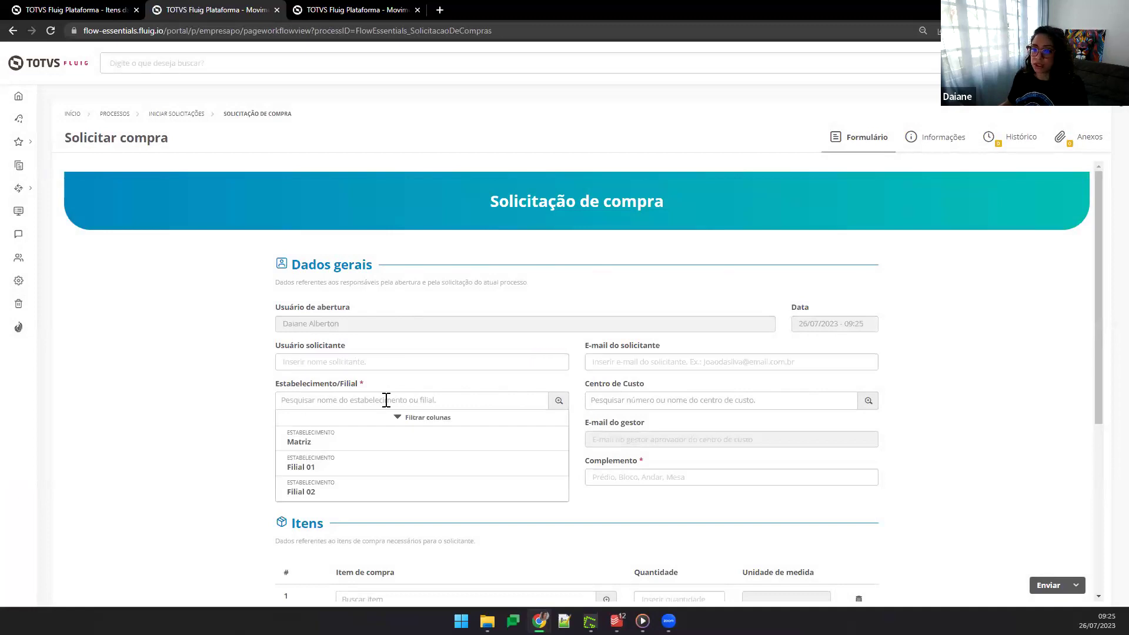
{"action": "left_click", "coordinate": [353, 448]}
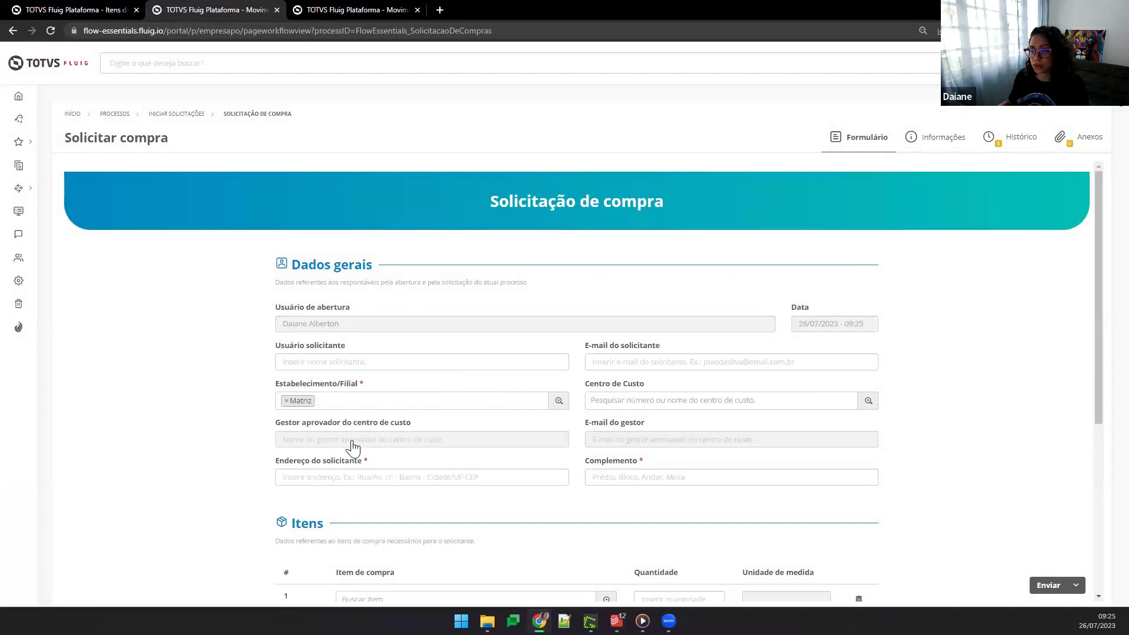
{"action": "left_click", "coordinate": [612, 408]}
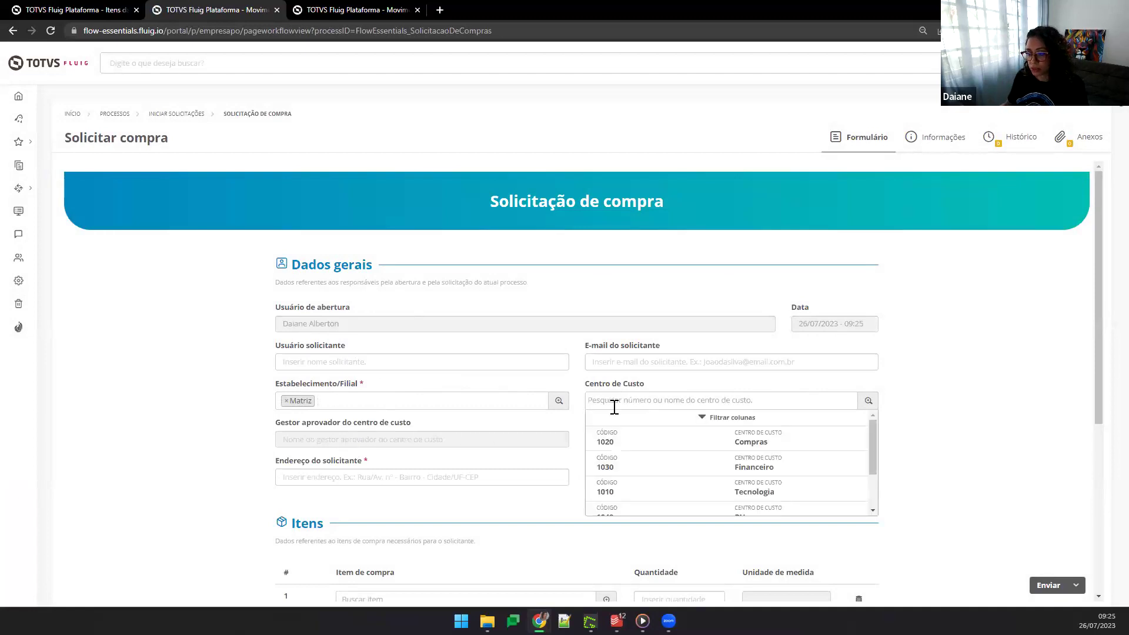
{"action": "left_click", "coordinate": [638, 441]}
Enter São Paulo as the address and Bloco A as the complement
{"action": "left_click", "coordinate": [408, 475]}
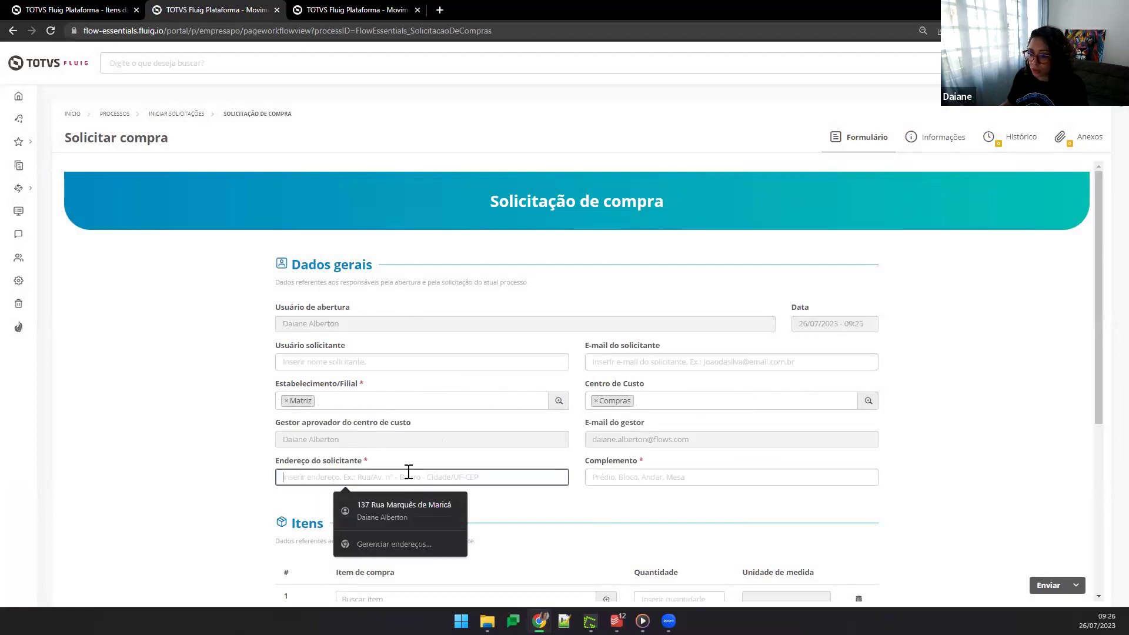
{"action": "type", "text": "Sôa"}
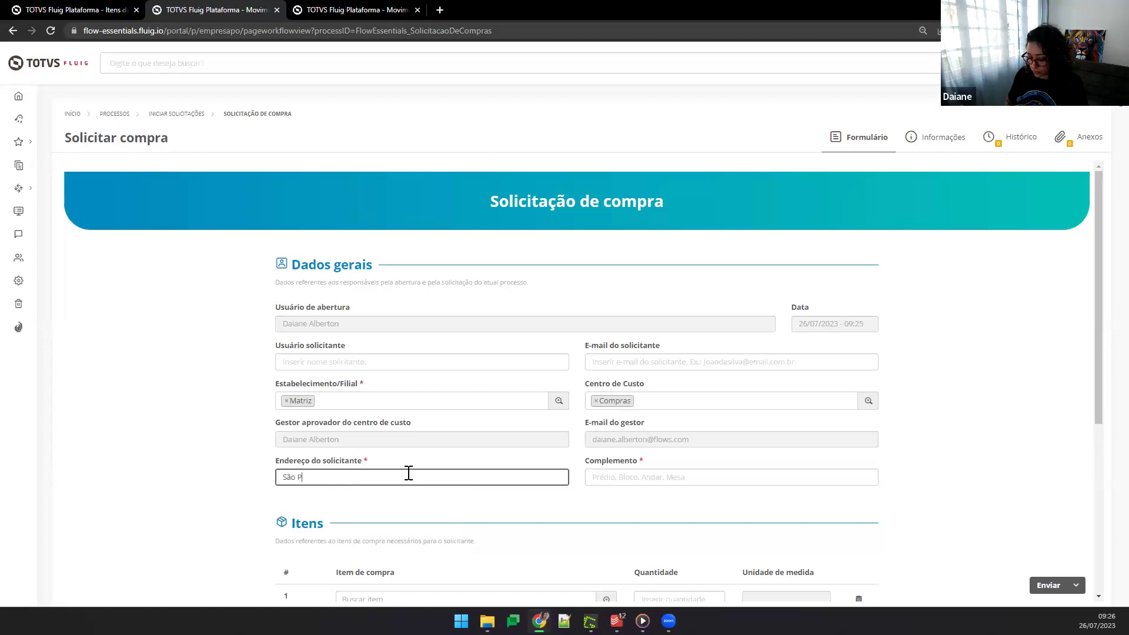
{"action": "left_click", "coordinate": [683, 477]}
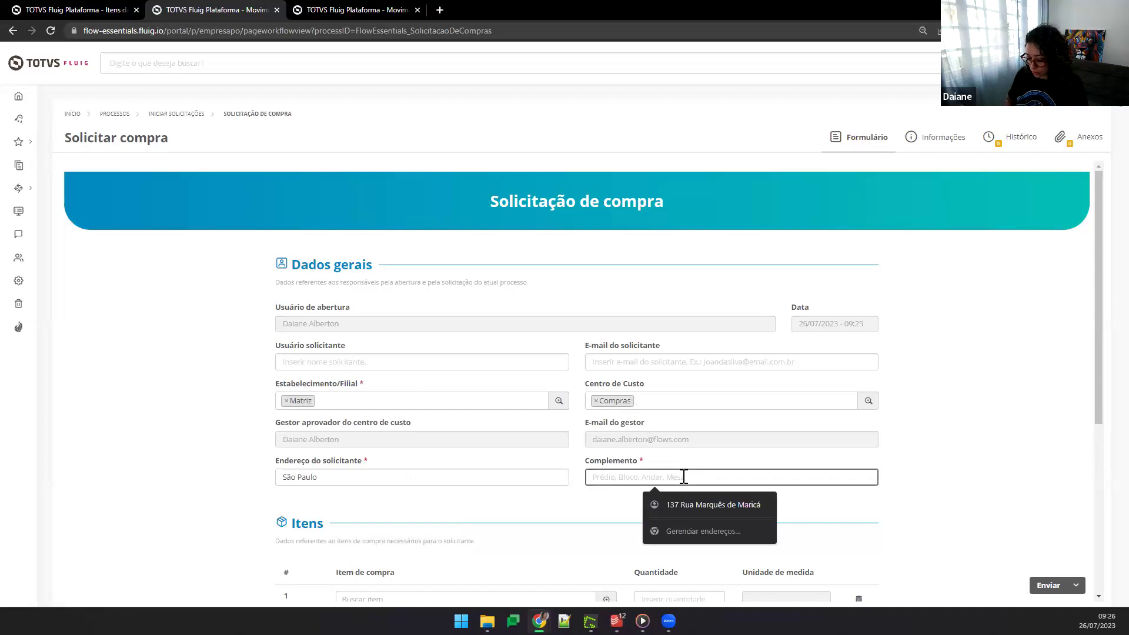
{"action": "type", "text": "Bloco"}
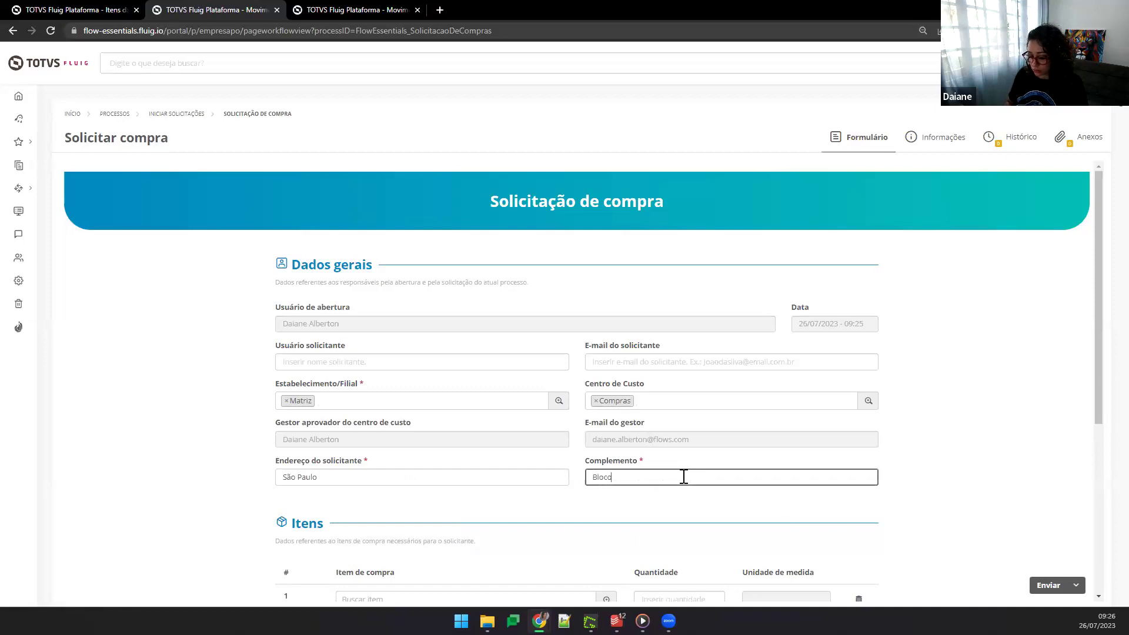
{"action": "left_click", "coordinate": [632, 511]}
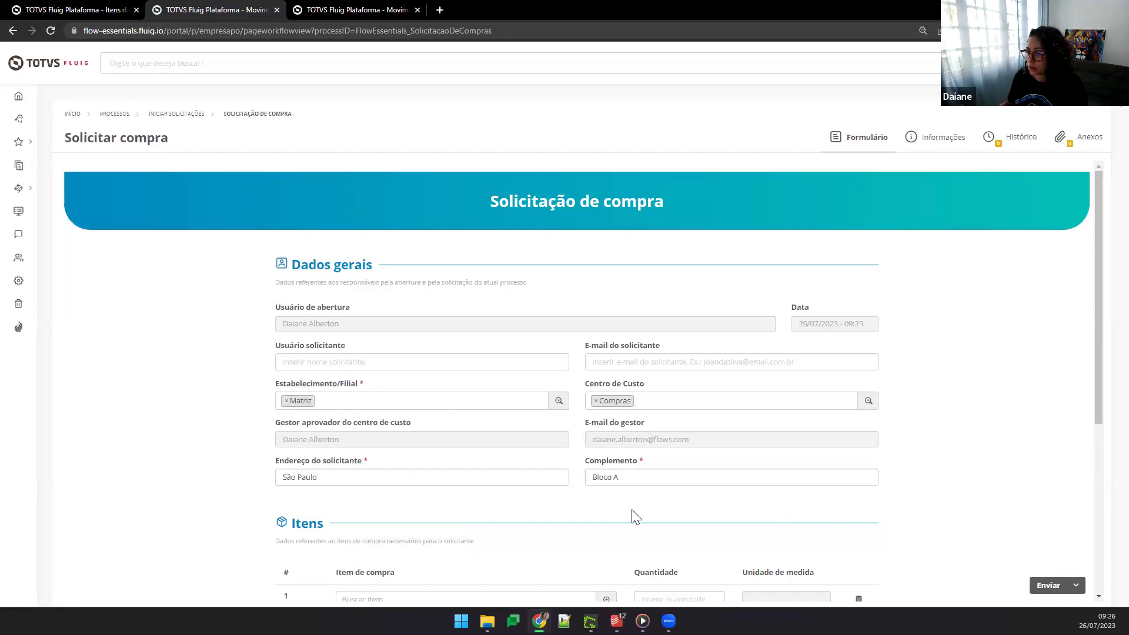
Add Papel de impressão (A4) as the first item with quantity 5
{"action": "scroll", "coordinate": [607, 512], "scroll_direction": "down", "scroll_amount": 5}
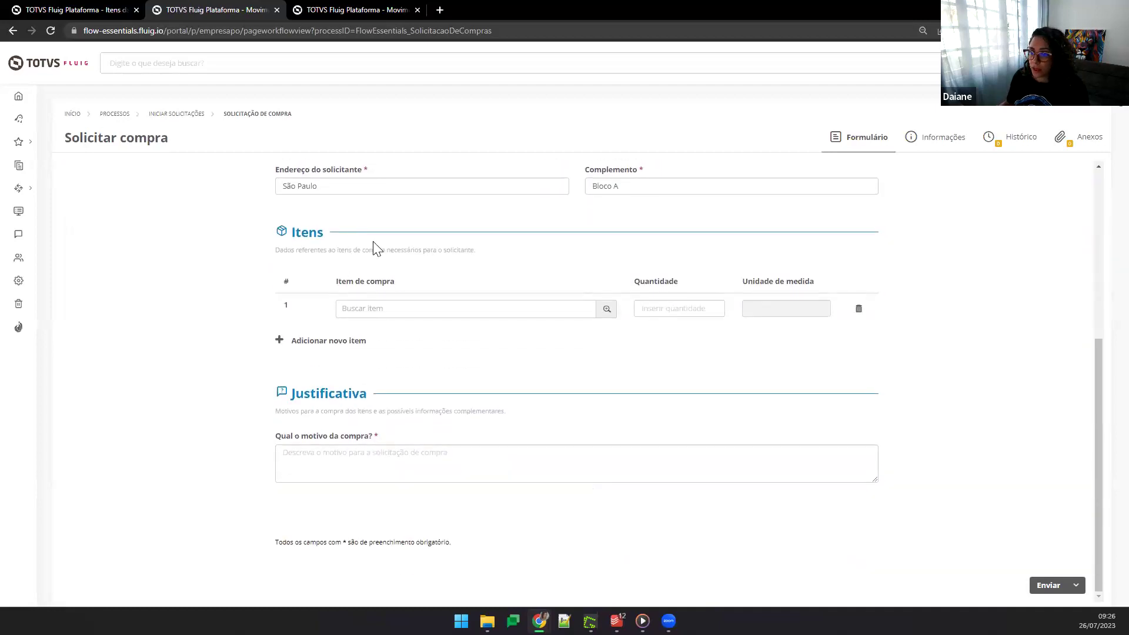
{"action": "left_click", "coordinate": [412, 304]}
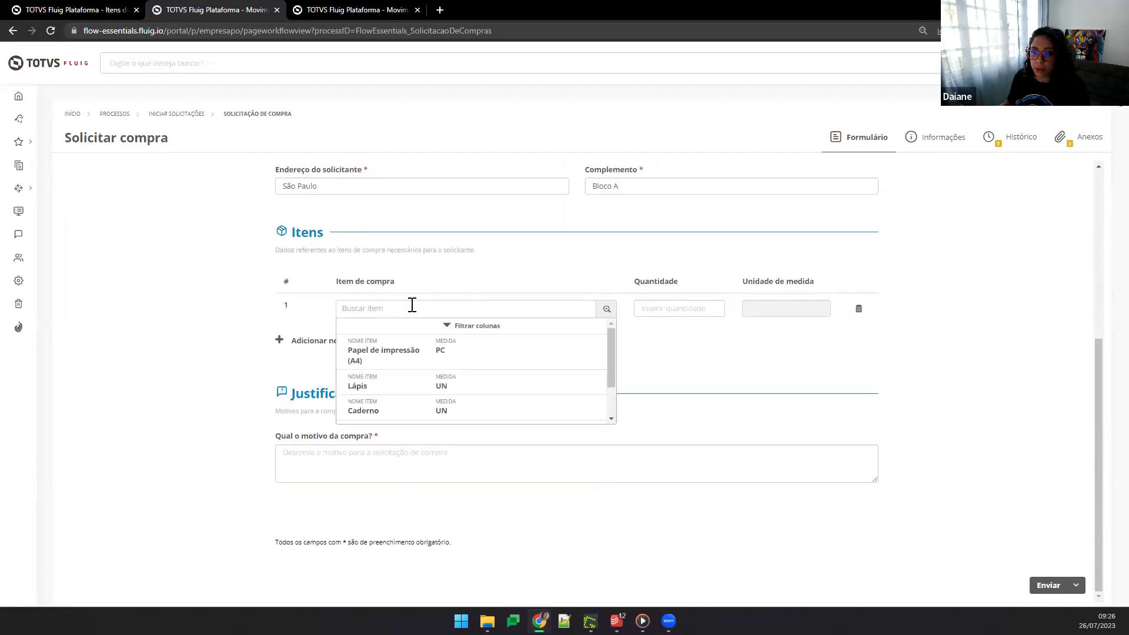
{"action": "left_click", "coordinate": [388, 359]}
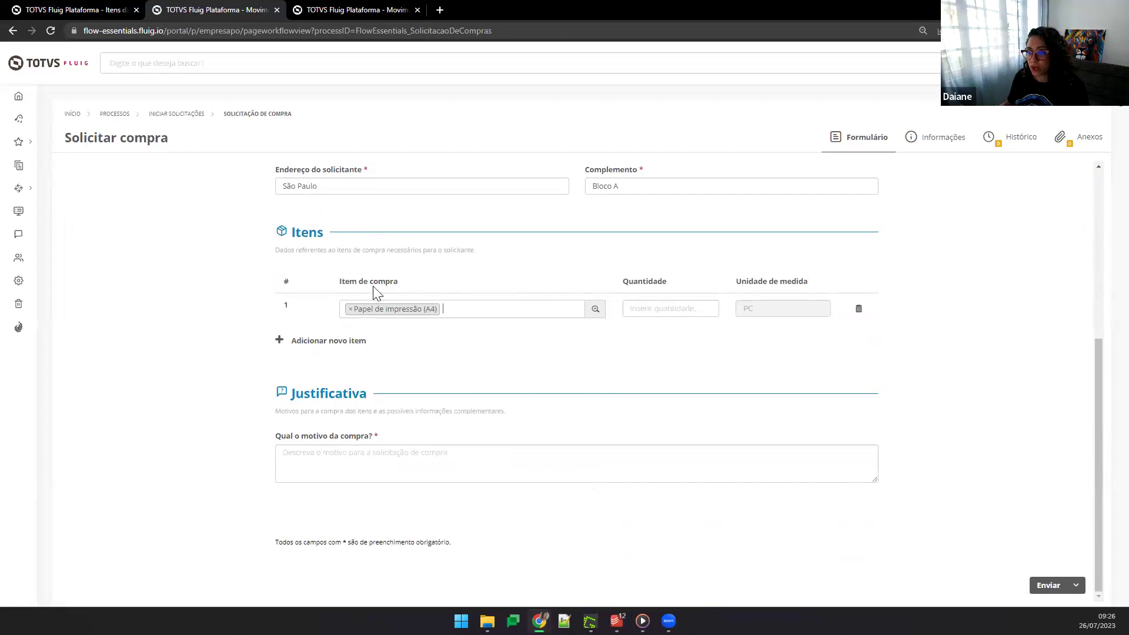
{"action": "left_click", "coordinate": [656, 308]}
{"action": "type", "text": "5"}
Add a second item row with Lápis, quantity 10
{"action": "left_click", "coordinate": [343, 344]}
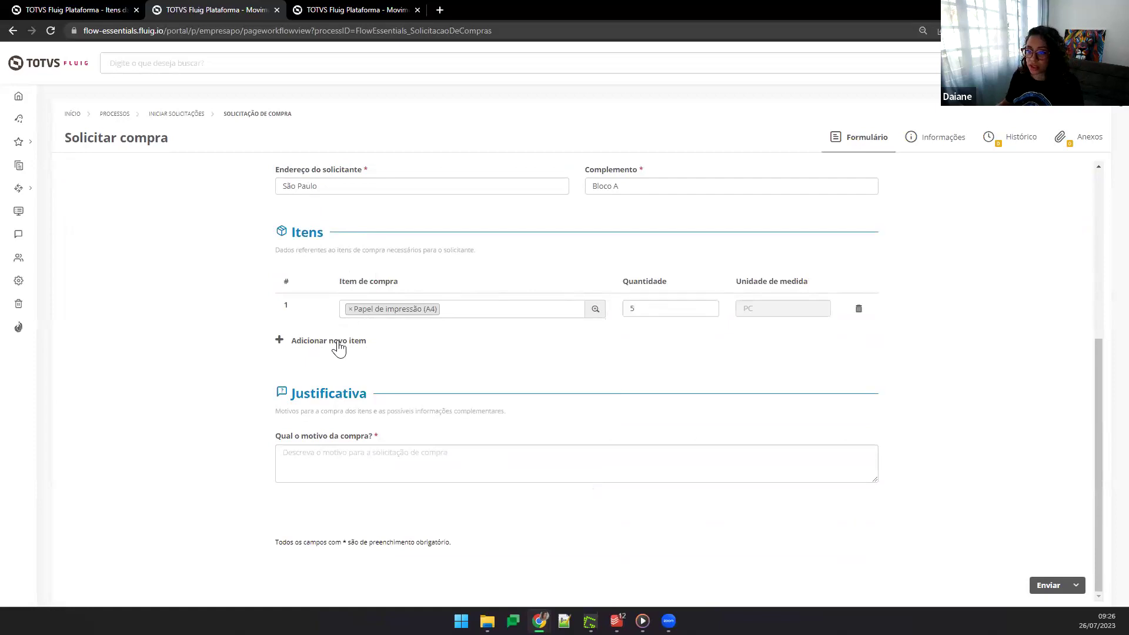
{"action": "left_click", "coordinate": [364, 341]}
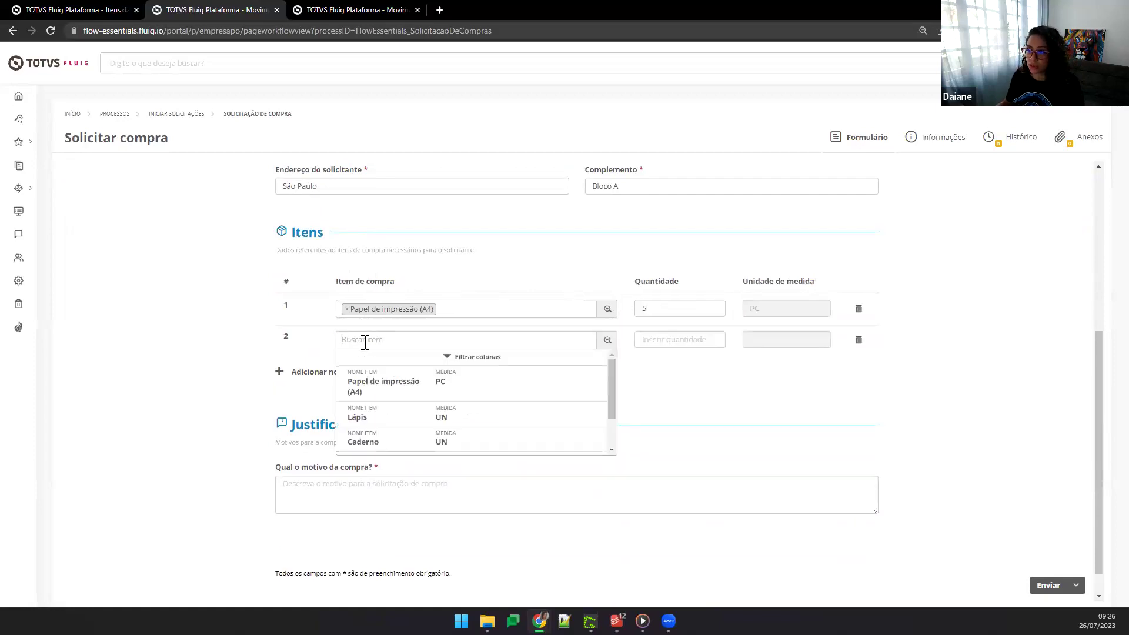
{"action": "left_click", "coordinate": [377, 419]}
{"action": "left_click", "coordinate": [635, 341]}
{"action": "type", "text": "10"}
{"action": "left_click", "coordinate": [622, 380]}
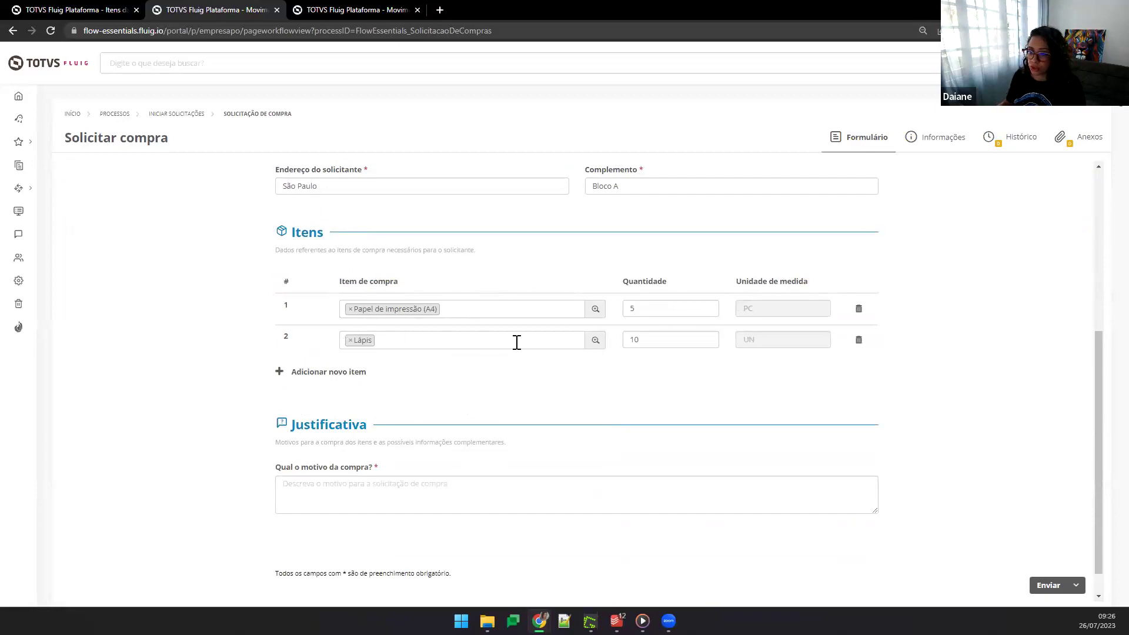
Enter the justification 'Justificativa' and submit the purchase request
{"action": "left_click", "coordinate": [394, 488]}
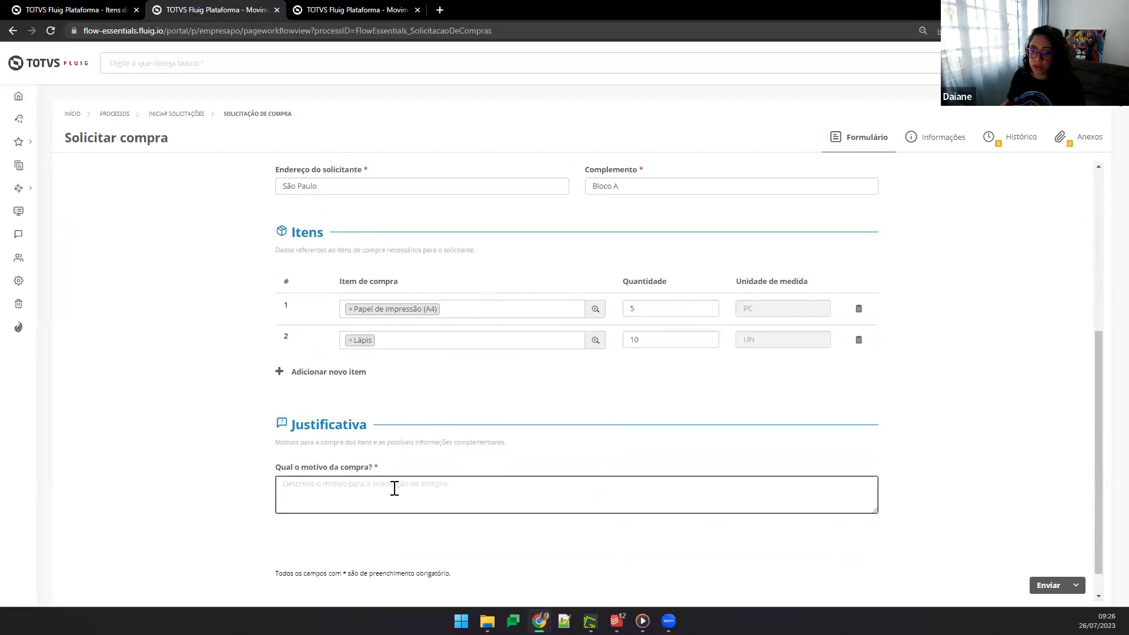
{"action": "type", "text": "Justificativa"}
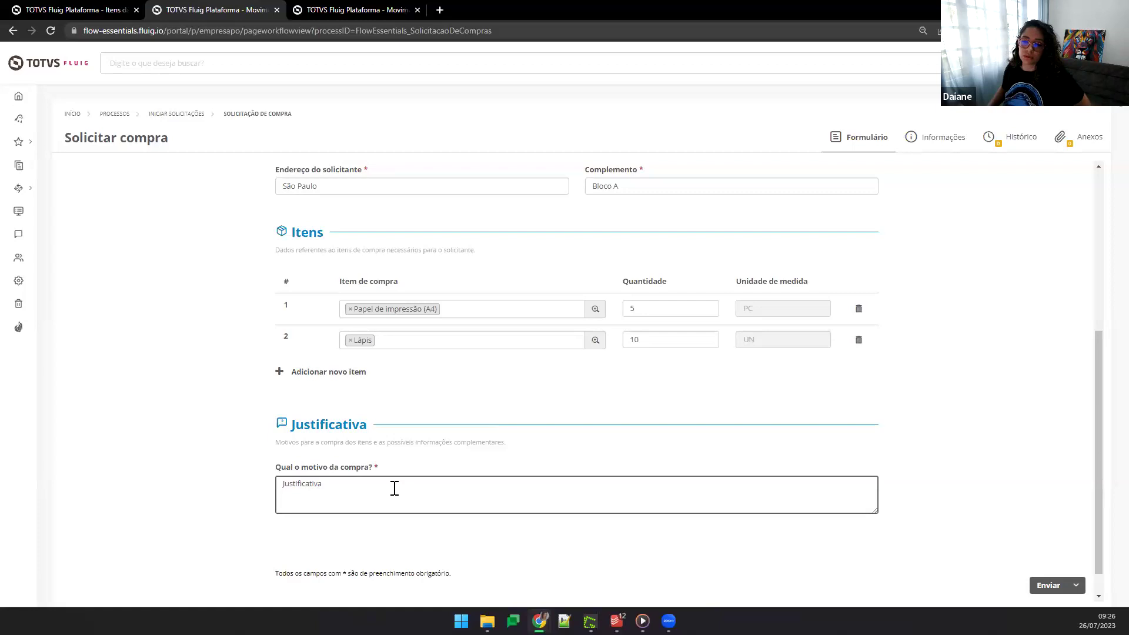
{"action": "left_click", "coordinate": [1044, 585]}
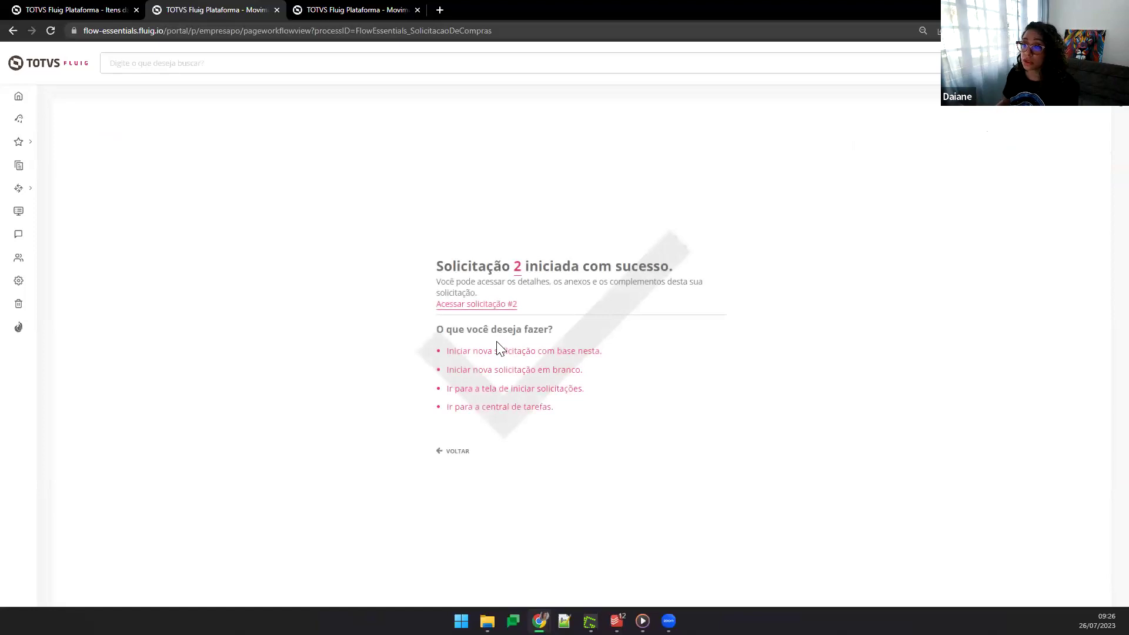
Open request #2 and its Analisar centro de custo da solicitação task
{"action": "left_click", "coordinate": [492, 306]}
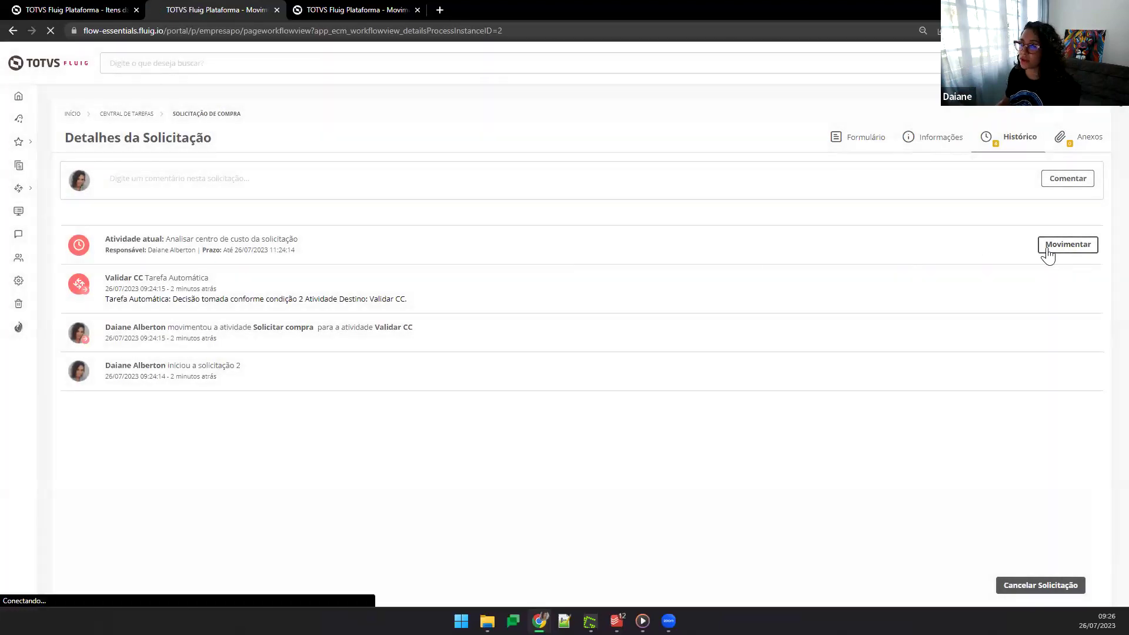
{"action": "left_click", "coordinate": [1047, 254]}
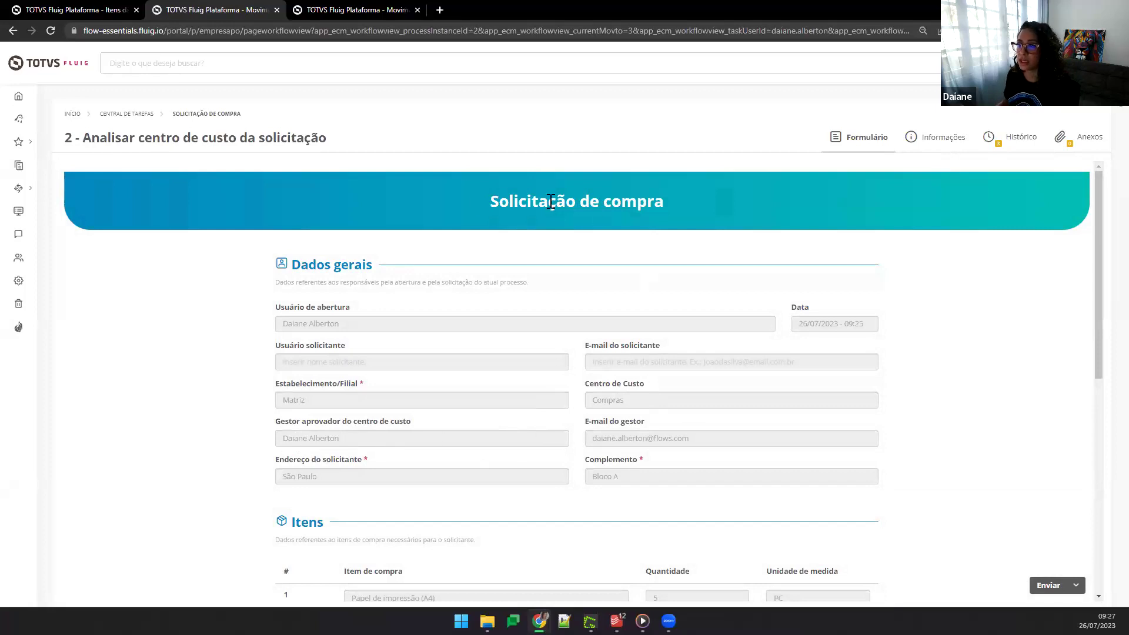
Forward request 2 to Analisar solicitação de compra and reopen its details
{"action": "scroll", "coordinate": [437, 464], "scroll_direction": "down", "scroll_amount": 6}
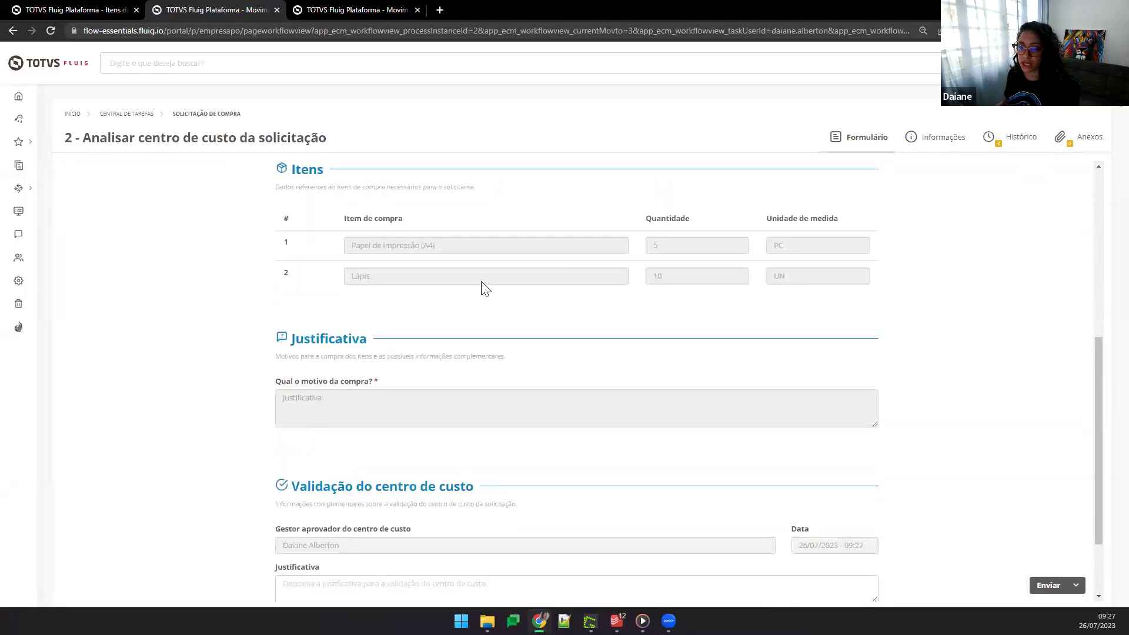
{"action": "scroll", "coordinate": [464, 285], "scroll_direction": "down", "scroll_amount": 2}
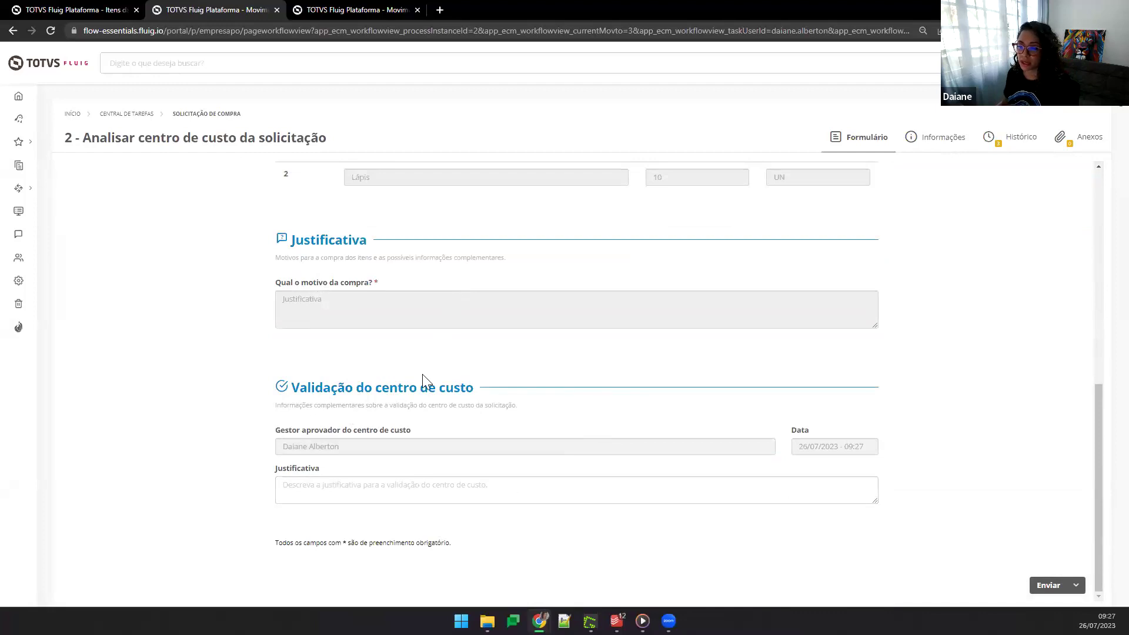
{"action": "left_click", "coordinate": [1060, 590]}
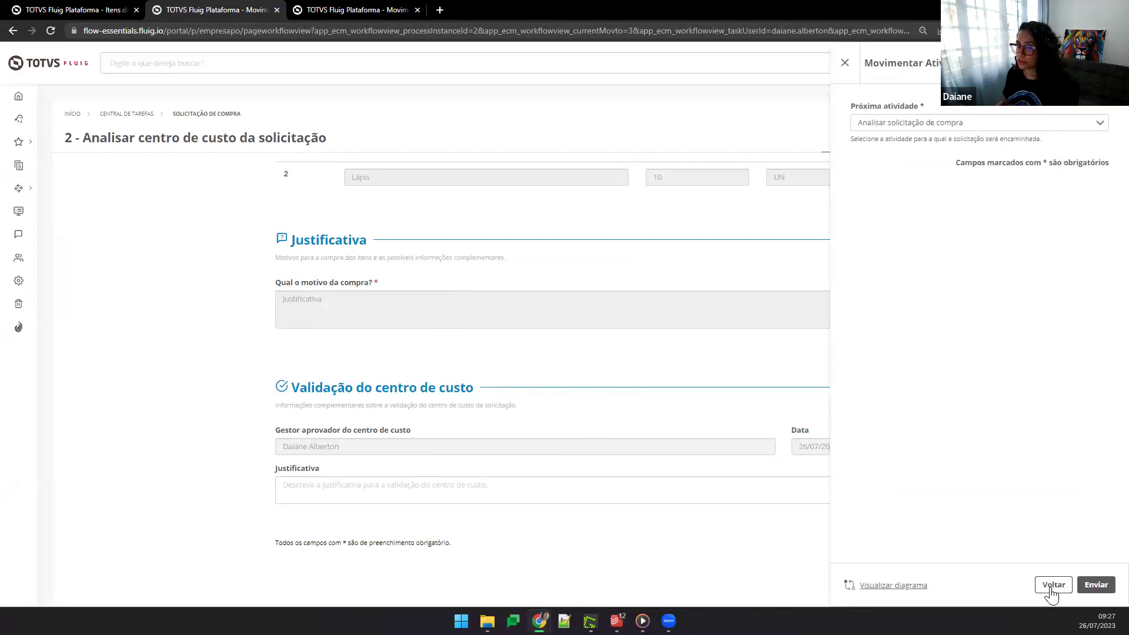
{"action": "left_click", "coordinate": [921, 125]}
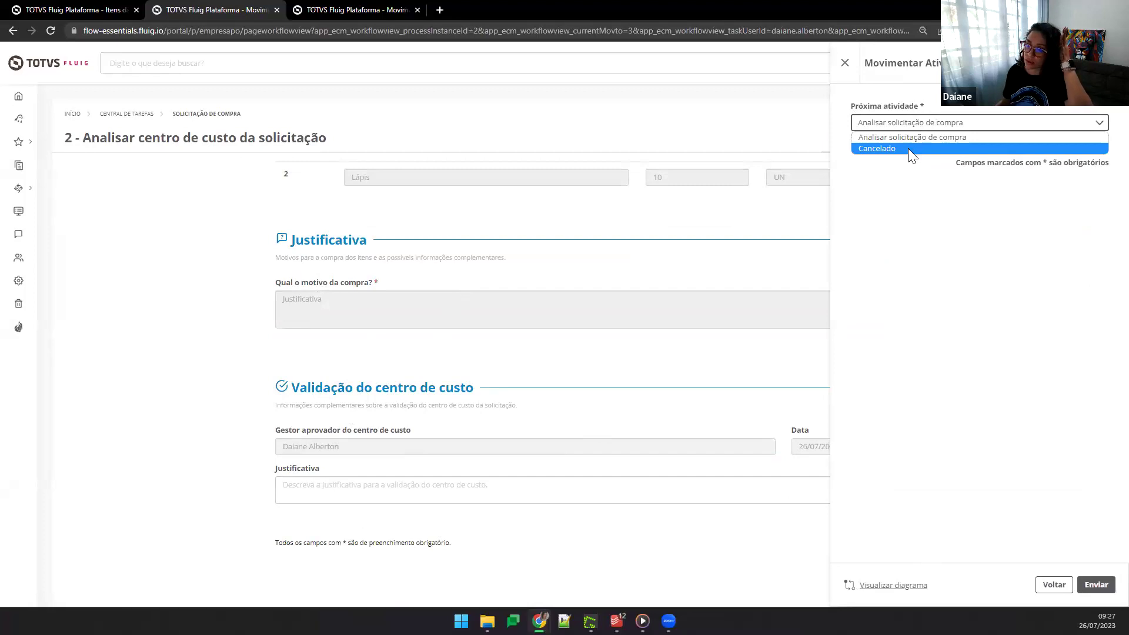
{"action": "left_click", "coordinate": [906, 138]}
{"action": "left_click", "coordinate": [1094, 585]}
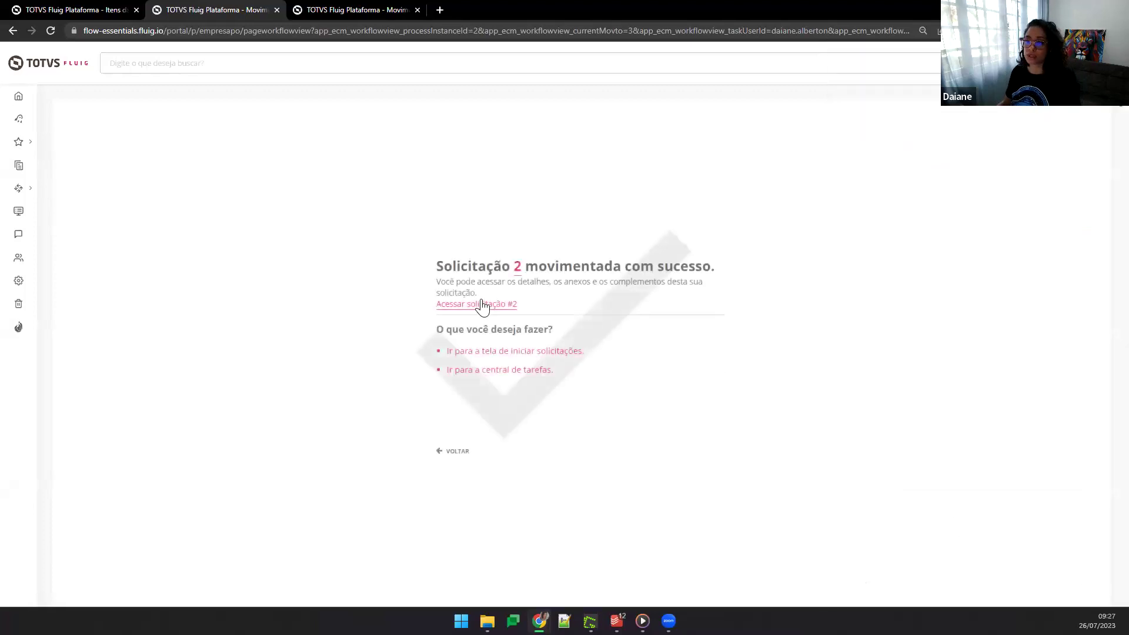
{"action": "left_click", "coordinate": [482, 304]}
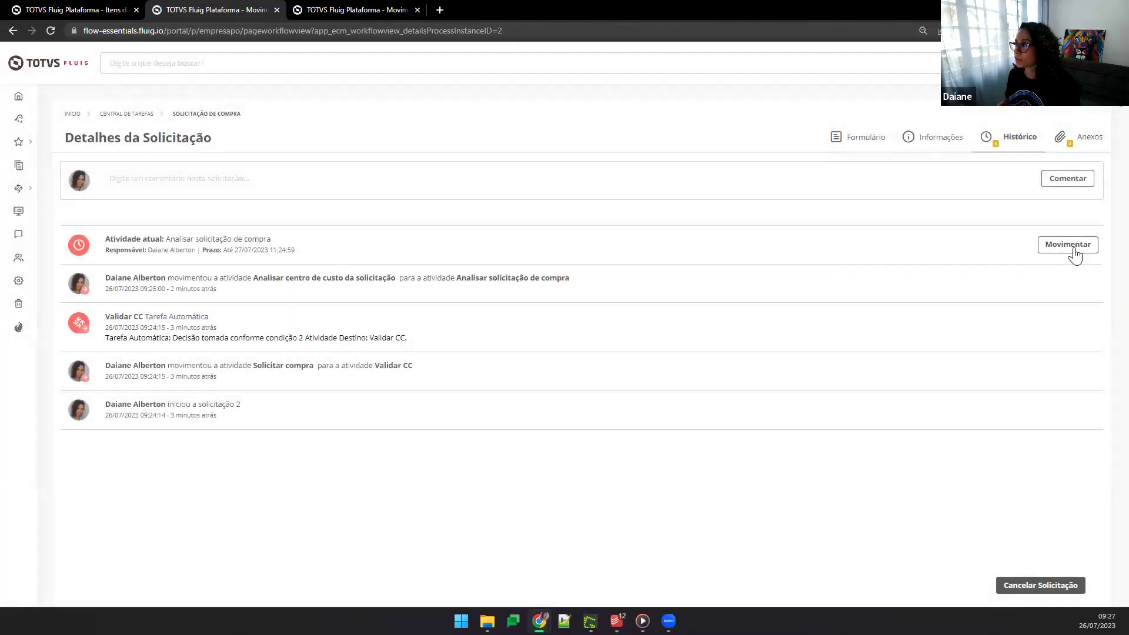
Review the purchase analysis form and send request 2 on to Realizar compra
{"action": "left_click", "coordinate": [1072, 248]}
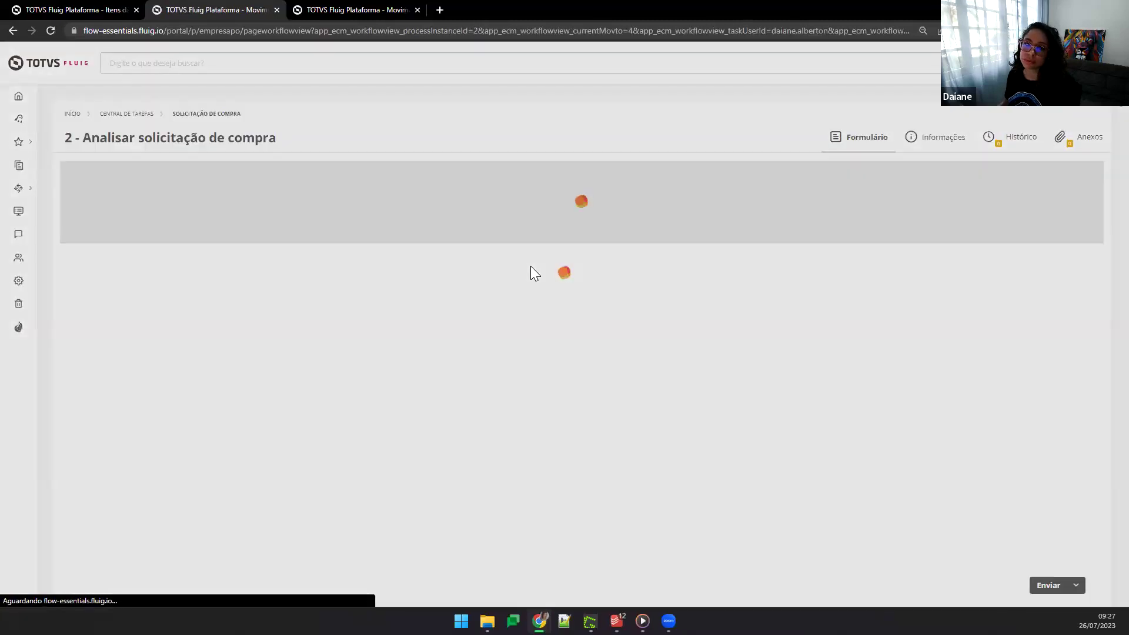
{"action": "scroll", "coordinate": [610, 297], "scroll_direction": "down", "scroll_amount": 4}
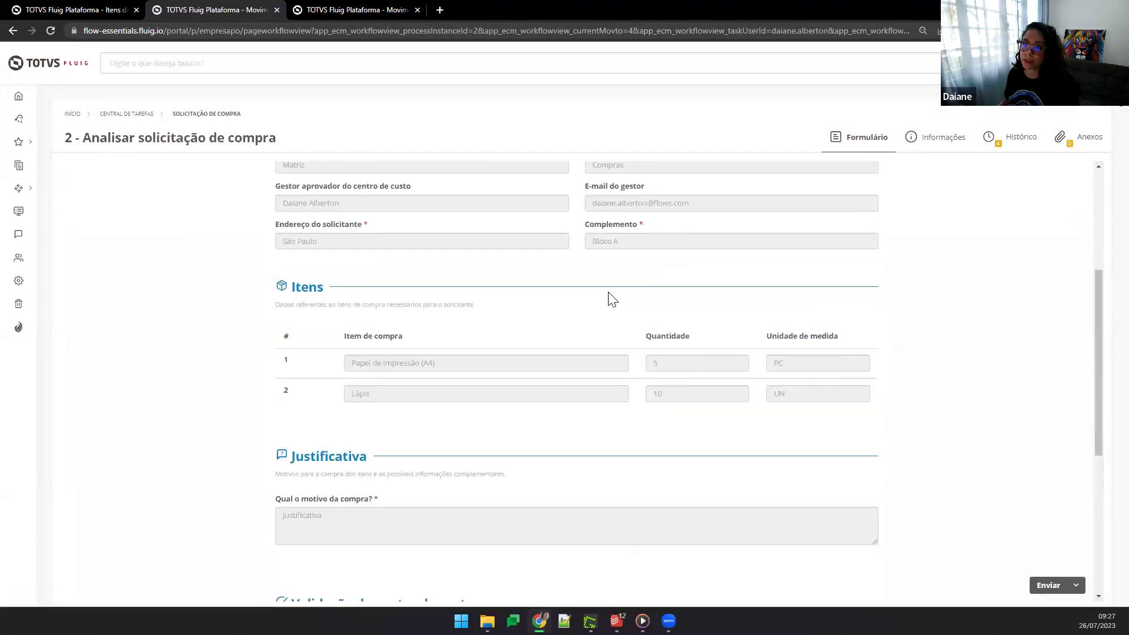
{"action": "scroll", "coordinate": [609, 297], "scroll_direction": "down", "scroll_amount": 5}
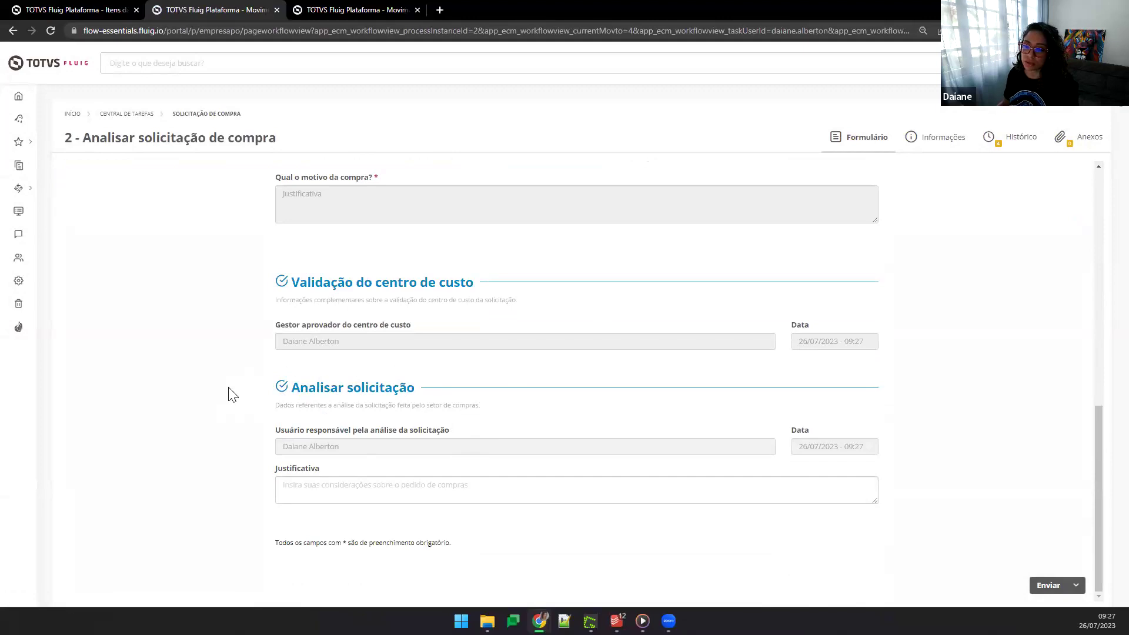
{"action": "scroll", "coordinate": [529, 389], "scroll_direction": "up", "scroll_amount": 7}
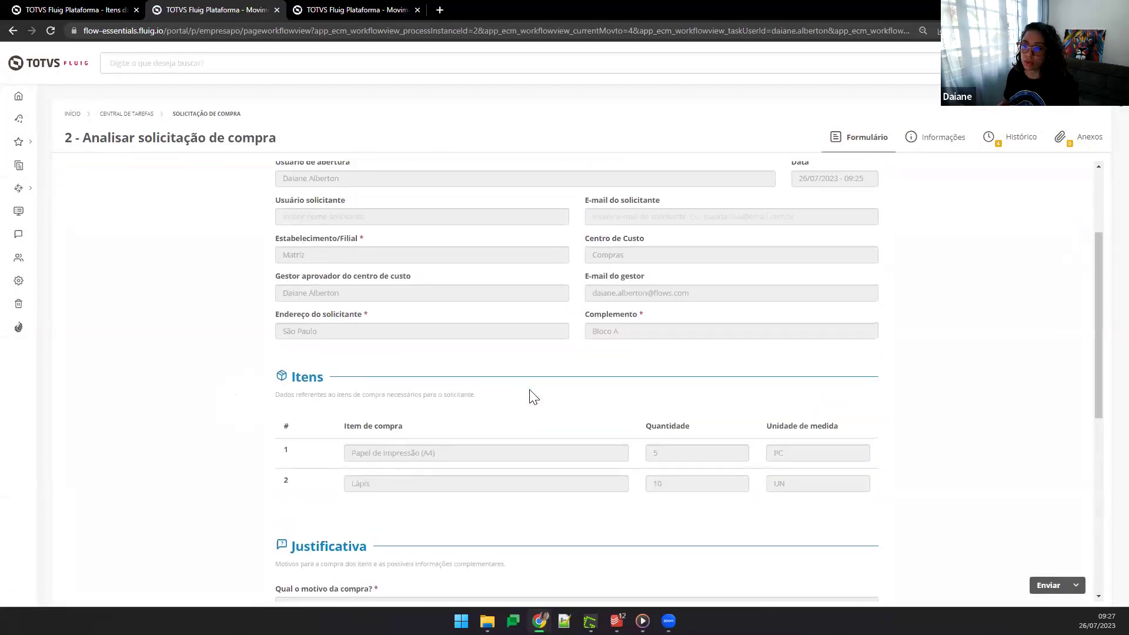
{"action": "scroll", "coordinate": [529, 390], "scroll_direction": "down", "scroll_amount": 7}
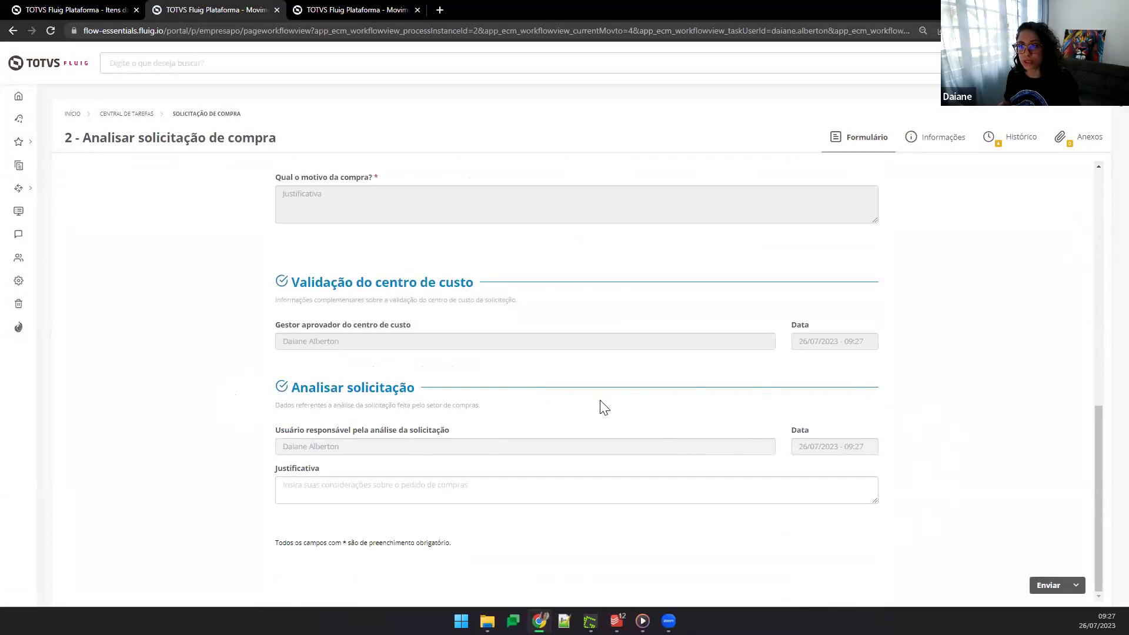
{"action": "left_click", "coordinate": [1048, 585]}
{"action": "left_click", "coordinate": [899, 126]}
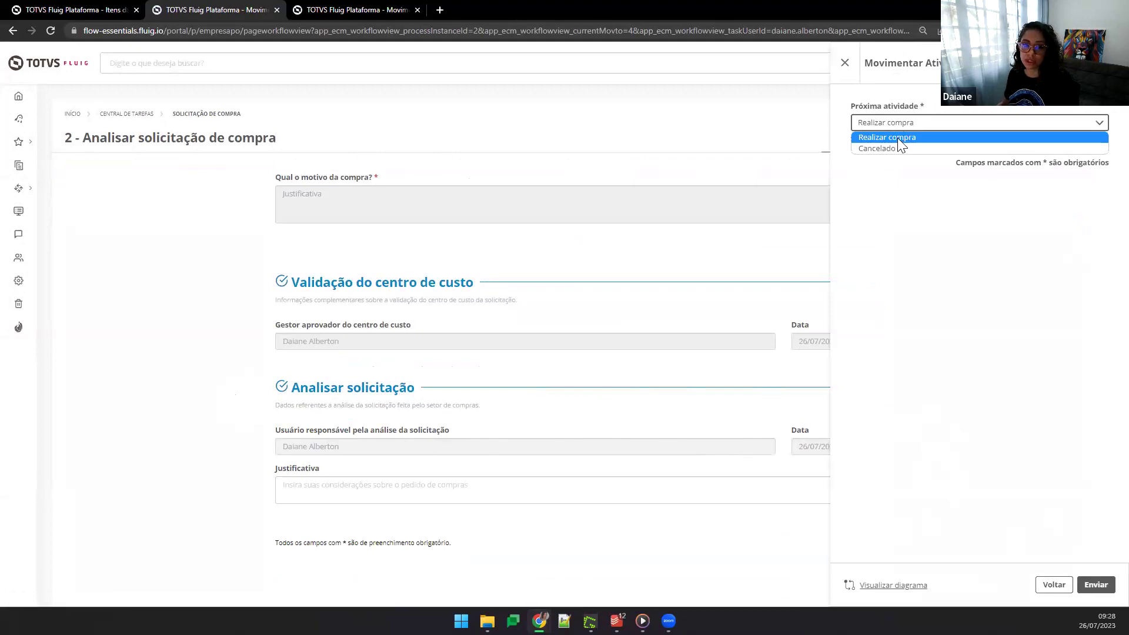
{"action": "left_click", "coordinate": [897, 137]}
{"action": "left_click", "coordinate": [1094, 584]}
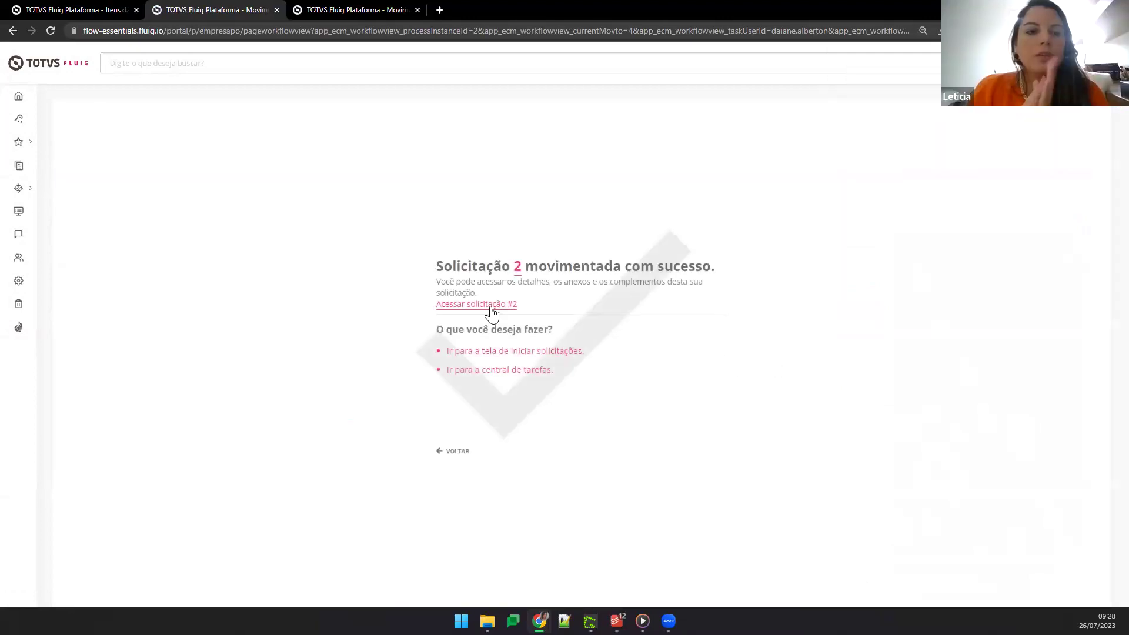
Open request 2's Realizar compra task and display its process diagram
{"action": "left_click", "coordinate": [491, 306]}
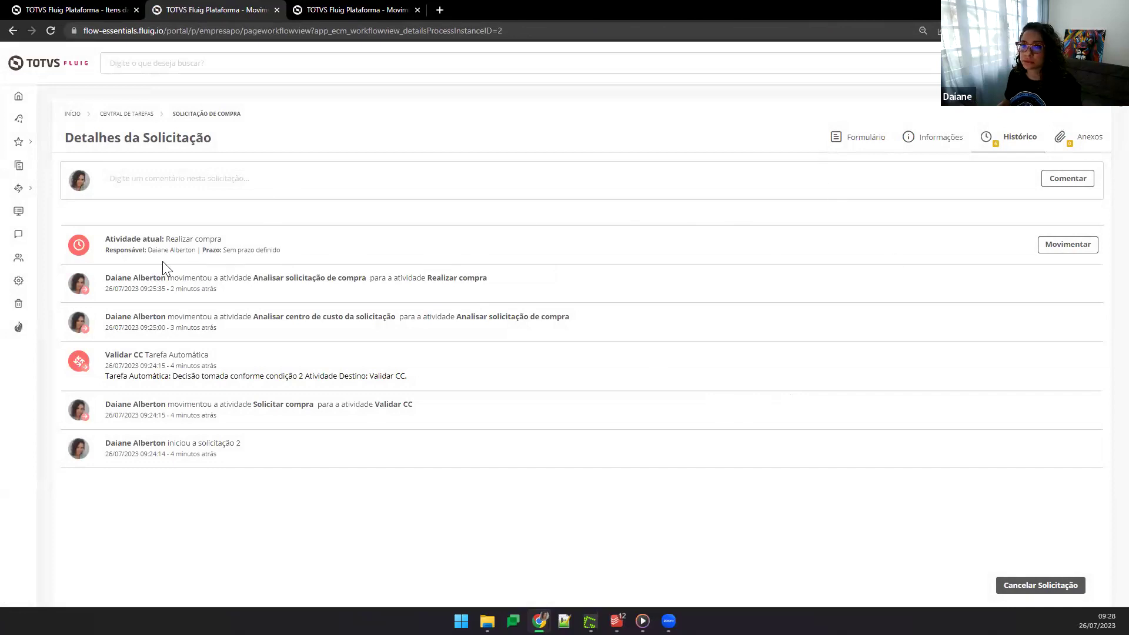
{"action": "left_click", "coordinate": [1057, 252]}
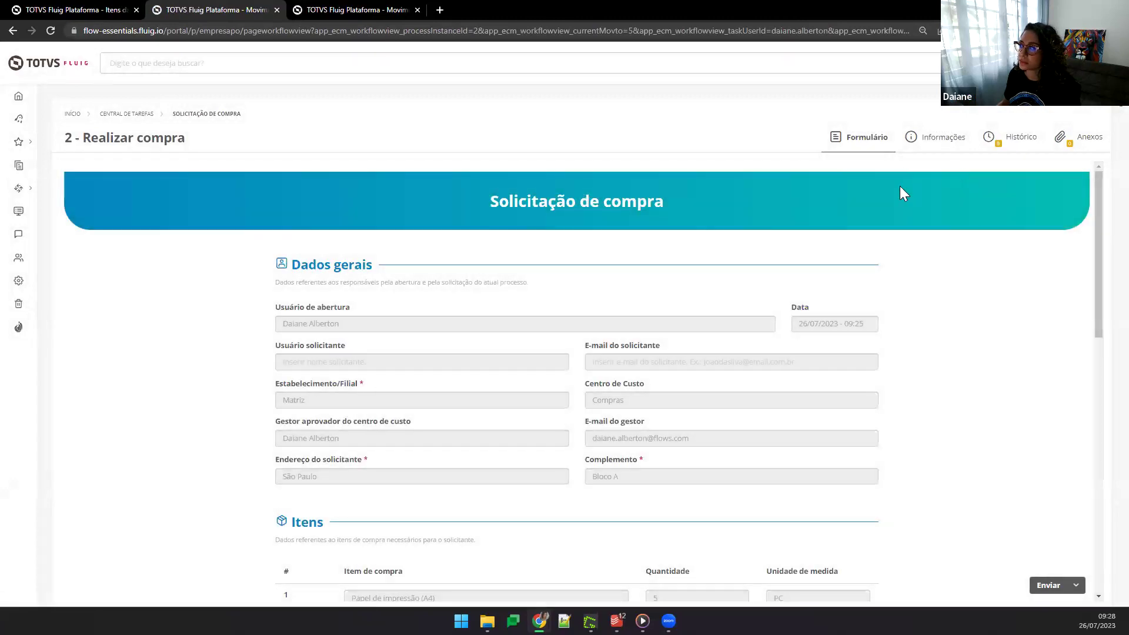
{"action": "left_click", "coordinate": [926, 142]}
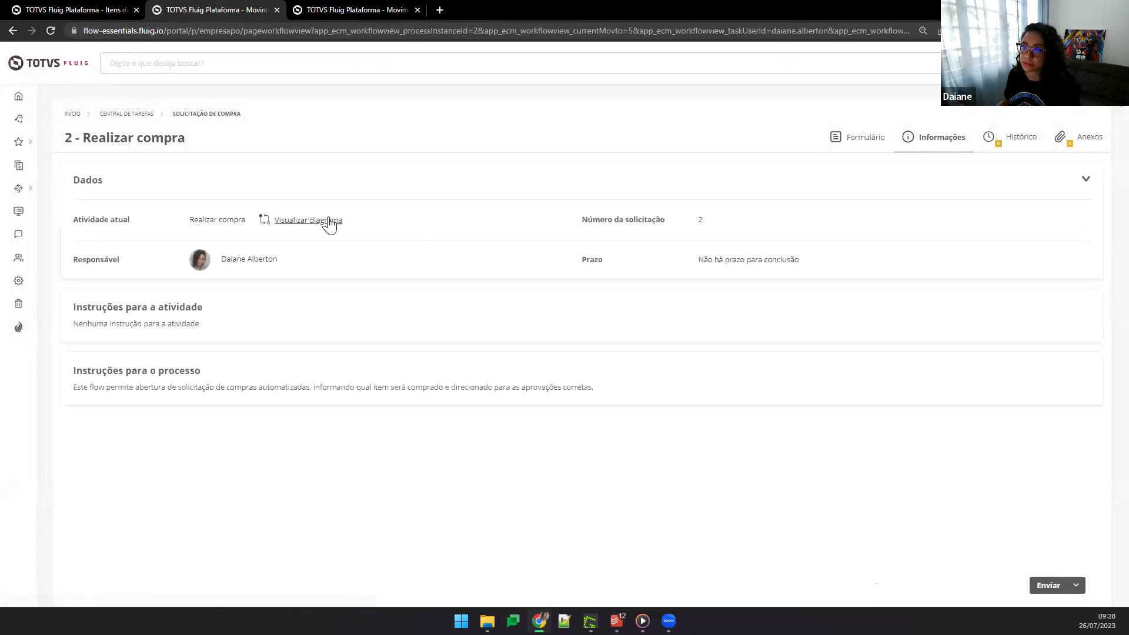
{"action": "left_click", "coordinate": [332, 220]}
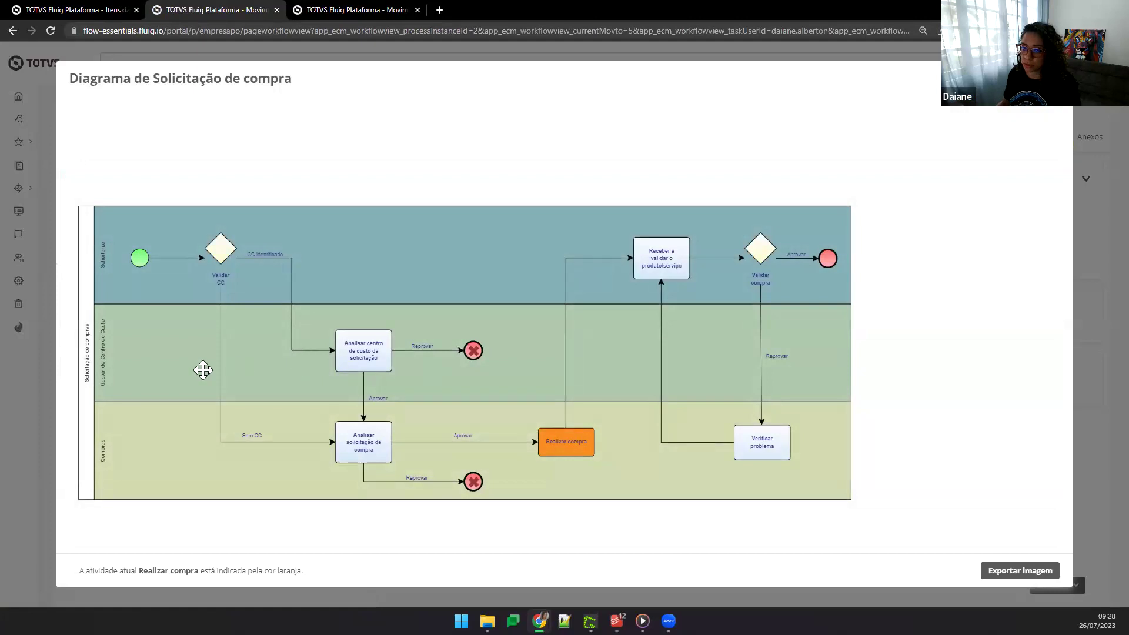
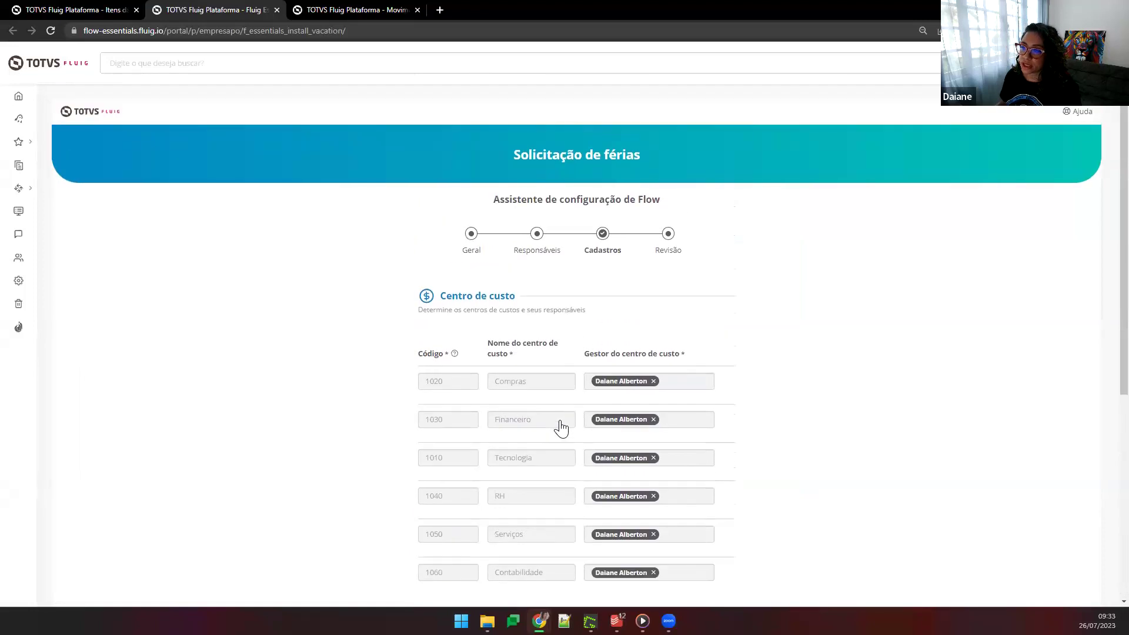
{"action": "scroll", "coordinate": [559, 418], "scroll_direction": "up", "scroll_amount": 1}
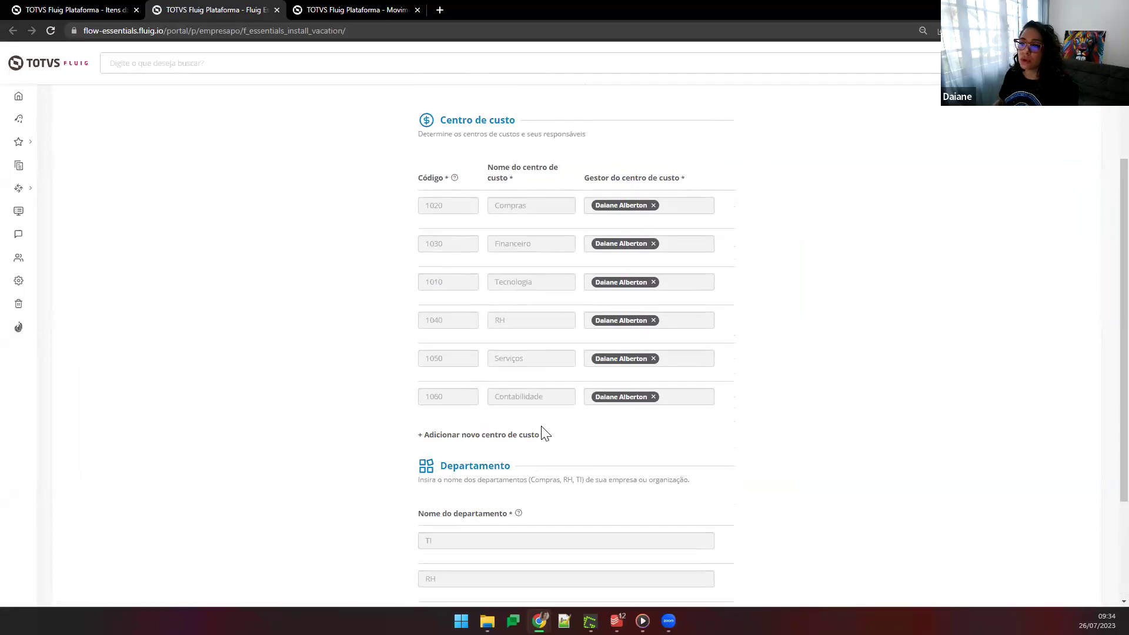
Check the four Cadastros departments (TI, RH, Compras, Contabilidade), then advance the wizard to Revisão
{"action": "scroll", "coordinate": [526, 359], "scroll_direction": "up", "scroll_amount": 2}
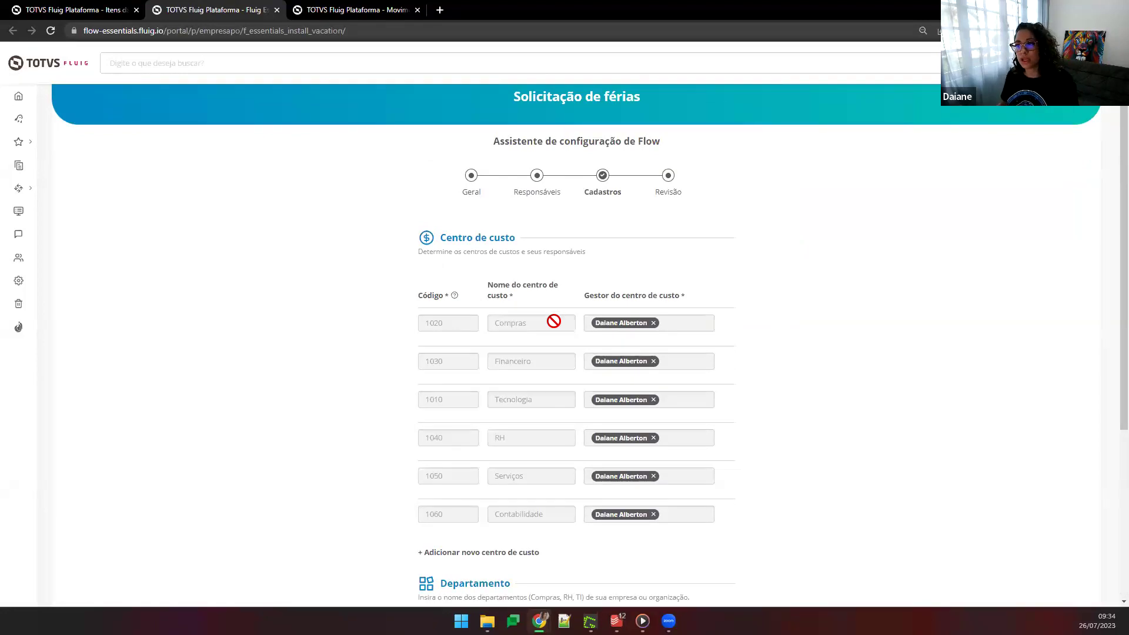
{"action": "scroll", "coordinate": [673, 459], "scroll_direction": "down", "scroll_amount": 2}
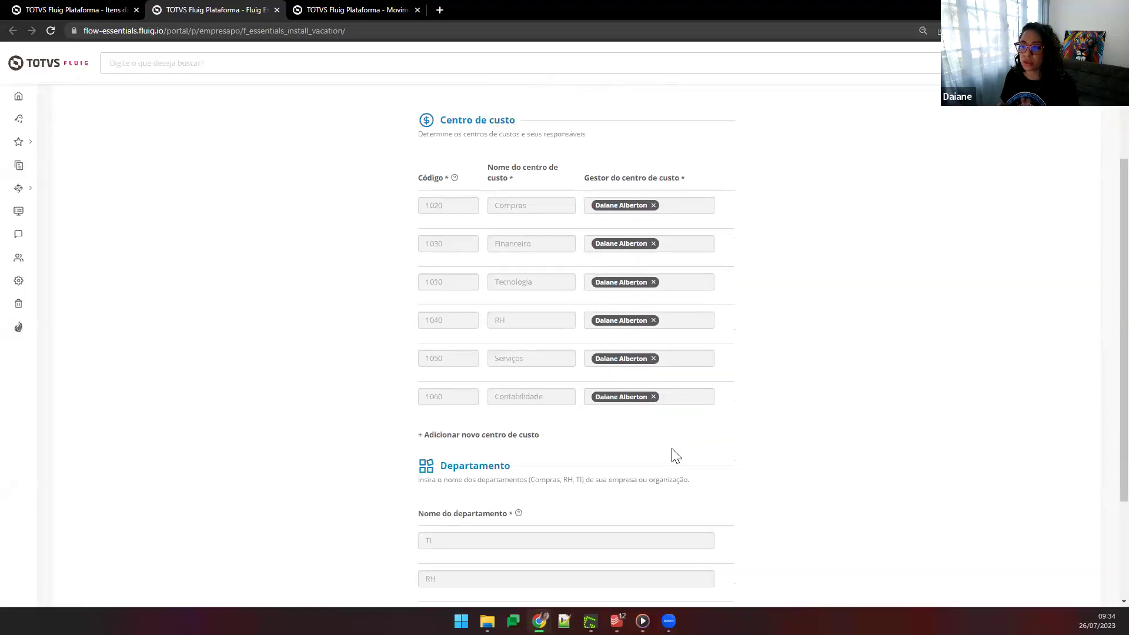
{"action": "scroll", "coordinate": [673, 458], "scroll_direction": "down", "scroll_amount": 3}
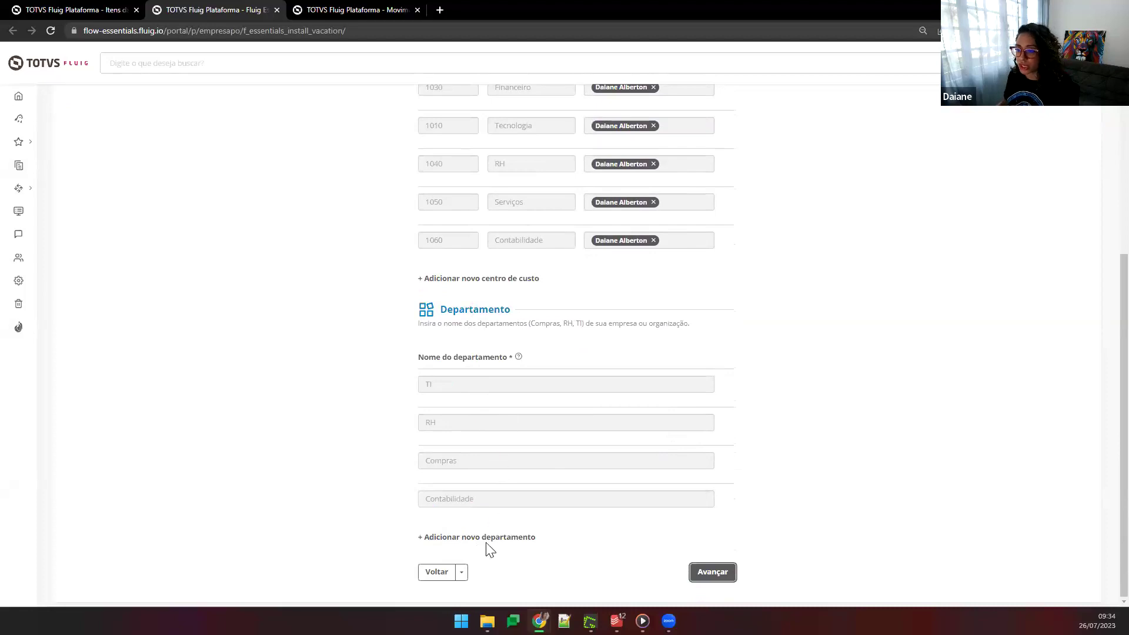
{"action": "left_click", "coordinate": [713, 579]}
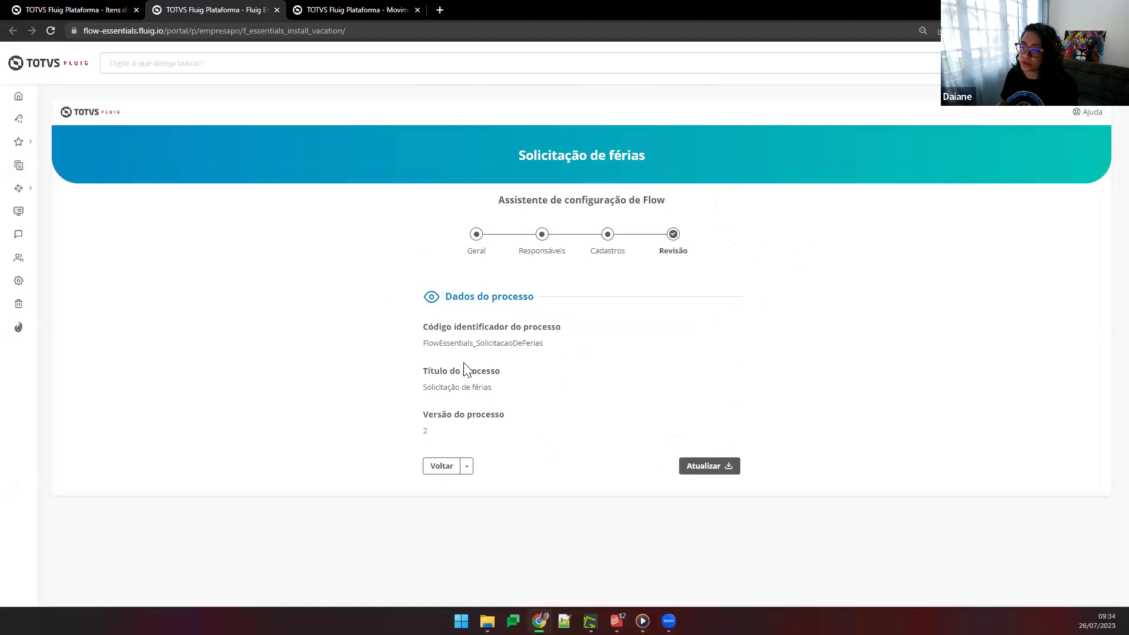
Apply the updated vacation Flow configuration and start a blank Solicitar férias request
{"action": "left_click", "coordinate": [697, 466]}
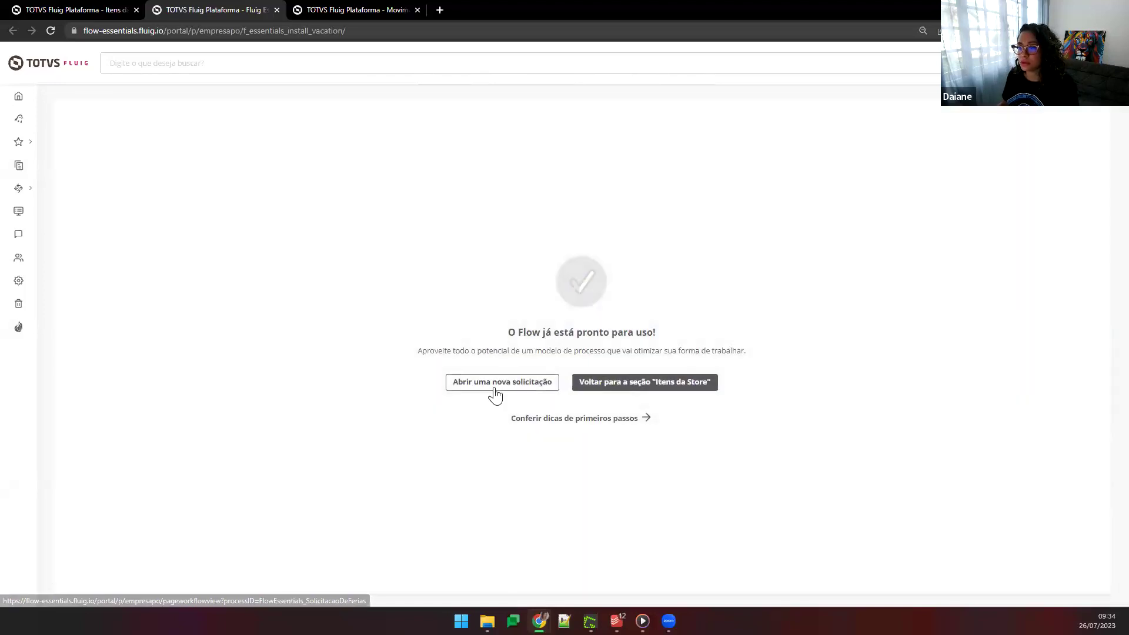
{"action": "left_click", "coordinate": [497, 387]}
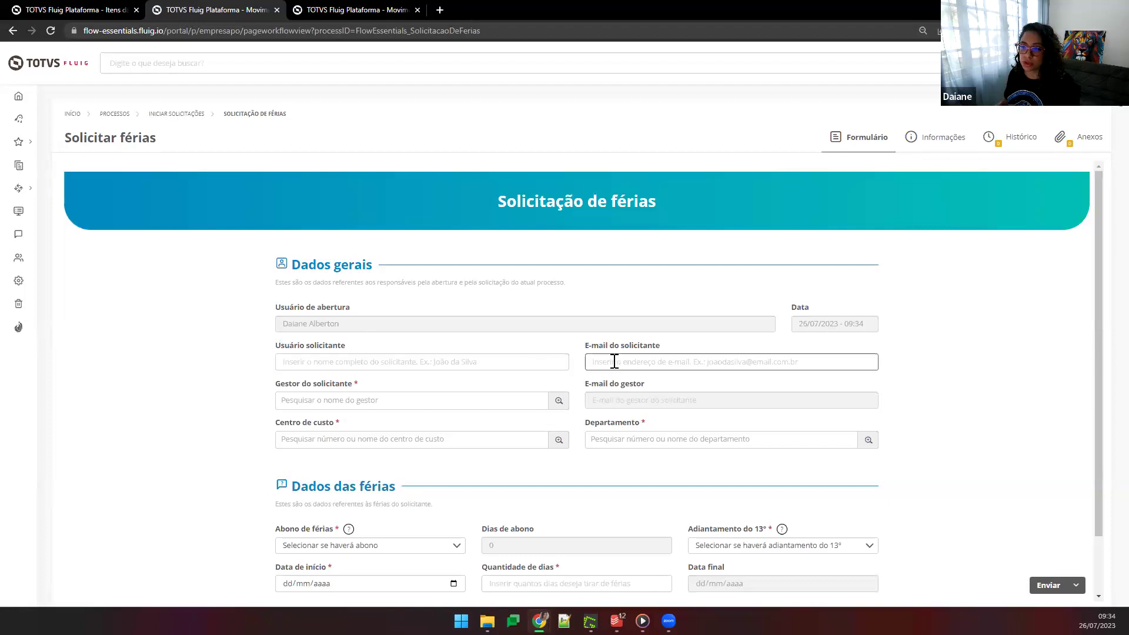
Pick the requester's manager, cost centre Tecnologia and department TI on the request form
{"action": "left_click", "coordinate": [457, 402]}
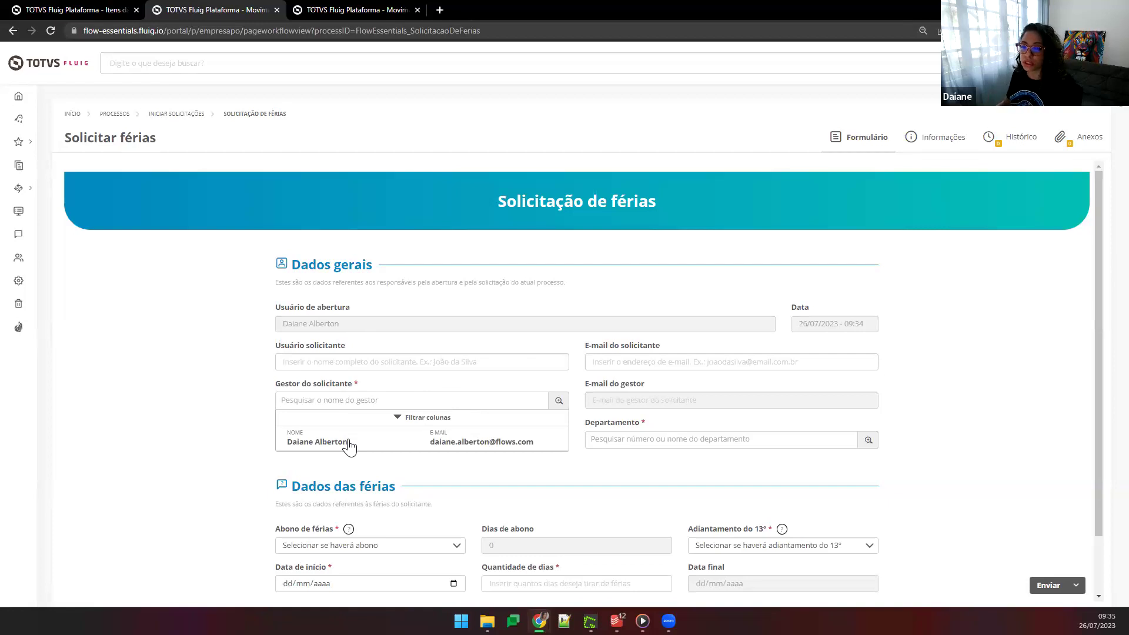
{"action": "left_click", "coordinate": [349, 446]}
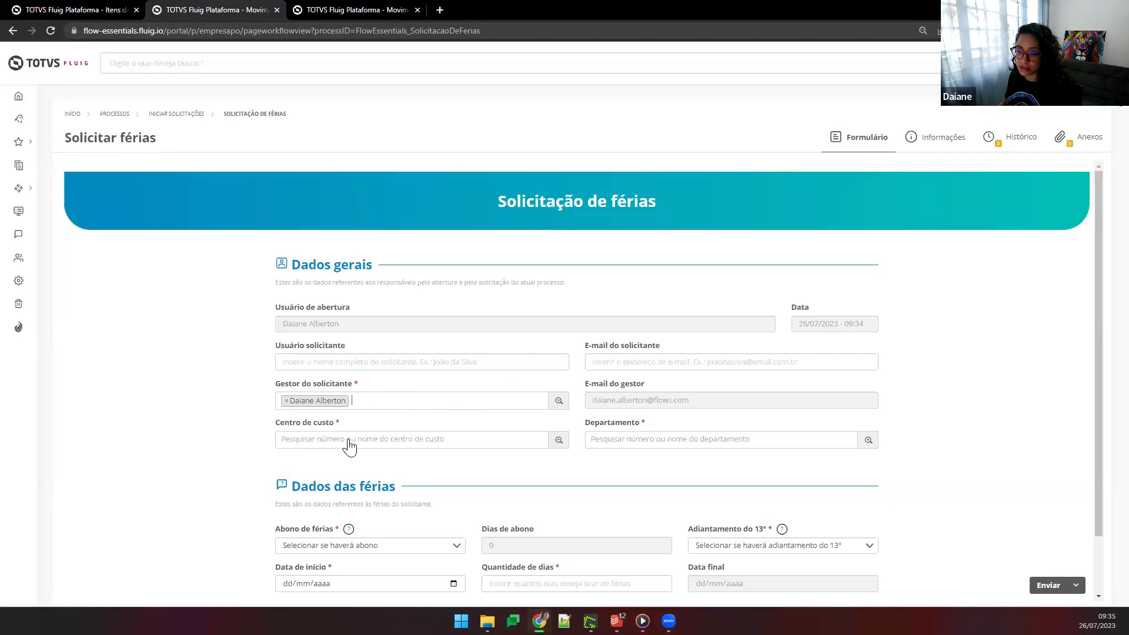
{"action": "left_click", "coordinate": [499, 446]}
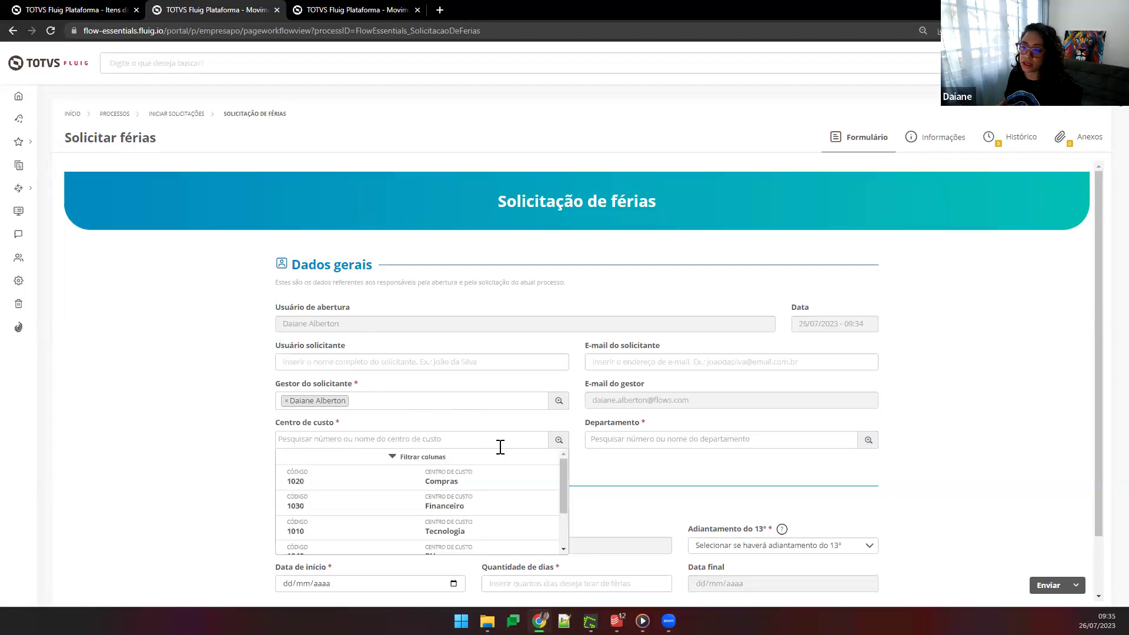
{"action": "left_click", "coordinate": [479, 528]}
{"action": "left_click", "coordinate": [608, 444]}
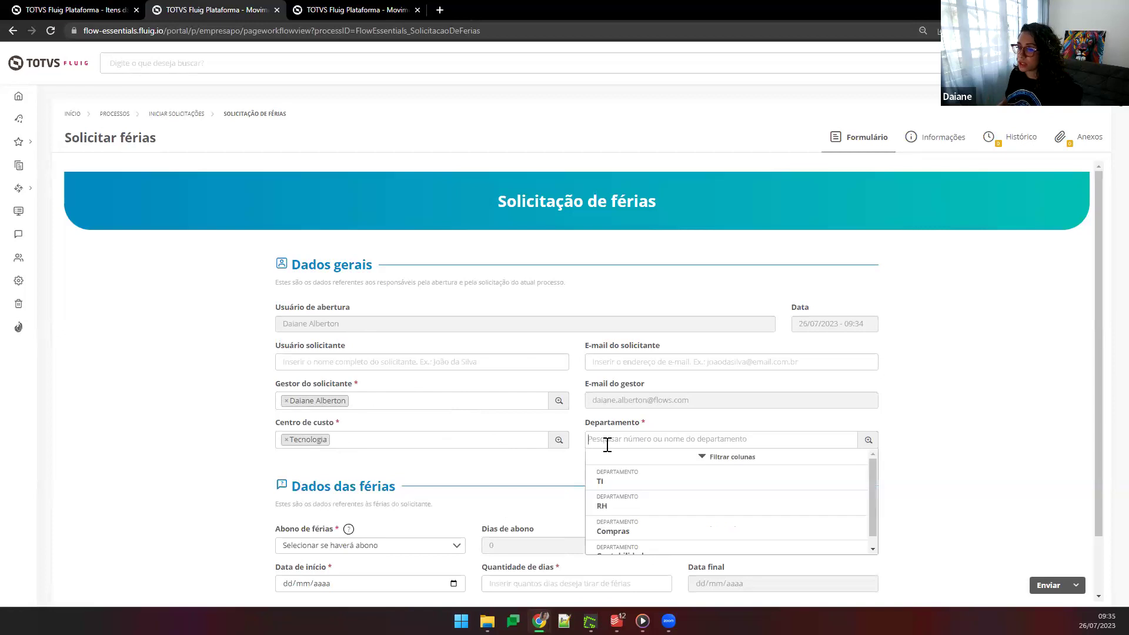
{"action": "left_click", "coordinate": [647, 487]}
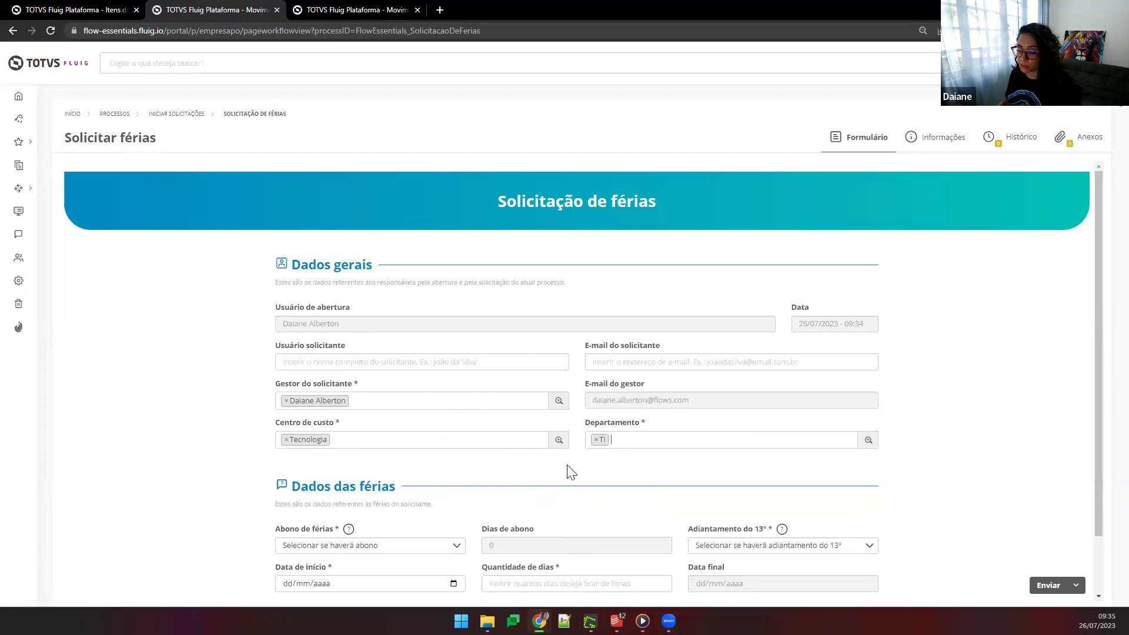
{"action": "scroll", "coordinate": [569, 470], "scroll_direction": "down", "scroll_amount": 1}
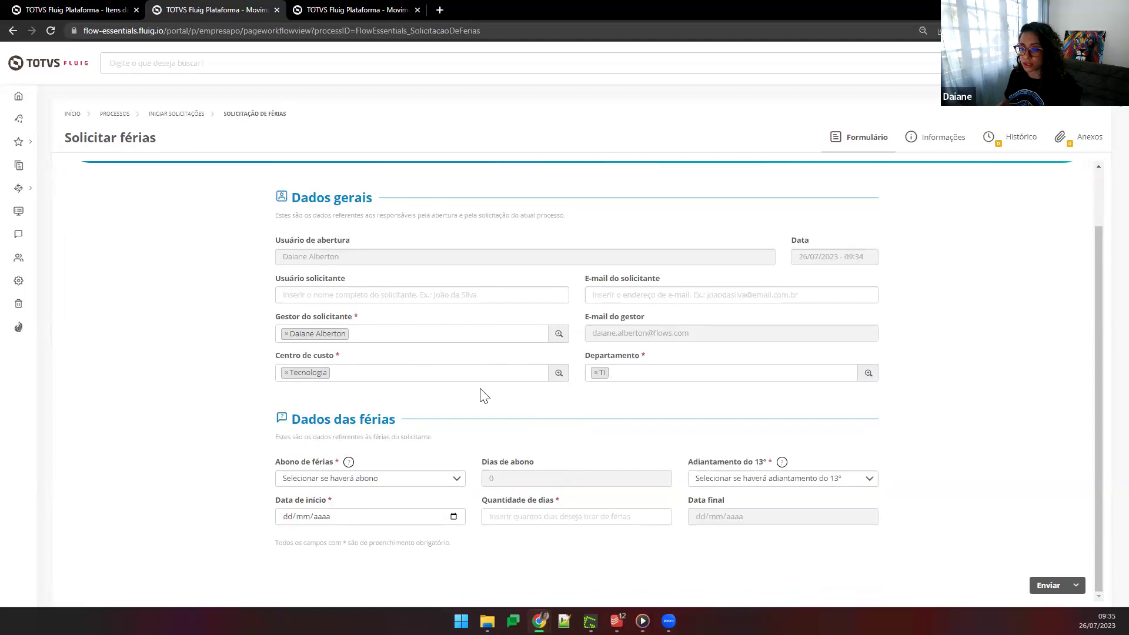
Set Abono de férias to Haverá abono and choose no 13th-salary advance
{"action": "mouse_move", "coordinate": [348, 464]}
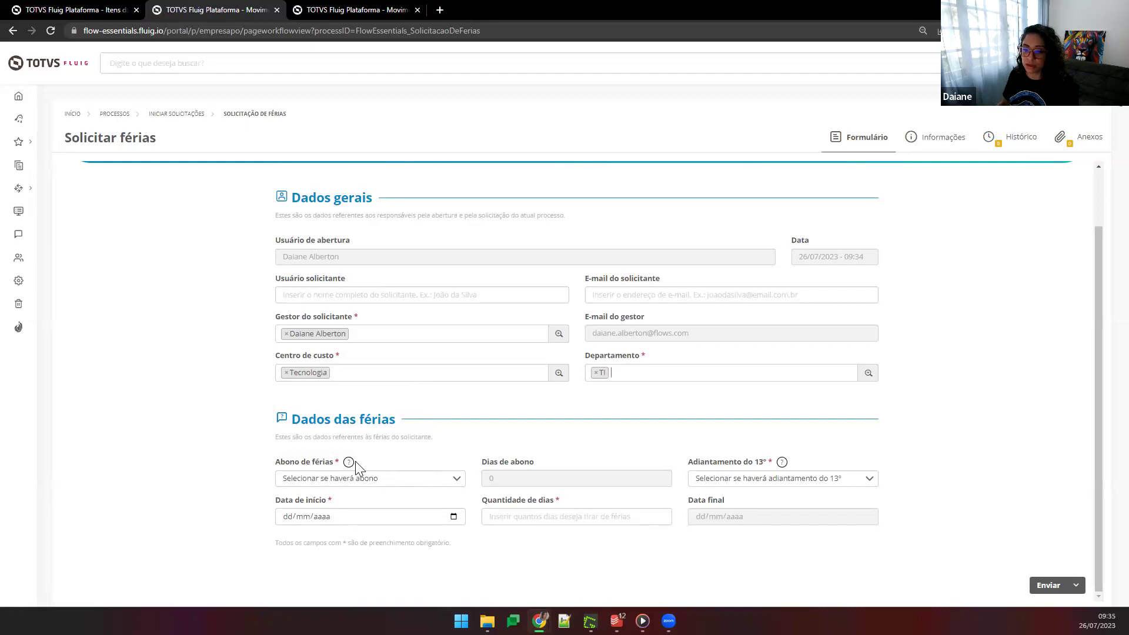
{"action": "mouse_move", "coordinate": [782, 464]}
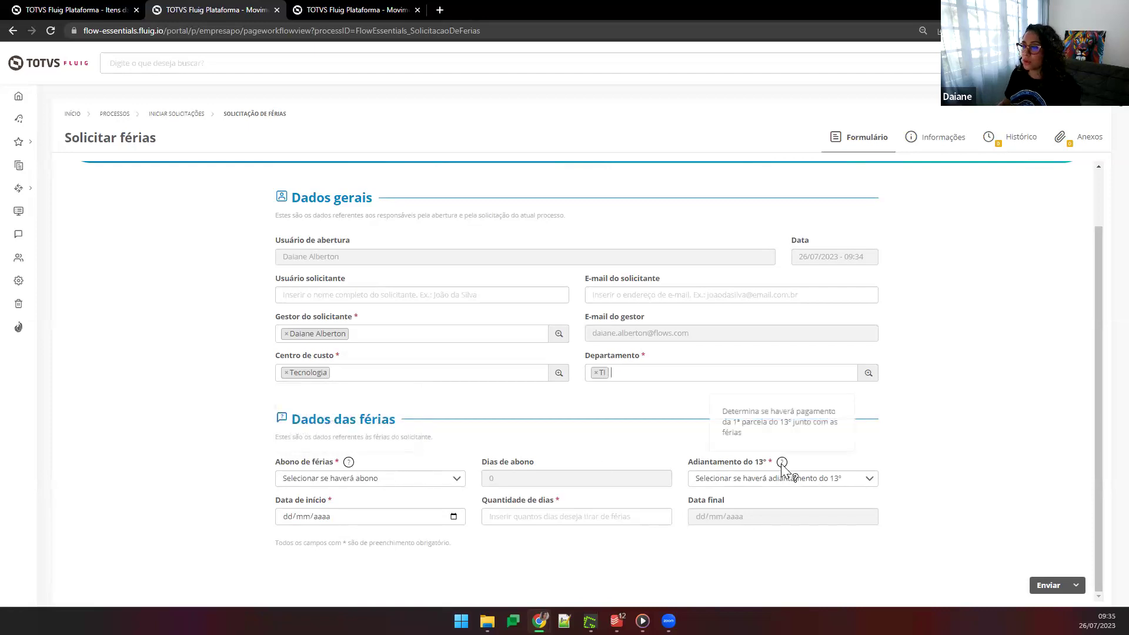
{"action": "left_click", "coordinate": [362, 478]}
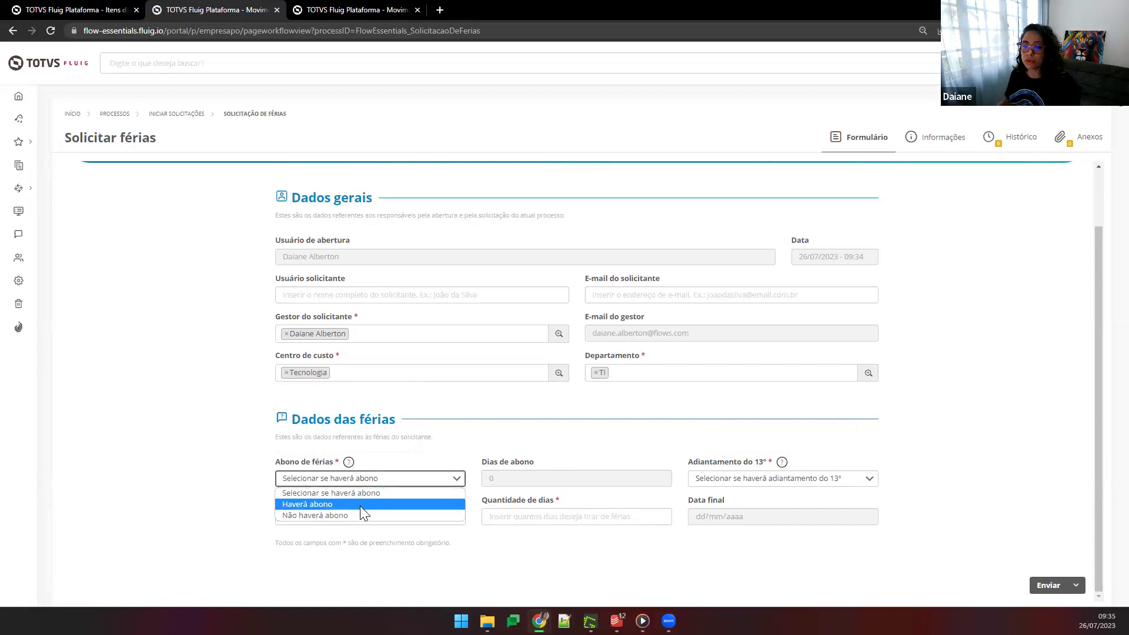
{"action": "left_click", "coordinate": [359, 505]}
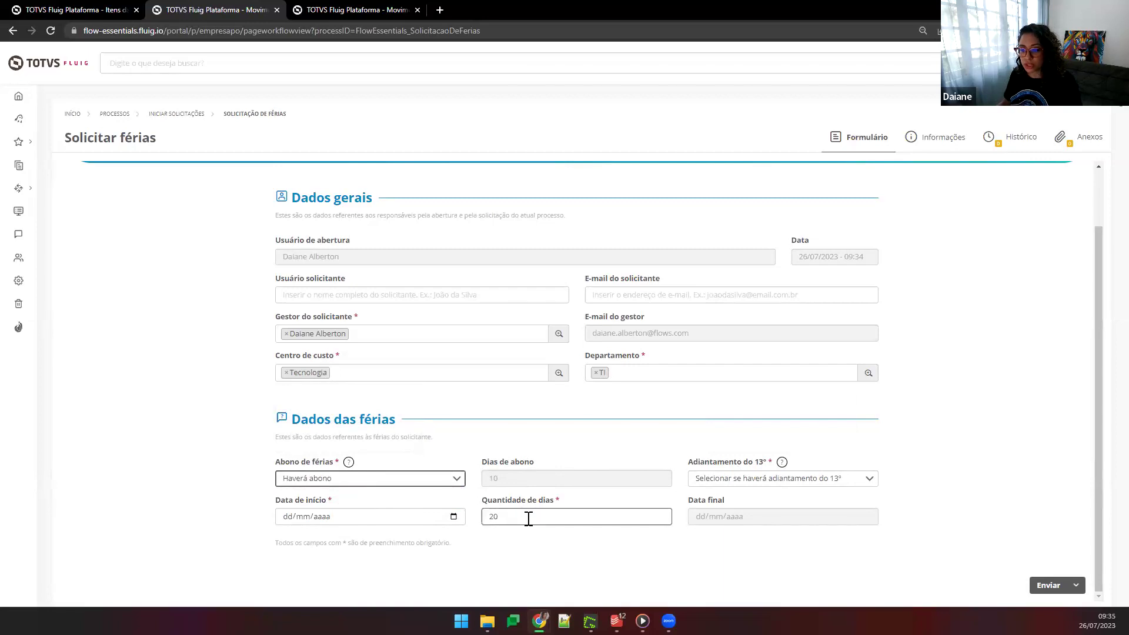
{"action": "left_click", "coordinate": [444, 478]}
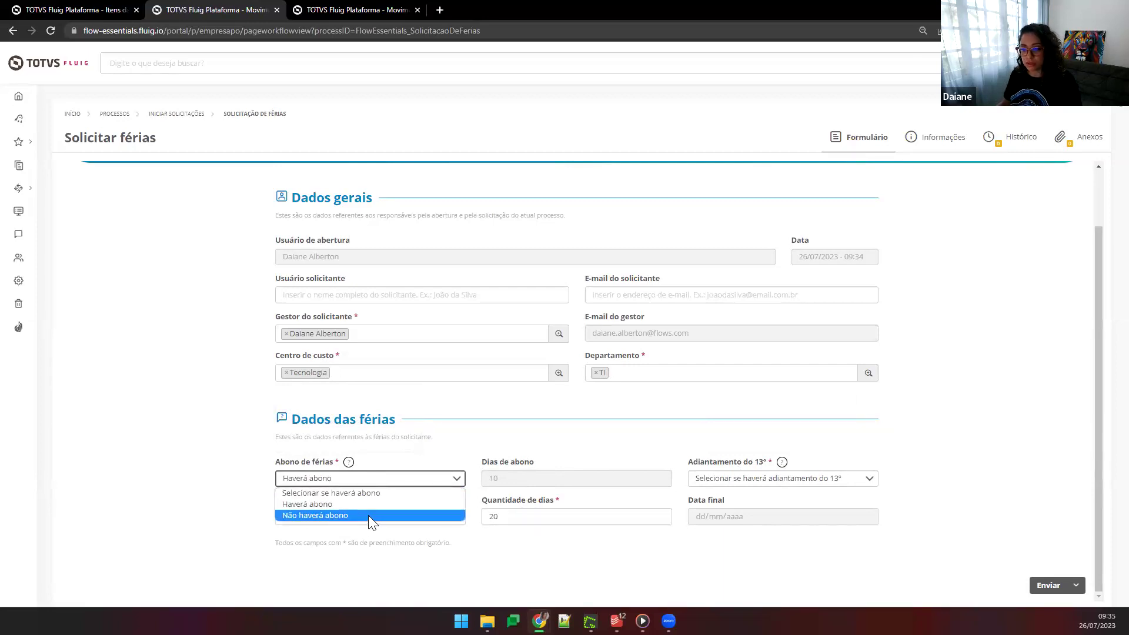
{"action": "left_click", "coordinate": [368, 515]}
{"action": "left_click", "coordinate": [414, 483]}
{"action": "left_click", "coordinate": [400, 502]}
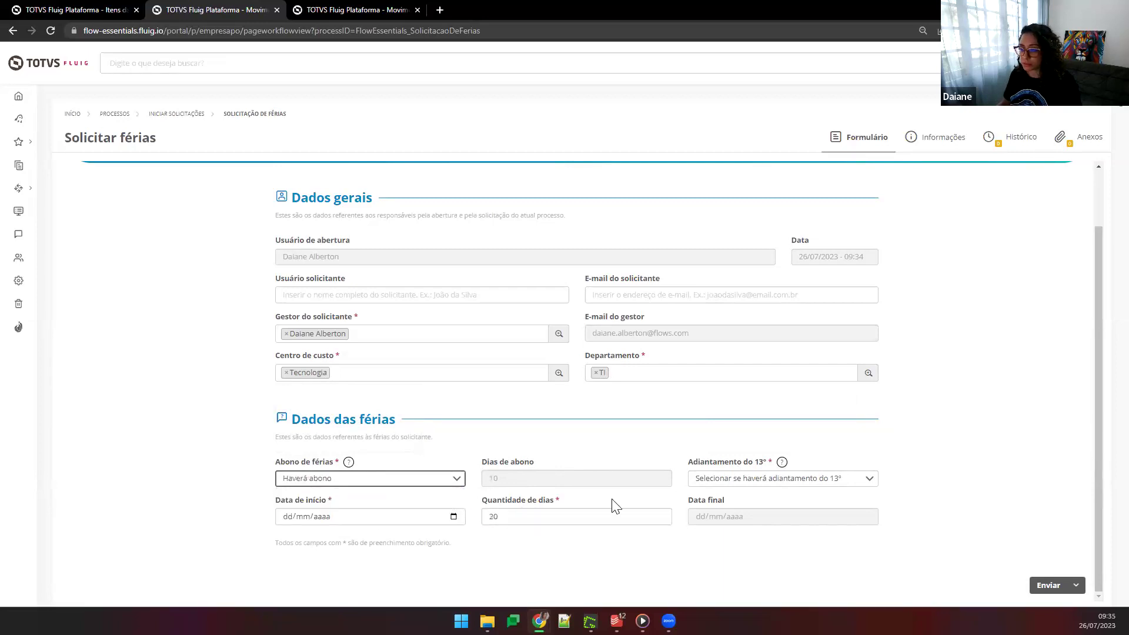
{"action": "left_click", "coordinate": [766, 483]}
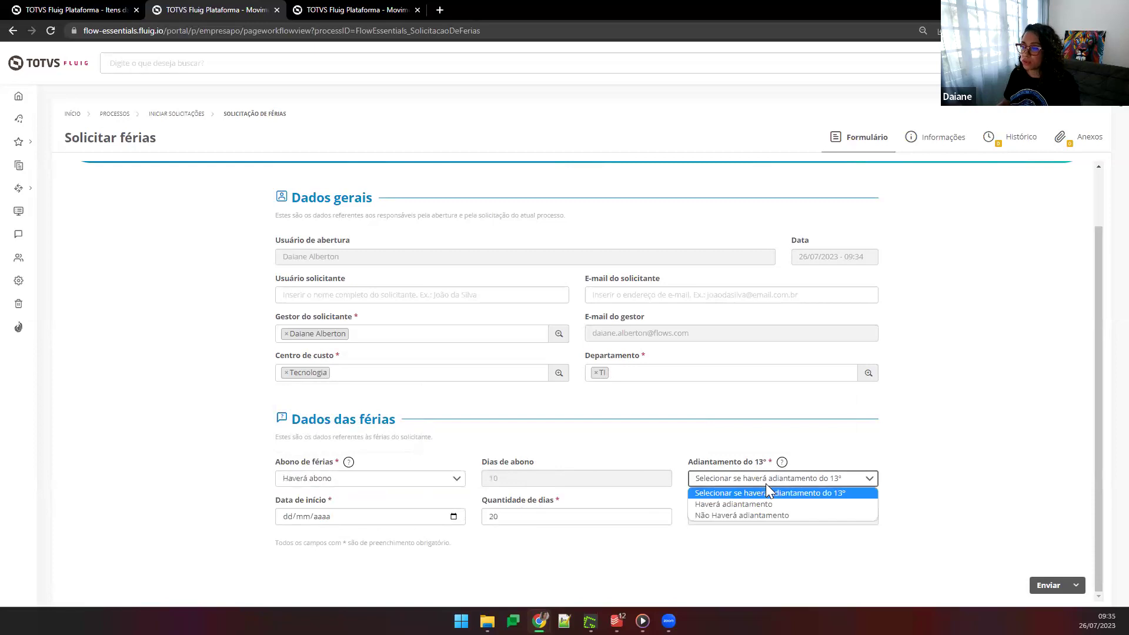
{"action": "left_click", "coordinate": [758, 515]}
Set the vacation start to 01/08/2023 for 20 days and submit the request
{"action": "left_click", "coordinate": [318, 516]}
{"action": "left_click", "coordinate": [453, 516]}
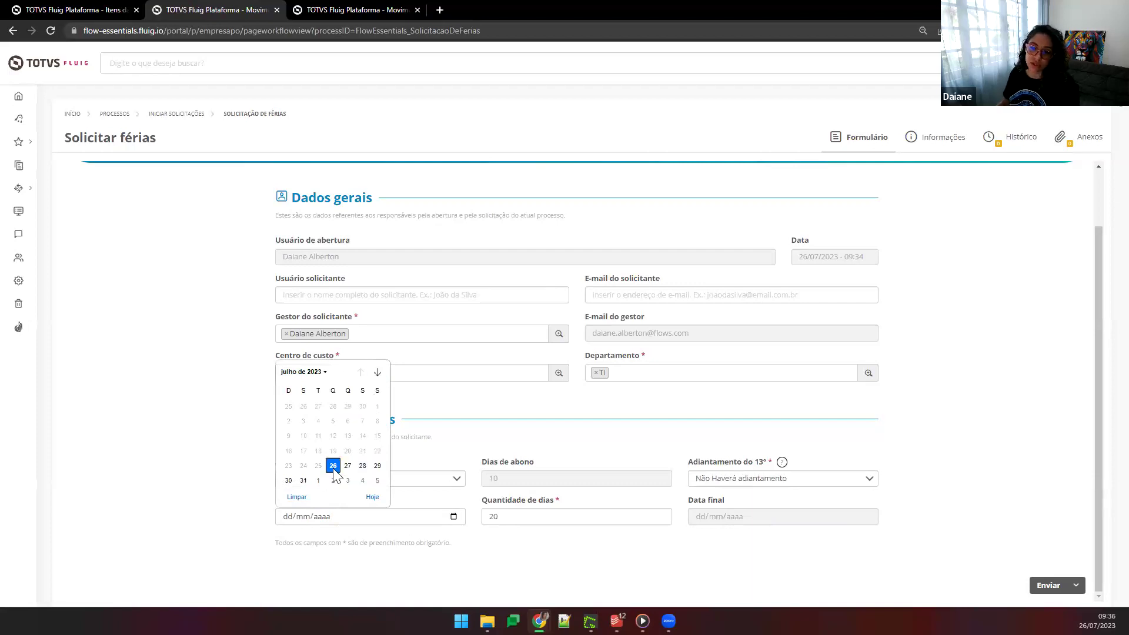
{"action": "left_click", "coordinate": [377, 372]}
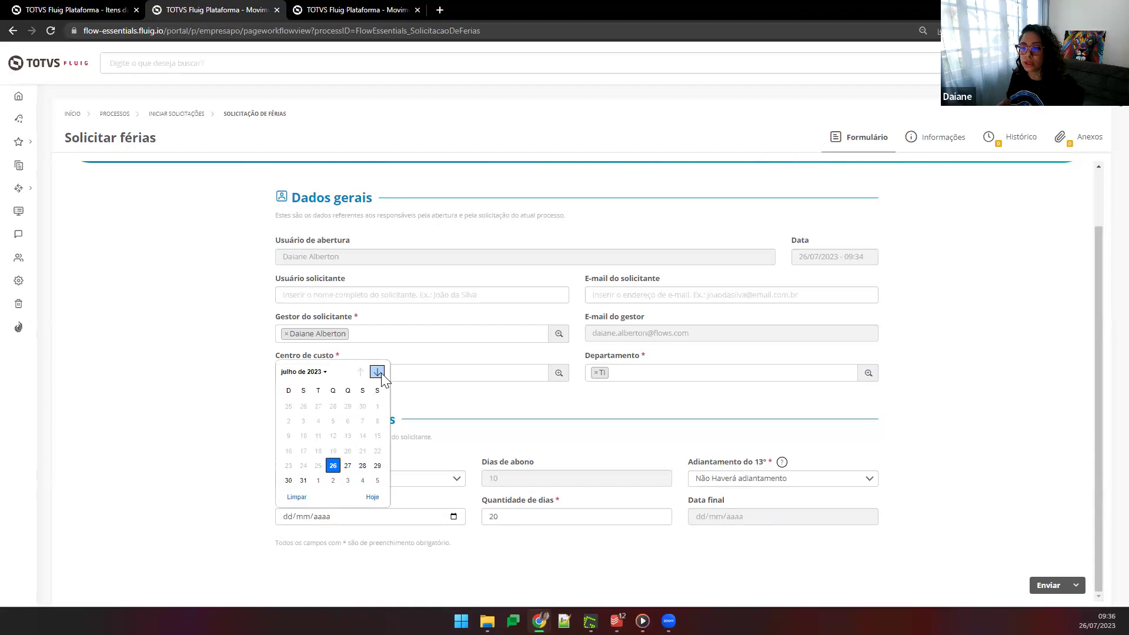
{"action": "left_click", "coordinate": [318, 422]}
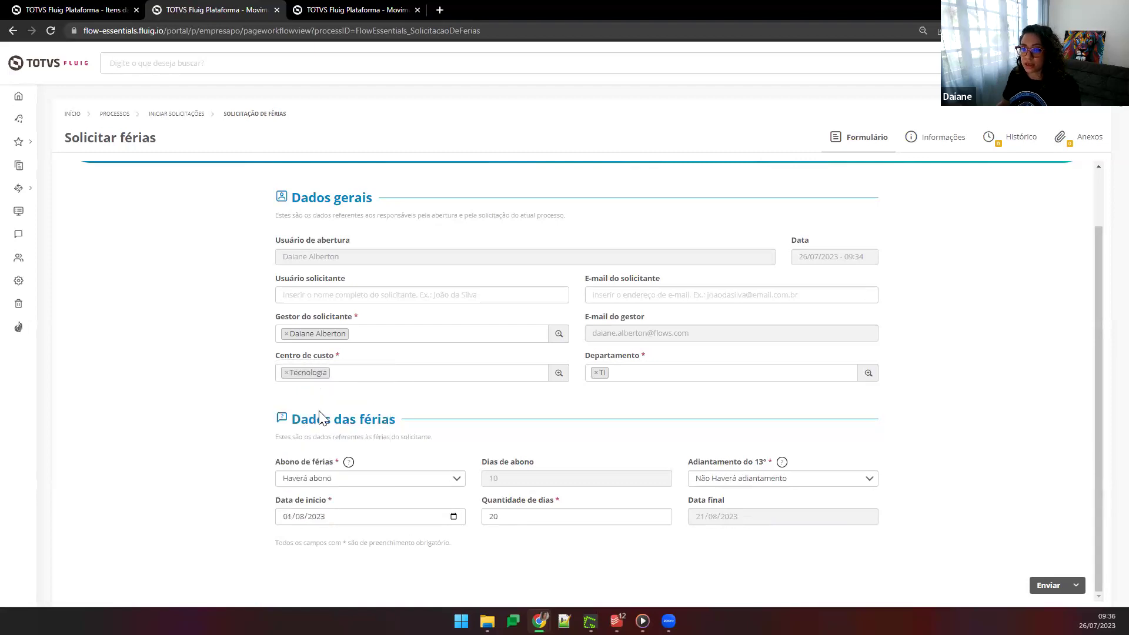
{"action": "left_click", "coordinate": [610, 522]}
{"action": "left_click", "coordinate": [449, 519]}
{"action": "left_click", "coordinate": [524, 519]}
{"action": "left_click", "coordinate": [494, 515]}
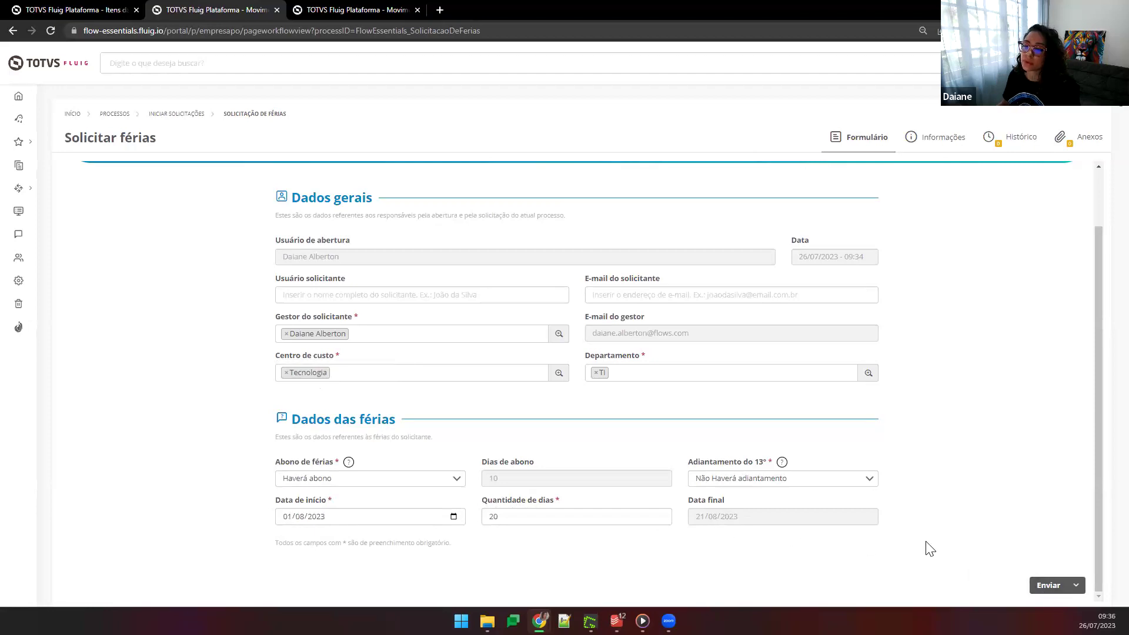
{"action": "left_click", "coordinate": [1050, 586]}
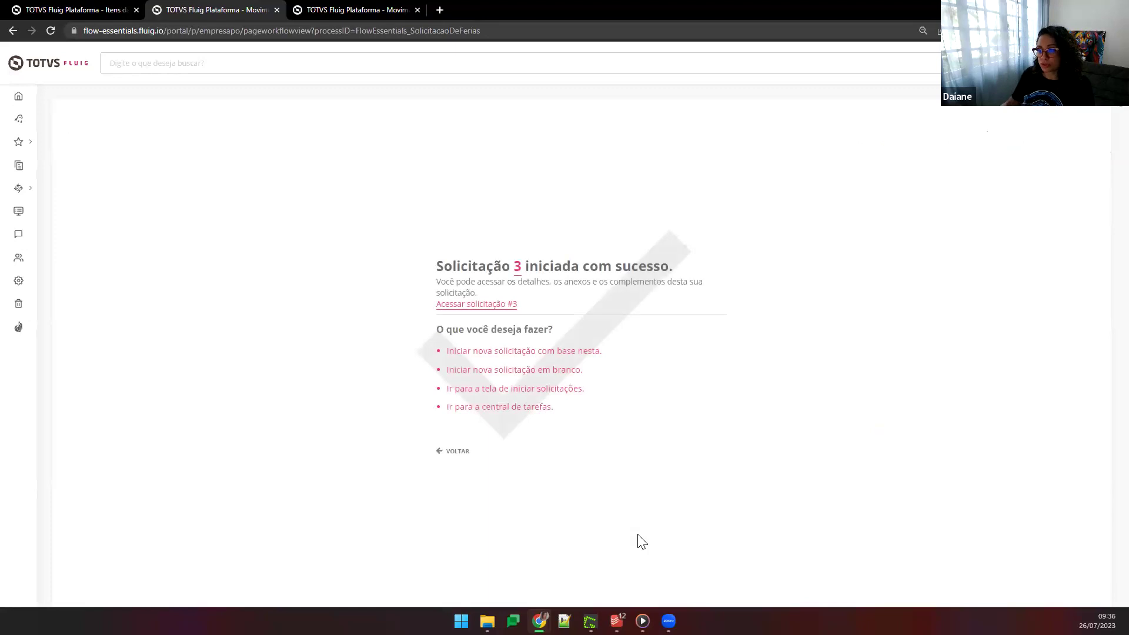
Open request #3, take up its Analisar solicitação de férias activity, and reach Validação do Gestor
{"action": "left_click", "coordinate": [491, 306]}
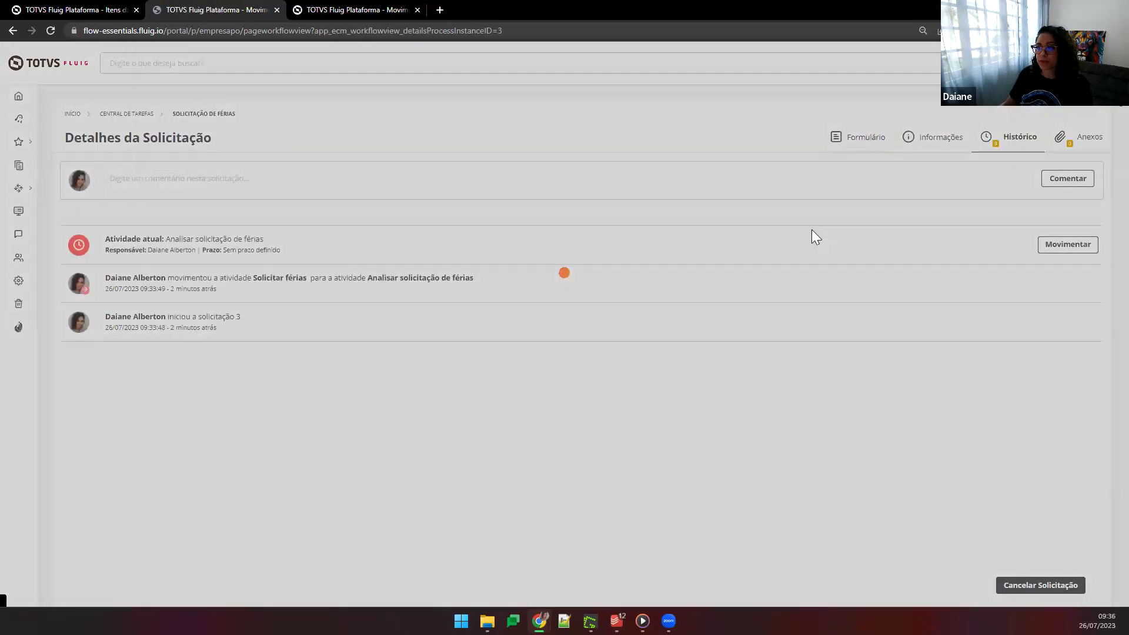
{"action": "left_click", "coordinate": [1088, 250]}
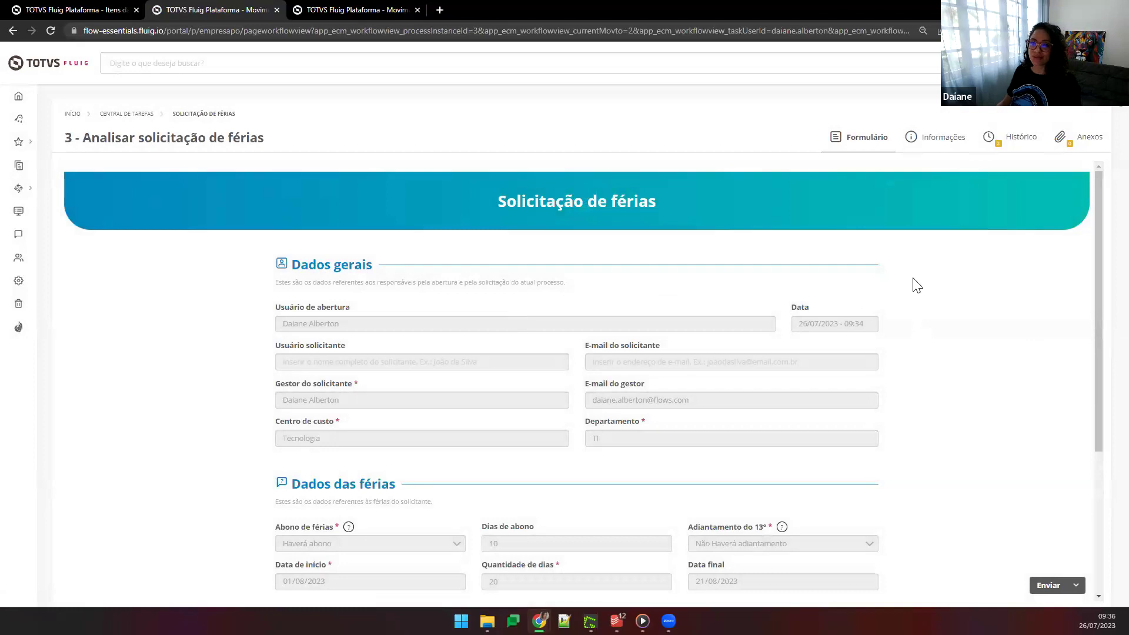
{"action": "scroll", "coordinate": [914, 286], "scroll_direction": "down", "scroll_amount": 3}
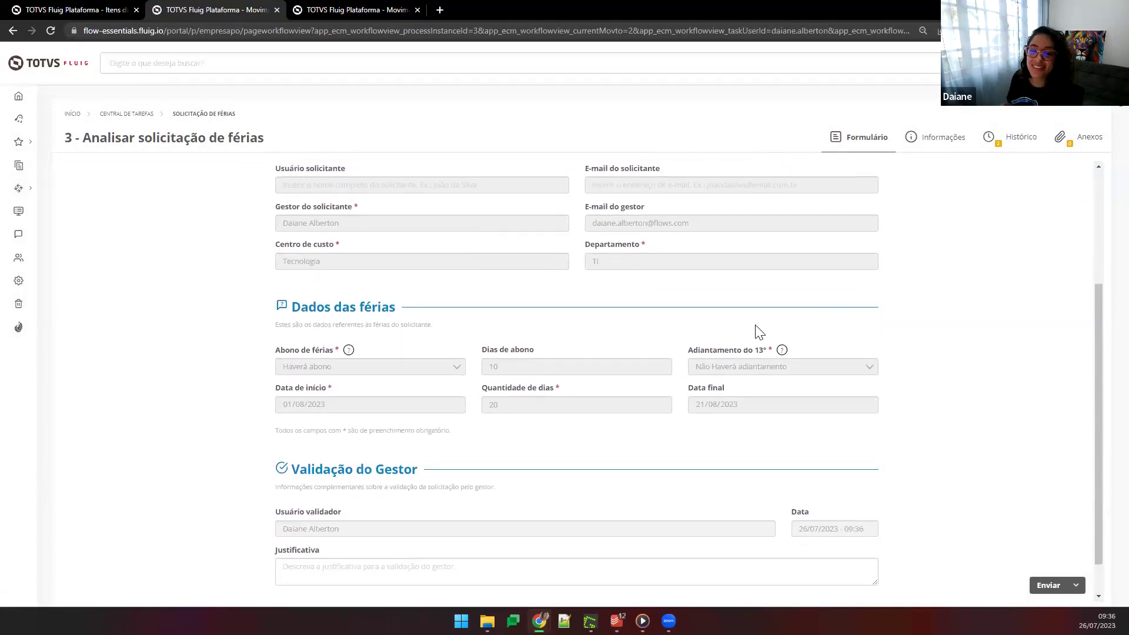
{"action": "scroll", "coordinate": [757, 329], "scroll_direction": "down", "scroll_amount": 1}
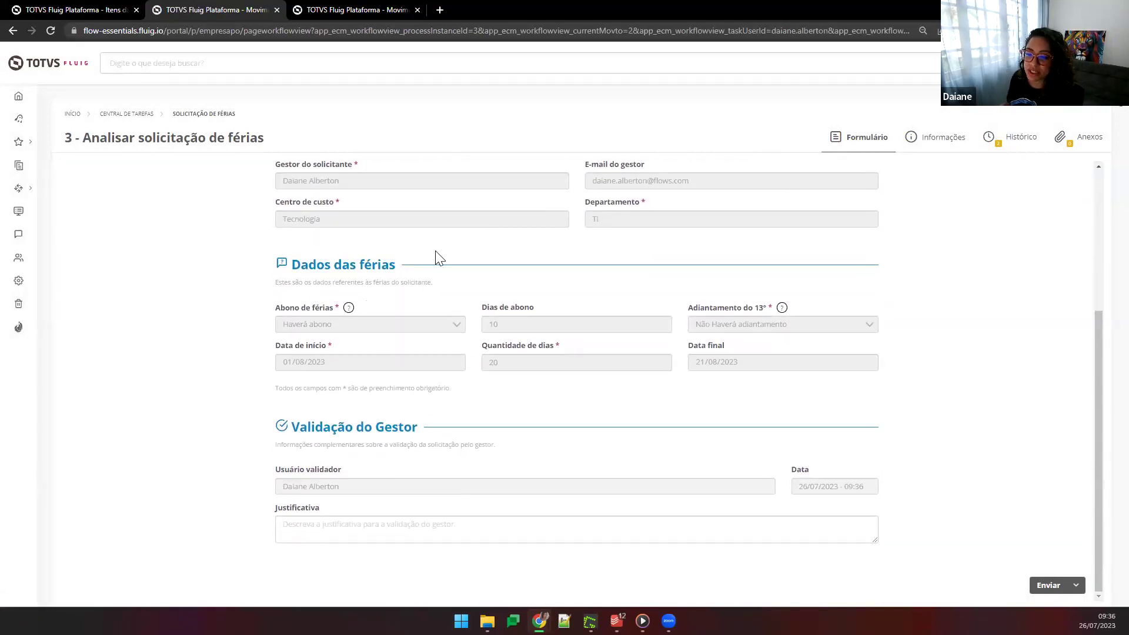
{"action": "left_click", "coordinate": [439, 524]}
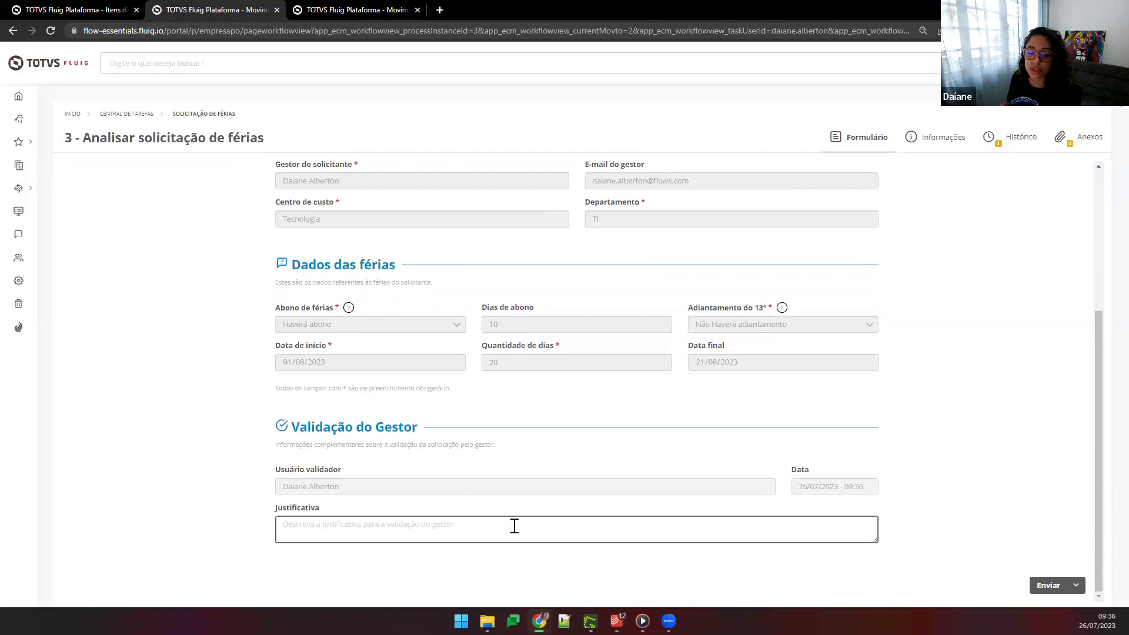
Send request 3 on to Analisar viabilidade das férias and reopen its details
{"action": "left_click", "coordinate": [1050, 588]}
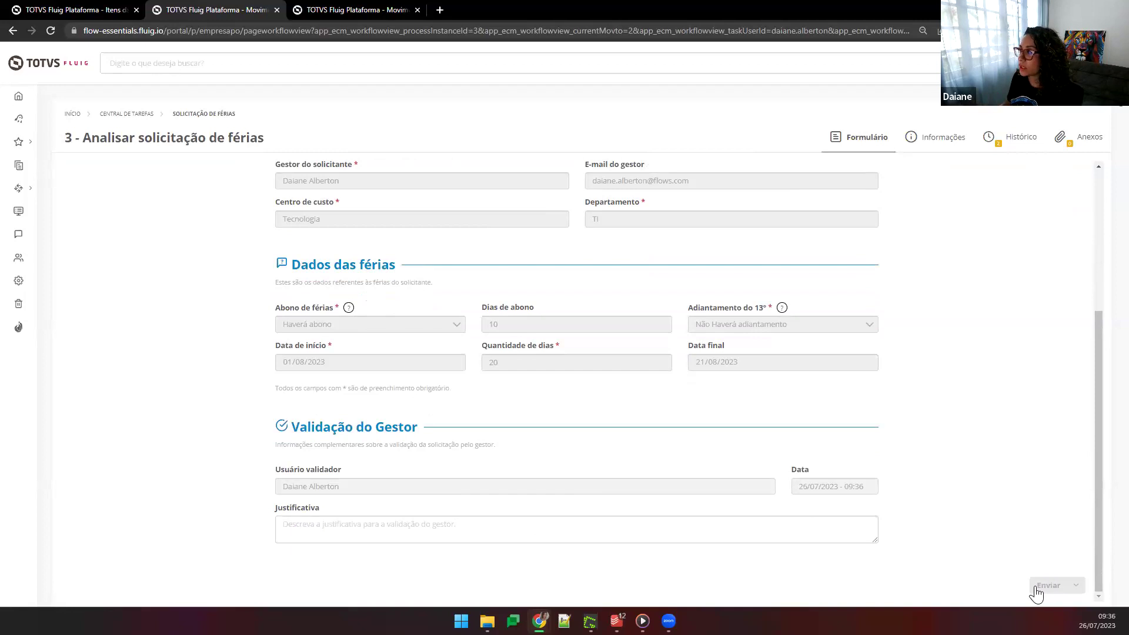
{"action": "left_click", "coordinate": [948, 125]}
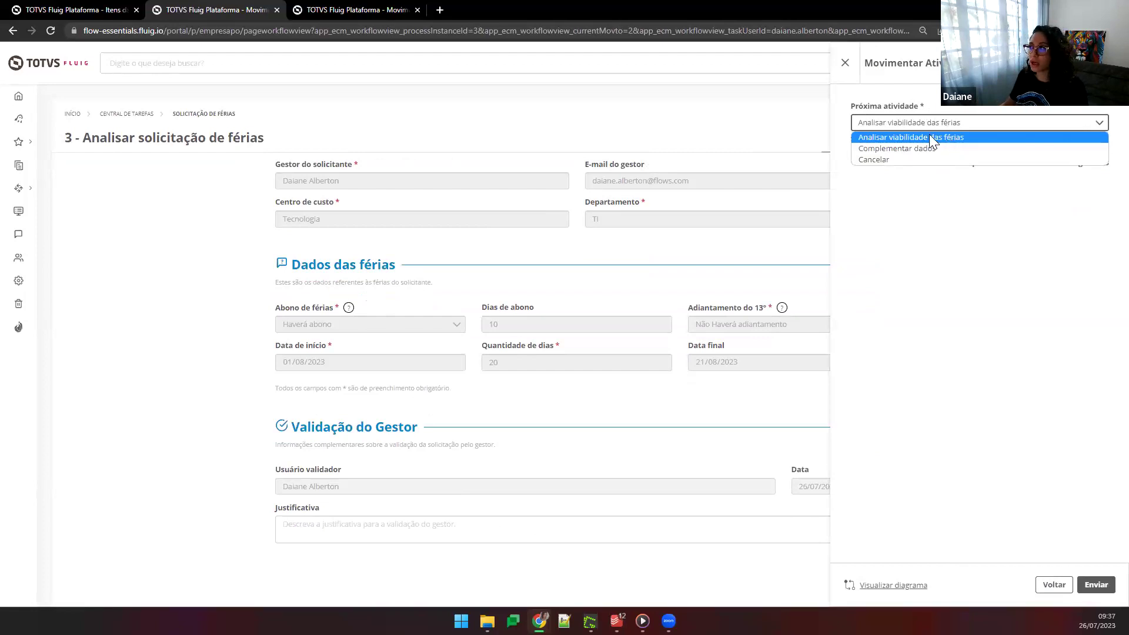
{"action": "left_click", "coordinate": [927, 138]}
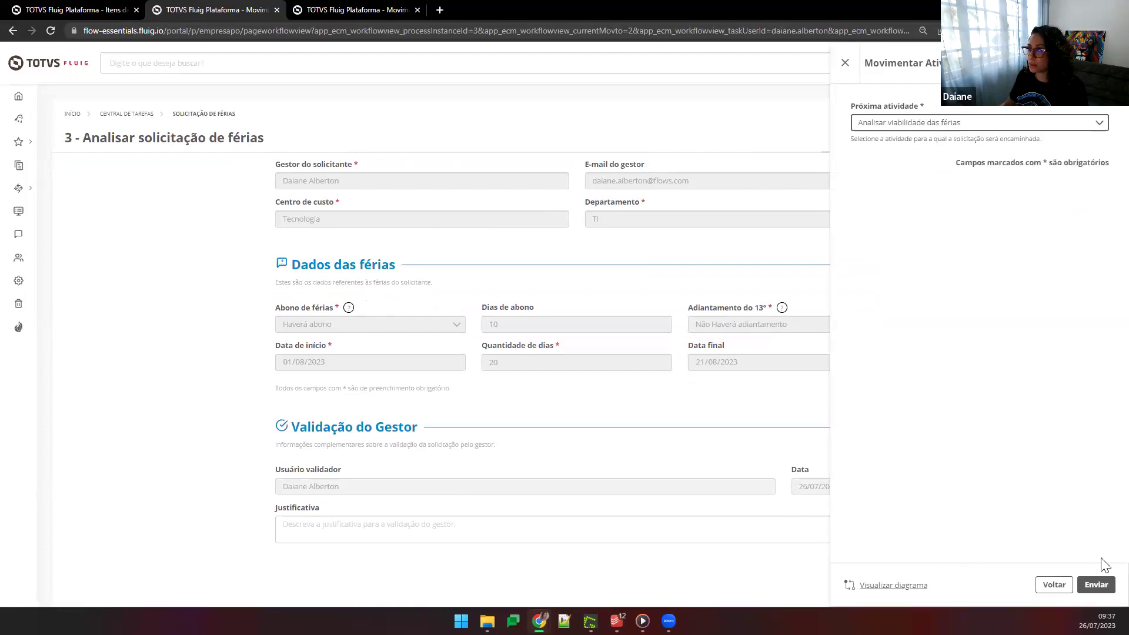
{"action": "left_click", "coordinate": [1097, 585]}
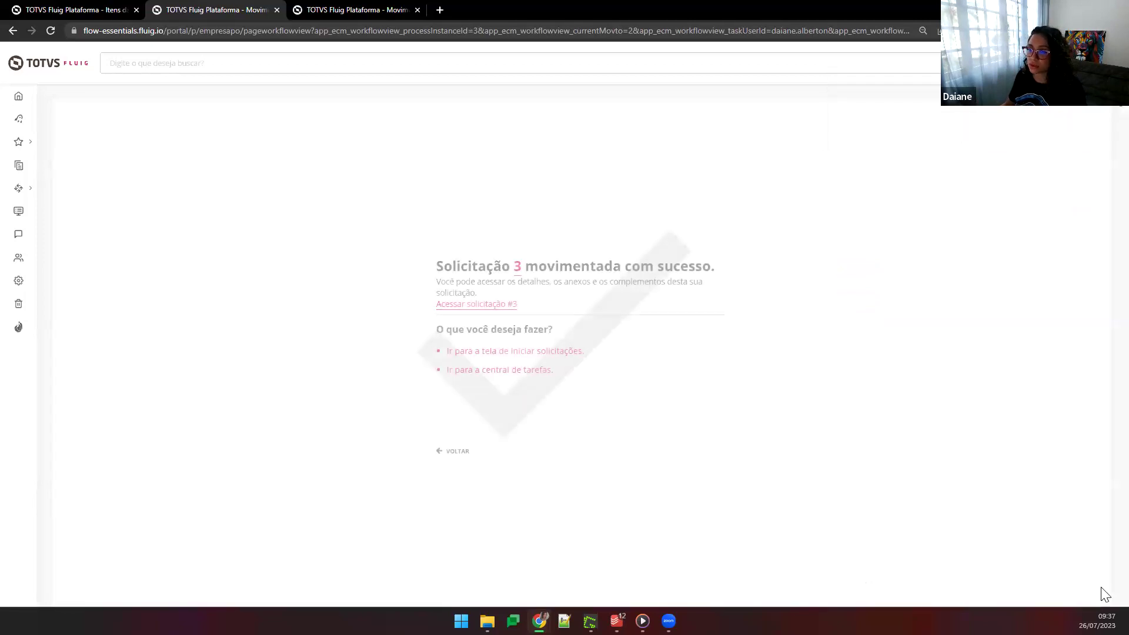
{"action": "left_click", "coordinate": [470, 305]}
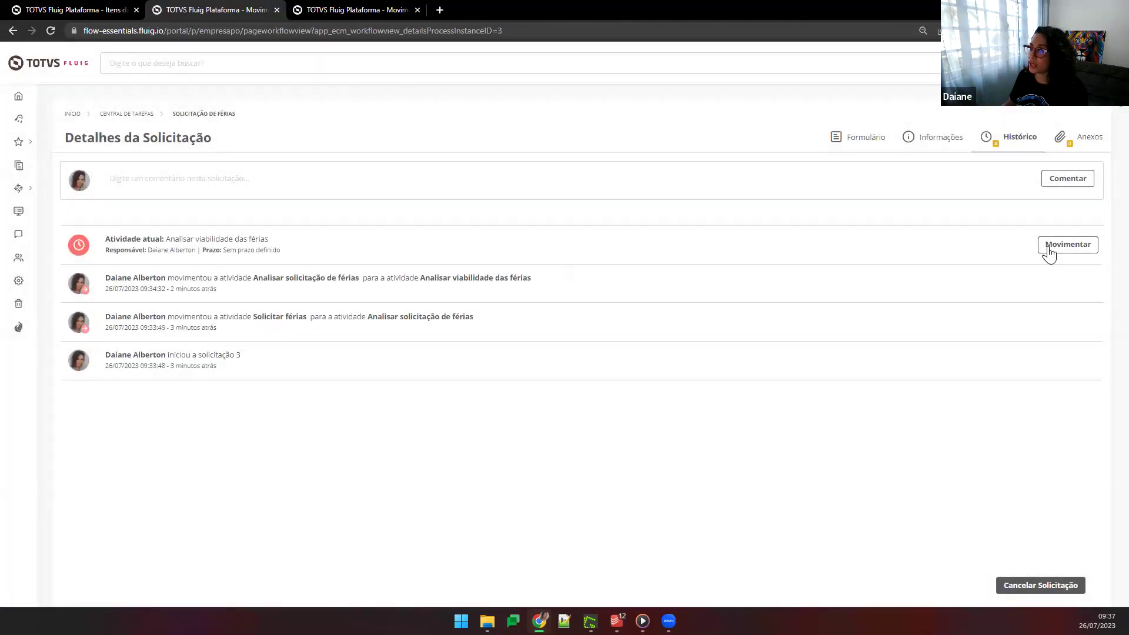
Move request 3 from the viability analysis to Programar o pagamento and reopen its details
{"action": "left_click", "coordinate": [1050, 249]}
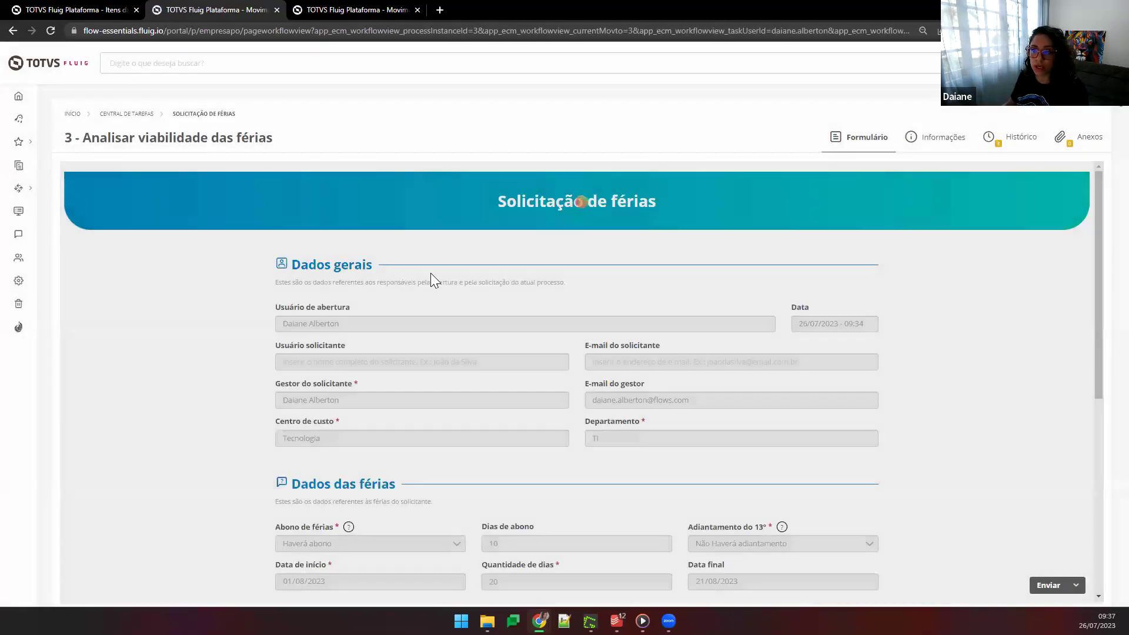
{"action": "scroll", "coordinate": [632, 306], "scroll_direction": "down", "scroll_amount": 3}
{"action": "scroll", "coordinate": [632, 306], "scroll_direction": "down", "scroll_amount": 3}
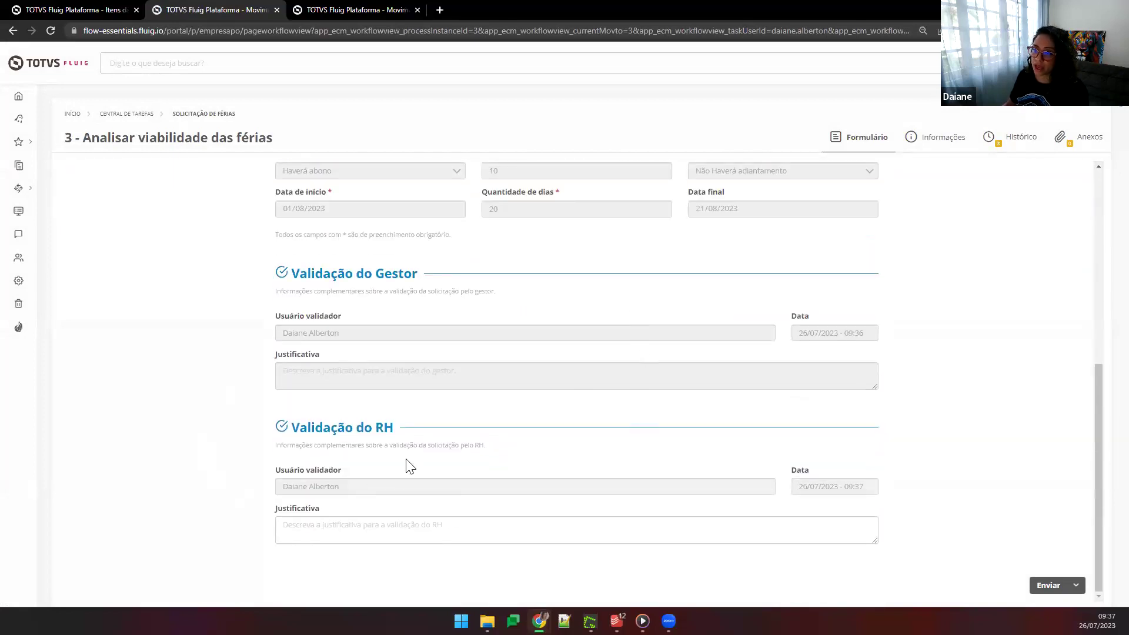
{"action": "scroll", "coordinate": [410, 467], "scroll_direction": "up", "scroll_amount": 4}
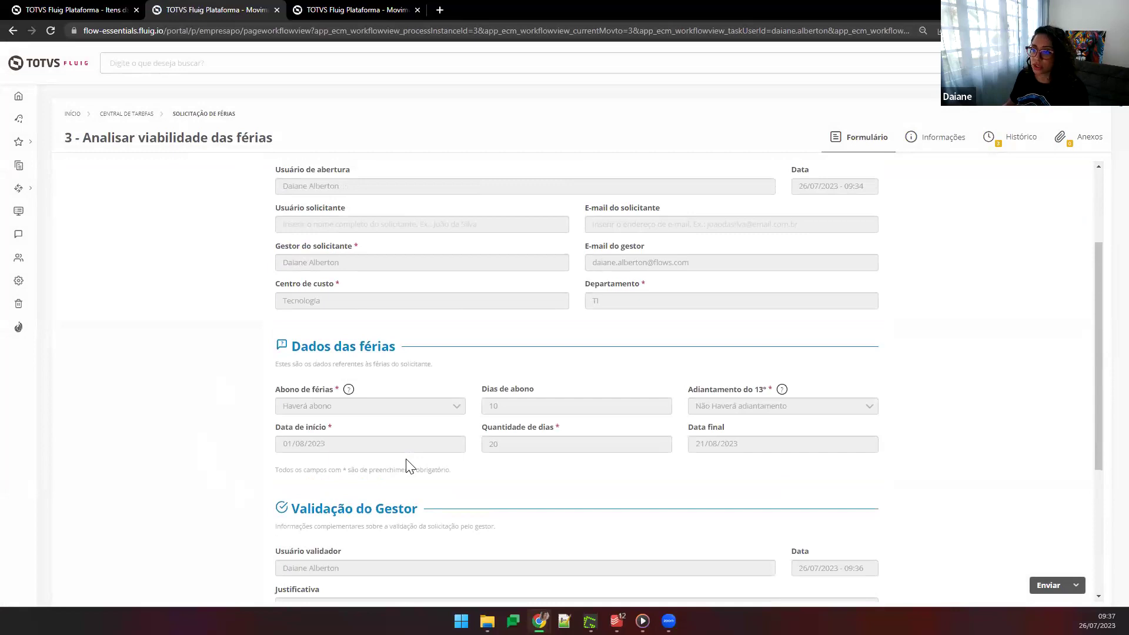
{"action": "scroll", "coordinate": [406, 464], "scroll_direction": "up", "scroll_amount": 2}
{"action": "scroll", "coordinate": [405, 465], "scroll_direction": "down", "scroll_amount": 6}
{"action": "left_click", "coordinate": [1051, 586]}
{"action": "left_click", "coordinate": [945, 125]}
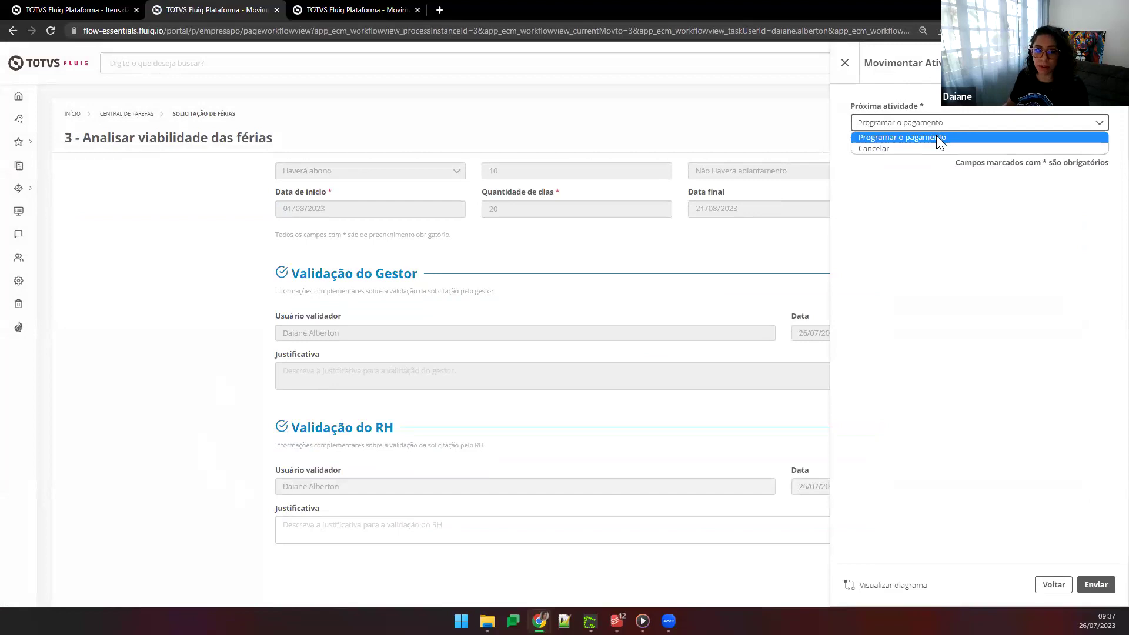
{"action": "left_click", "coordinate": [905, 137]}
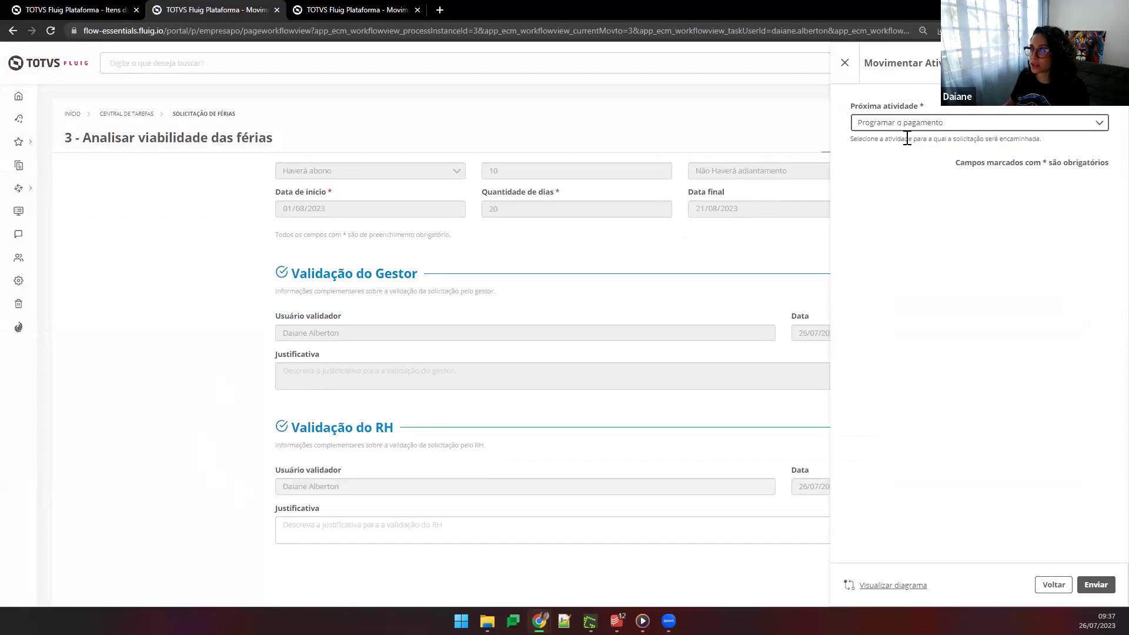
{"action": "left_click", "coordinate": [1089, 586]}
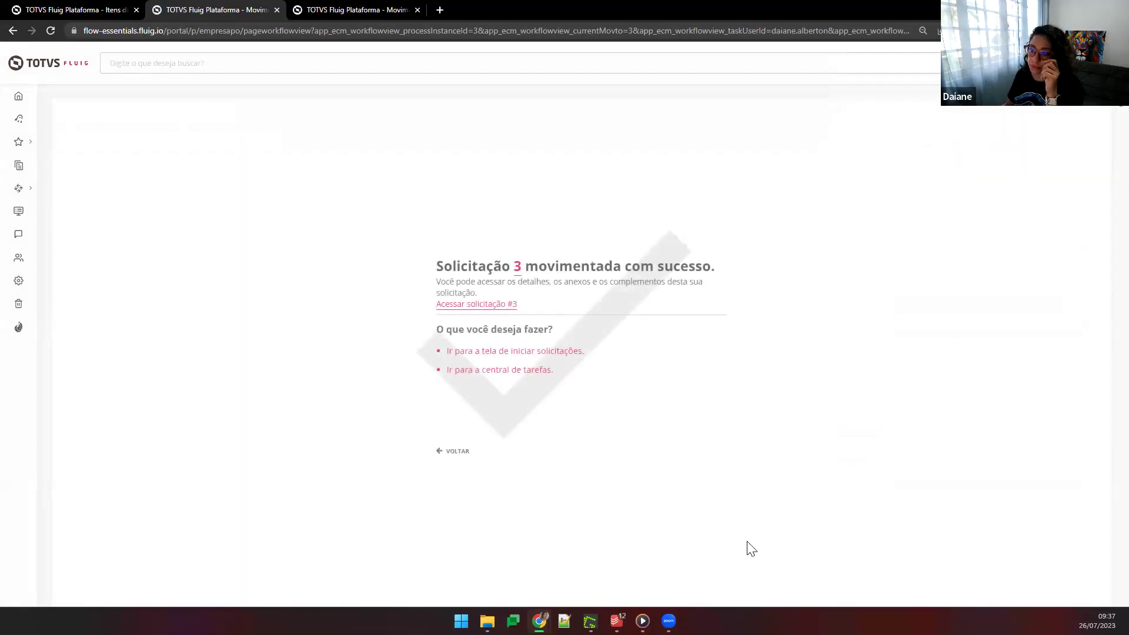
{"action": "left_click", "coordinate": [498, 304]}
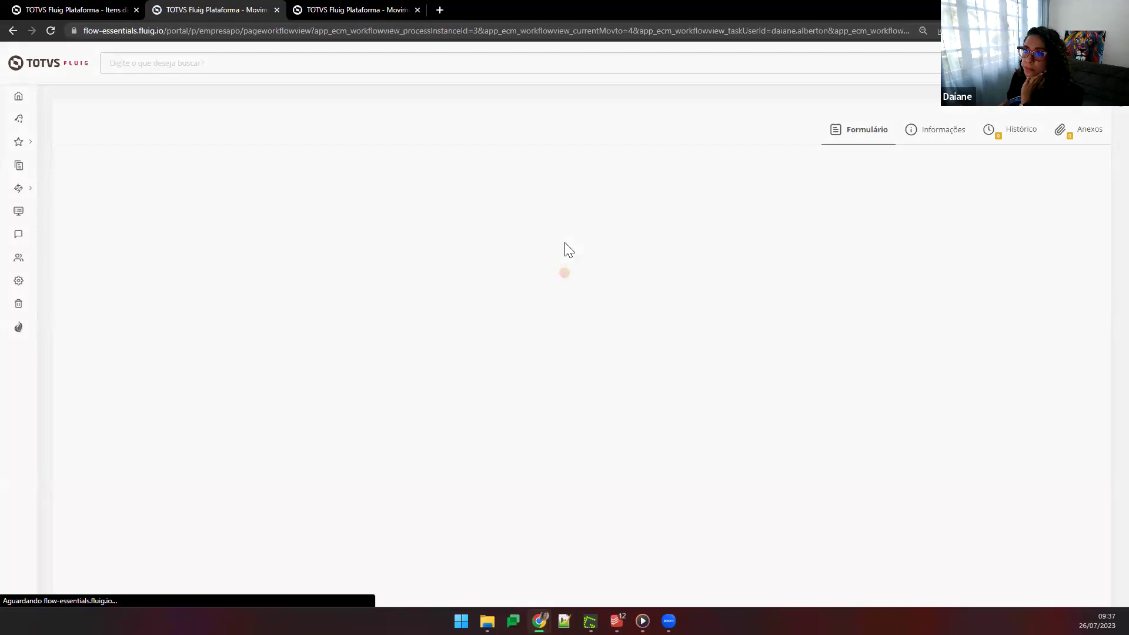
Enter Considerações 'Programado pagamento' and send request 3 on to Gerar documentação nos prazos legais
{"action": "scroll", "coordinate": [565, 264], "scroll_direction": "down", "scroll_amount": 8}
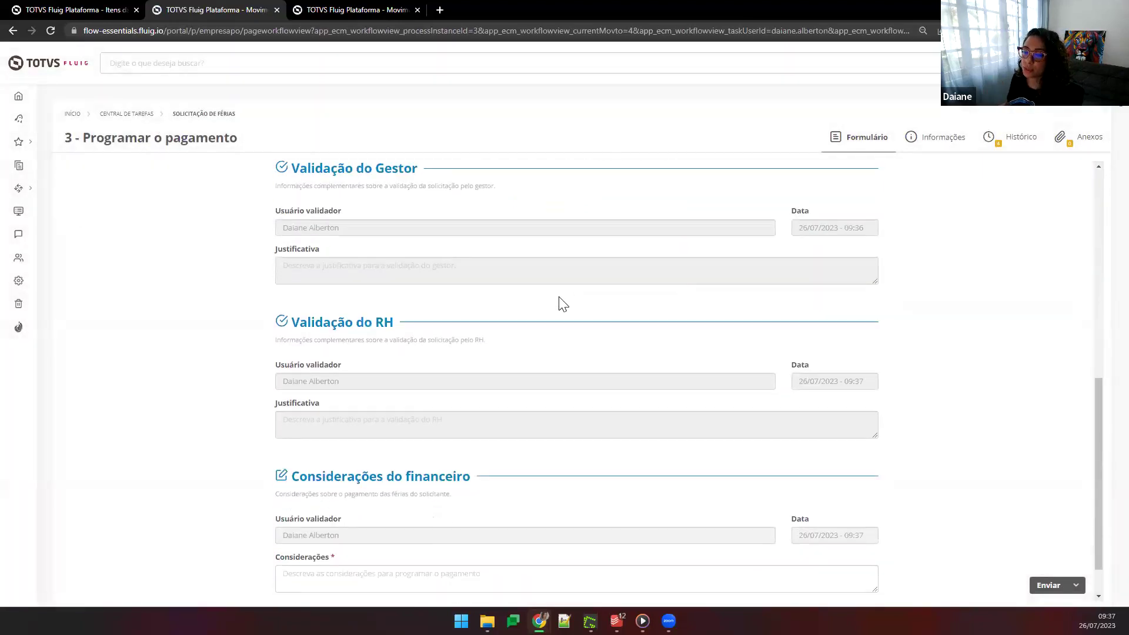
{"action": "scroll", "coordinate": [559, 329], "scroll_direction": "down", "scroll_amount": 1}
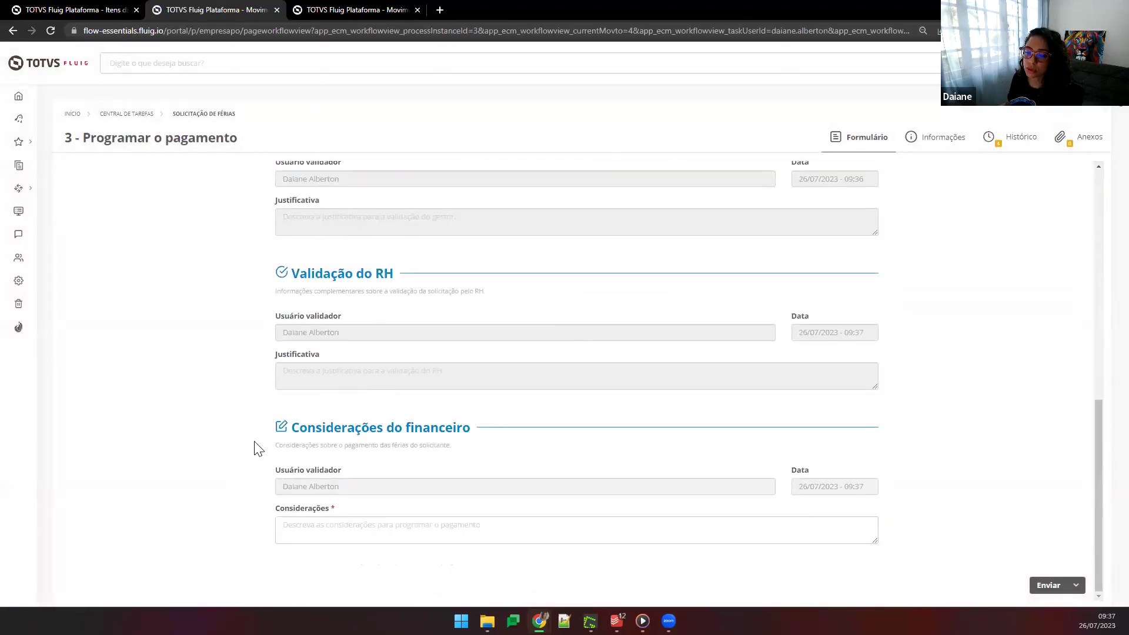
{"action": "left_click", "coordinate": [316, 527]}
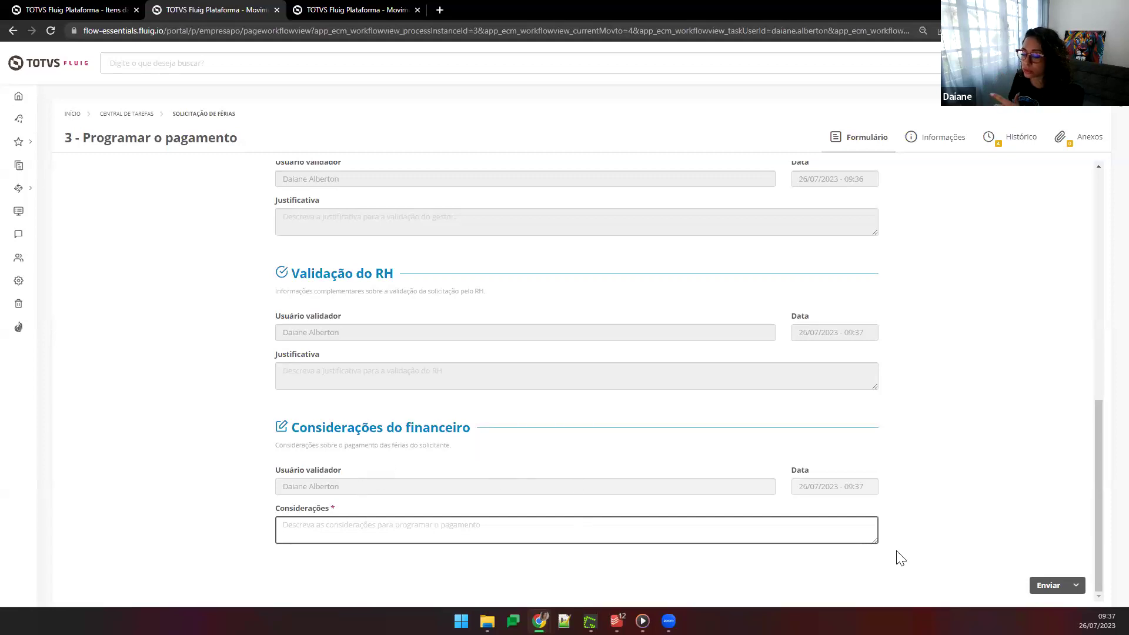
{"action": "left_click", "coordinate": [1047, 585]}
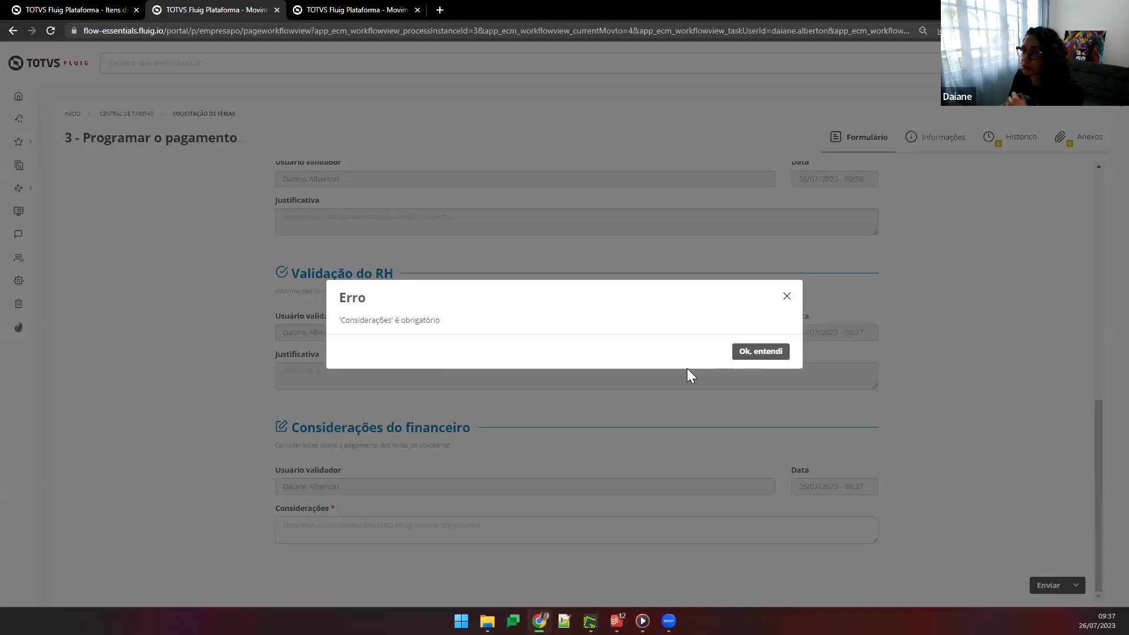
{"action": "left_click", "coordinate": [786, 296]}
{"action": "left_click", "coordinate": [446, 528]}
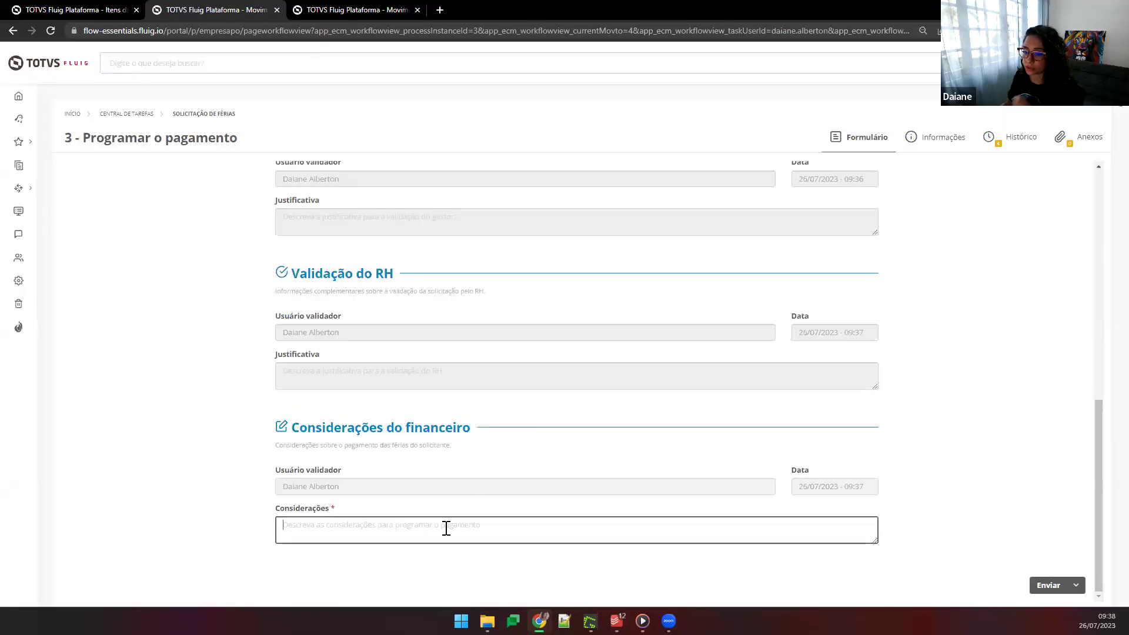
{"action": "type", "text": "Programado pagamento"}
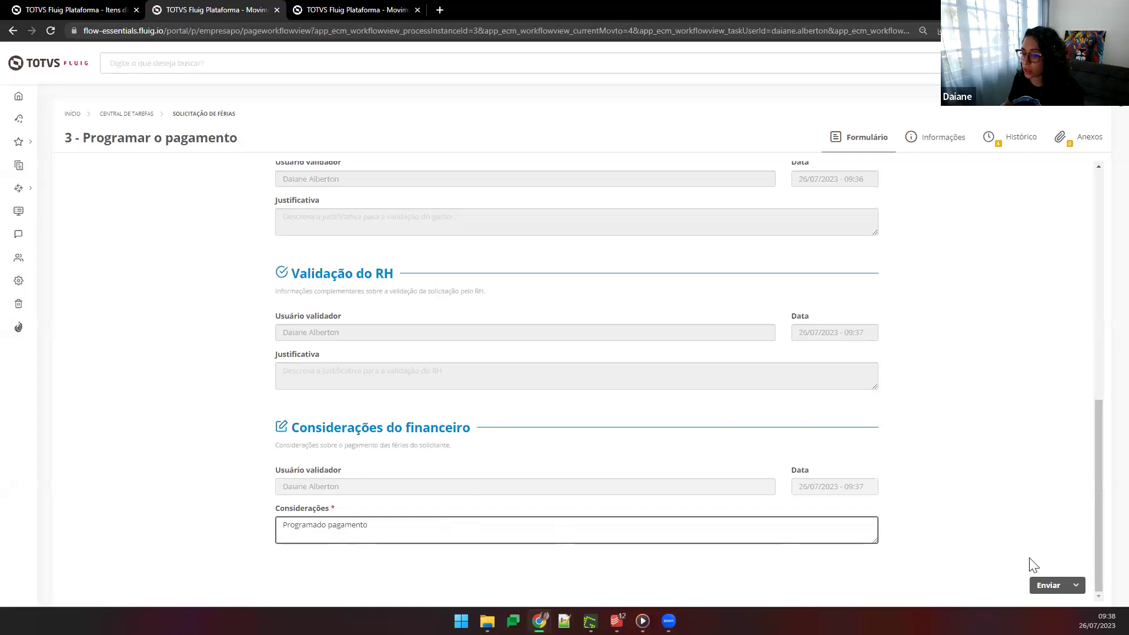
{"action": "left_click", "coordinate": [1051, 587]}
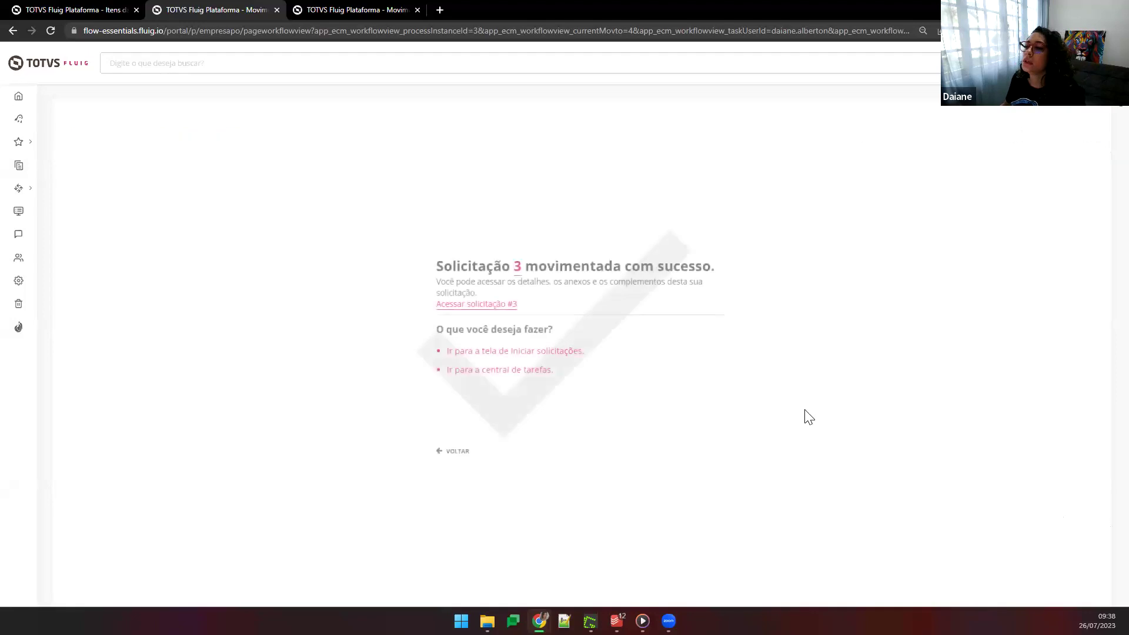
{"action": "left_click", "coordinate": [504, 305]}
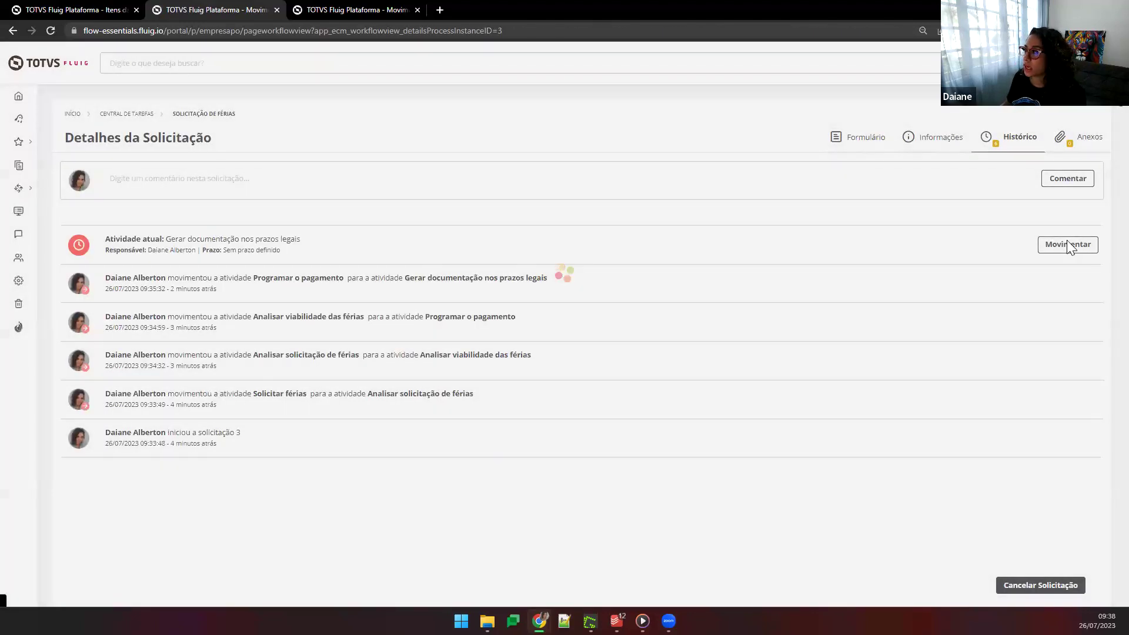
Move request 3 from Gerar documentação on to Encaminhar documentação para assinatura
{"action": "left_click", "coordinate": [1067, 243]}
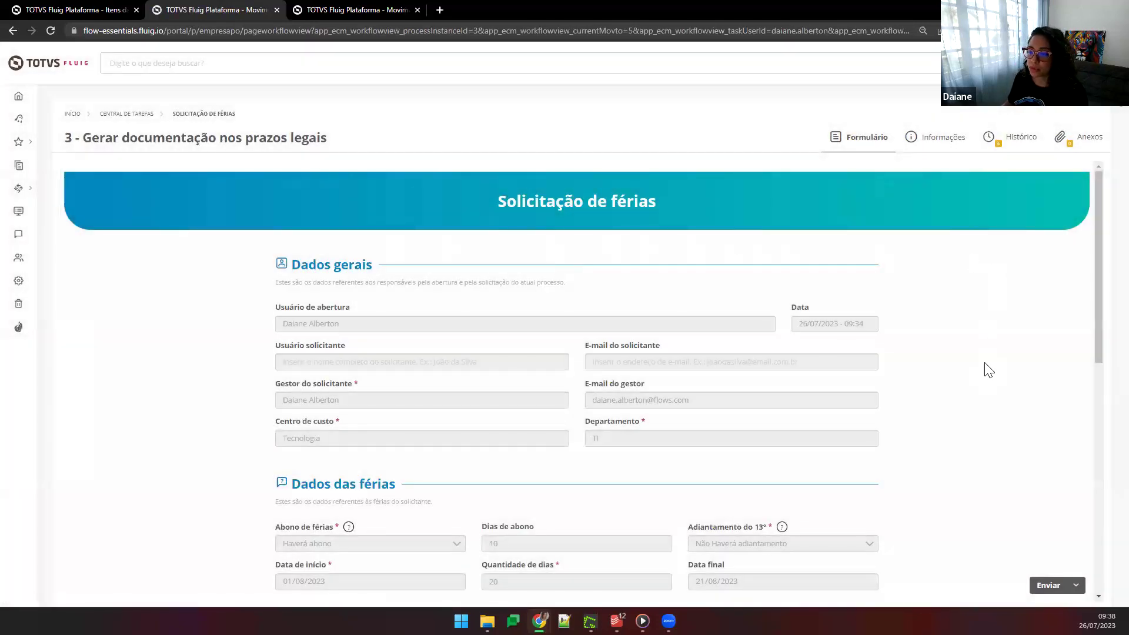
{"action": "scroll", "coordinate": [988, 369], "scroll_direction": "down", "scroll_amount": 10}
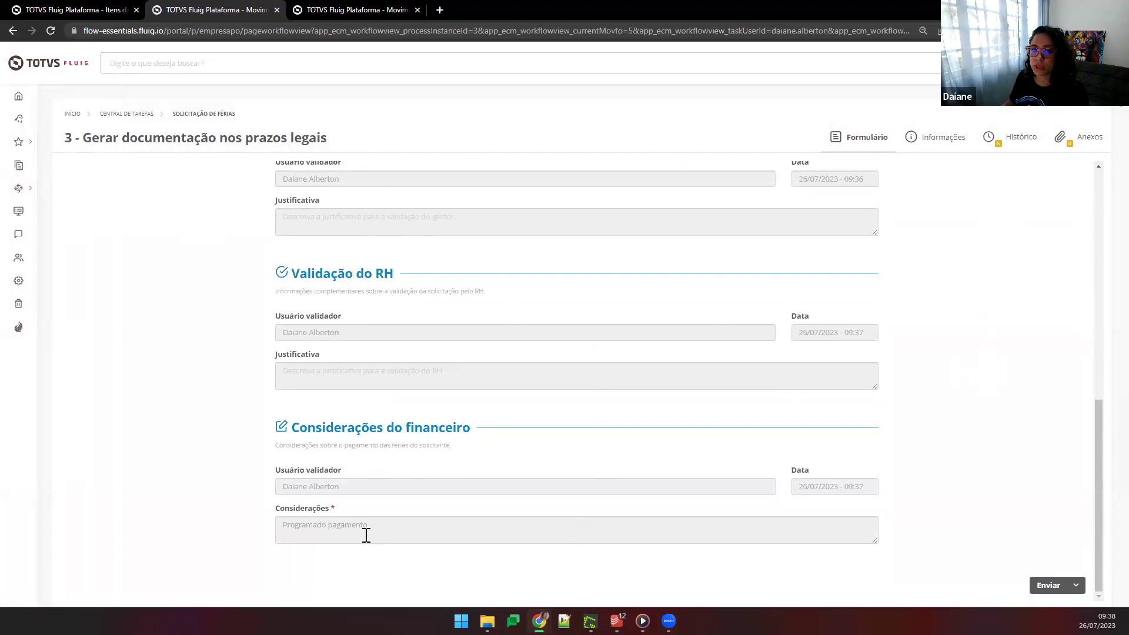
{"action": "left_click", "coordinate": [1049, 585]}
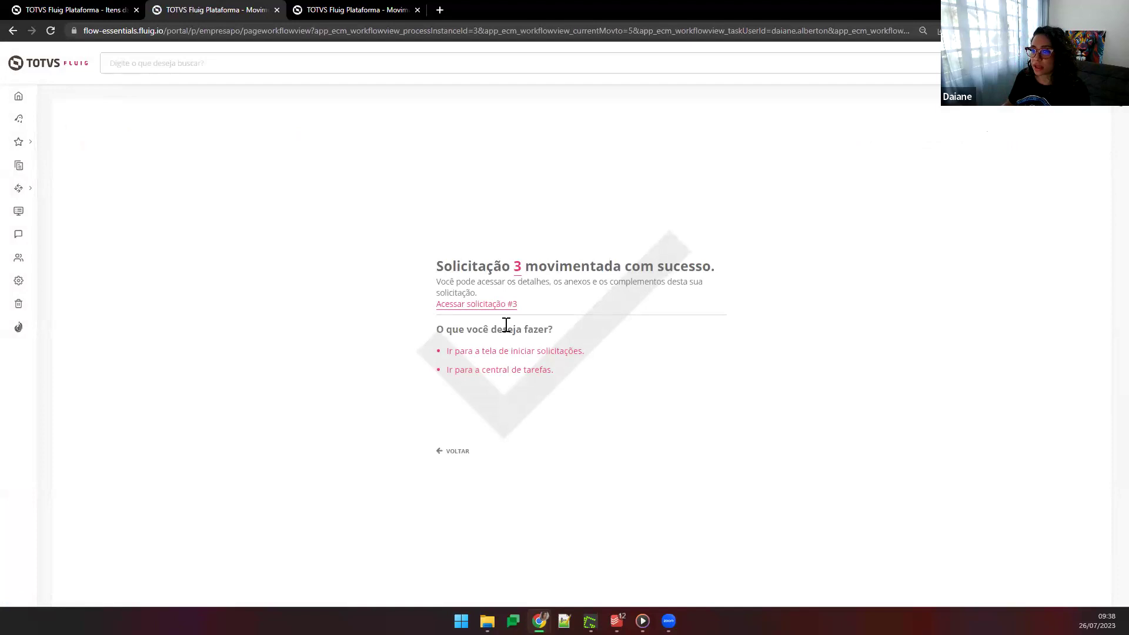
{"action": "left_click", "coordinate": [510, 306]}
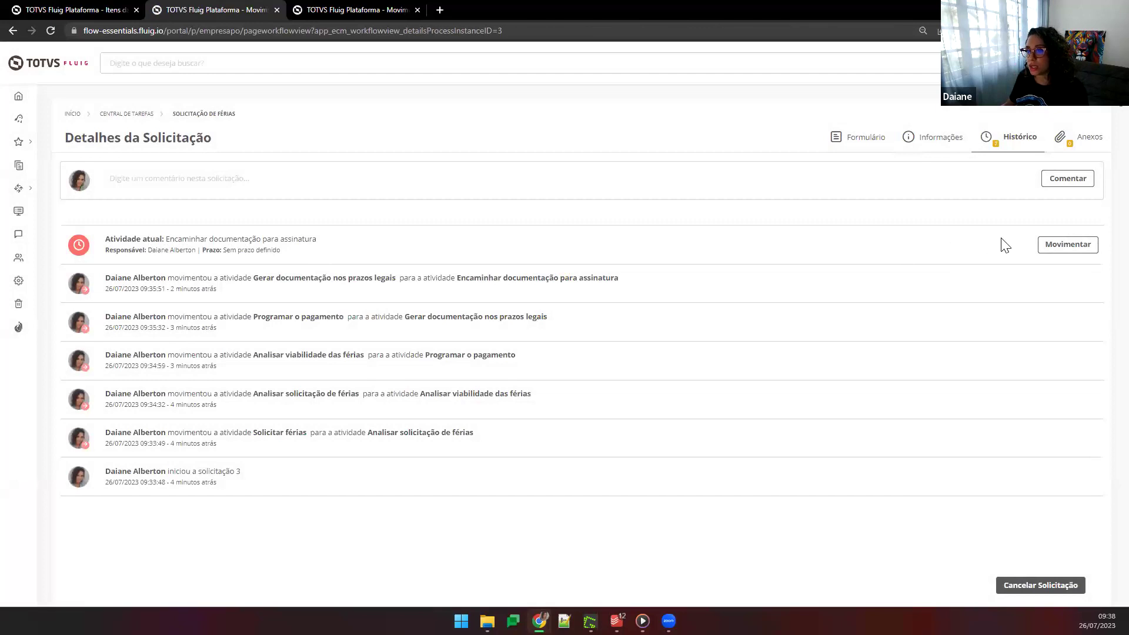
Send request 3 from Encaminhar documentação para assinatura on to Assinar documentação
{"action": "left_click", "coordinate": [1073, 248]}
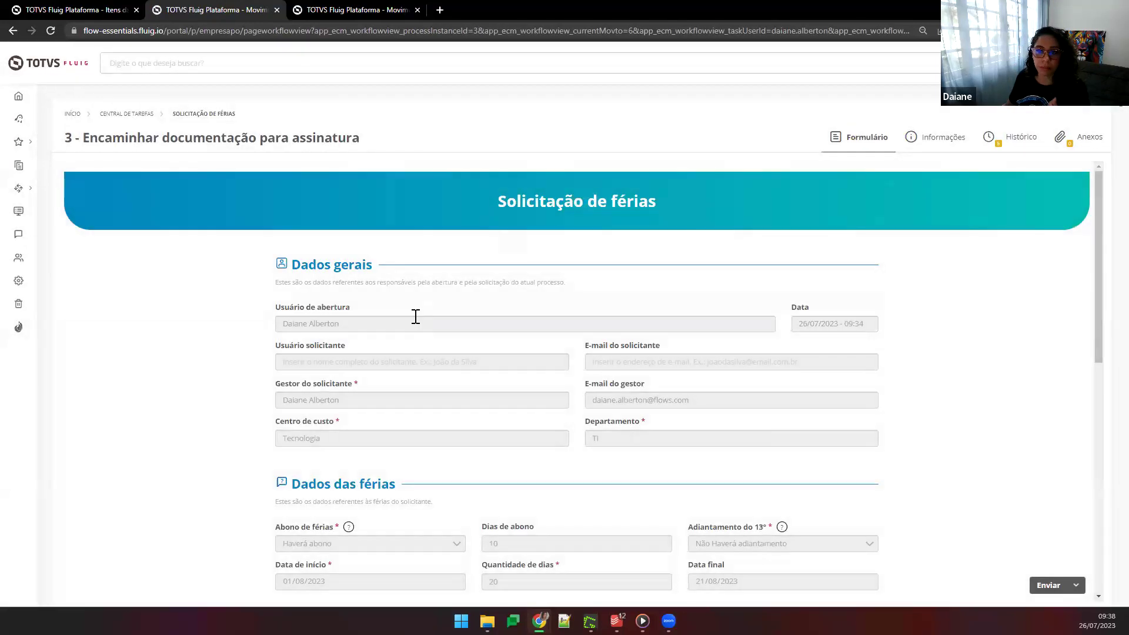
{"action": "scroll", "coordinate": [758, 340], "scroll_direction": "down", "scroll_amount": 9}
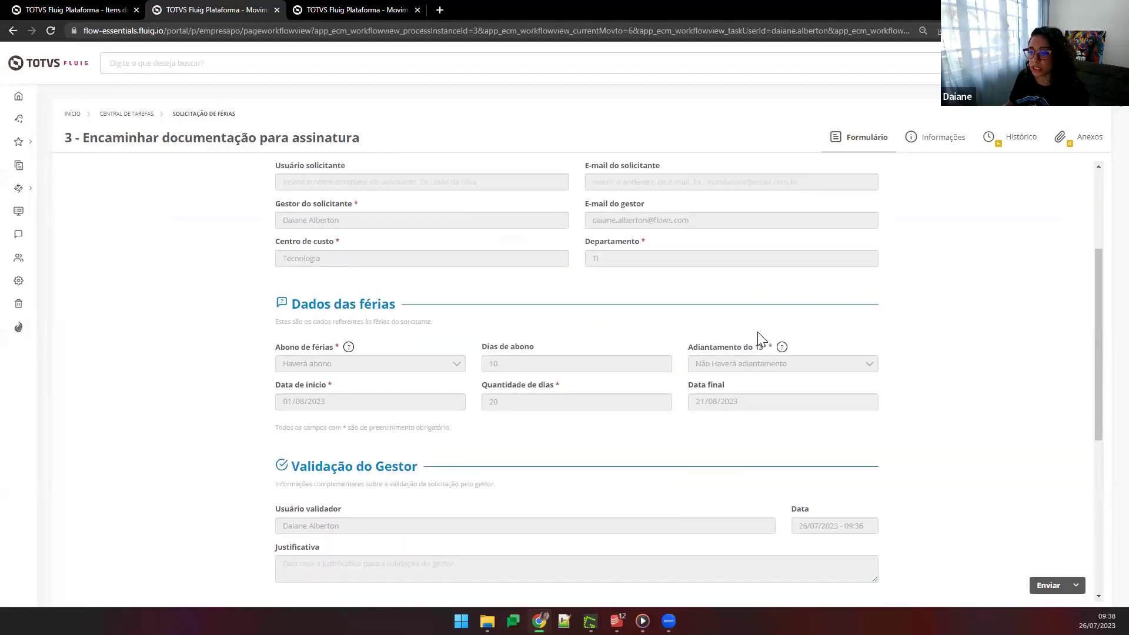
{"action": "scroll", "coordinate": [441, 562], "scroll_direction": "up", "scroll_amount": 10}
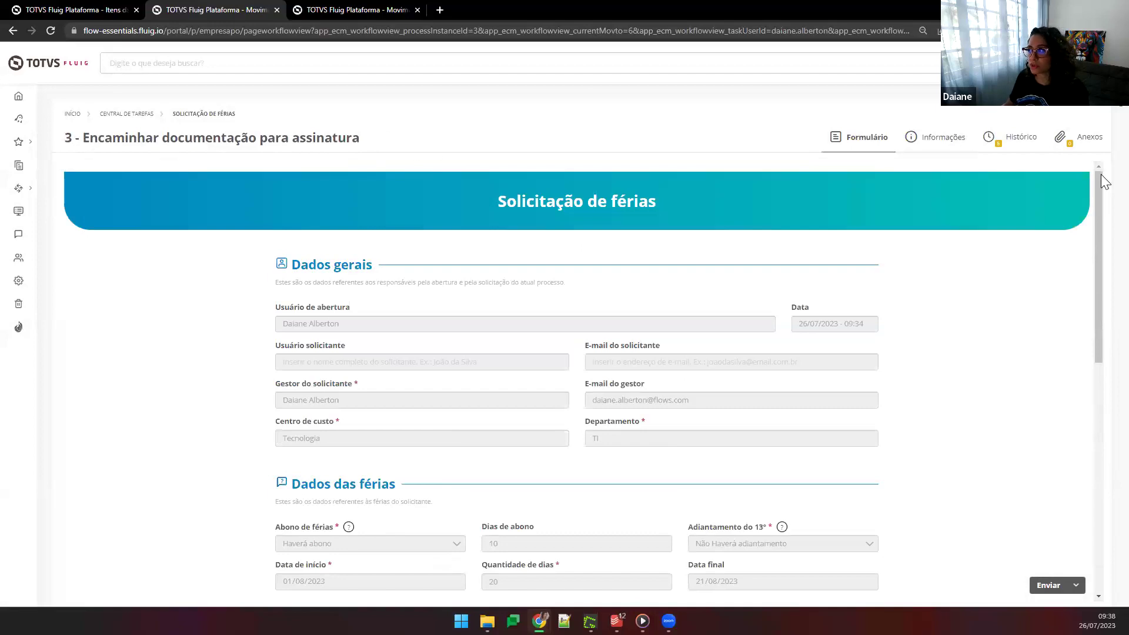
{"action": "left_click", "coordinate": [1053, 595]}
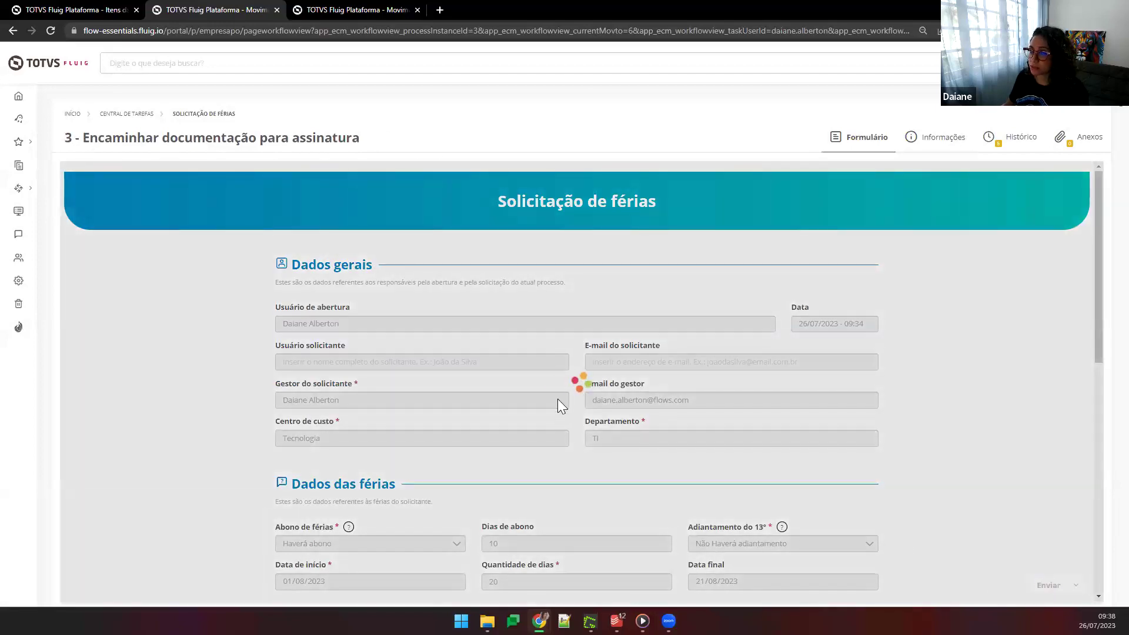
{"action": "left_click", "coordinate": [476, 306]}
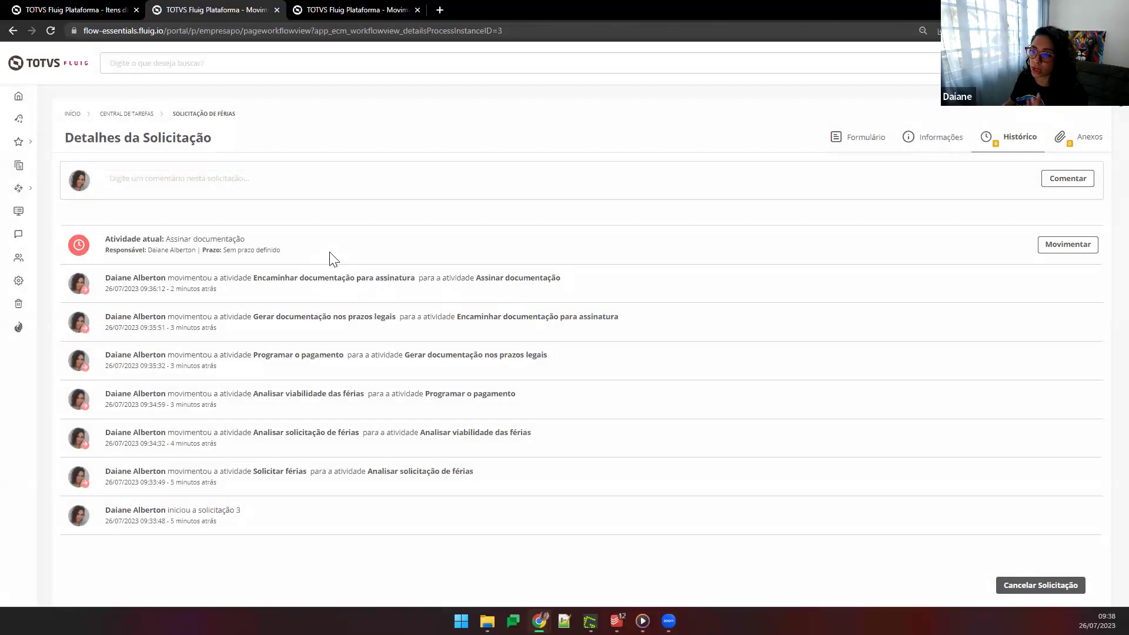
Send request 3 from Assinar documentação on to Liberar pagamento and view its history
{"action": "left_click", "coordinate": [1057, 249]}
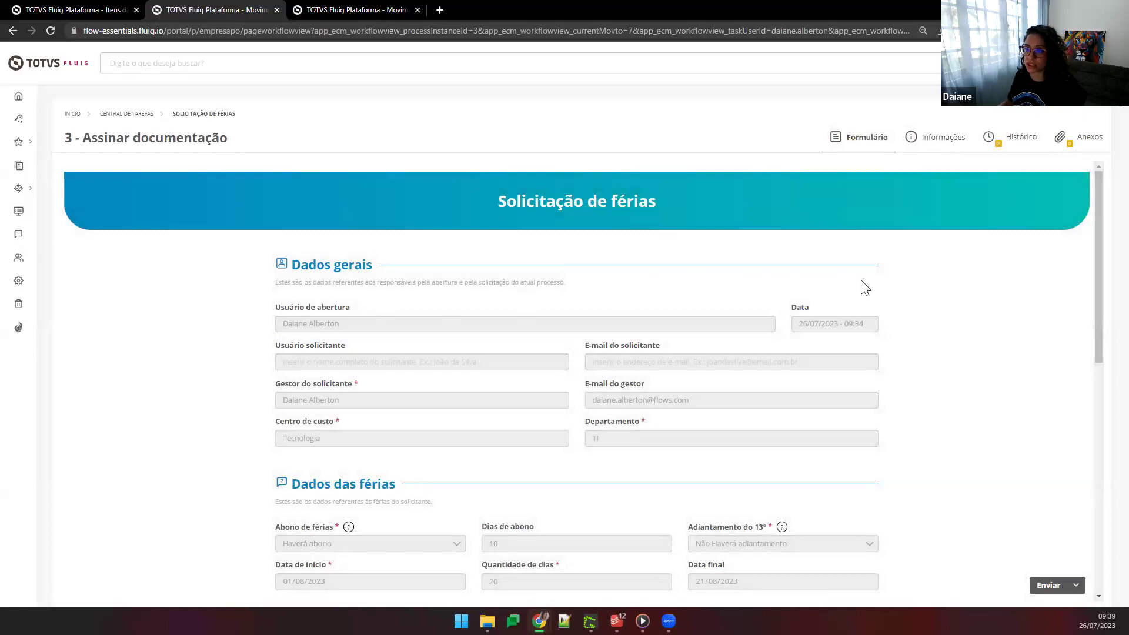
{"action": "scroll", "coordinate": [861, 305], "scroll_direction": "down", "scroll_amount": 4}
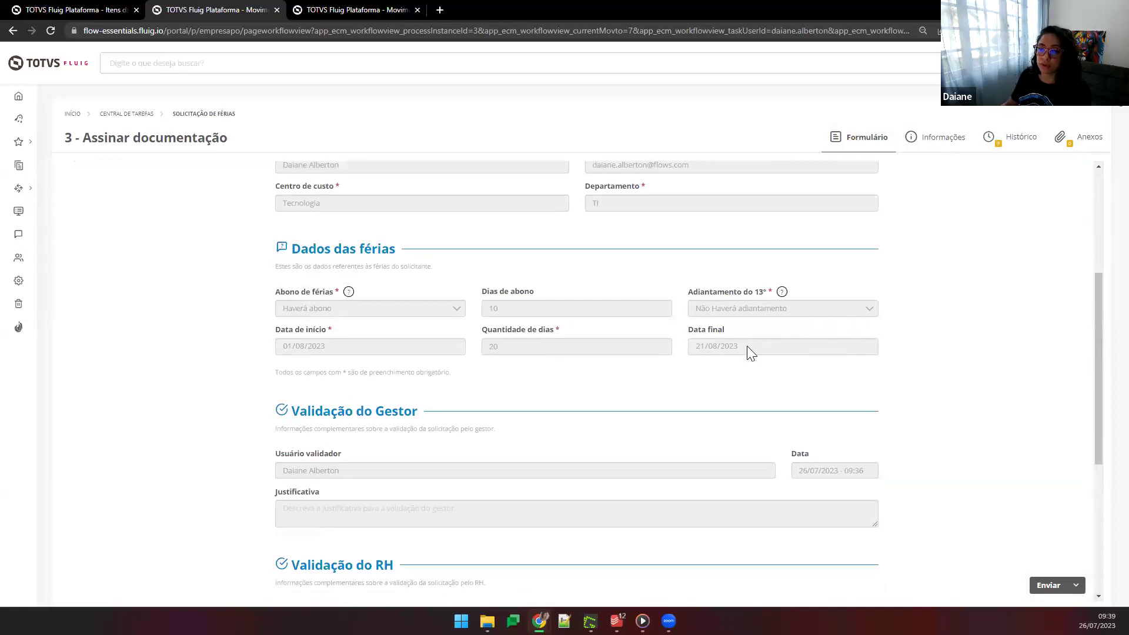
{"action": "scroll", "coordinate": [811, 388], "scroll_direction": "down", "scroll_amount": 5}
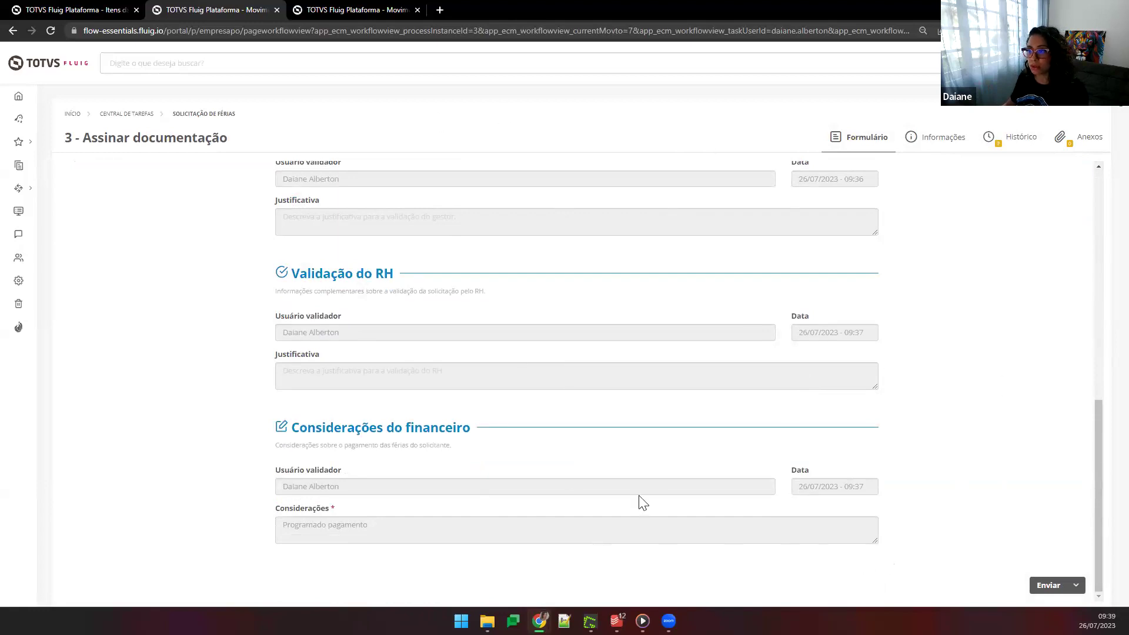
{"action": "left_click", "coordinate": [1046, 585]}
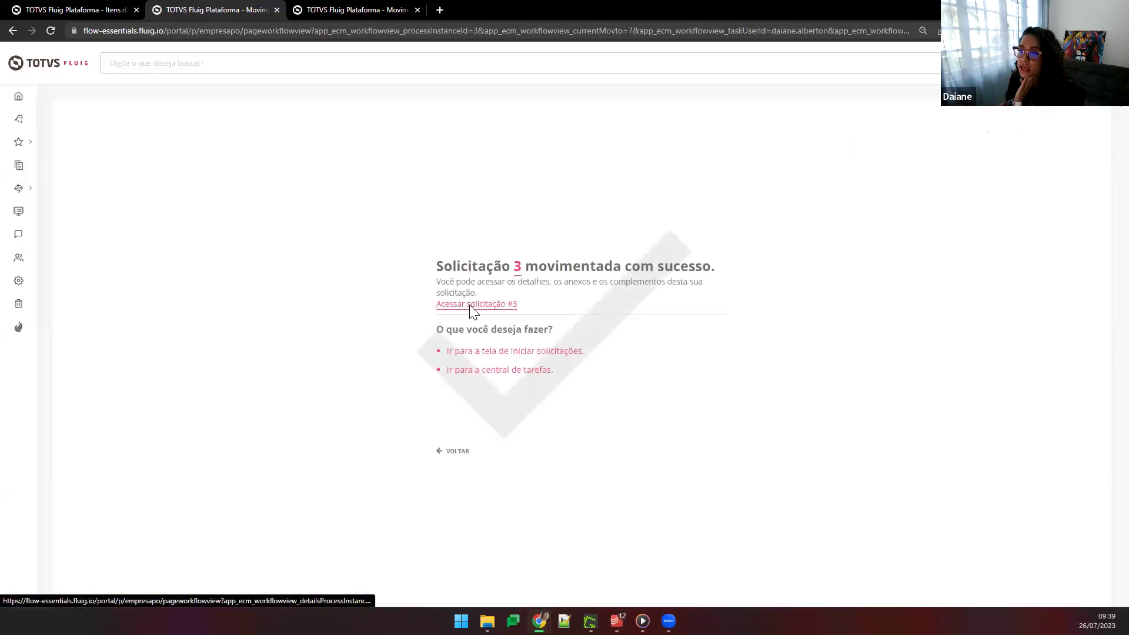
{"action": "left_click", "coordinate": [471, 305]}
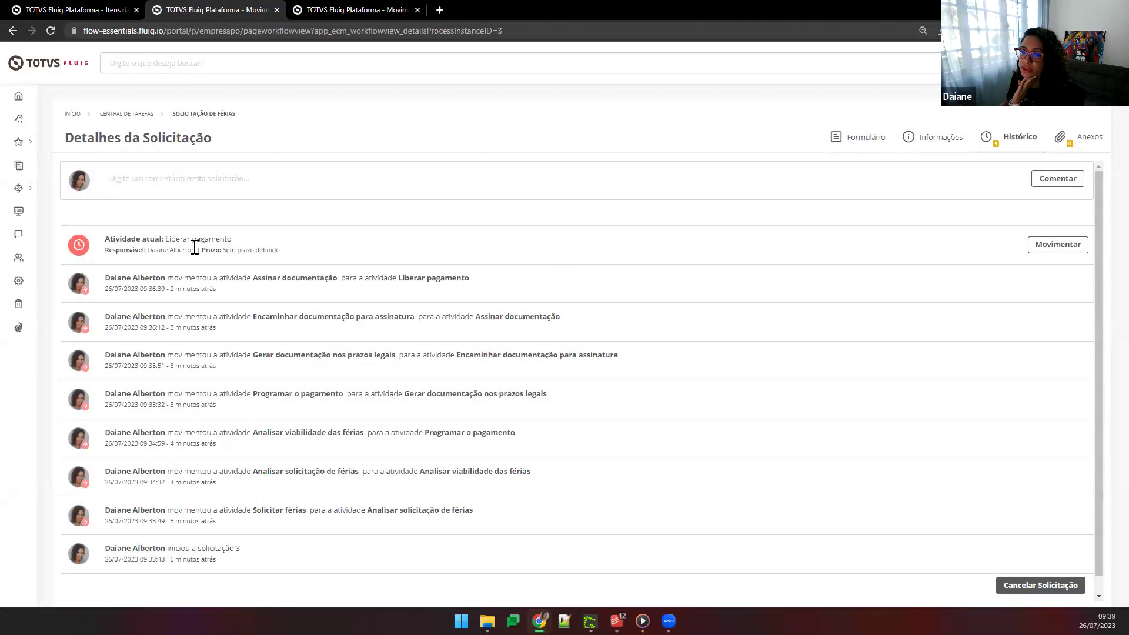
Send request 3 on from Liberar pagamento, confirm it is finalized, and return to the Flows catalog
{"action": "left_click", "coordinate": [1041, 247]}
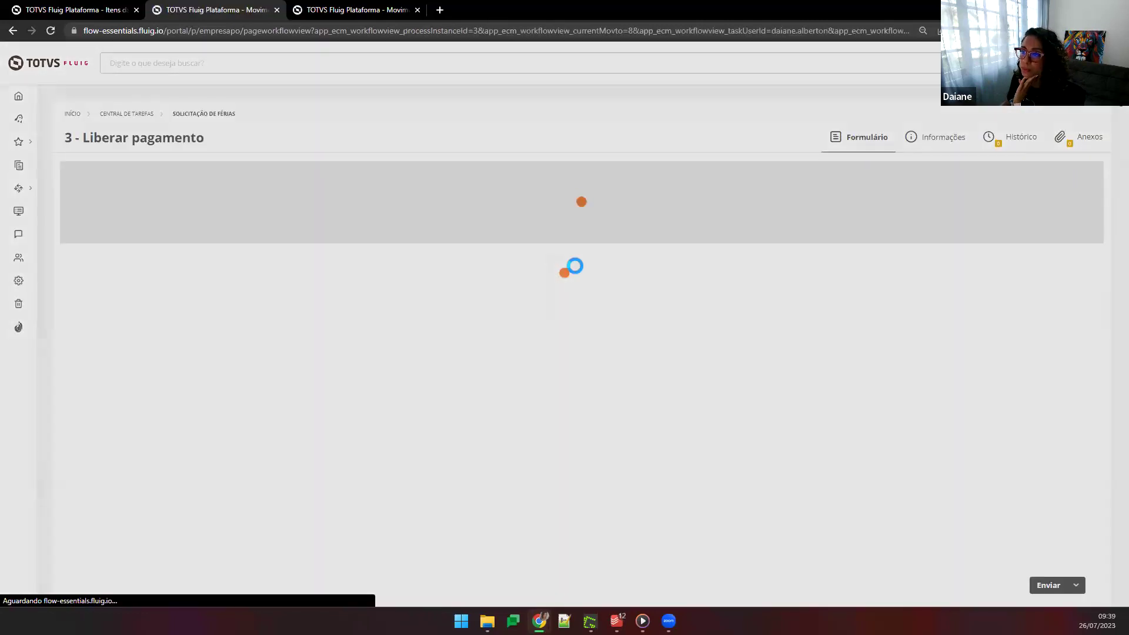
{"action": "scroll", "coordinate": [855, 378], "scroll_direction": "down", "scroll_amount": 15}
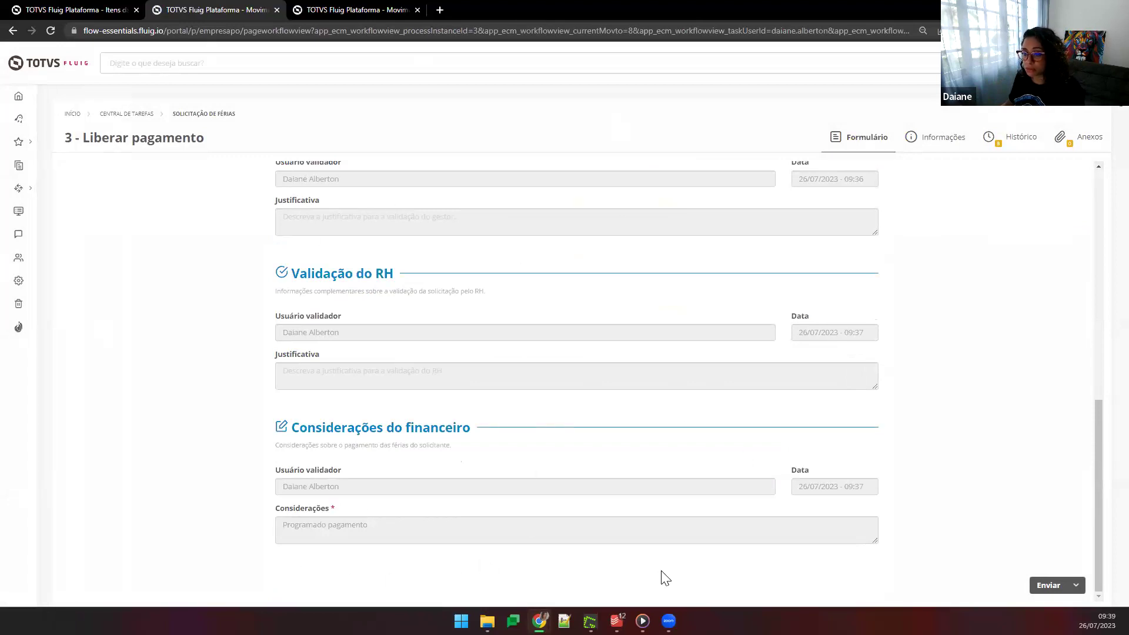
{"action": "scroll", "coordinate": [810, 416], "scroll_direction": "up", "scroll_amount": 15}
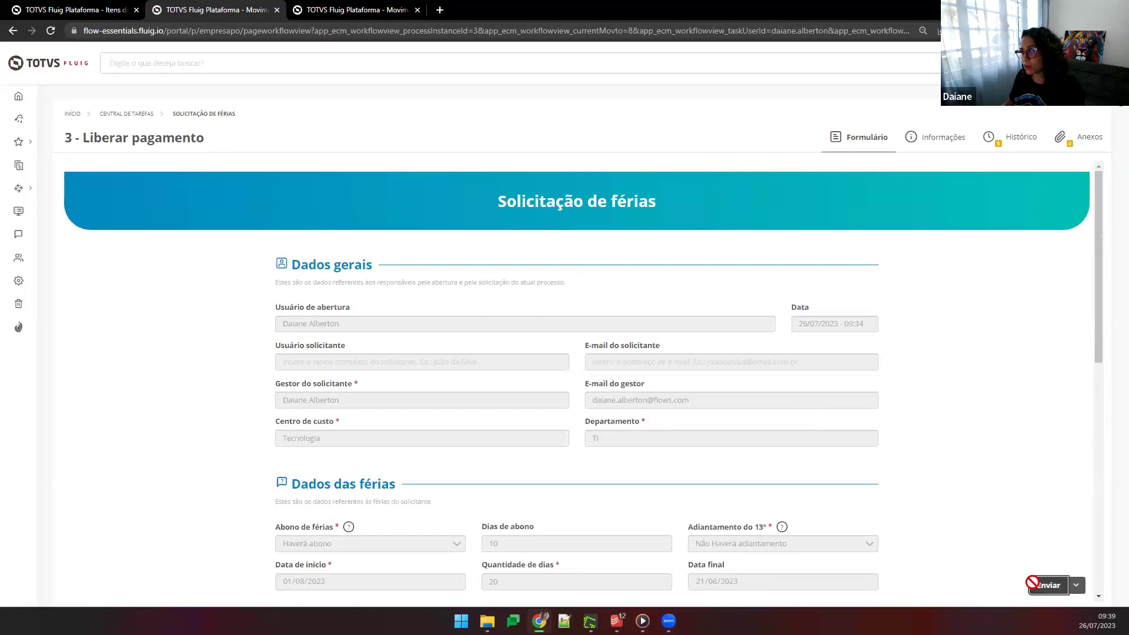
{"action": "left_click", "coordinate": [1055, 585]}
{"action": "left_click", "coordinate": [509, 308]}
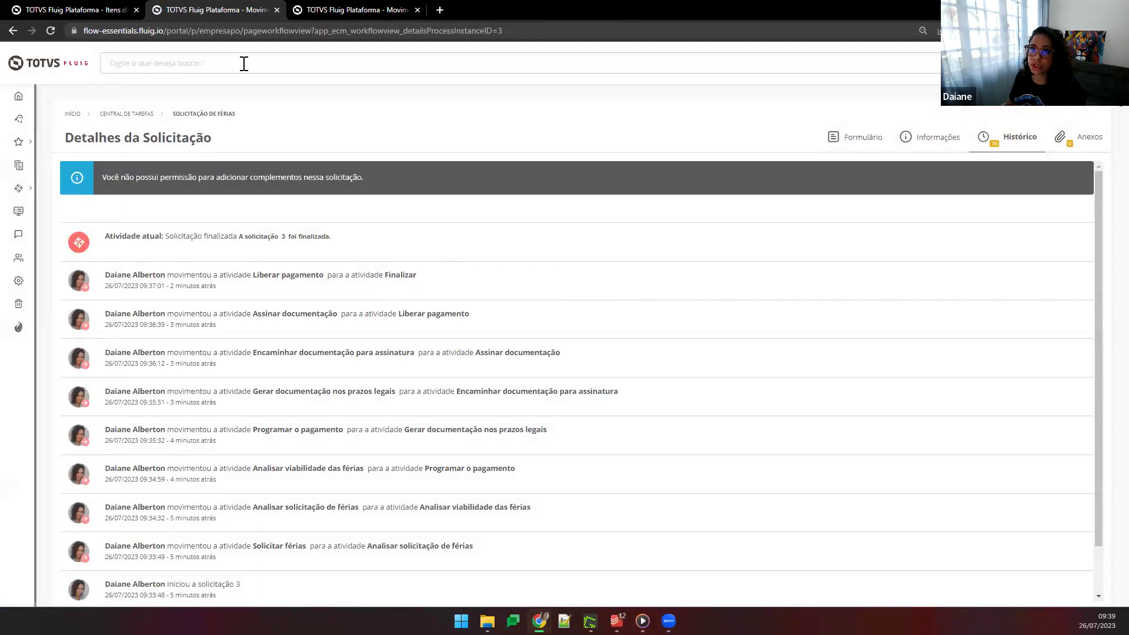
{"action": "key", "text": "ctrl+shift+Tab"}
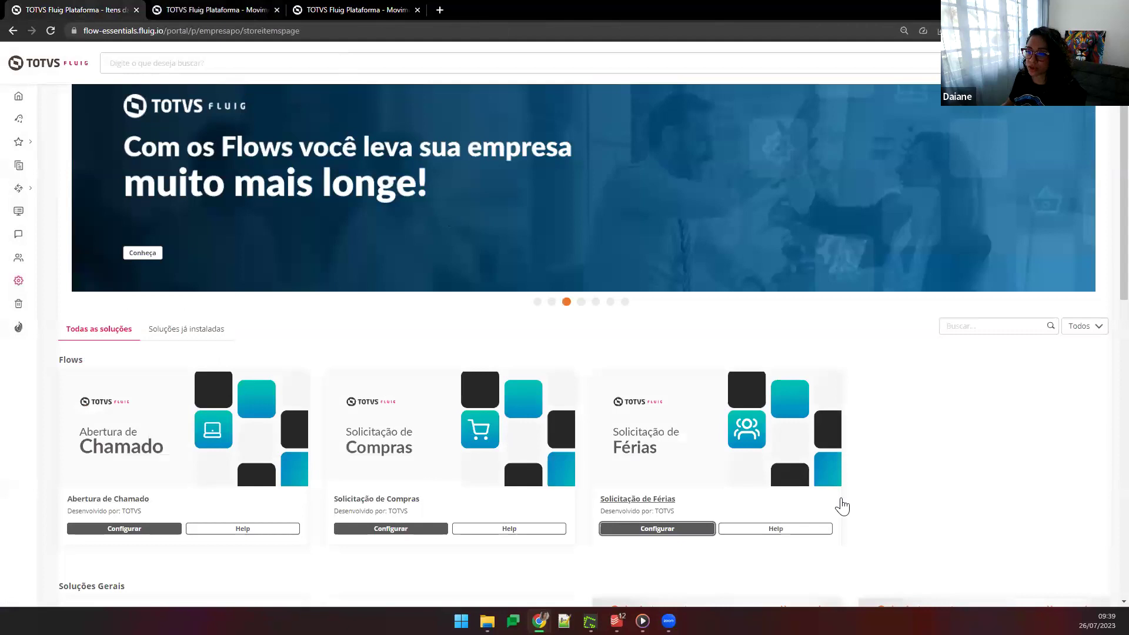
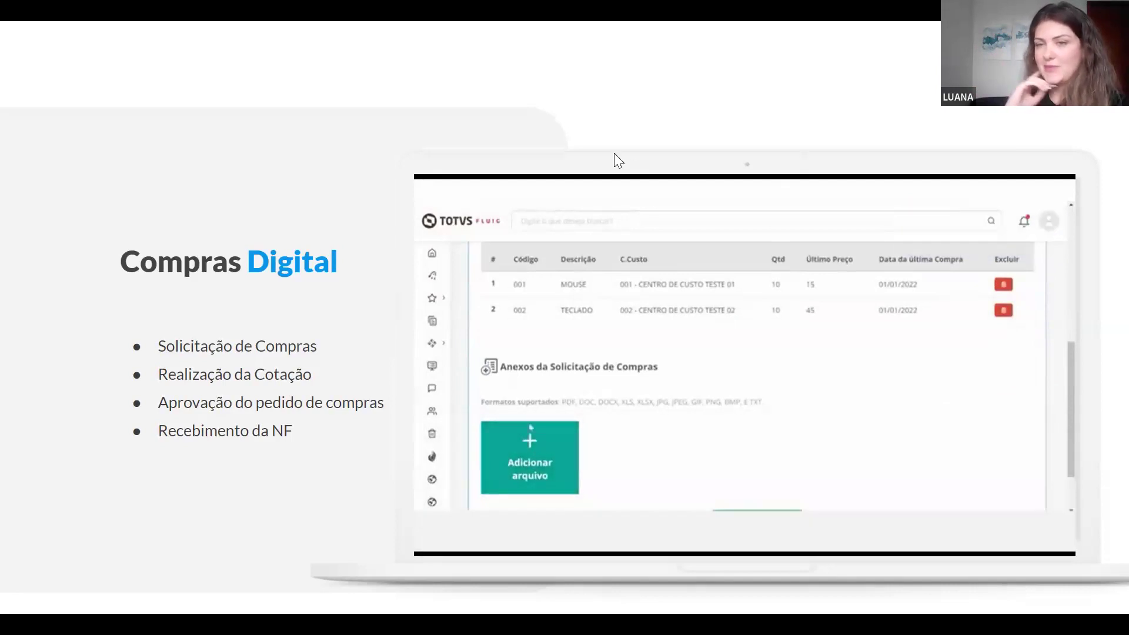
Show the Compras Digital slide with its four purchasing steps and the unplayed demo video
{"action": "mouse_move", "coordinate": [728, 513]}
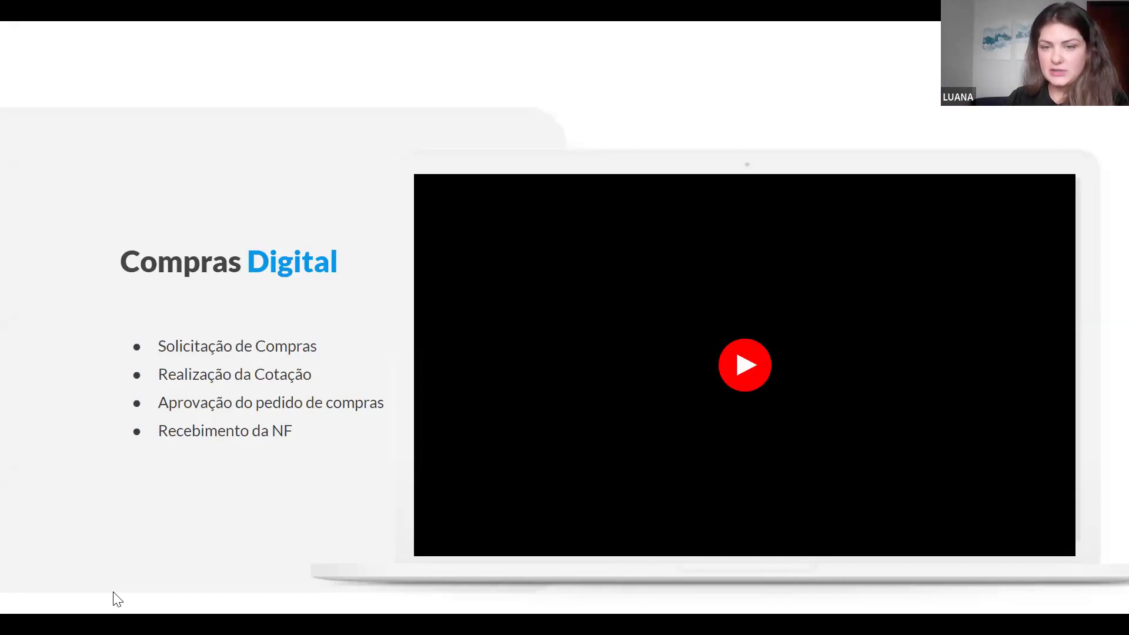
Play the embedded demo video, then advance to the next slide
{"action": "left_click", "coordinate": [333, 366]}
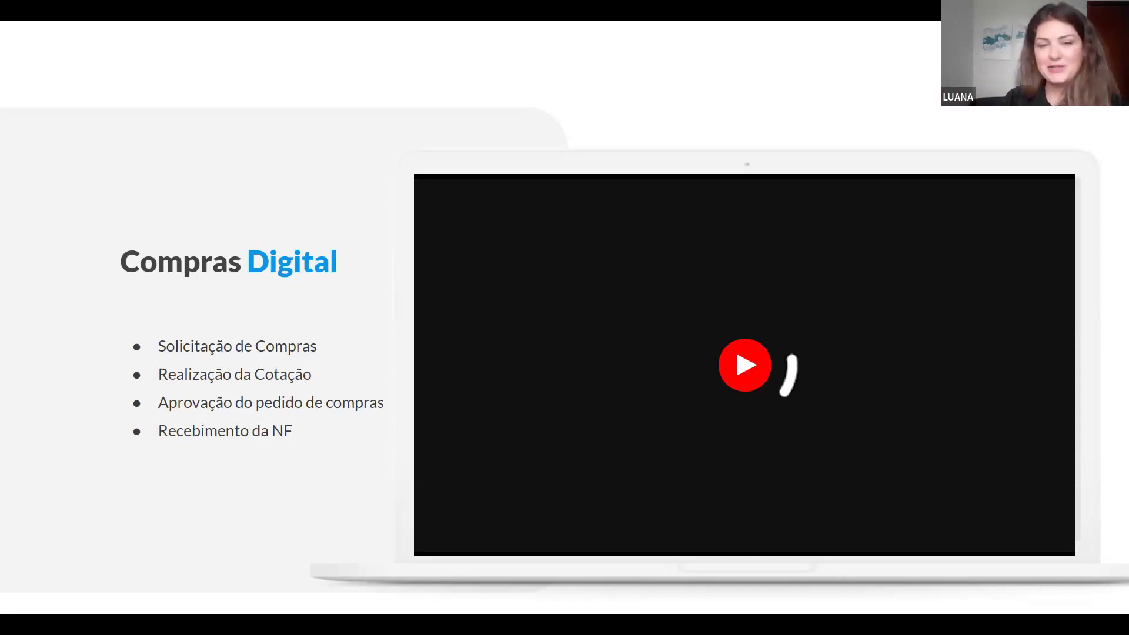
{"action": "left_click", "coordinate": [107, 600]}
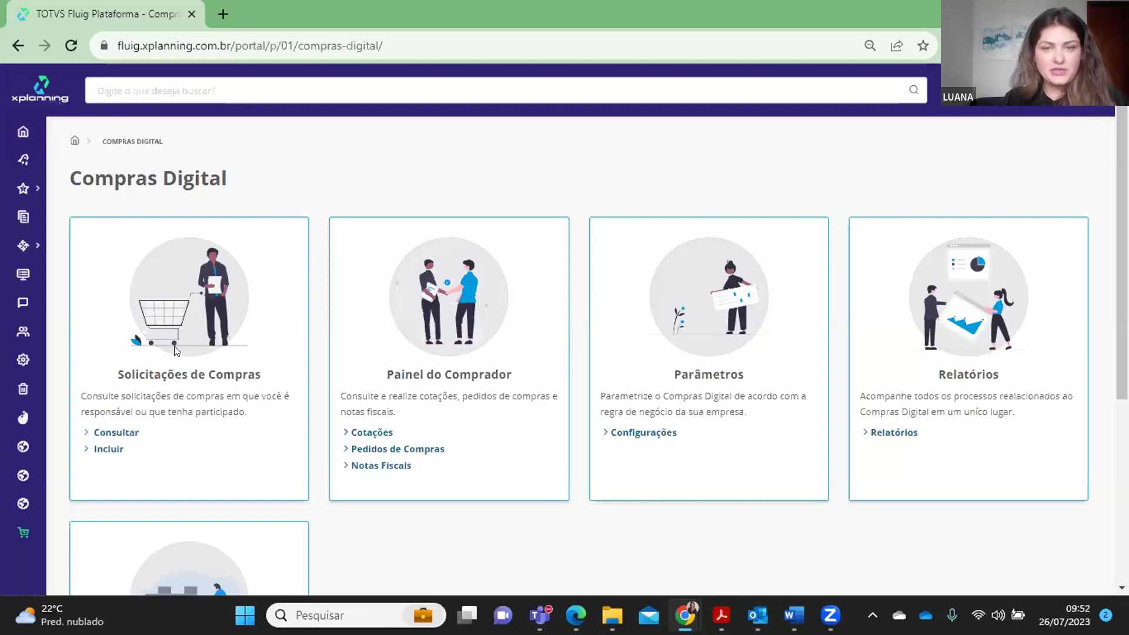
Search purchase requests with the default filters and browse the 16/07–26/07/2023 results, scrolling the table right
{"action": "left_click", "coordinate": [124, 434]}
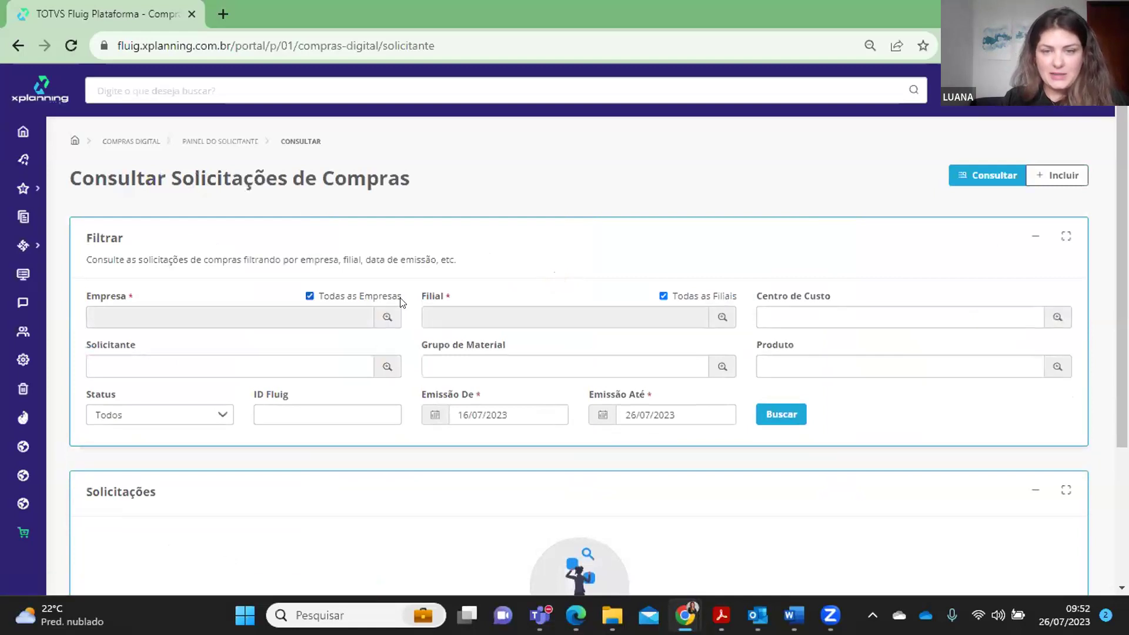
{"action": "left_click", "coordinate": [782, 414]}
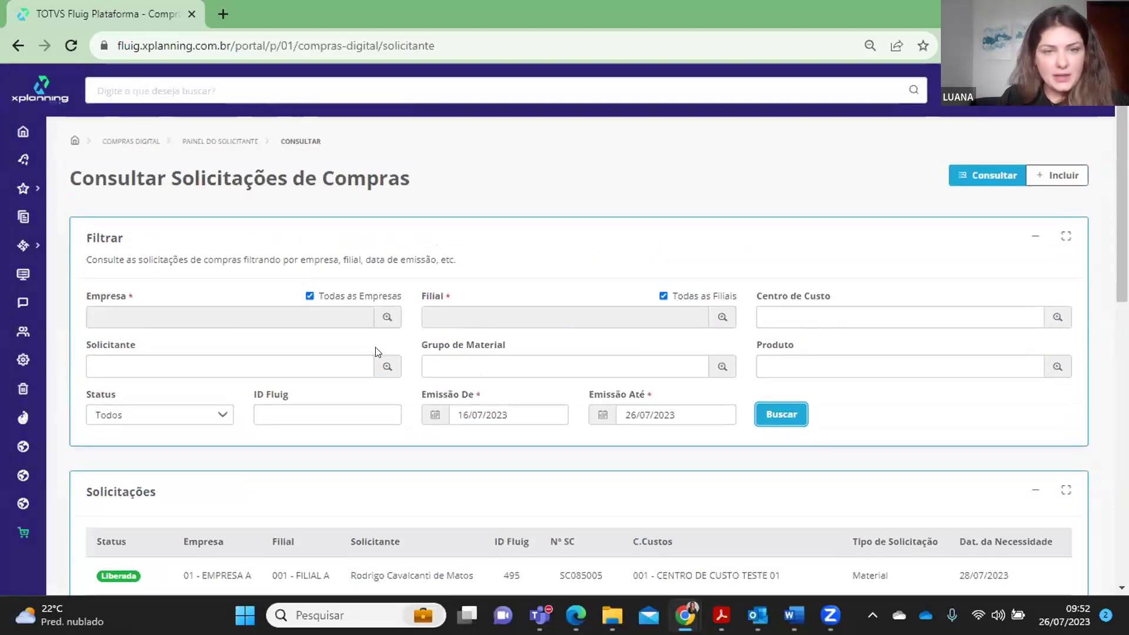
{"action": "scroll", "coordinate": [377, 352], "scroll_direction": "down", "scroll_amount": 2}
{"action": "scroll", "coordinate": [504, 336], "scroll_direction": "down", "scroll_amount": 6}
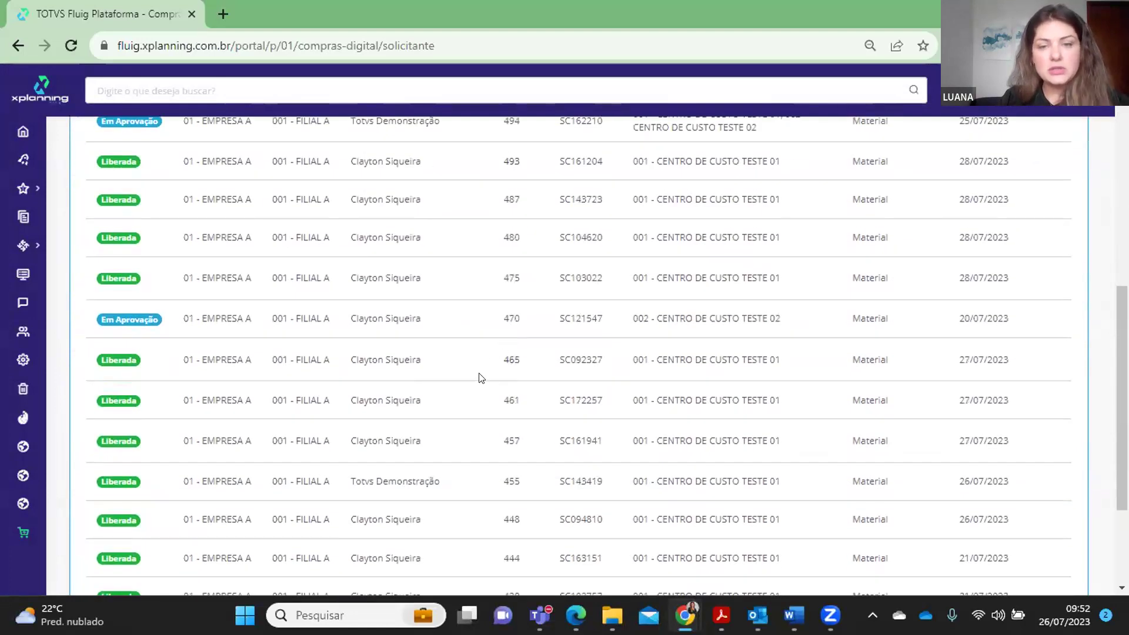
{"action": "scroll", "coordinate": [479, 378], "scroll_direction": "down", "scroll_amount": 2}
{"action": "scroll", "coordinate": [480, 379], "scroll_direction": "up", "scroll_amount": 5}
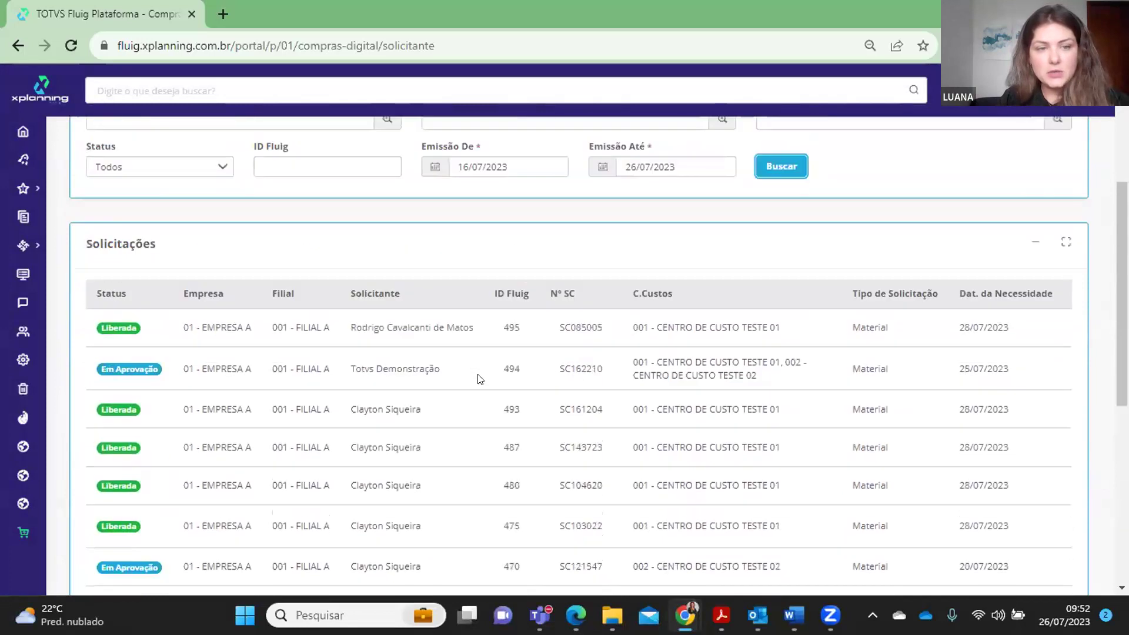
{"action": "scroll", "coordinate": [121, 321], "scroll_direction": "down", "scroll_amount": 3}
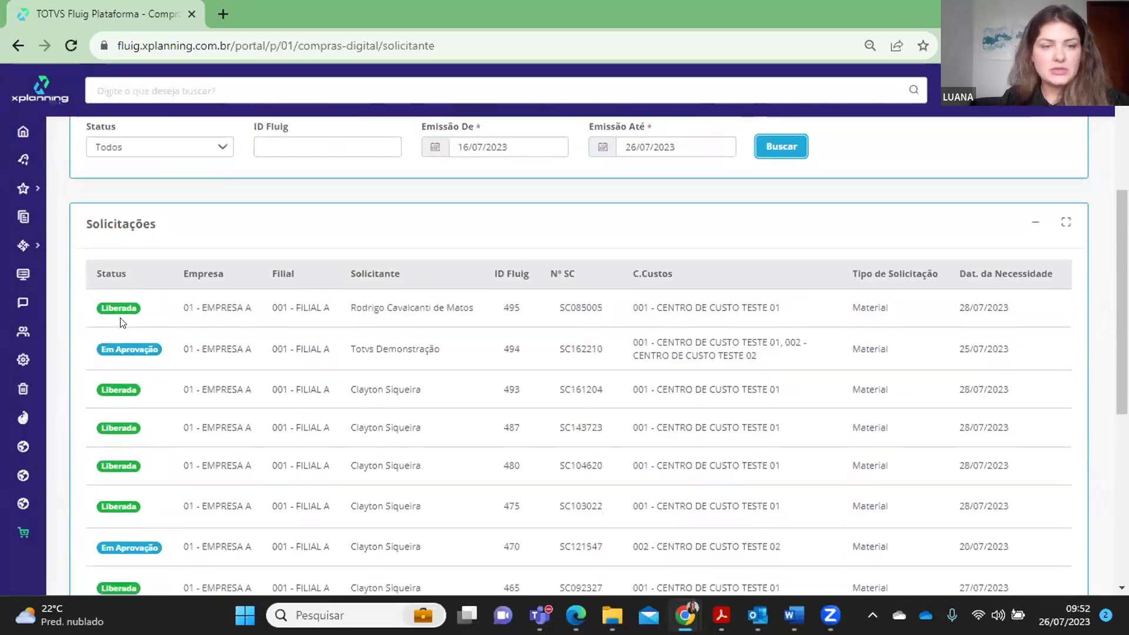
{"action": "scroll", "coordinate": [121, 337], "scroll_direction": "down", "scroll_amount": 2}
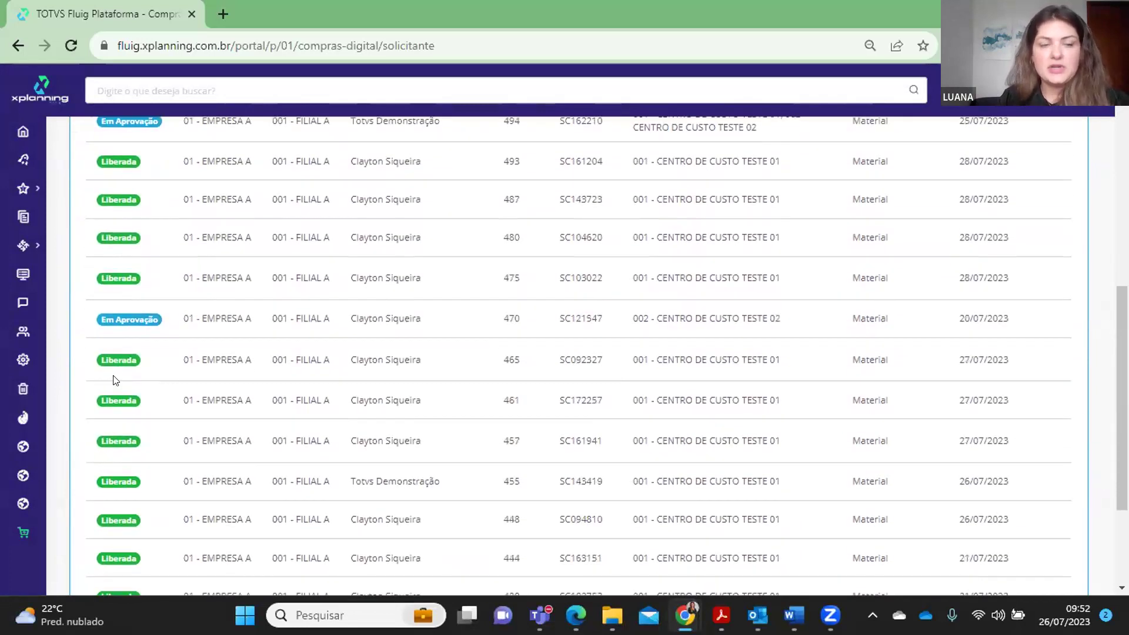
{"action": "scroll", "coordinate": [120, 379], "scroll_direction": "down", "scroll_amount": 3}
{"action": "left_click_drag", "start_coordinate": [163, 453], "coordinate": [355, 477]}
{"action": "scroll", "coordinate": [1091, 244], "scroll_direction": "up", "scroll_amount": 7}
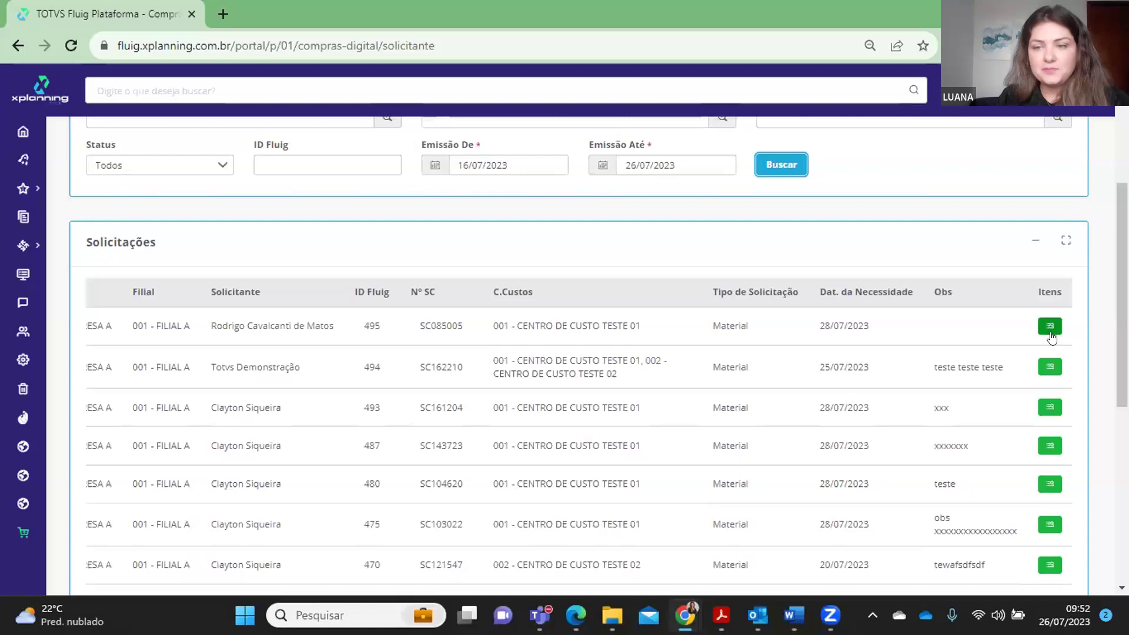
Review request 494's items and the status history of both items
{"action": "left_click", "coordinate": [1051, 367]}
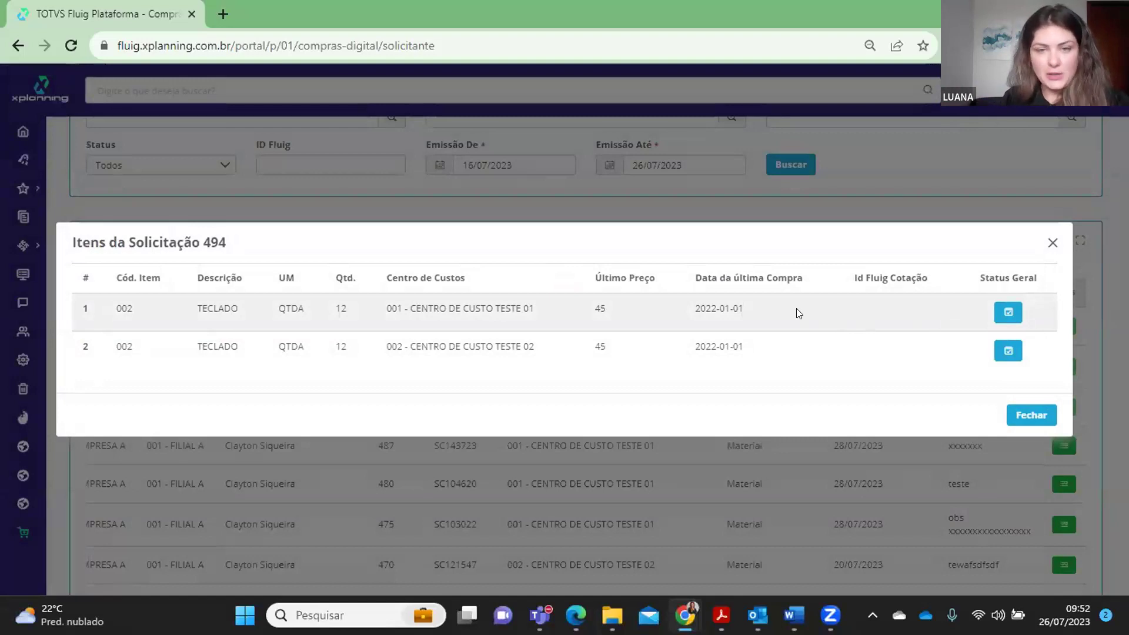
{"action": "left_click", "coordinate": [995, 306]}
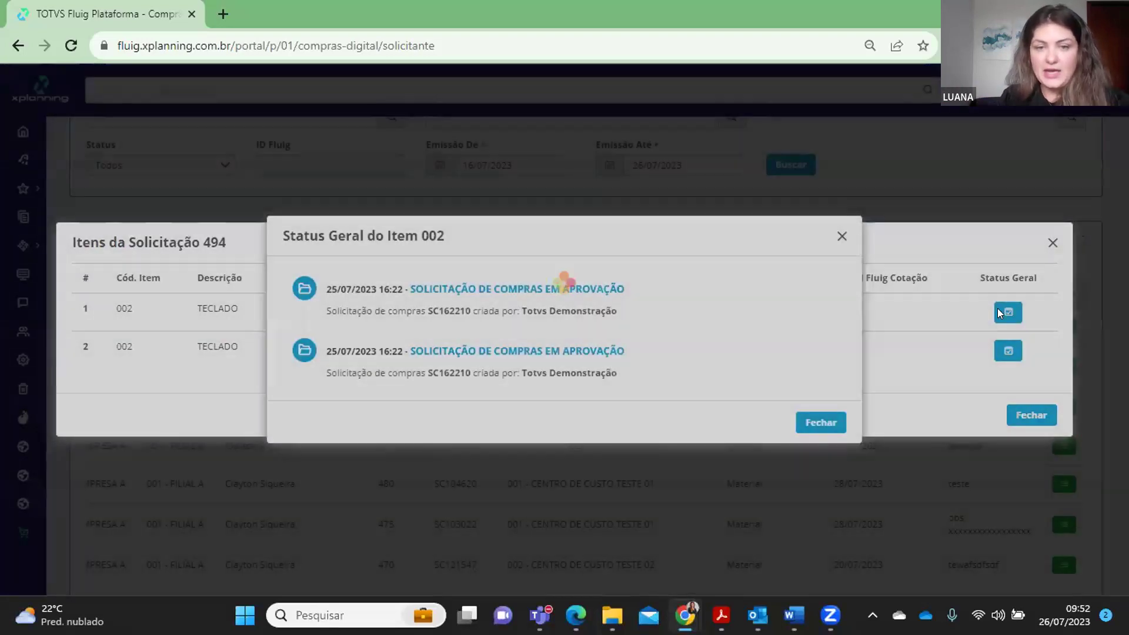
{"action": "left_click", "coordinate": [841, 237]}
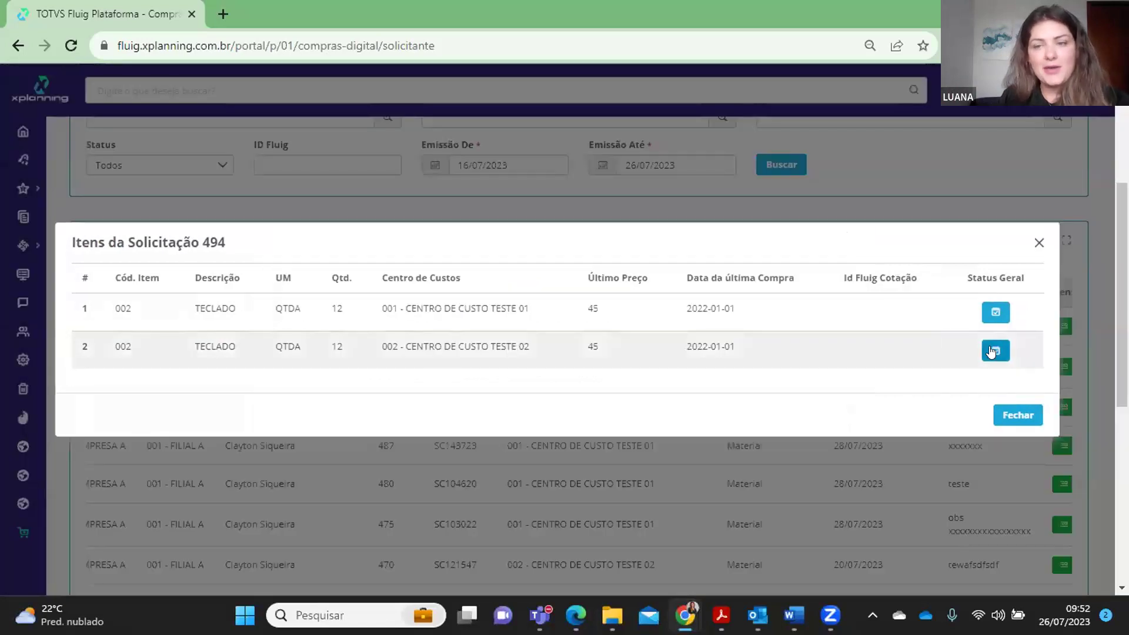
{"action": "left_click", "coordinate": [994, 351]}
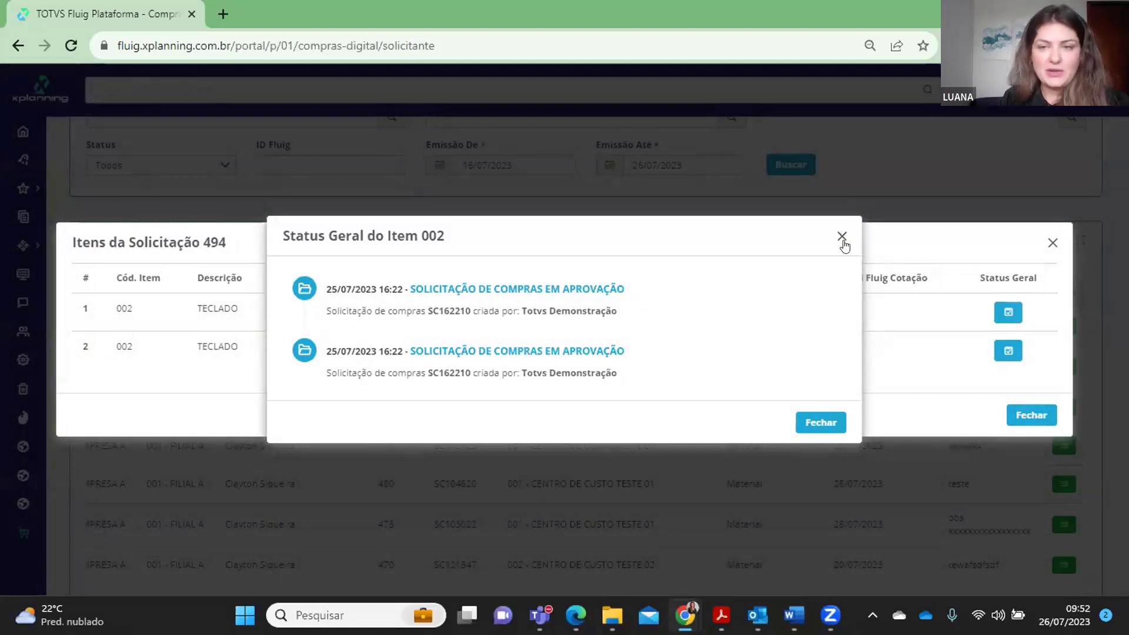
{"action": "left_click", "coordinate": [922, 253]}
{"action": "left_click", "coordinate": [1036, 245]}
Review request 438's items (2 MOUSE, 1 TECLADO, quotation 439) and item 001's history
{"action": "scroll", "coordinate": [1023, 462], "scroll_direction": "down", "scroll_amount": 2}
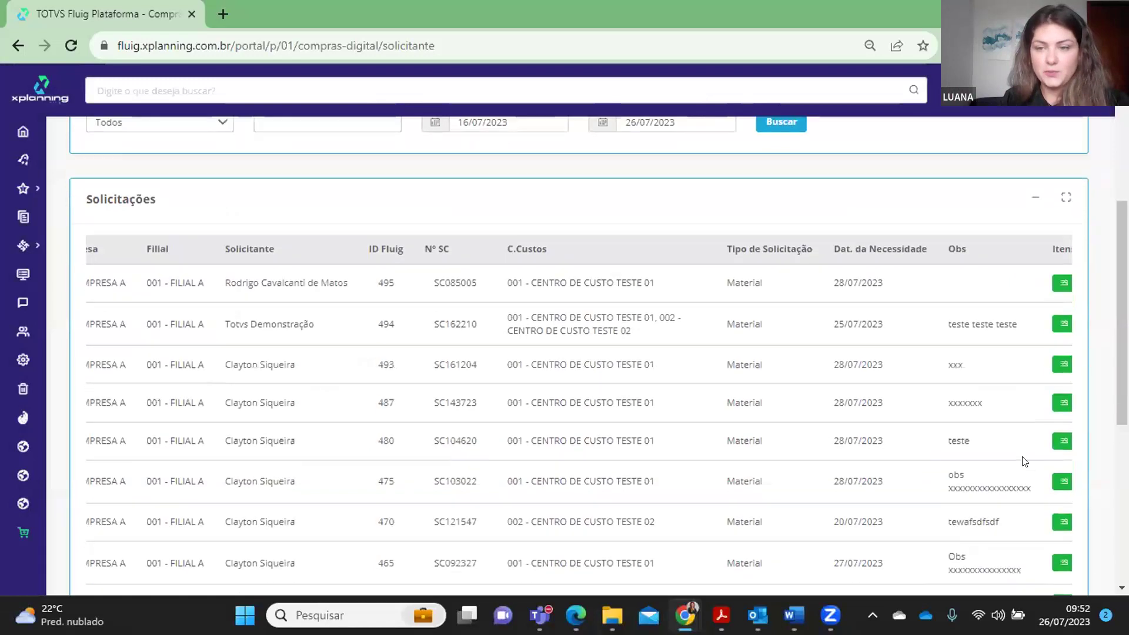
{"action": "scroll", "coordinate": [1023, 461], "scroll_direction": "down", "scroll_amount": 6}
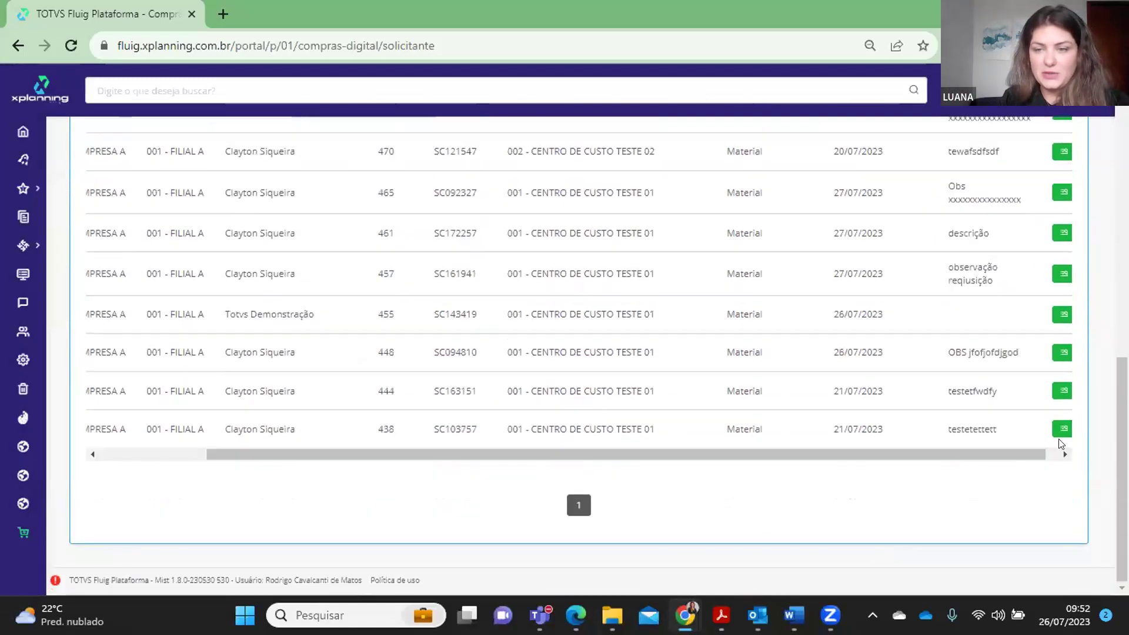
{"action": "left_click", "coordinate": [1061, 429]}
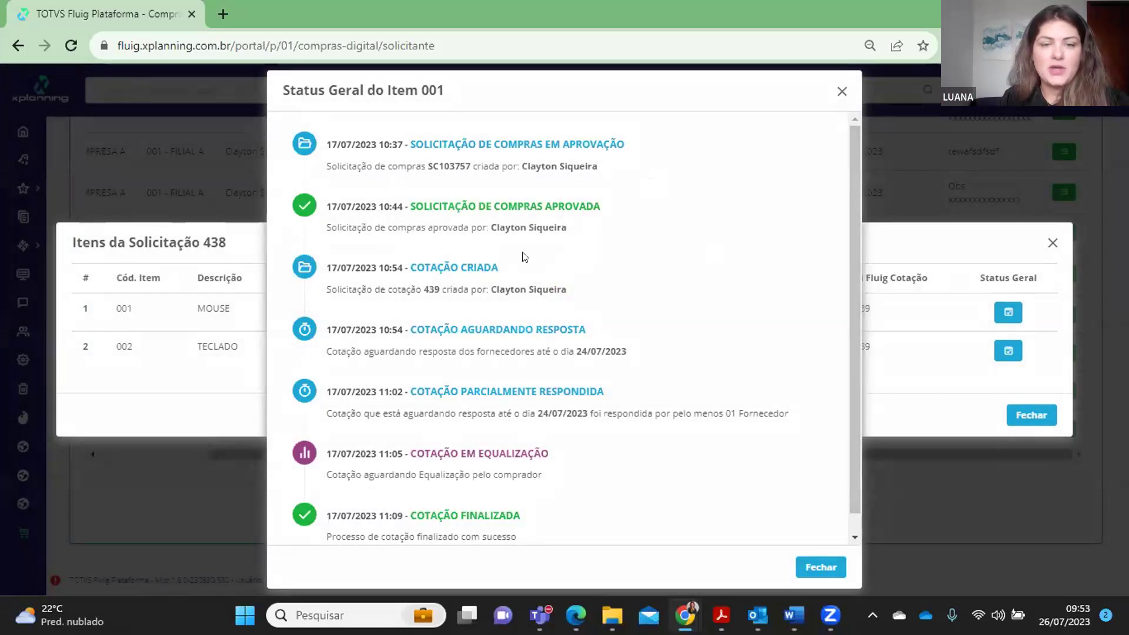
{"action": "scroll", "coordinate": [499, 352], "scroll_direction": "down", "scroll_amount": 1}
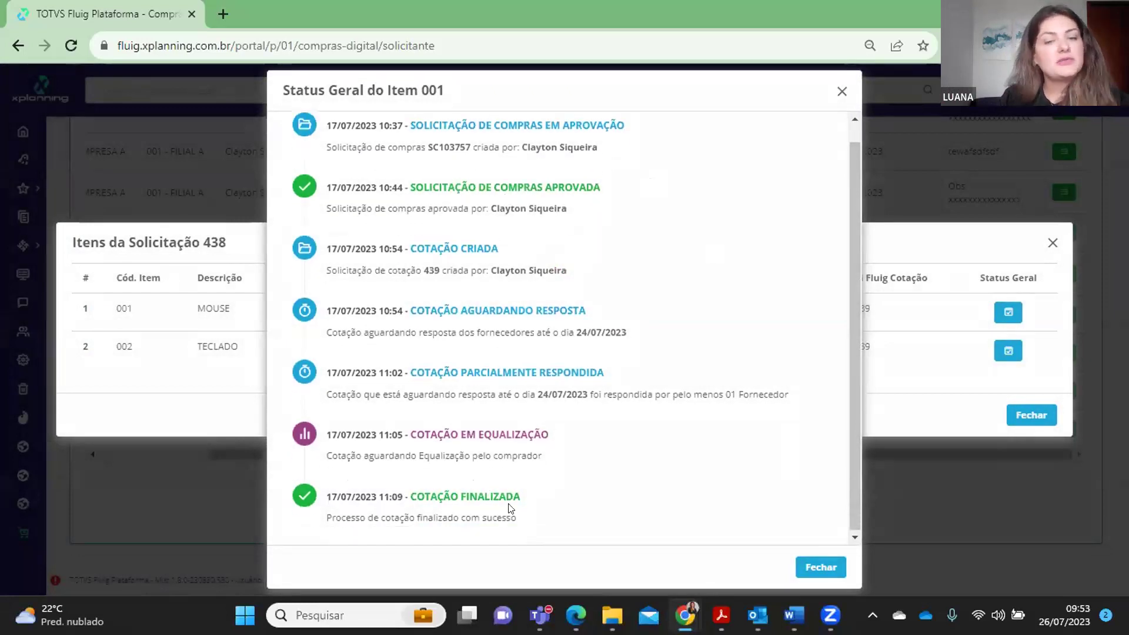
{"action": "scroll", "coordinate": [647, 306], "scroll_direction": "up", "scroll_amount": 1}
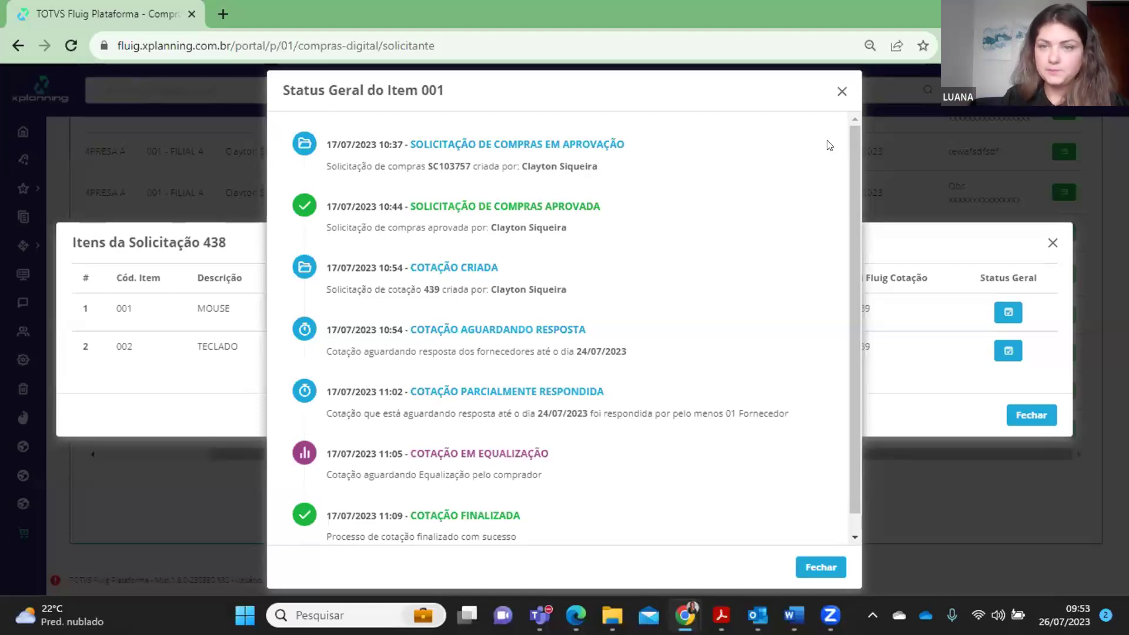
{"action": "left_click", "coordinate": [842, 91]}
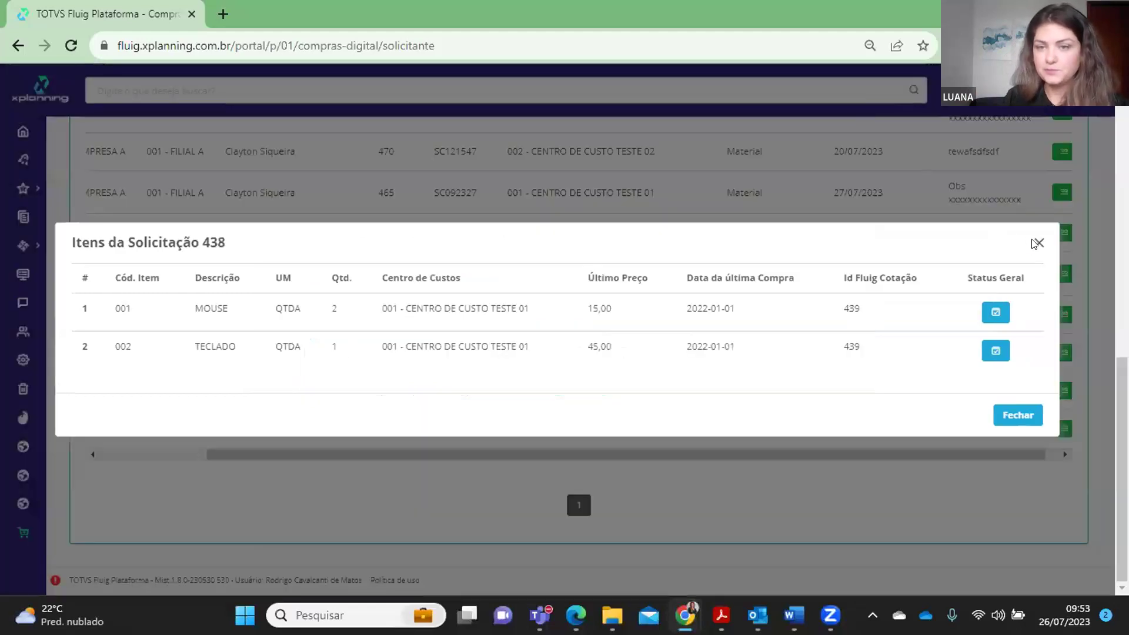
{"action": "left_click", "coordinate": [1038, 243]}
Preview the new purchase request form, then return to the Compras Digital home page
{"action": "scroll", "coordinate": [642, 268], "scroll_direction": "up", "scroll_amount": 10}
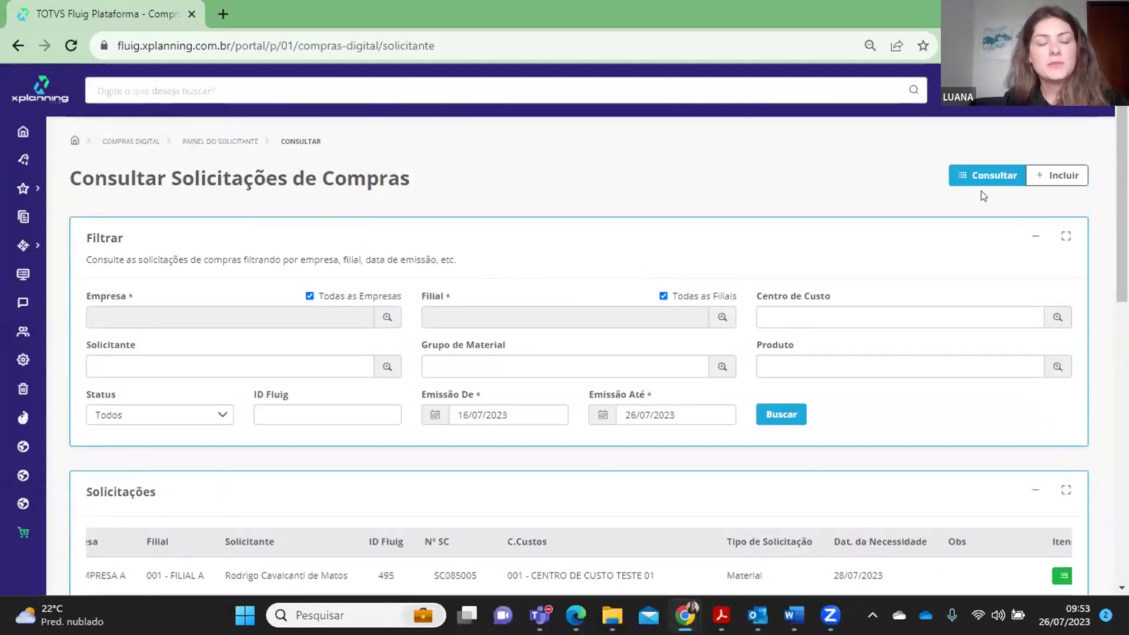
{"action": "left_click", "coordinate": [1061, 176]}
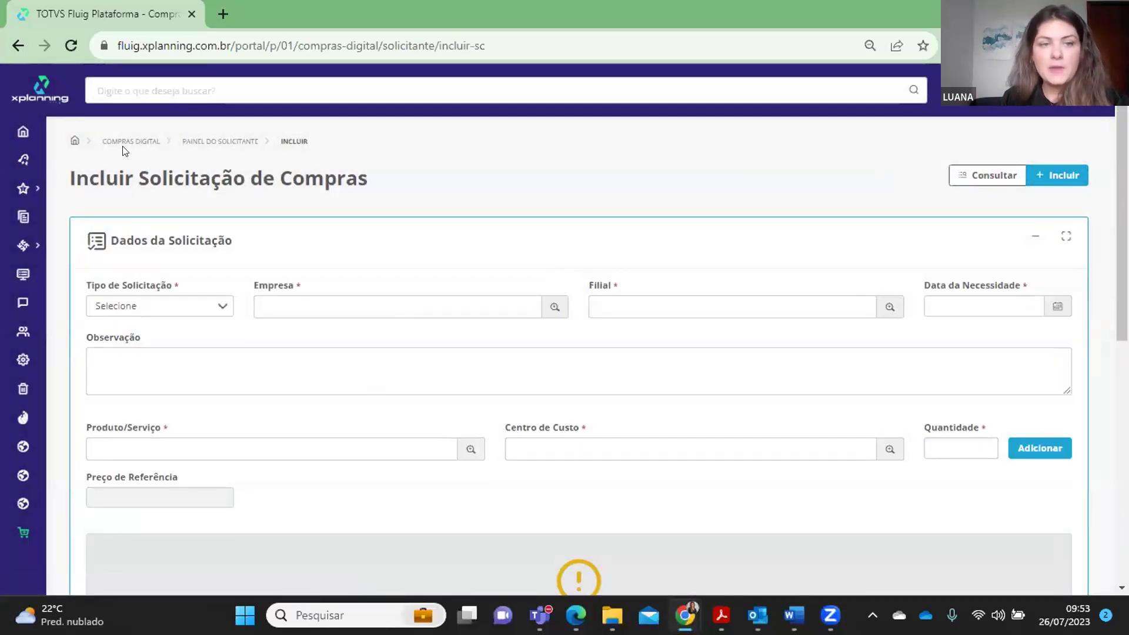
{"action": "left_click", "coordinate": [121, 143]}
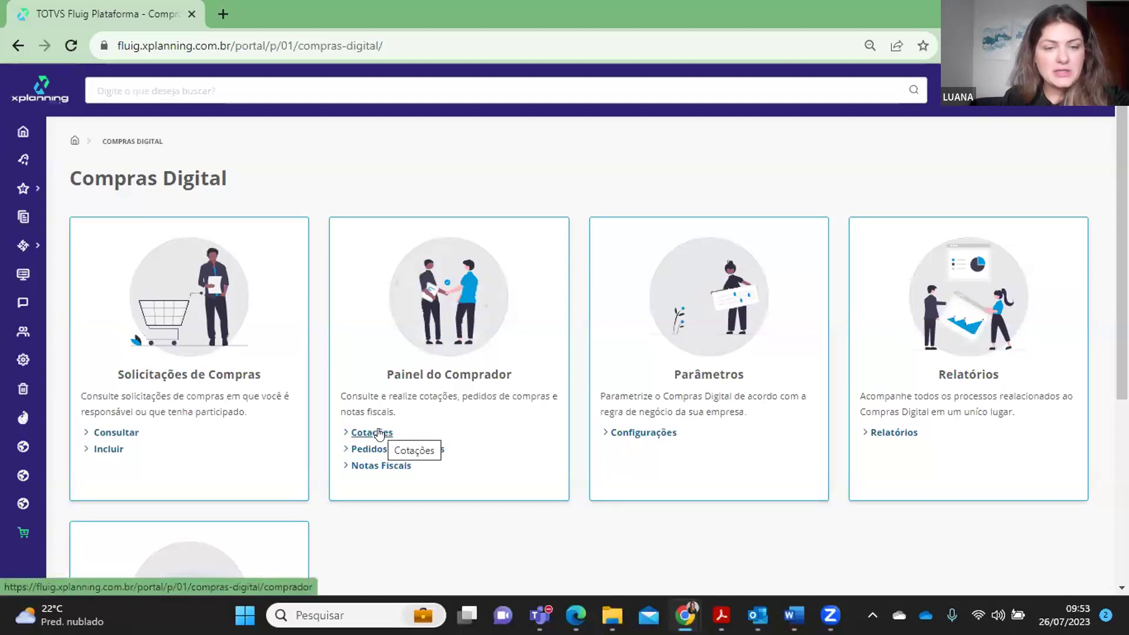
Search quotations for company 01 - EMPRESA A across all branches
{"action": "left_click", "coordinate": [381, 433]}
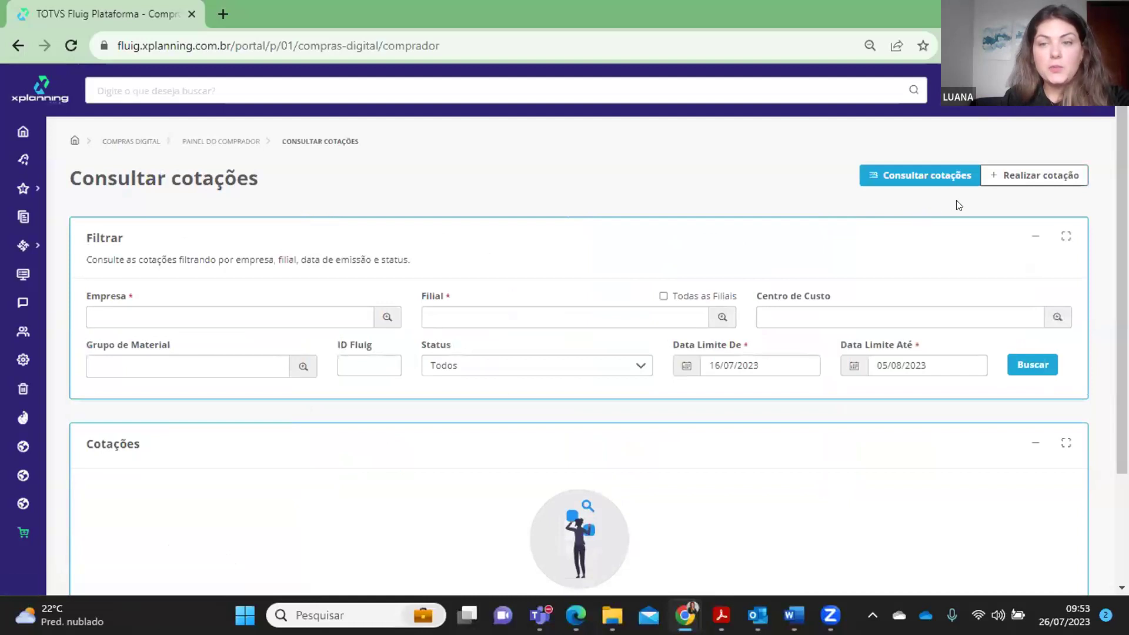
{"action": "left_click", "coordinate": [385, 318]}
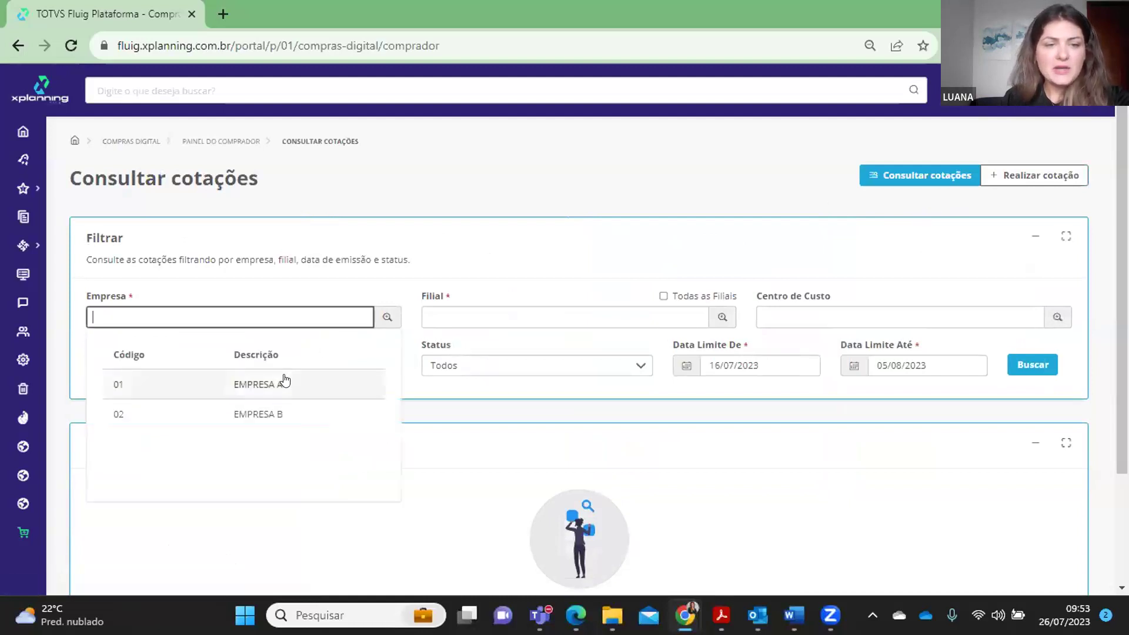
{"action": "left_click", "coordinate": [282, 379]}
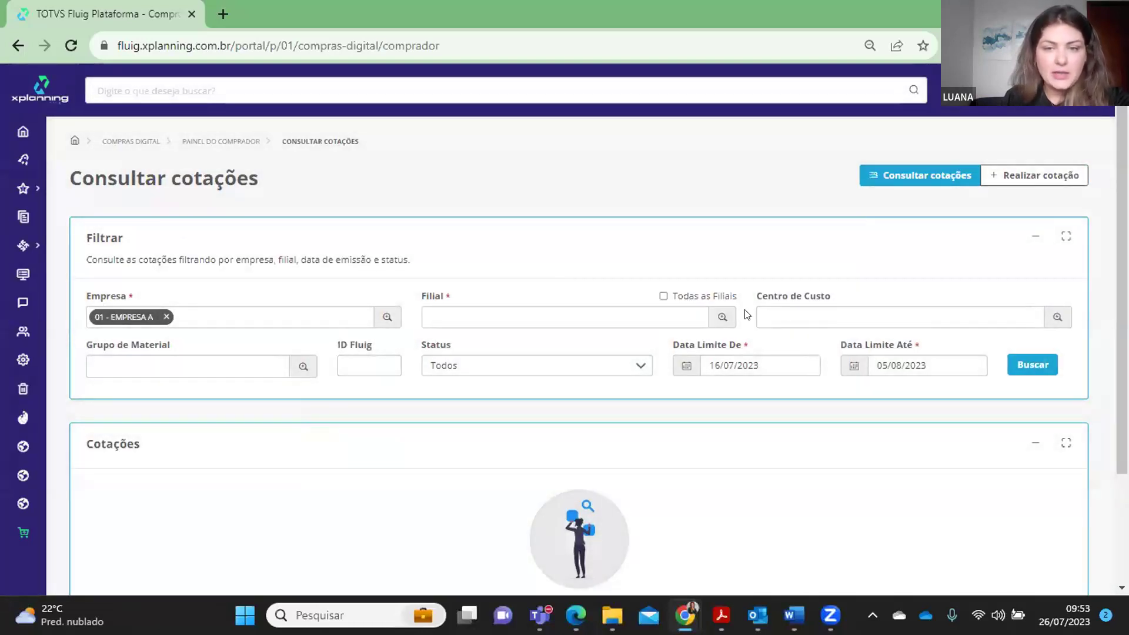
{"action": "left_click", "coordinate": [663, 296]}
{"action": "left_click", "coordinate": [1032, 364]}
Browse the quotation results and move to page 2 of the list
{"action": "scroll", "coordinate": [879, 348], "scroll_direction": "down", "scroll_amount": 4}
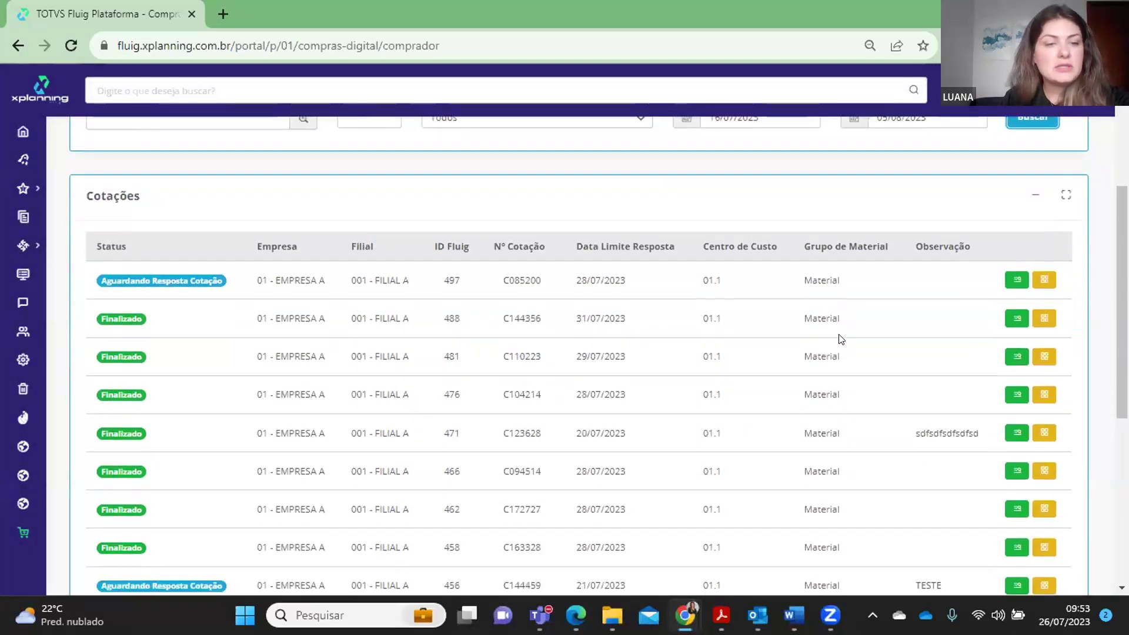
{"action": "scroll", "coordinate": [840, 339], "scroll_direction": "down", "scroll_amount": 6}
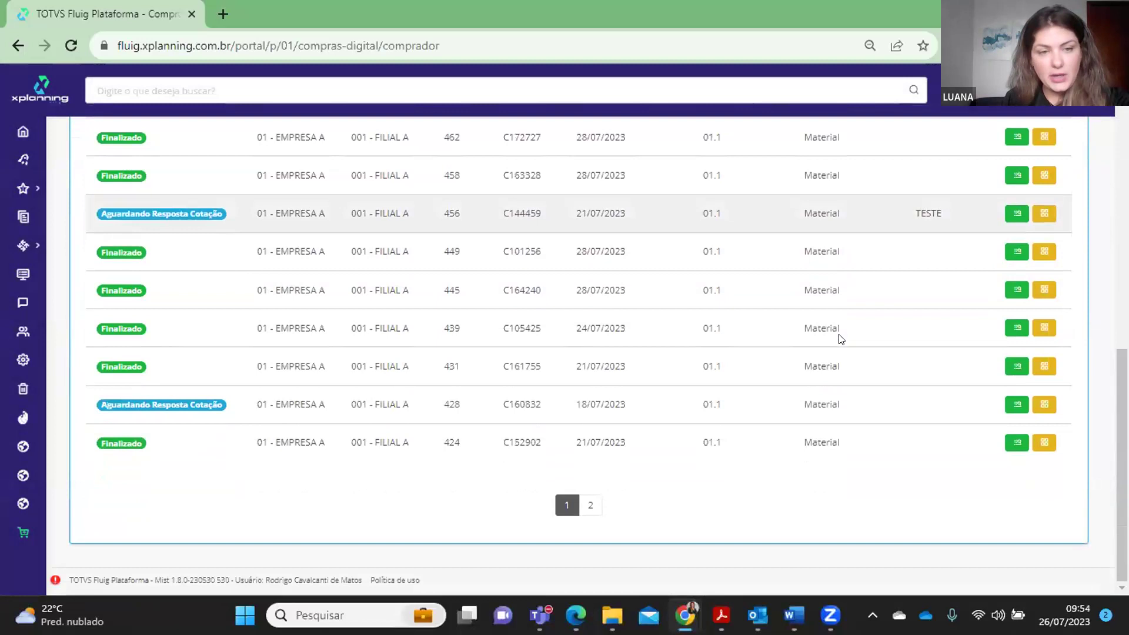
{"action": "scroll", "coordinate": [206, 254], "scroll_direction": "up", "scroll_amount": 5}
{"action": "scroll", "coordinate": [167, 434], "scroll_direction": "down", "scroll_amount": 1}
{"action": "scroll", "coordinate": [167, 434], "scroll_direction": "up", "scroll_amount": 2}
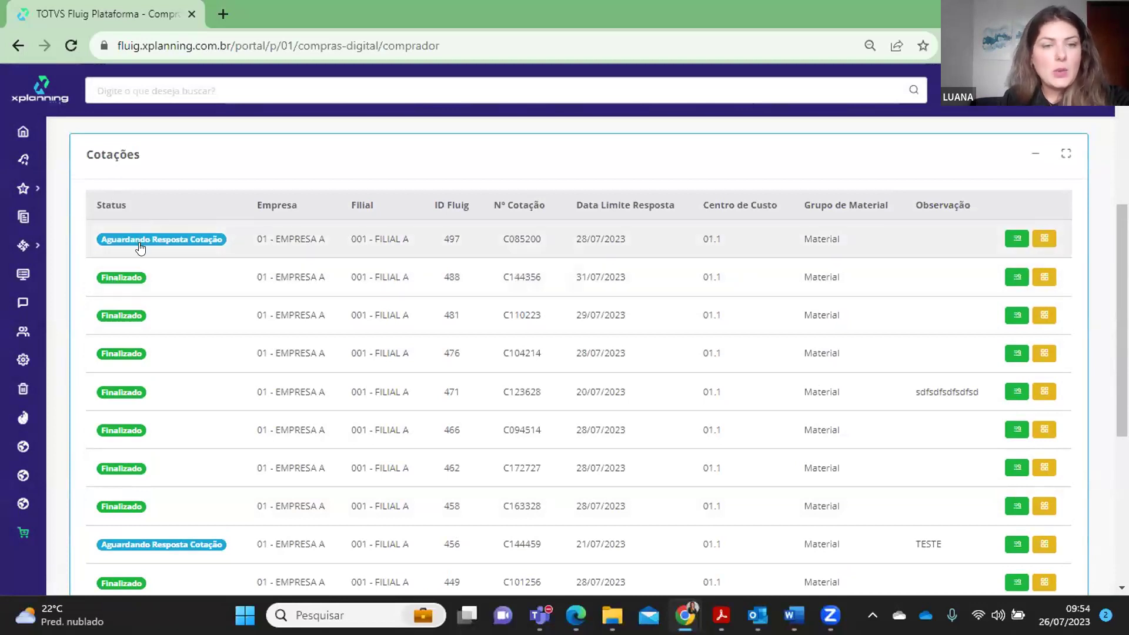
{"action": "scroll", "coordinate": [140, 247], "scroll_direction": "down", "scroll_amount": 5}
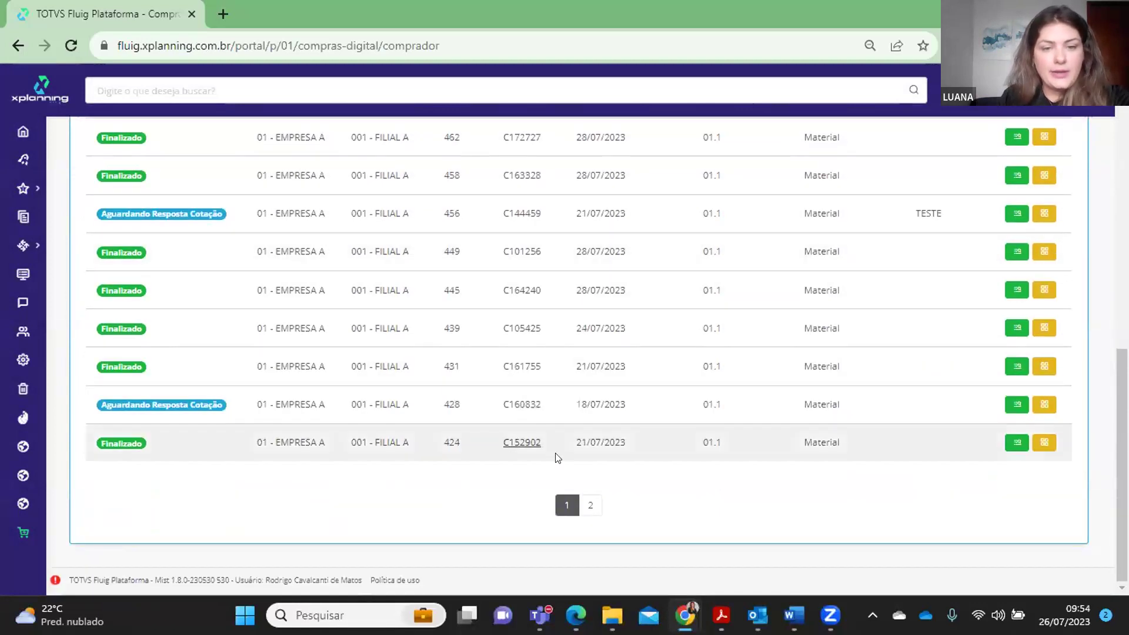
{"action": "left_click", "coordinate": [585, 498]}
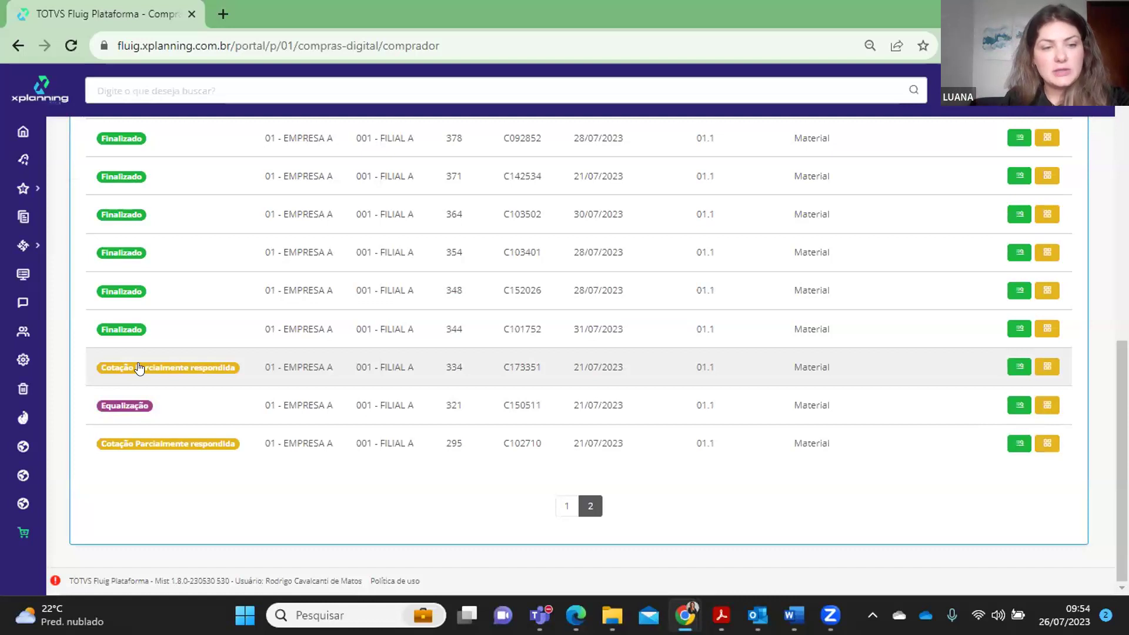
{"action": "left_click", "coordinate": [1045, 442]}
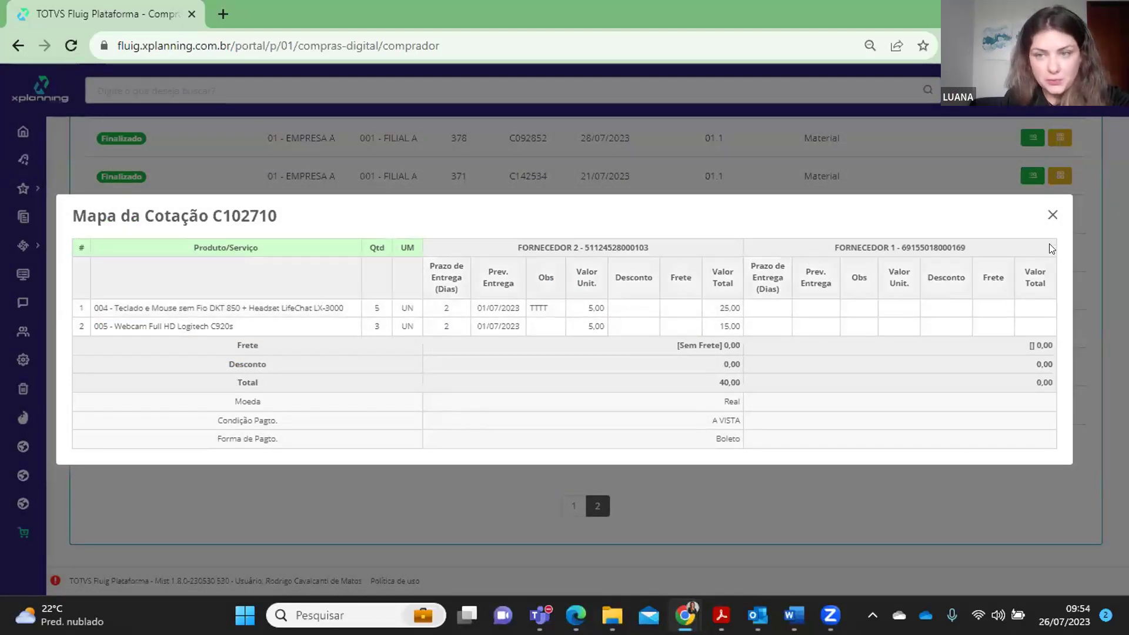
{"action": "left_click", "coordinate": [1052, 215]}
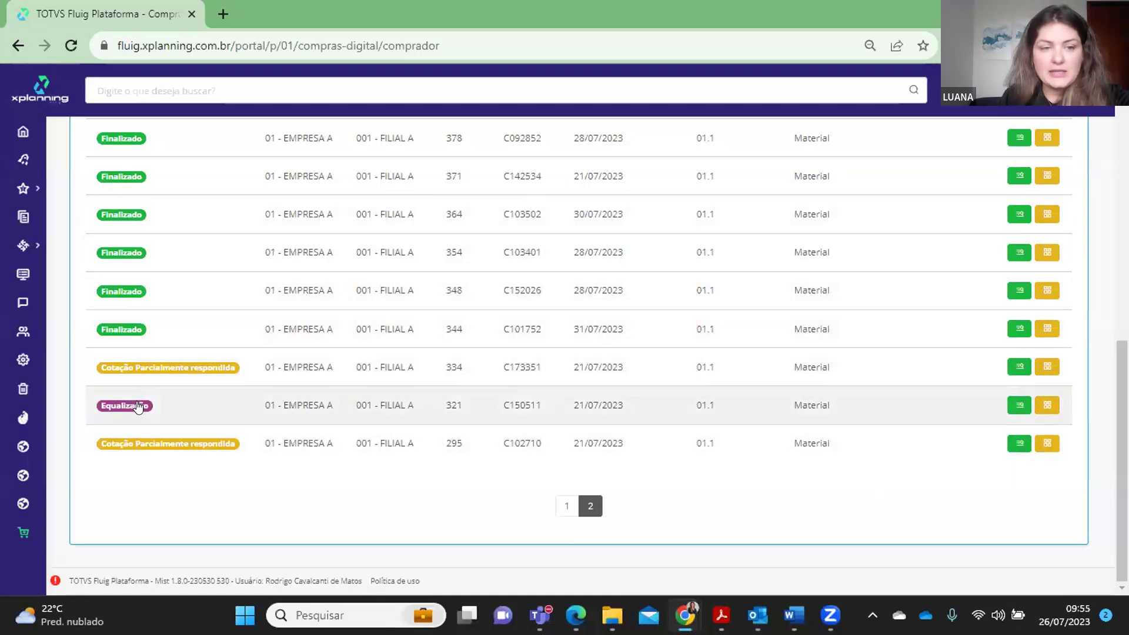
{"action": "left_click", "coordinate": [1046, 405]}
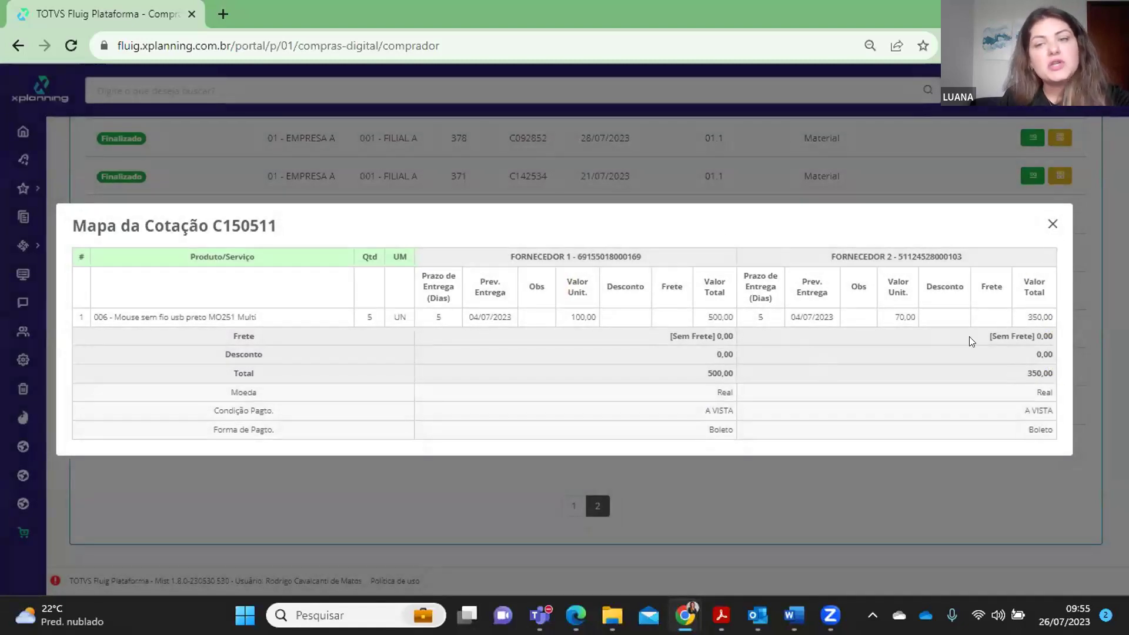
{"action": "left_click", "coordinate": [1053, 224]}
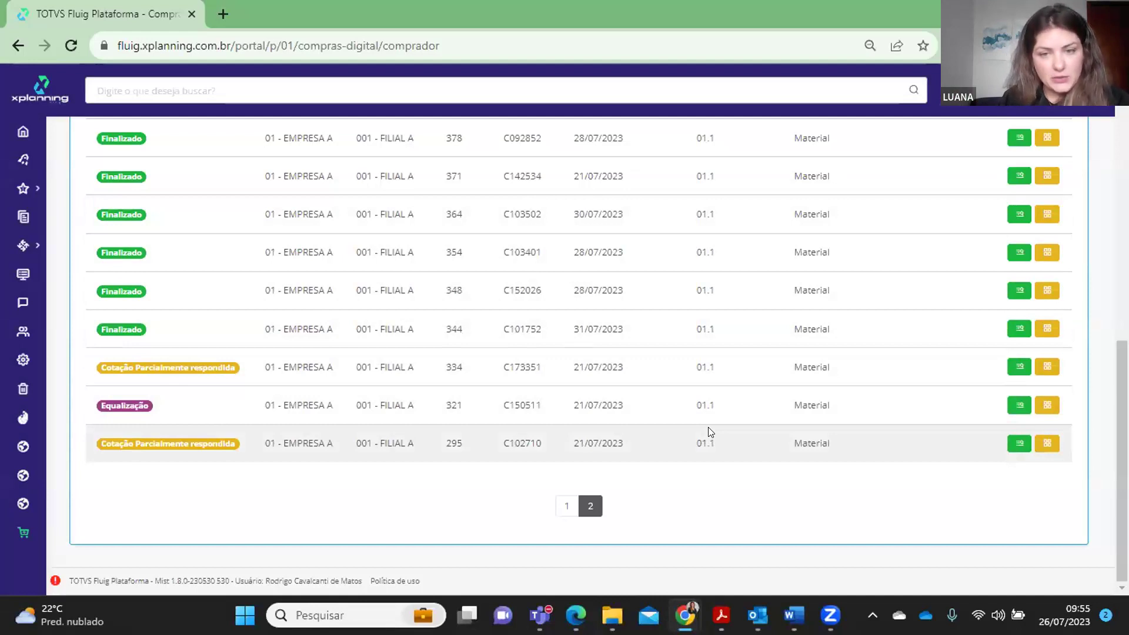
{"action": "scroll", "coordinate": [718, 433], "scroll_direction": "up", "scroll_amount": 10}
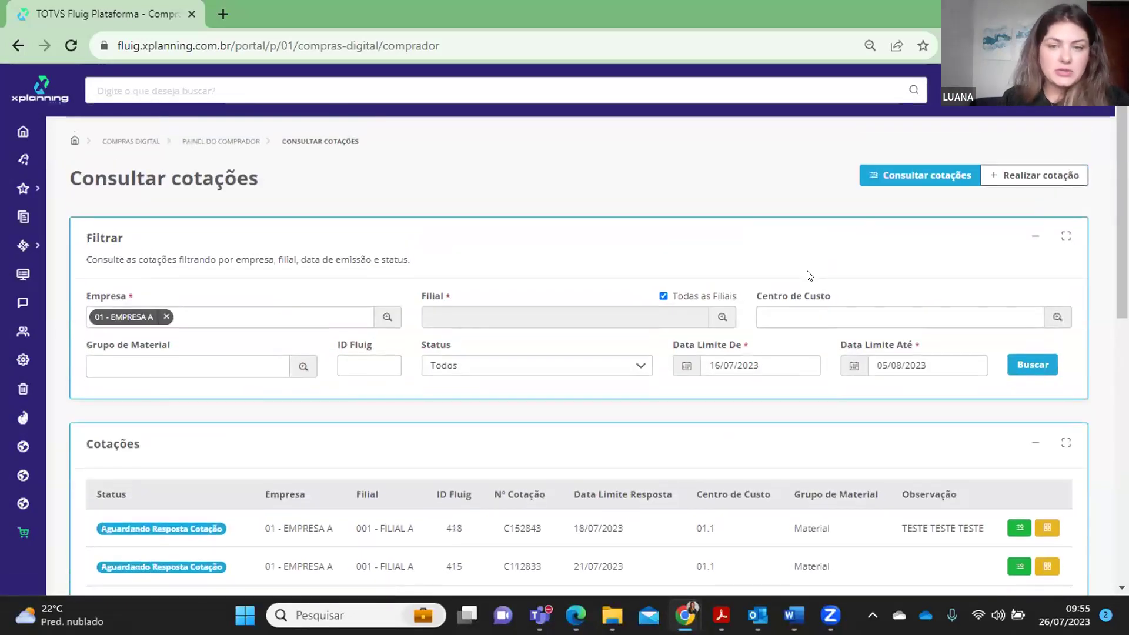
On Realizar cotação, search requisitions for 01 - EMPRESA A across all branches
{"action": "scroll", "coordinate": [808, 274], "scroll_direction": "down", "scroll_amount": 1}
{"action": "scroll", "coordinate": [823, 265], "scroll_direction": "up", "scroll_amount": 1}
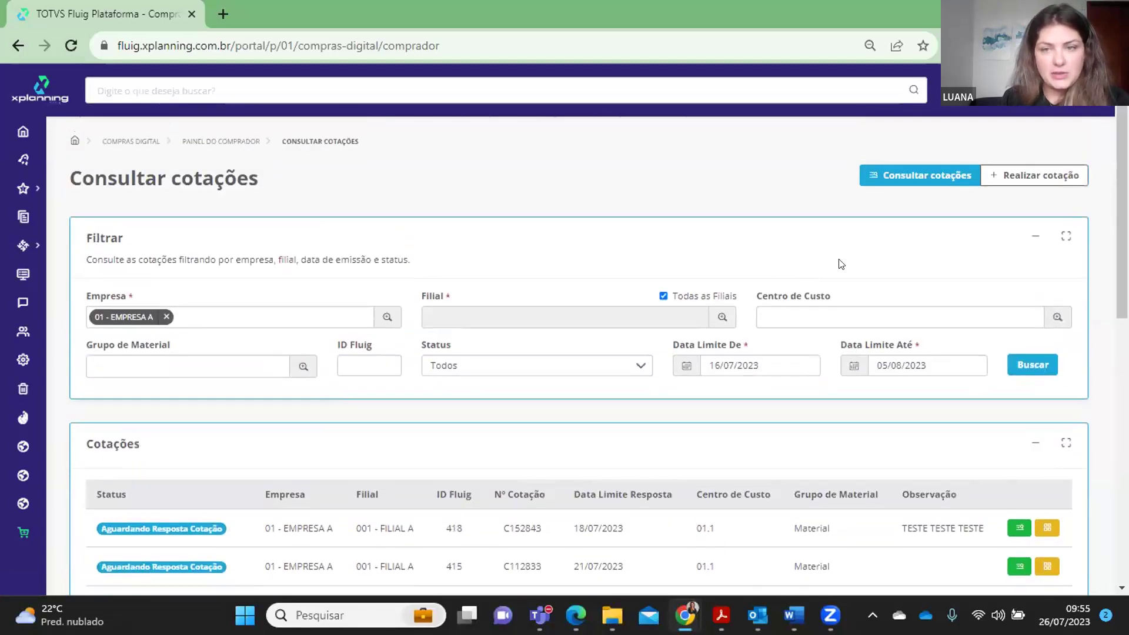
{"action": "left_click", "coordinate": [1062, 179]}
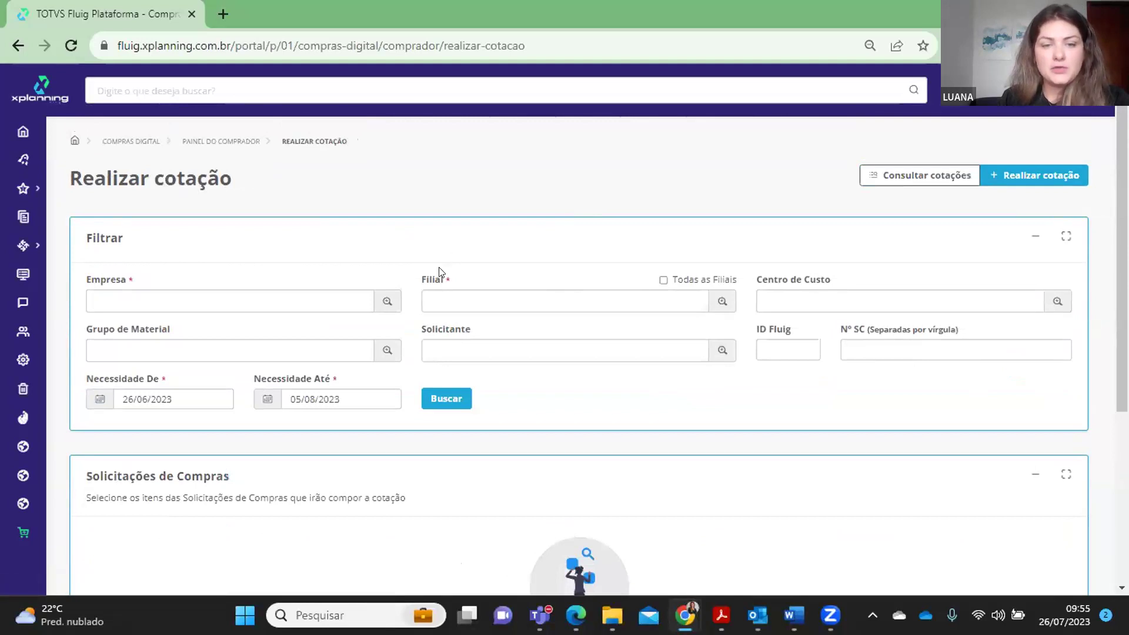
{"action": "left_click", "coordinate": [371, 301]}
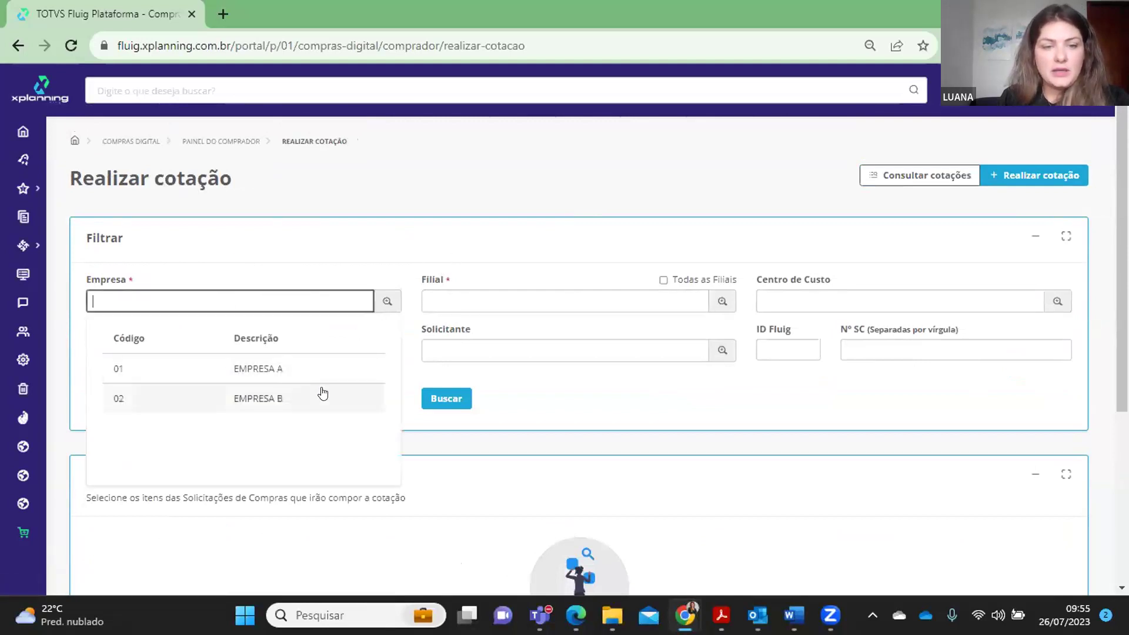
{"action": "left_click", "coordinate": [313, 369]}
{"action": "left_click", "coordinate": [683, 280]}
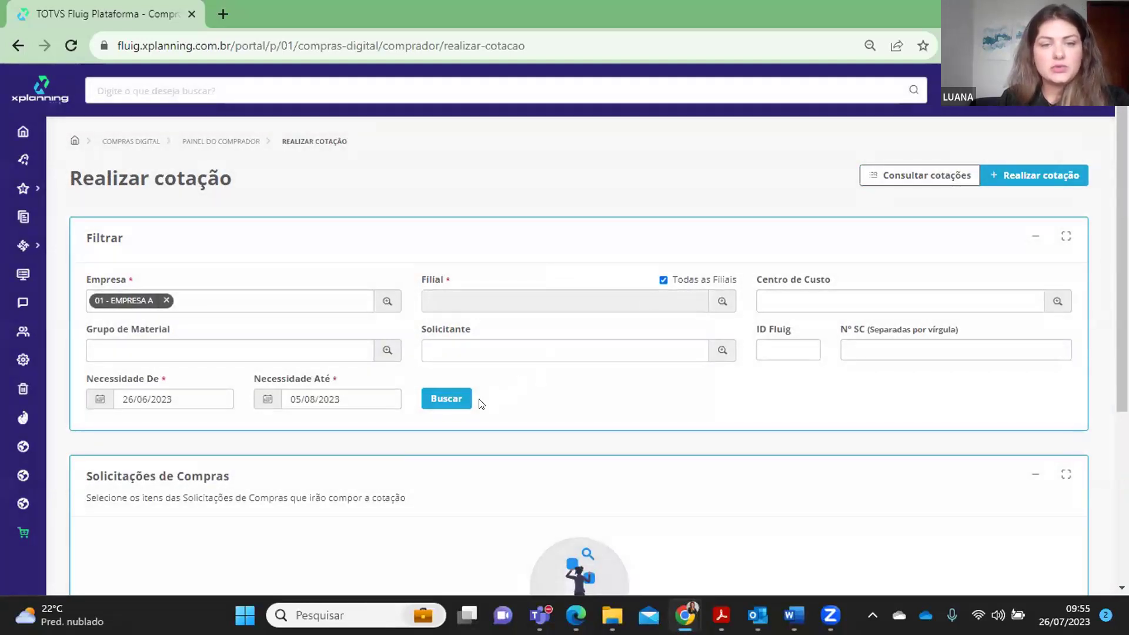
{"action": "left_click", "coordinate": [455, 397]}
Browse the released request items, then return to the Compras Digital home page
{"action": "scroll", "coordinate": [731, 345], "scroll_direction": "down", "scroll_amount": 8}
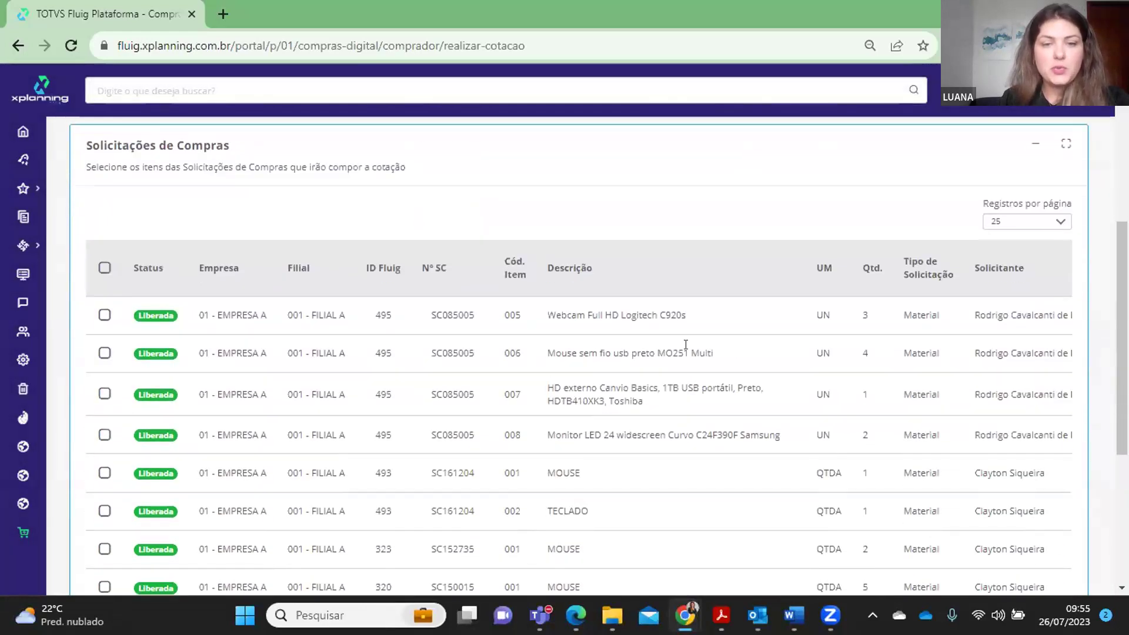
{"action": "scroll", "coordinate": [419, 296], "scroll_direction": "down", "scroll_amount": 2}
{"action": "scroll", "coordinate": [420, 298], "scroll_direction": "up", "scroll_amount": 4}
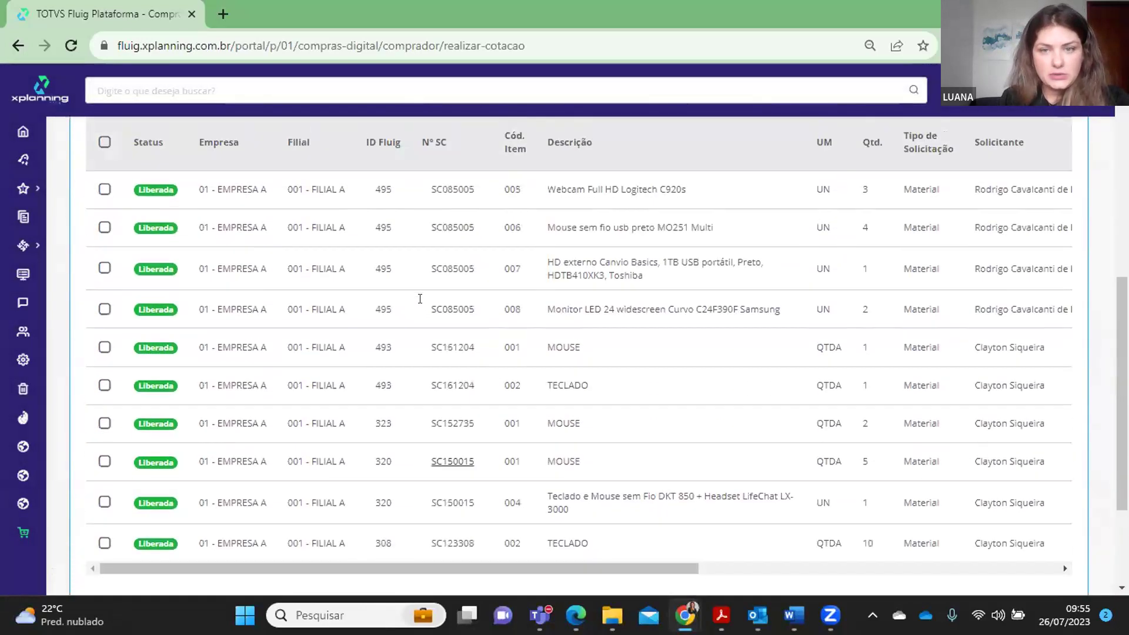
{"action": "scroll", "coordinate": [421, 300], "scroll_direction": "up", "scroll_amount": 7}
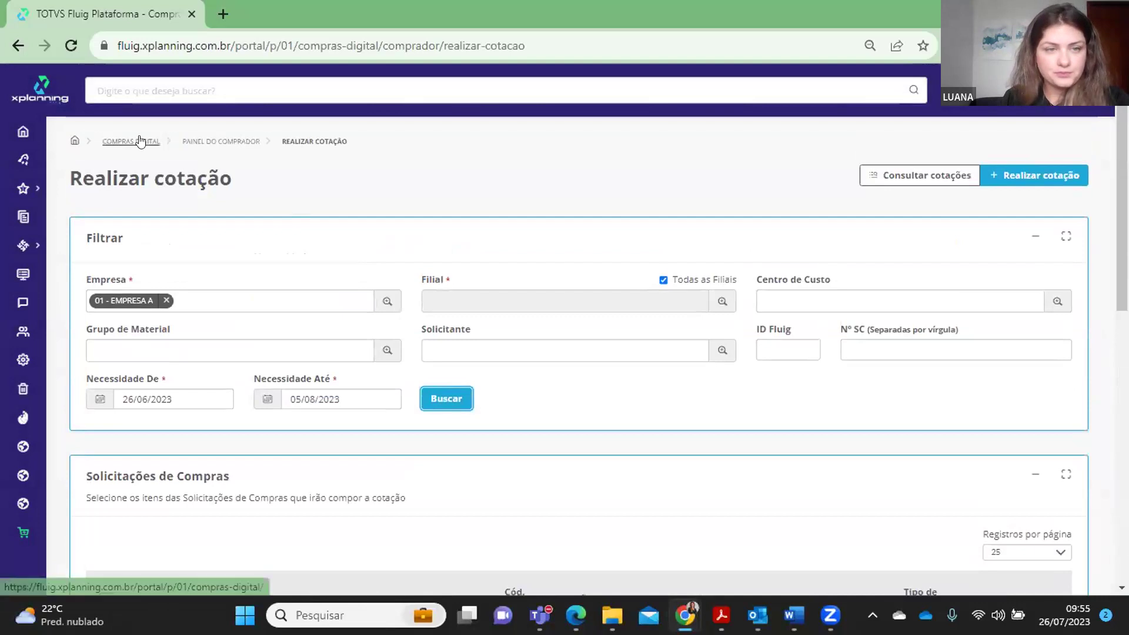
{"action": "left_click", "coordinate": [122, 140]}
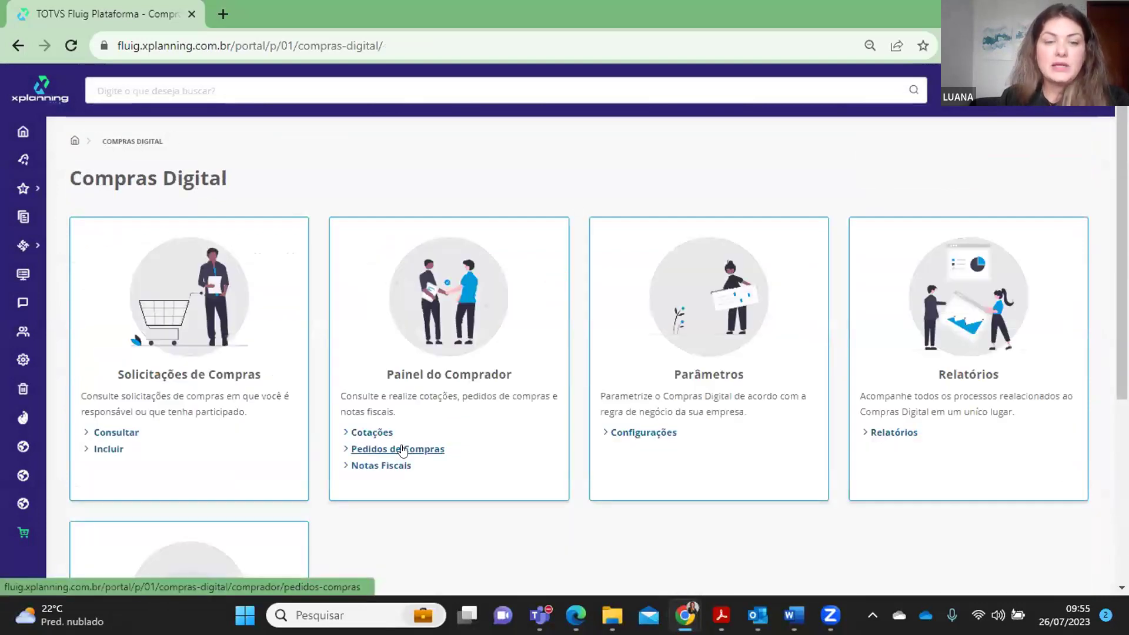
Search purchase orders for company EMPRESA A and branch 001 - FILIAL A
{"action": "left_click", "coordinate": [418, 449]}
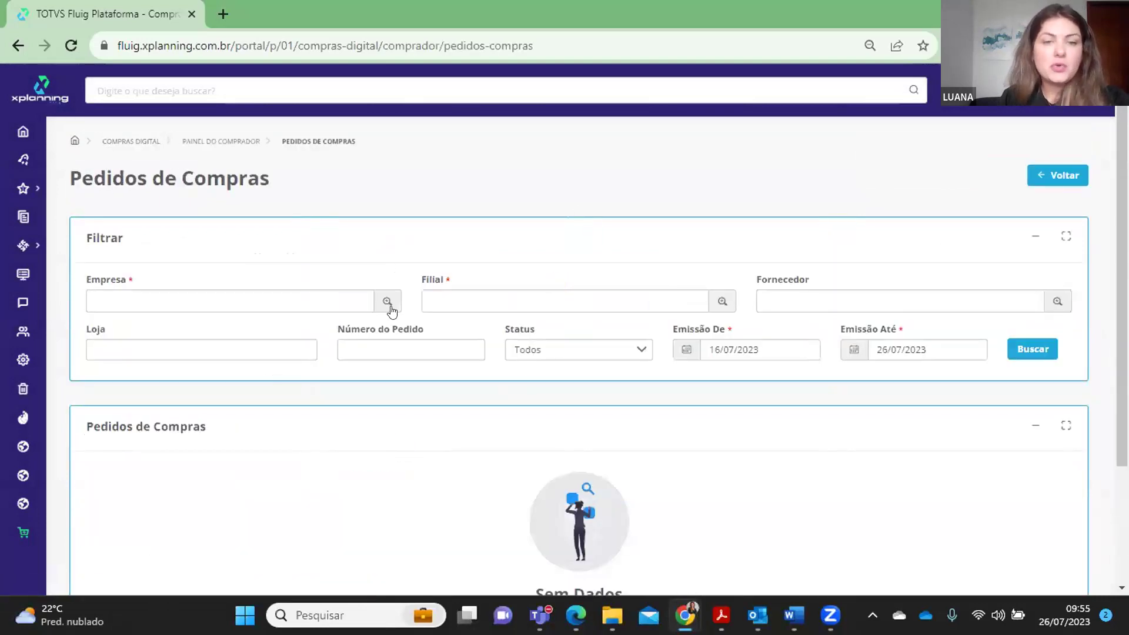
{"action": "left_click", "coordinate": [387, 303]}
{"action": "left_click", "coordinate": [259, 368]}
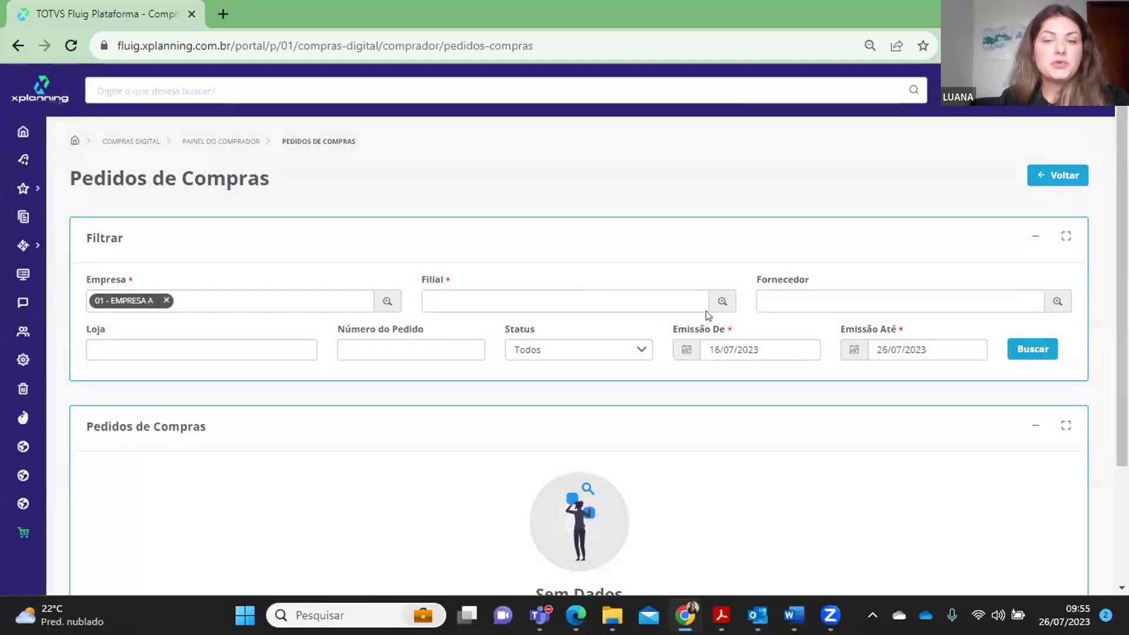
{"action": "left_click", "coordinate": [713, 311]}
{"action": "left_click", "coordinate": [624, 365]}
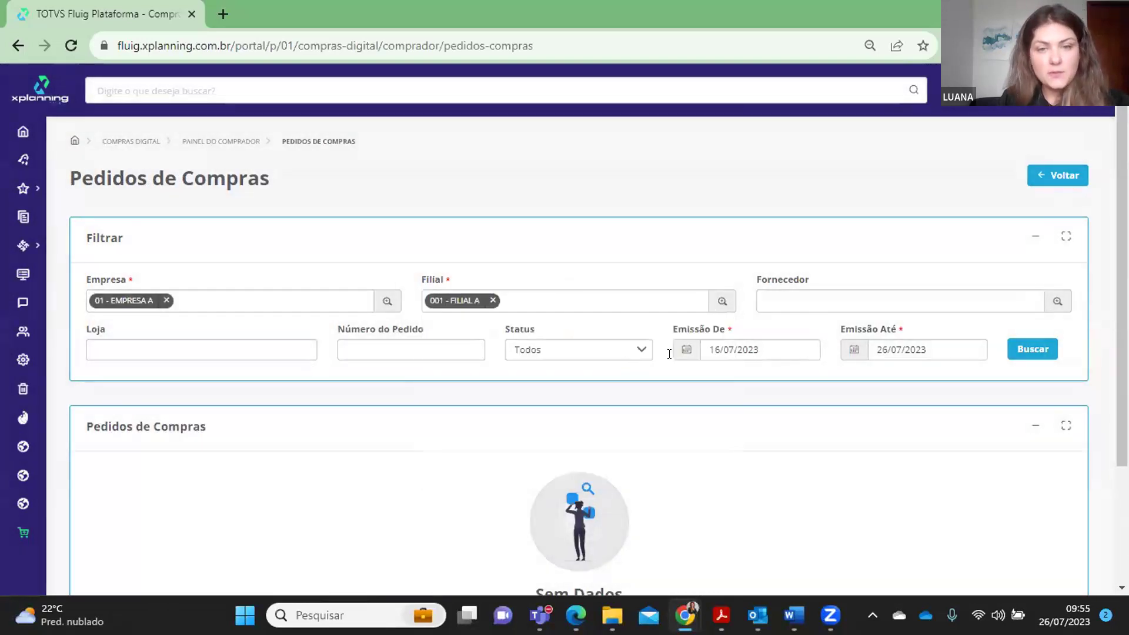
{"action": "left_click", "coordinate": [1037, 363]}
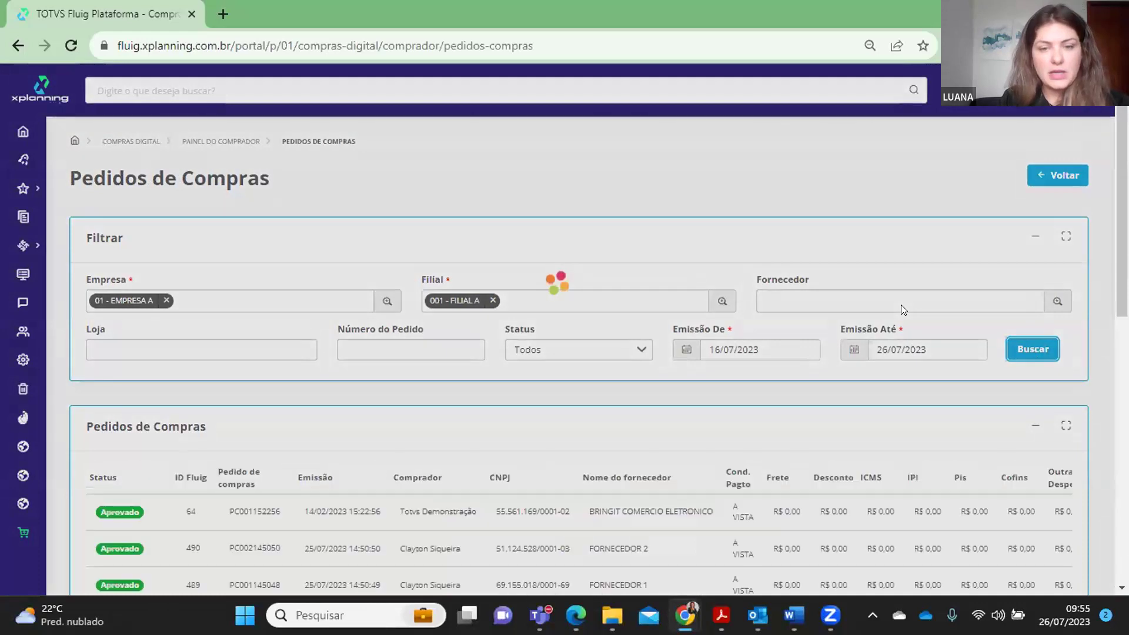
Browse the purchase-order table across its columns, then return to the Compras Digital overview
{"action": "scroll", "coordinate": [901, 305], "scroll_direction": "down", "scroll_amount": 2}
{"action": "scroll", "coordinate": [904, 309], "scroll_direction": "down", "scroll_amount": 1}
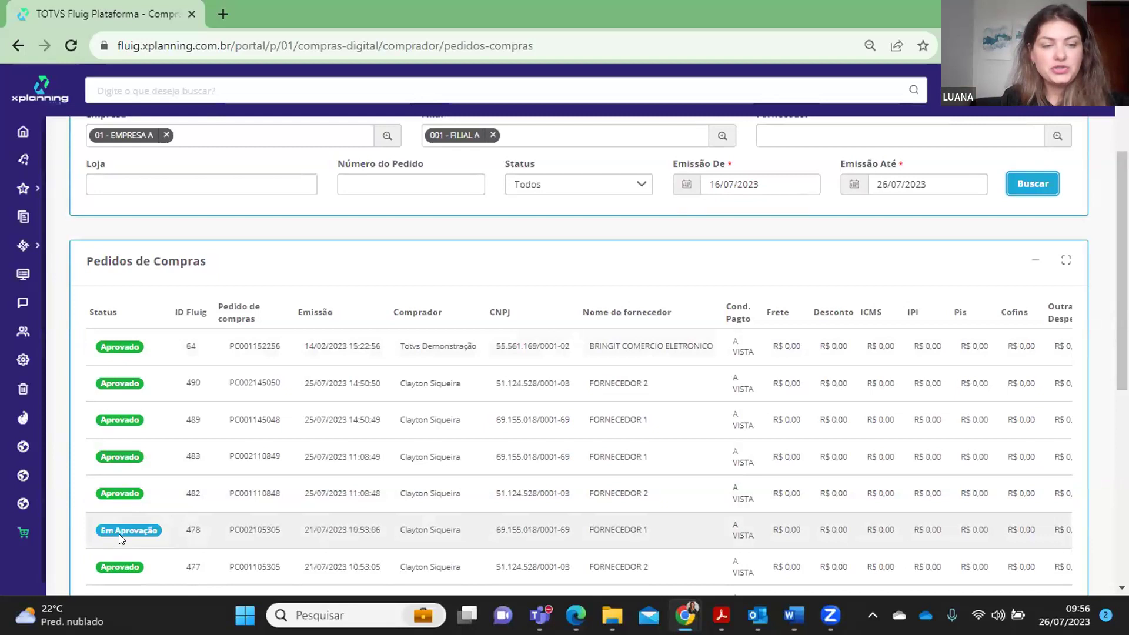
{"action": "scroll", "coordinate": [119, 534], "scroll_direction": "down", "scroll_amount": 1}
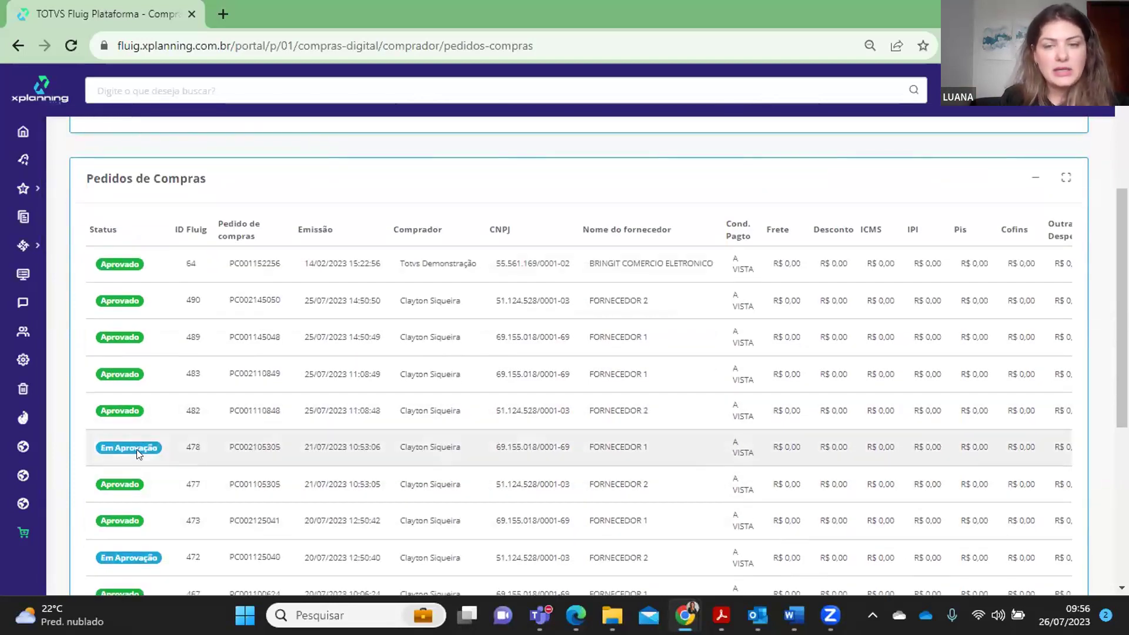
{"action": "scroll", "coordinate": [136, 449], "scroll_direction": "down", "scroll_amount": 4}
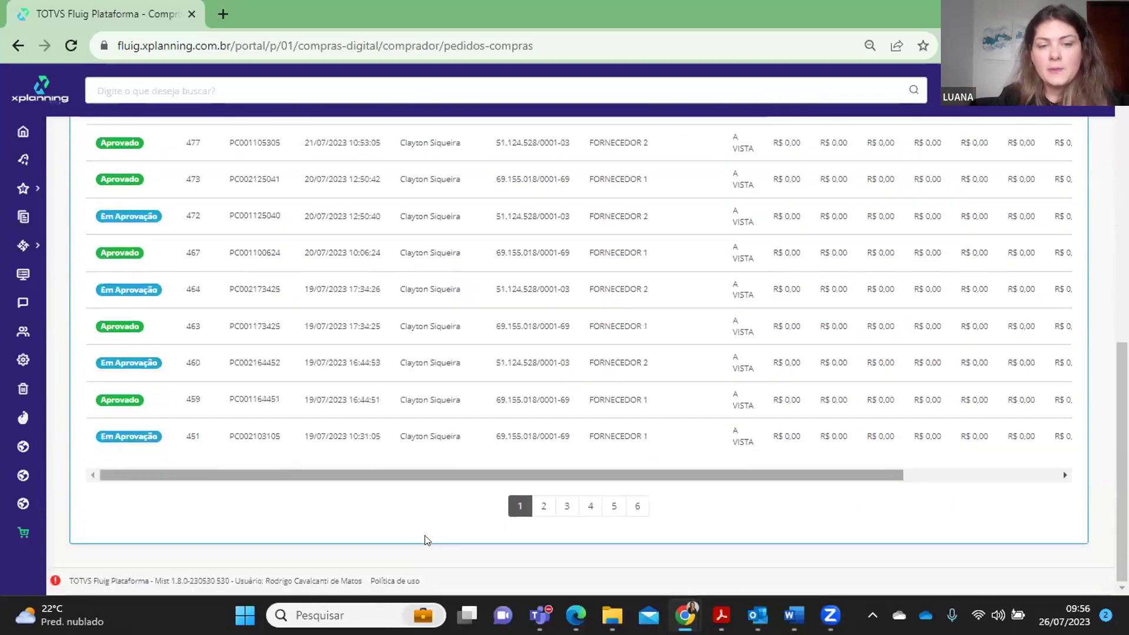
{"action": "left_click_drag", "start_coordinate": [428, 474], "coordinate": [774, 496]}
{"action": "scroll", "coordinate": [944, 433], "scroll_direction": "up", "scroll_amount": 4}
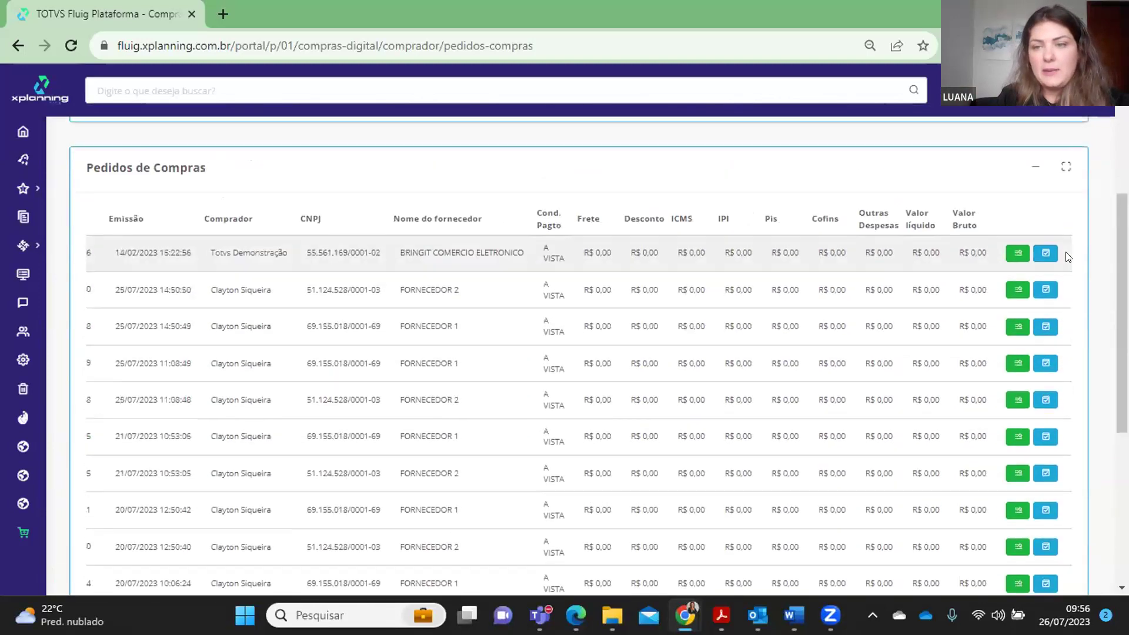
{"action": "scroll", "coordinate": [1068, 257], "scroll_direction": "up", "scroll_amount": 1}
{"action": "scroll", "coordinate": [1016, 377], "scroll_direction": "down", "scroll_amount": 5}
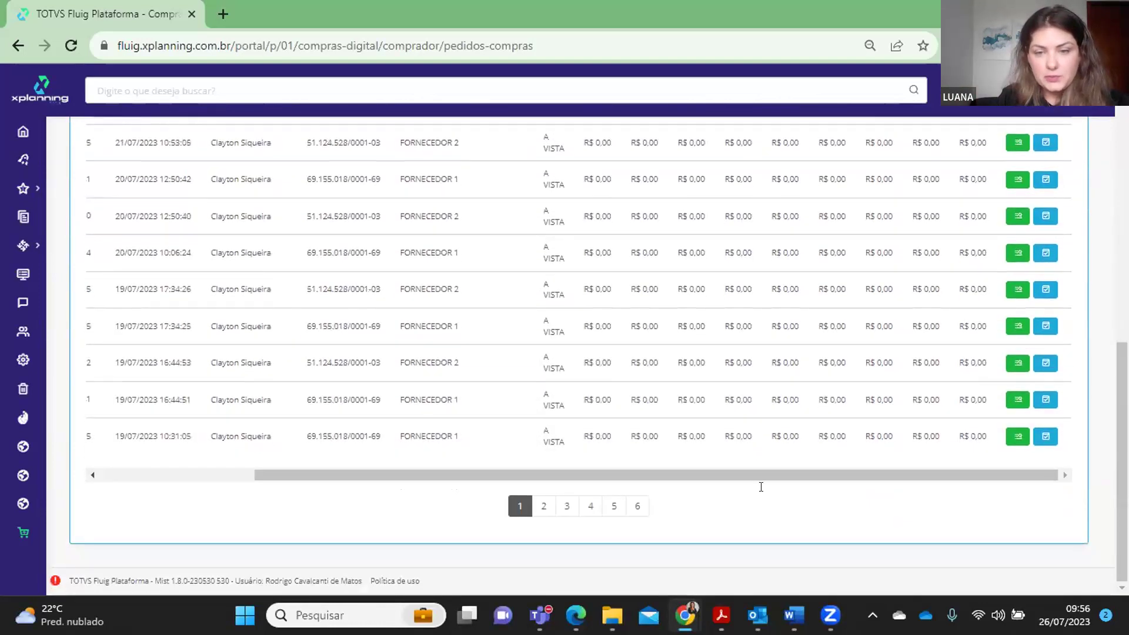
{"action": "left_click_drag", "start_coordinate": [746, 470], "coordinate": [497, 471]}
{"action": "scroll", "coordinate": [484, 418], "scroll_direction": "up", "scroll_amount": 9}
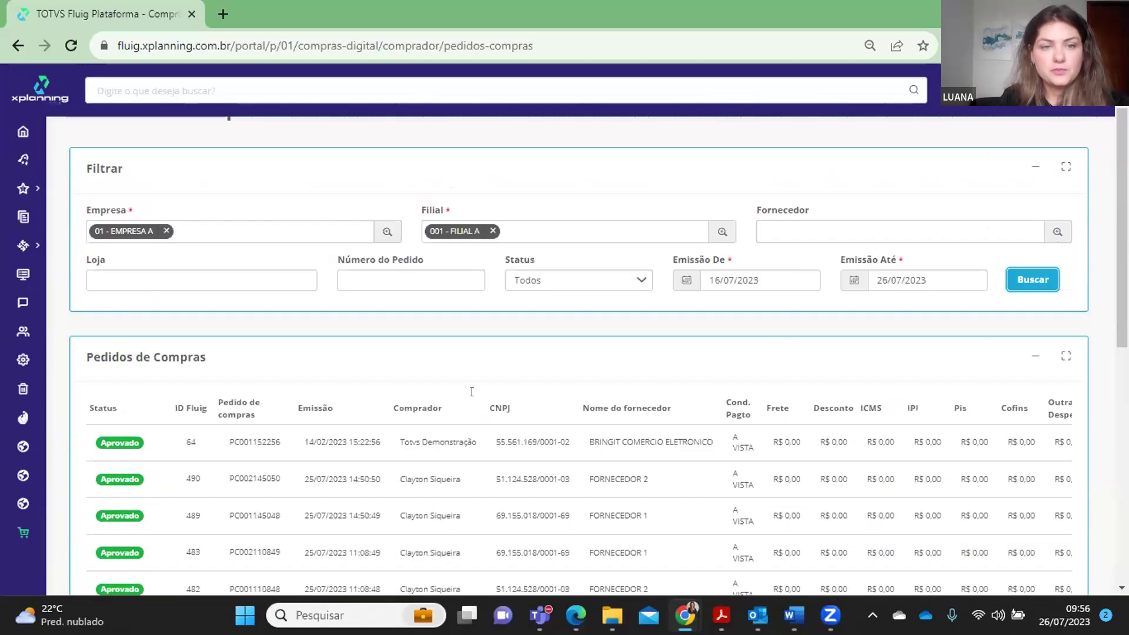
{"action": "scroll", "coordinate": [471, 392], "scroll_direction": "up", "scroll_amount": 1}
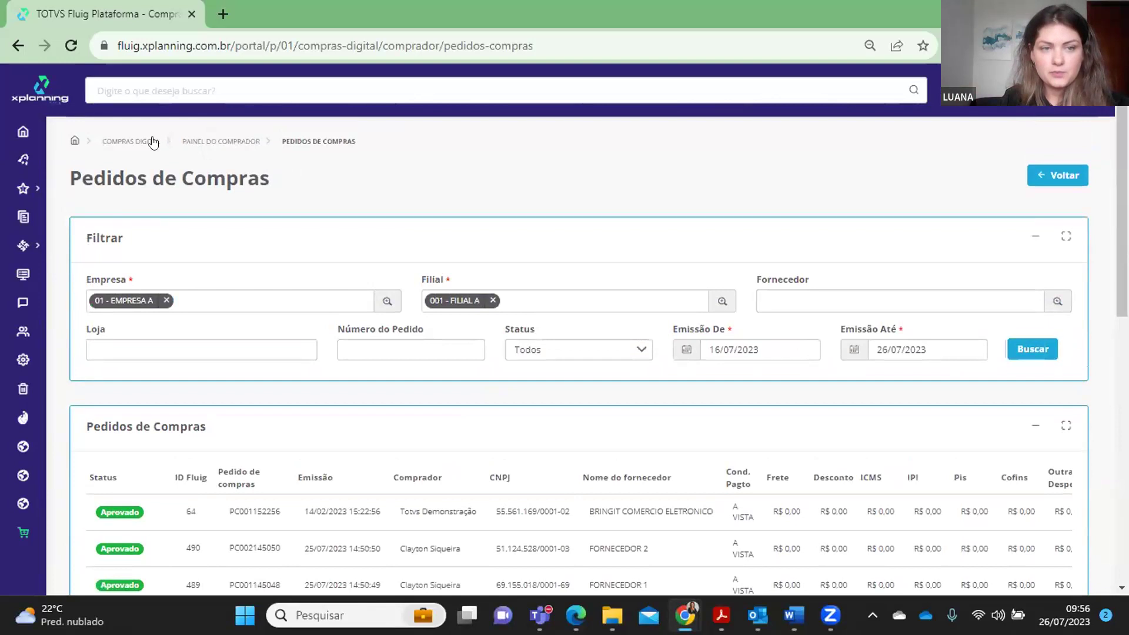
{"action": "left_click", "coordinate": [153, 142]}
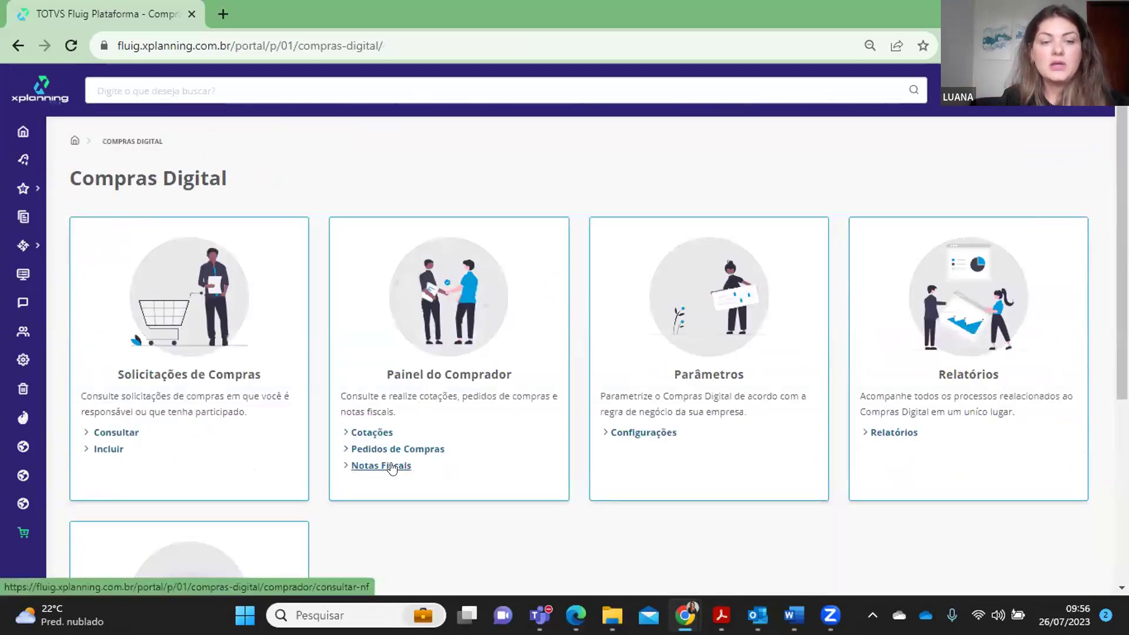
Search invoices for EMPRESA A and FILIAL A, then browse the cancelled, finalised and in-receipt results
{"action": "left_click", "coordinate": [392, 467]}
{"action": "left_click", "coordinate": [388, 302]}
{"action": "left_click", "coordinate": [283, 375]}
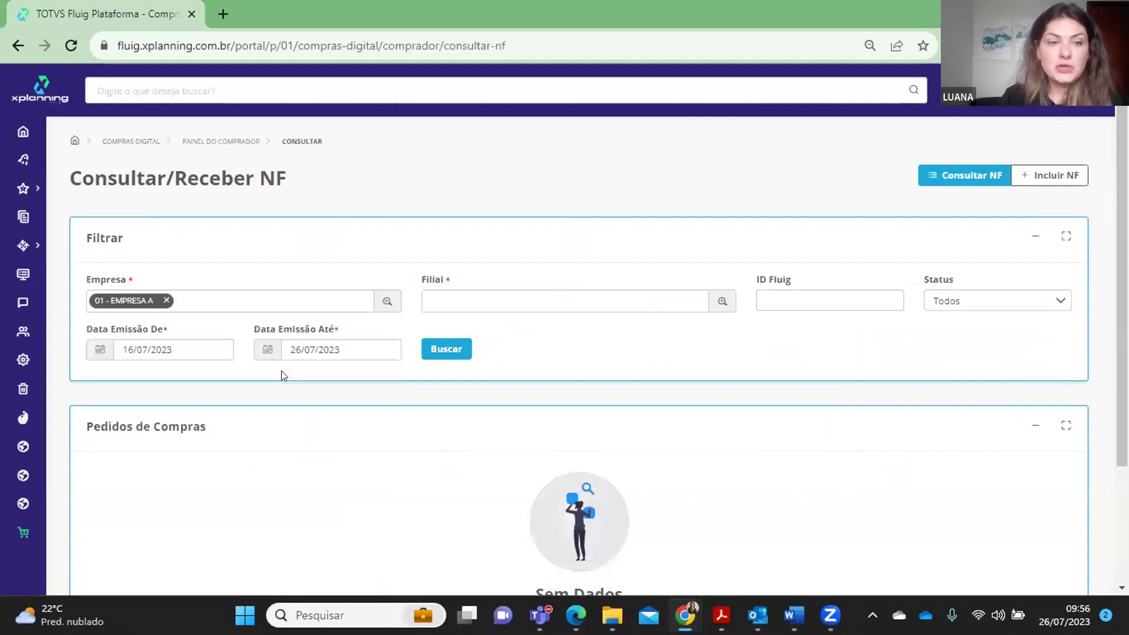
{"action": "left_click", "coordinate": [722, 301]}
{"action": "left_click", "coordinate": [537, 366]}
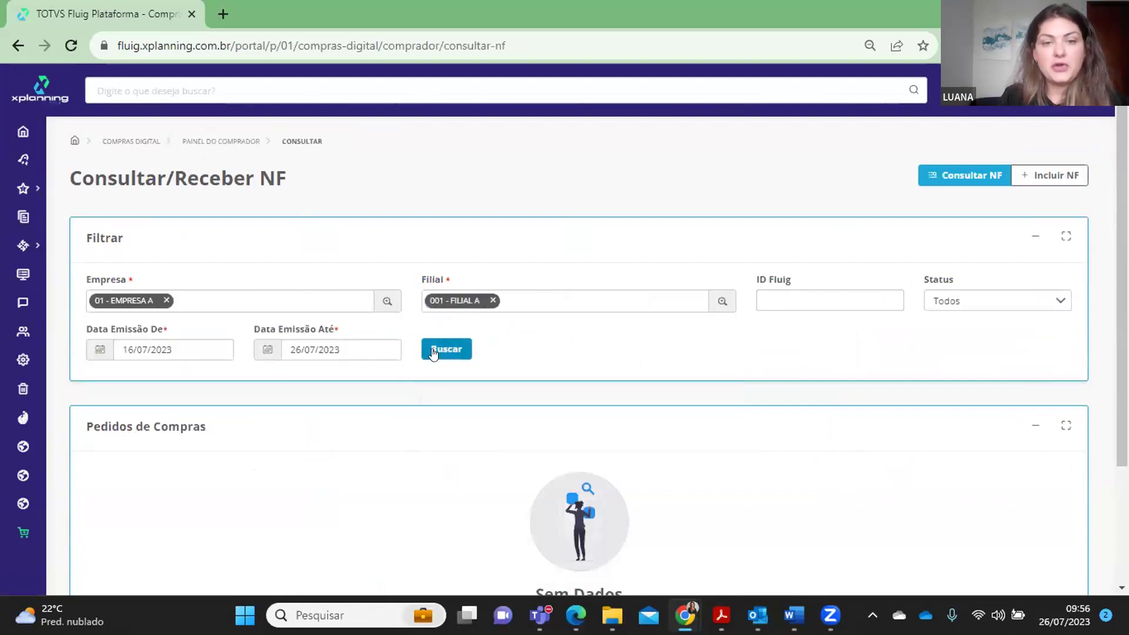
{"action": "left_click", "coordinate": [433, 351]}
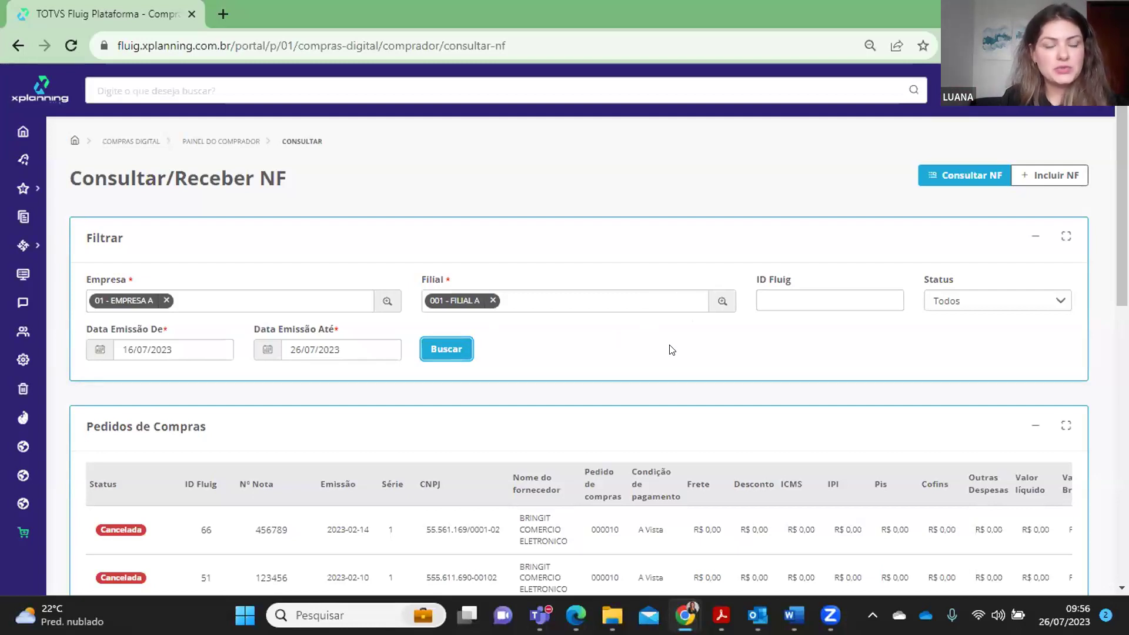
{"action": "scroll", "coordinate": [635, 284], "scroll_direction": "down", "scroll_amount": 6}
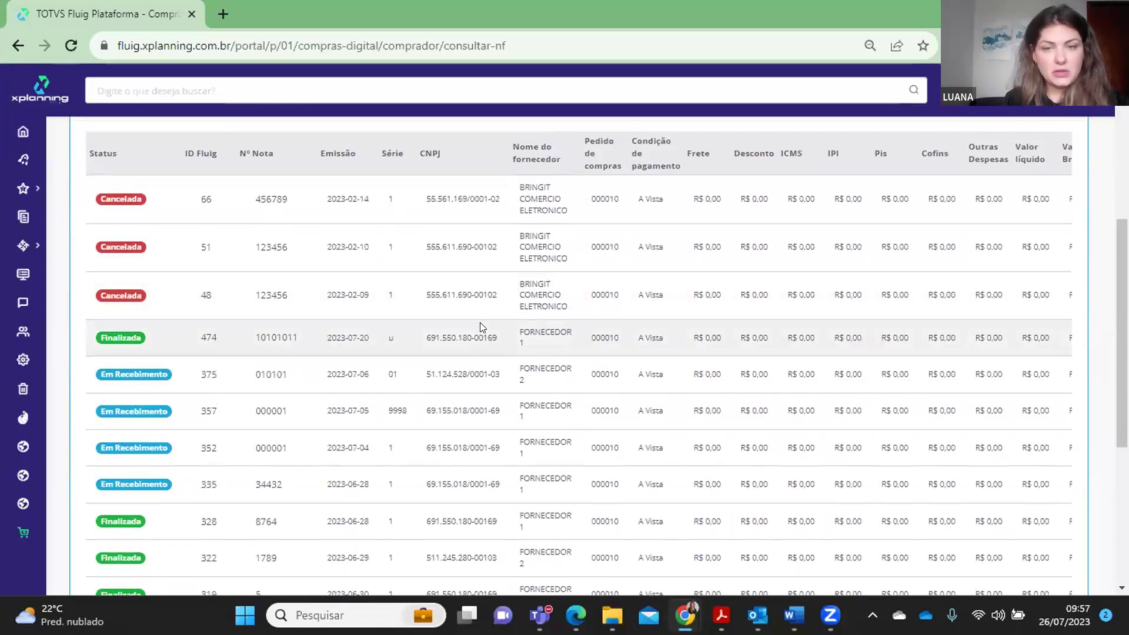
{"action": "scroll", "coordinate": [114, 260], "scroll_direction": "up", "scroll_amount": 1}
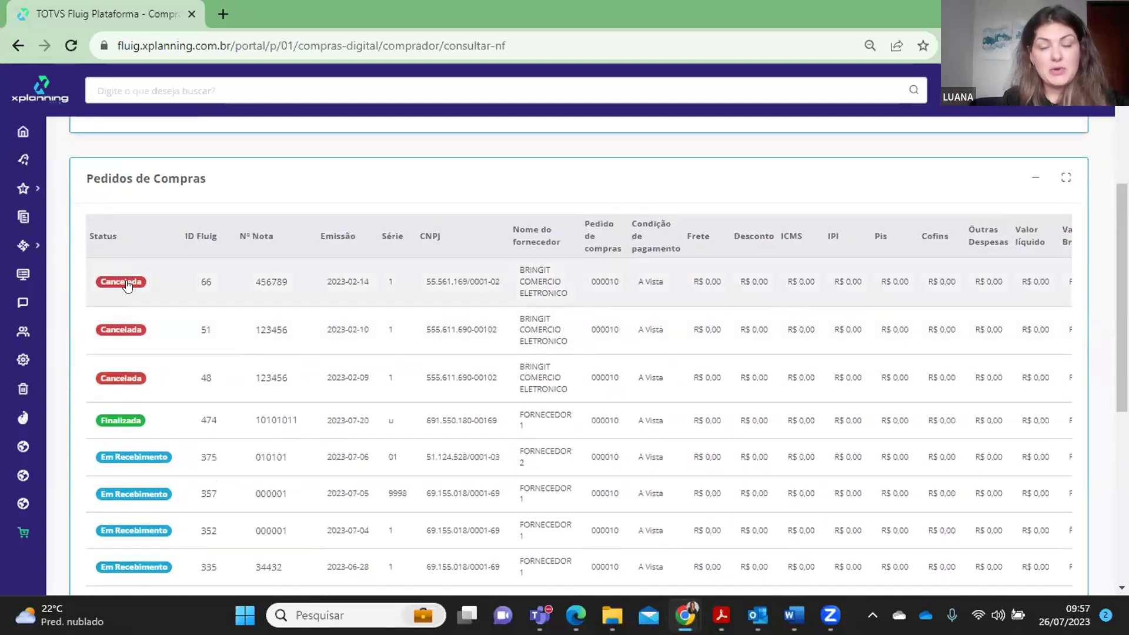
{"action": "scroll", "coordinate": [126, 291], "scroll_direction": "down", "scroll_amount": 1}
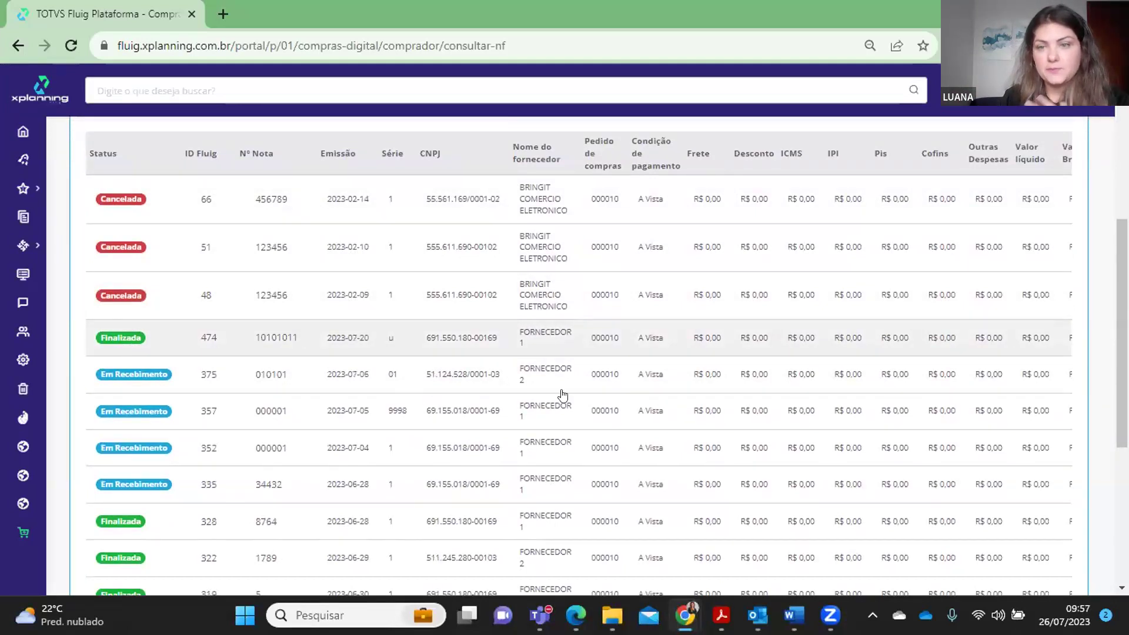
{"action": "scroll", "coordinate": [819, 353], "scroll_direction": "up", "scroll_amount": 5}
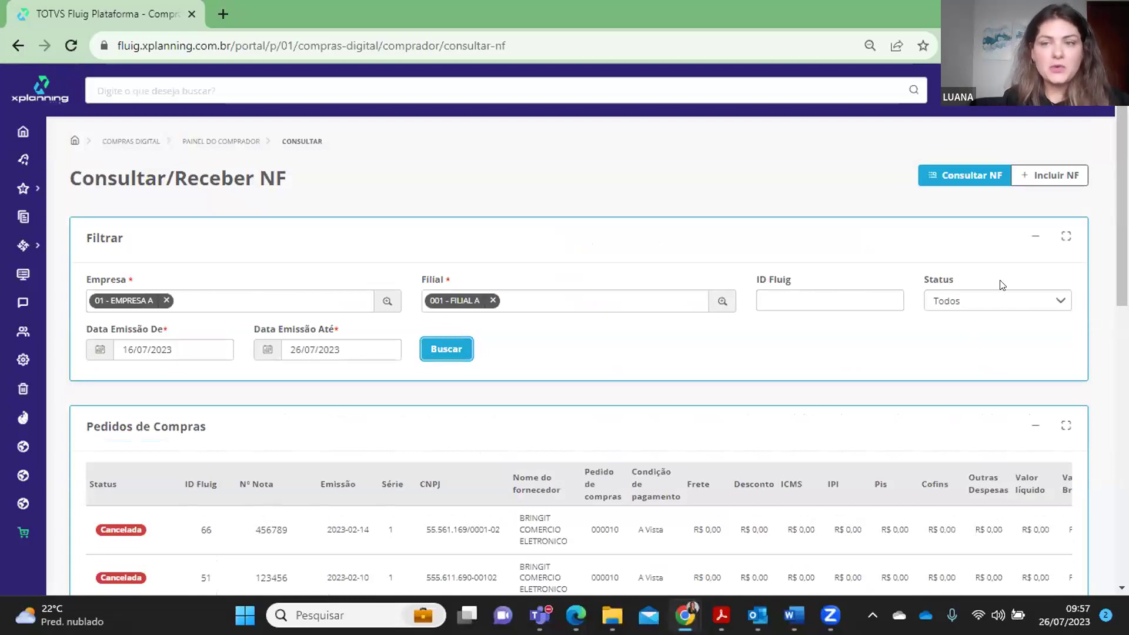
Attempt a new invoice registration, submit the prefilled login, then go back to the invoice list
{"action": "left_click", "coordinate": [1062, 179]}
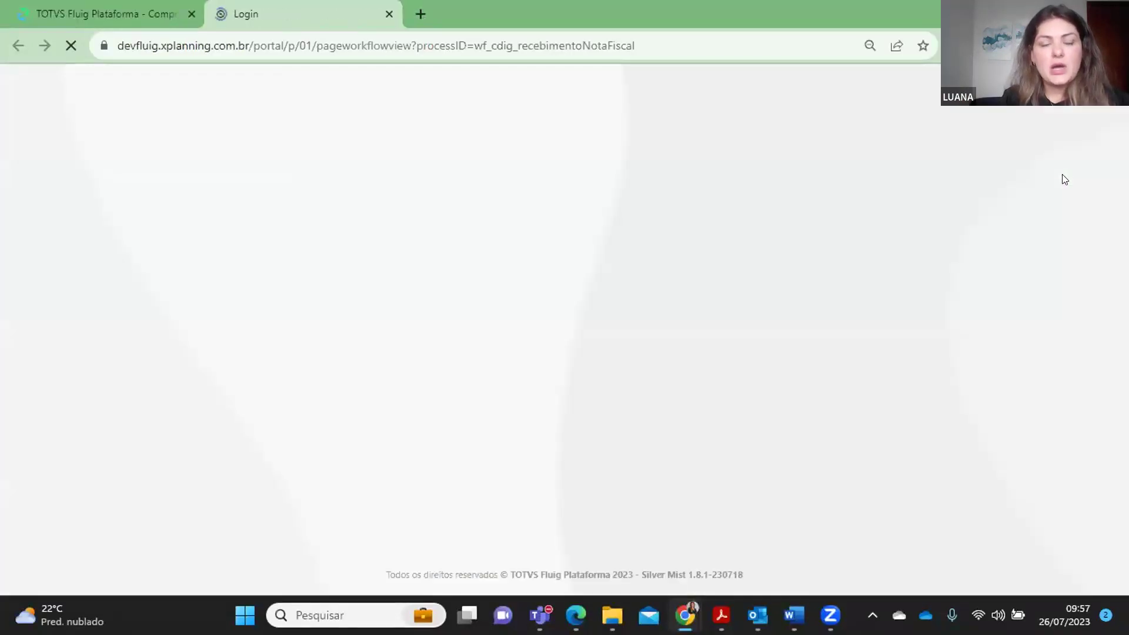
{"action": "left_click", "coordinate": [589, 384]}
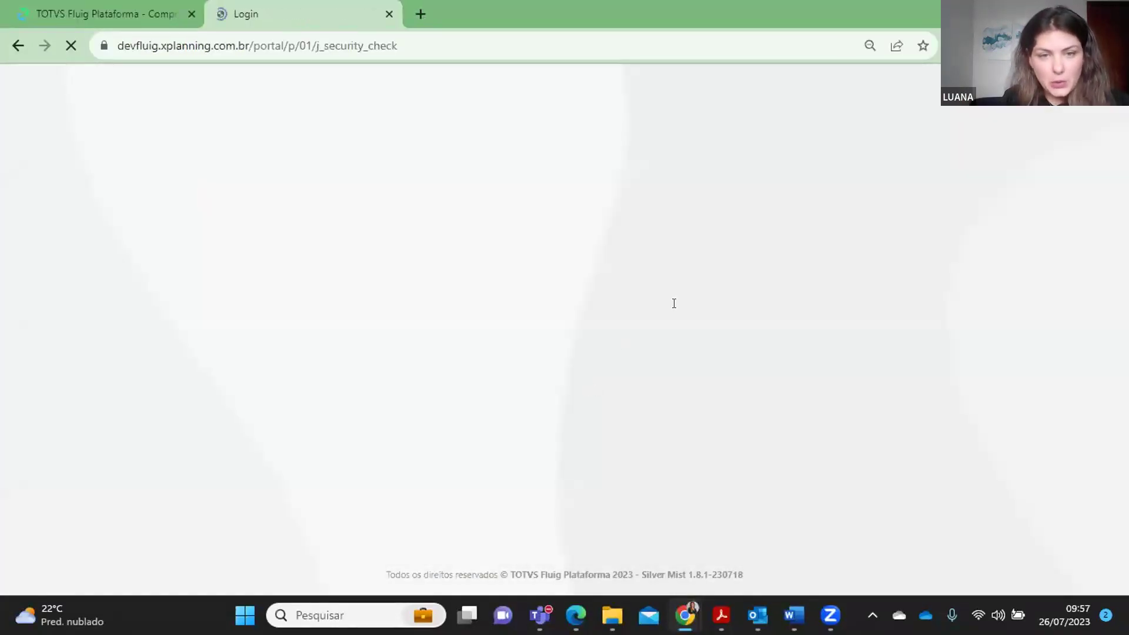
{"action": "left_click", "coordinate": [599, 274]}
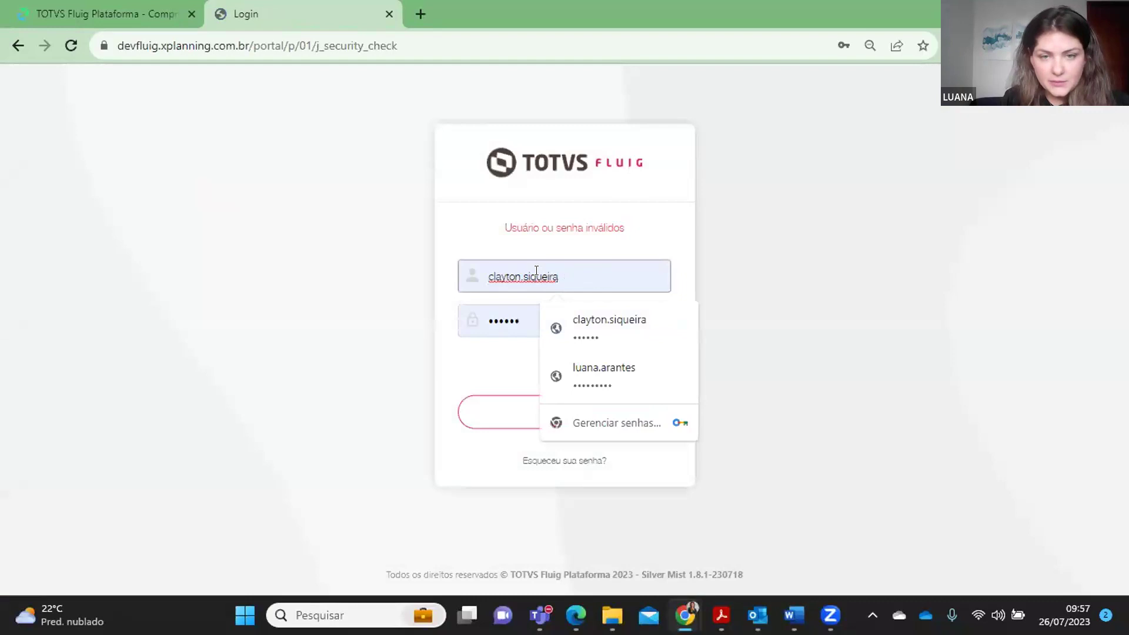
{"action": "left_click", "coordinate": [108, 25]}
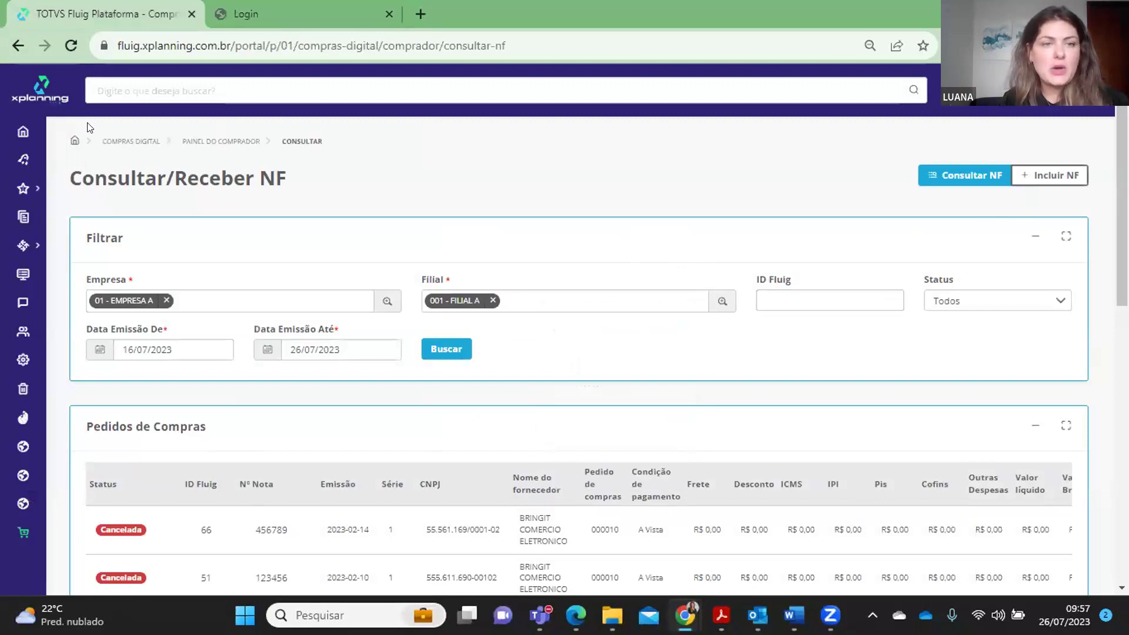
Search purchase requests across all companies and branches, then start a new request
{"action": "left_click", "coordinate": [111, 142]}
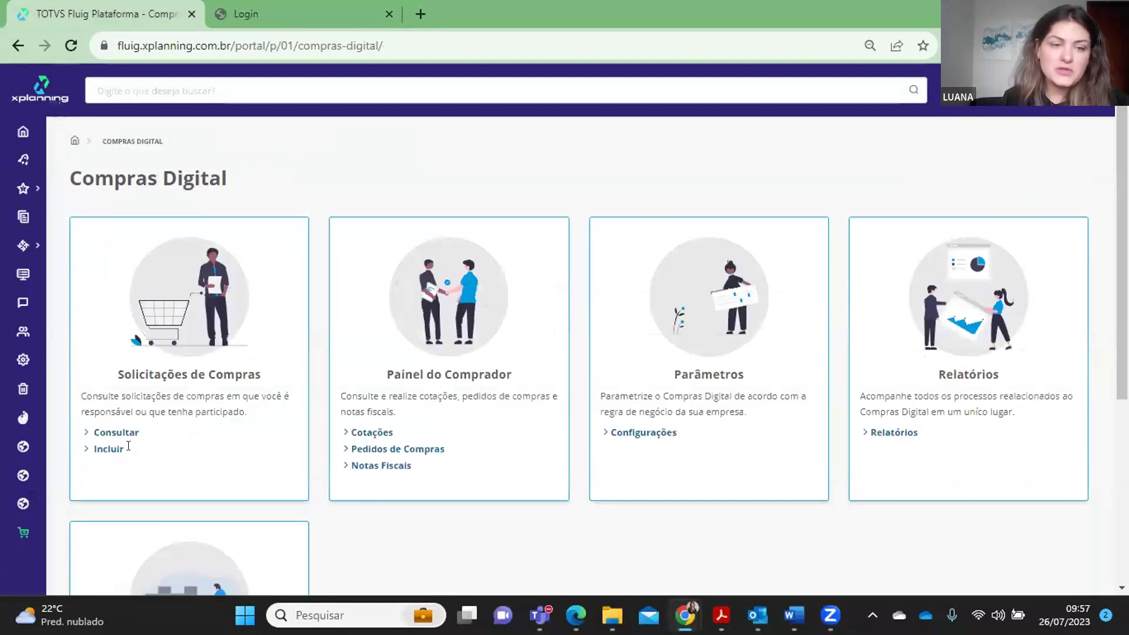
{"action": "left_click", "coordinate": [115, 433]}
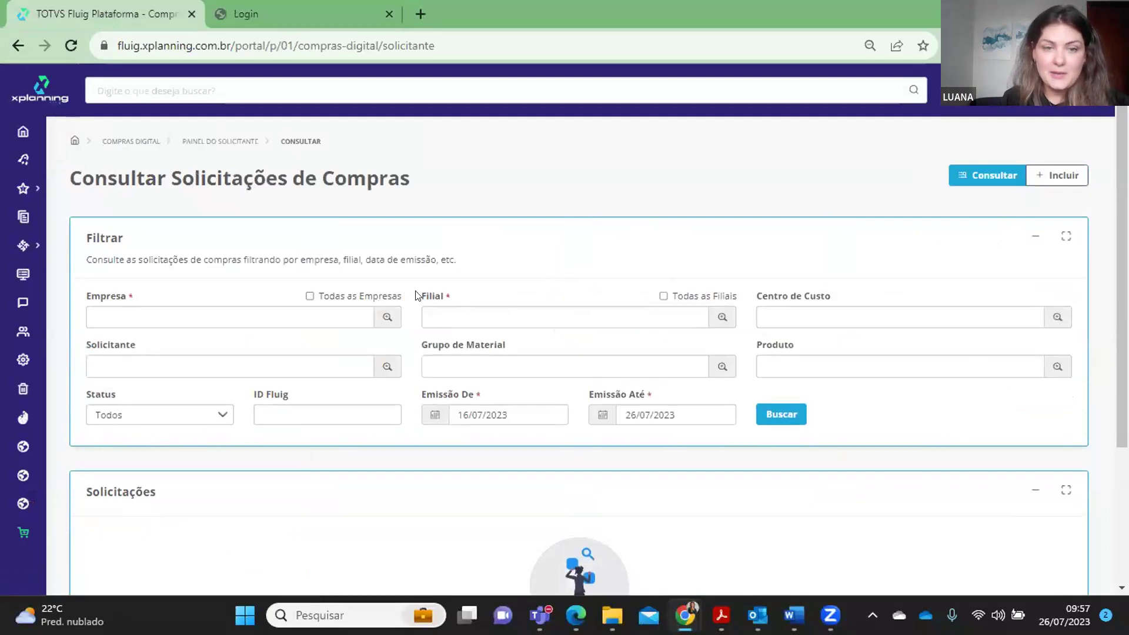
{"action": "left_click", "coordinate": [385, 297]}
{"action": "left_click", "coordinate": [791, 416]}
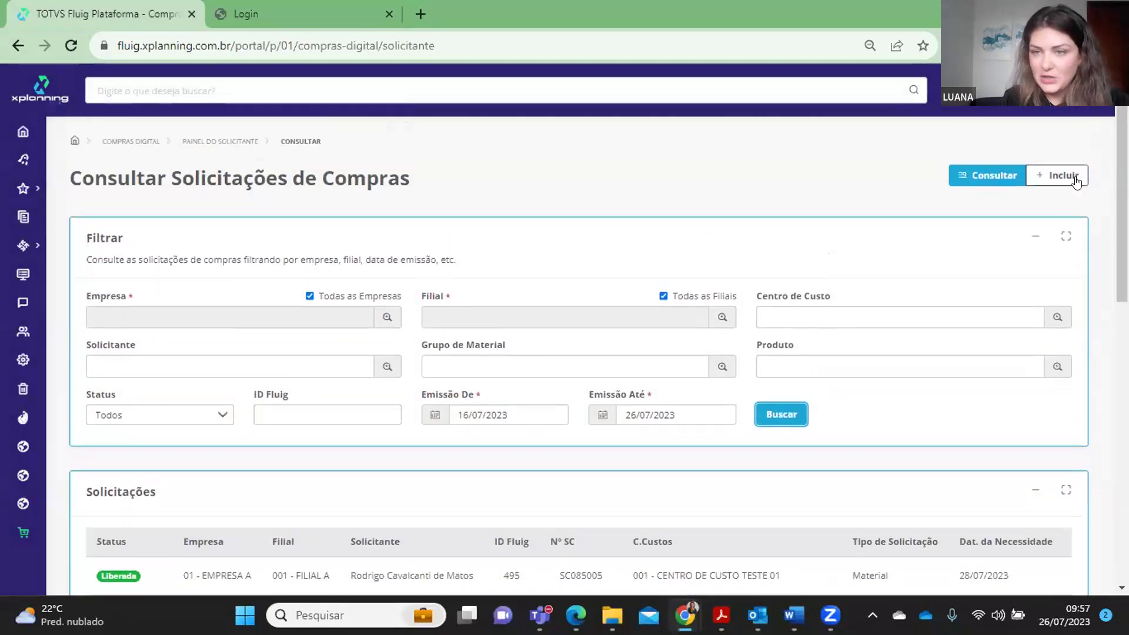
{"action": "left_click", "coordinate": [1076, 179]}
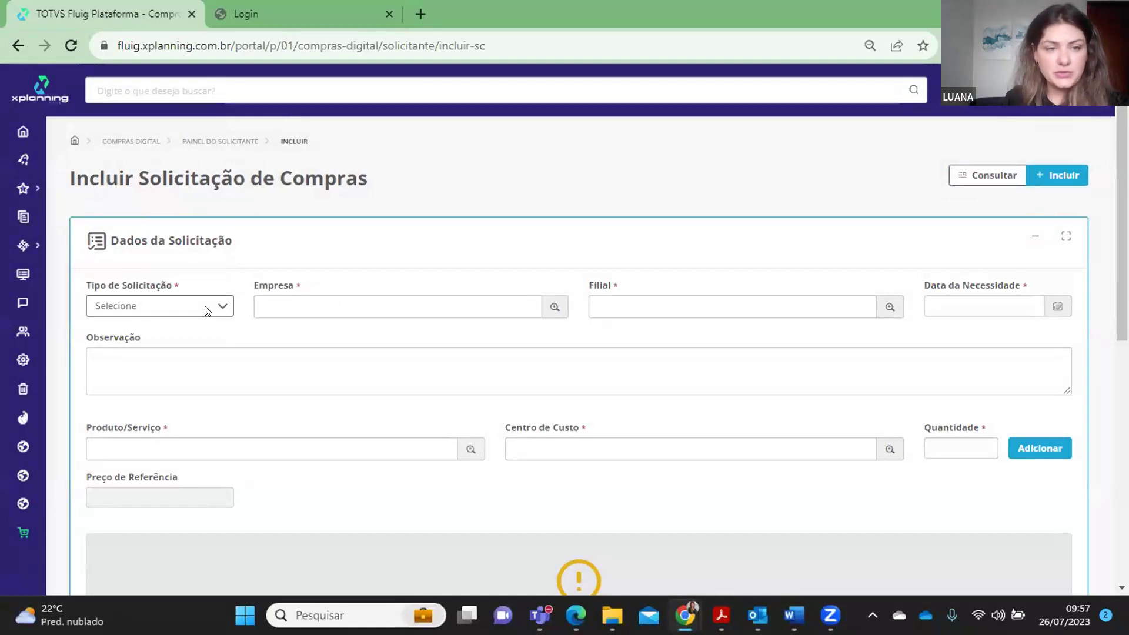
Set request type Material, company 01 - EMPRESA A and branch 001 - FILIAL A
{"action": "left_click", "coordinate": [205, 308]}
{"action": "left_click", "coordinate": [188, 335]}
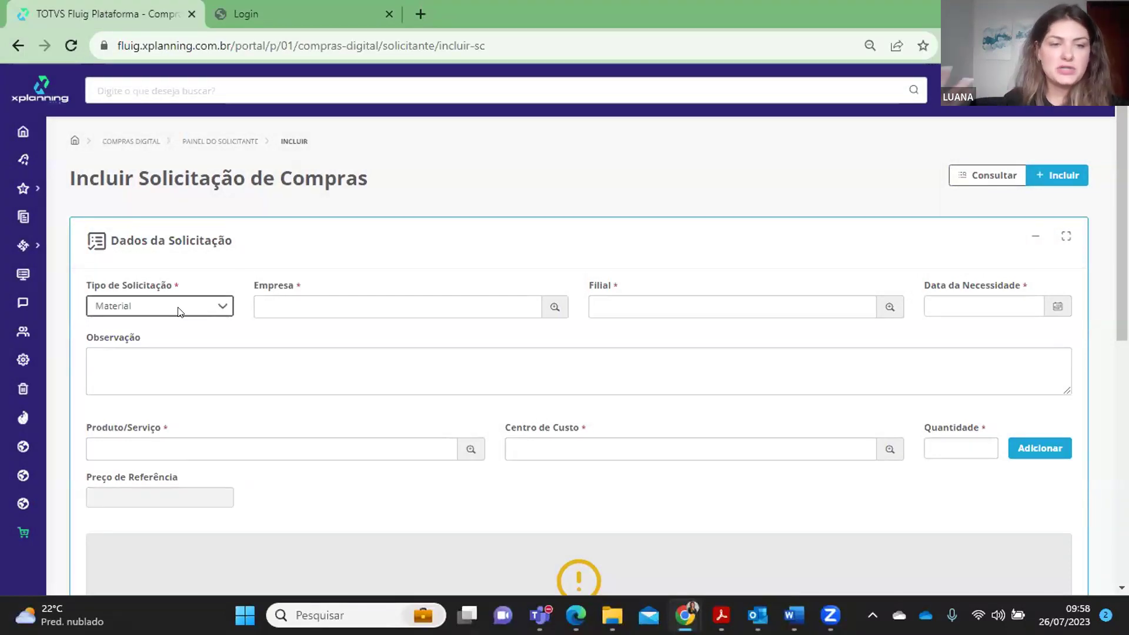
{"action": "left_click", "coordinate": [550, 309]}
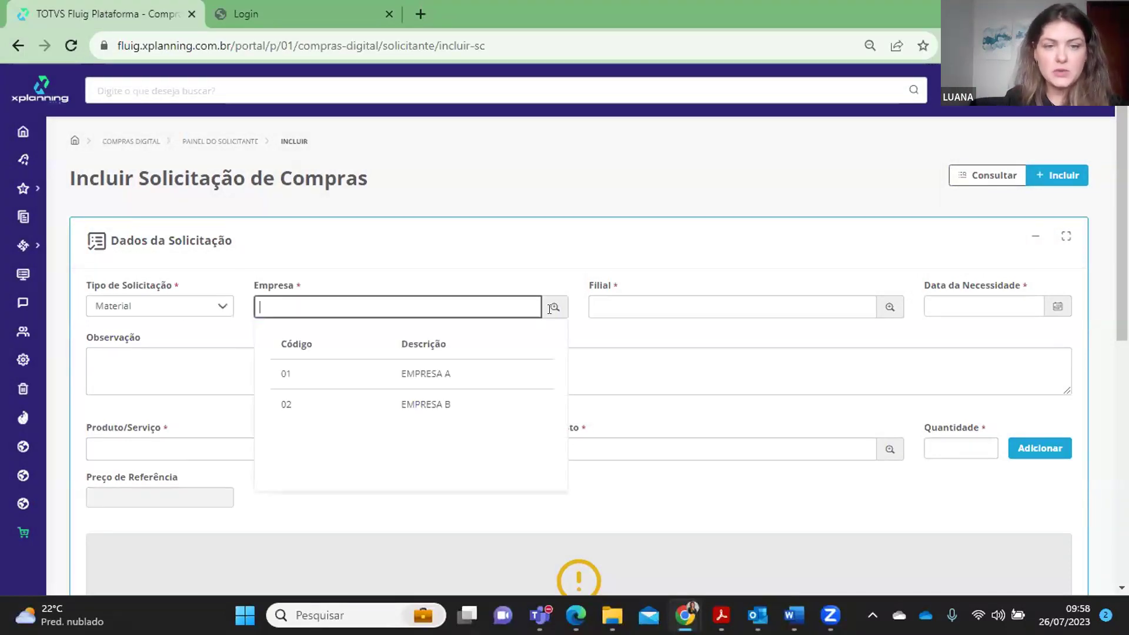
{"action": "left_click", "coordinate": [482, 372]}
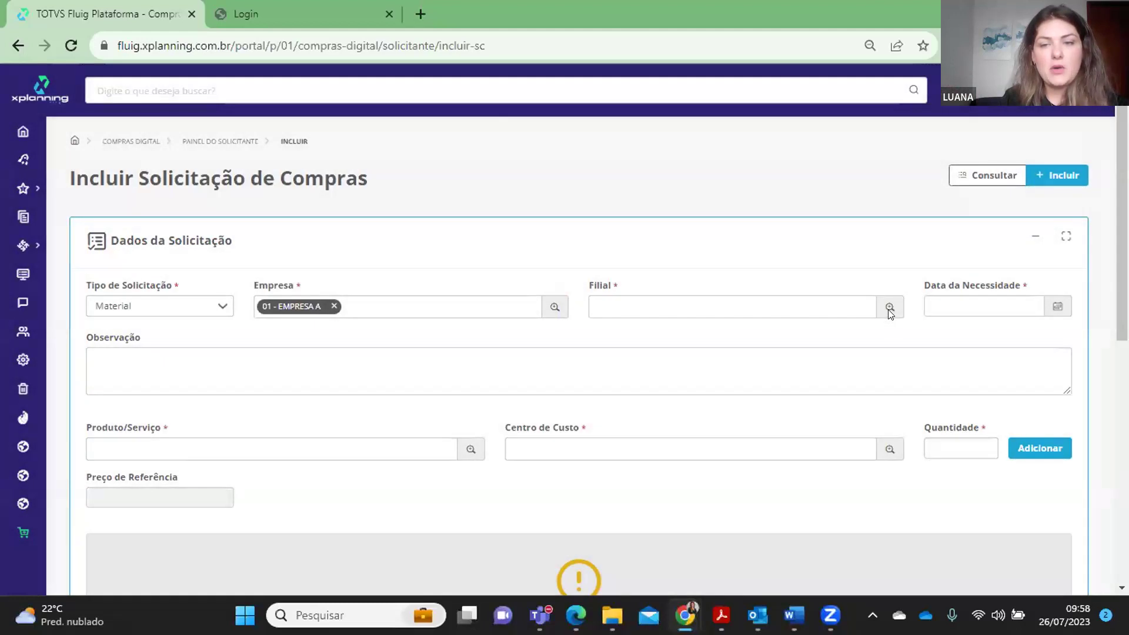
{"action": "left_click", "coordinate": [888, 306]}
{"action": "left_click", "coordinate": [742, 363]}
Set the need-by date to 28/07/2023 and move on to the product field
{"action": "left_click", "coordinate": [992, 312]}
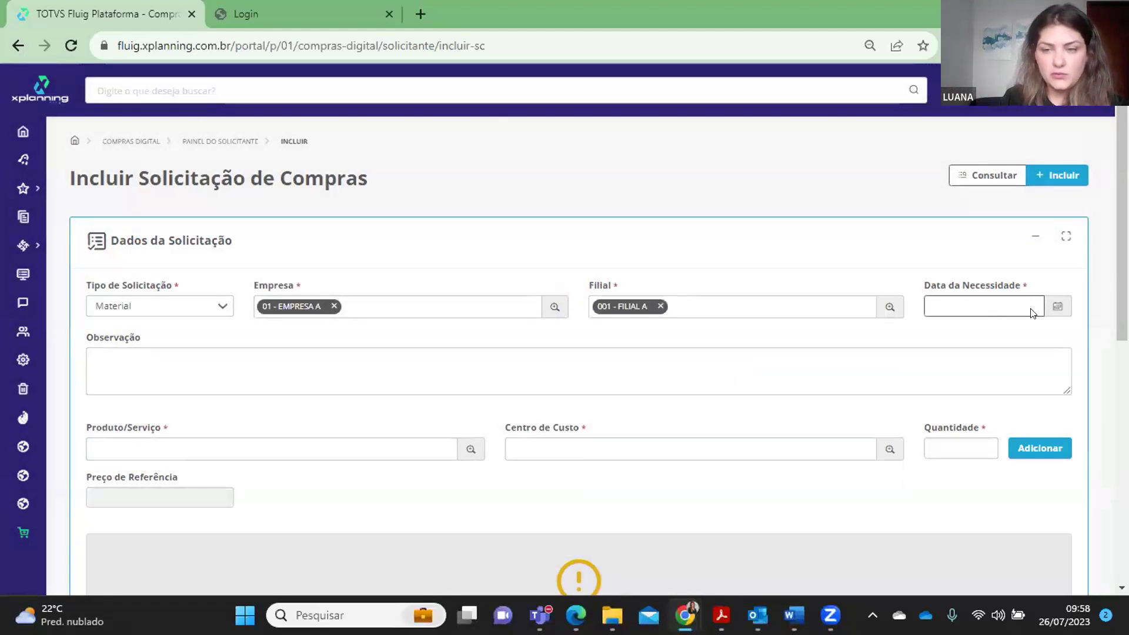
{"action": "left_click", "coordinate": [1017, 309]}
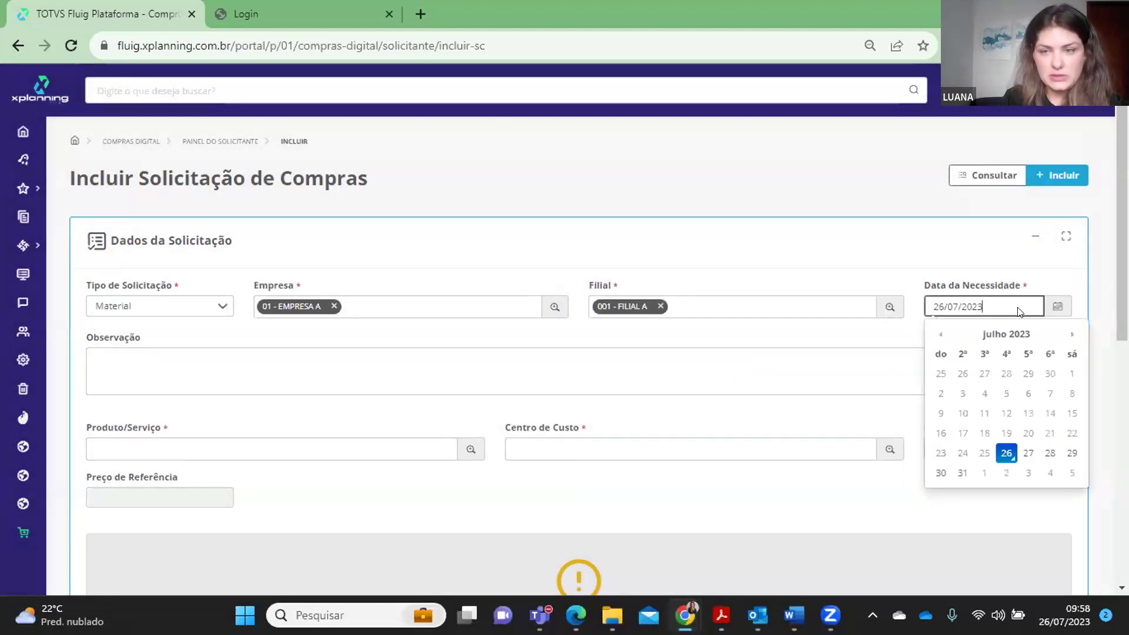
{"action": "left_click", "coordinate": [1050, 454]}
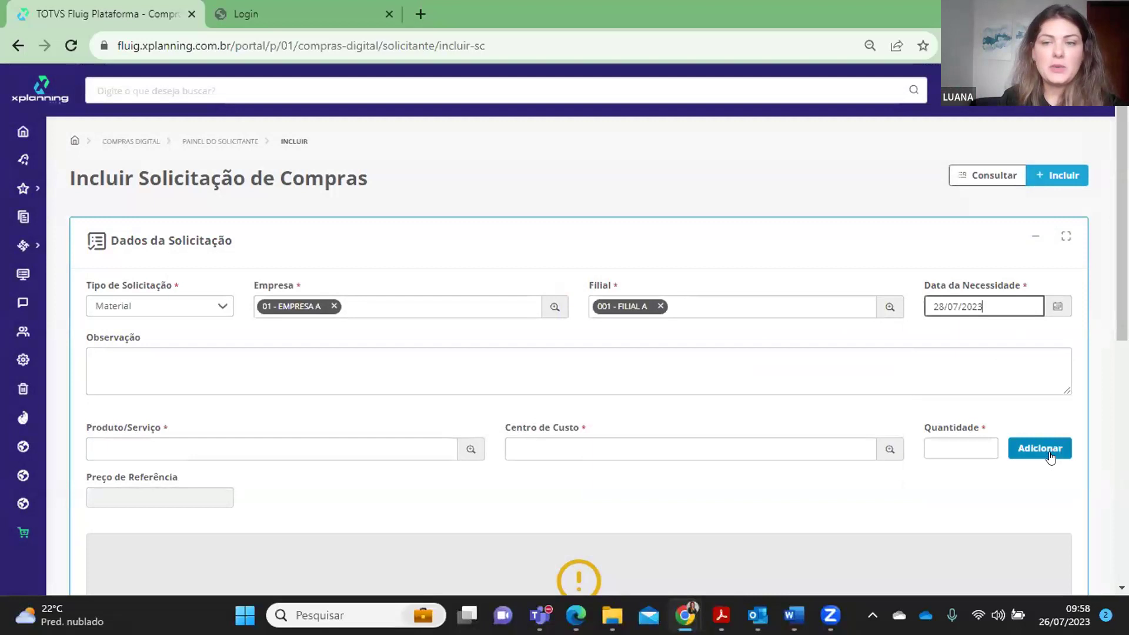
{"action": "left_click", "coordinate": [363, 356]}
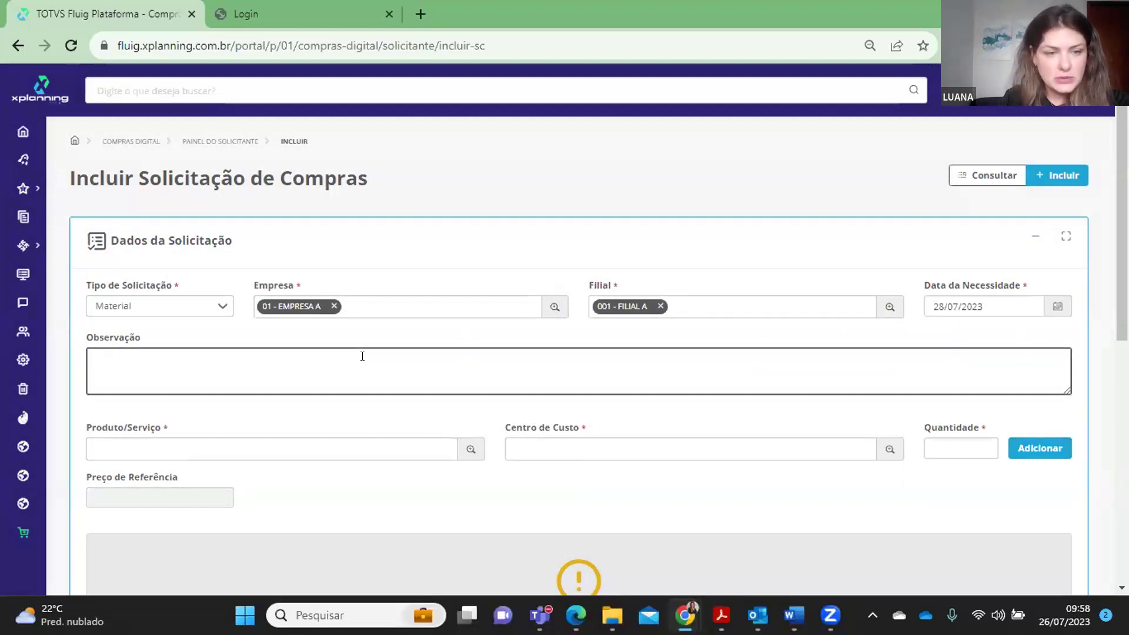
{"action": "scroll", "coordinate": [362, 356], "scroll_direction": "down", "scroll_amount": 1}
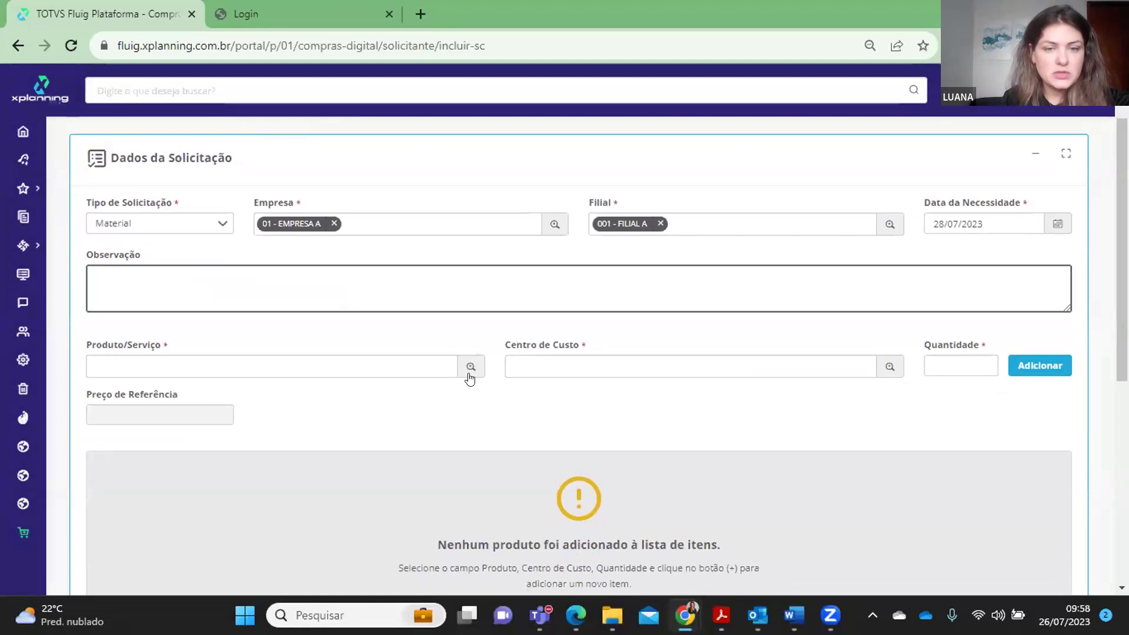
{"action": "left_click", "coordinate": [471, 366]}
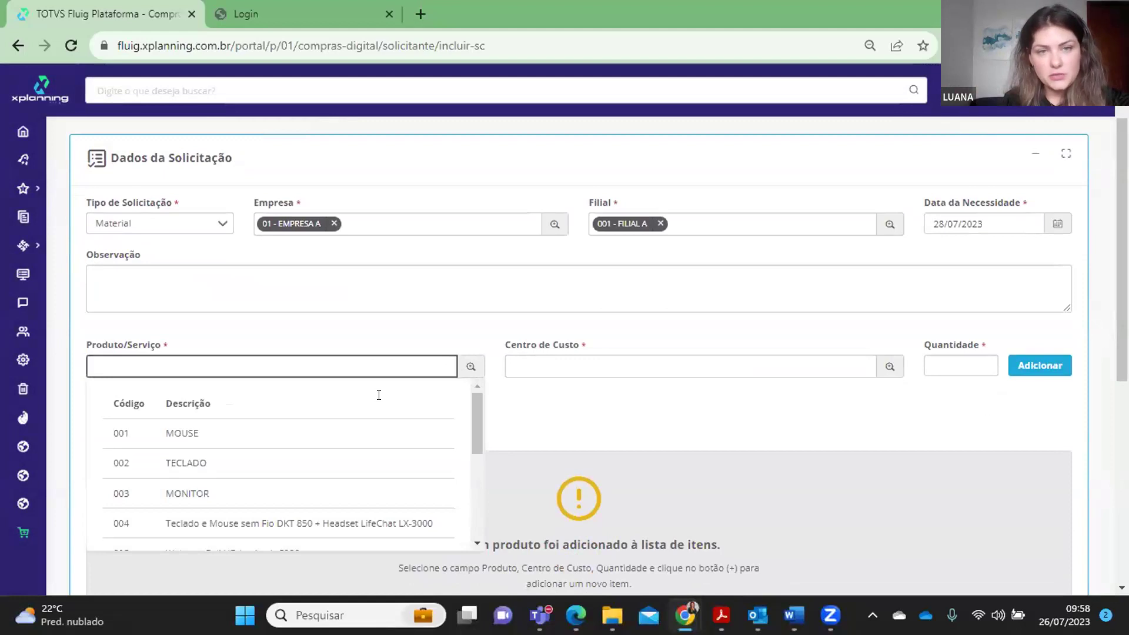
Choose MOUSE as the product with cost centre 001 - CENTRO DE CUSTO TESTE 01
{"action": "left_click", "coordinate": [398, 432]}
{"action": "left_click", "coordinate": [884, 374]}
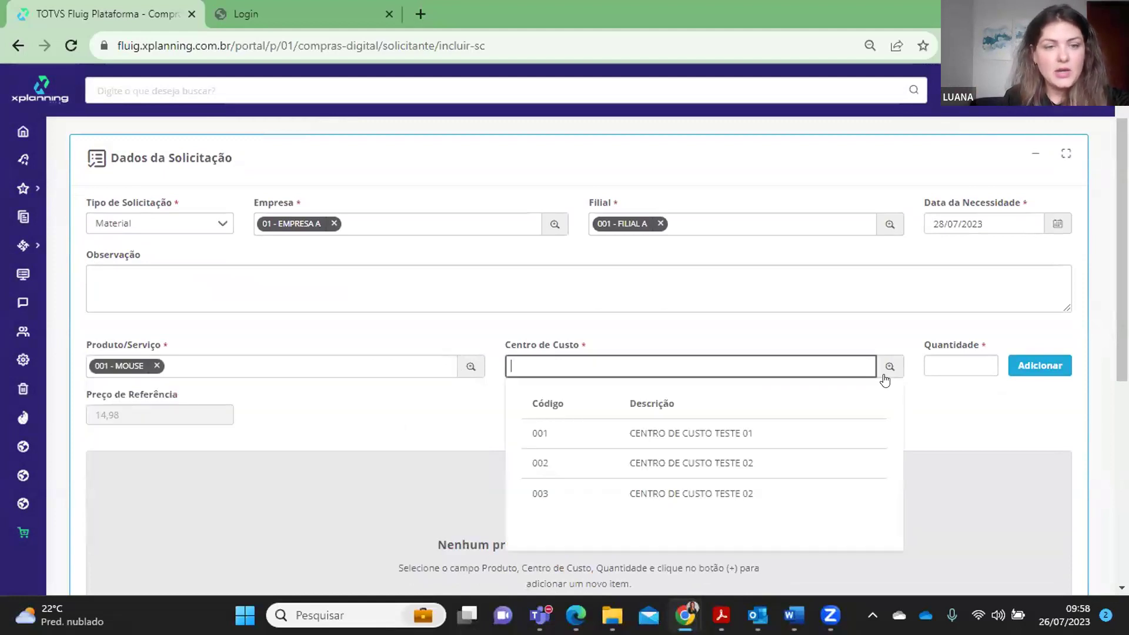
{"action": "left_click", "coordinate": [680, 434]}
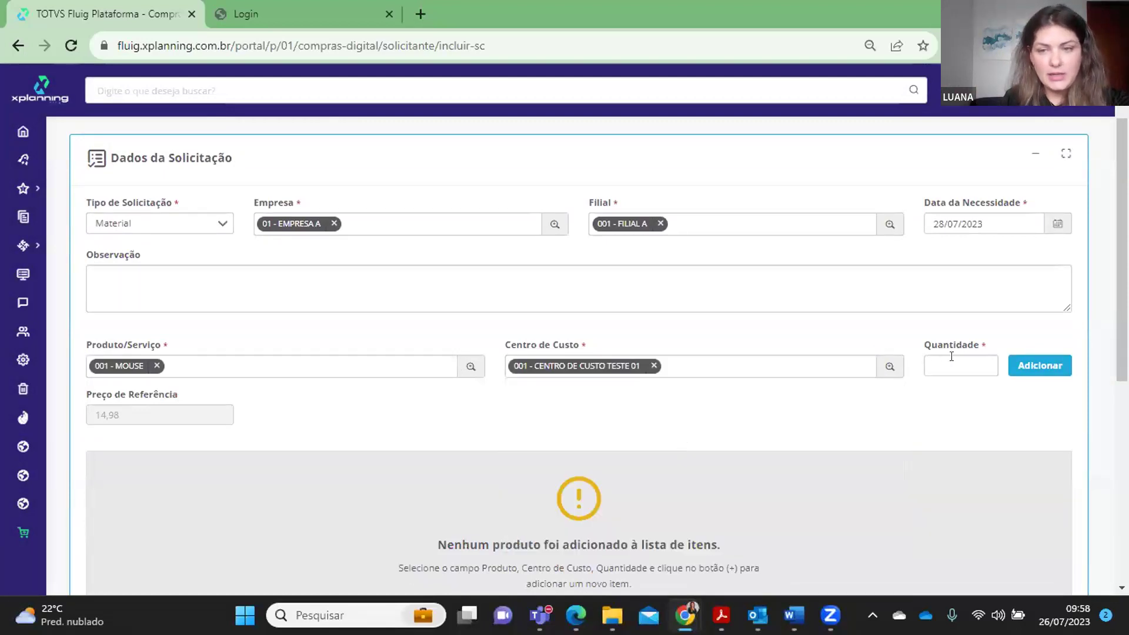
Add 4 mice to the item list and review the 60,00 total
{"action": "left_click", "coordinate": [992, 362]}
{"action": "type", "text": "1"}
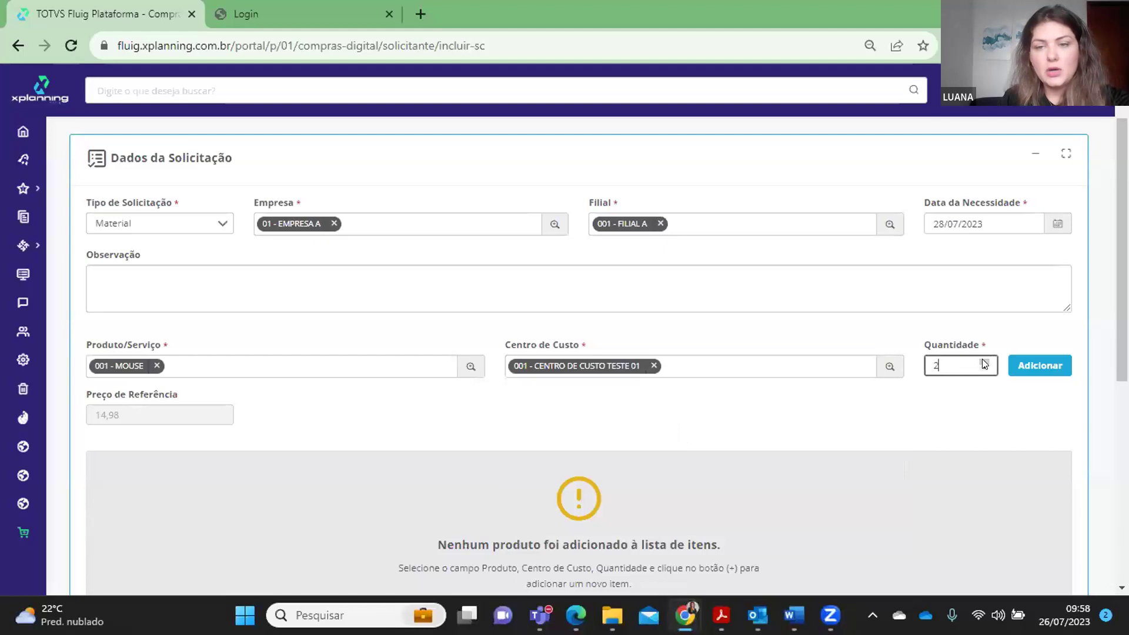
{"action": "key", "text": "BackSpace"}
{"action": "type", "text": "4"}
{"action": "left_click", "coordinate": [1037, 365]}
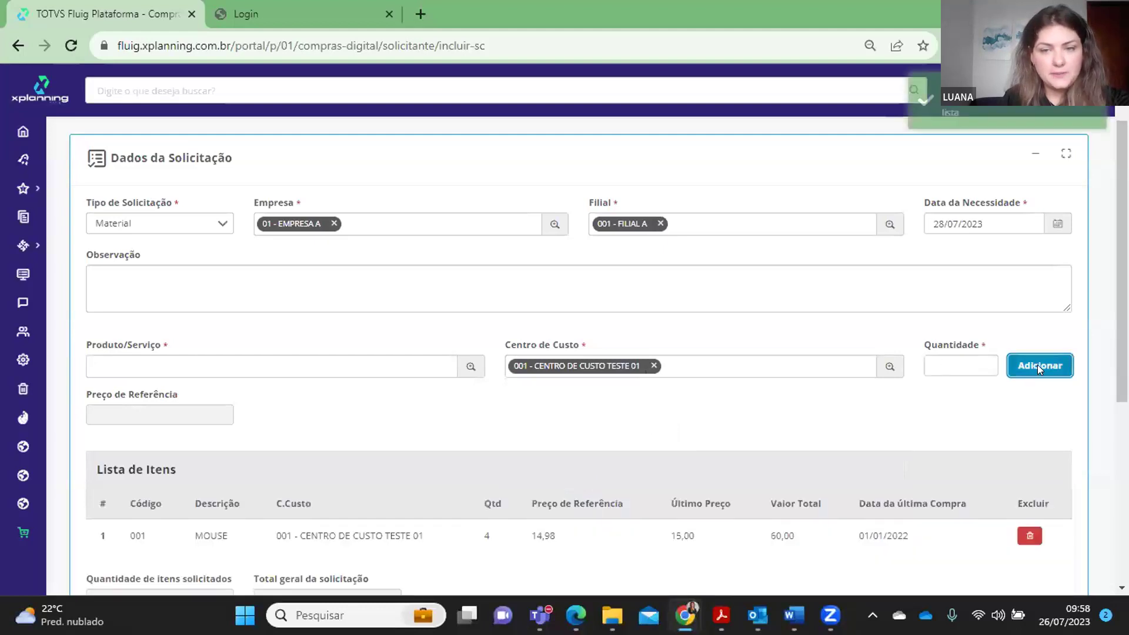
{"action": "scroll", "coordinate": [735, 388], "scroll_direction": "down", "scroll_amount": 1}
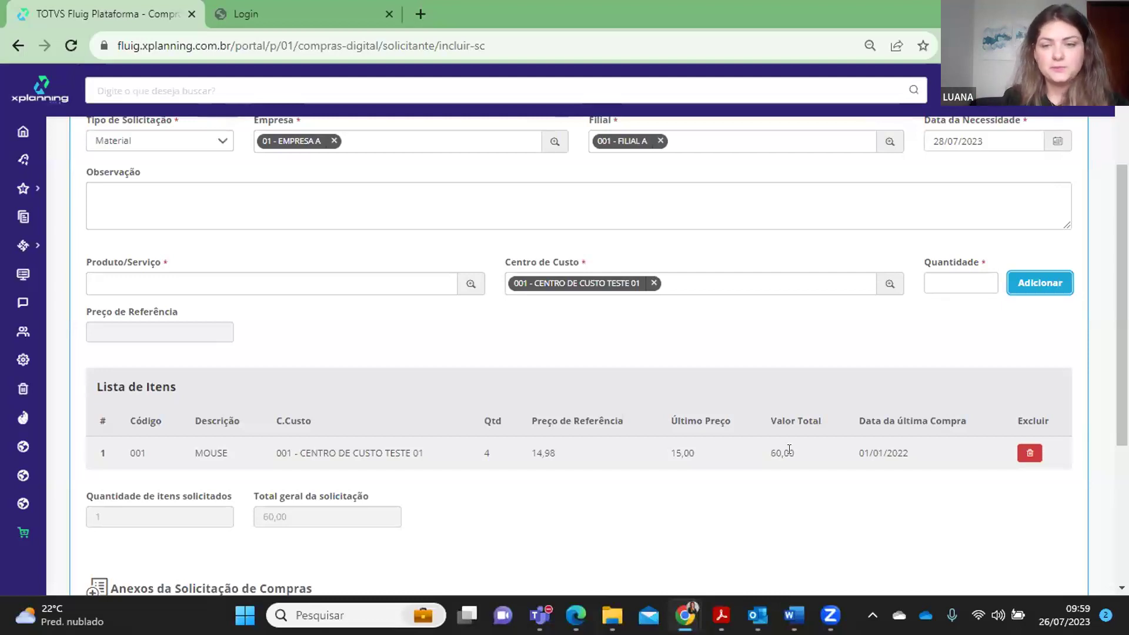
{"action": "scroll", "coordinate": [789, 449], "scroll_direction": "down", "scroll_amount": 3}
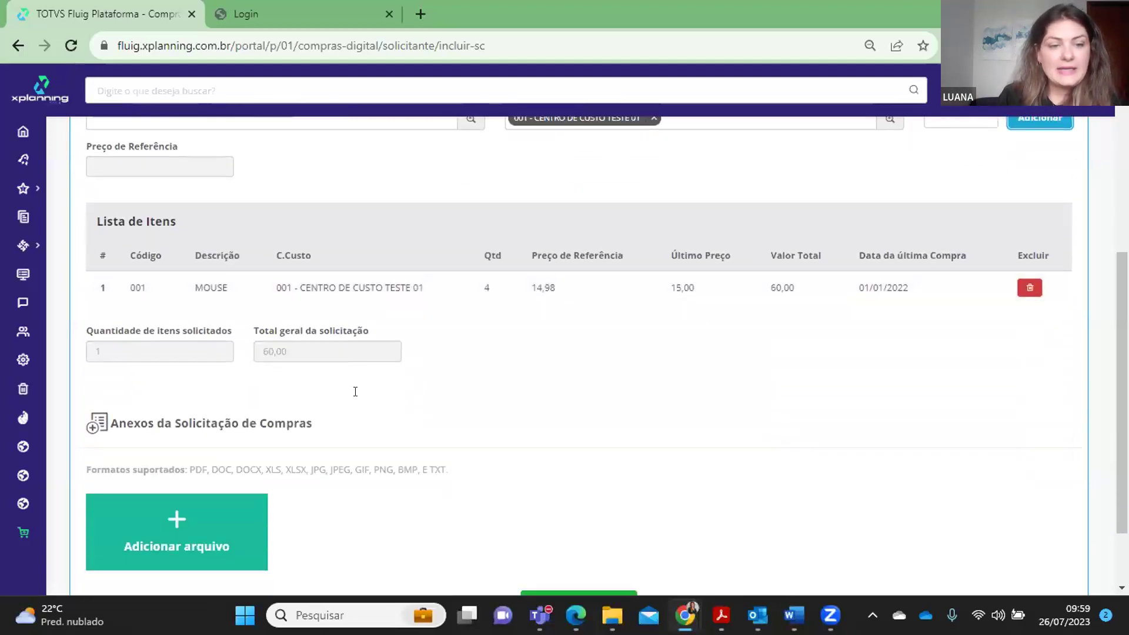
{"action": "scroll", "coordinate": [355, 392], "scroll_direction": "down", "scroll_amount": 2}
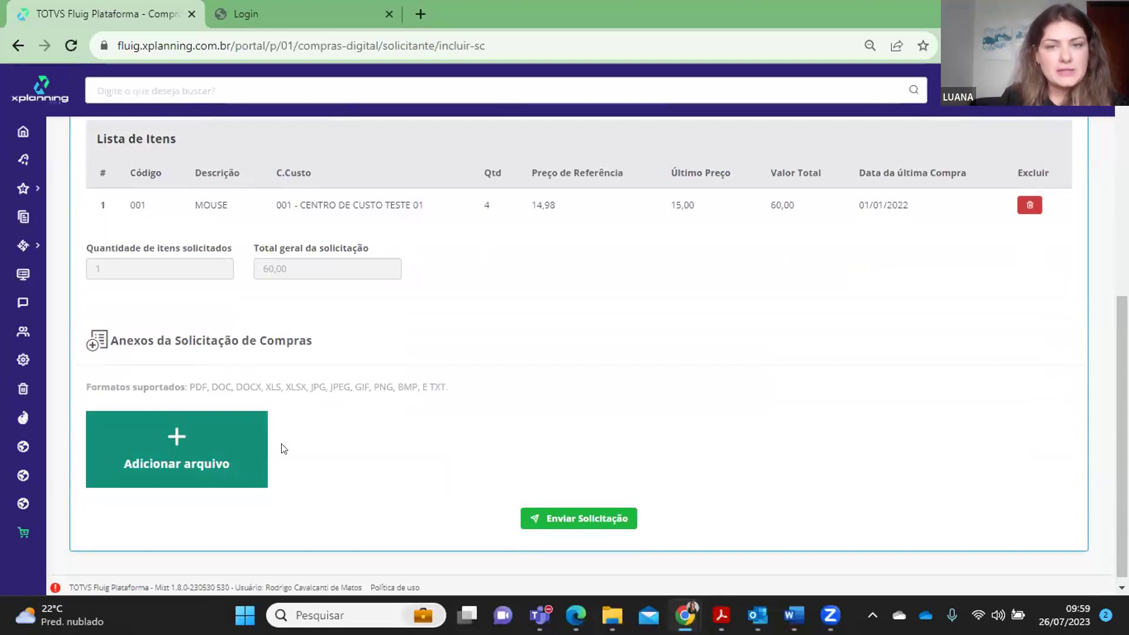
{"action": "scroll", "coordinate": [512, 450], "scroll_direction": "up", "scroll_amount": 1}
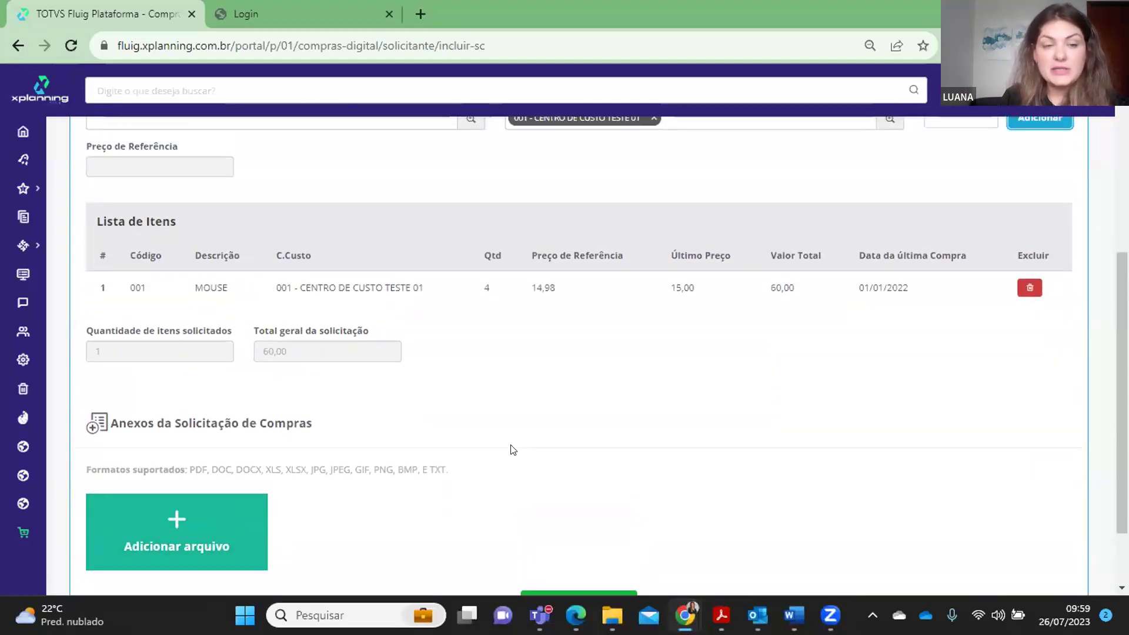
{"action": "scroll", "coordinate": [467, 459], "scroll_direction": "down", "scroll_amount": 1}
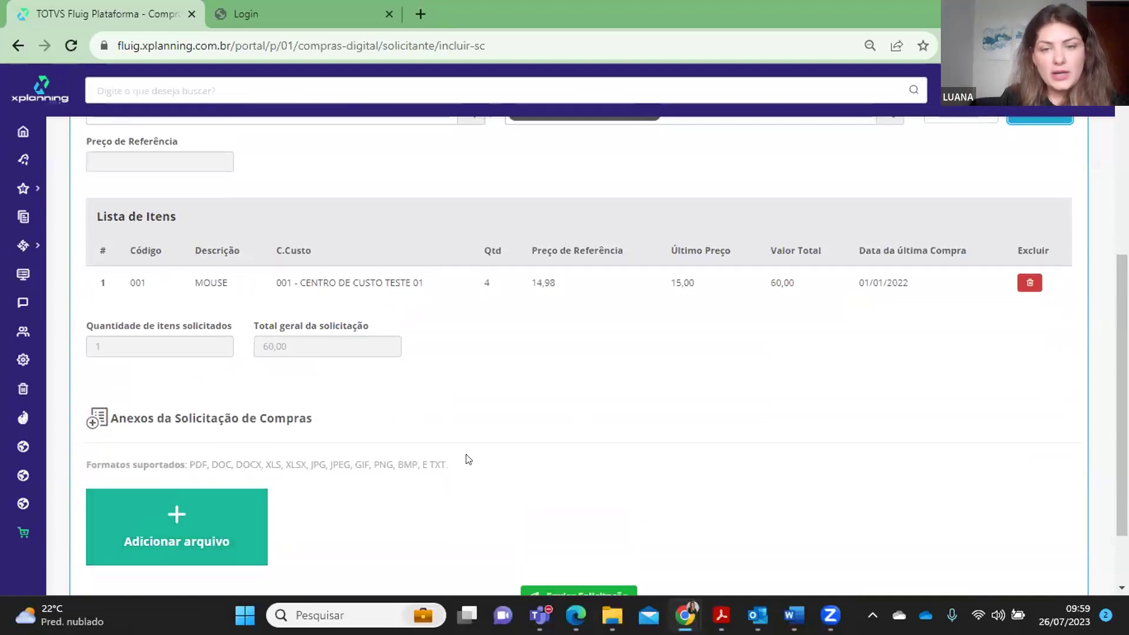
{"action": "scroll", "coordinate": [468, 459], "scroll_direction": "down", "scroll_amount": 1}
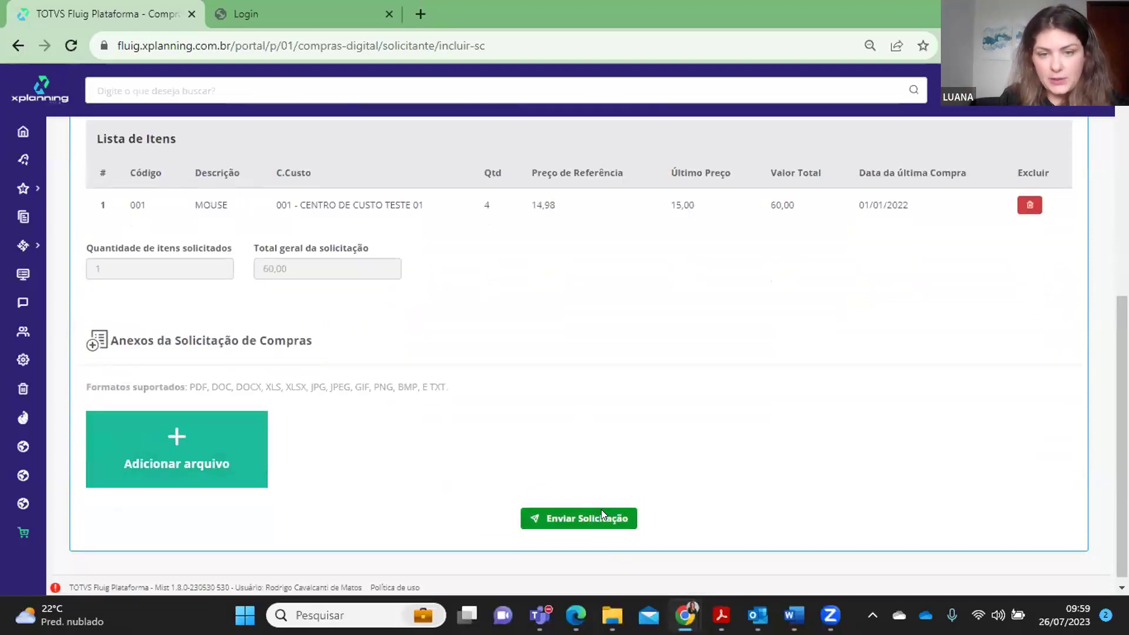
{"action": "scroll", "coordinate": [435, 318], "scroll_direction": "up", "scroll_amount": 3}
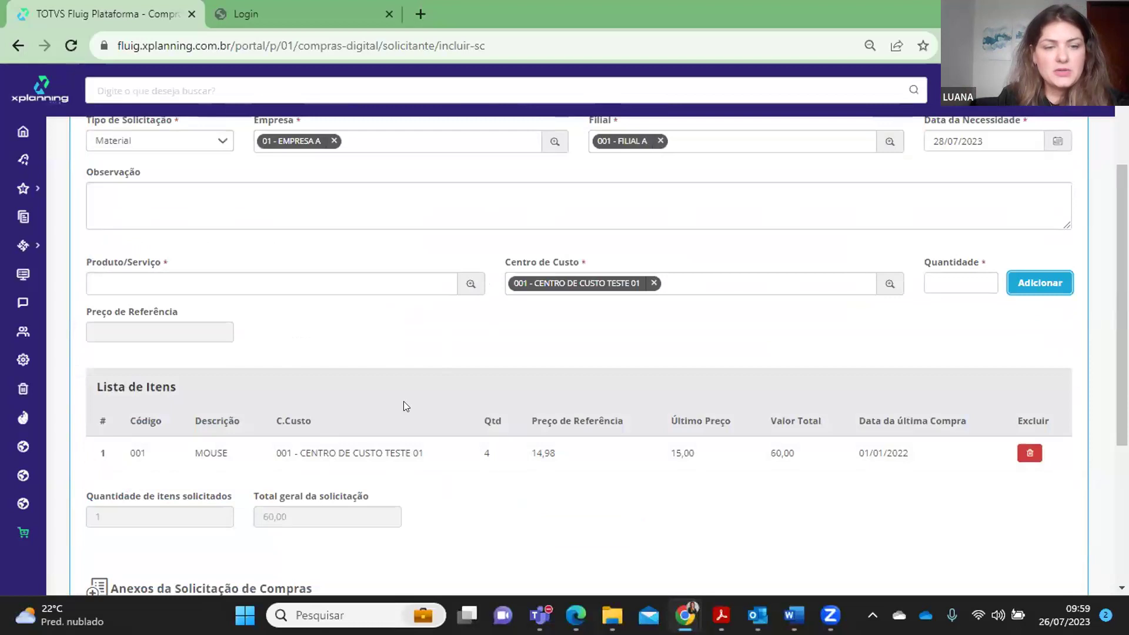
Add 2 units of 002 - TECLADO to the item list
{"action": "left_click", "coordinate": [465, 284]}
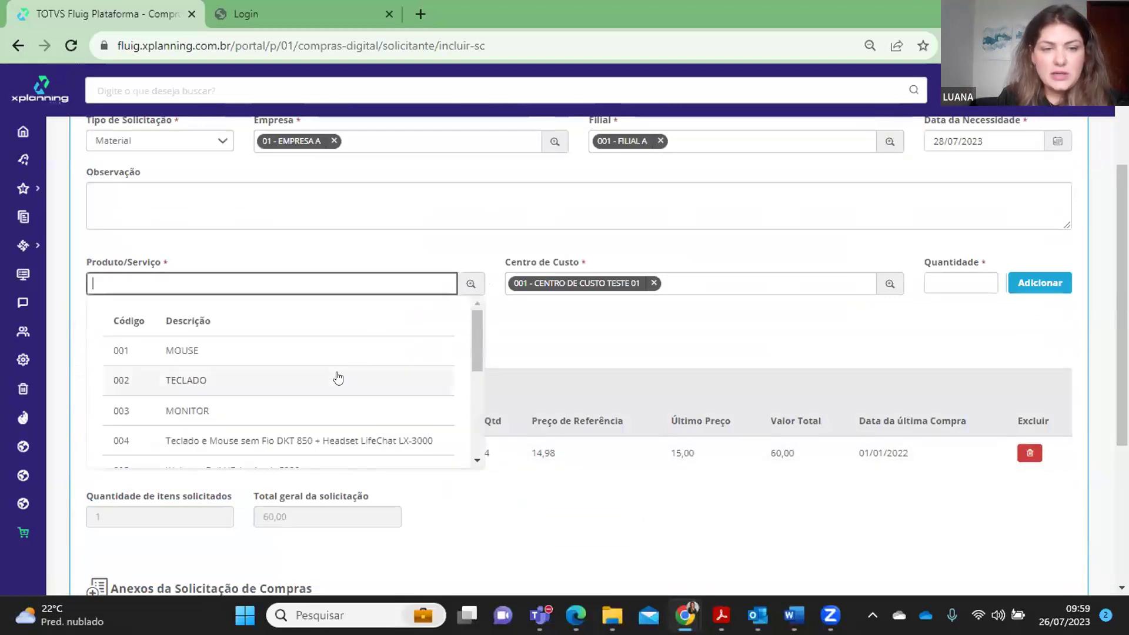
{"action": "left_click", "coordinate": [338, 377]}
{"action": "left_click", "coordinate": [937, 279]}
{"action": "left_click", "coordinate": [983, 280]}
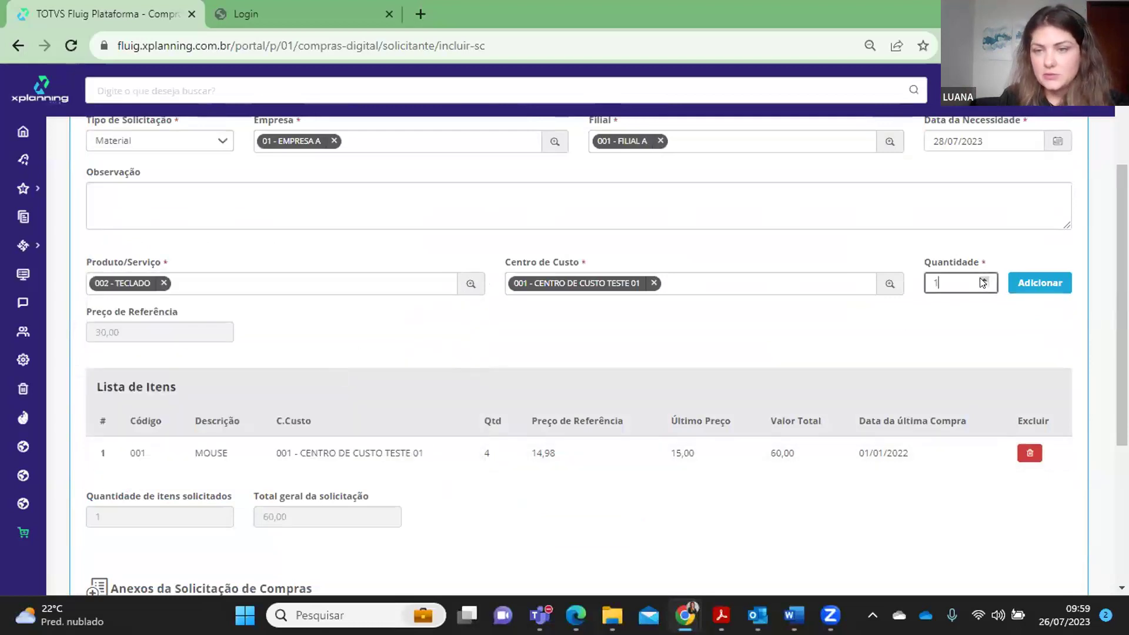
{"action": "left_click", "coordinate": [983, 280]}
{"action": "left_click", "coordinate": [1039, 283]}
Submit the request totalling 150,00 and dismiss the request 498 confirmation
{"action": "scroll", "coordinate": [495, 378], "scroll_direction": "down", "scroll_amount": 5}
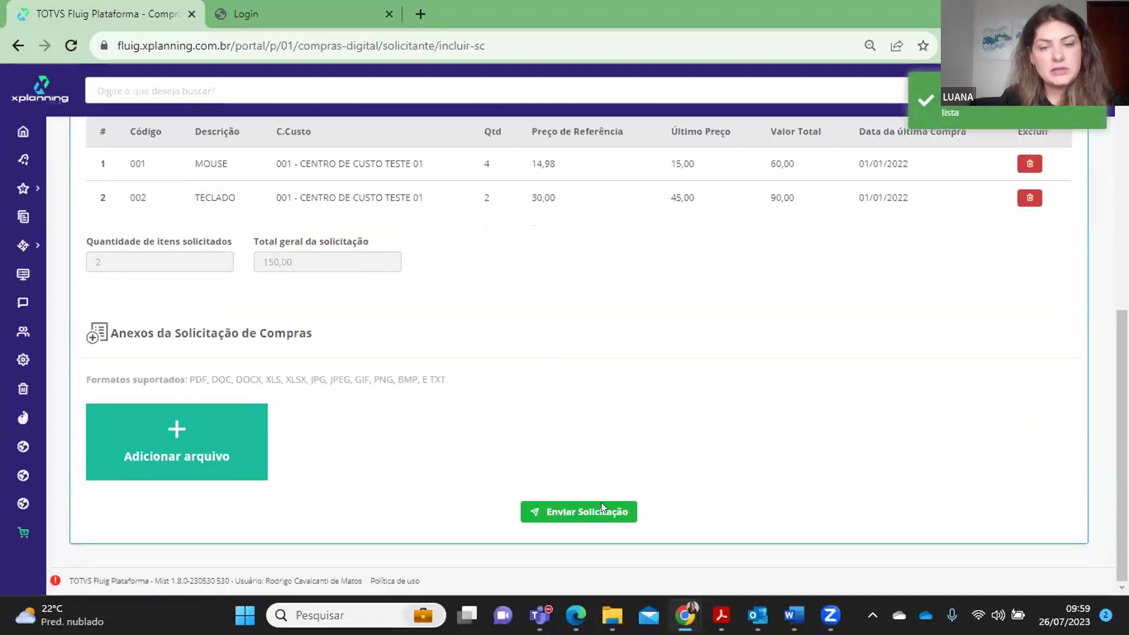
{"action": "left_click", "coordinate": [600, 514]}
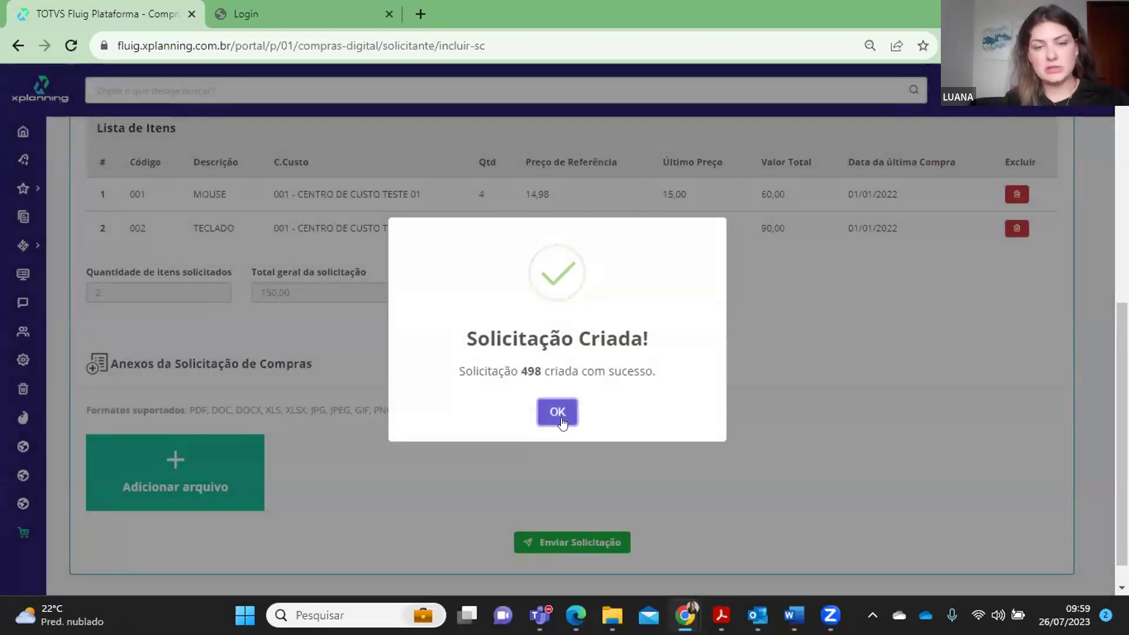
{"action": "left_click", "coordinate": [562, 418]}
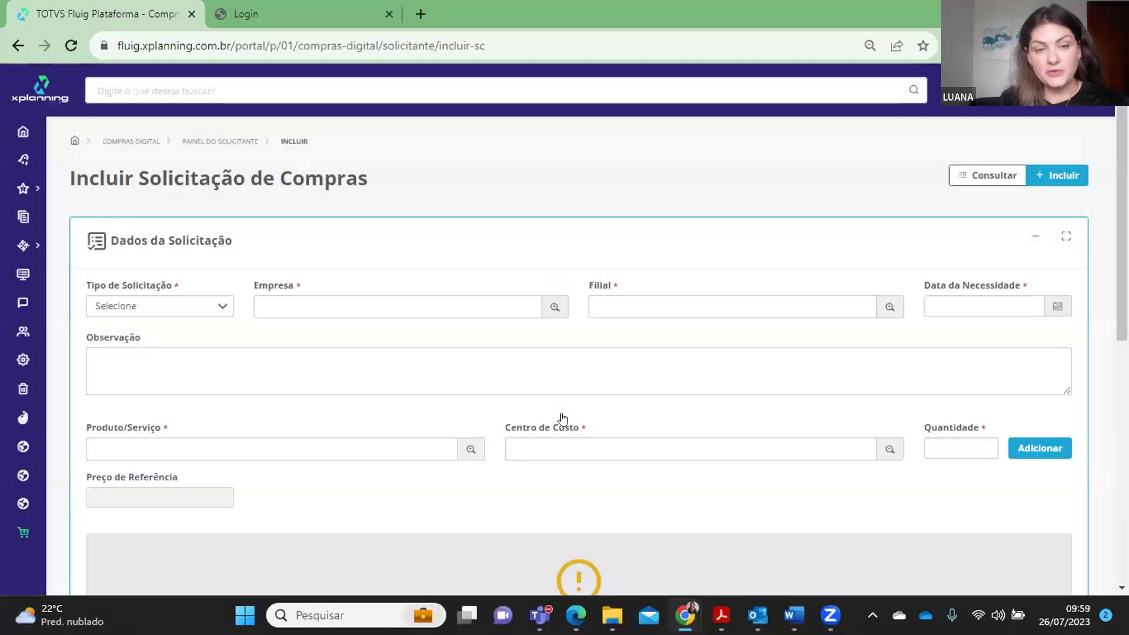
Search purchase requests across all companies and branches
{"action": "left_click", "coordinate": [994, 176]}
{"action": "left_click", "coordinate": [310, 296]}
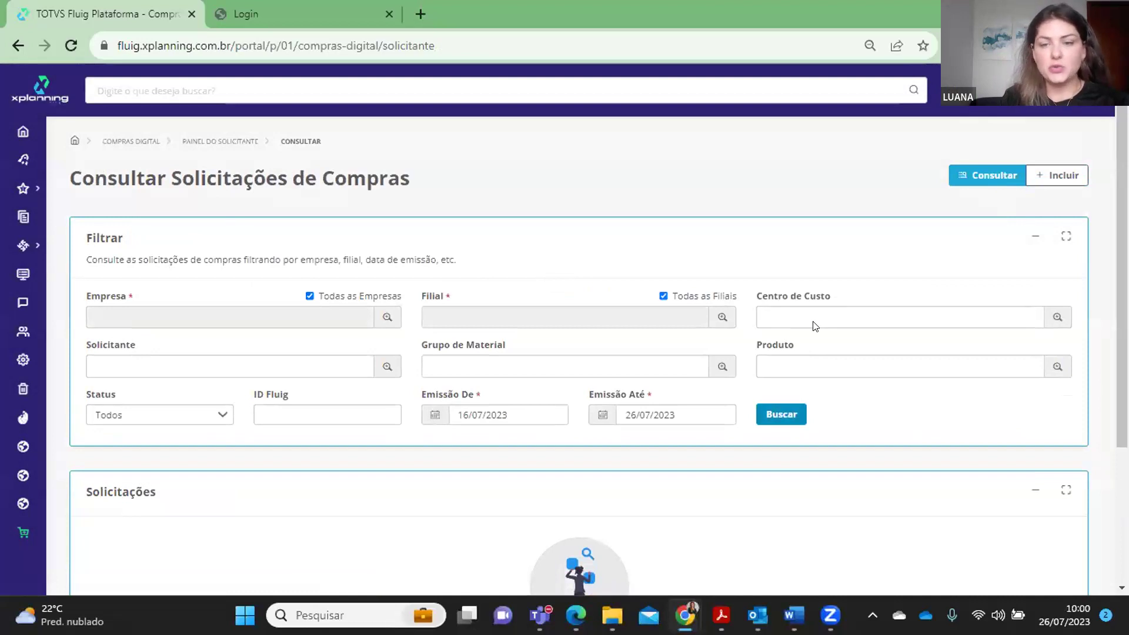
{"action": "key", "text": "Return"}
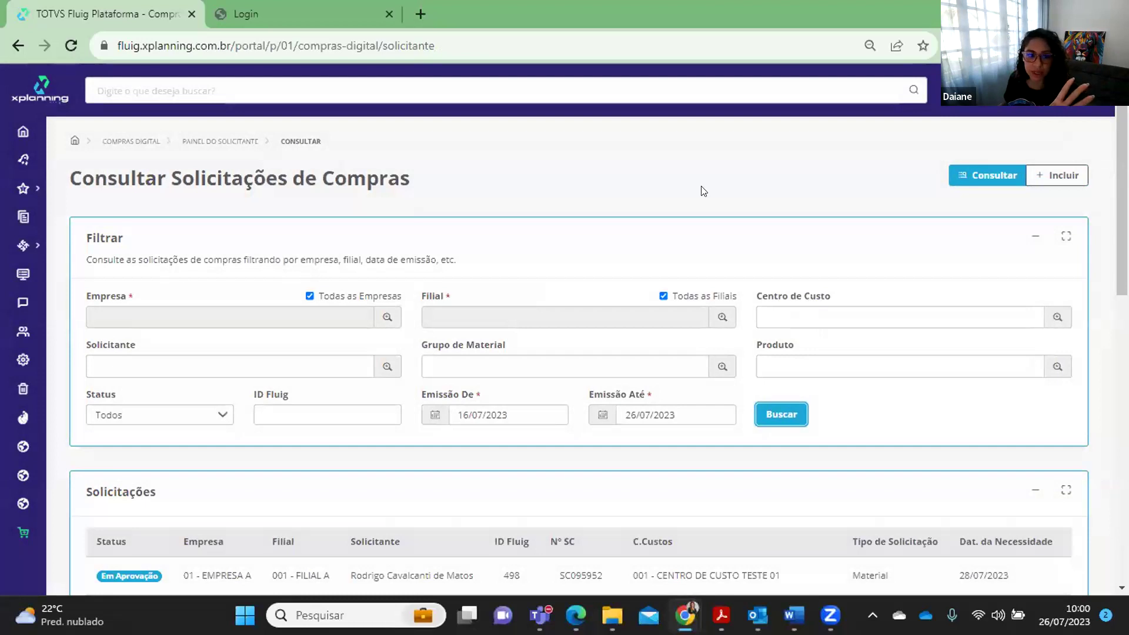
{"action": "scroll", "coordinate": [220, 314], "scroll_direction": "down", "scroll_amount": 4}
{"action": "scroll", "coordinate": [493, 303], "scroll_direction": "up", "scroll_amount": 4}
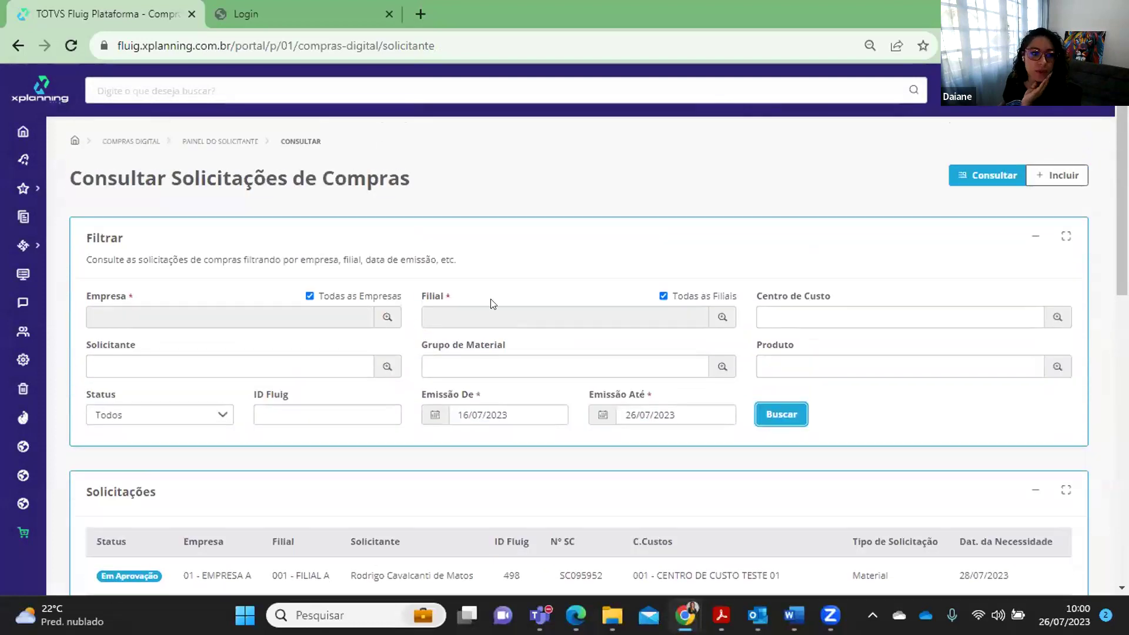
Return to the new-request form and view the request type options
{"action": "left_click", "coordinate": [1053, 174]}
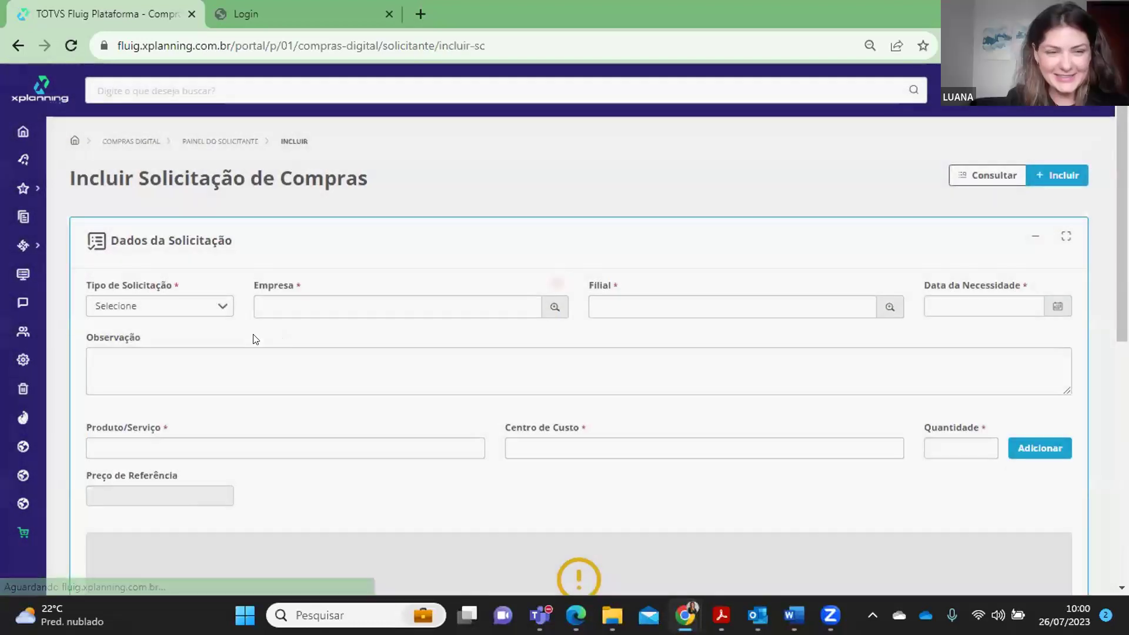
{"action": "scroll", "coordinate": [256, 294], "scroll_direction": "down", "scroll_amount": 3}
{"action": "scroll", "coordinate": [257, 249], "scroll_direction": "up", "scroll_amount": 3}
{"action": "left_click", "coordinate": [216, 307]}
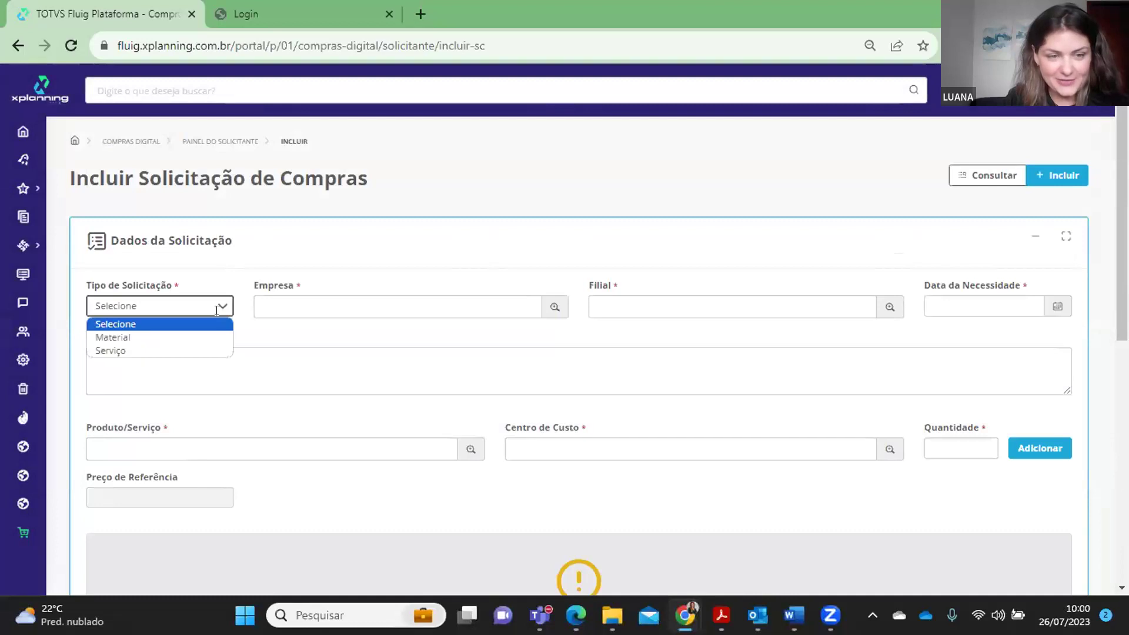
Re-run the all-companies, all-branches search and scroll to the results showing request 498
{"action": "left_click", "coordinate": [148, 142]}
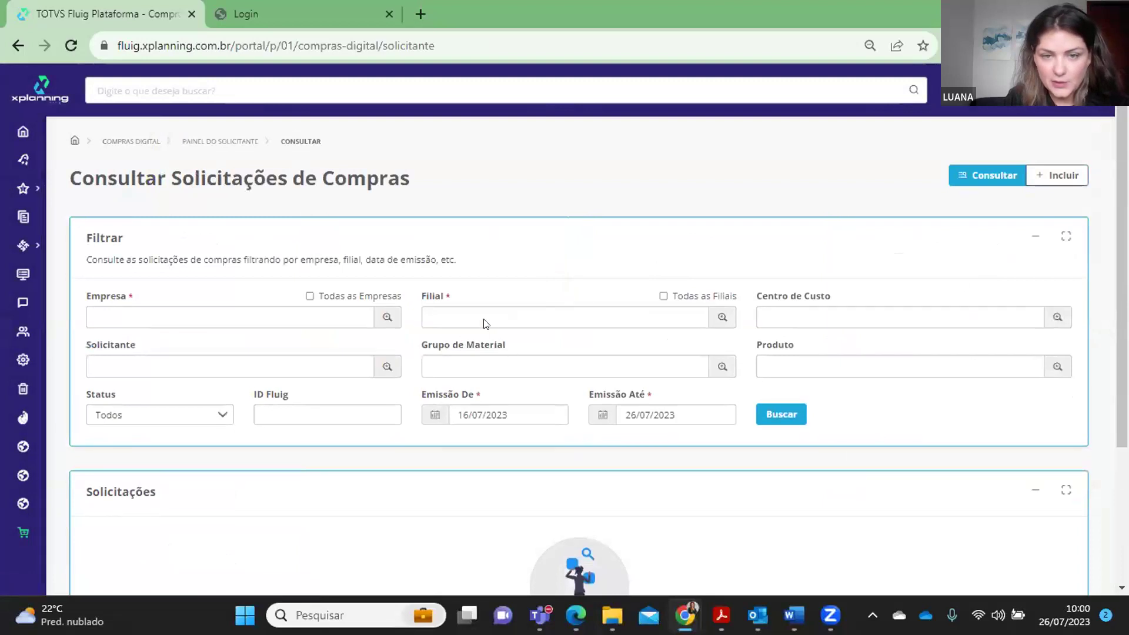
{"action": "left_click", "coordinate": [395, 303]}
{"action": "left_click", "coordinate": [788, 414]}
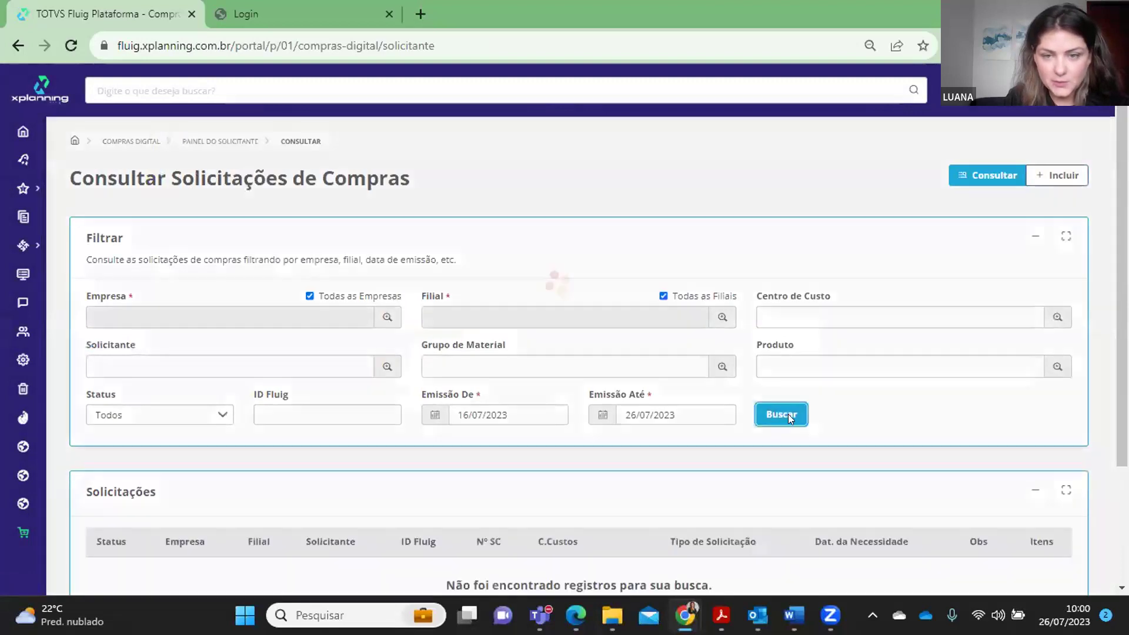
{"action": "scroll", "coordinate": [384, 406], "scroll_direction": "down", "scroll_amount": 2}
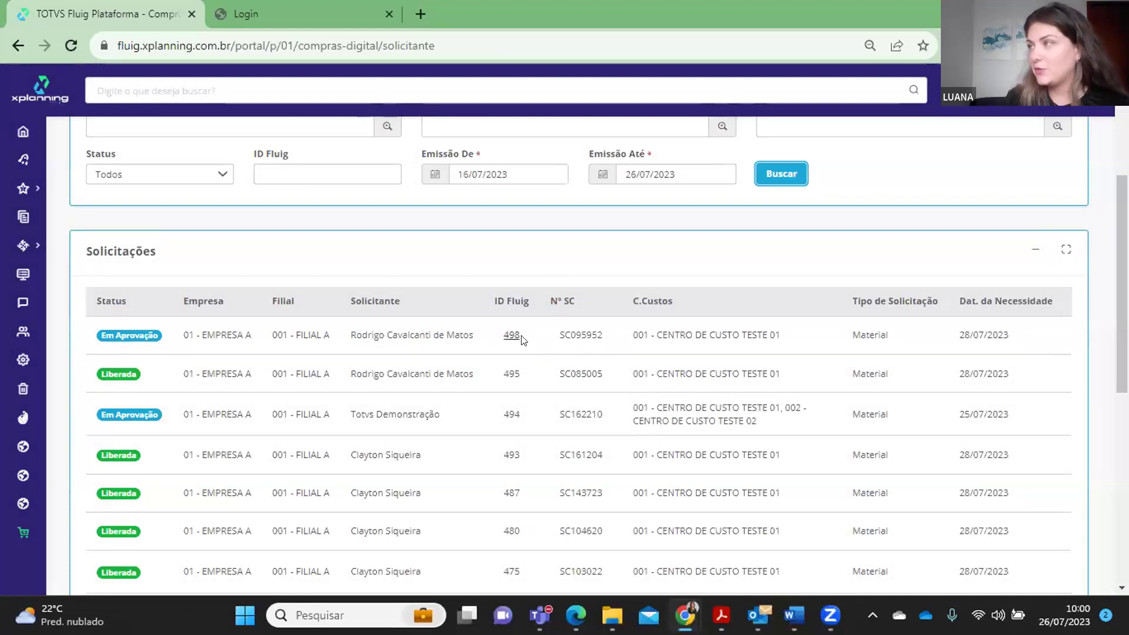
Open request 498's Informações tab and view its workflow diagram, adjusting page zoom
{"action": "left_click", "coordinate": [563, 336]}
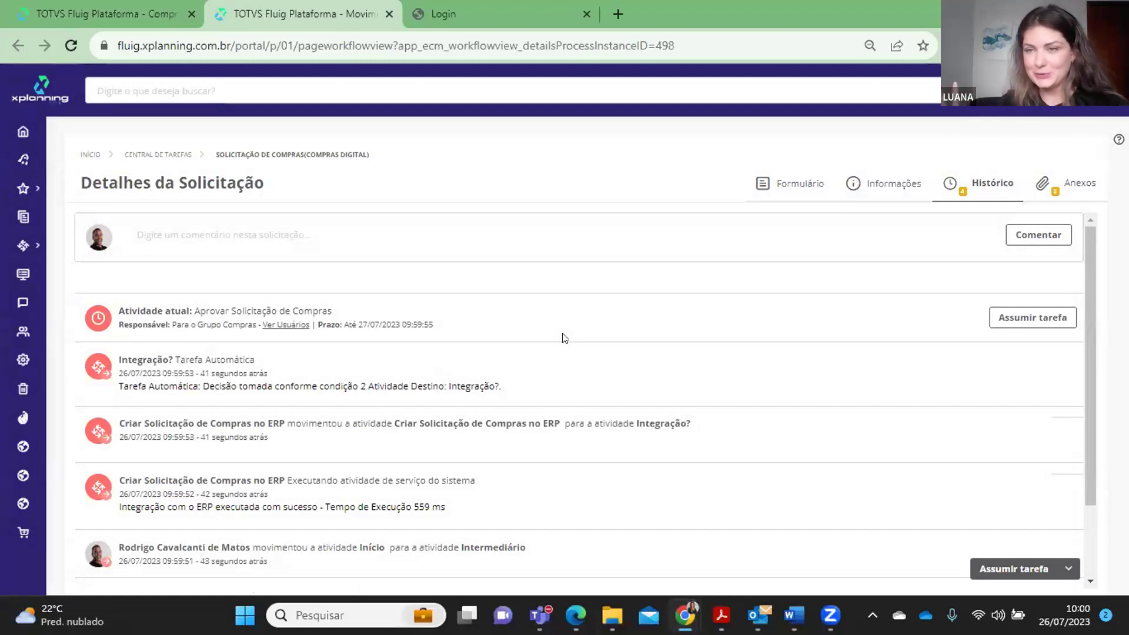
{"action": "left_click", "coordinate": [858, 189]}
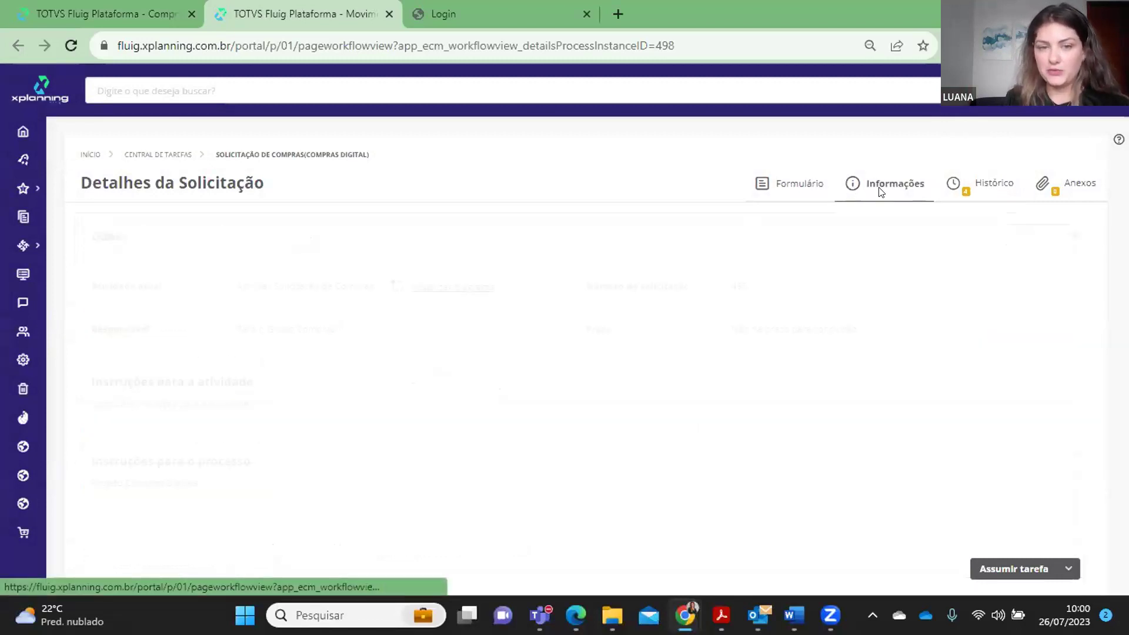
{"action": "left_click", "coordinate": [419, 287]}
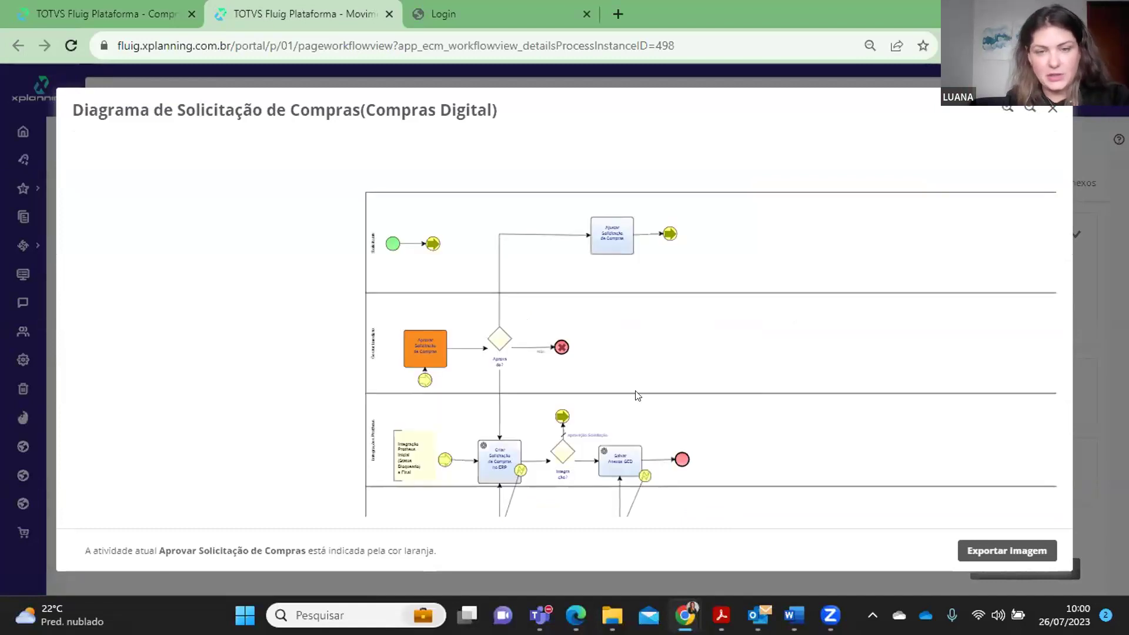
{"action": "key", "text": "ctrl+plus"}
{"action": "key", "text": "ctrl+plus"}
{"action": "key", "text": "ctrl+plus"}
{"action": "key", "text": "ctrl+plus"}
{"action": "key", "text": "ctrl+plus"}
{"action": "key", "text": "ctrl+minus"}
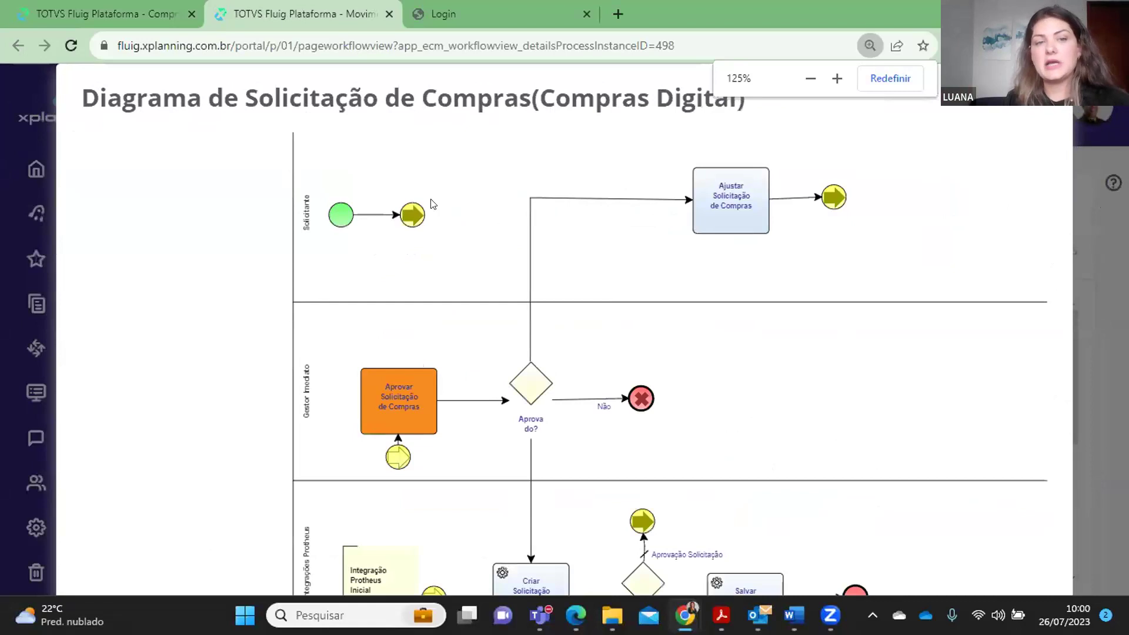
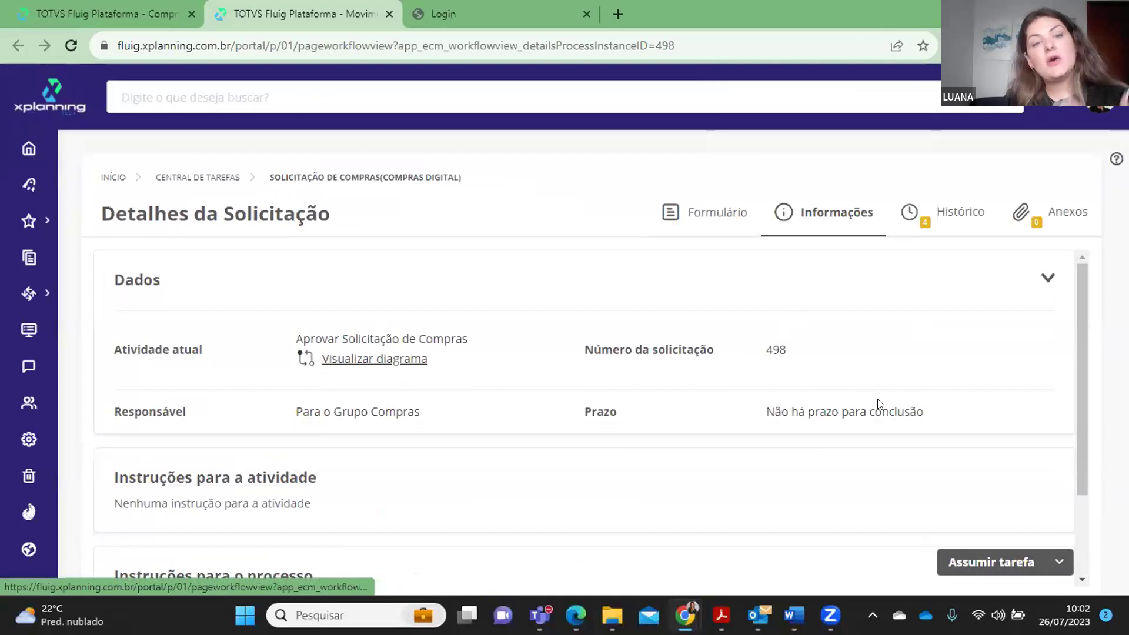
Take on the approval task for request 498, mark Aprovação do Gestor as Aprovado, and send it
{"action": "left_click", "coordinate": [982, 555]}
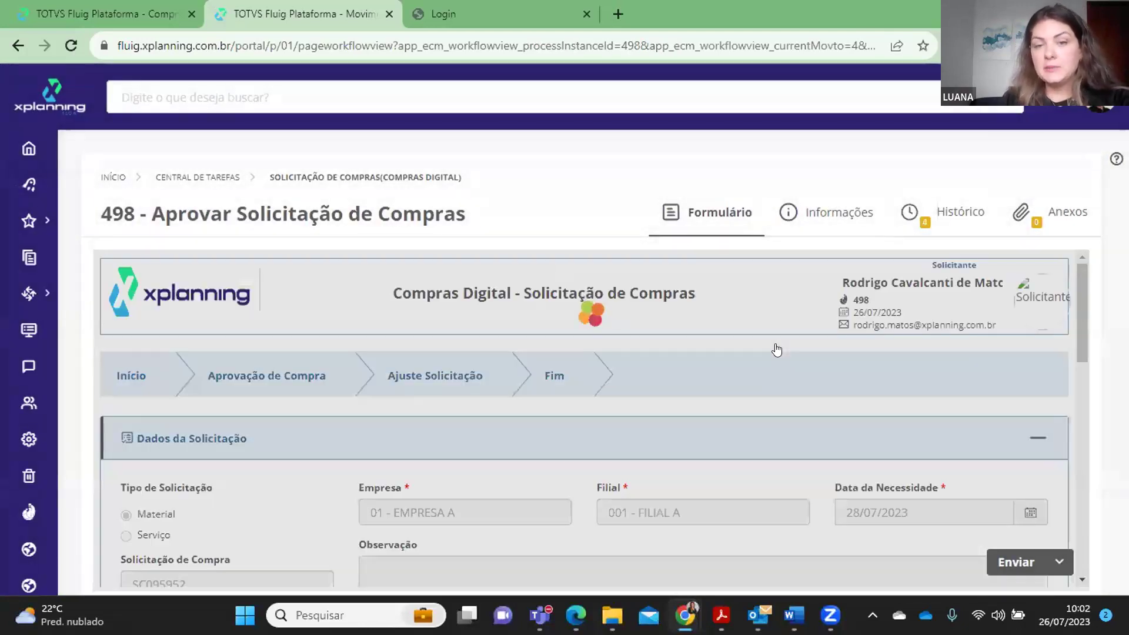
{"action": "scroll", "coordinate": [776, 350], "scroll_direction": "down", "scroll_amount": 1}
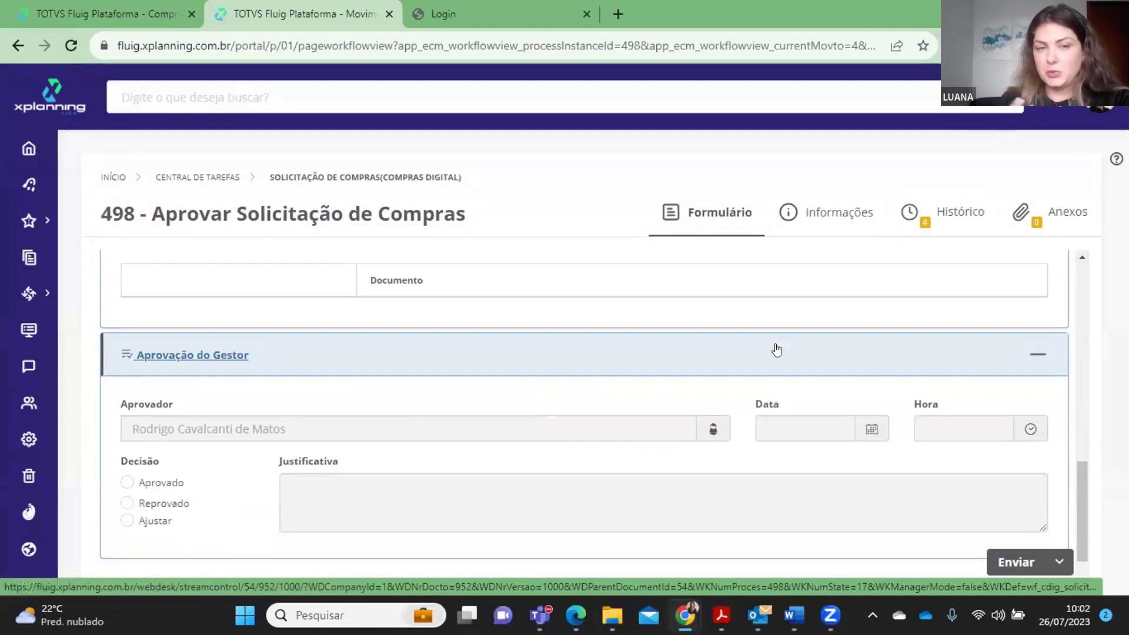
{"action": "scroll", "coordinate": [623, 379], "scroll_direction": "up", "scroll_amount": 10}
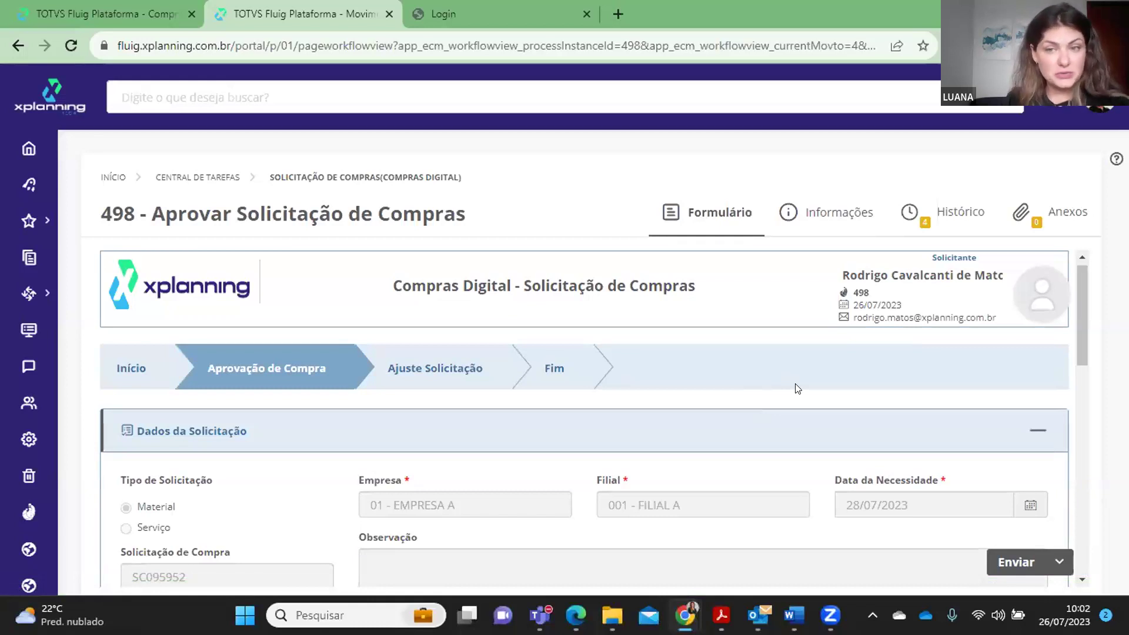
{"action": "scroll", "coordinate": [797, 388], "scroll_direction": "down", "scroll_amount": 3}
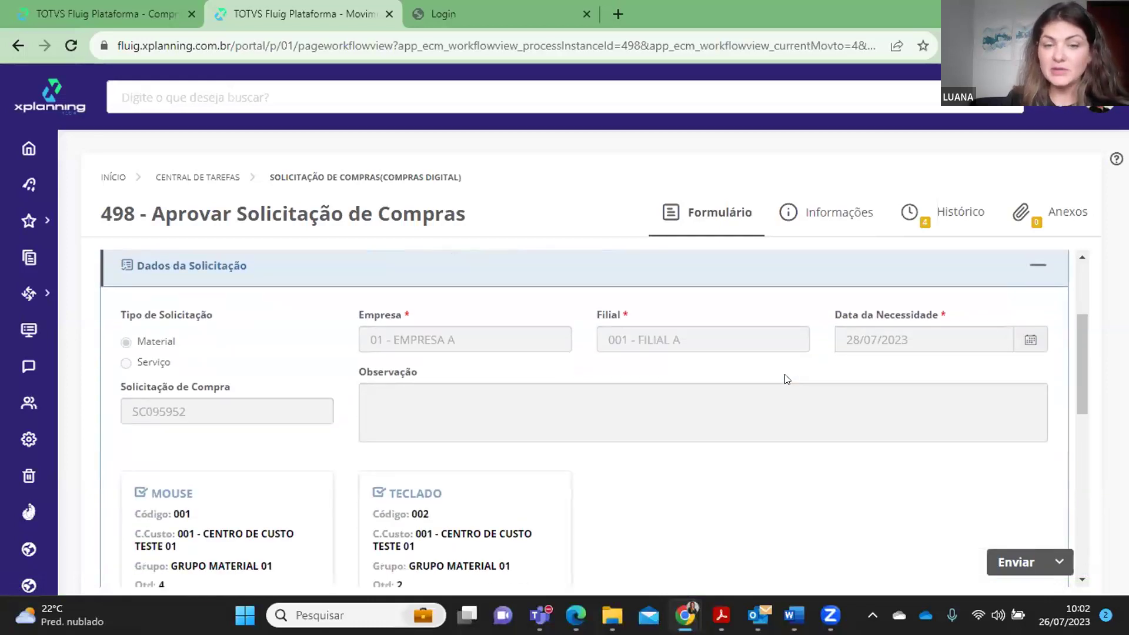
{"action": "scroll", "coordinate": [786, 380], "scroll_direction": "down", "scroll_amount": 1}
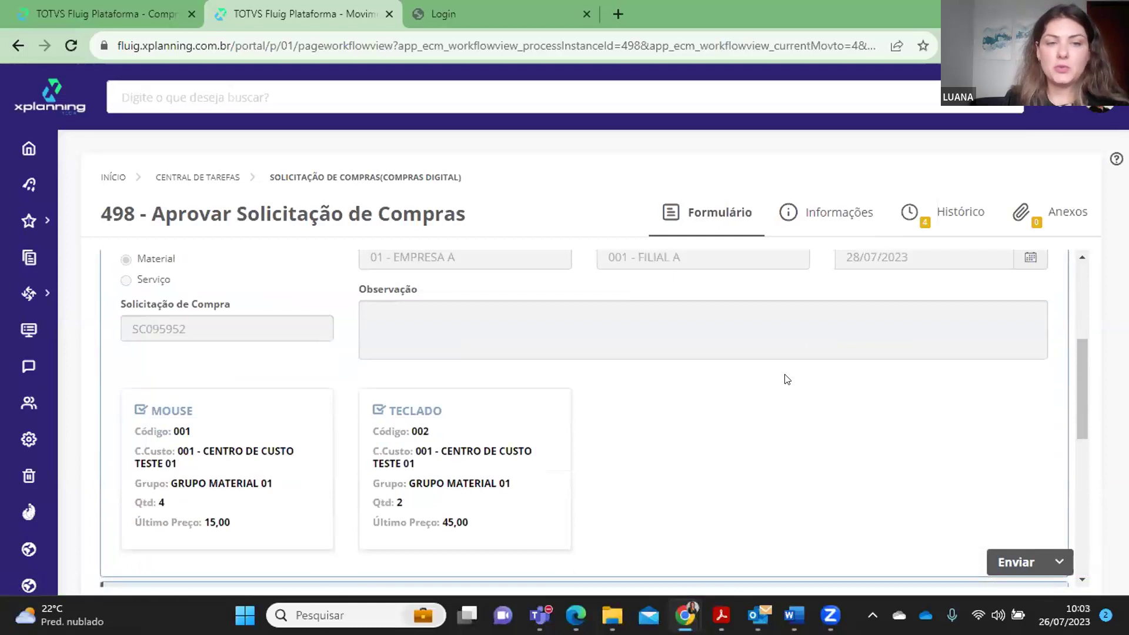
{"action": "scroll", "coordinate": [787, 379], "scroll_direction": "down", "scroll_amount": 1}
{"action": "scroll", "coordinate": [785, 378], "scroll_direction": "up", "scroll_amount": 6}
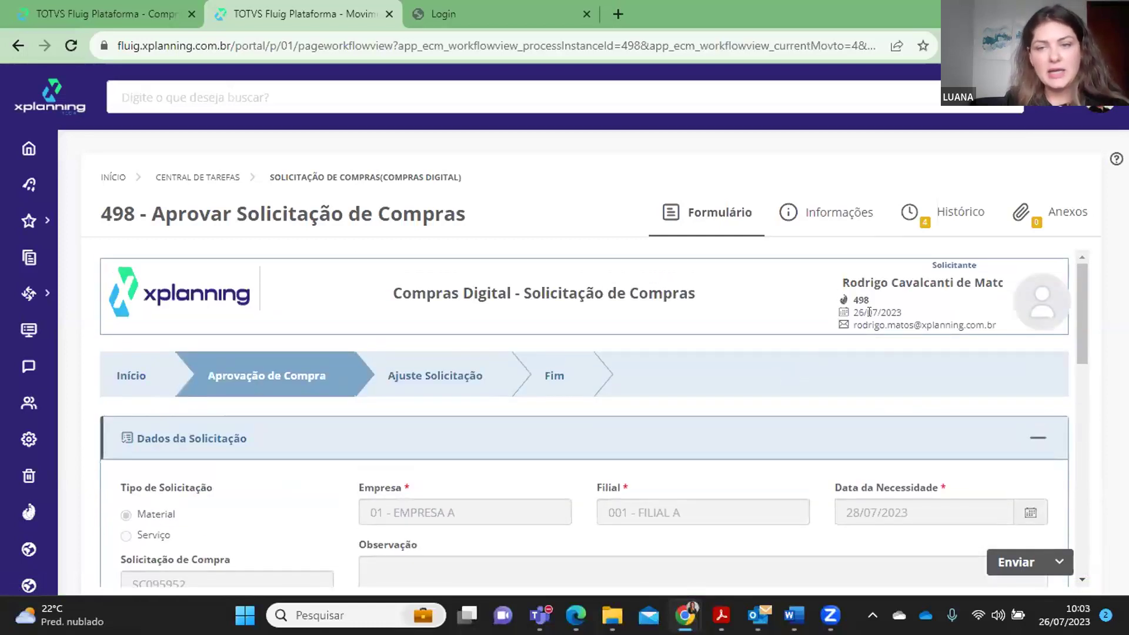
{"action": "scroll", "coordinate": [869, 311], "scroll_direction": "down", "scroll_amount": 3}
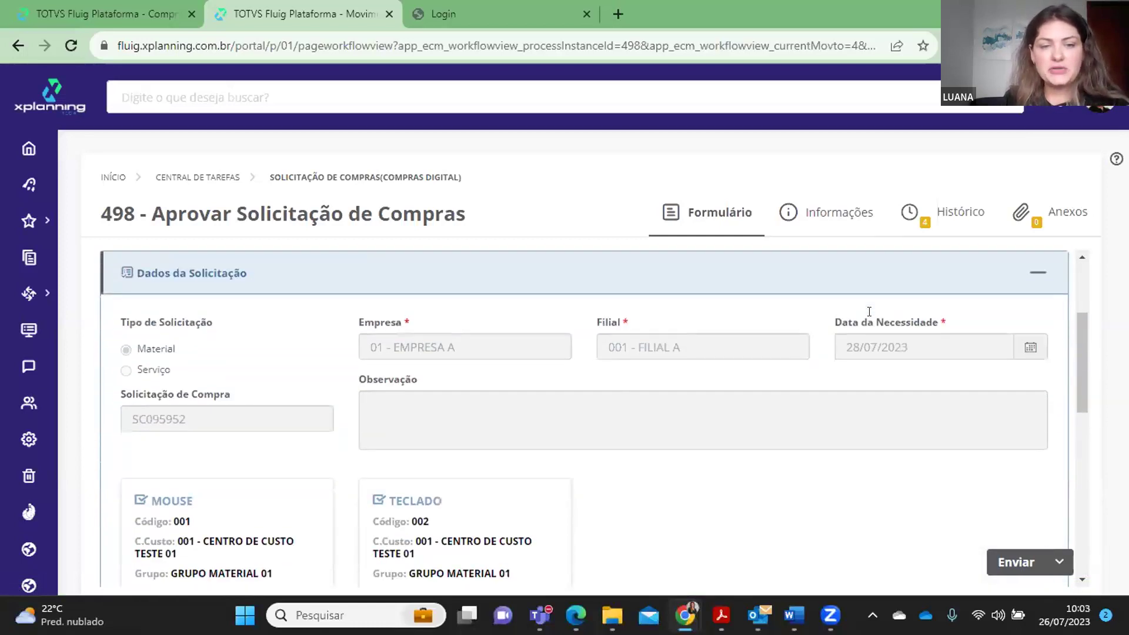
{"action": "scroll", "coordinate": [761, 373], "scroll_direction": "down", "scroll_amount": 3}
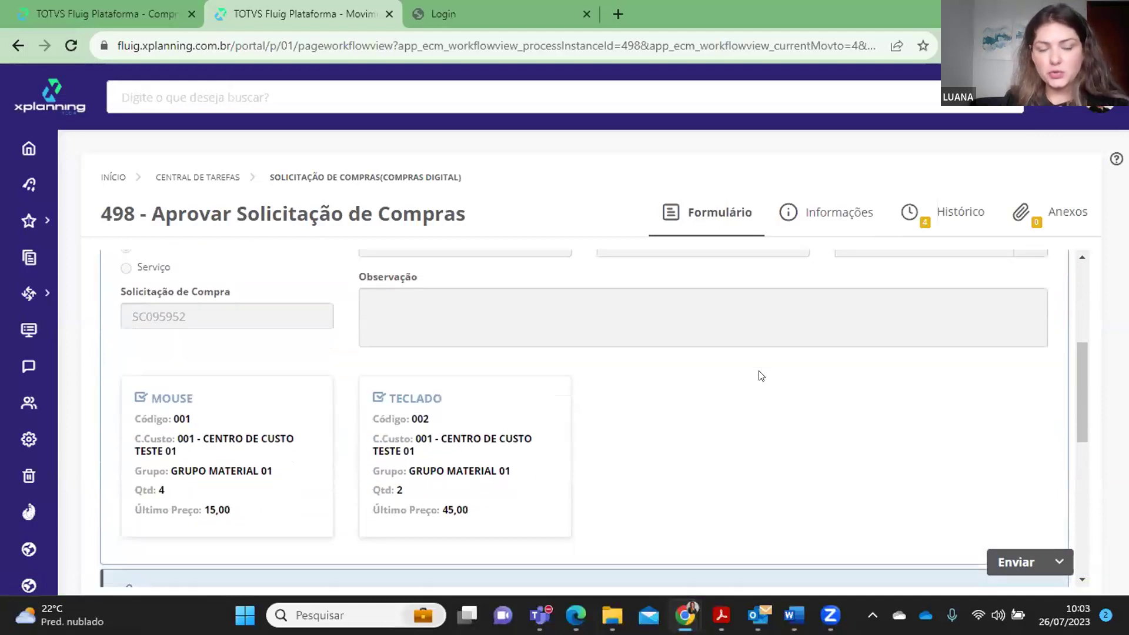
{"action": "scroll", "coordinate": [759, 374], "scroll_direction": "down", "scroll_amount": 3}
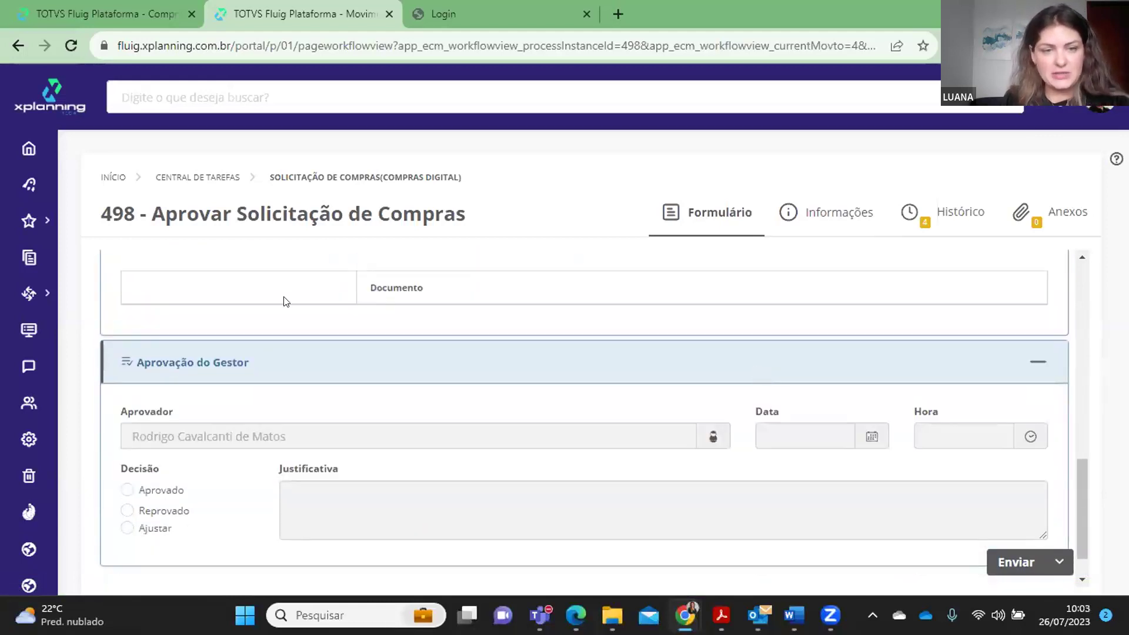
{"action": "scroll", "coordinate": [283, 301], "scroll_direction": "down", "scroll_amount": 1}
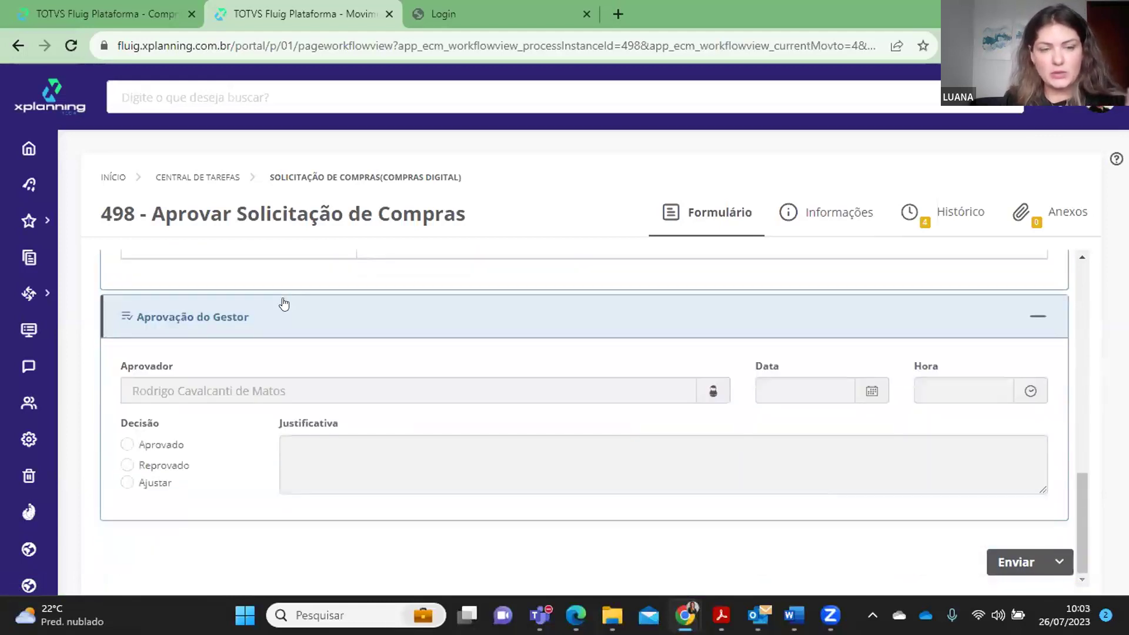
{"action": "left_click", "coordinate": [127, 443]}
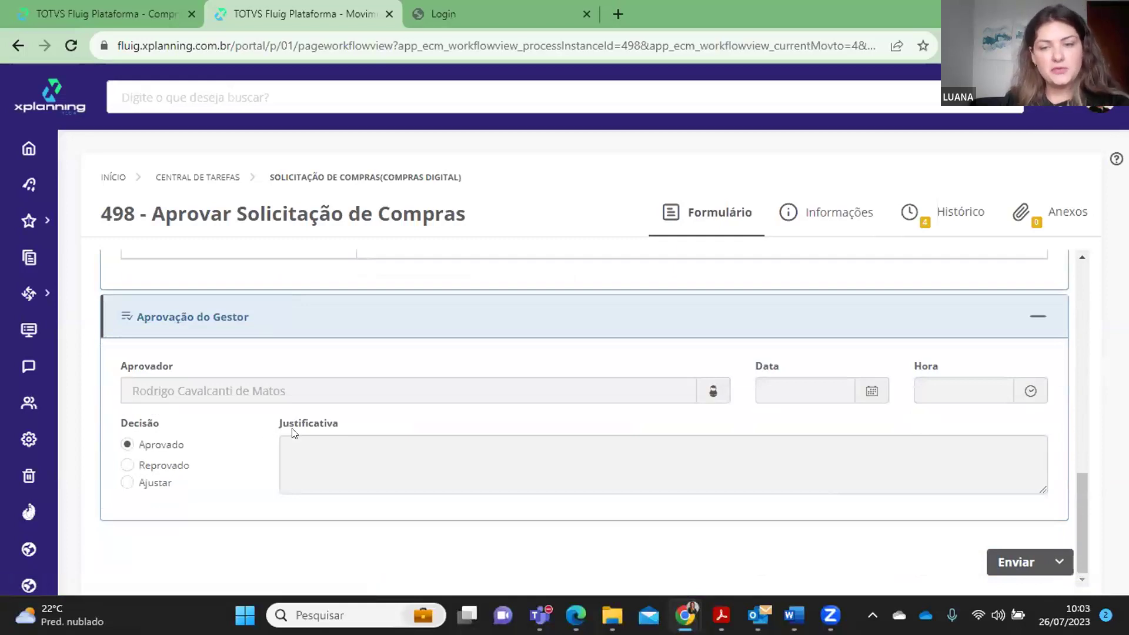
{"action": "left_click", "coordinate": [999, 568]}
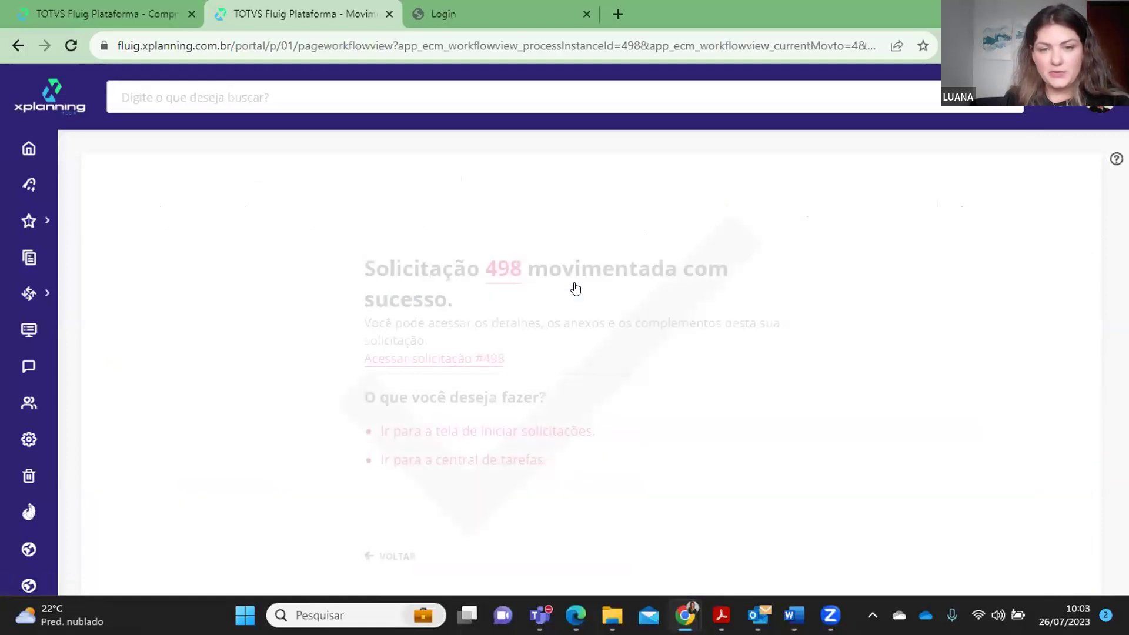
Open request 498's details and review its history up to Fim
{"action": "left_click", "coordinate": [512, 270]}
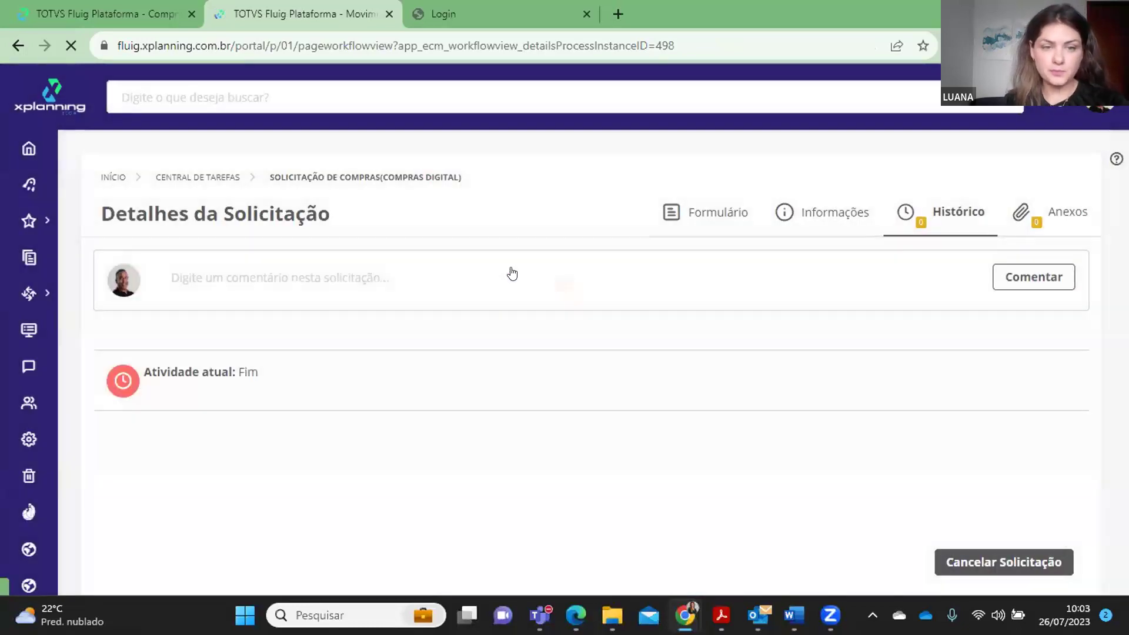
{"action": "scroll", "coordinate": [479, 405], "scroll_direction": "down", "scroll_amount": 3}
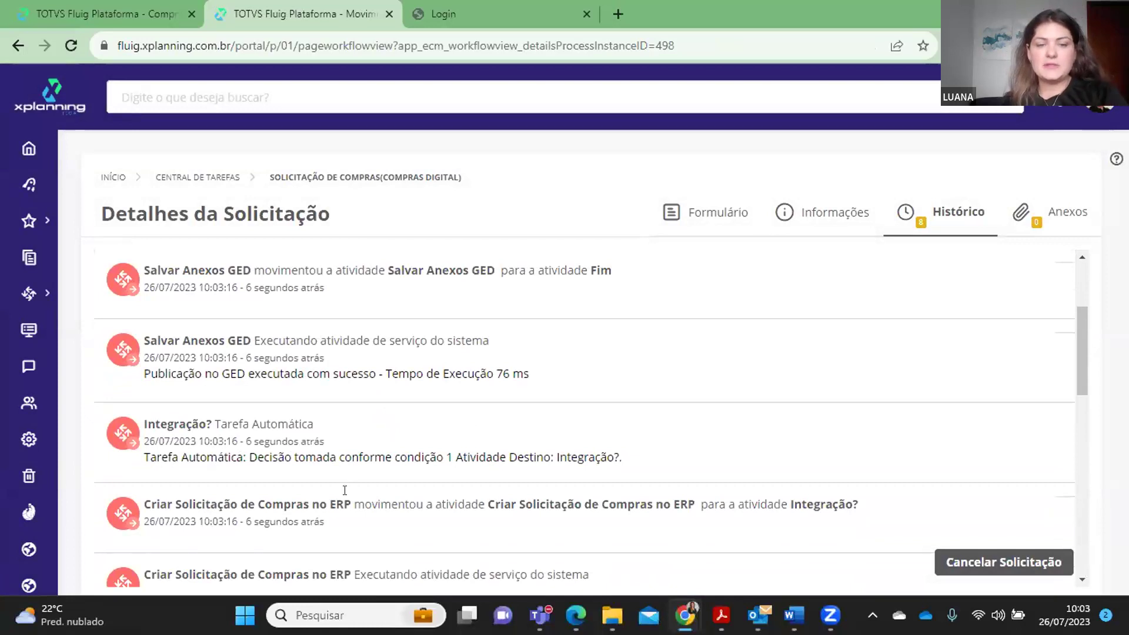
{"action": "scroll", "coordinate": [343, 495], "scroll_direction": "up", "scroll_amount": 3}
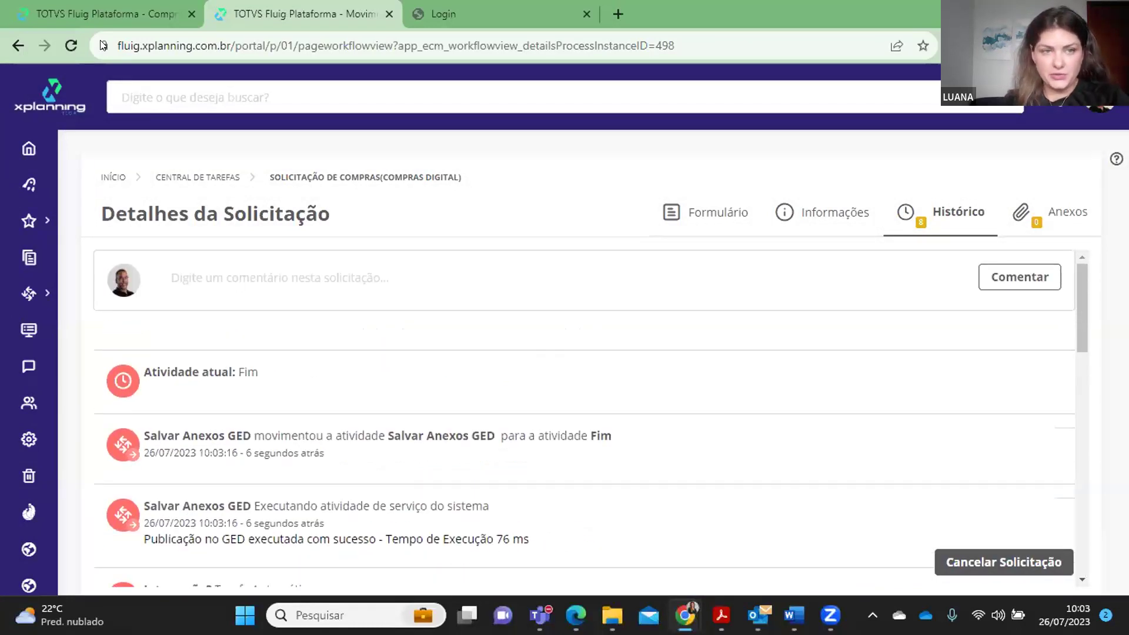
Return to the Compras Digital requests list at 90% zoom and refresh the search
{"action": "left_click", "coordinate": [82, 14]}
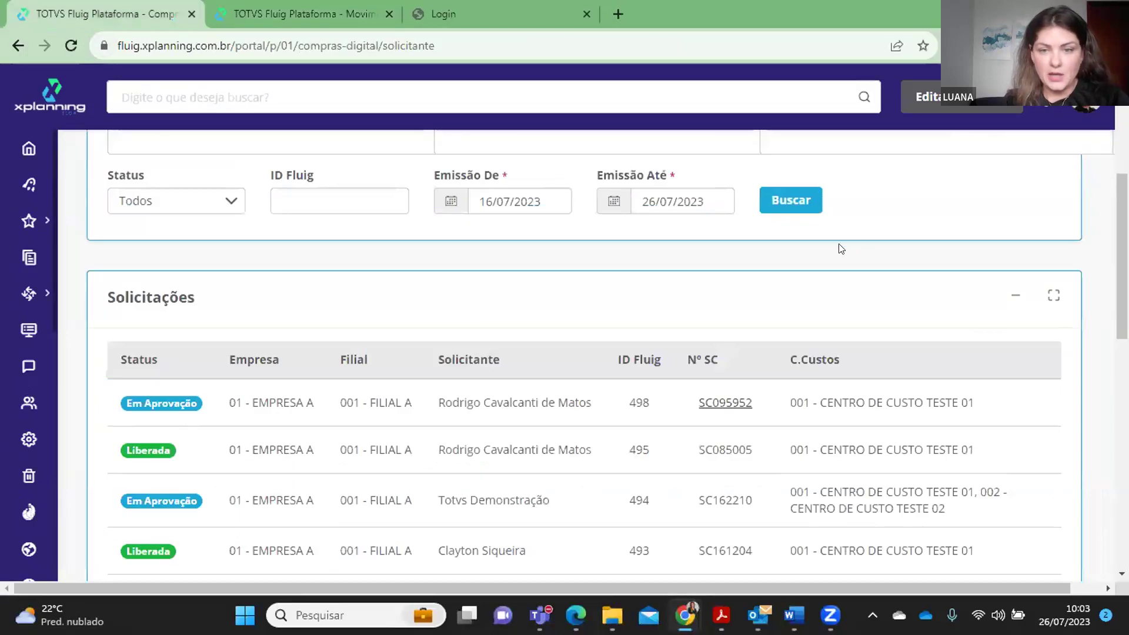
{"action": "key", "text": "ctrl+minus"}
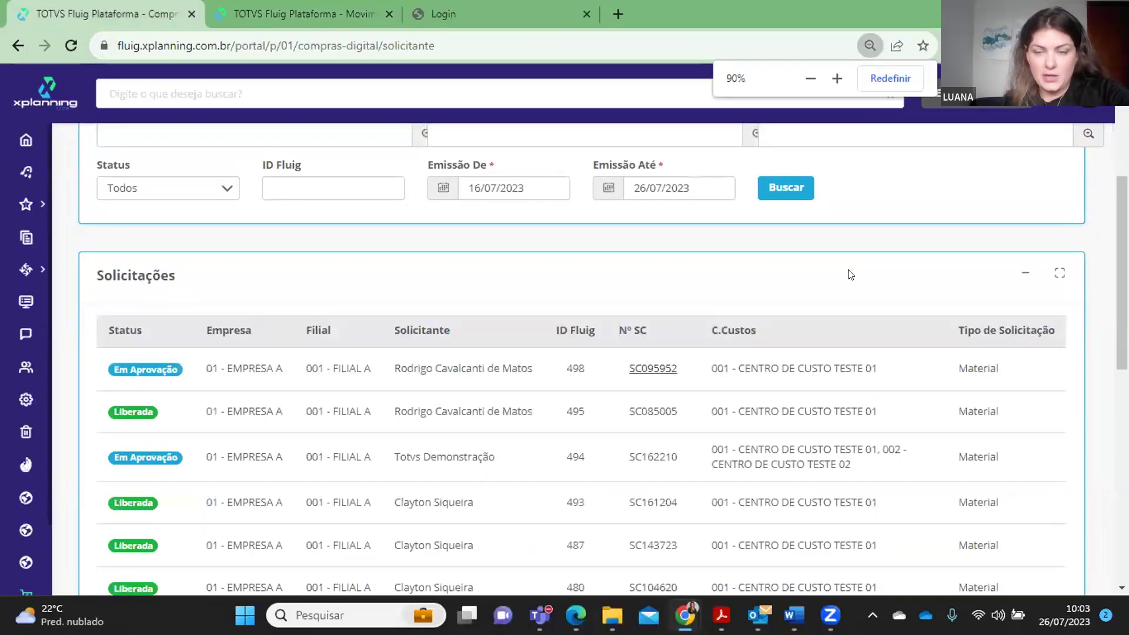
{"action": "scroll", "coordinate": [864, 276], "scroll_direction": "up", "scroll_amount": 4}
{"action": "scroll", "coordinate": [867, 277], "scroll_direction": "down", "scroll_amount": 4}
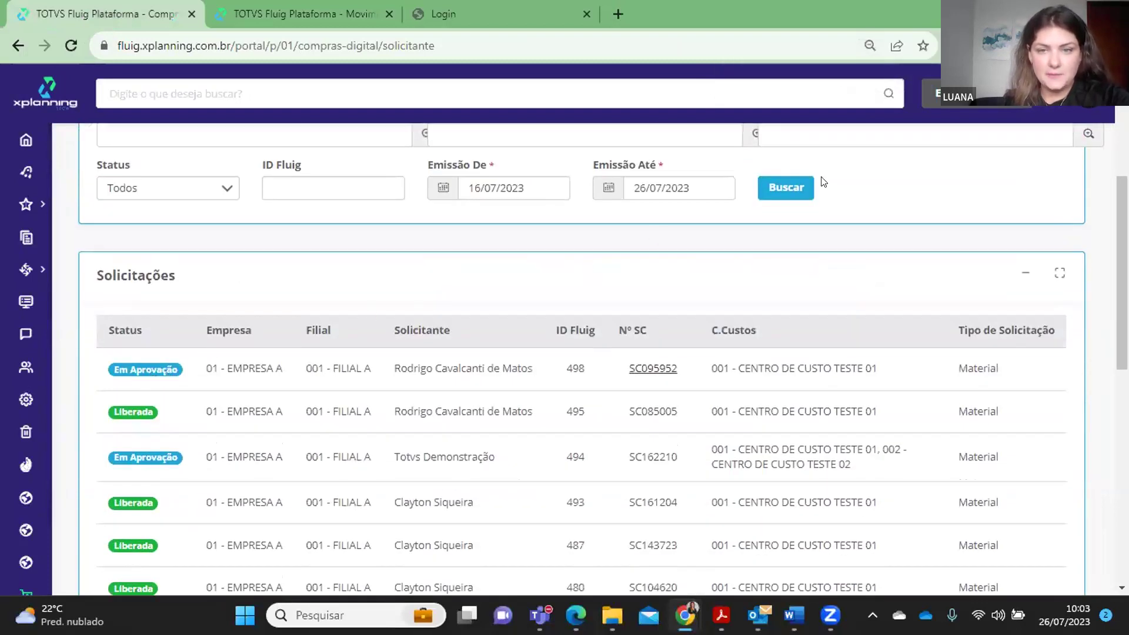
{"action": "left_click", "coordinate": [792, 189]}
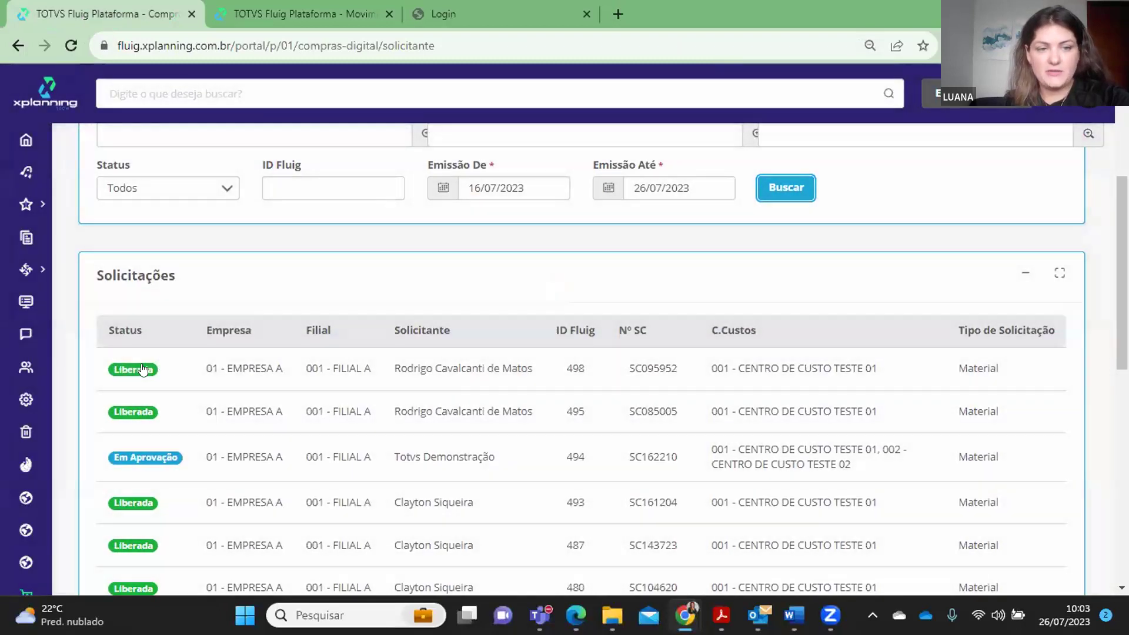
{"action": "scroll", "coordinate": [142, 369], "scroll_direction": "down", "scroll_amount": 2}
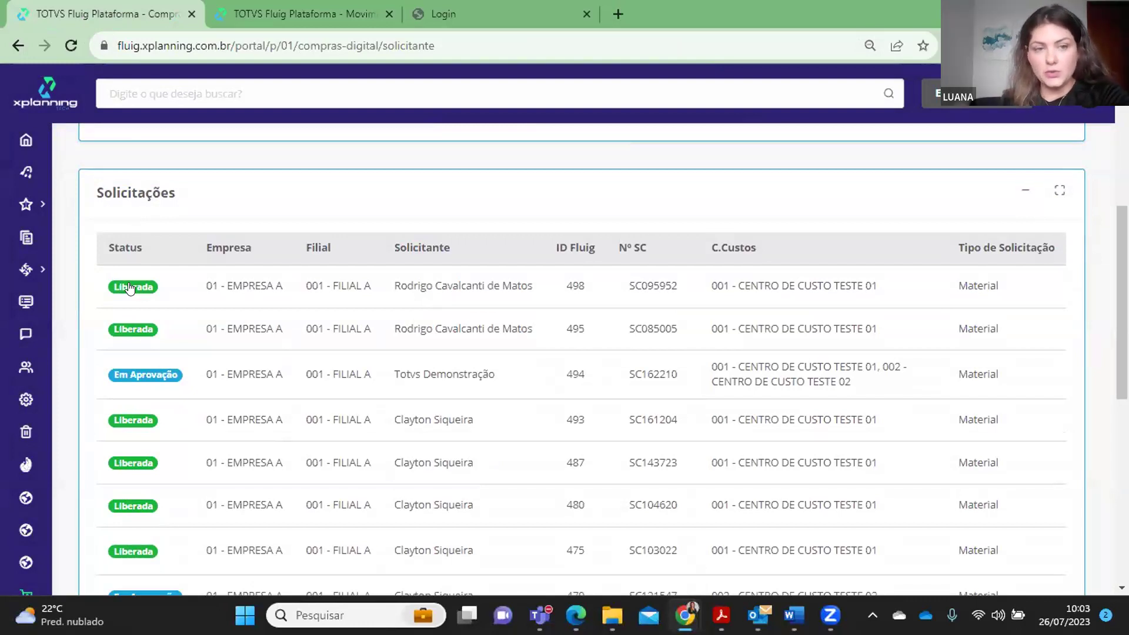
{"action": "scroll", "coordinate": [307, 306], "scroll_direction": "down", "scroll_amount": 8}
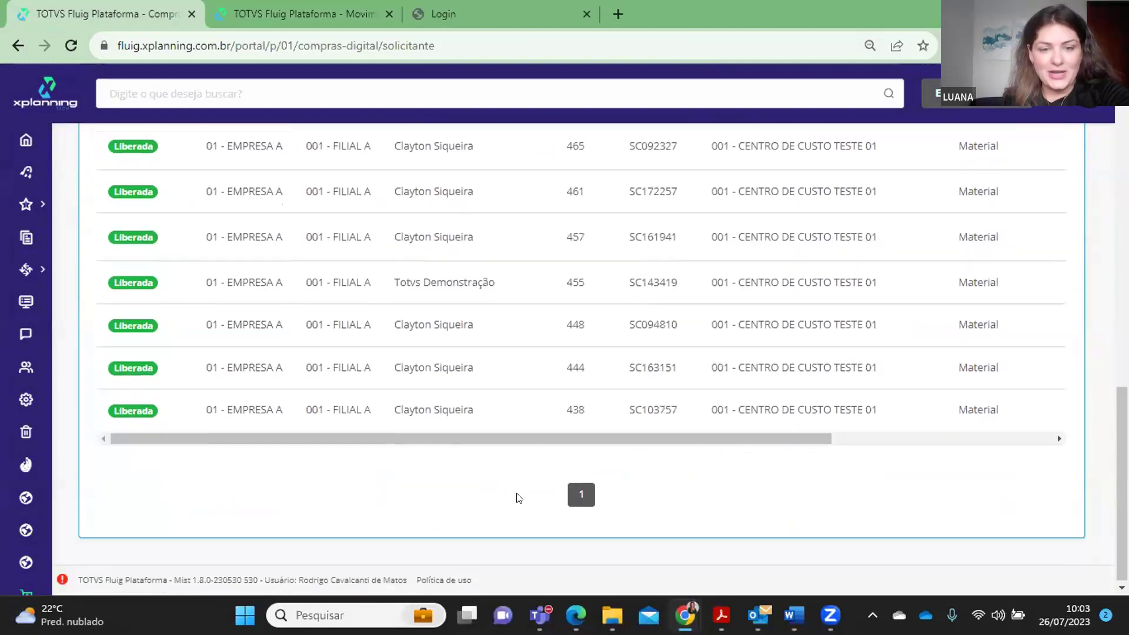
{"action": "left_click_drag", "start_coordinate": [541, 435], "coordinate": [864, 436]}
{"action": "scroll", "coordinate": [931, 355], "scroll_direction": "up", "scroll_amount": 8}
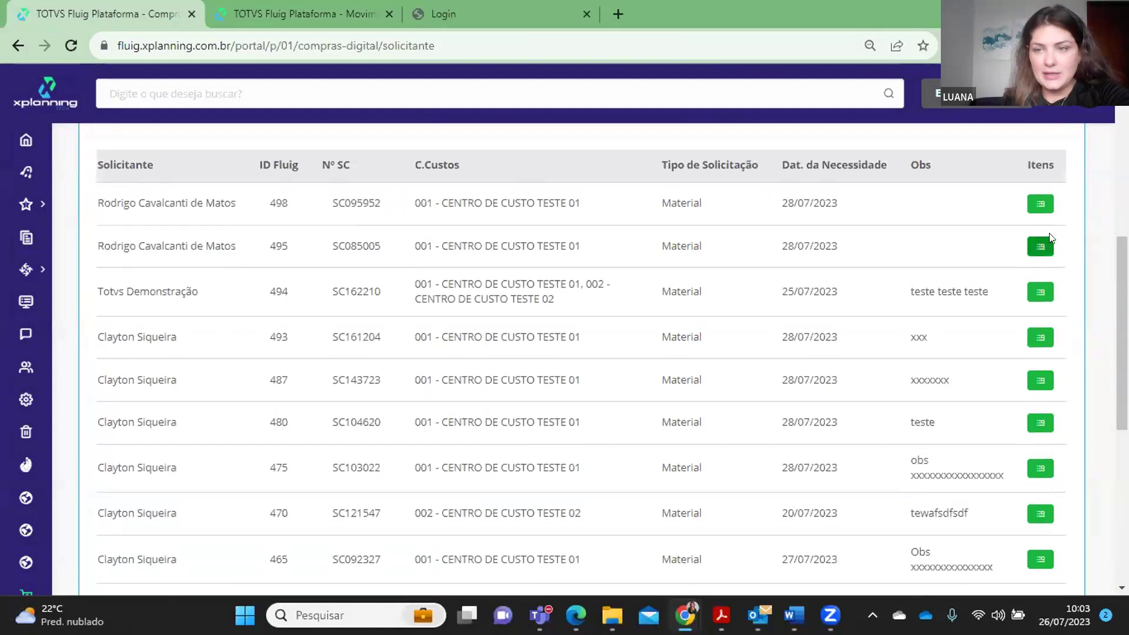
List request 498's items and check the status history of item 001
{"action": "left_click", "coordinate": [1051, 205]}
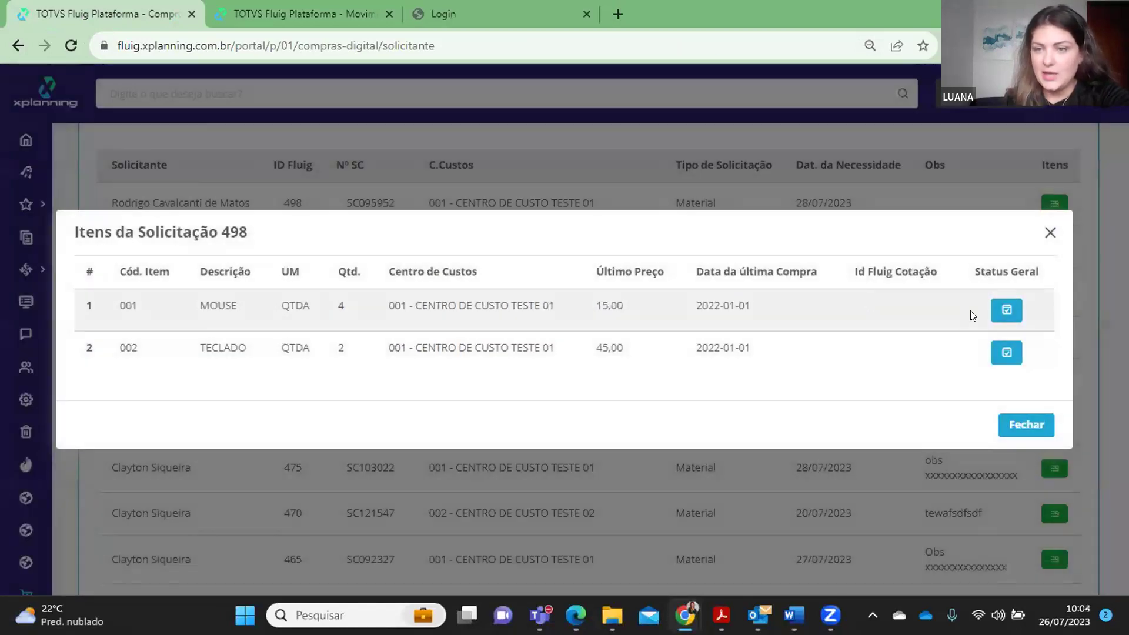
{"action": "left_click", "coordinate": [1009, 307]}
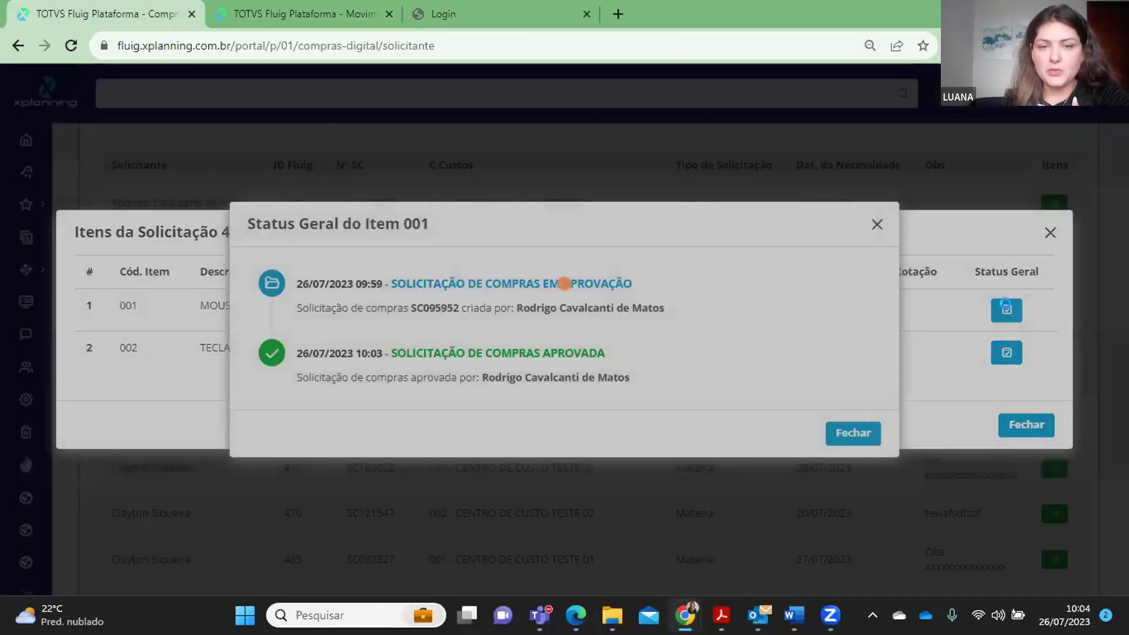
{"action": "left_click_drag", "start_coordinate": [434, 352], "coordinate": [441, 353]}
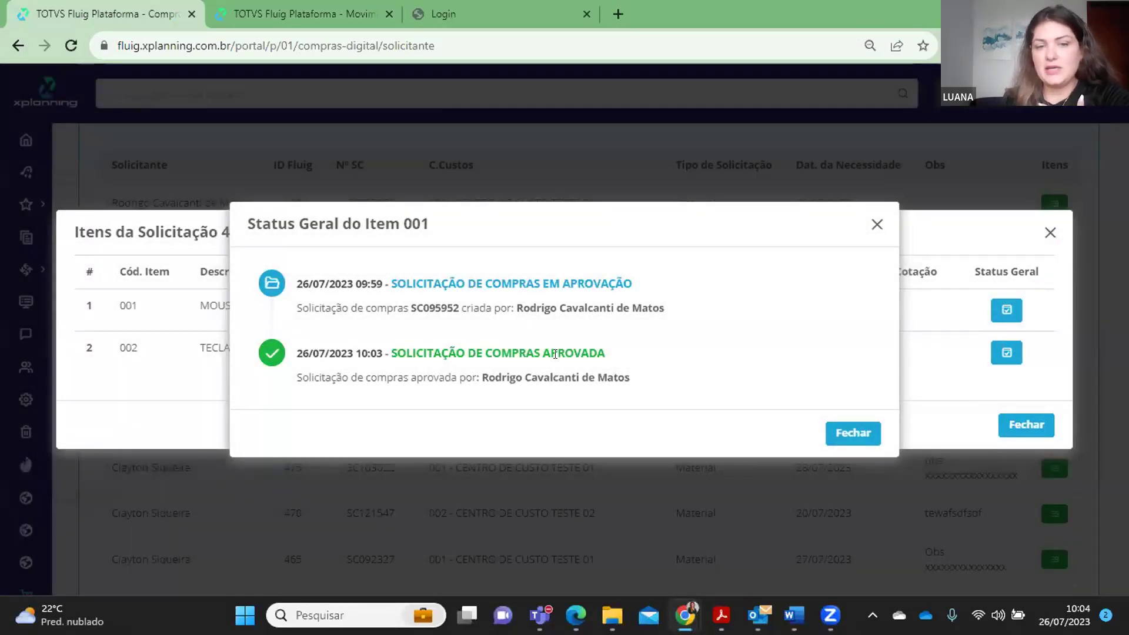
{"action": "left_click_drag", "start_coordinate": [607, 367], "coordinate": [635, 383]}
{"action": "left_click", "coordinate": [655, 369]}
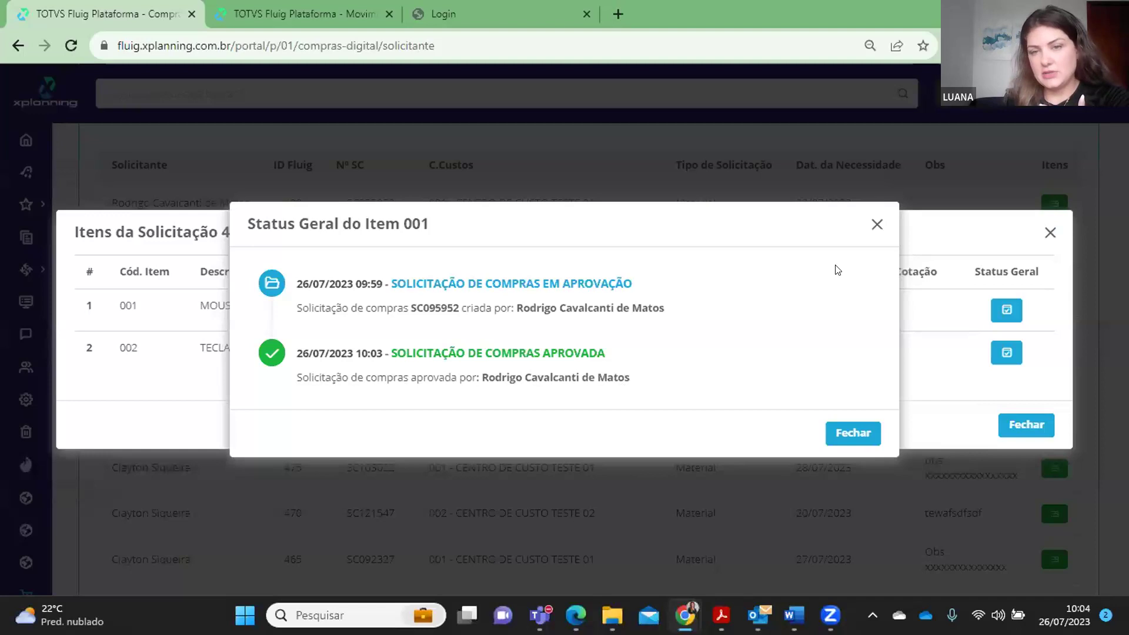
{"action": "left_click", "coordinate": [877, 224]}
Check item 002's status history, then close the item details and return to the Compras Digital home
{"action": "left_click", "coordinate": [993, 352]}
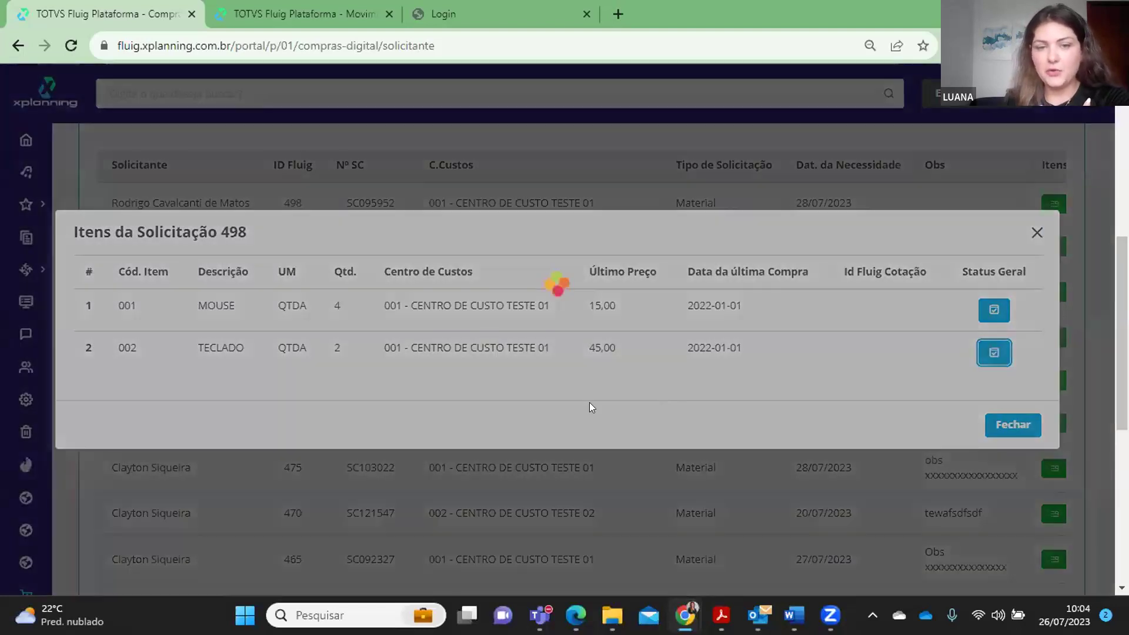
{"action": "left_click_drag", "start_coordinate": [510, 378], "coordinate": [634, 395]}
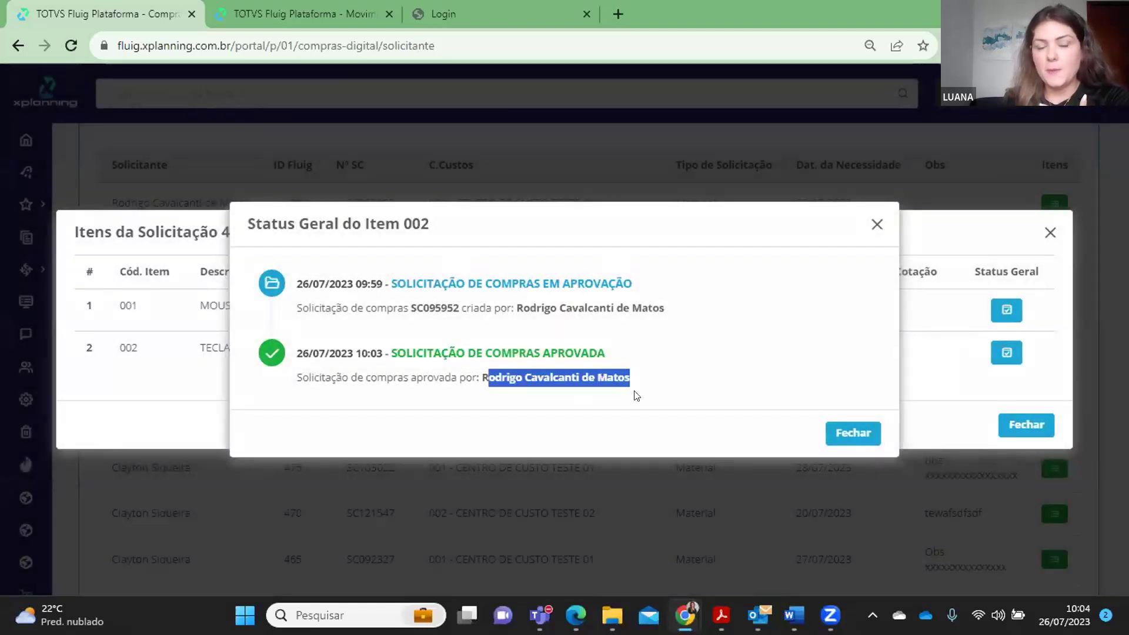
{"action": "left_click", "coordinate": [635, 396]}
{"action": "left_click", "coordinate": [877, 224]}
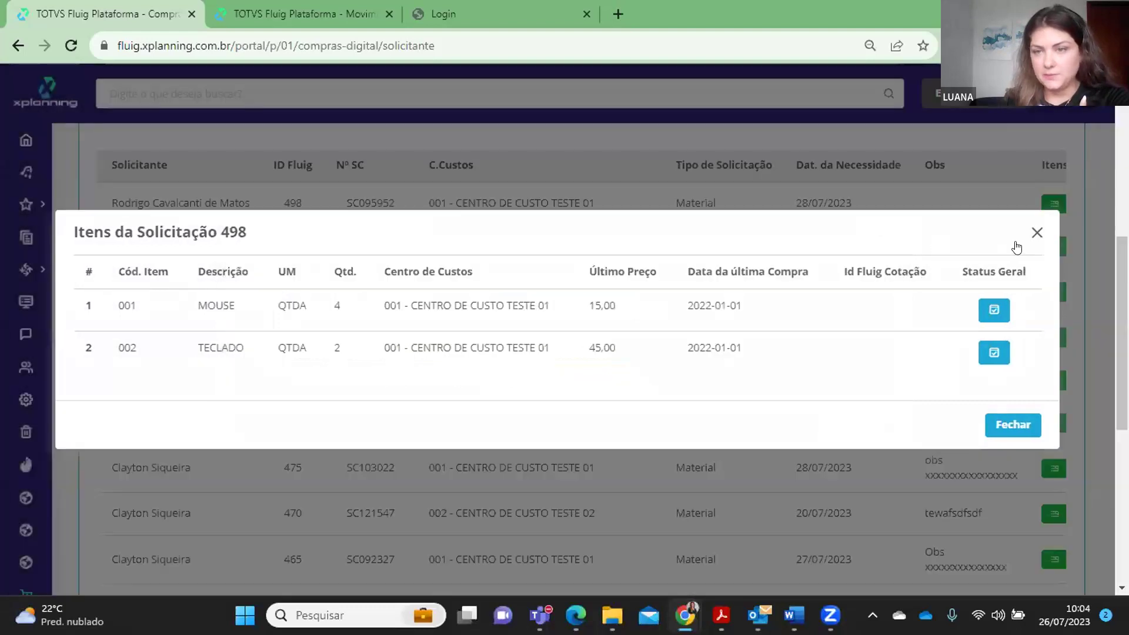
{"action": "left_click", "coordinate": [1035, 234]}
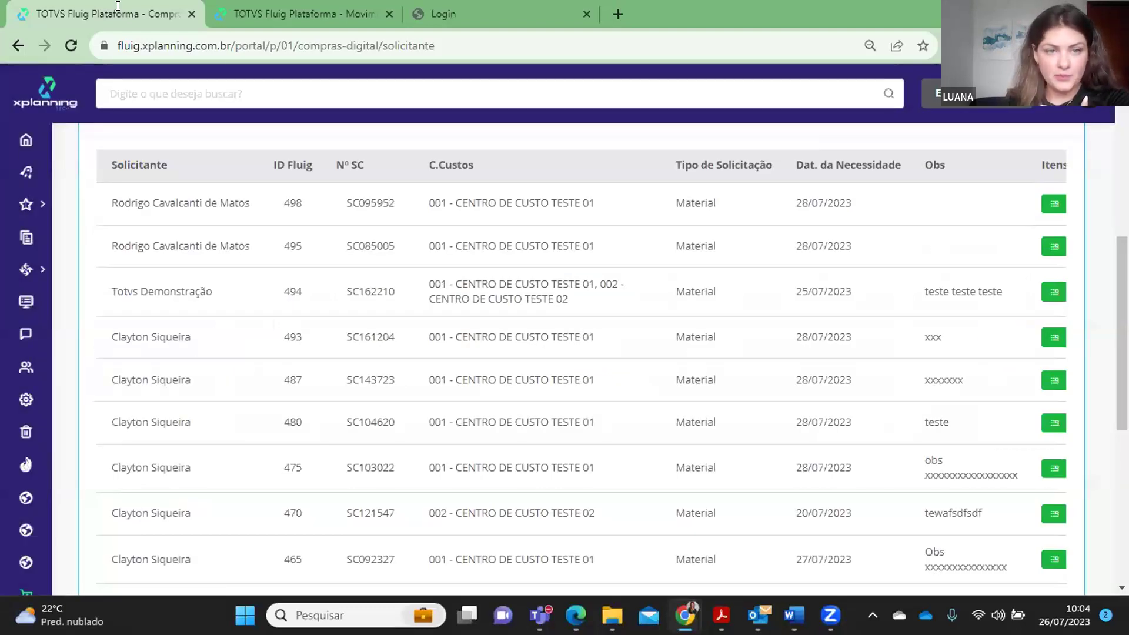
{"action": "scroll", "coordinate": [234, 262], "scroll_direction": "up", "scroll_amount": 8}
{"action": "left_click", "coordinate": [164, 152]}
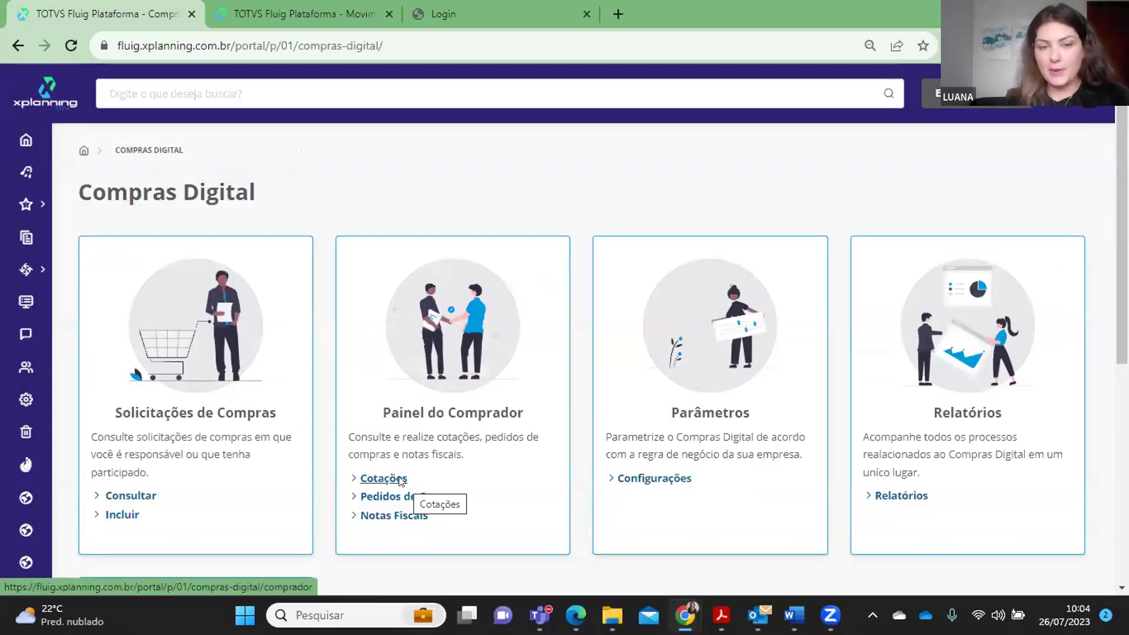
Start a new quotation and search released items for 01 - EMPRESA A across all branches
{"action": "left_click", "coordinate": [392, 475]}
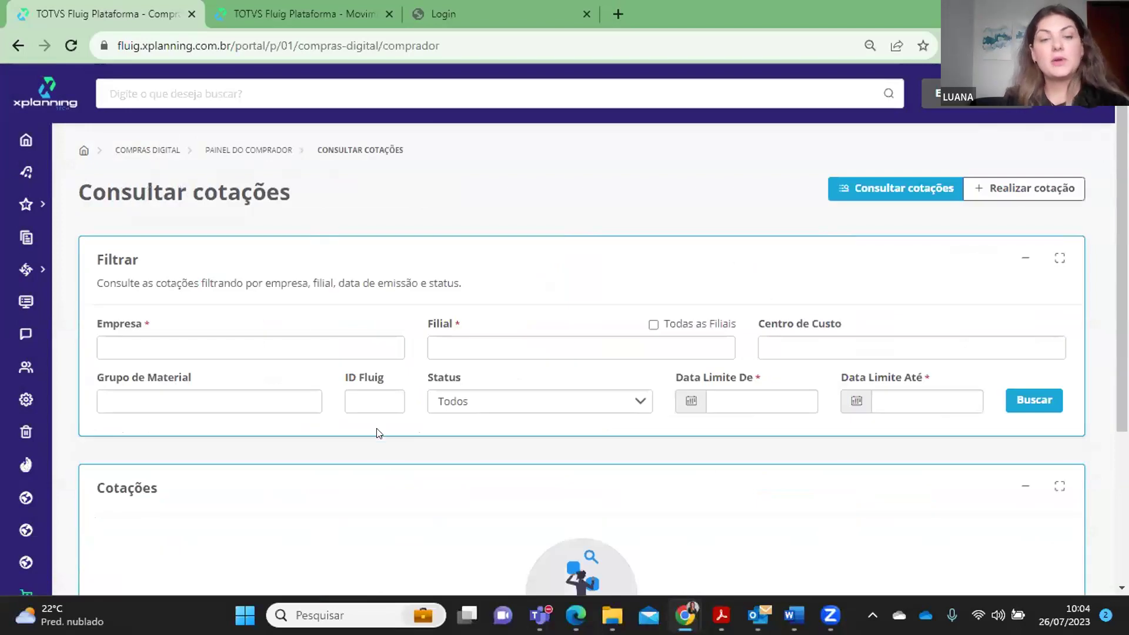
{"action": "left_click", "coordinate": [1020, 189]}
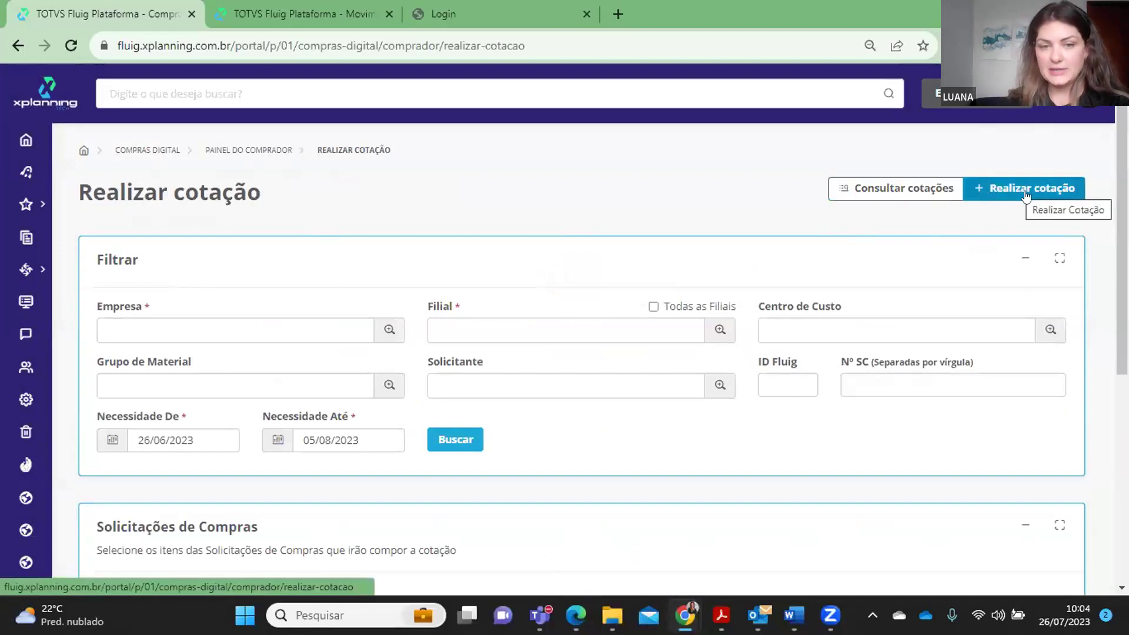
{"action": "left_click", "coordinate": [388, 330]}
{"action": "left_click", "coordinate": [277, 403]}
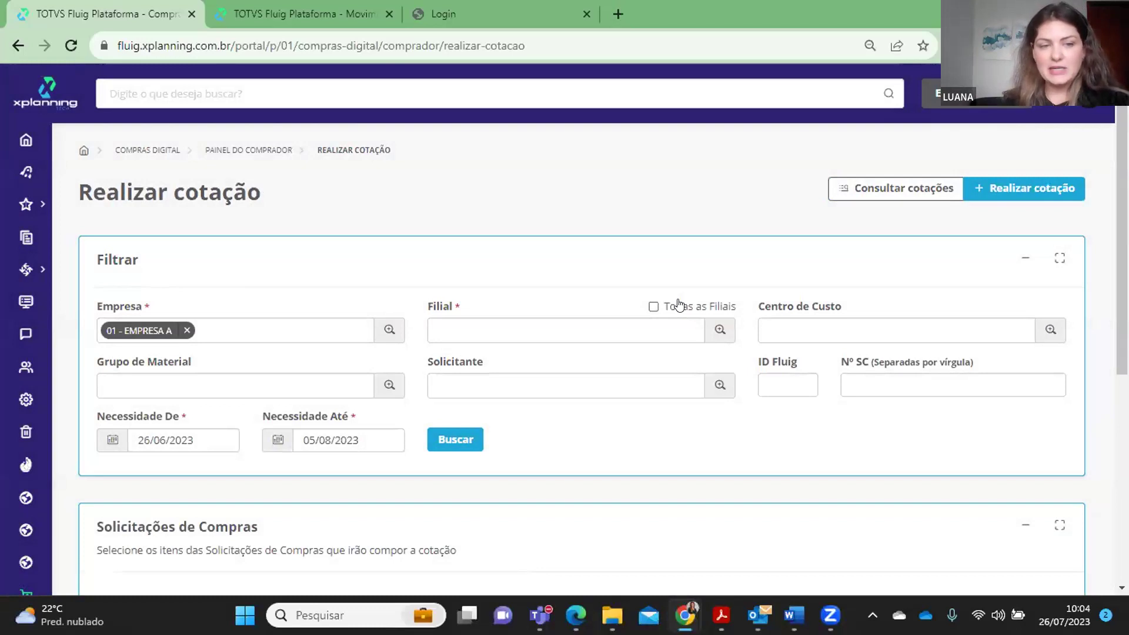
{"action": "left_click", "coordinate": [678, 305]}
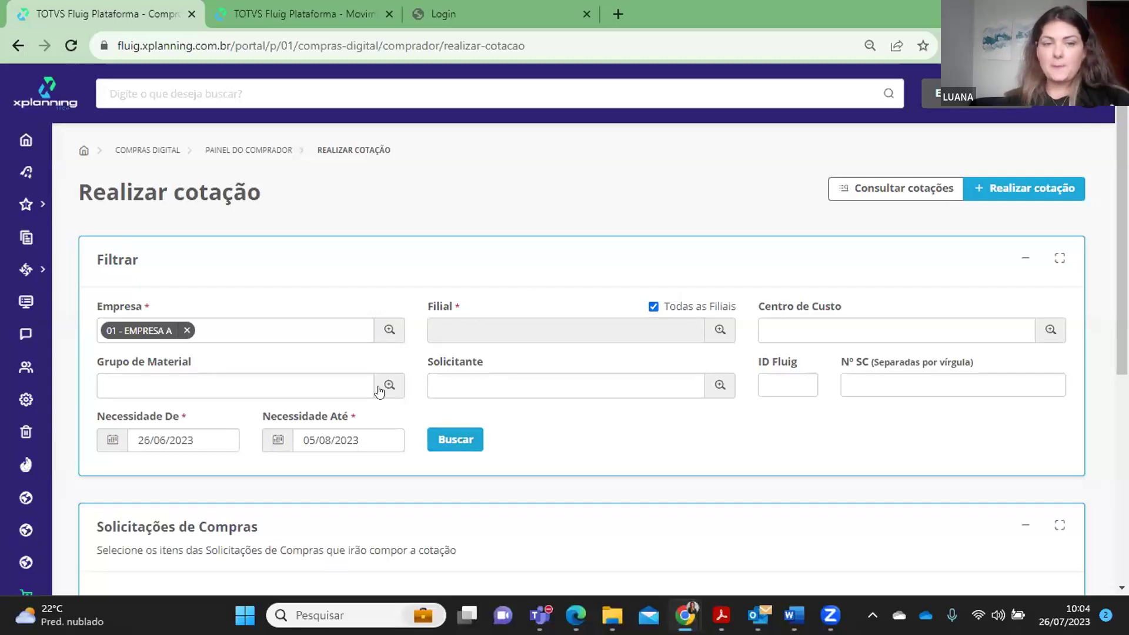
{"action": "left_click", "coordinate": [439, 433]}
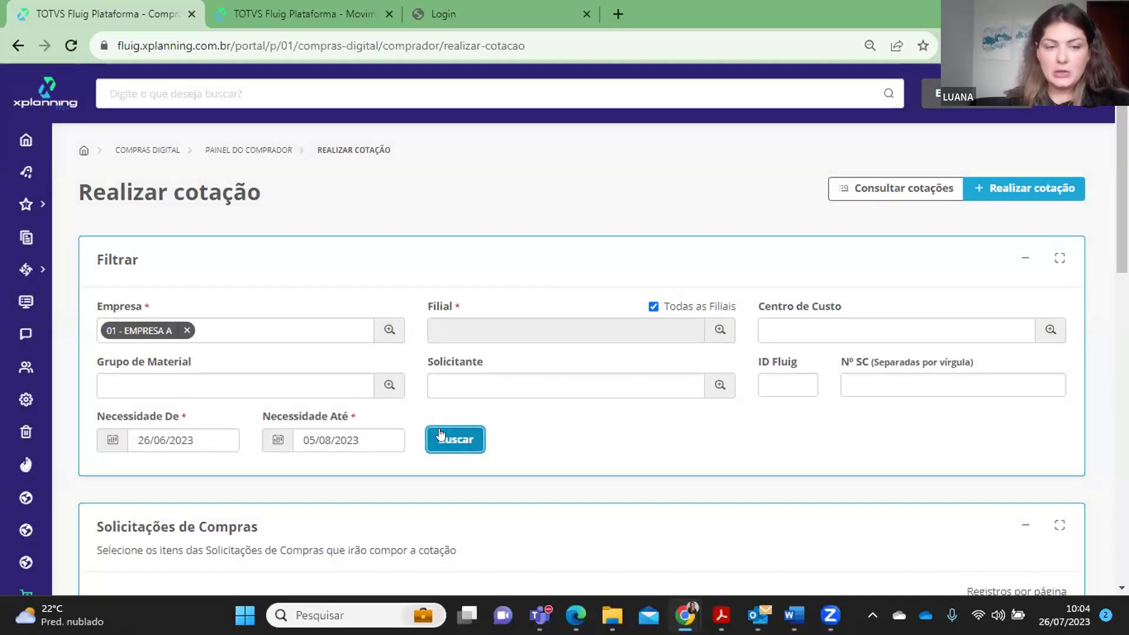
Select the MOUSE item of request SC095952, leaving its TECLADO item unchecked
{"action": "scroll", "coordinate": [509, 403], "scroll_direction": "down", "scroll_amount": 3}
{"action": "scroll", "coordinate": [565, 299], "scroll_direction": "up", "scroll_amount": 1}
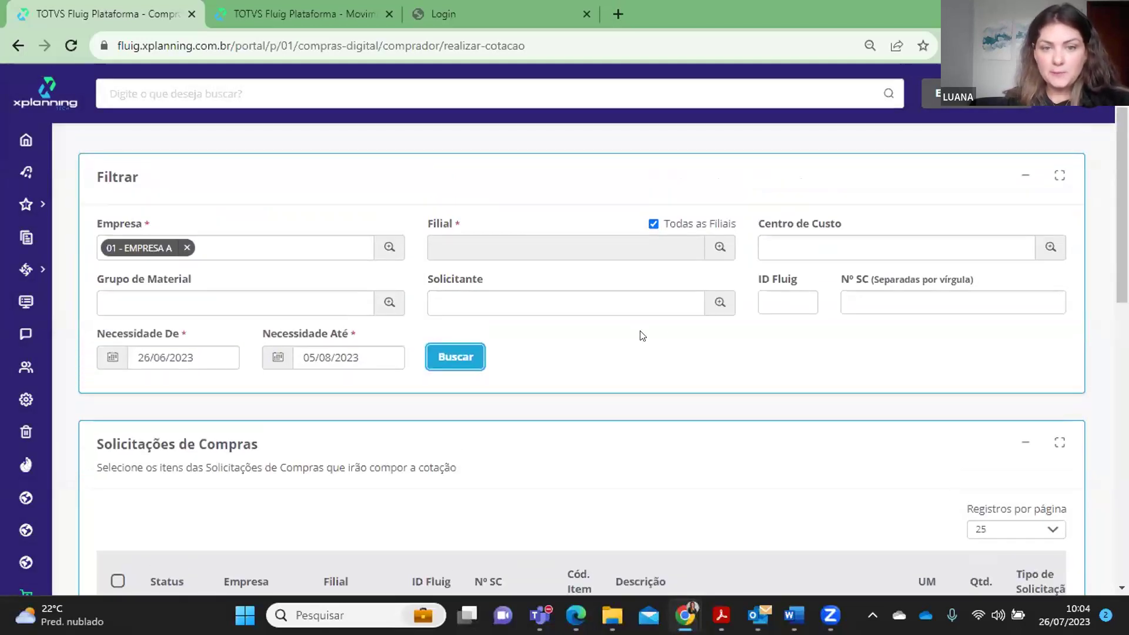
{"action": "scroll", "coordinate": [607, 338], "scroll_direction": "down", "scroll_amount": 4}
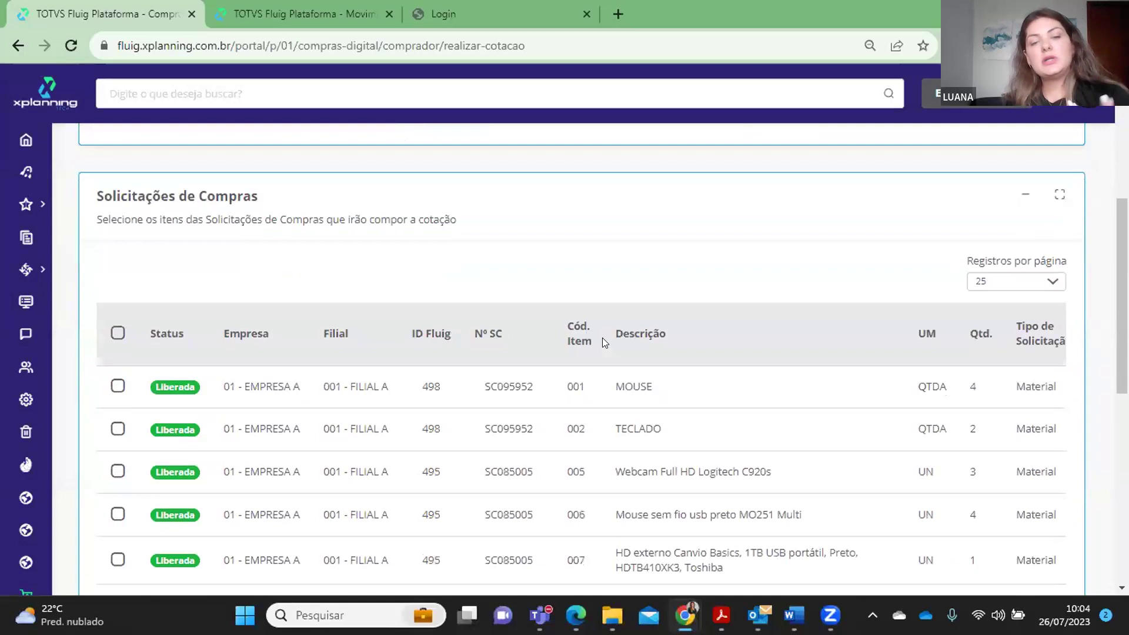
{"action": "scroll", "coordinate": [602, 338], "scroll_direction": "down", "scroll_amount": 1}
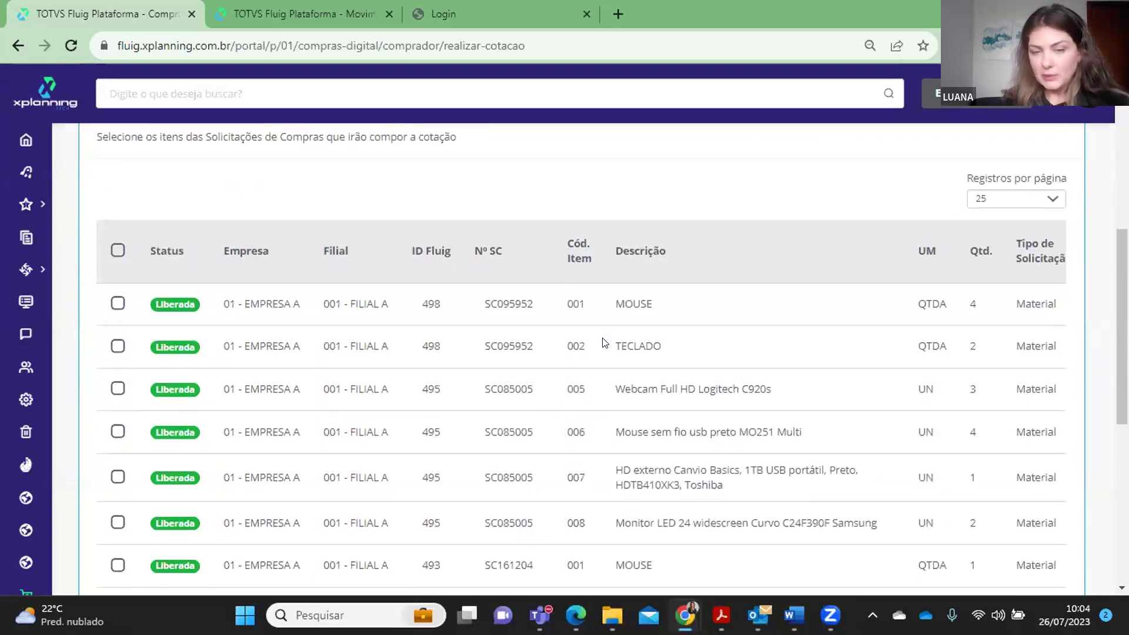
{"action": "scroll", "coordinate": [299, 301], "scroll_direction": "down", "scroll_amount": 4}
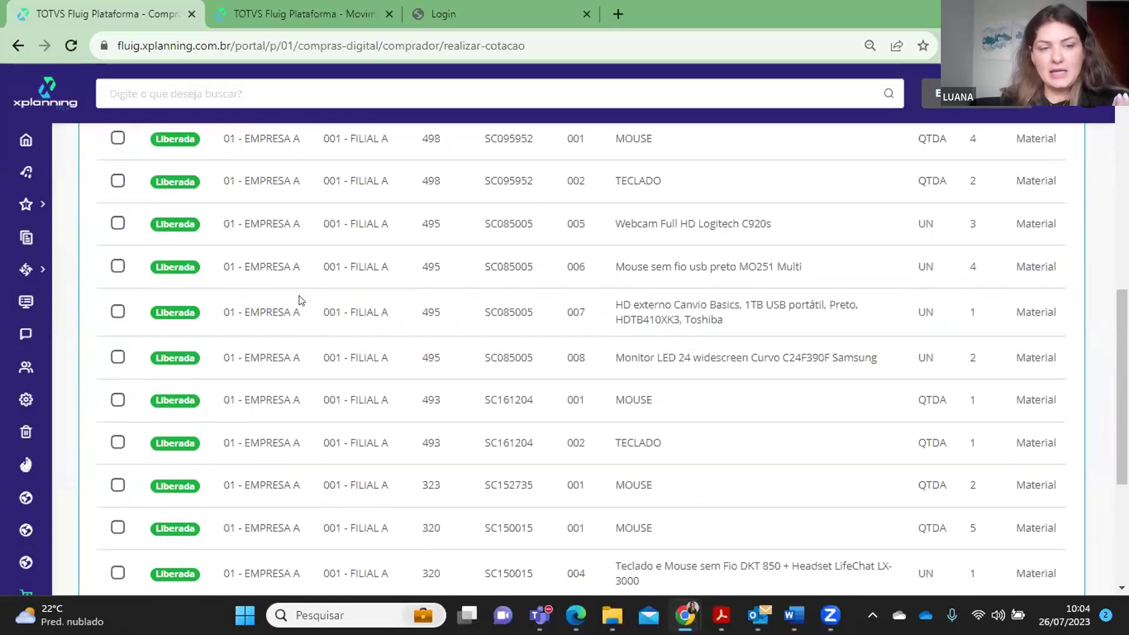
{"action": "scroll", "coordinate": [318, 311], "scroll_direction": "down", "scroll_amount": 1}
{"action": "scroll", "coordinate": [336, 323], "scroll_direction": "up", "scroll_amount": 3}
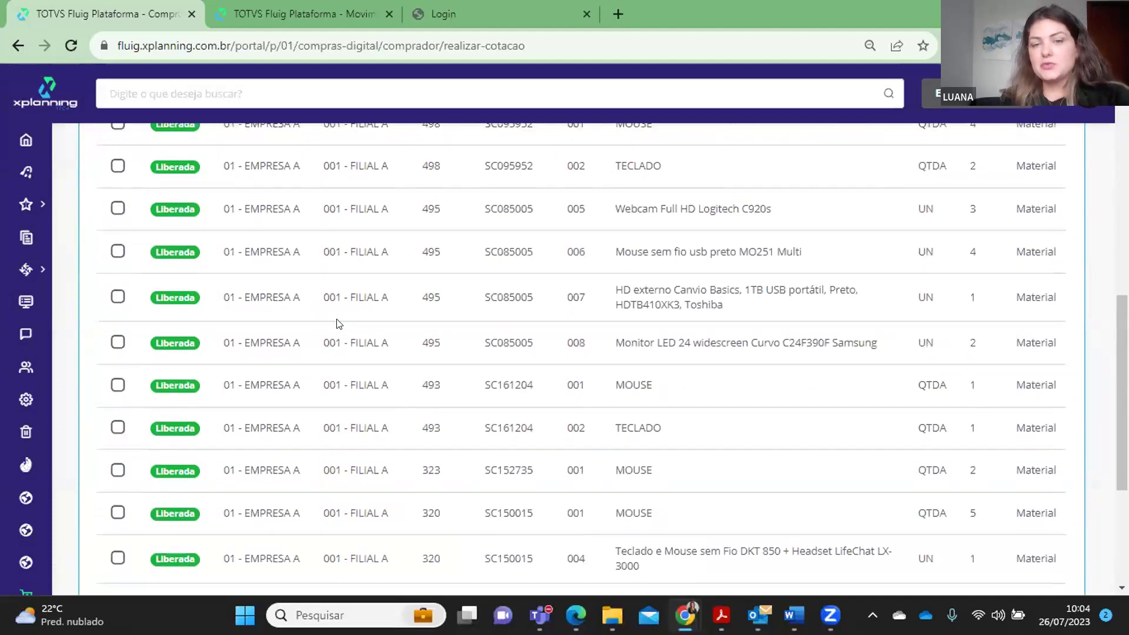
{"action": "scroll", "coordinate": [337, 323], "scroll_direction": "up", "scroll_amount": 2}
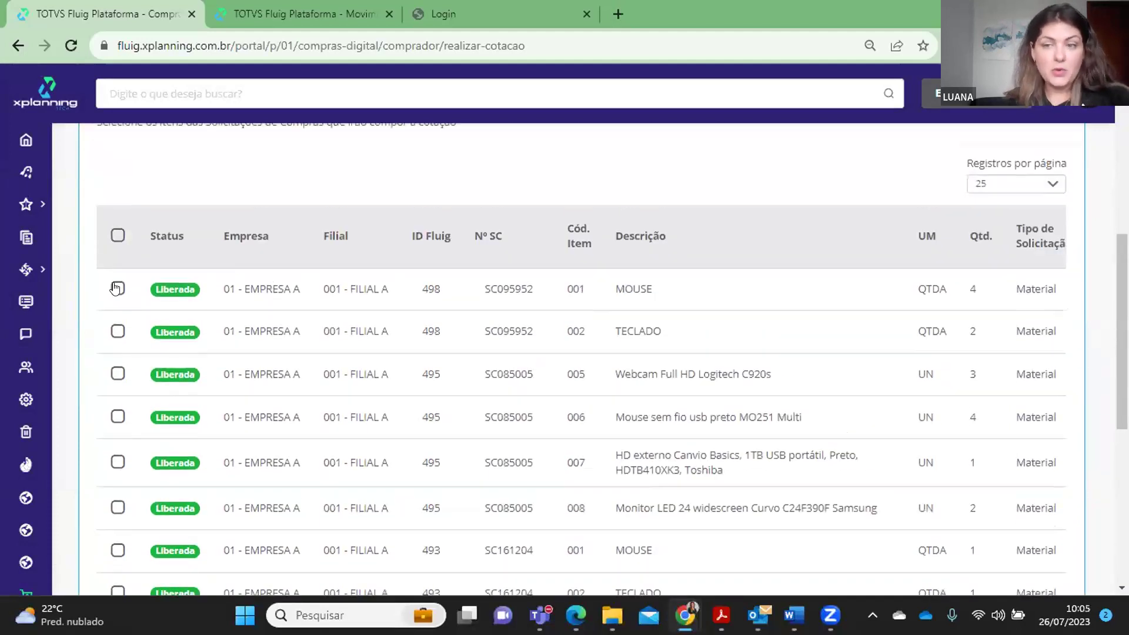
{"action": "left_click", "coordinate": [117, 288]}
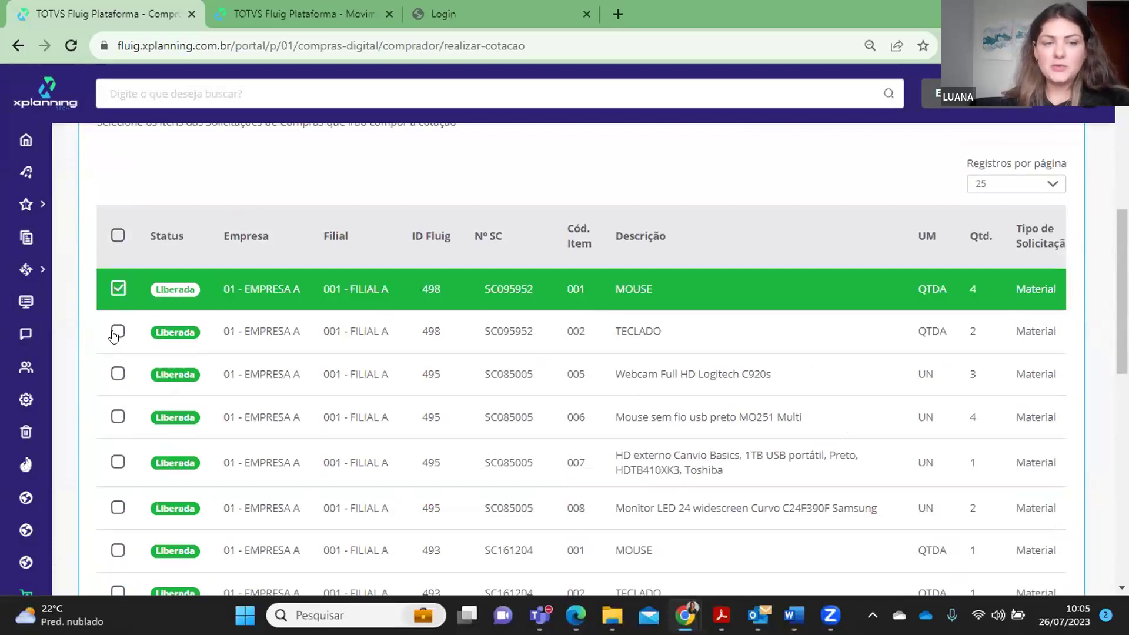
{"action": "left_click", "coordinate": [117, 330]}
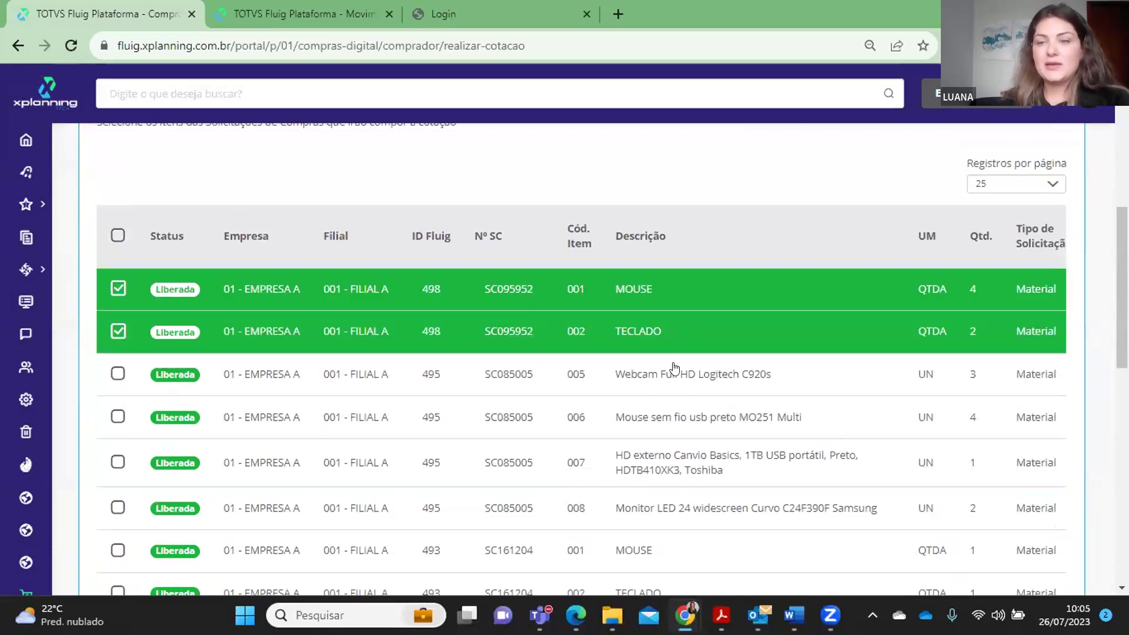
{"action": "scroll", "coordinate": [674, 367], "scroll_direction": "down", "scroll_amount": 3}
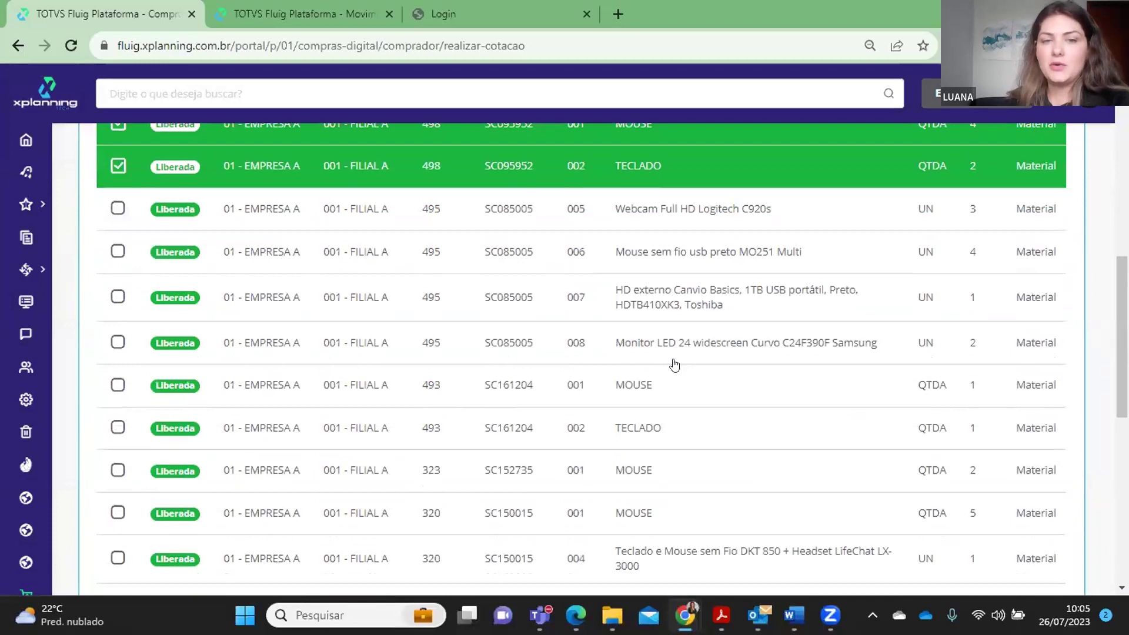
{"action": "scroll", "coordinate": [673, 364], "scroll_direction": "up", "scroll_amount": 2}
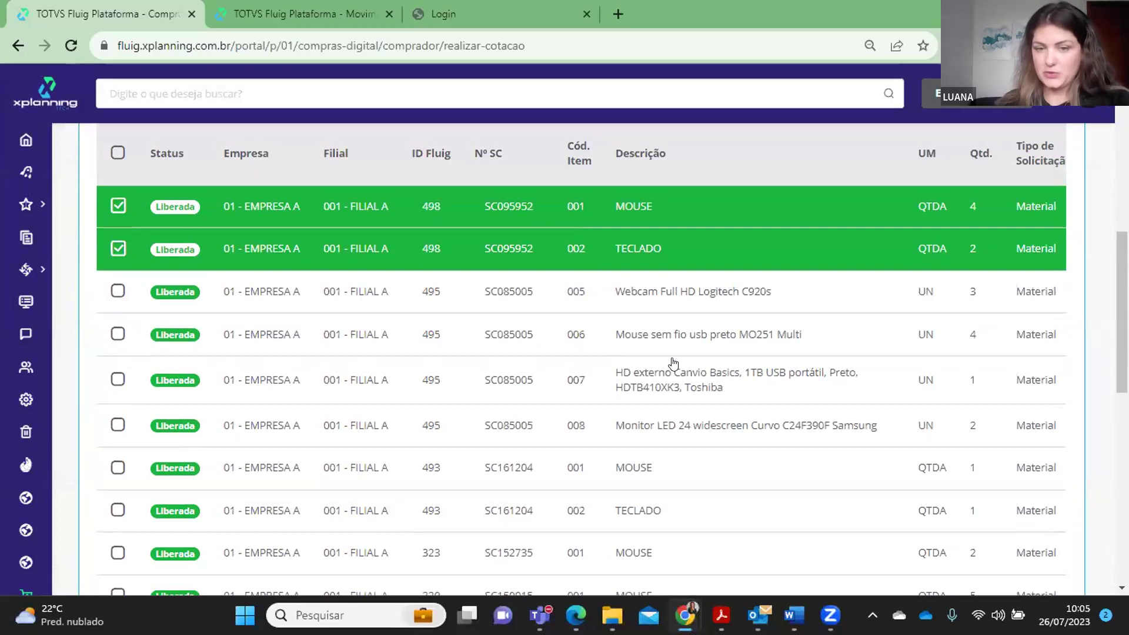
{"action": "left_click", "coordinate": [117, 249]}
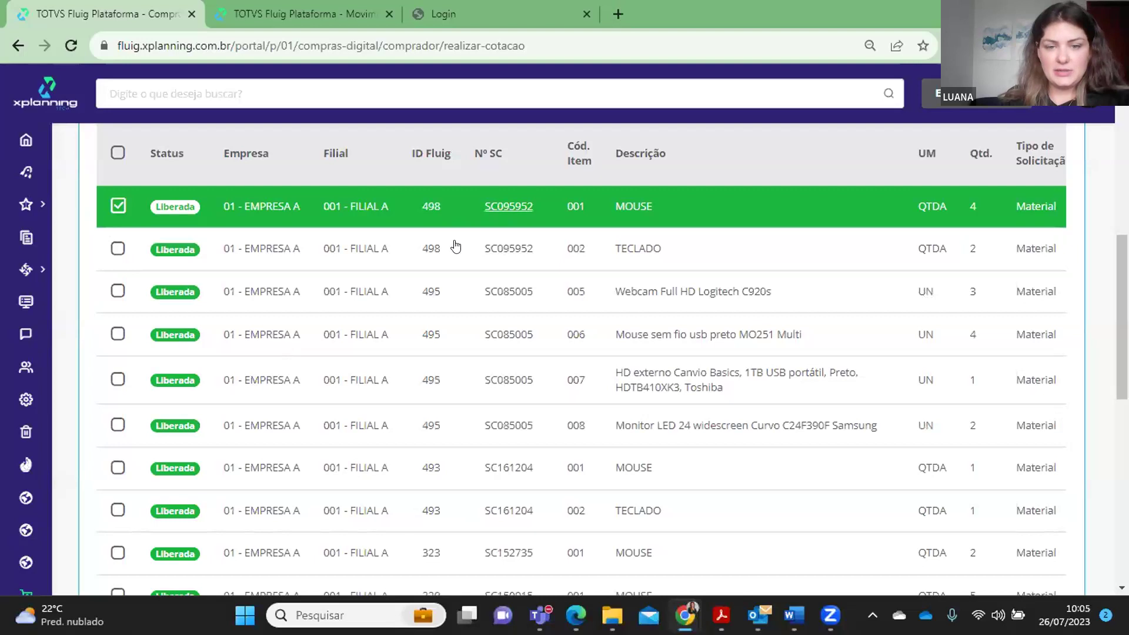
Also select the MOUSE item of request SC161204, with TECLADO left unchecked
{"action": "left_click", "coordinate": [118, 468]}
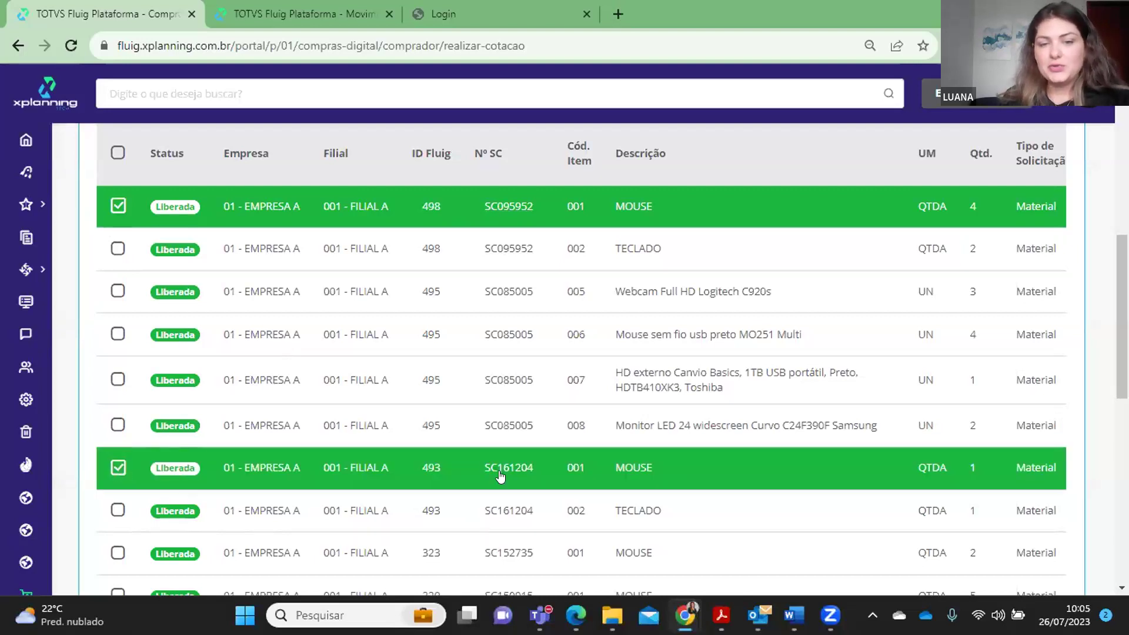
{"action": "left_click", "coordinate": [117, 468]}
{"action": "left_click", "coordinate": [117, 248]}
{"action": "scroll", "coordinate": [239, 353], "scroll_direction": "down", "scroll_amount": 3}
{"action": "scroll", "coordinate": [241, 370], "scroll_direction": "up", "scroll_amount": 3}
{"action": "scroll", "coordinate": [281, 357], "scroll_direction": "down", "scroll_amount": 4}
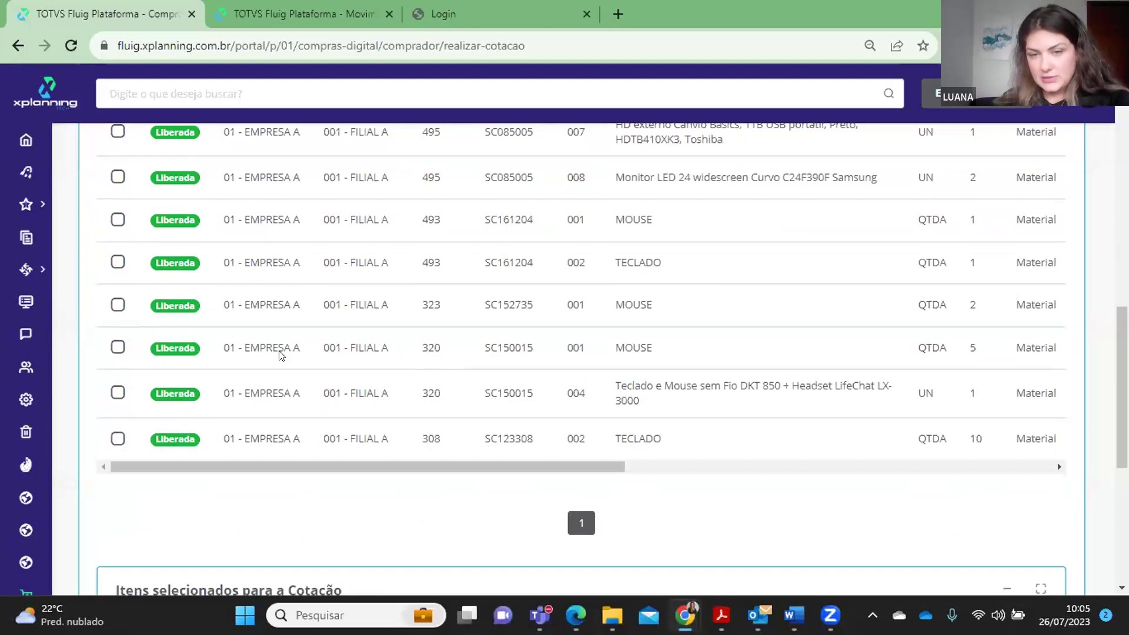
{"action": "scroll", "coordinate": [280, 354], "scroll_direction": "down", "scroll_amount": 6}
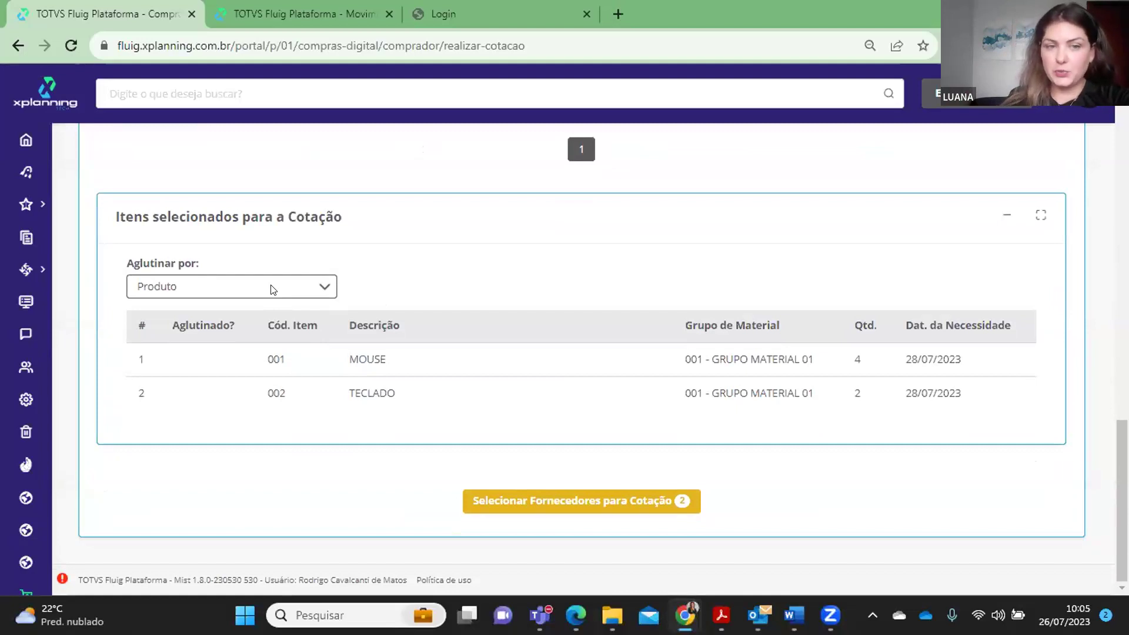
{"action": "scroll", "coordinate": [265, 265], "scroll_direction": "up", "scroll_amount": 10}
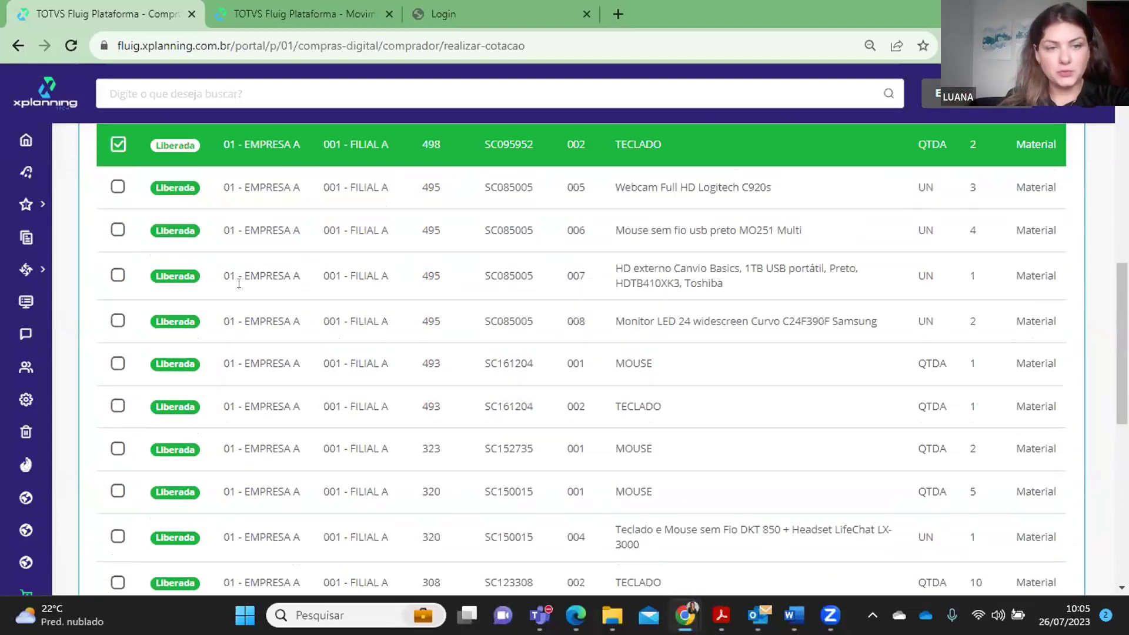
{"action": "left_click", "coordinate": [118, 288]}
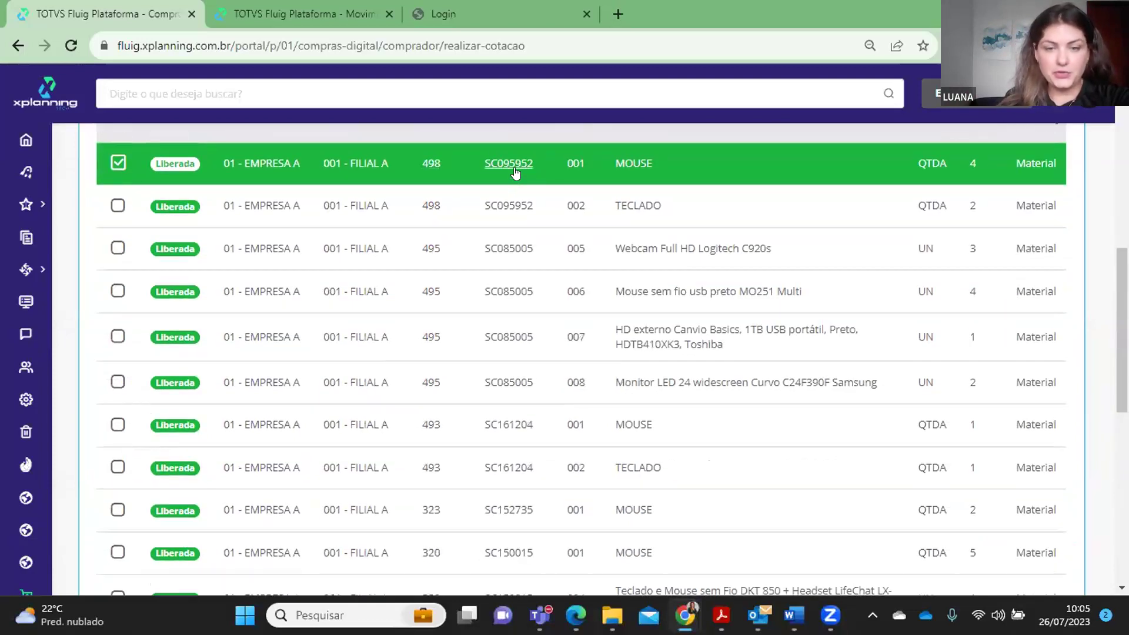
{"action": "left_click", "coordinate": [118, 425]}
Set the grouping of selected items to Produto only
{"action": "scroll", "coordinate": [269, 399], "scroll_direction": "down", "scroll_amount": 9}
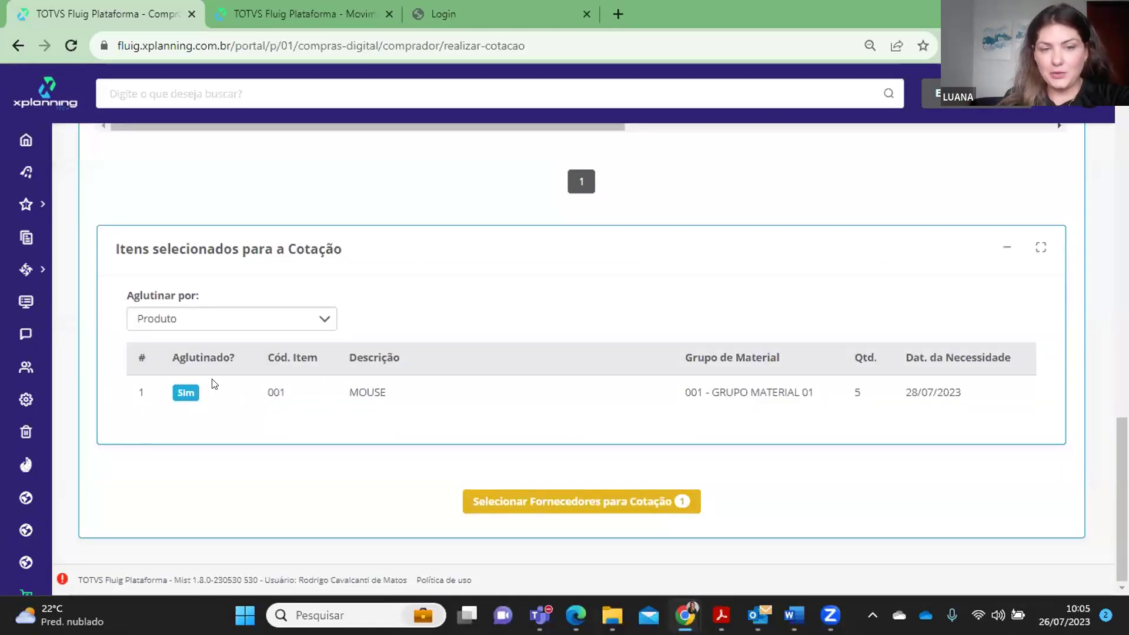
{"action": "left_click", "coordinate": [225, 329]}
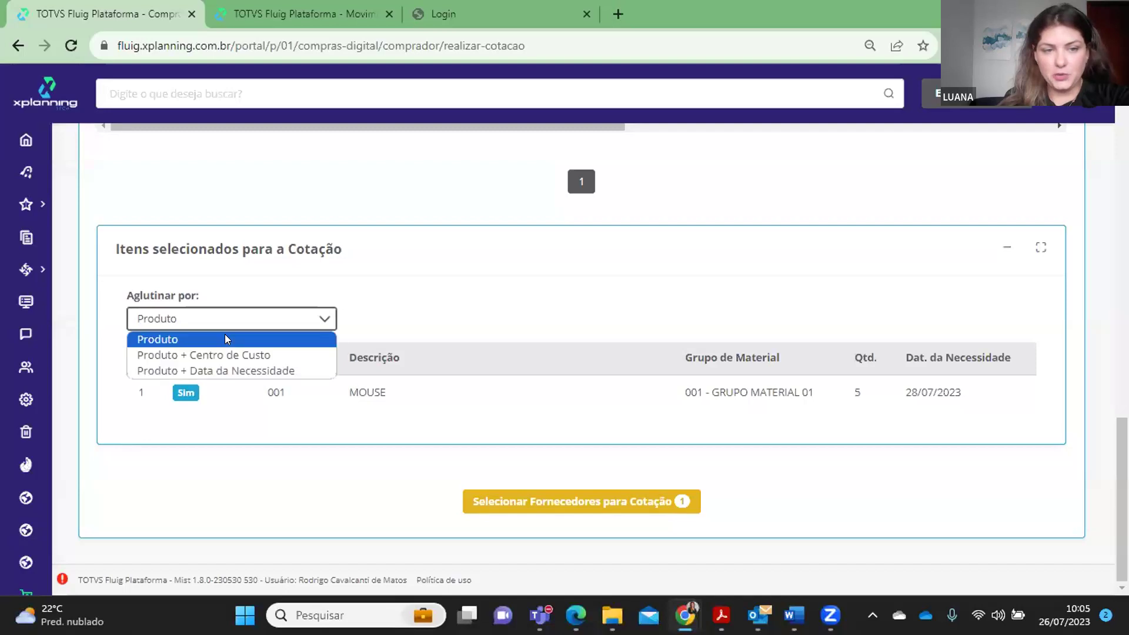
{"action": "left_click", "coordinate": [232, 370]}
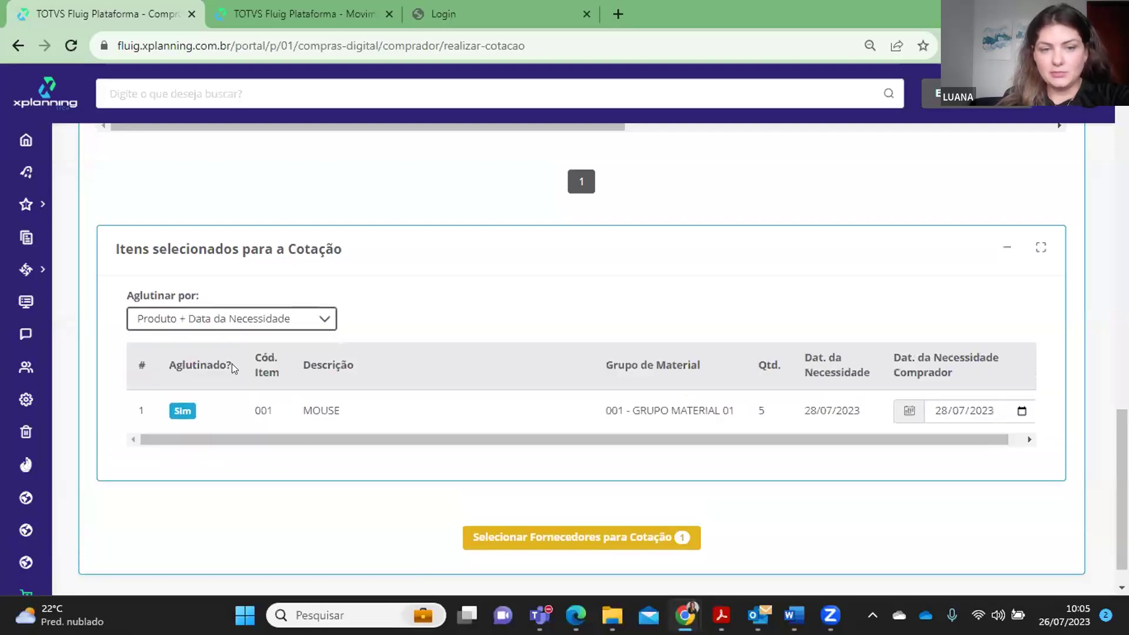
{"action": "scroll", "coordinate": [349, 418], "scroll_direction": "down", "scroll_amount": 1}
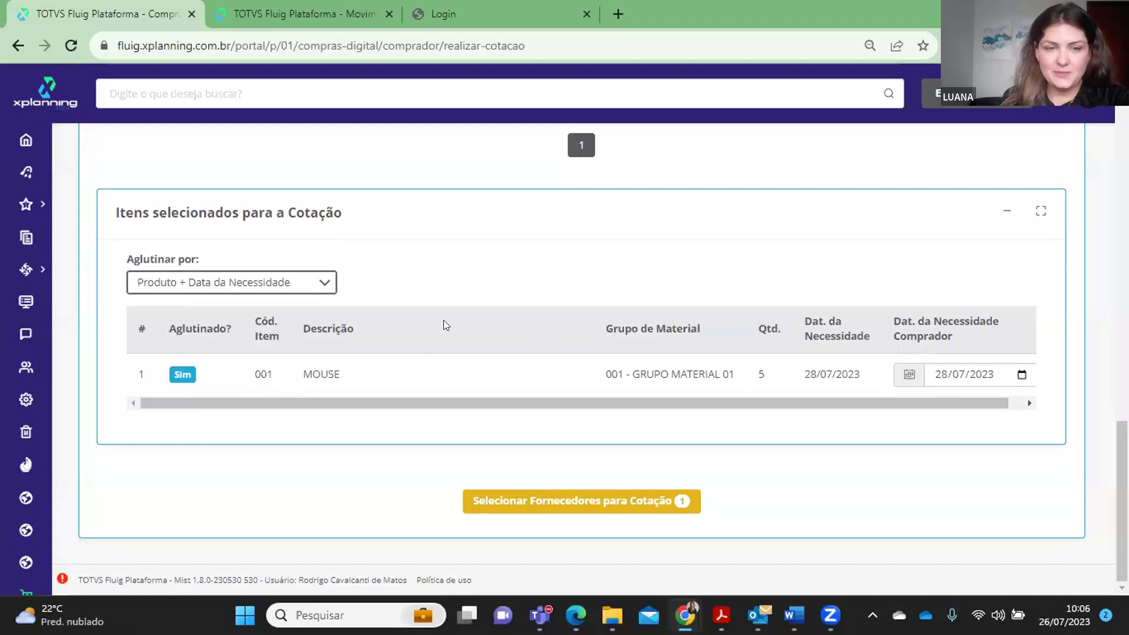
{"action": "left_click", "coordinate": [322, 287]}
{"action": "left_click", "coordinate": [299, 318]}
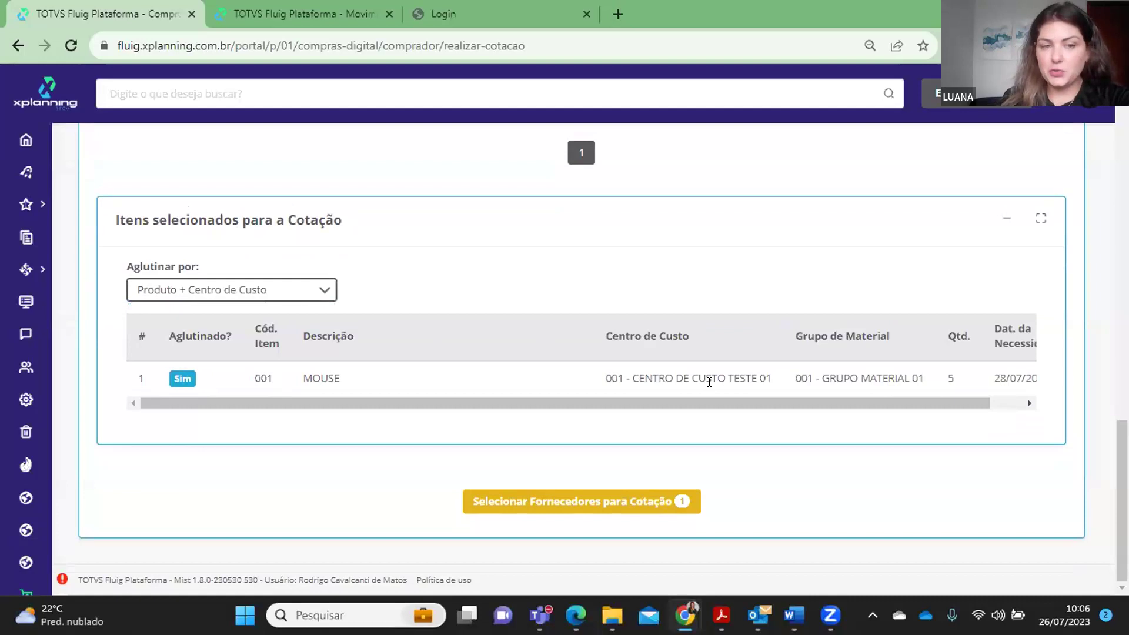
{"action": "left_click", "coordinate": [318, 289]}
{"action": "left_click", "coordinate": [171, 307]}
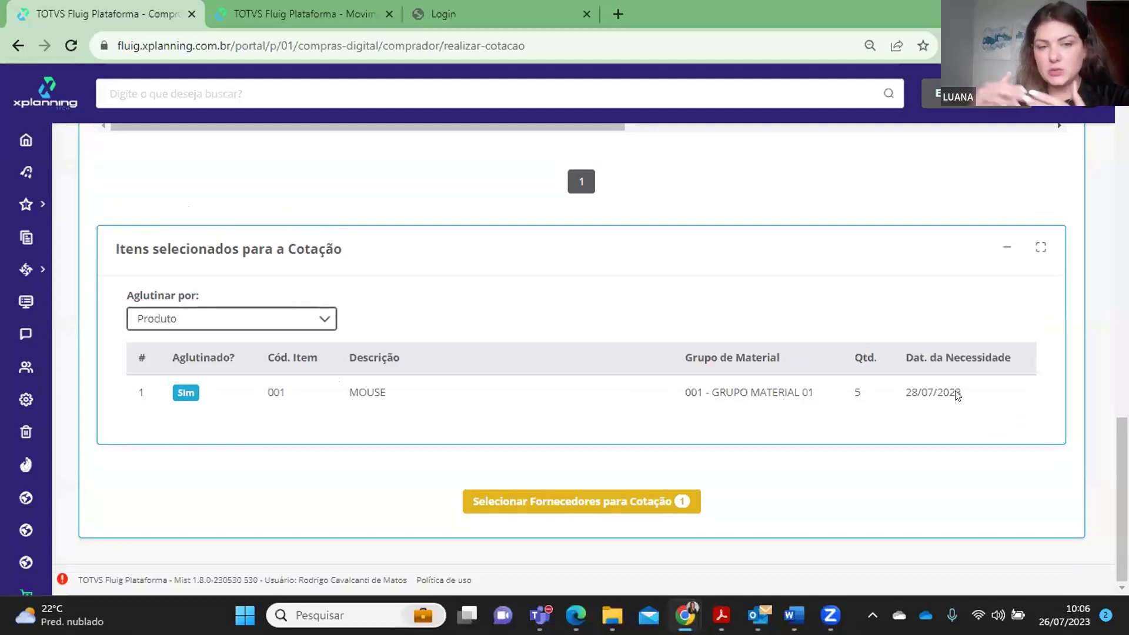
Swap SC161204's MOUSE for SC095952's TECLADO and continue to supplier selection
{"action": "scroll", "coordinate": [530, 301], "scroll_direction": "up", "scroll_amount": 1}
{"action": "scroll", "coordinate": [530, 300], "scroll_direction": "up", "scroll_amount": 10}
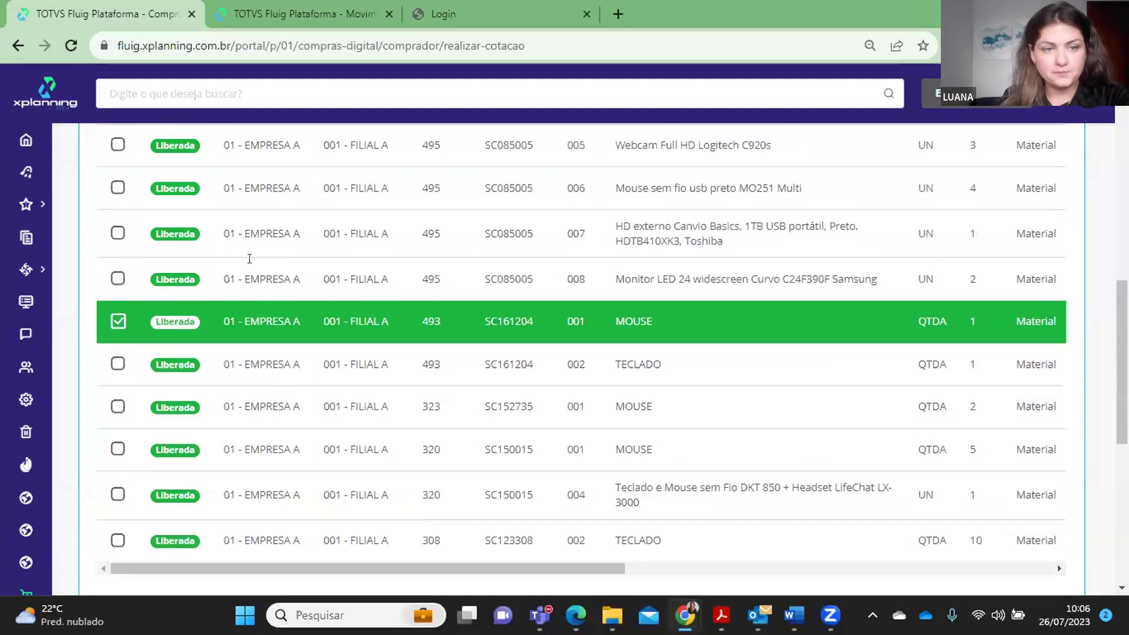
{"action": "left_click", "coordinate": [118, 457]}
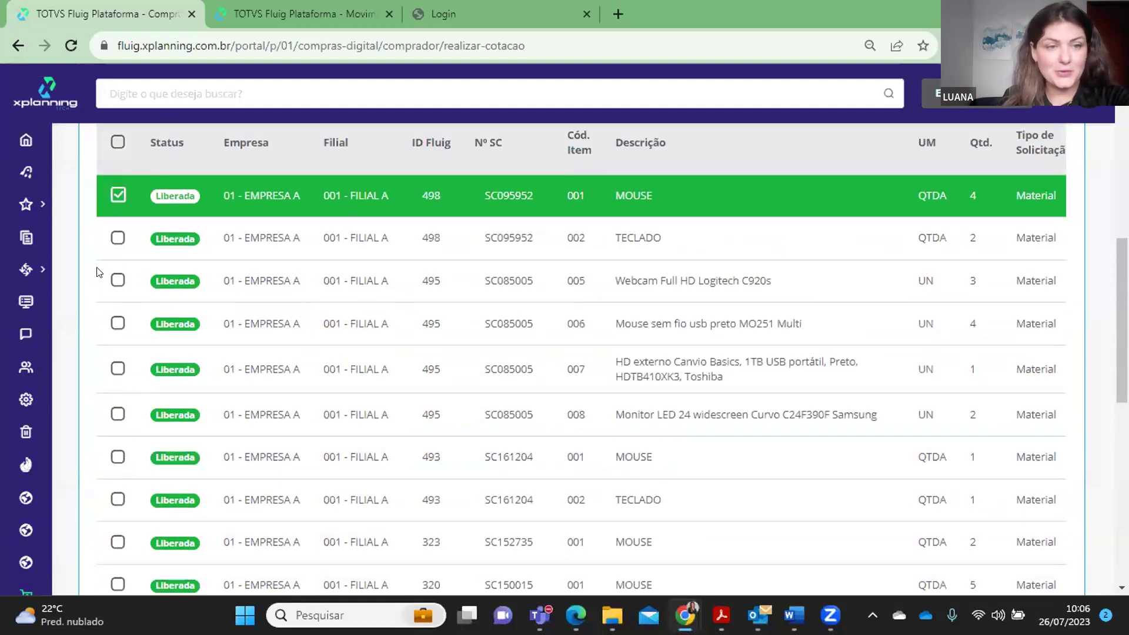
{"action": "left_click", "coordinate": [116, 243]}
{"action": "scroll", "coordinate": [639, 226], "scroll_direction": "down", "scroll_amount": 10}
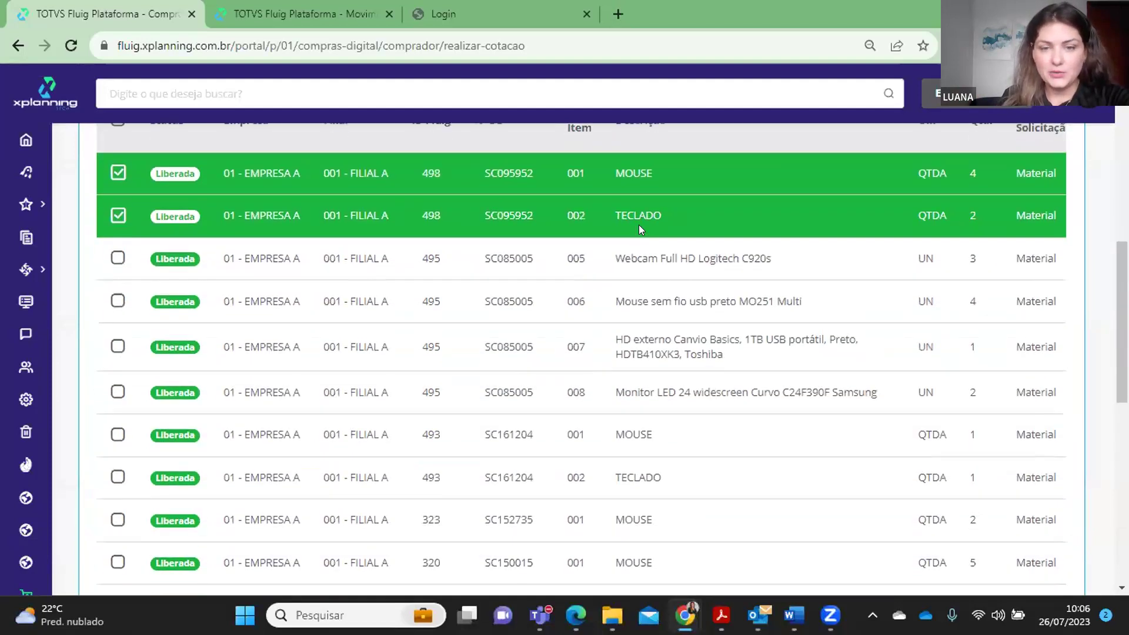
{"action": "scroll", "coordinate": [641, 229], "scroll_direction": "down", "scroll_amount": 2}
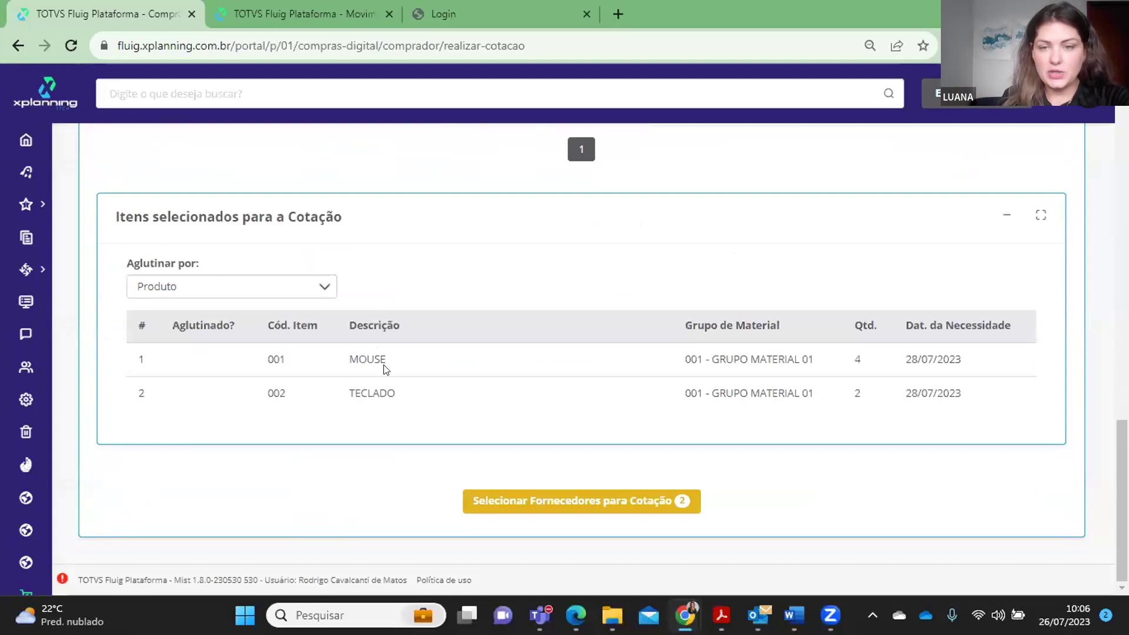
{"action": "left_click", "coordinate": [582, 509]}
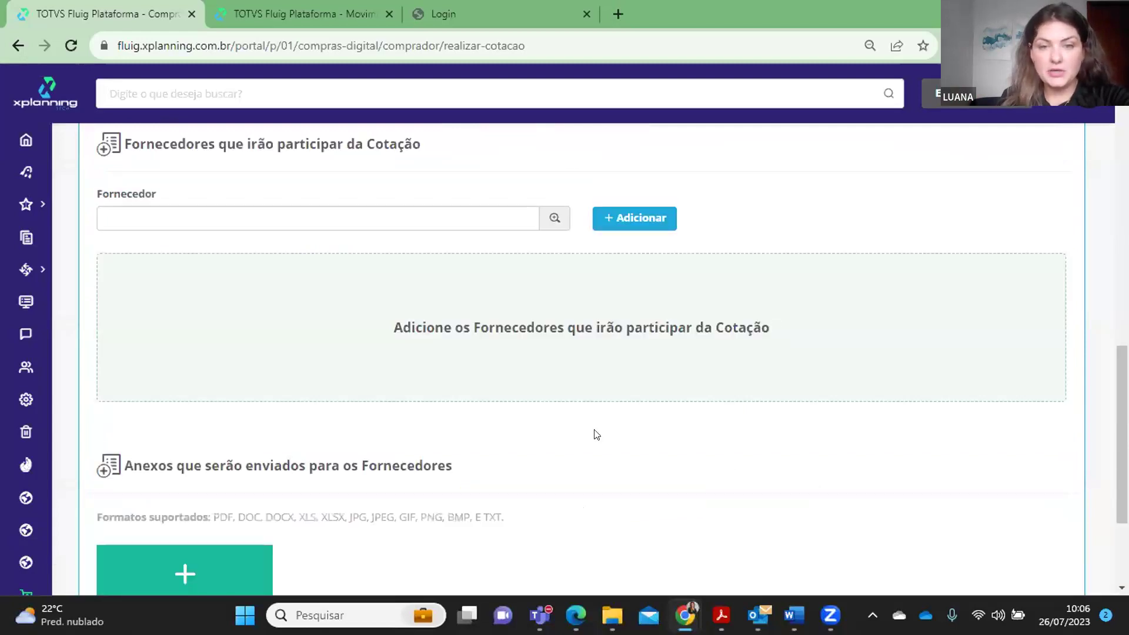
Set the centralizing branch to 001 - FILIAL A
{"action": "scroll", "coordinate": [723, 418], "scroll_direction": "up", "scroll_amount": 2}
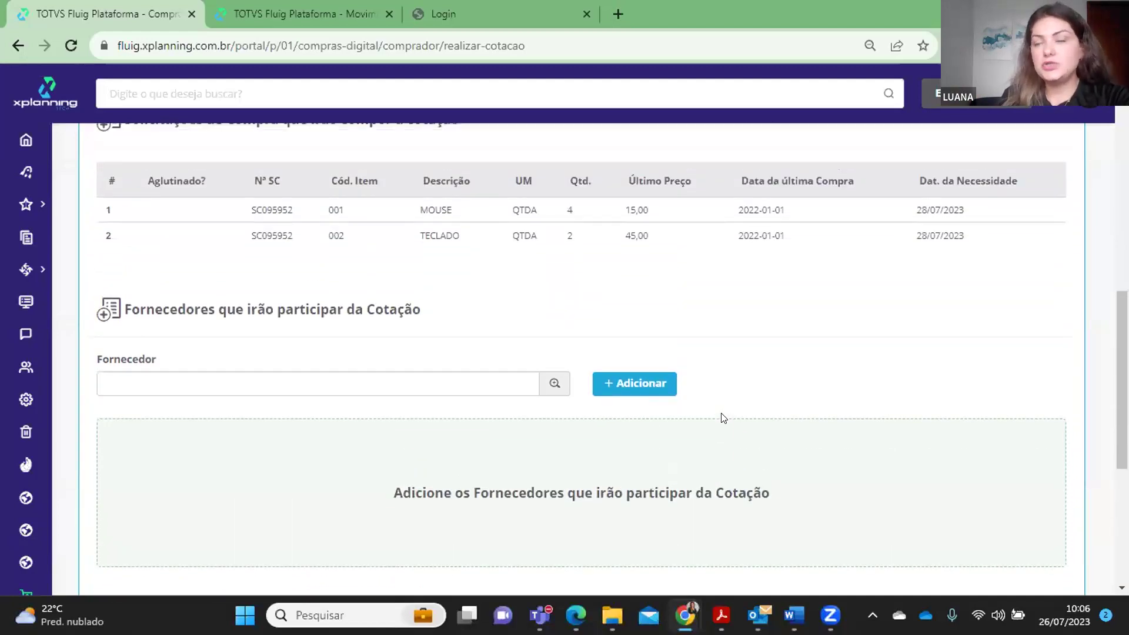
{"action": "scroll", "coordinate": [718, 404], "scroll_direction": "up", "scroll_amount": 7}
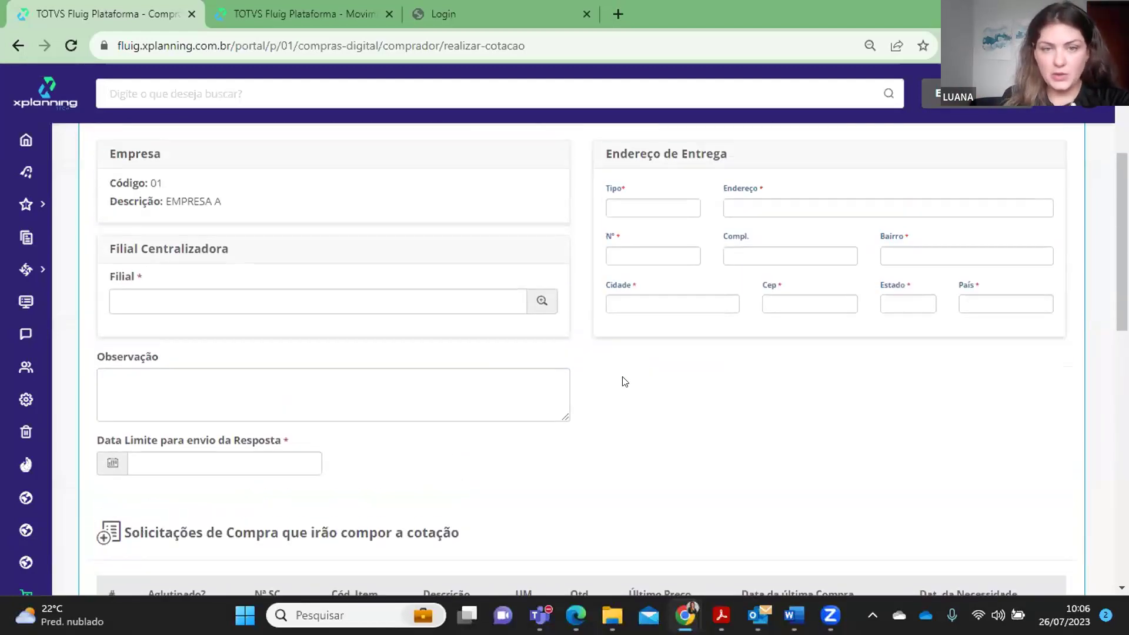
{"action": "left_click", "coordinate": [538, 304]}
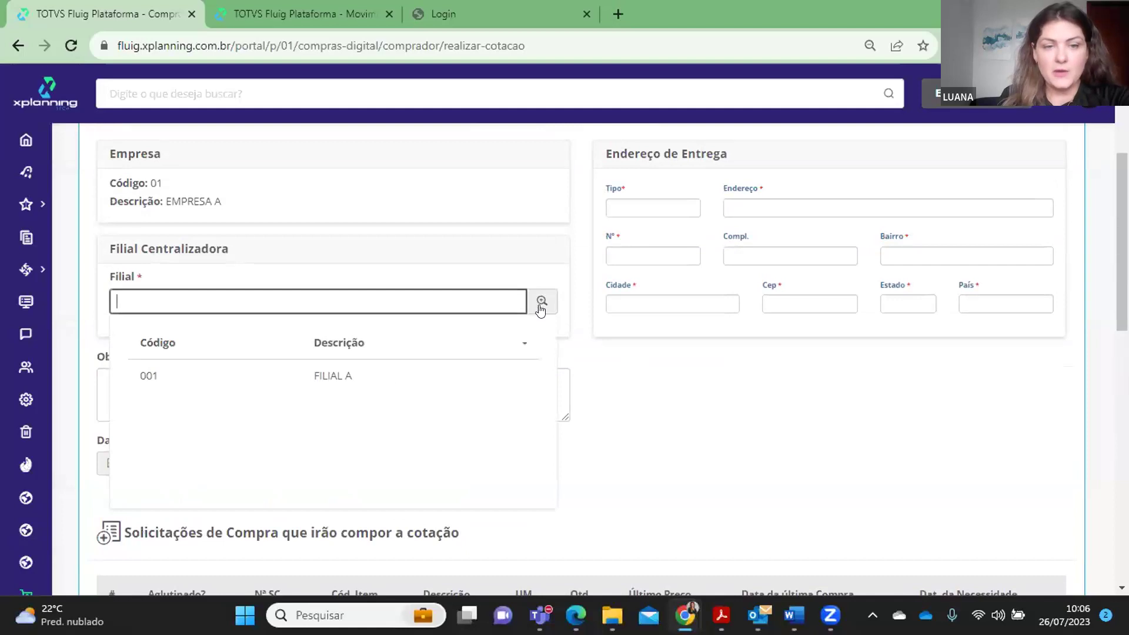
{"action": "left_click", "coordinate": [388, 377]}
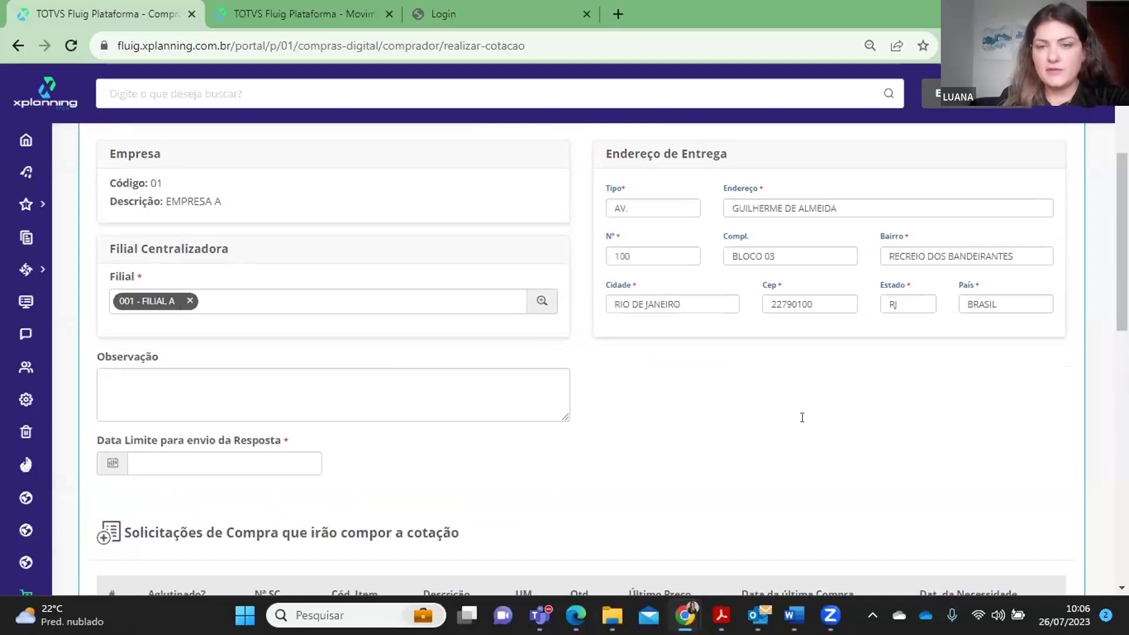
Set the response deadline (Data Limite) to 28/07/2023
{"action": "scroll", "coordinate": [802, 418], "scroll_direction": "down", "scroll_amount": 1}
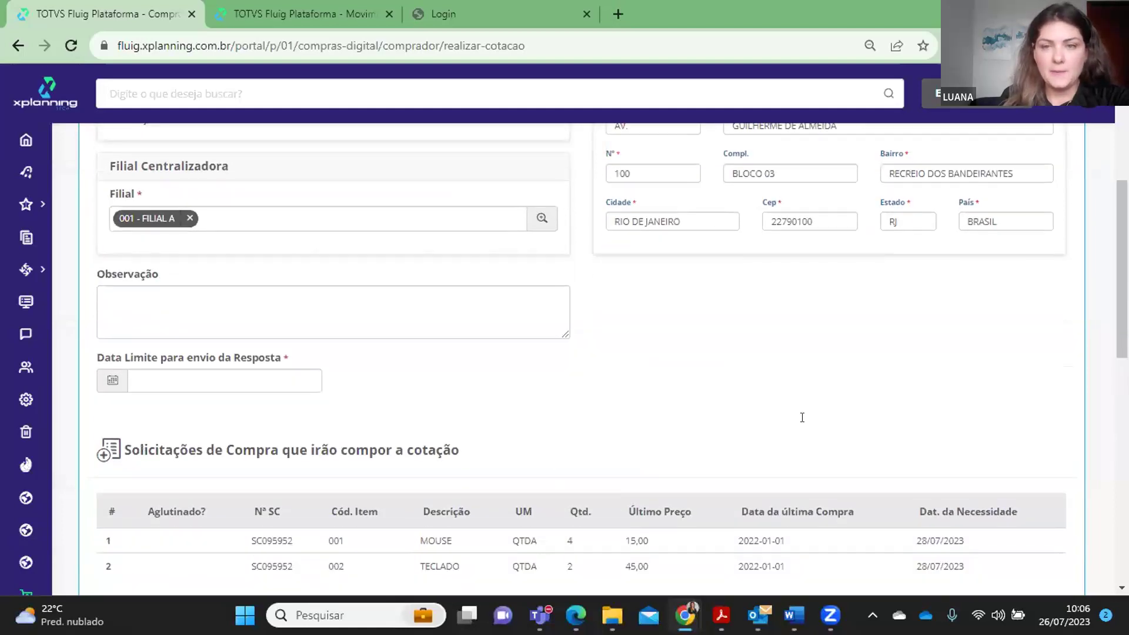
{"action": "scroll", "coordinate": [802, 418], "scroll_direction": "down", "scroll_amount": 1}
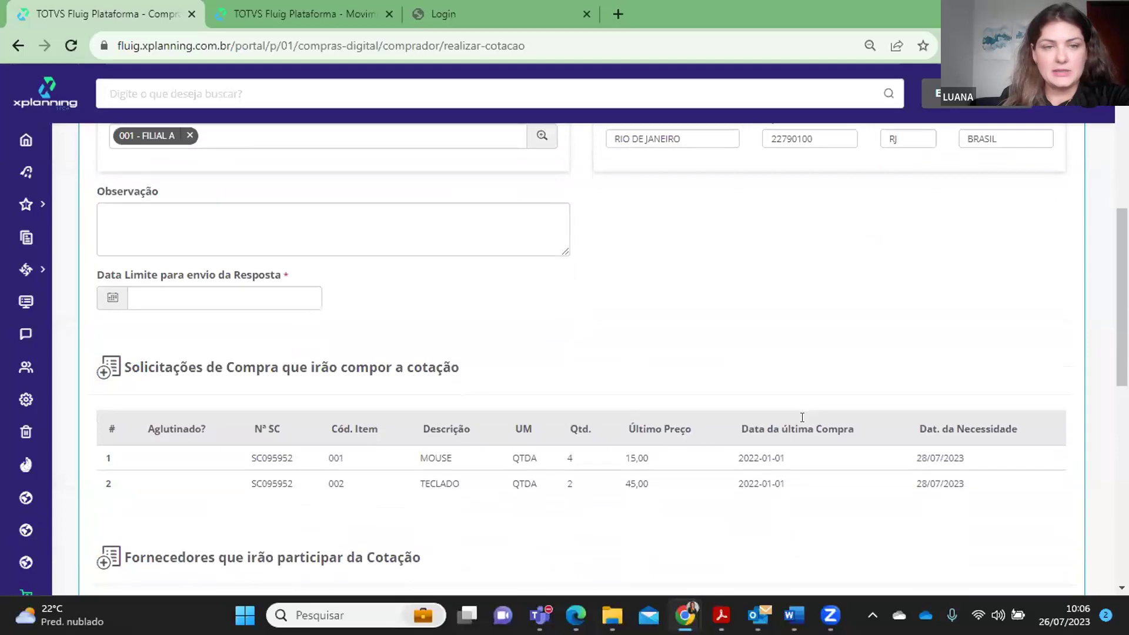
{"action": "left_click", "coordinate": [185, 294]}
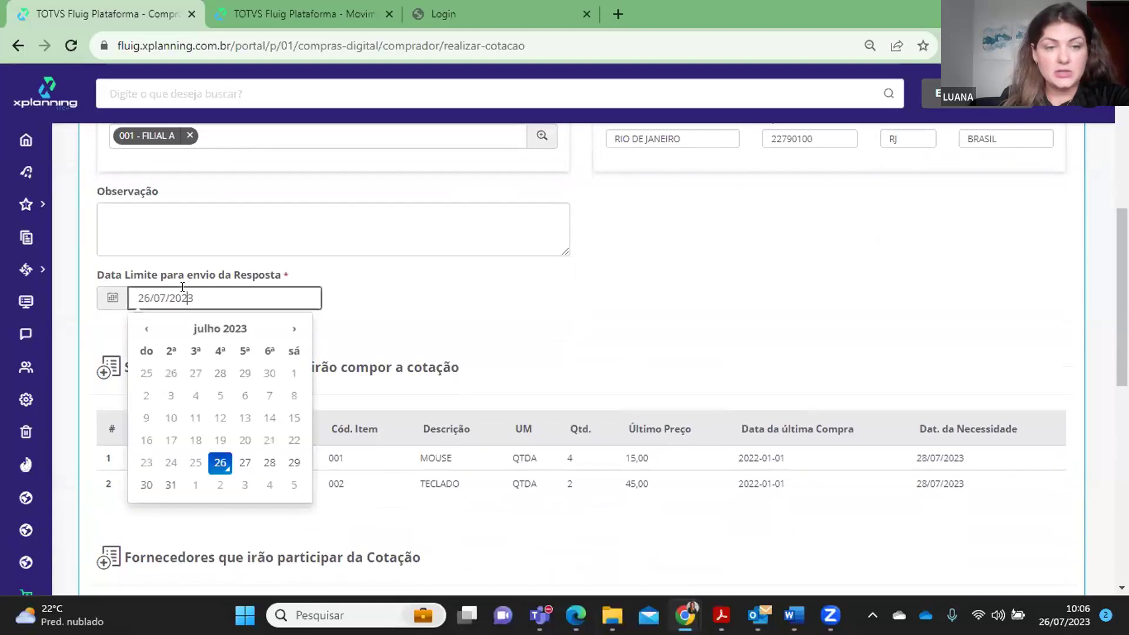
{"action": "left_click", "coordinate": [272, 462]}
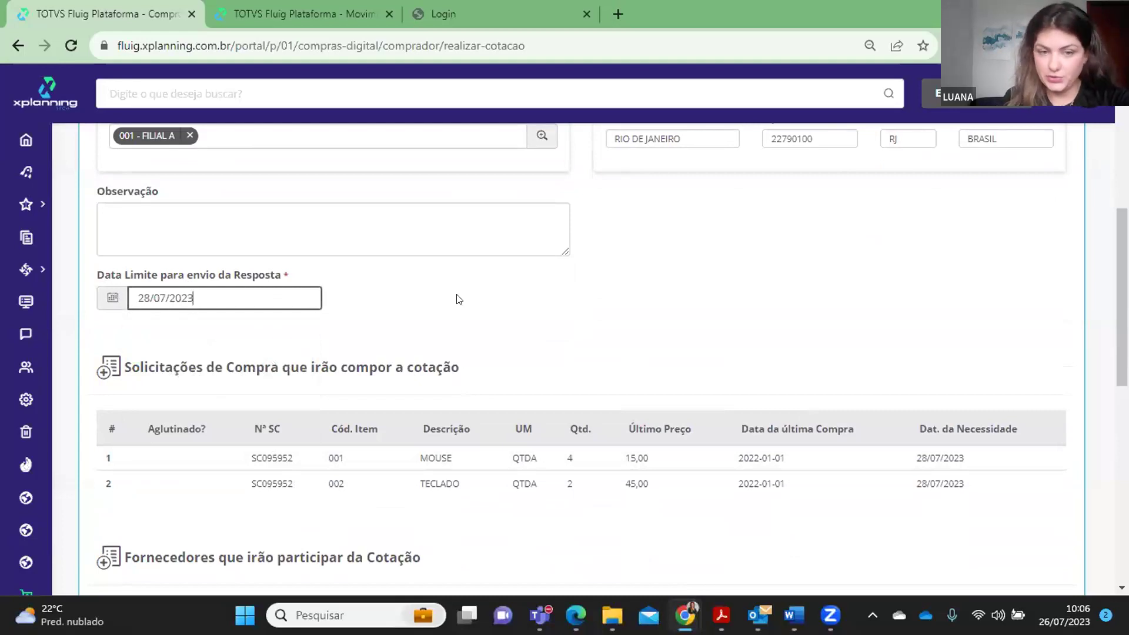
{"action": "scroll", "coordinate": [456, 297], "scroll_direction": "down", "scroll_amount": 3}
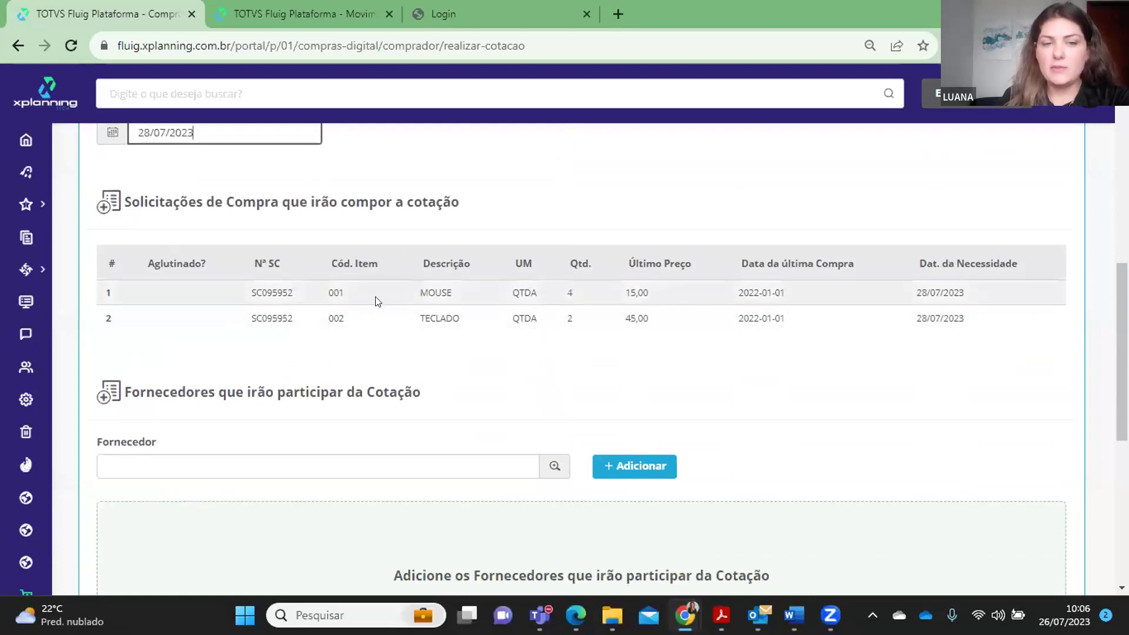
{"action": "scroll", "coordinate": [727, 271], "scroll_direction": "down", "scroll_amount": 3}
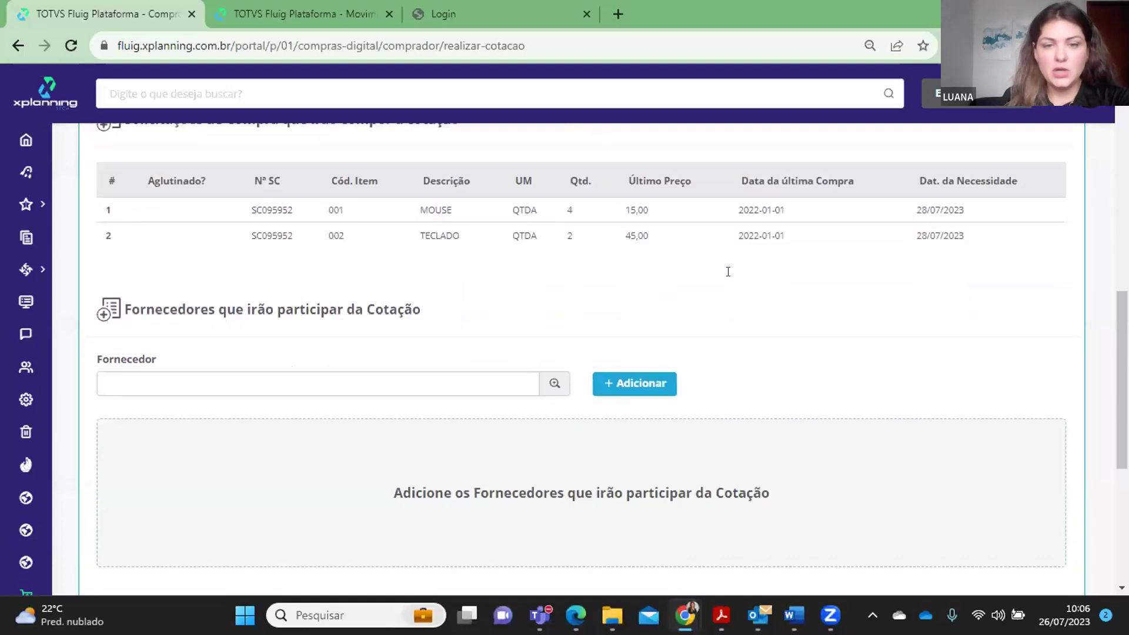
{"action": "scroll", "coordinate": [554, 316], "scroll_direction": "up", "scroll_amount": 2}
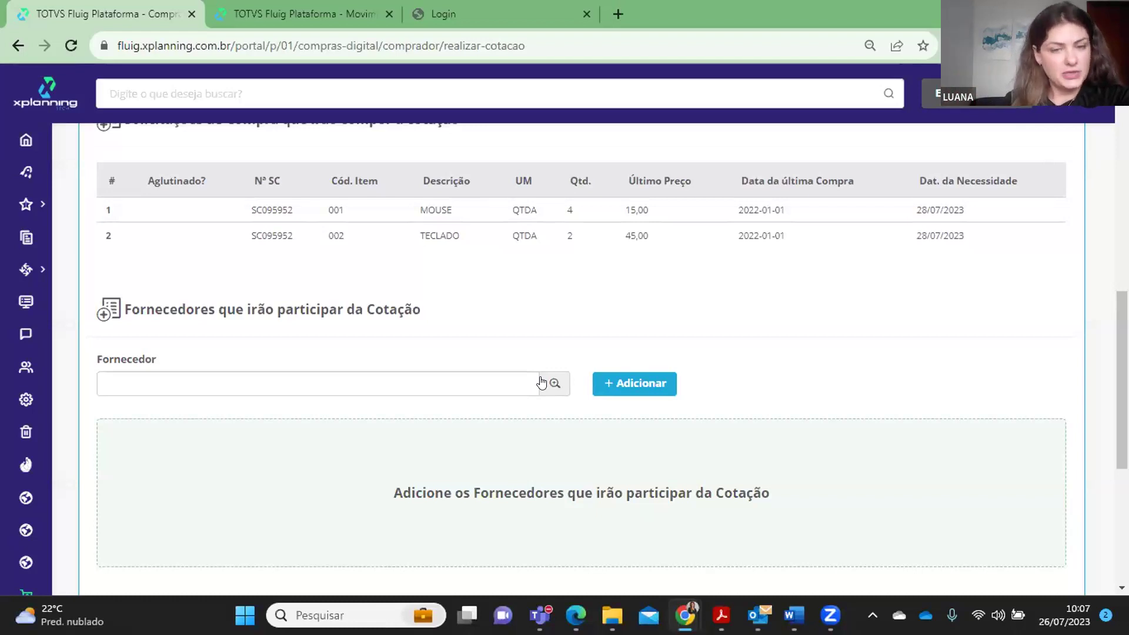
Pick FORNECEDOR 1 and then FORNECEDOR 2 in the Fornecedor field, adding each to the quotation
{"action": "left_click", "coordinate": [541, 382]}
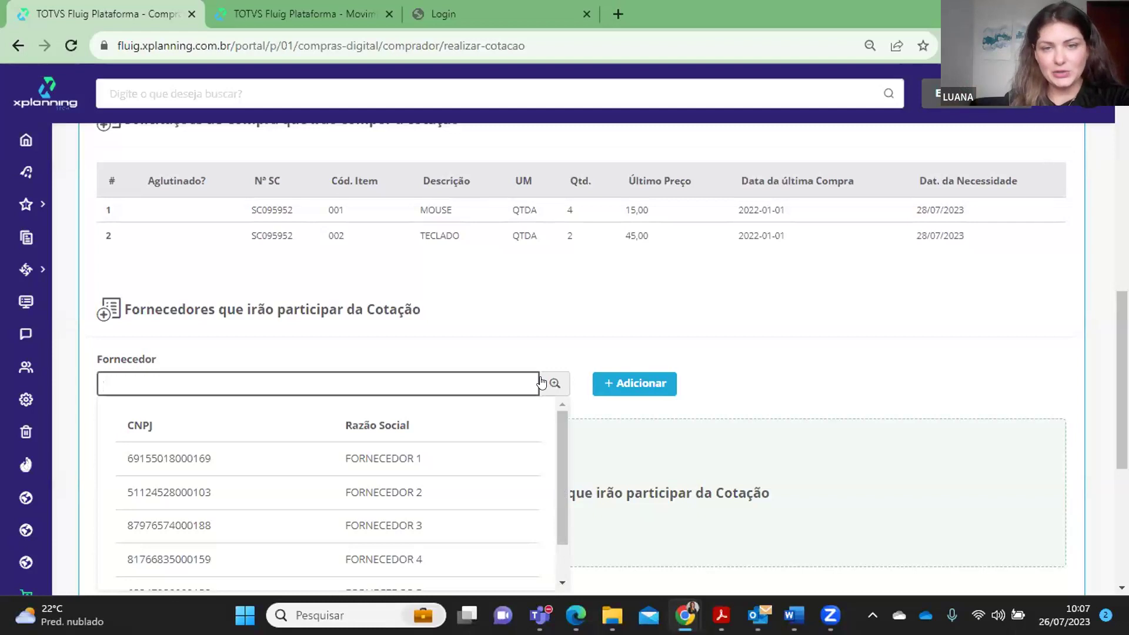
{"action": "left_click", "coordinate": [434, 448]}
{"action": "left_click", "coordinate": [665, 379]}
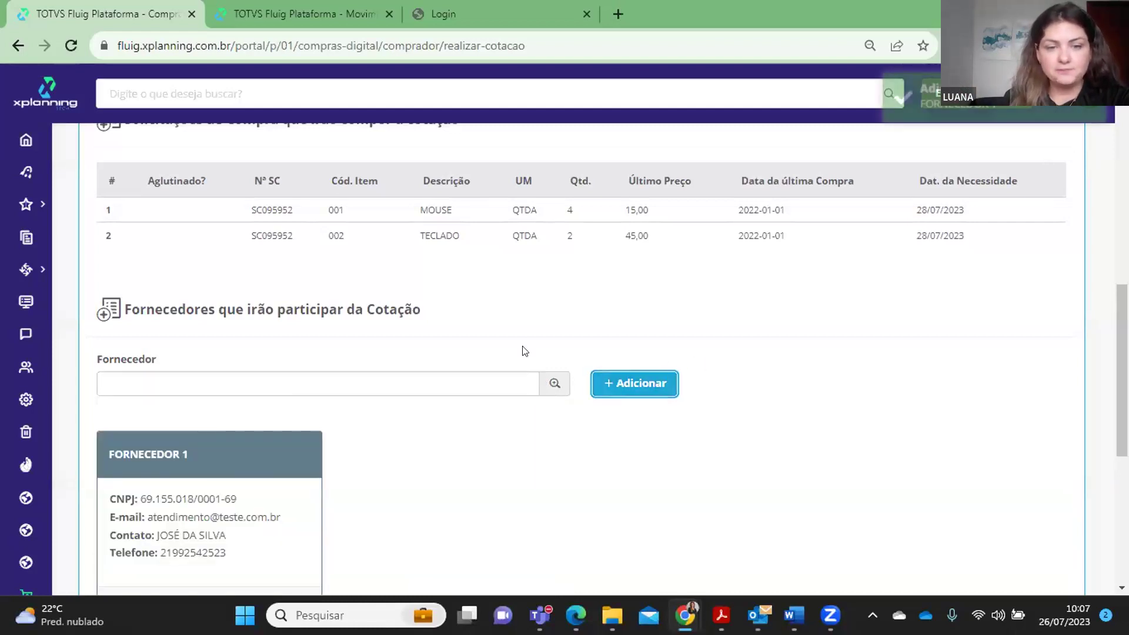
{"action": "scroll", "coordinate": [525, 351], "scroll_direction": "down", "scroll_amount": 3}
{"action": "left_click", "coordinate": [536, 218]}
{"action": "left_click", "coordinate": [357, 336]}
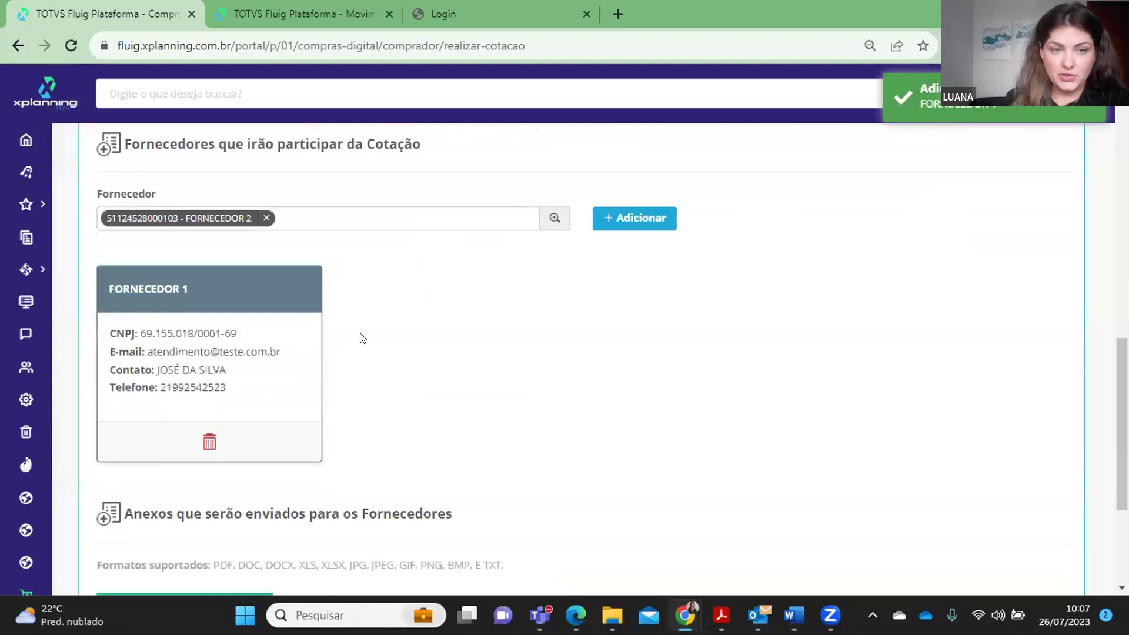
{"action": "left_click", "coordinate": [623, 218]}
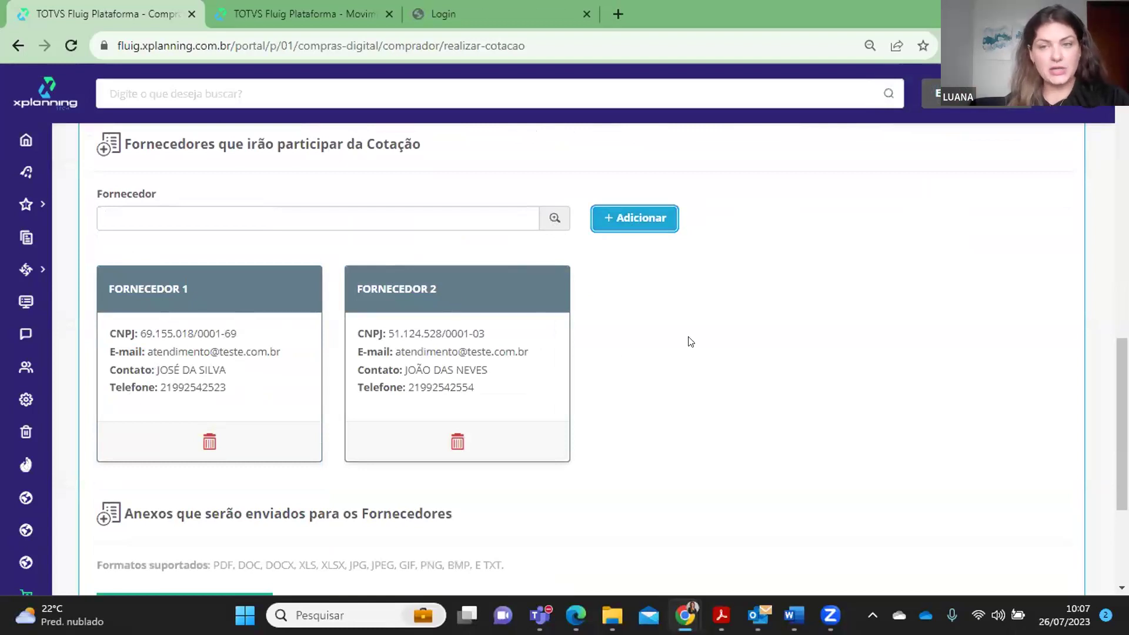
{"action": "scroll", "coordinate": [691, 342], "scroll_direction": "down", "scroll_amount": 2}
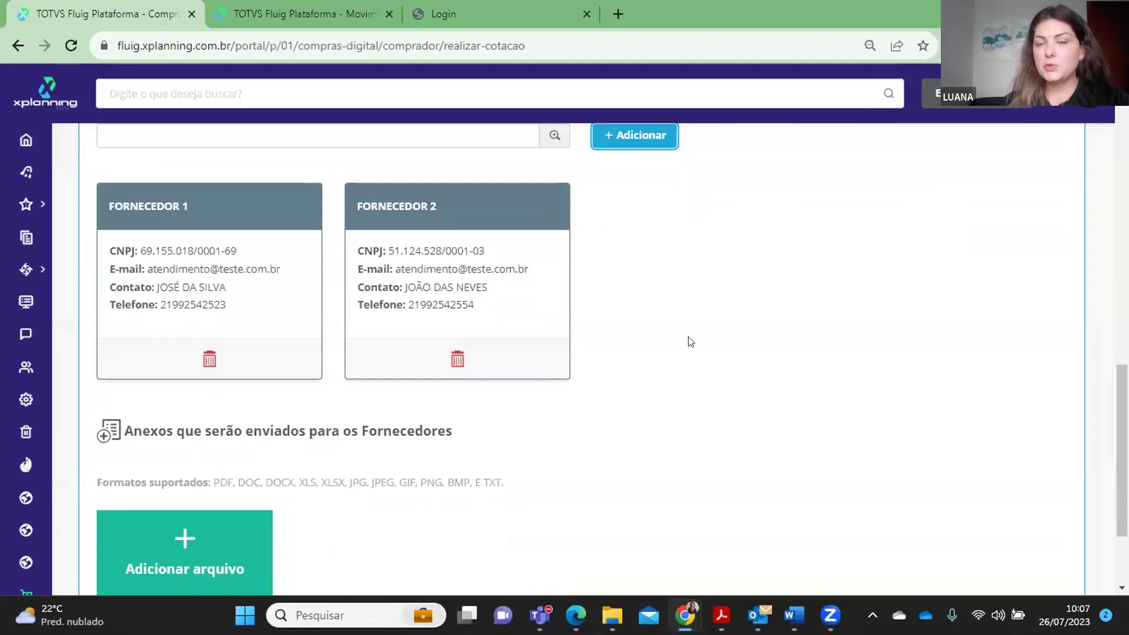
{"action": "scroll", "coordinate": [690, 341], "scroll_direction": "down", "scroll_amount": 2}
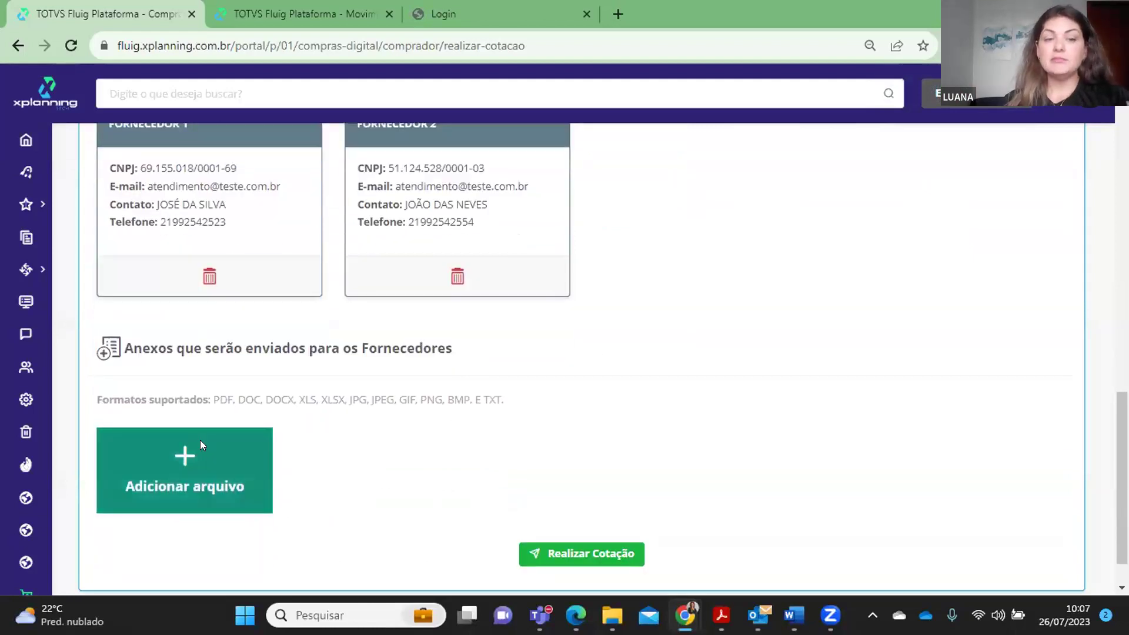
Submit with Realizar Cotação, dismiss the save-address popup, and confirm Solicitação 499 was created
{"action": "scroll", "coordinate": [200, 440], "scroll_direction": "down", "scroll_amount": 1}
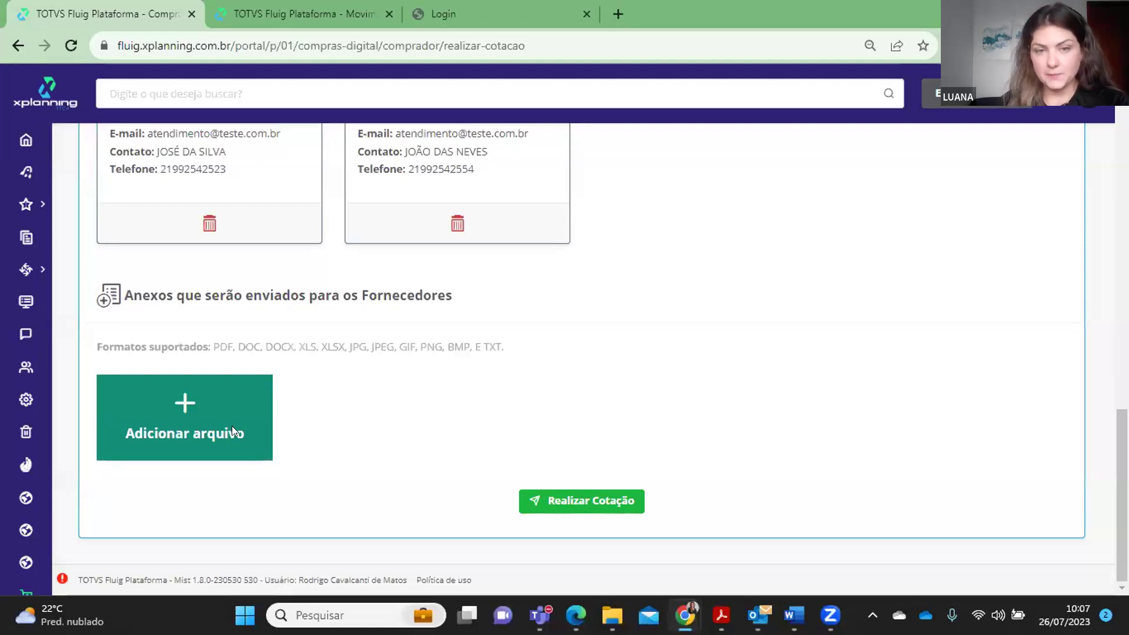
{"action": "left_click", "coordinate": [623, 500]}
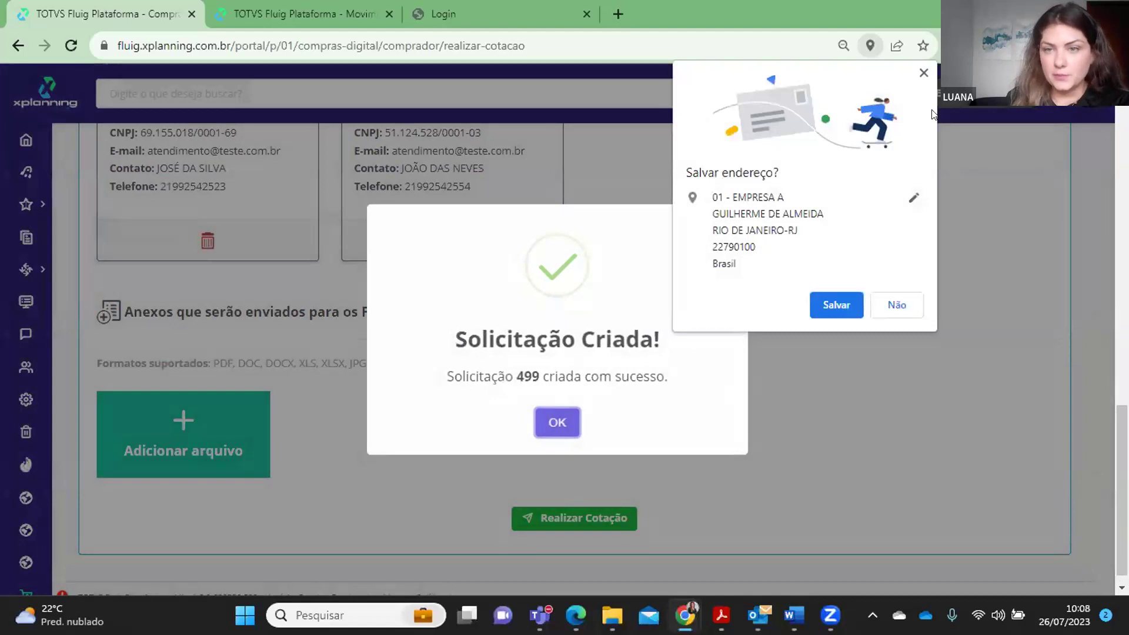
{"action": "left_click", "coordinate": [921, 73]}
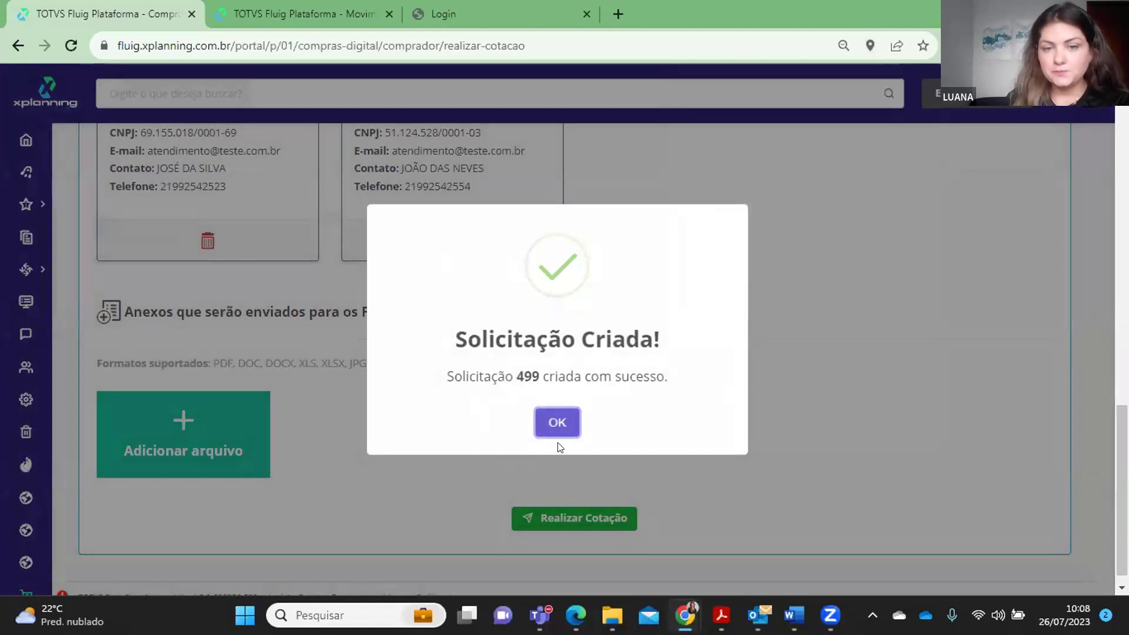
{"action": "left_click", "coordinate": [558, 431]}
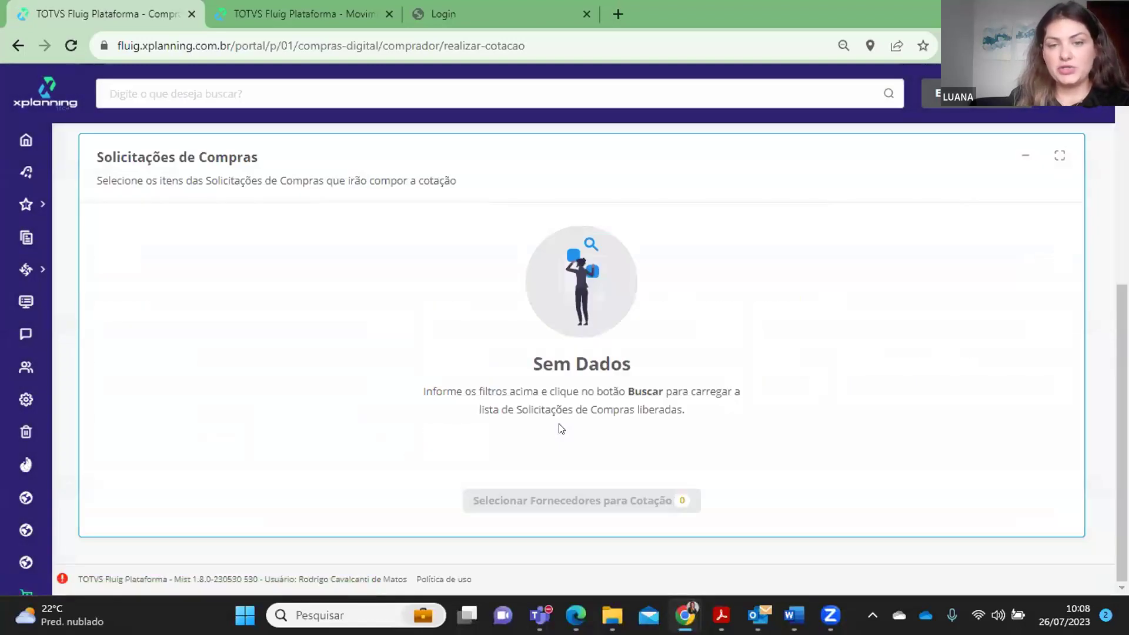
Search quotations for 01 - EMPRESA A across all branches to find C100801 (ID 499)
{"action": "scroll", "coordinate": [559, 428], "scroll_direction": "up", "scroll_amount": 6}
{"action": "left_click", "coordinate": [917, 196]}
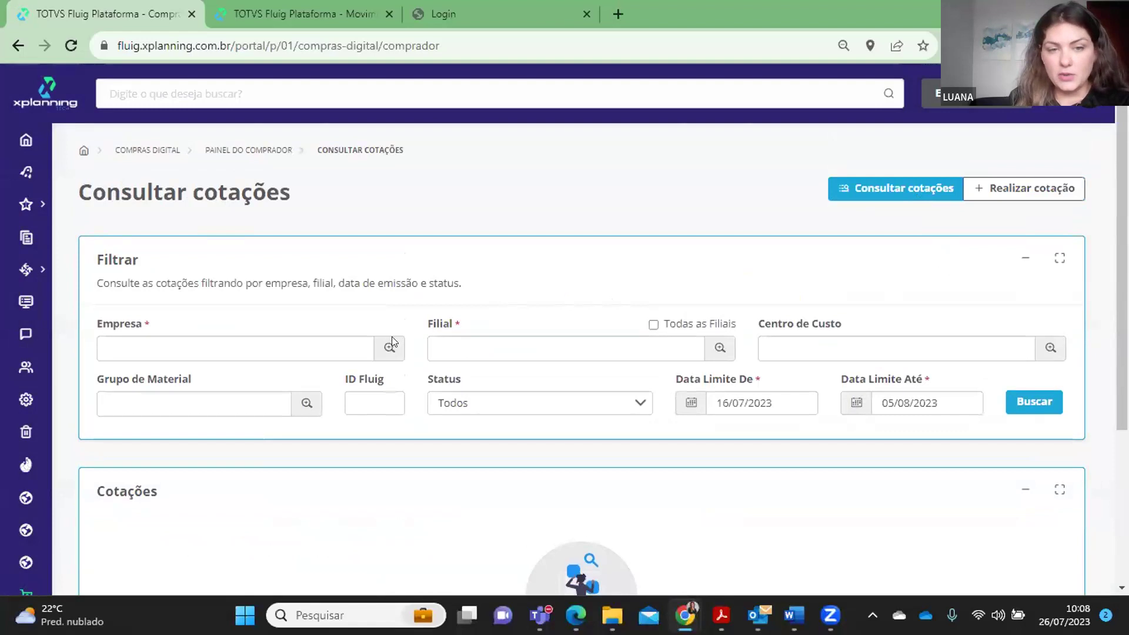
{"action": "left_click", "coordinate": [390, 347]}
{"action": "left_click", "coordinate": [303, 421]}
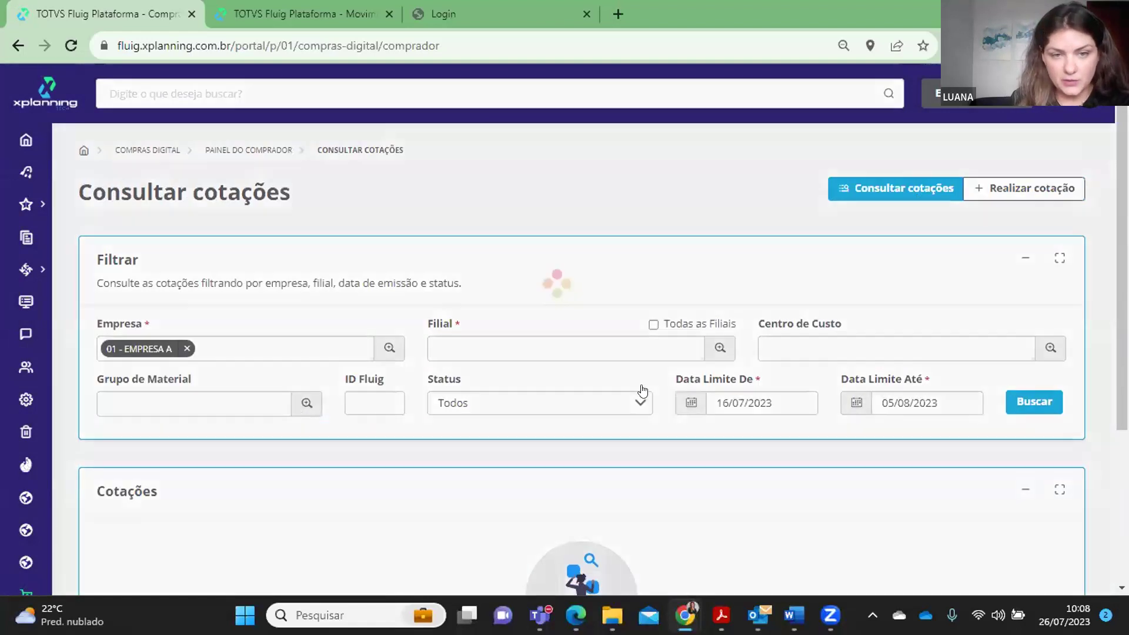
{"action": "left_click", "coordinate": [654, 325]}
{"action": "left_click", "coordinate": [1034, 402]}
{"action": "scroll", "coordinate": [642, 283], "scroll_direction": "down", "scroll_amount": 1}
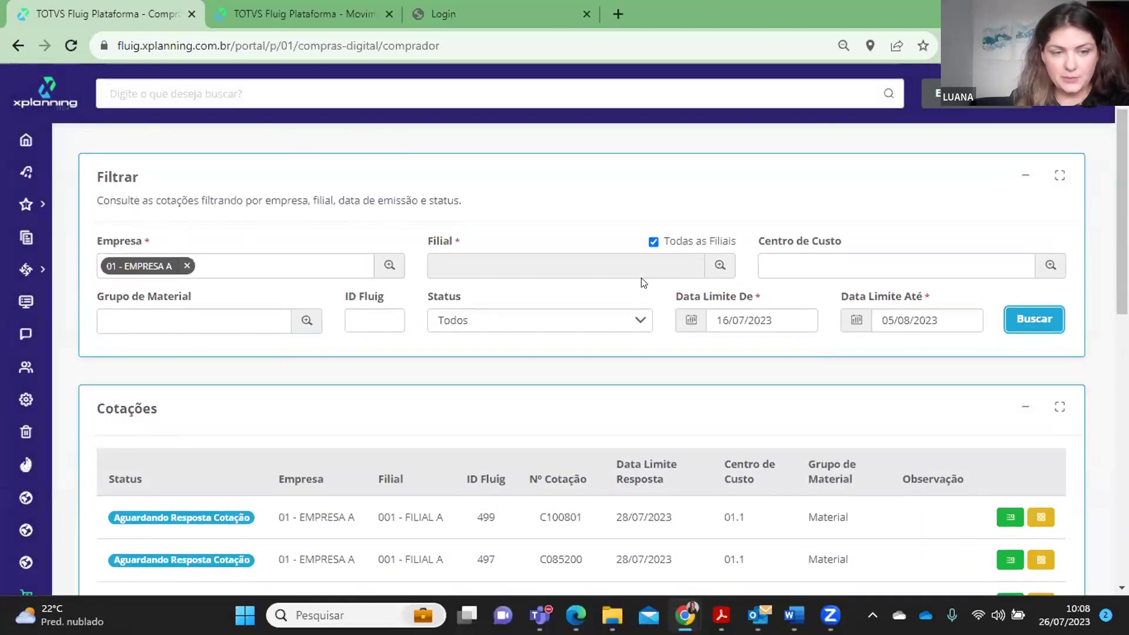
{"action": "scroll", "coordinate": [643, 283], "scroll_direction": "down", "scroll_amount": 1}
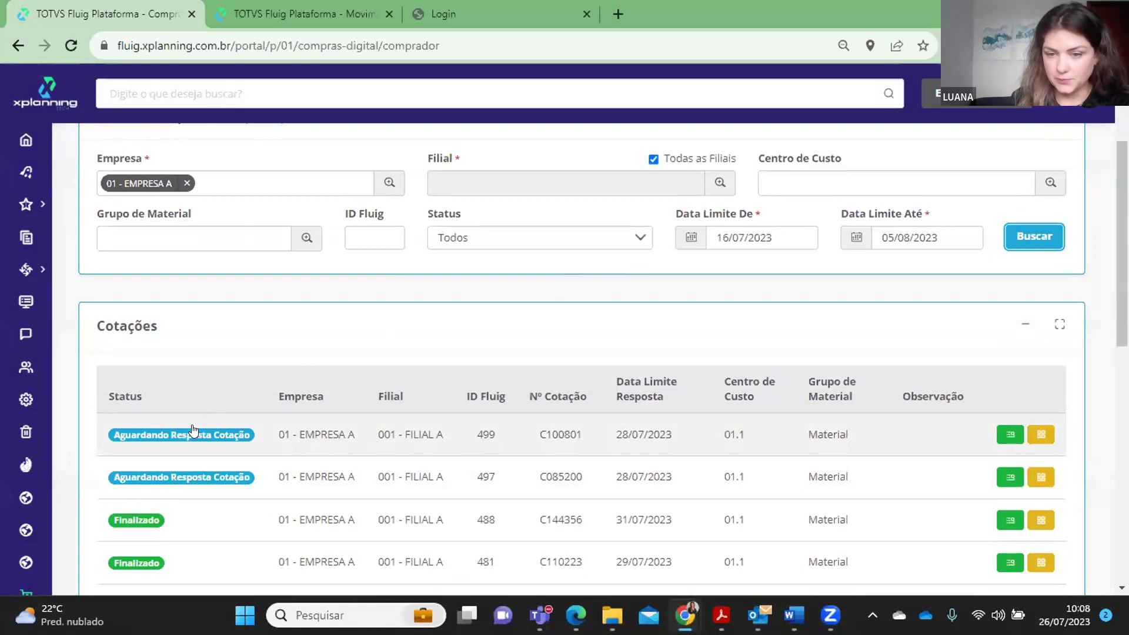
{"action": "mouse_move", "coordinate": [758, 615]}
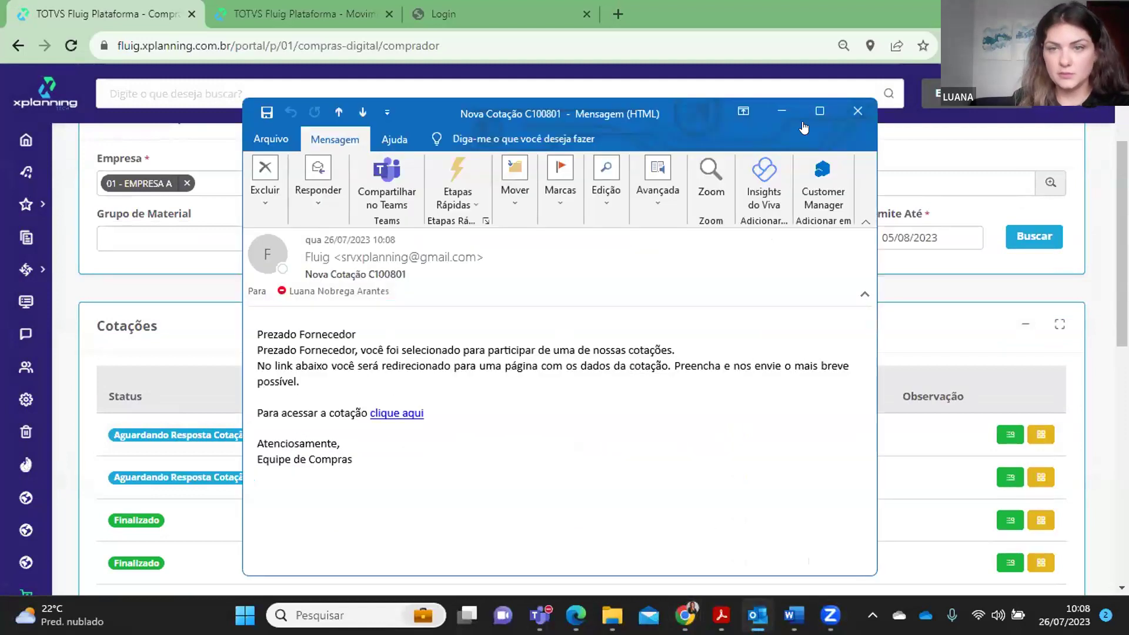
Open the Nova Cotação C100801 e-mail, copy its 'clique aqui' hyperlink, and open a Chrome incognito window
{"action": "left_click", "coordinate": [803, 120]}
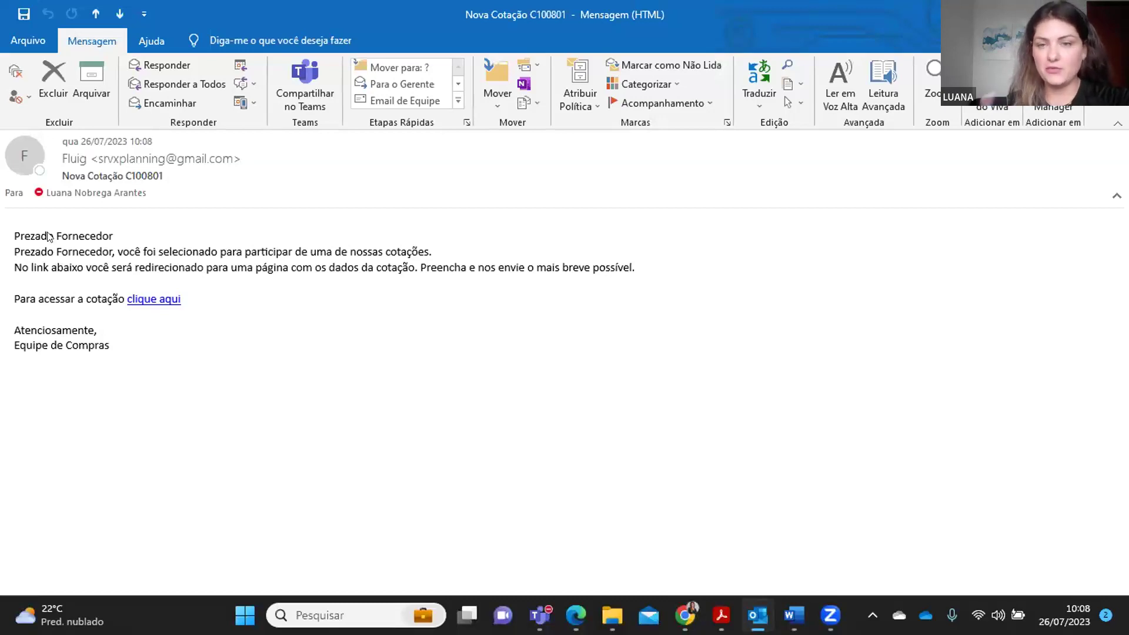
{"action": "left_click_drag", "start_coordinate": [31, 237], "coordinate": [529, 308]}
{"action": "left_click", "coordinate": [531, 309]}
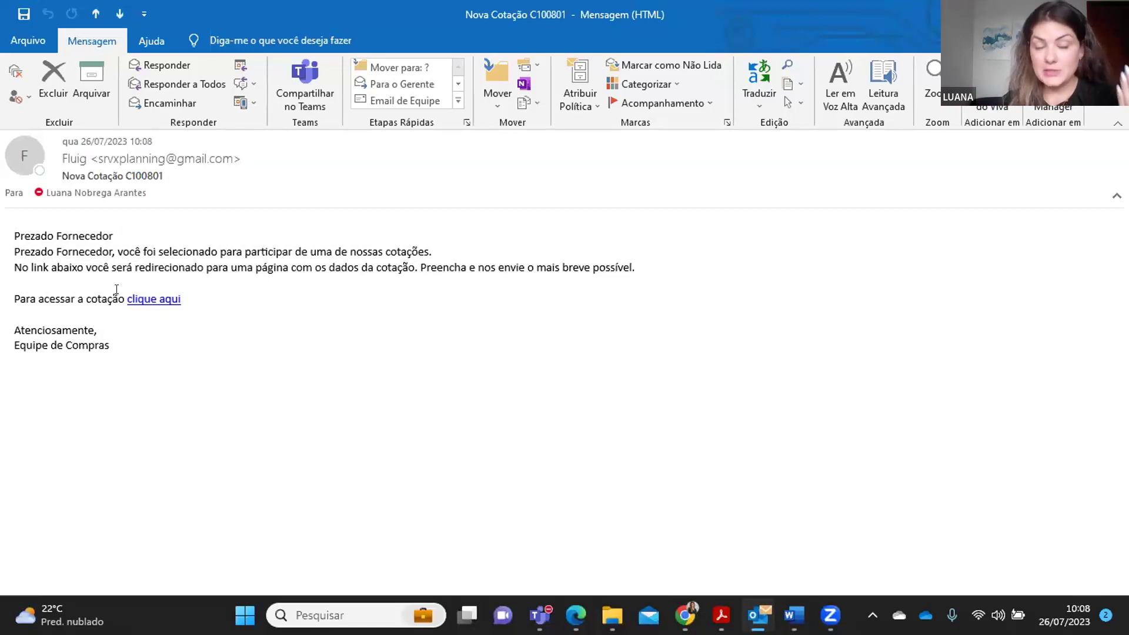
{"action": "left_click", "coordinate": [153, 305]}
{"action": "right_click", "coordinate": [152, 304]}
{"action": "left_click", "coordinate": [189, 352]}
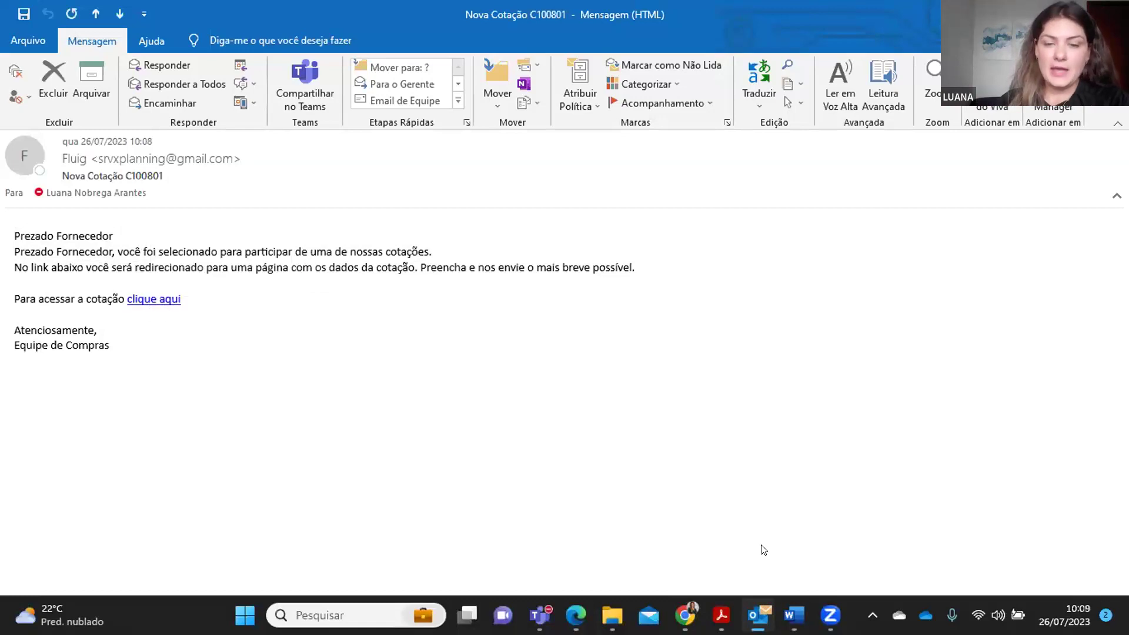
{"action": "right_click", "coordinate": [685, 615]}
{"action": "left_click", "coordinate": [639, 493]}
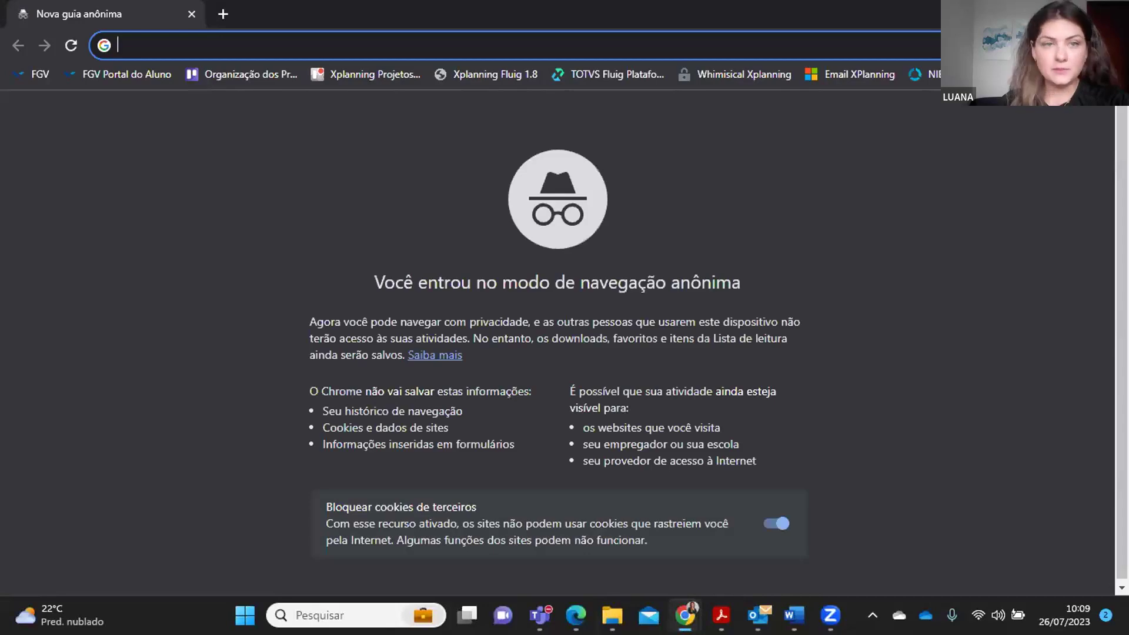
Switch to the new incognito Chrome window to load the copied quotation link
{"action": "key", "text": "alt+Tab"}
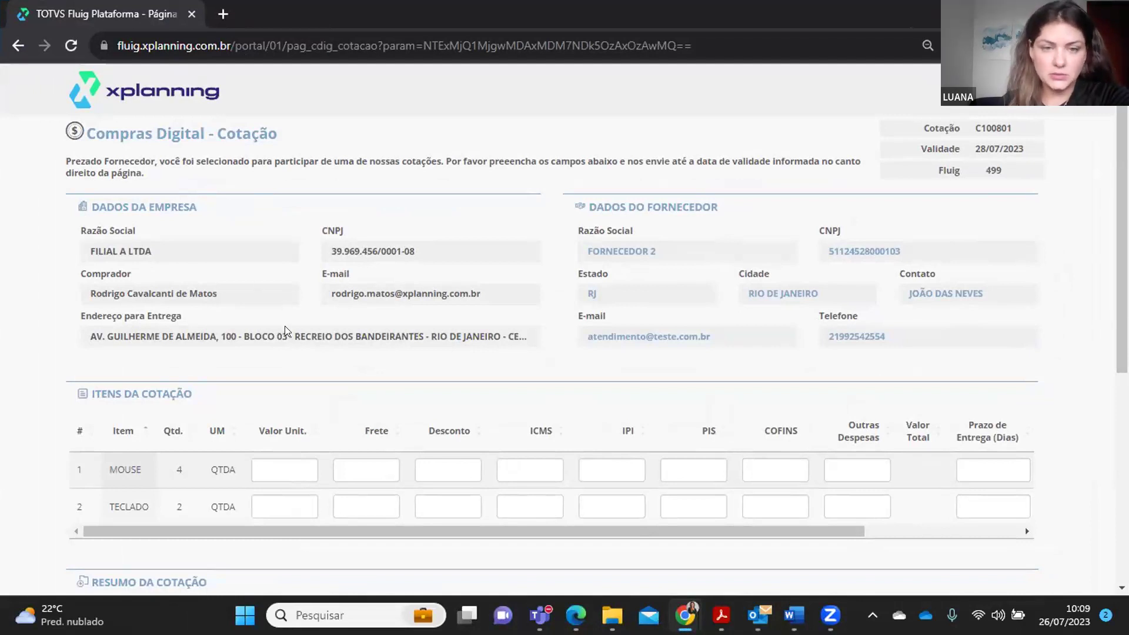
Price MOUSE at 50,00 with 5,00 freight, 5-day delivery and observation 'EESTE'
{"action": "left_click_drag", "start_coordinate": [995, 148], "coordinate": [979, 144]}
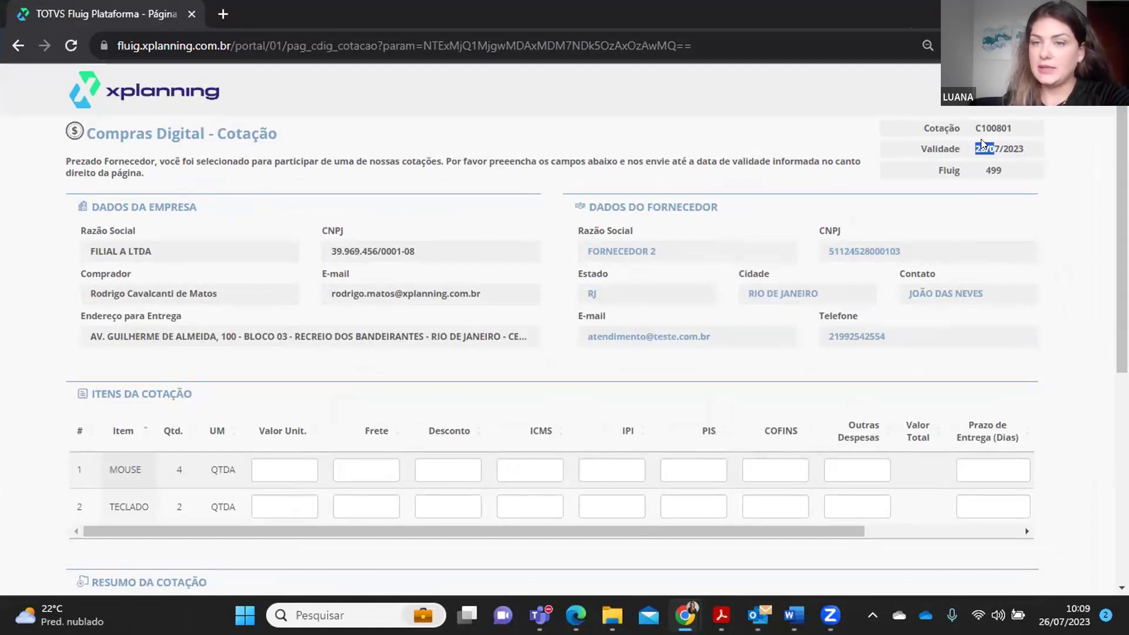
{"action": "left_click", "coordinate": [1025, 147]}
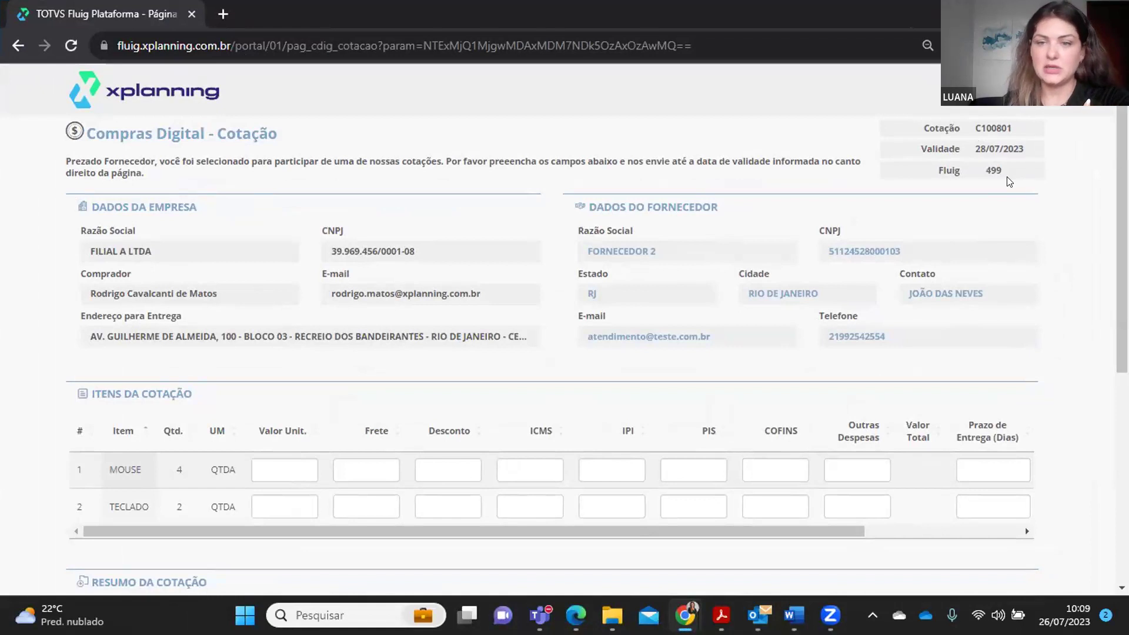
{"action": "scroll", "coordinate": [1009, 182], "scroll_direction": "down", "scroll_amount": 2}
{"action": "scroll", "coordinate": [583, 186], "scroll_direction": "up", "scroll_amount": 2}
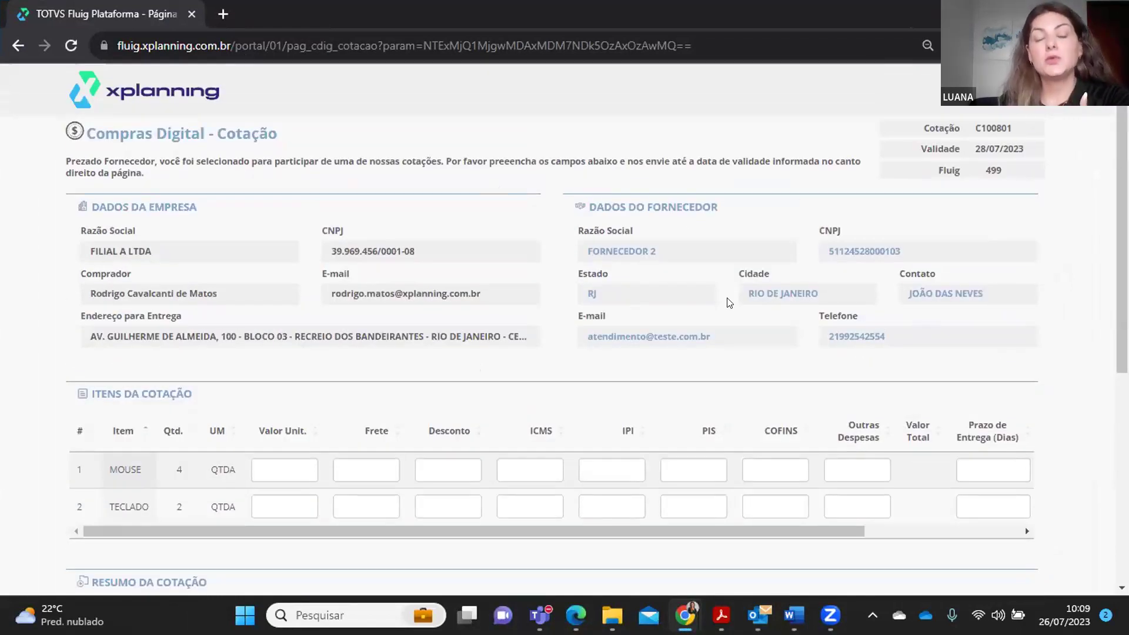
{"action": "scroll", "coordinate": [729, 302], "scroll_direction": "down", "scroll_amount": 2}
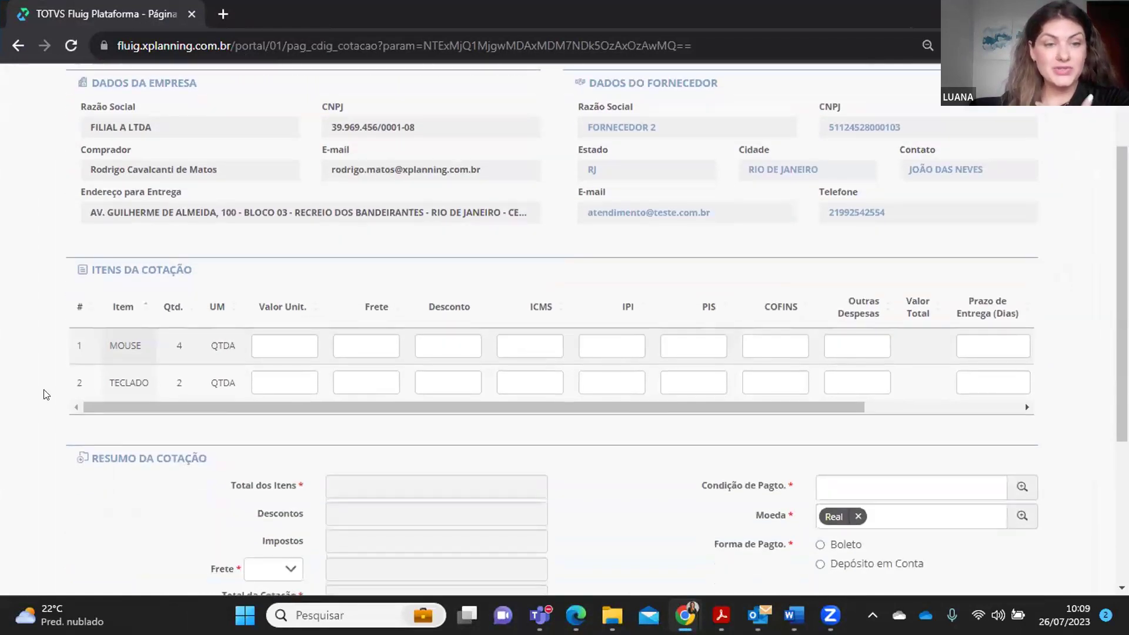
{"action": "scroll", "coordinate": [46, 394], "scroll_direction": "down", "scroll_amount": 1}
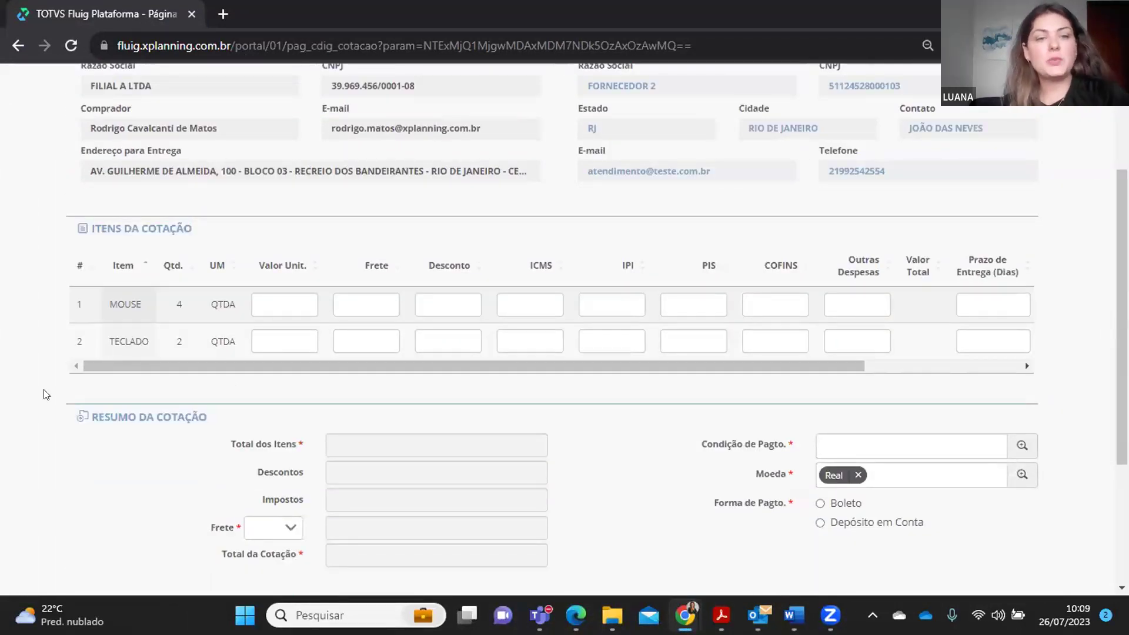
{"action": "left_click", "coordinate": [291, 297]}
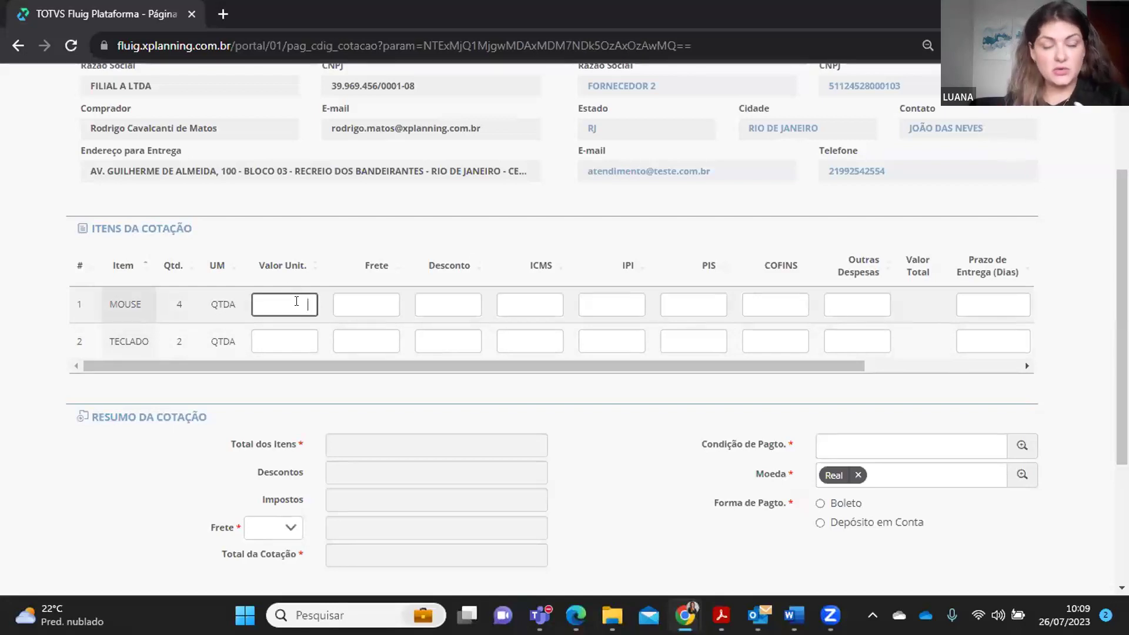
{"action": "type", "text": "50"}
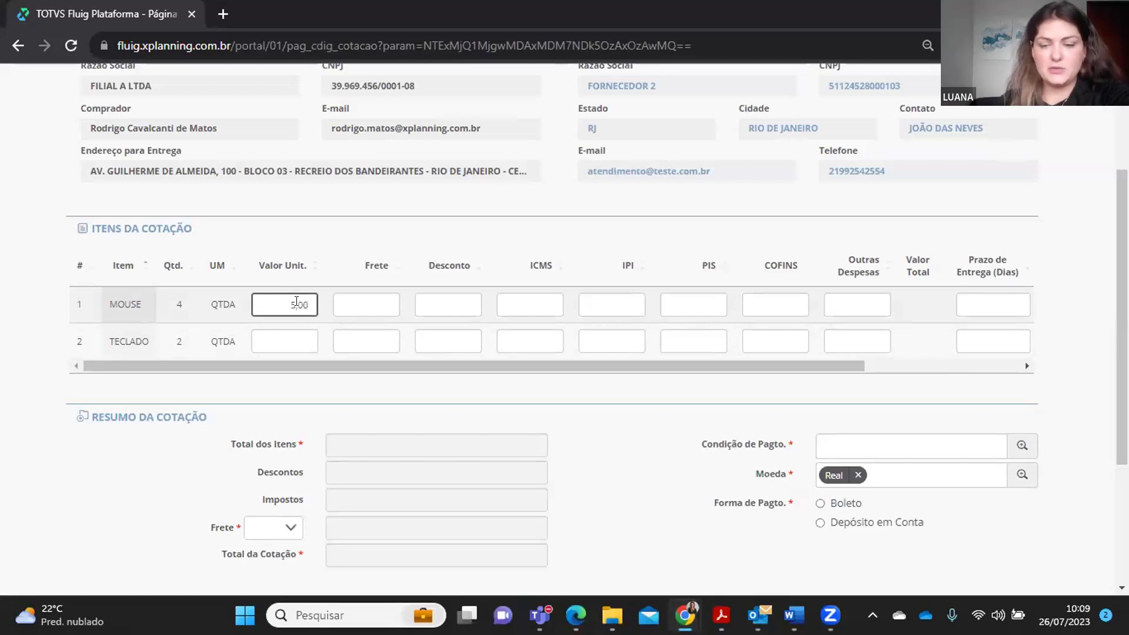
{"action": "left_click", "coordinate": [380, 305]}
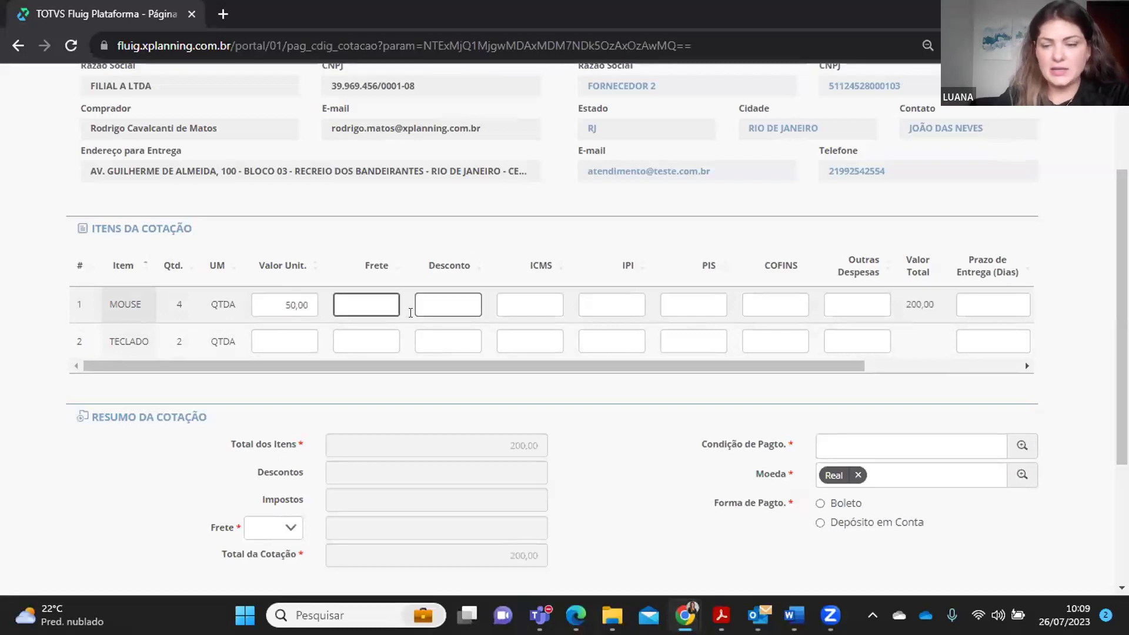
{"action": "type", "text": "5"}
{"action": "key", "text": "Tab"}
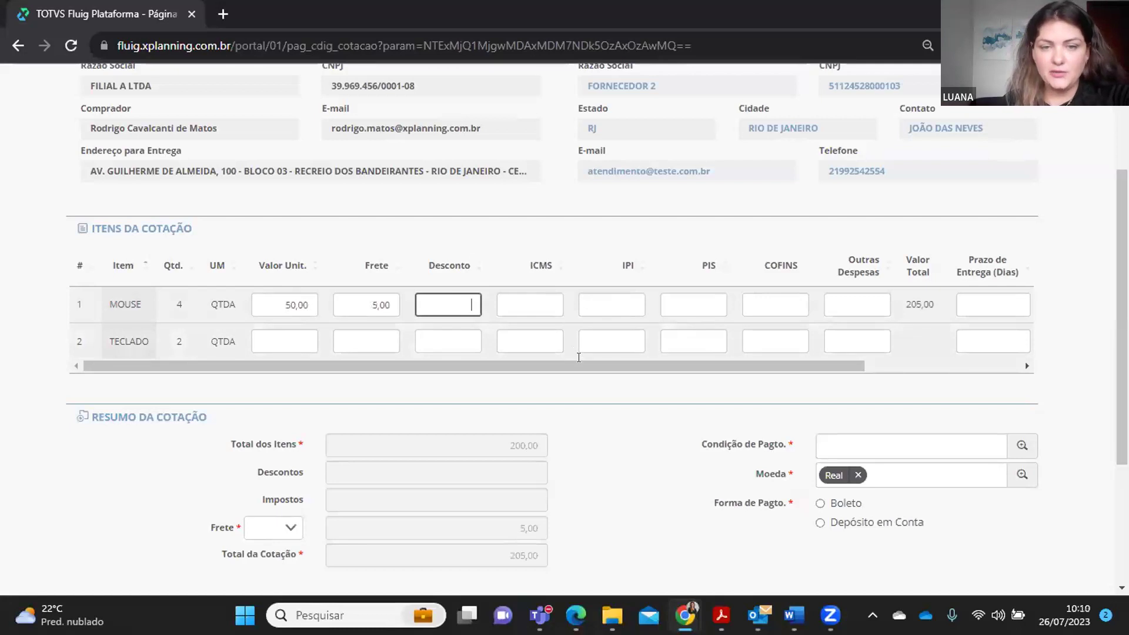
{"action": "left_click_drag", "start_coordinate": [796, 370], "coordinate": [902, 383]}
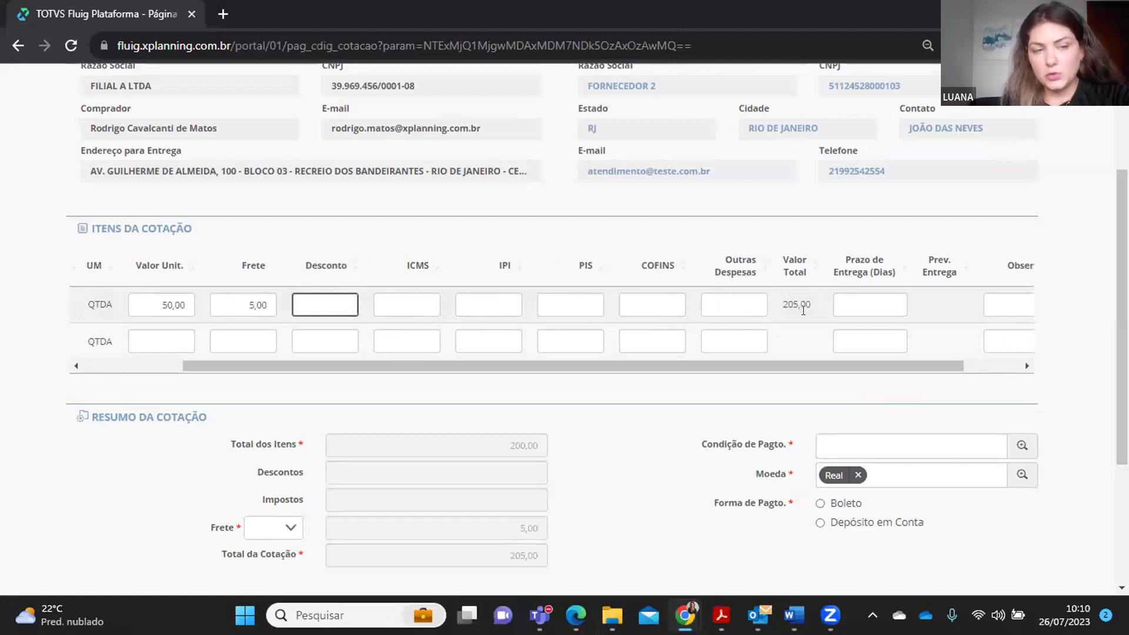
{"action": "left_click", "coordinate": [904, 307]}
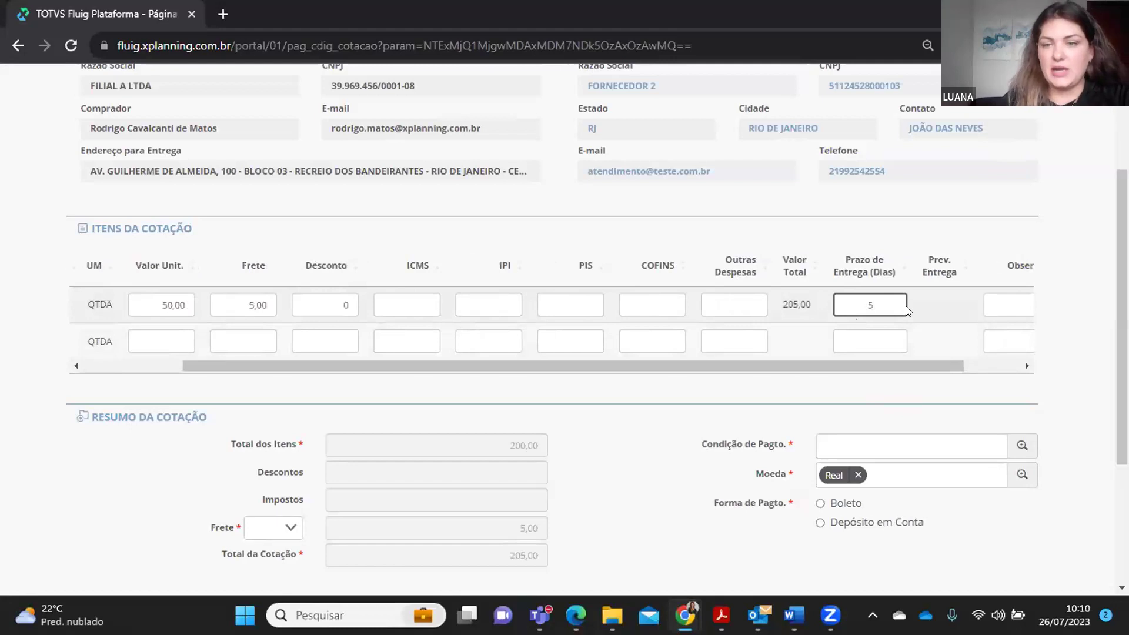
{"action": "type", "text": "5"}
{"action": "left_click", "coordinate": [984, 305]}
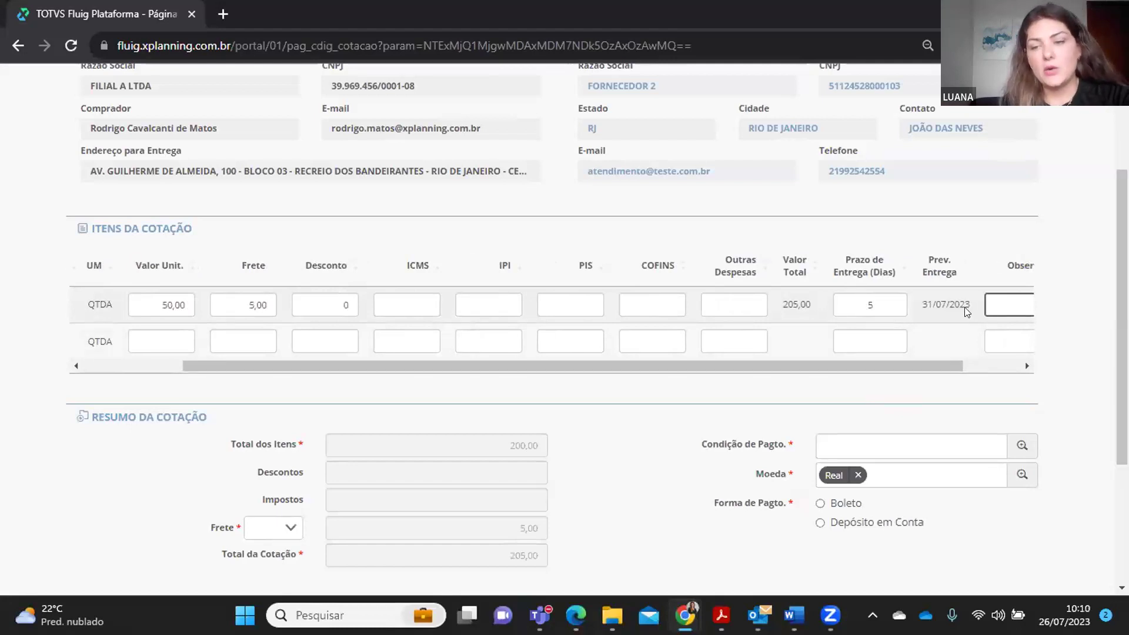
{"action": "left_click", "coordinate": [875, 307]}
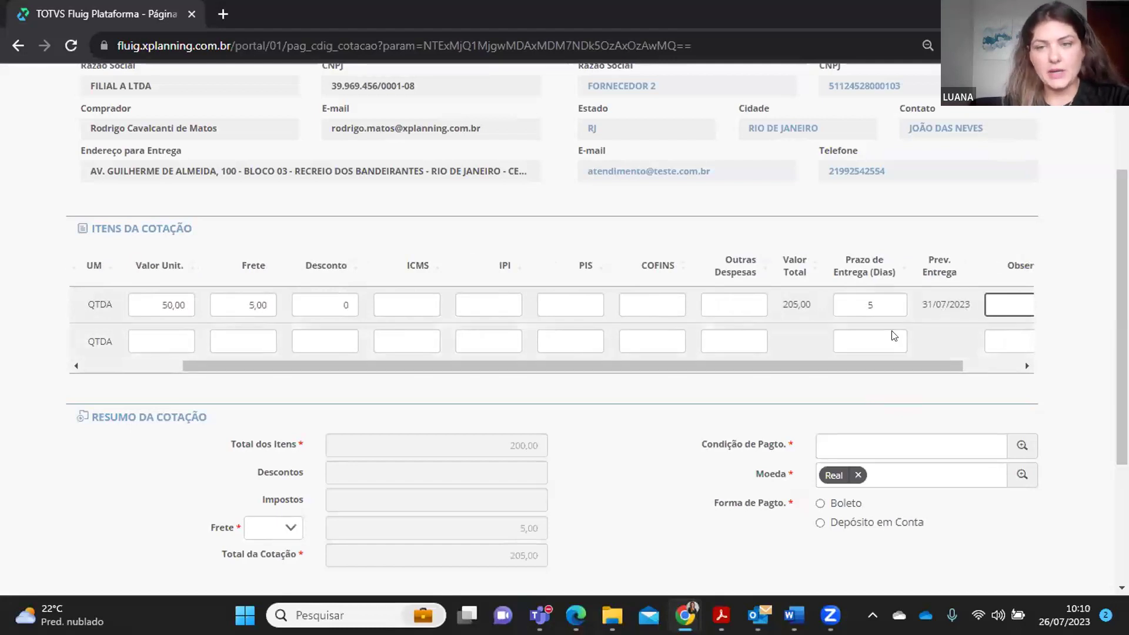
{"action": "left_click_drag", "start_coordinate": [902, 366], "coordinate": [904, 344]}
{"action": "type", "text": "E"}
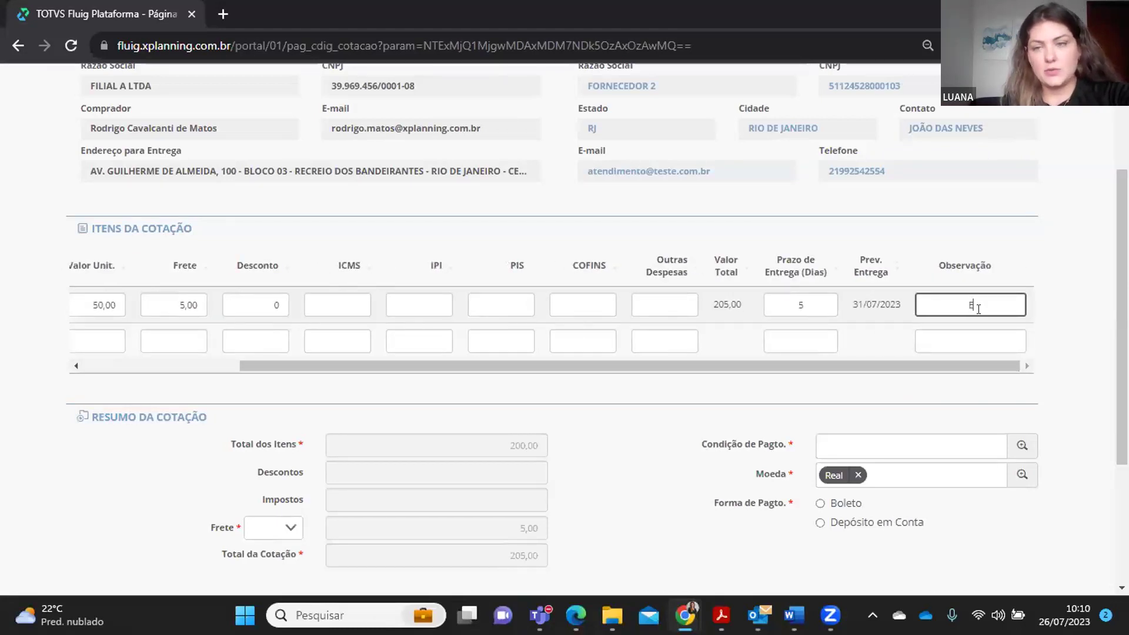
{"action": "type", "text": "ESTE"}
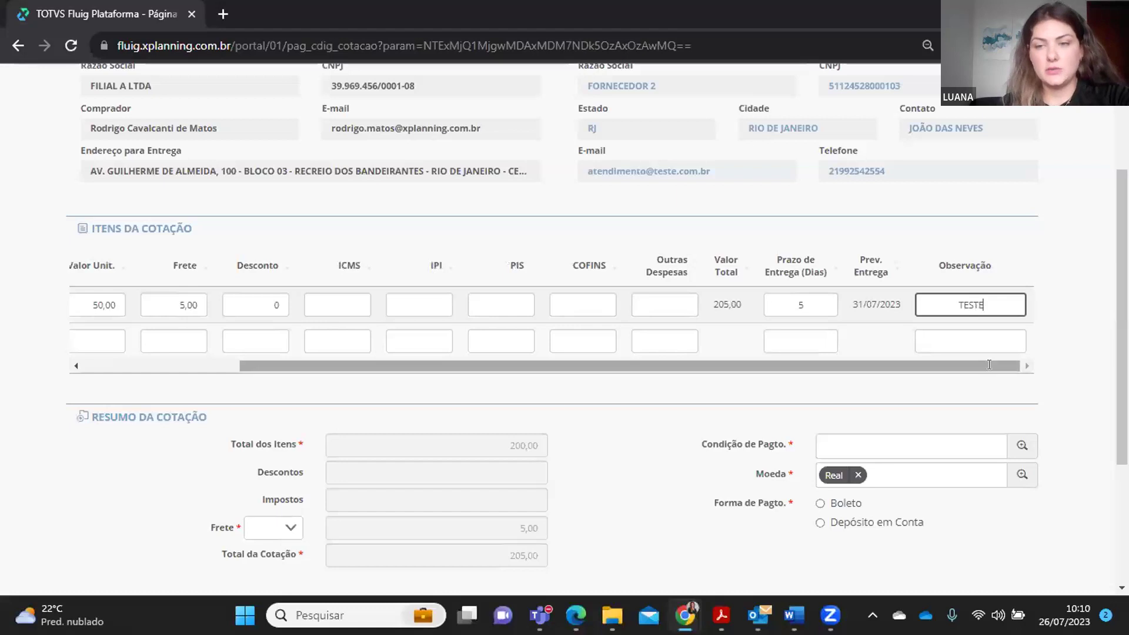
{"action": "left_click_drag", "start_coordinate": [989, 365], "coordinate": [833, 364]}
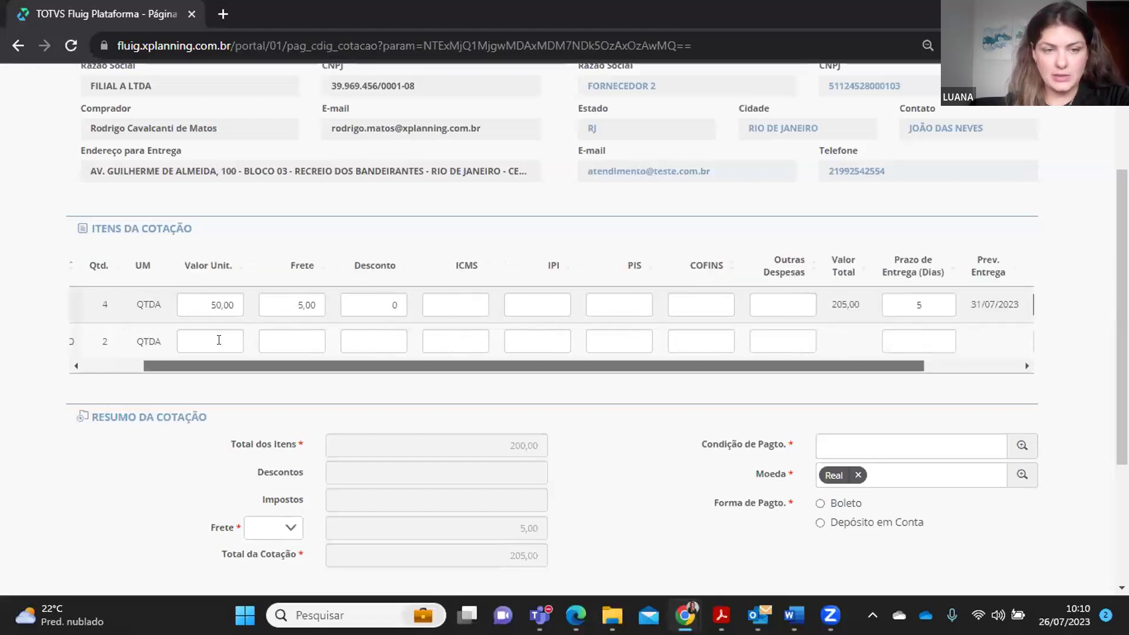
Price TECLADO at 40,00 with 2,00 freight and 5-day delivery
{"action": "left_click", "coordinate": [263, 343]}
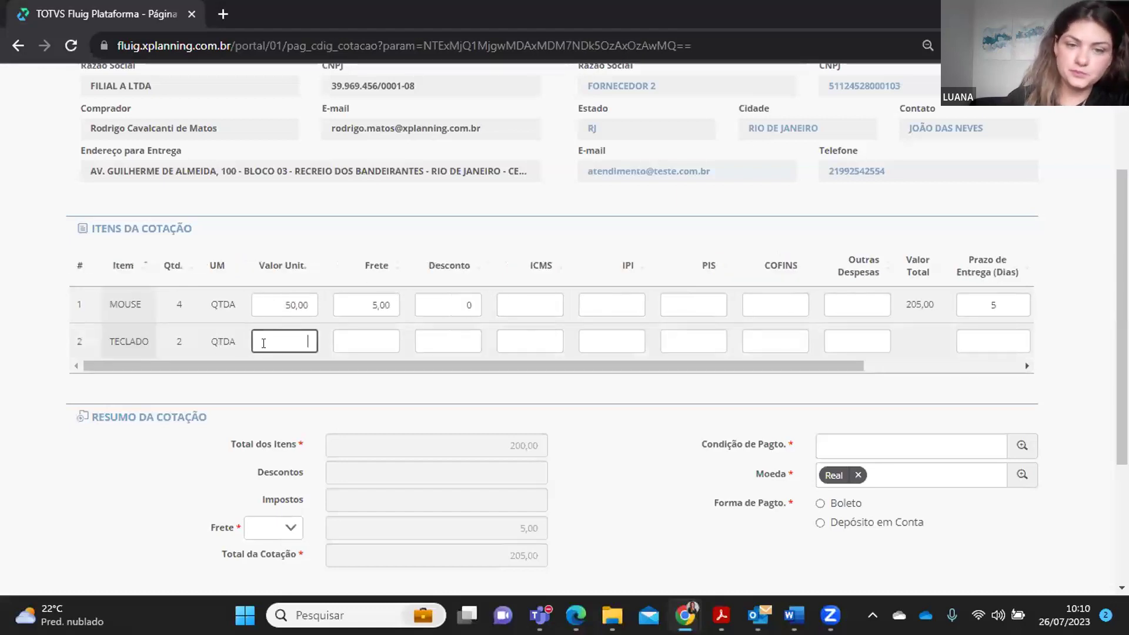
{"action": "type", "text": "40"}
{"action": "left_click", "coordinate": [389, 335]}
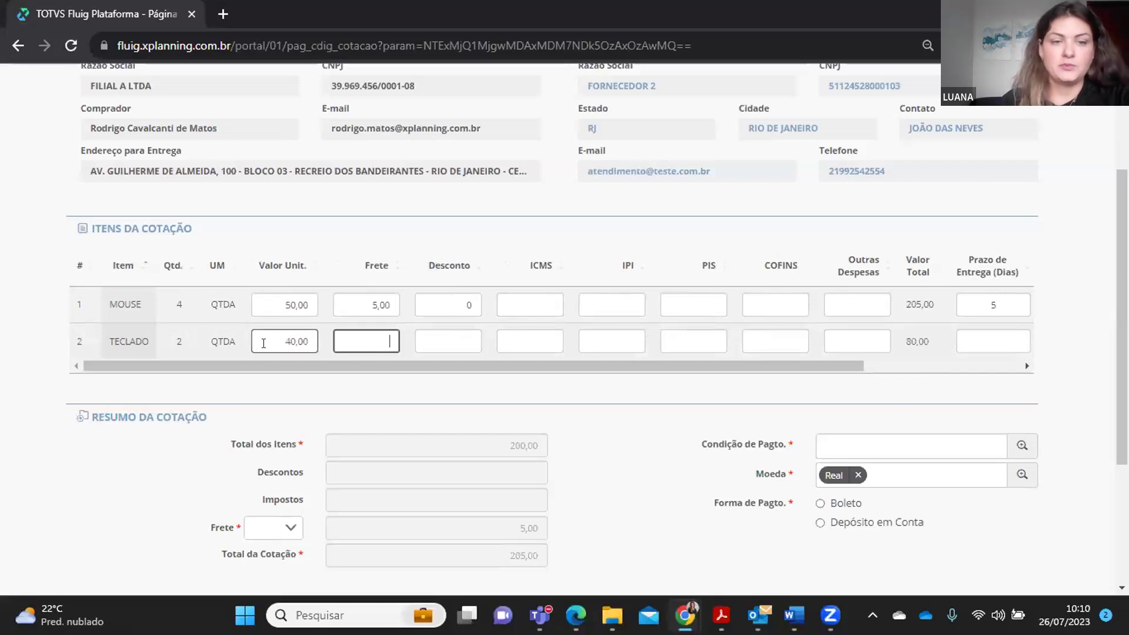
{"action": "key", "text": "Tab"}
{"action": "key", "text": "Tab"}
{"action": "key", "text": "Tab"}
{"action": "key", "text": "Tab"}
{"action": "key", "text": "Tab"}
{"action": "key", "text": "Tab"}
{"action": "key", "text": "Tab"}
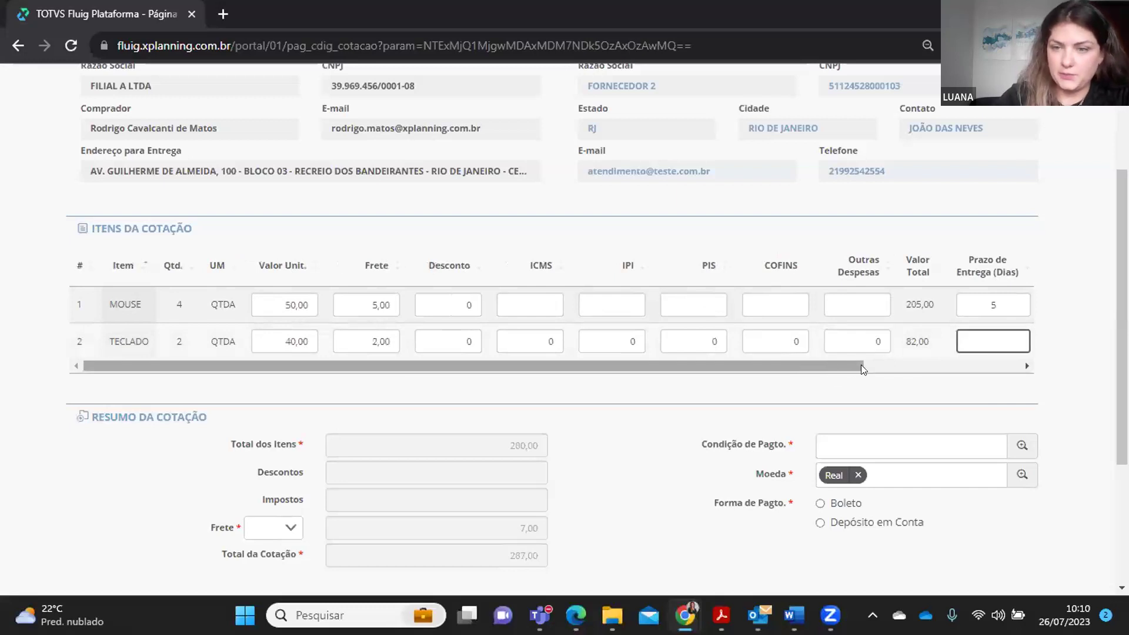
{"action": "type", "text": "5"}
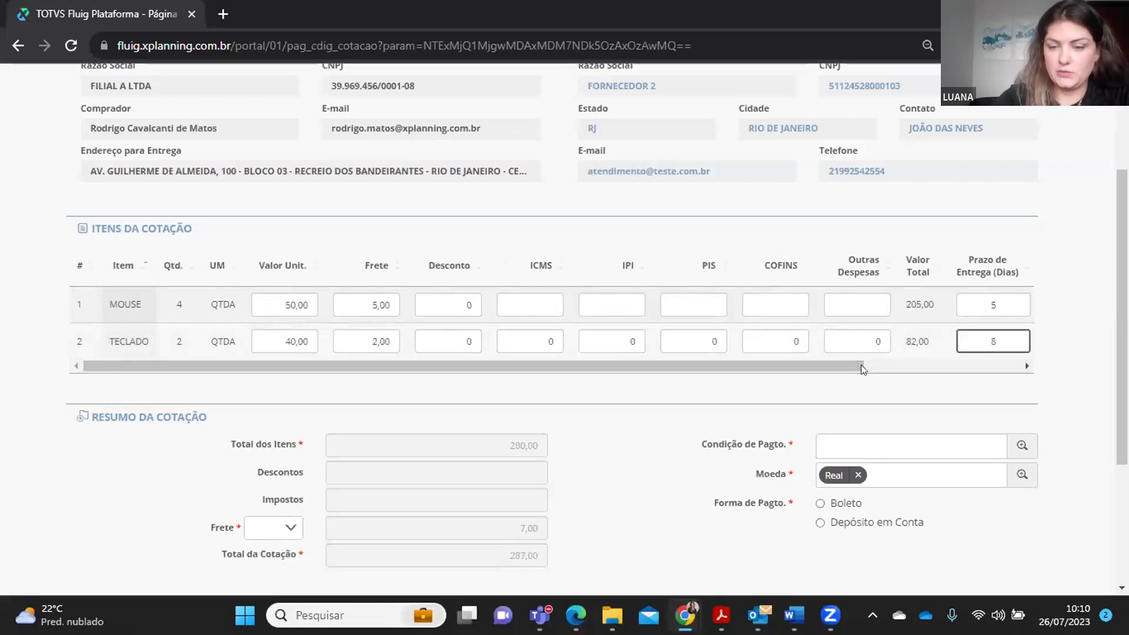
{"action": "left_click", "coordinate": [1049, 344]}
{"action": "left_click_drag", "start_coordinate": [860, 365], "coordinate": [1006, 358]}
{"action": "left_click_drag", "start_coordinate": [692, 365], "coordinate": [535, 365]}
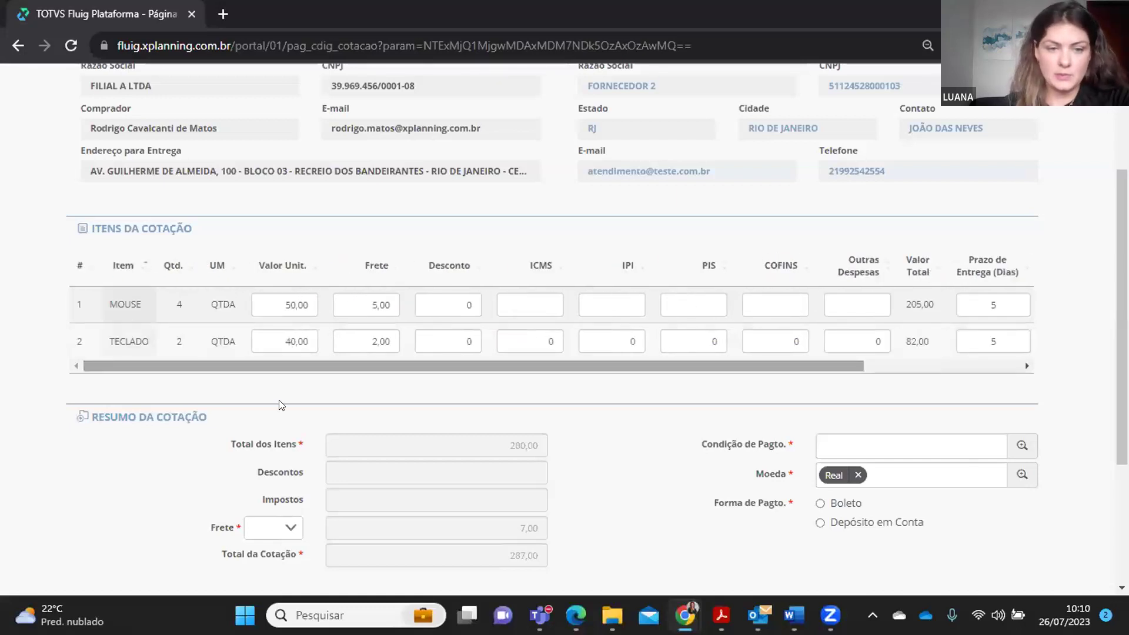
{"action": "scroll", "coordinate": [264, 353], "scroll_direction": "down", "scroll_amount": 3}
Set the freight type to CIF and the payment condition to A VISTA
{"action": "left_click", "coordinate": [266, 325]}
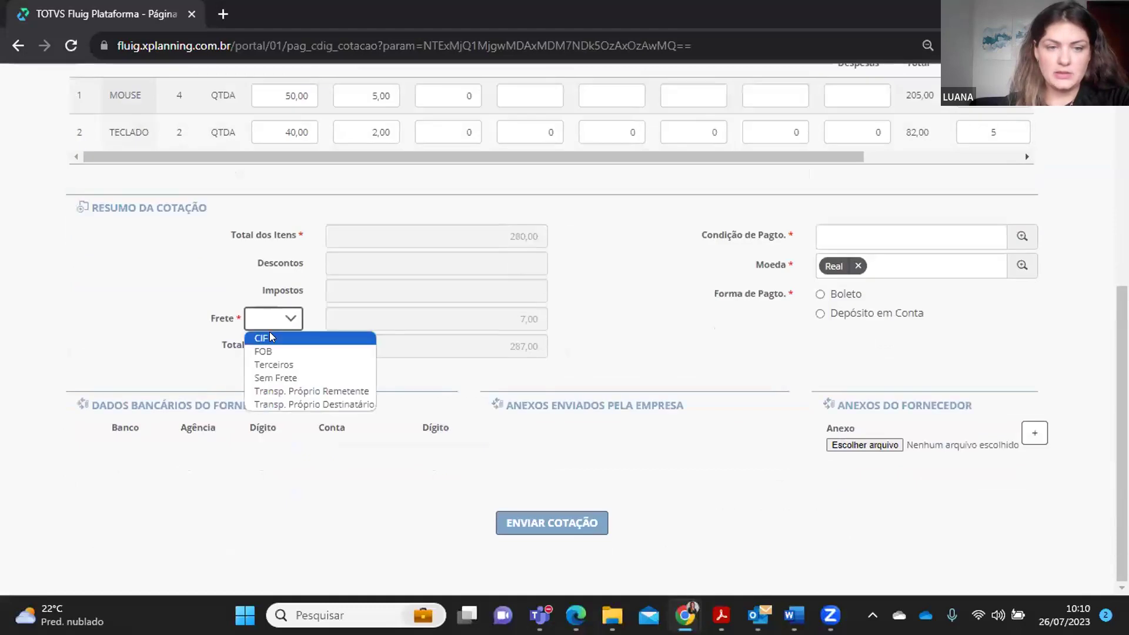
{"action": "left_click", "coordinate": [285, 377]}
{"action": "scroll", "coordinate": [604, 313], "scroll_direction": "up", "scroll_amount": 1}
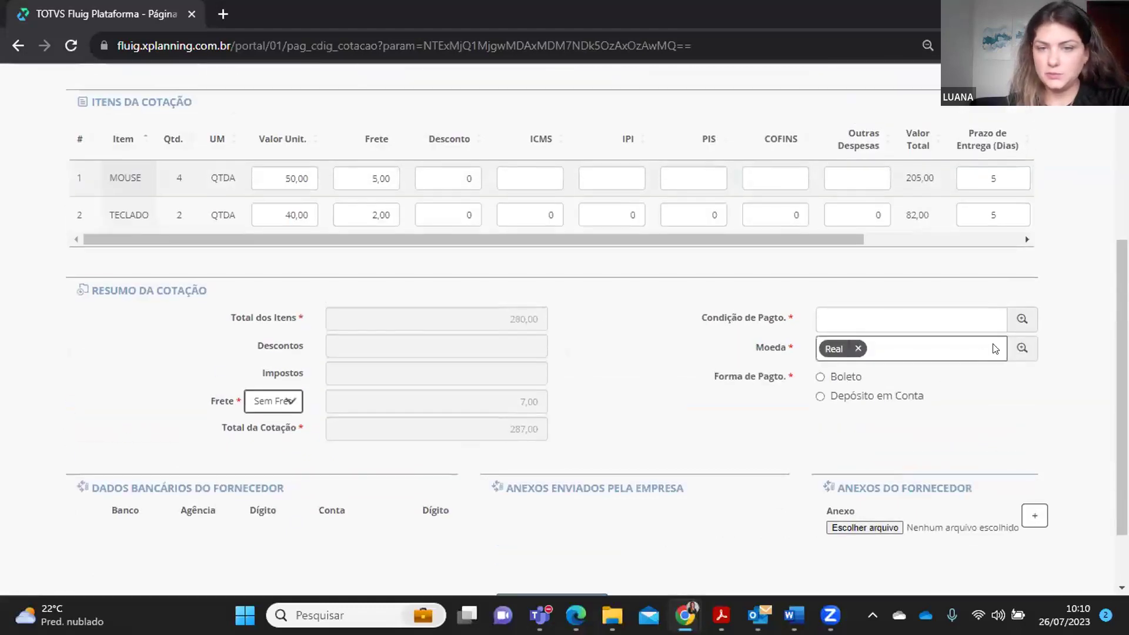
{"action": "left_click", "coordinate": [290, 401]}
{"action": "left_click", "coordinate": [279, 422]}
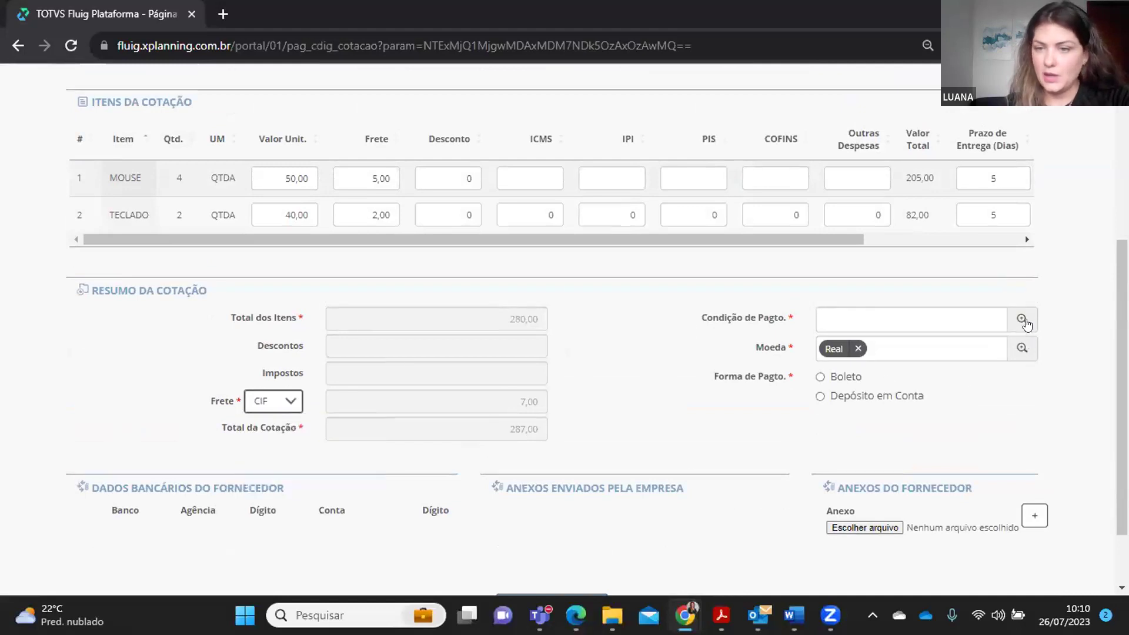
{"action": "left_click", "coordinate": [1022, 319]}
{"action": "left_click", "coordinate": [957, 391]}
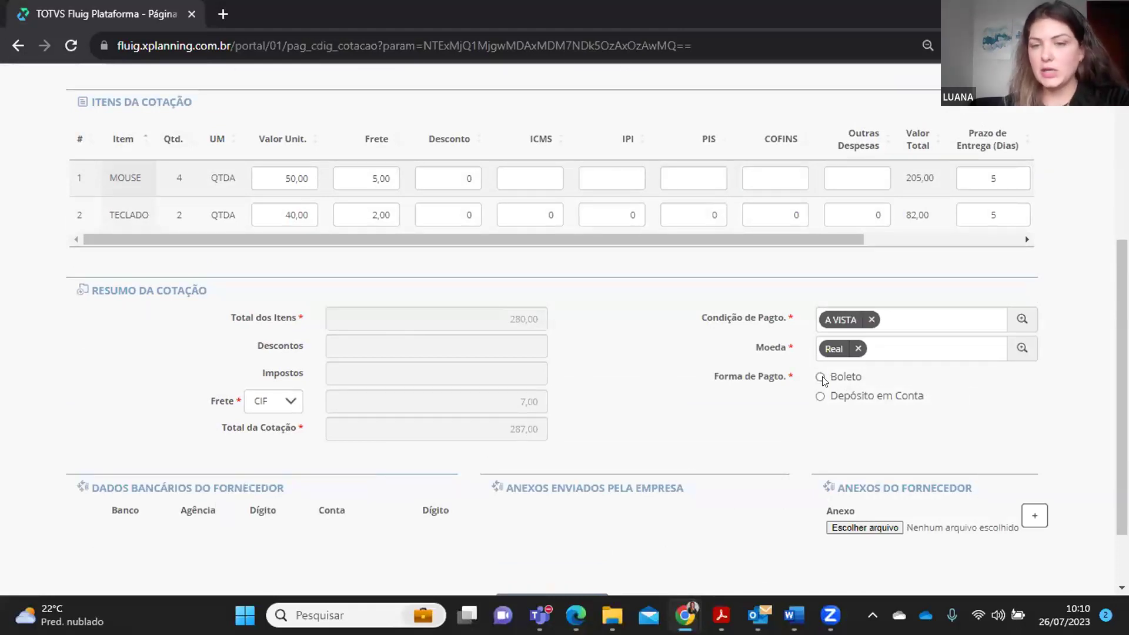
Send the supplier's quotation totalling 287,00
{"action": "scroll", "coordinate": [822, 380], "scroll_direction": "down", "scroll_amount": 2}
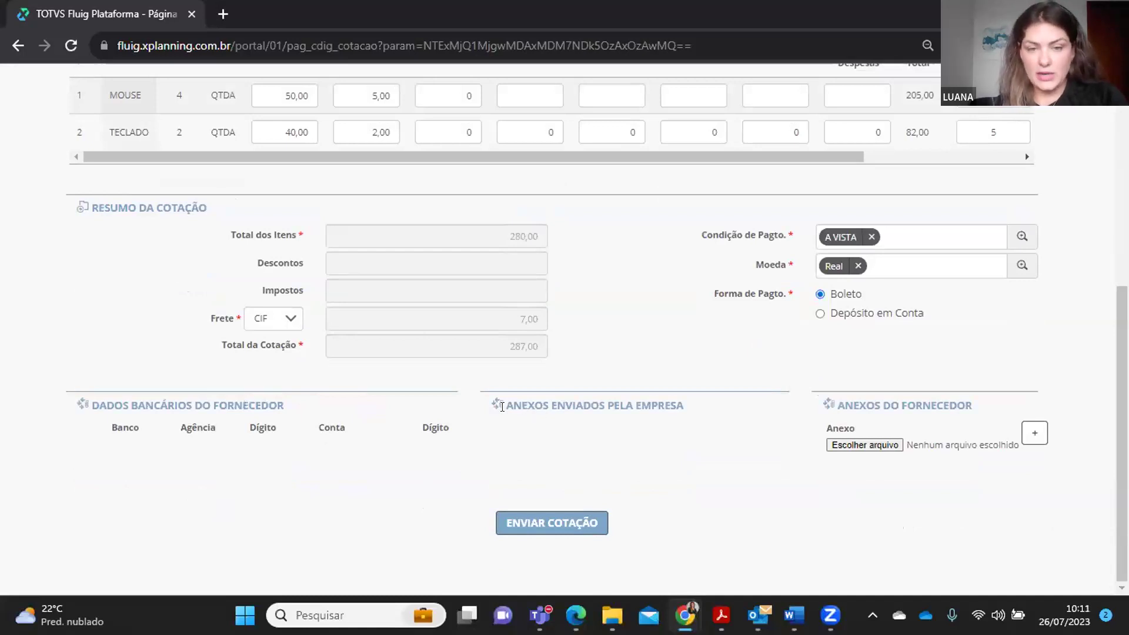
{"action": "left_click_drag", "start_coordinate": [510, 406], "coordinate": [703, 409]}
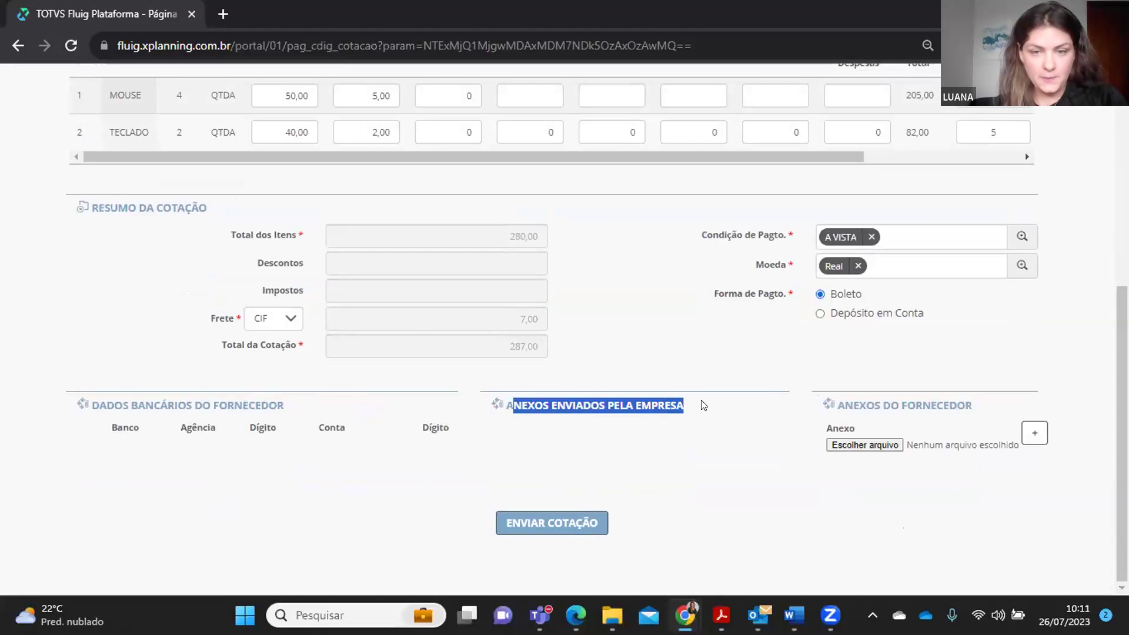
{"action": "left_click", "coordinate": [703, 405]}
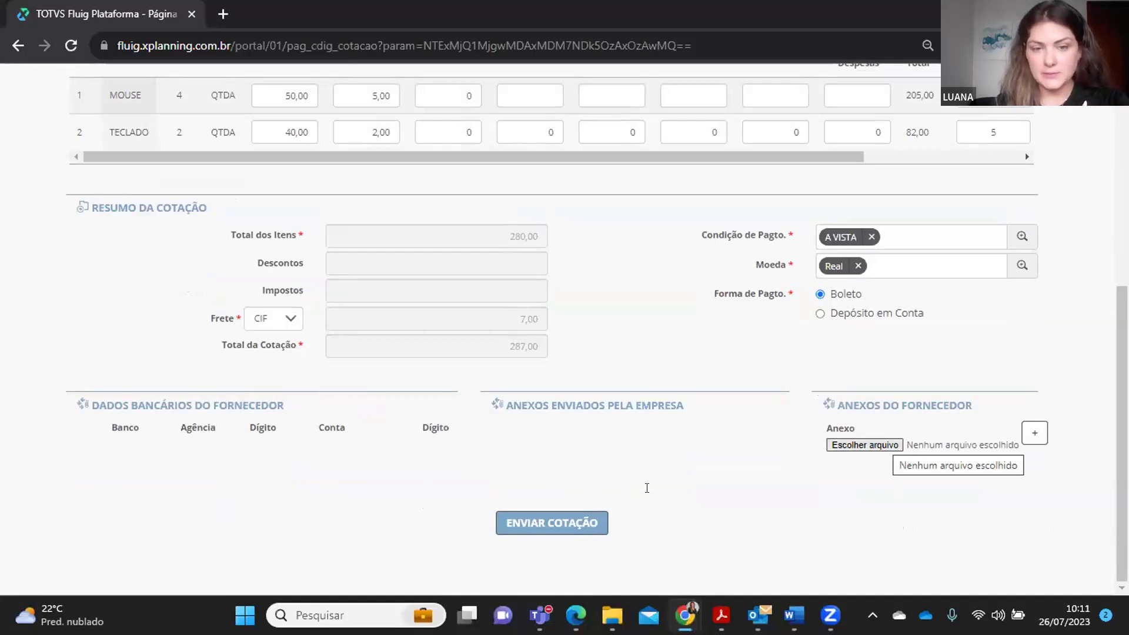
{"action": "left_click", "coordinate": [549, 523]}
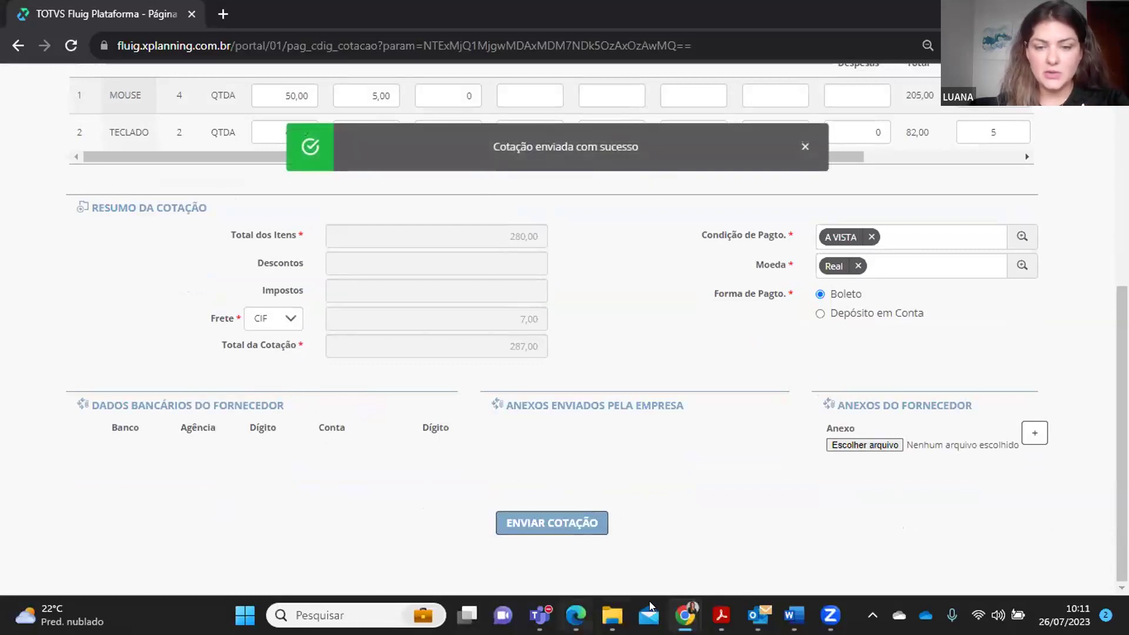
Return to the buyer's Compras window and reload Cotações so C100801 shows as partially answered
{"action": "mouse_move", "coordinate": [685, 615]}
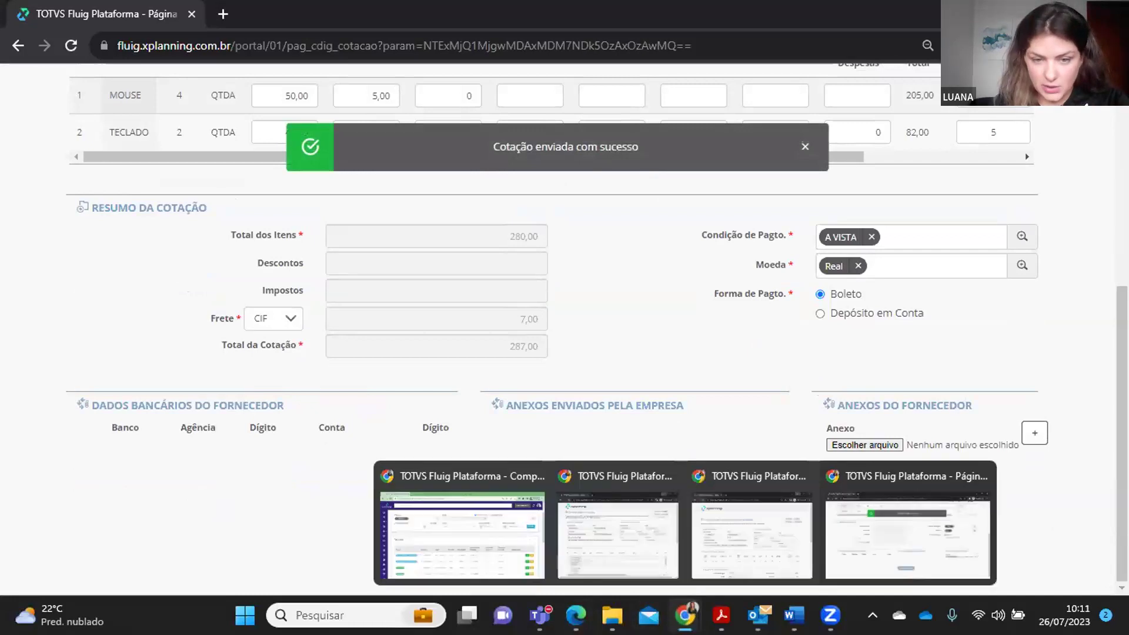
{"action": "left_click", "coordinate": [481, 551]}
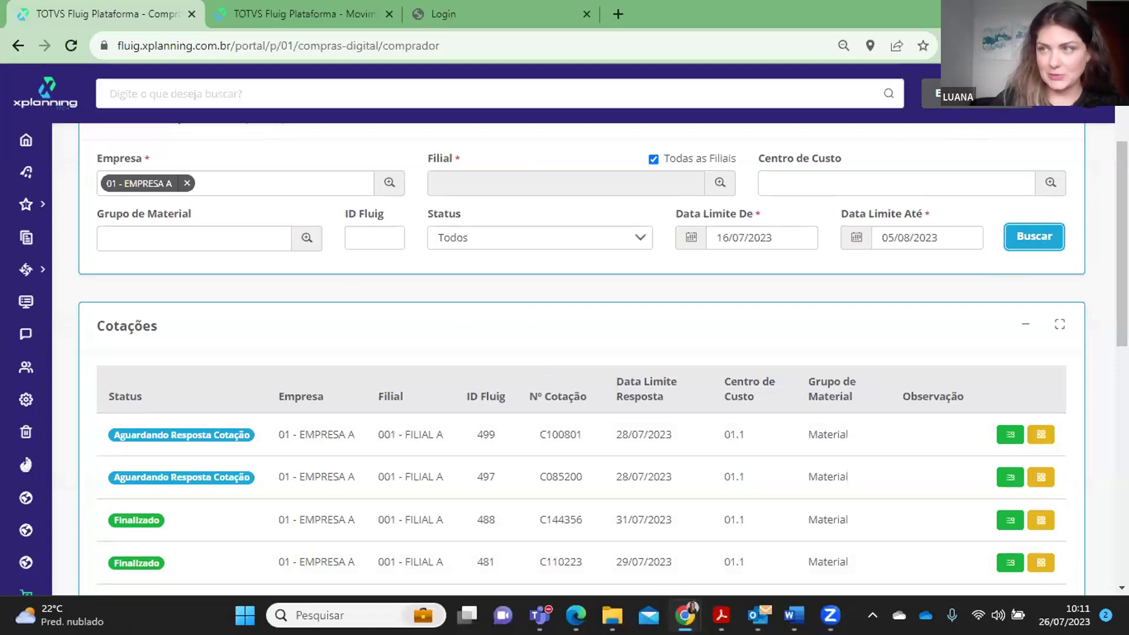
{"action": "left_click", "coordinate": [1024, 253]}
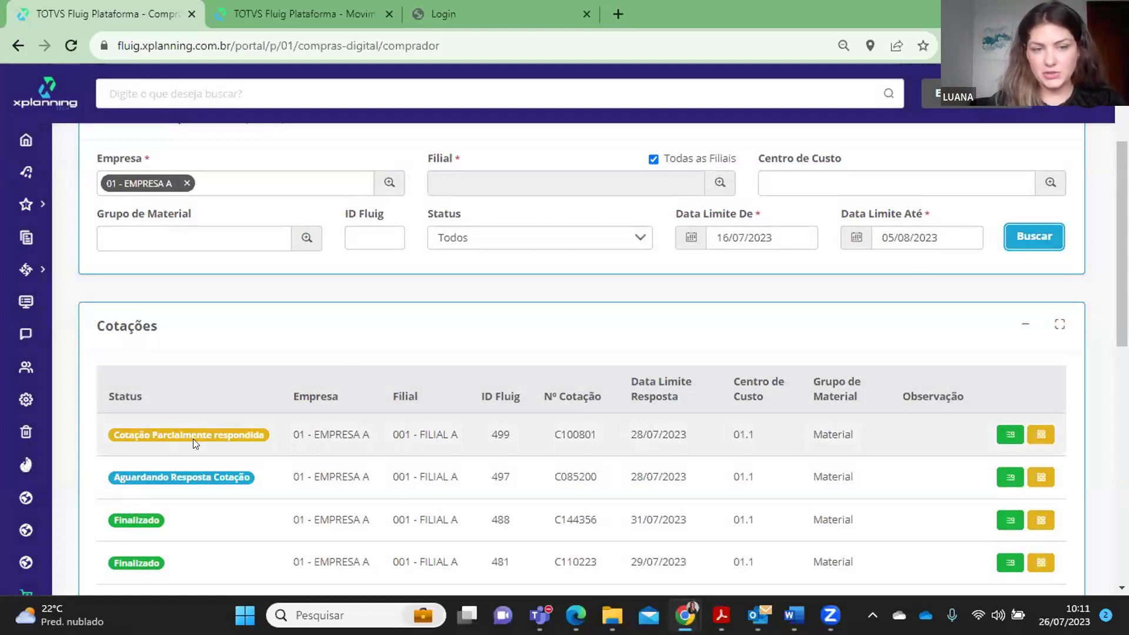
Check the C100801 quotation map, where only the second supplier has prices, and close it
{"action": "left_click", "coordinate": [1036, 440]}
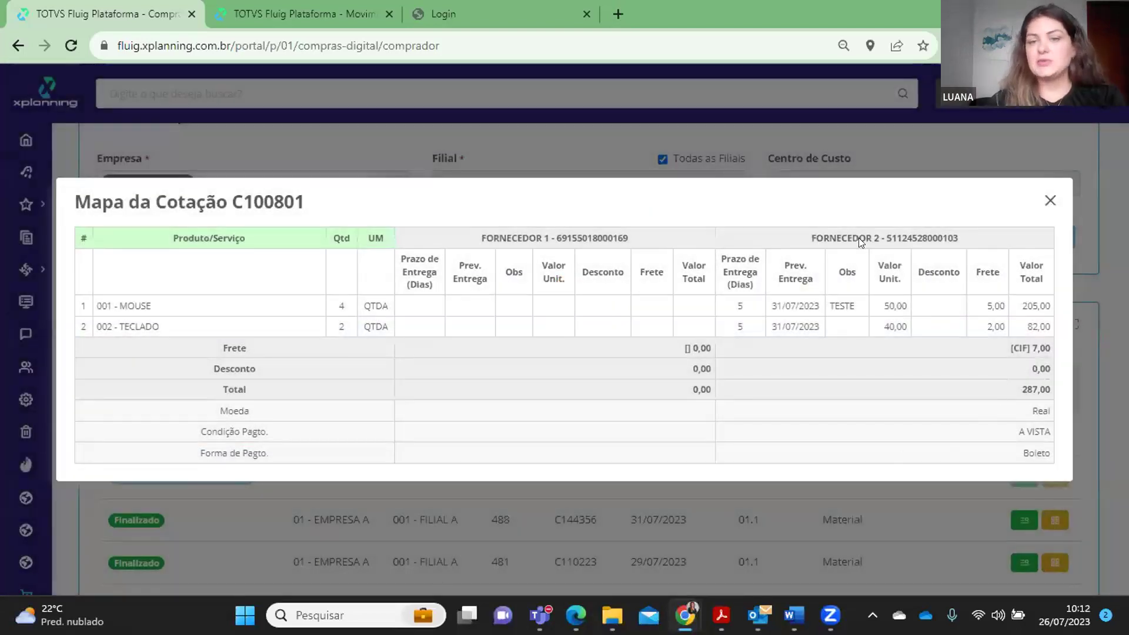
{"action": "left_click_drag", "start_coordinate": [815, 236], "coordinate": [974, 247]}
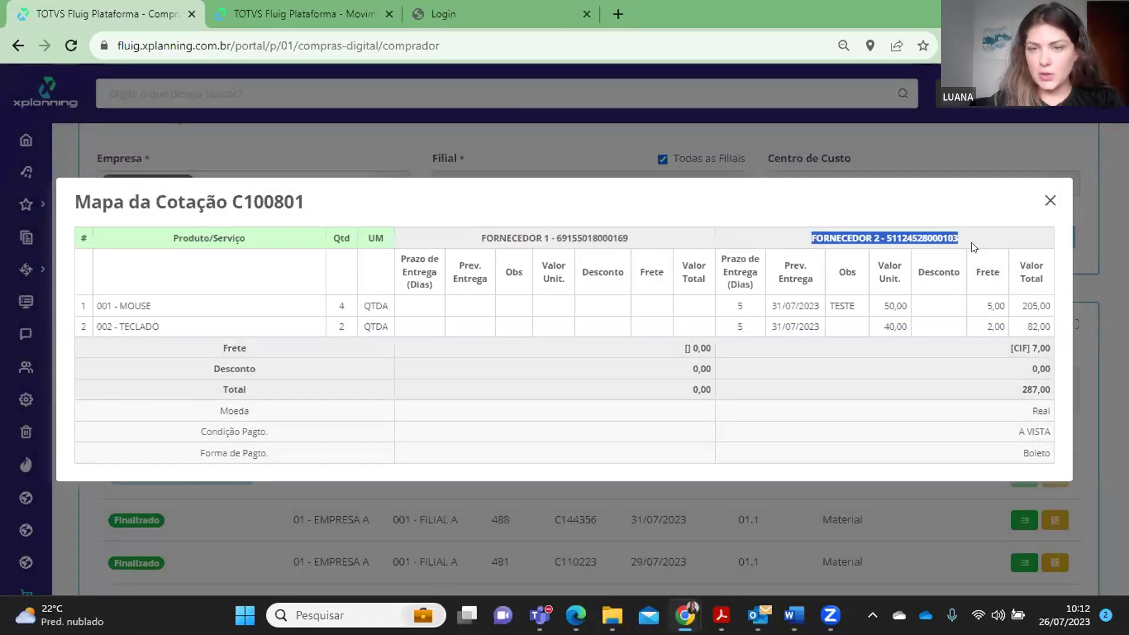
{"action": "left_click", "coordinate": [1050, 200]}
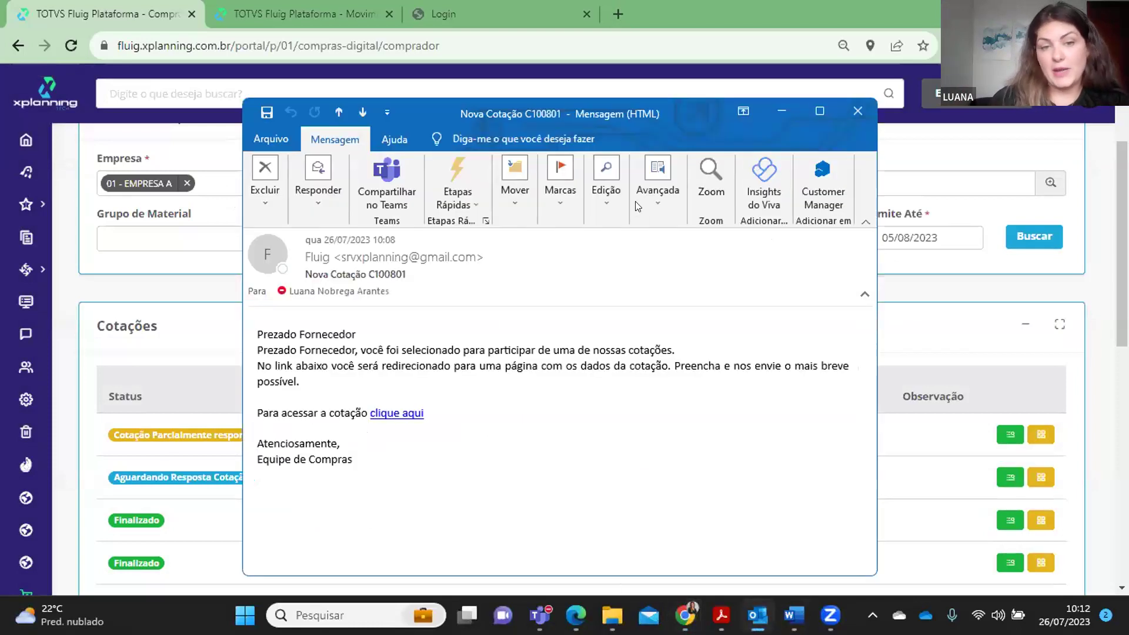
Copy the hyperlink behind the e-mail's 'clique aqui' quotation link
{"action": "right_click", "coordinate": [408, 417]}
{"action": "left_click", "coordinate": [427, 460]}
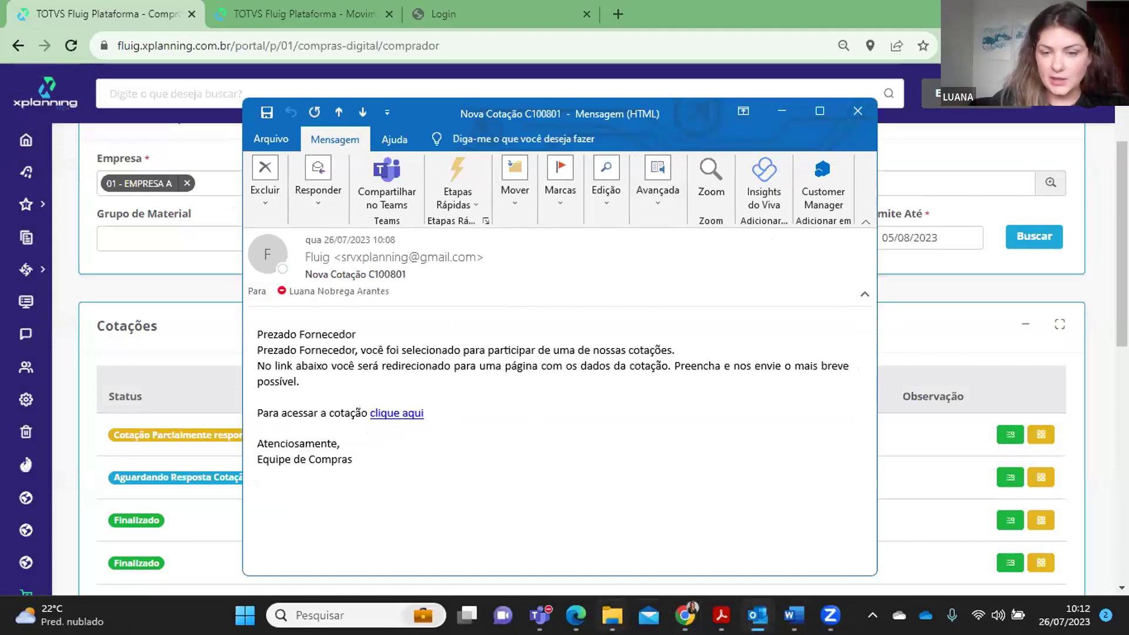
{"action": "mouse_move", "coordinate": [685, 615]}
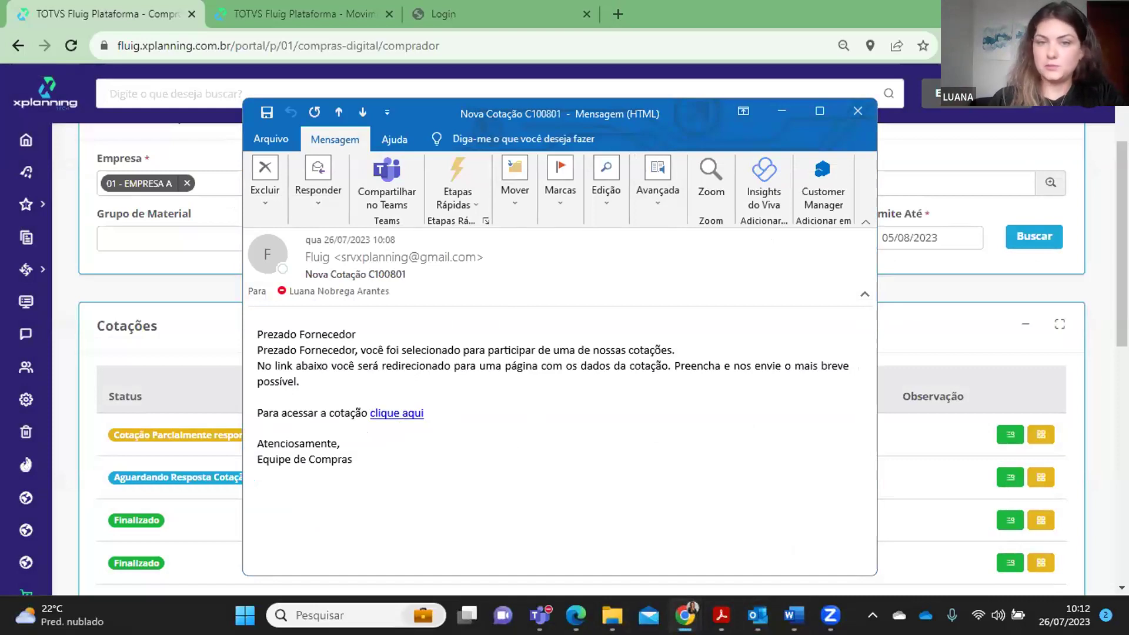
Enter unit prices of 50,00 for the mouse and 45,00 for the keyboard
{"action": "left_click", "coordinate": [907, 112]}
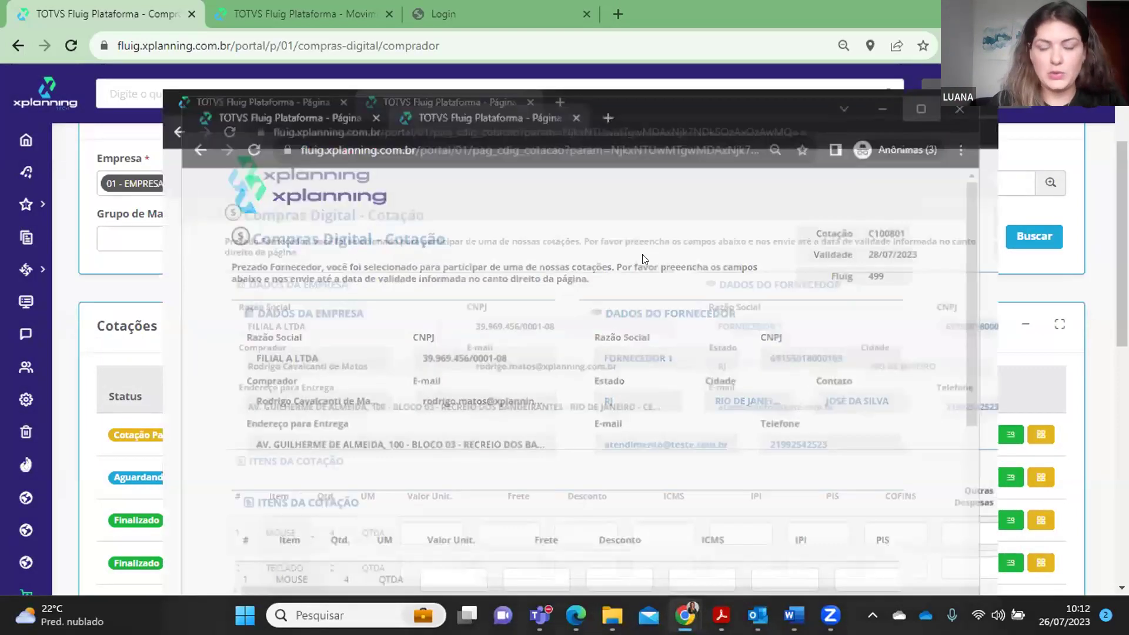
{"action": "scroll", "coordinate": [290, 431], "scroll_direction": "down", "scroll_amount": 1}
{"action": "left_click", "coordinate": [274, 389]}
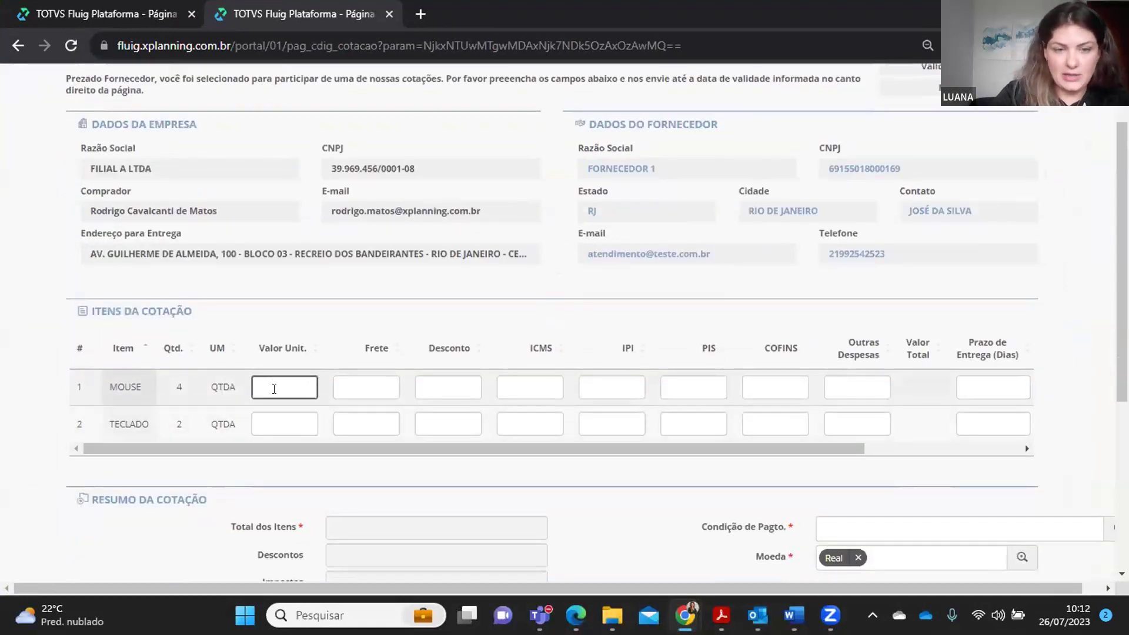
{"action": "type", "text": "50"}
{"action": "key", "text": "Tab"}
{"action": "key", "text": "Tab"}
{"action": "key", "text": "Tab"}
{"action": "key", "text": "Tab"}
{"action": "key", "text": "Tab"}
{"action": "key", "text": "Tab"}
{"action": "key", "text": "Tab"}
{"action": "key", "text": "Tab"}
{"action": "left_click", "coordinate": [275, 422]}
{"action": "type", "text": "45"}
{"action": "key", "text": "Tab"}
{"action": "key", "text": "Tab"}
{"action": "key", "text": "Tab"}
{"action": "key", "text": "Tab"}
{"action": "key", "text": "Tab"}
{"action": "key", "text": "Tab"}
{"action": "key", "text": "Tab"}
{"action": "key", "text": "Tab"}
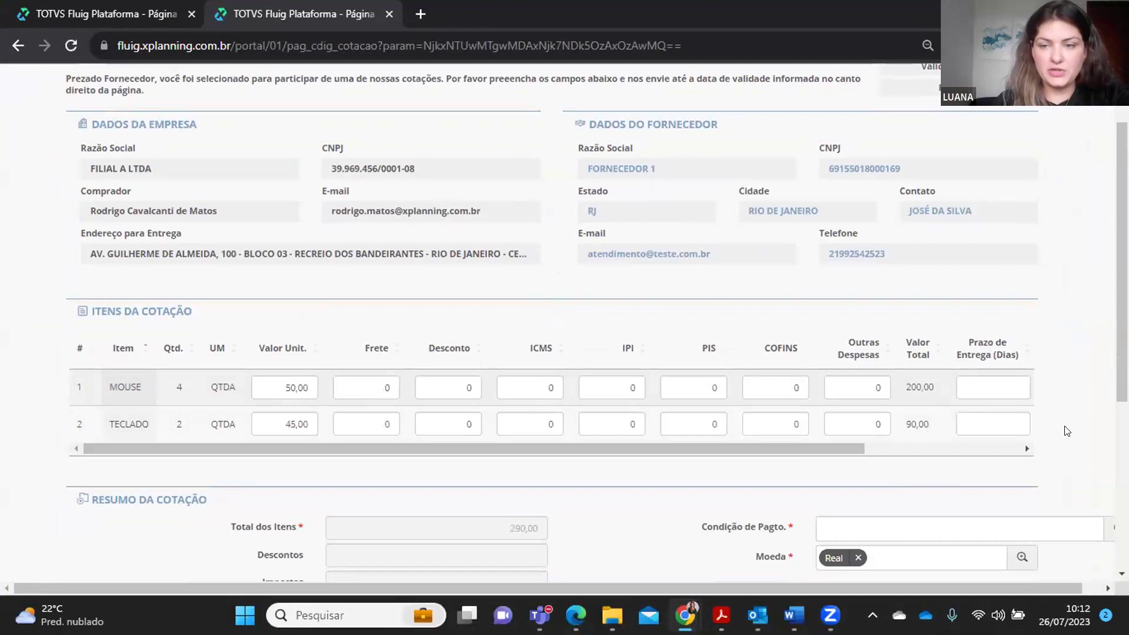
Set A VISTA payment, 5-day delivery for both items, and Boleto as payment method
{"action": "scroll", "coordinate": [852, 451], "scroll_direction": "down", "scroll_amount": 3}
{"action": "left_click", "coordinate": [999, 363]}
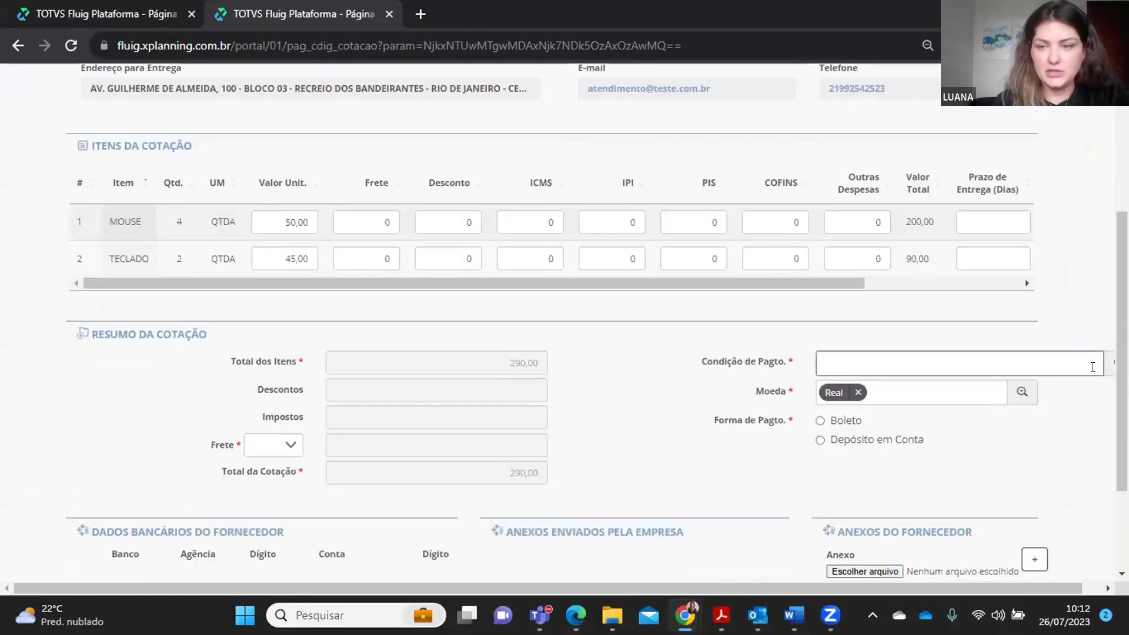
{"action": "left_click", "coordinate": [948, 448]}
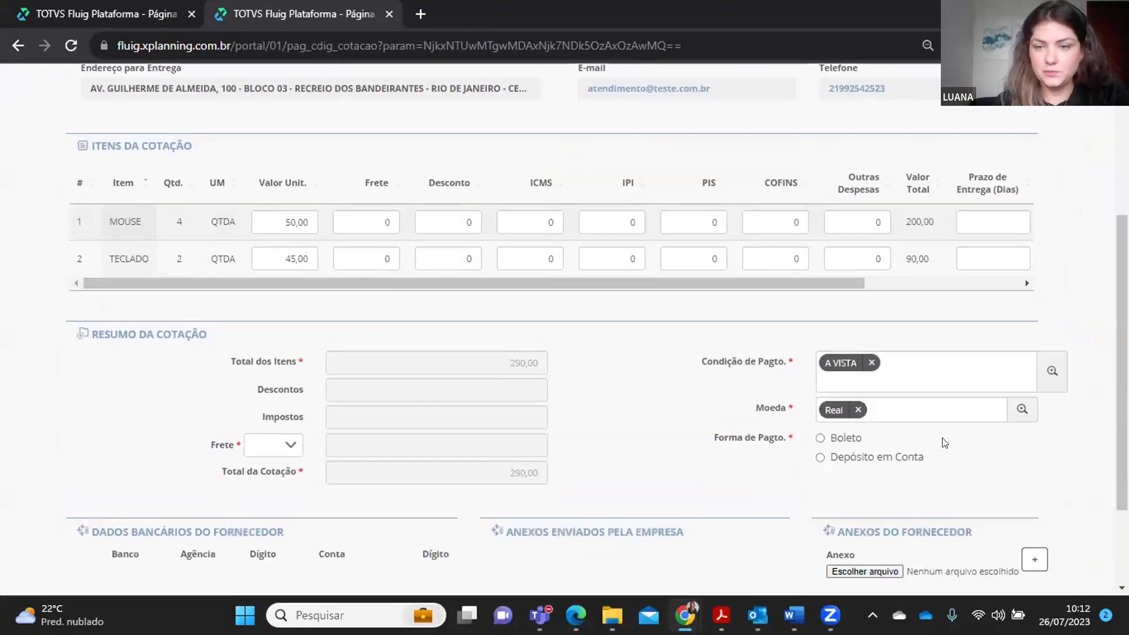
{"action": "left_click", "coordinate": [987, 222]}
{"action": "type", "text": "5"}
{"action": "left_click", "coordinate": [992, 259]}
{"action": "type", "text": "5"}
{"action": "scroll", "coordinate": [863, 311], "scroll_direction": "down", "scroll_amount": 2}
{"action": "left_click", "coordinate": [863, 311]}
Set the missing freight type to CIF and send the 290,00 quotation
{"action": "left_click", "coordinate": [548, 517]}
{"action": "key", "text": "Return"}
{"action": "left_click", "coordinate": [288, 318]}
{"action": "left_click", "coordinate": [284, 340]}
{"action": "left_click", "coordinate": [579, 520]}
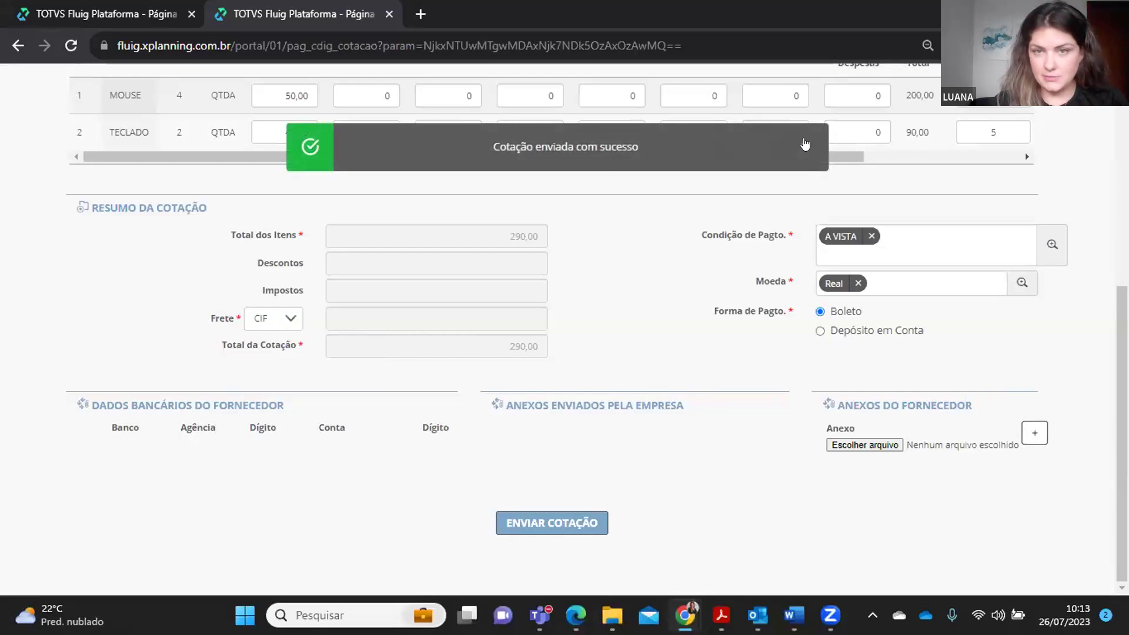
Return to the Compras window and refresh Cotações so C100801 reaches Equalização
{"action": "mouse_move", "coordinate": [623, 602]}
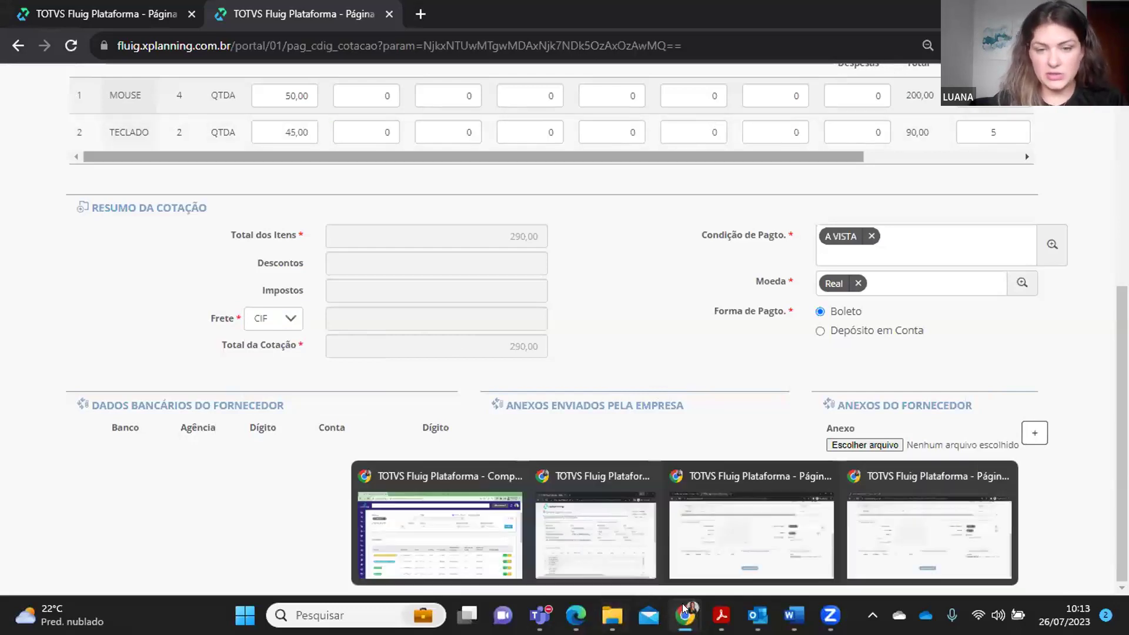
{"action": "left_click", "coordinate": [482, 538]}
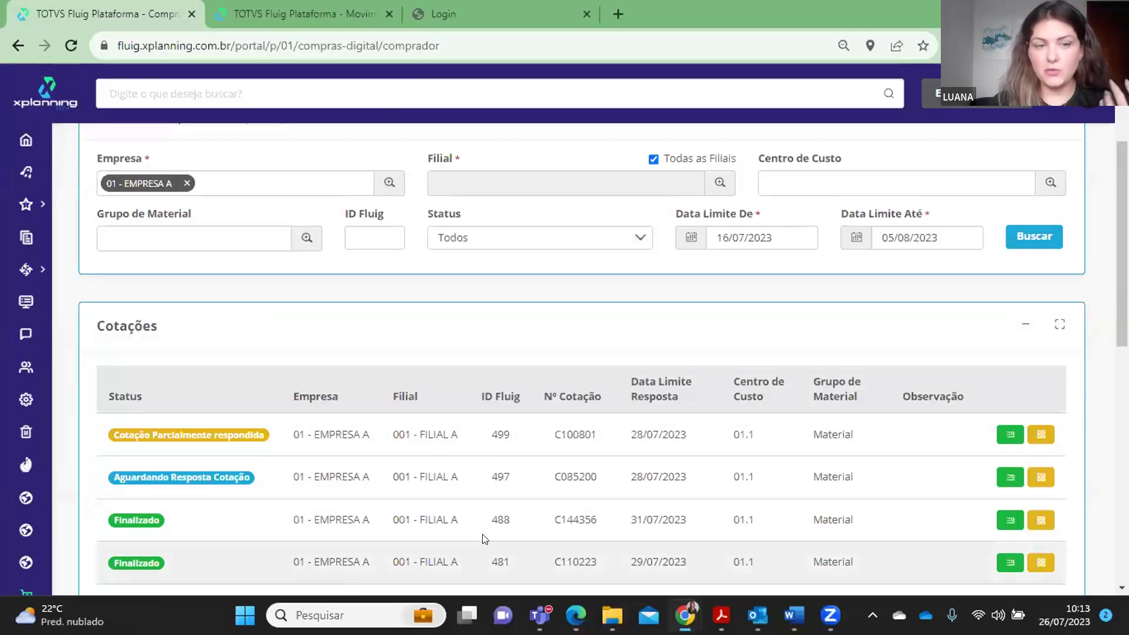
{"action": "left_click", "coordinate": [1038, 236]}
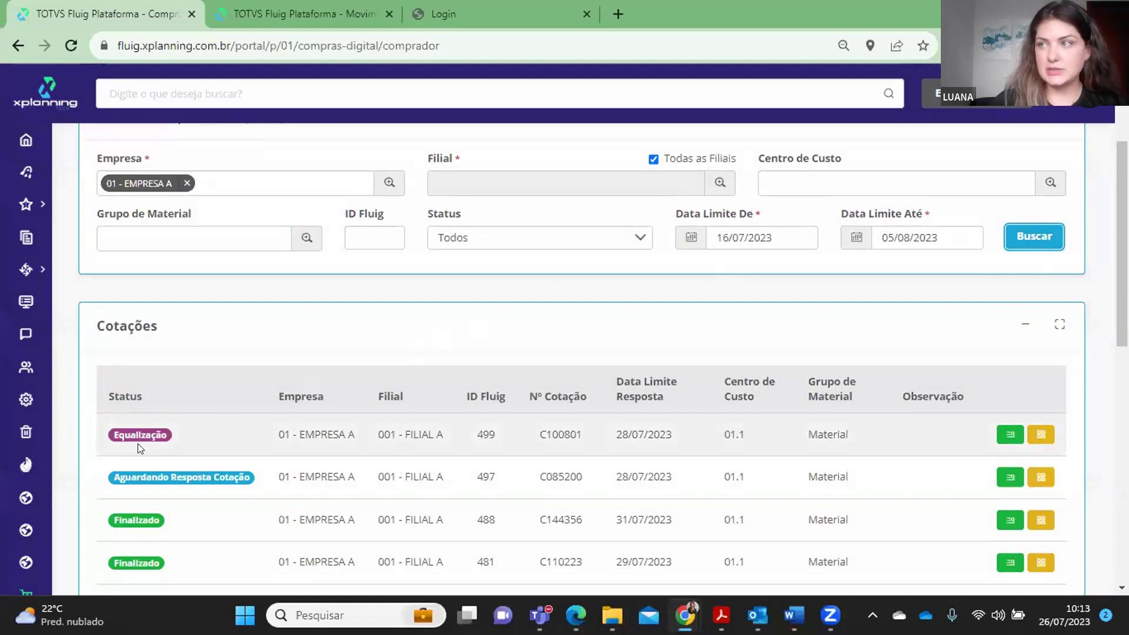
Compare the suppliers' totals, 290,00 versus 287,00, in the C100801 quotation map
{"action": "left_click", "coordinate": [1039, 436]}
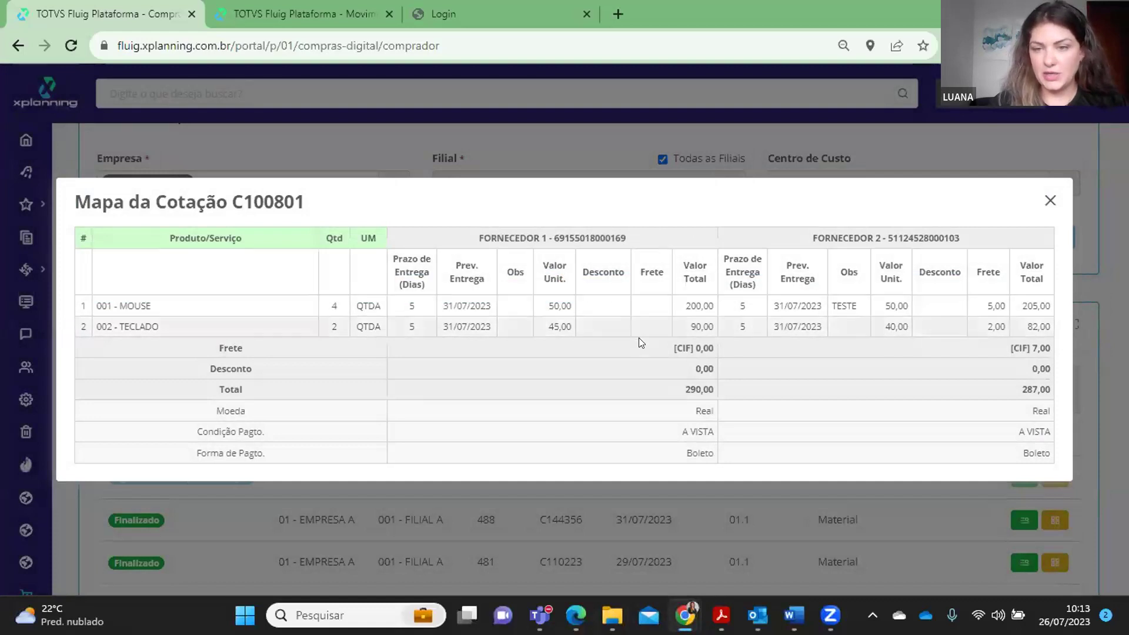
{"action": "left_click_drag", "start_coordinate": [682, 391], "coordinate": [1042, 385]}
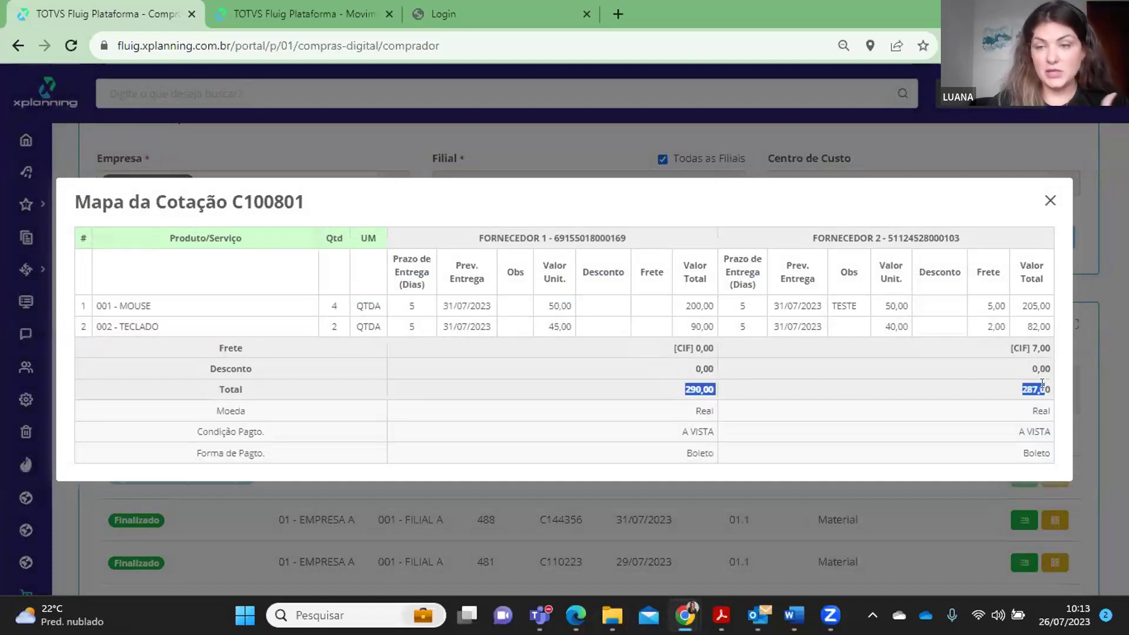
{"action": "left_click", "coordinate": [1041, 385]}
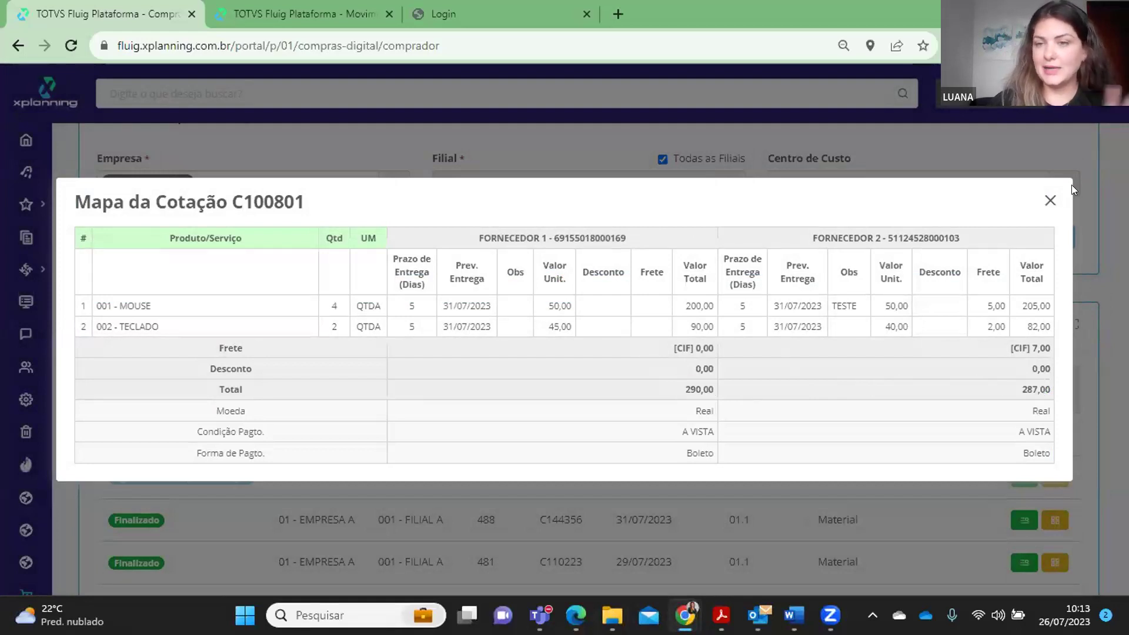
{"action": "left_click", "coordinate": [1050, 200]}
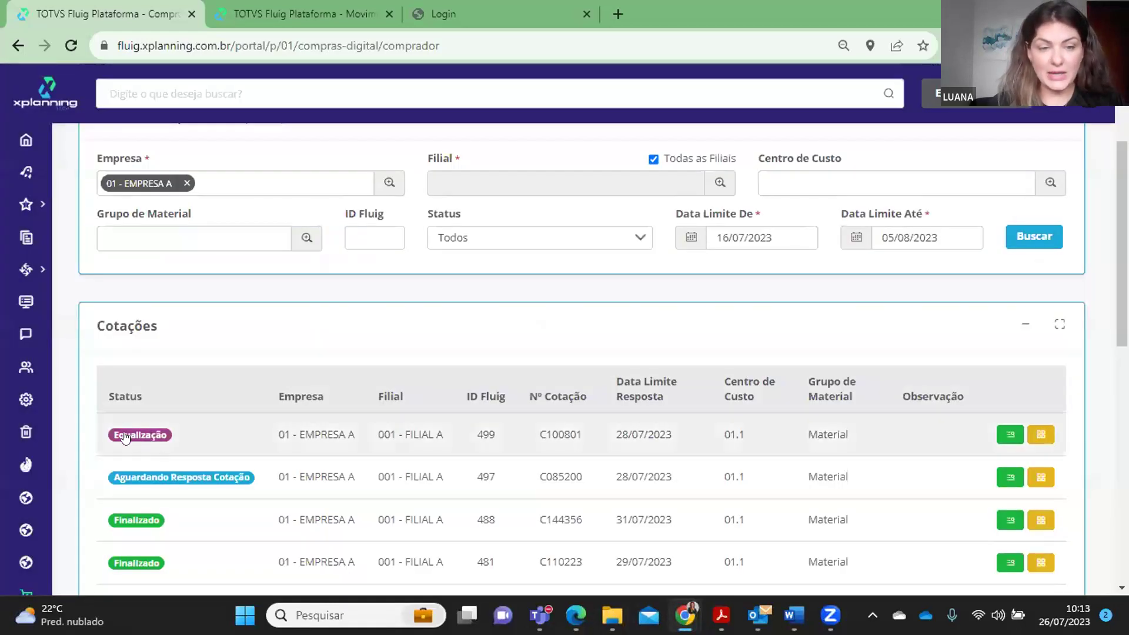
{"action": "left_click", "coordinate": [486, 438]}
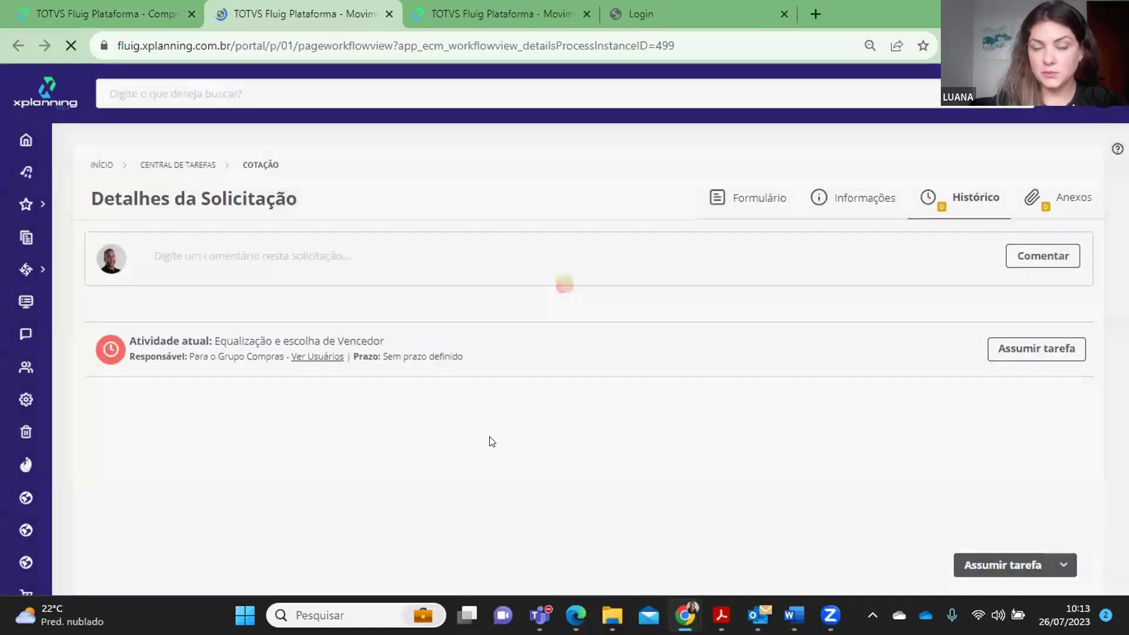
{"action": "left_click", "coordinate": [1016, 348]}
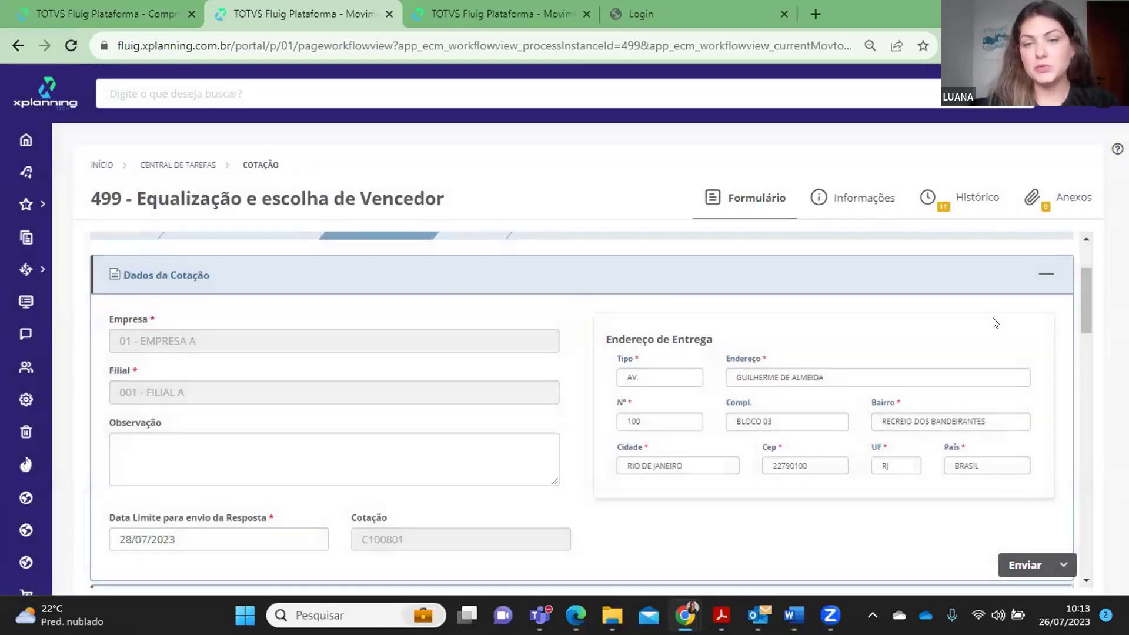
{"action": "scroll", "coordinate": [995, 323], "scroll_direction": "down", "scroll_amount": 3}
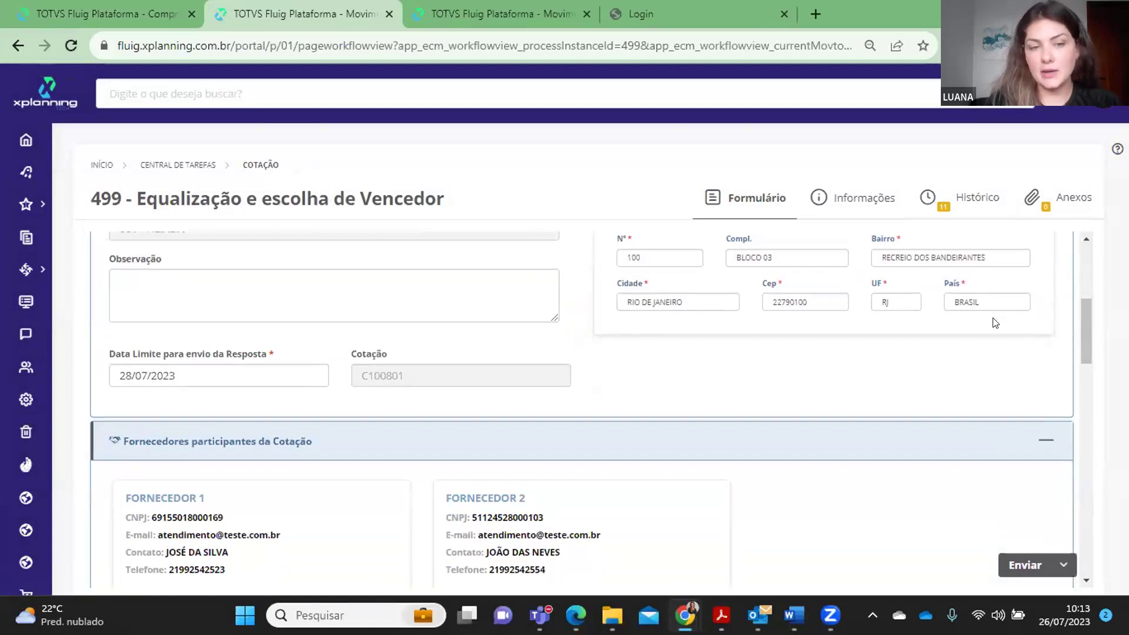
{"action": "scroll", "coordinate": [772, 380], "scroll_direction": "down", "scroll_amount": 6}
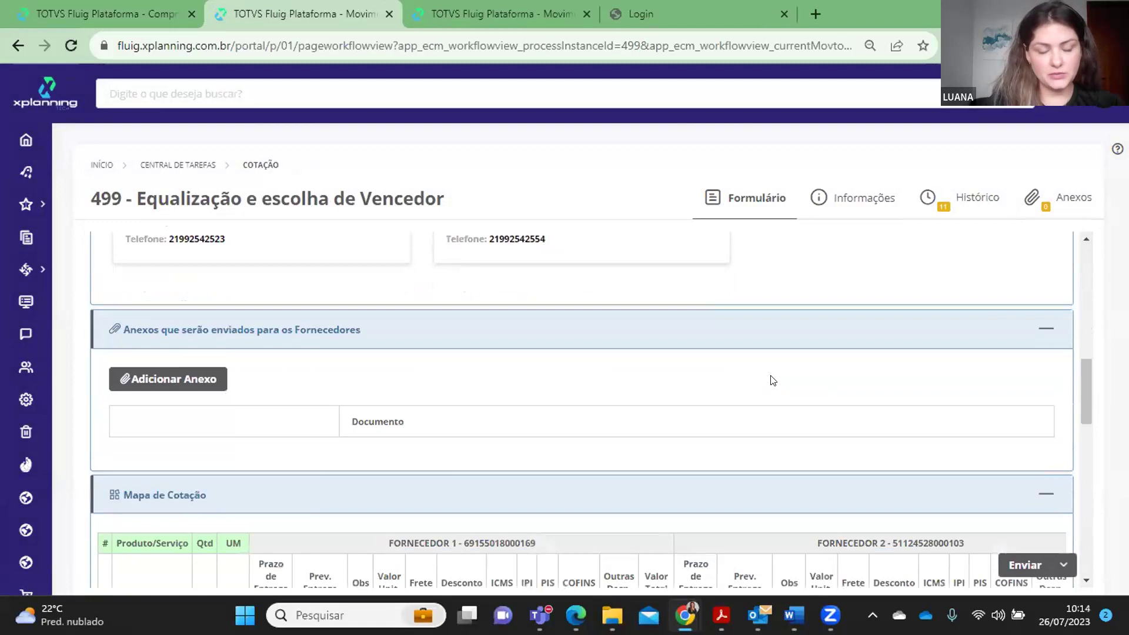
{"action": "scroll", "coordinate": [773, 381], "scroll_direction": "down", "scroll_amount": 6}
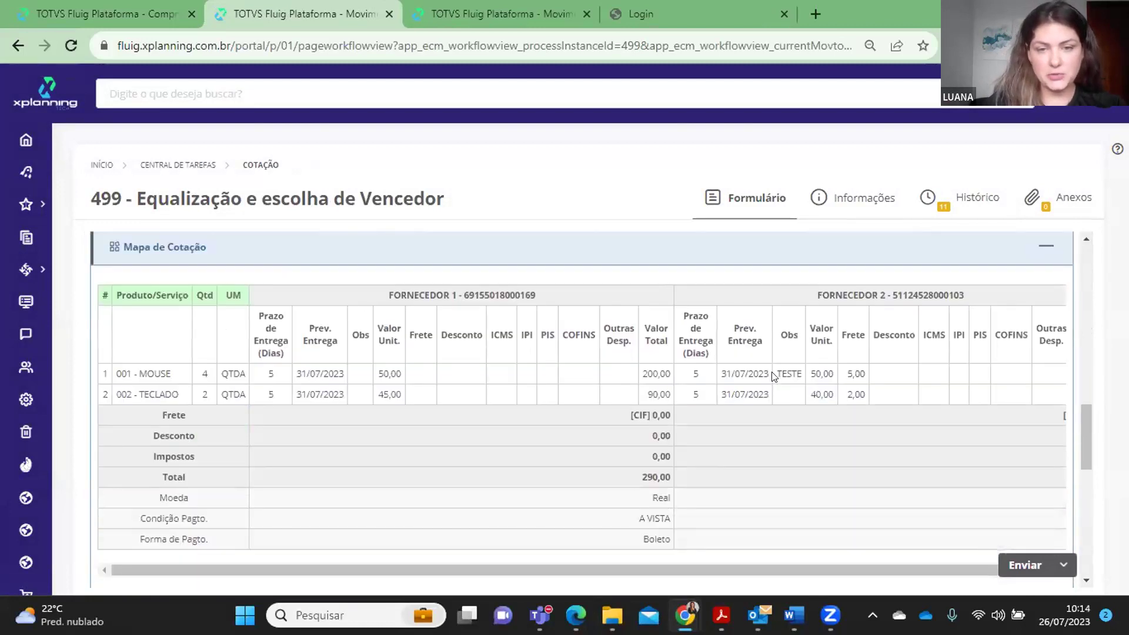
{"action": "scroll", "coordinate": [772, 372], "scroll_direction": "up", "scroll_amount": 2}
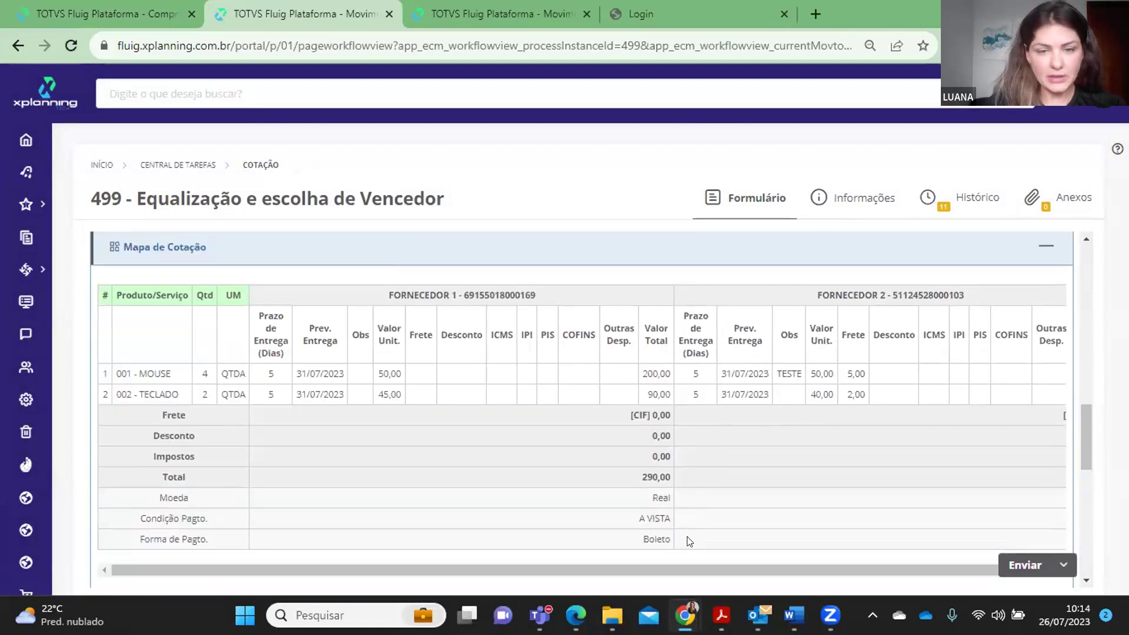
{"action": "left_click_drag", "start_coordinate": [680, 570], "coordinate": [616, 556]}
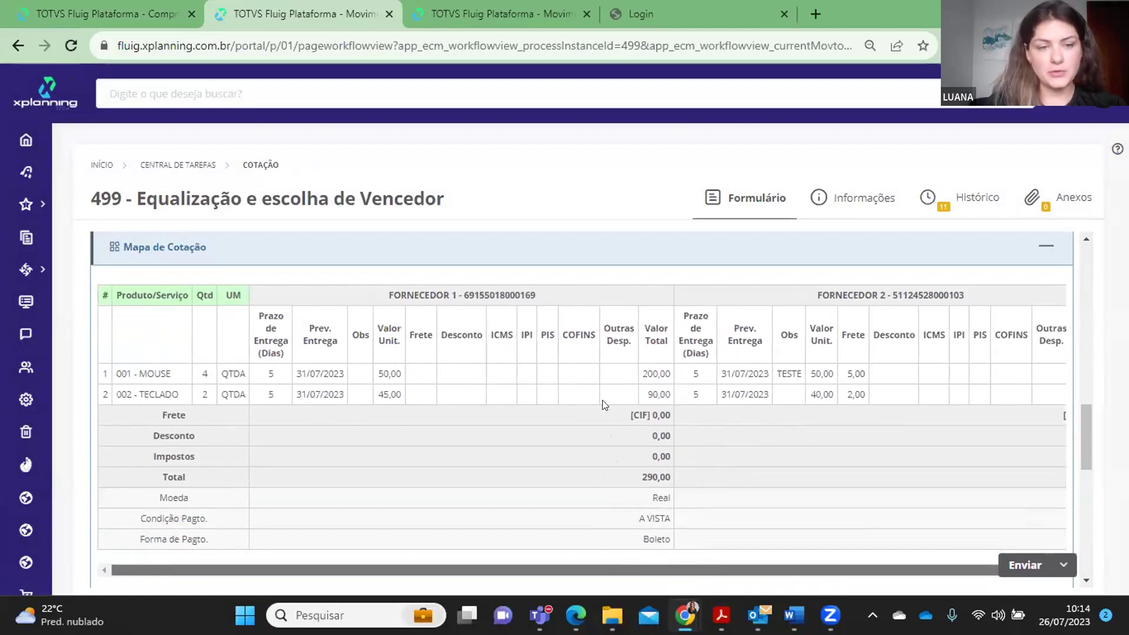
{"action": "scroll", "coordinate": [604, 405], "scroll_direction": "down", "scroll_amount": 2}
{"action": "scroll", "coordinate": [1038, 460], "scroll_direction": "down", "scroll_amount": 6}
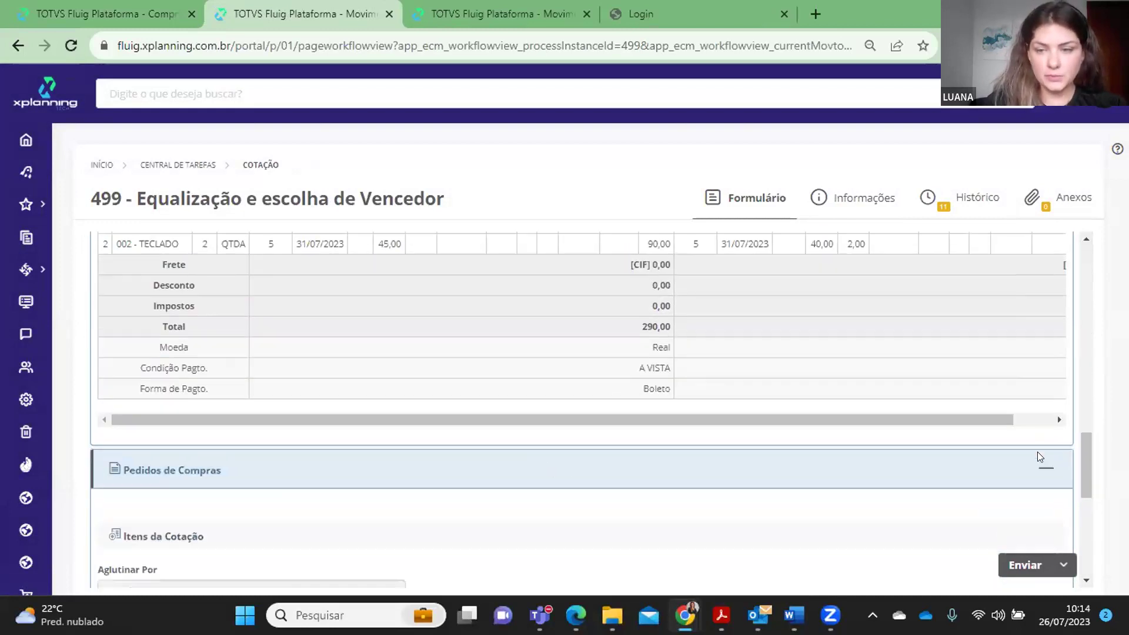
{"action": "scroll", "coordinate": [627, 365], "scroll_direction": "up", "scroll_amount": 1}
For MOUSE, choose Gerar PC, make FORNECEDOR 2 the winner, and justify it as TESTE
{"action": "scroll", "coordinate": [299, 392], "scroll_direction": "up", "scroll_amount": 1}
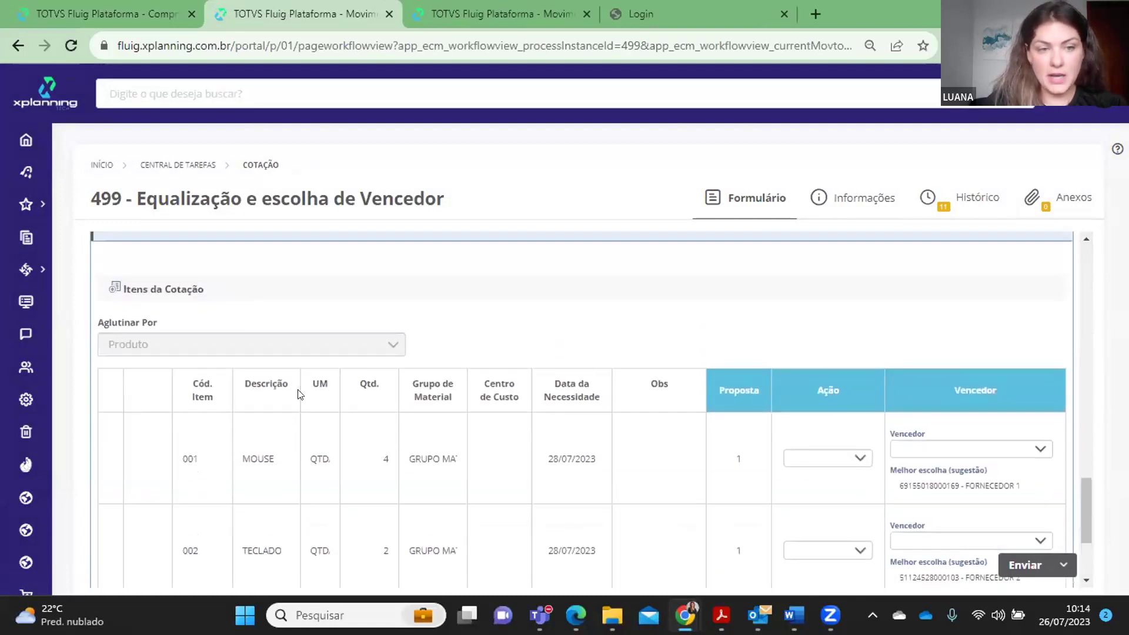
{"action": "scroll", "coordinate": [430, 329], "scroll_direction": "down", "scroll_amount": 1}
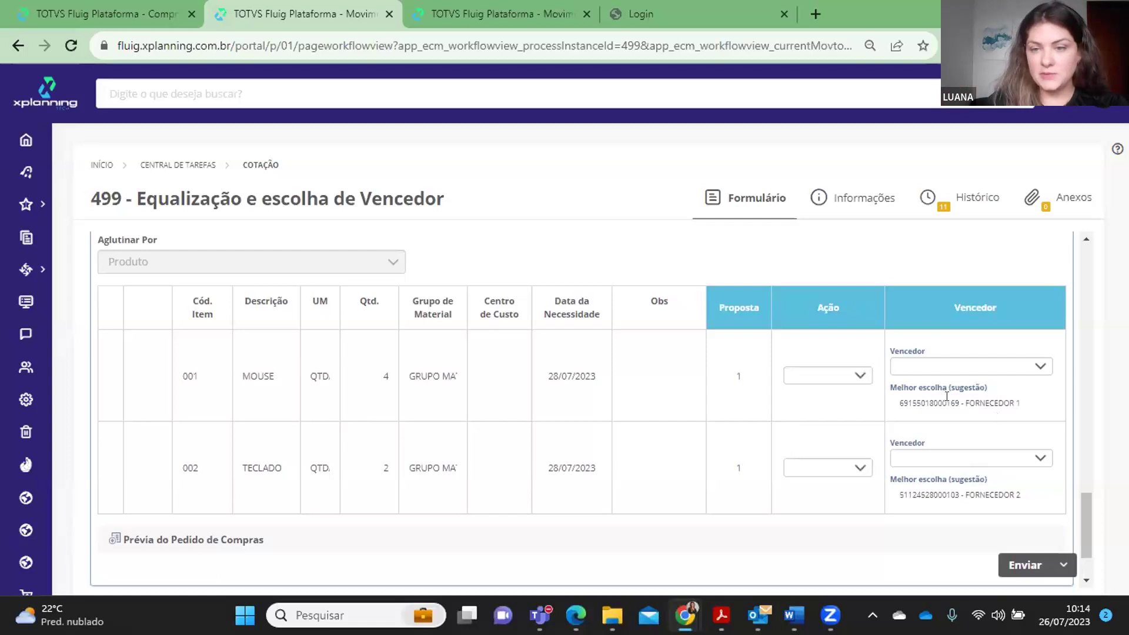
{"action": "left_click_drag", "start_coordinate": [990, 404], "coordinate": [1061, 409]}
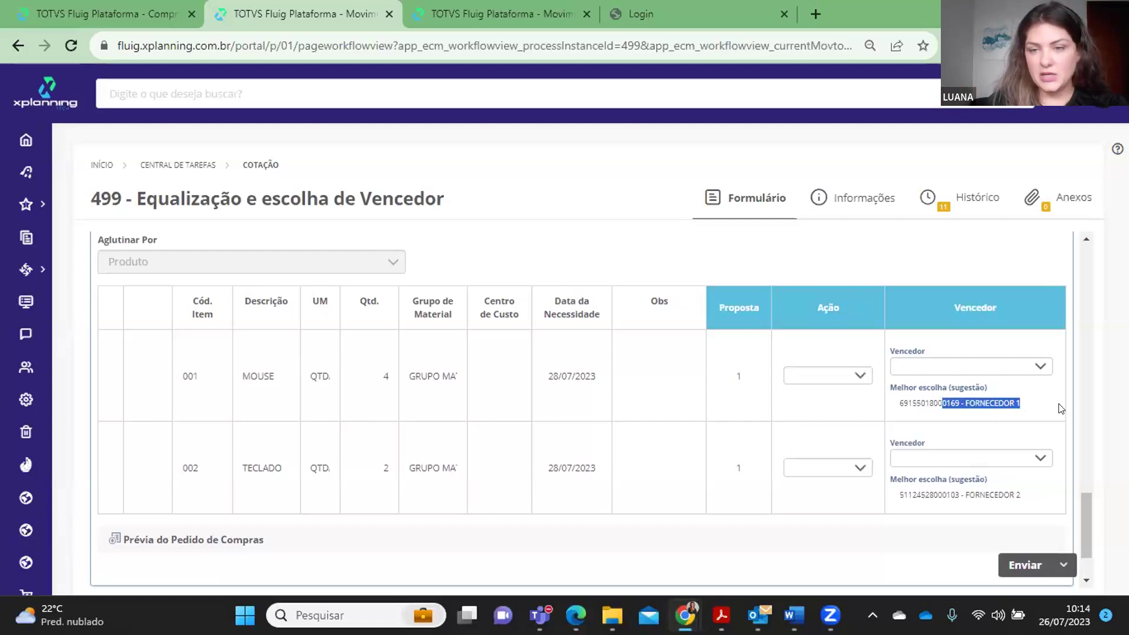
{"action": "left_click", "coordinate": [1027, 397]}
{"action": "left_click", "coordinate": [862, 375]}
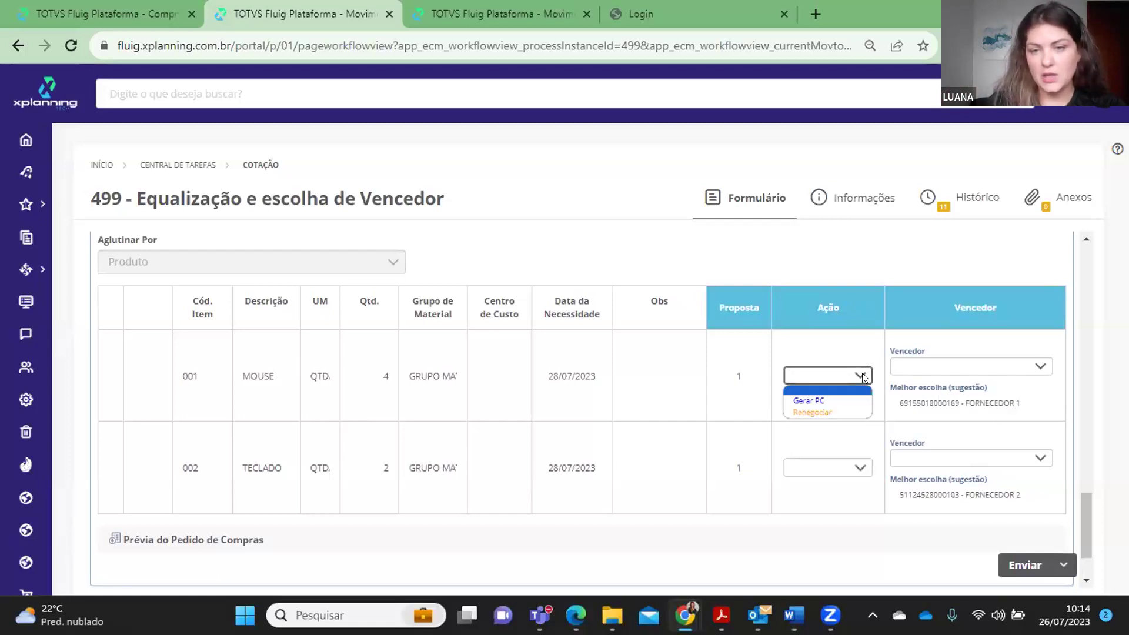
{"action": "left_click", "coordinate": [837, 402]}
{"action": "left_click", "coordinate": [929, 367]}
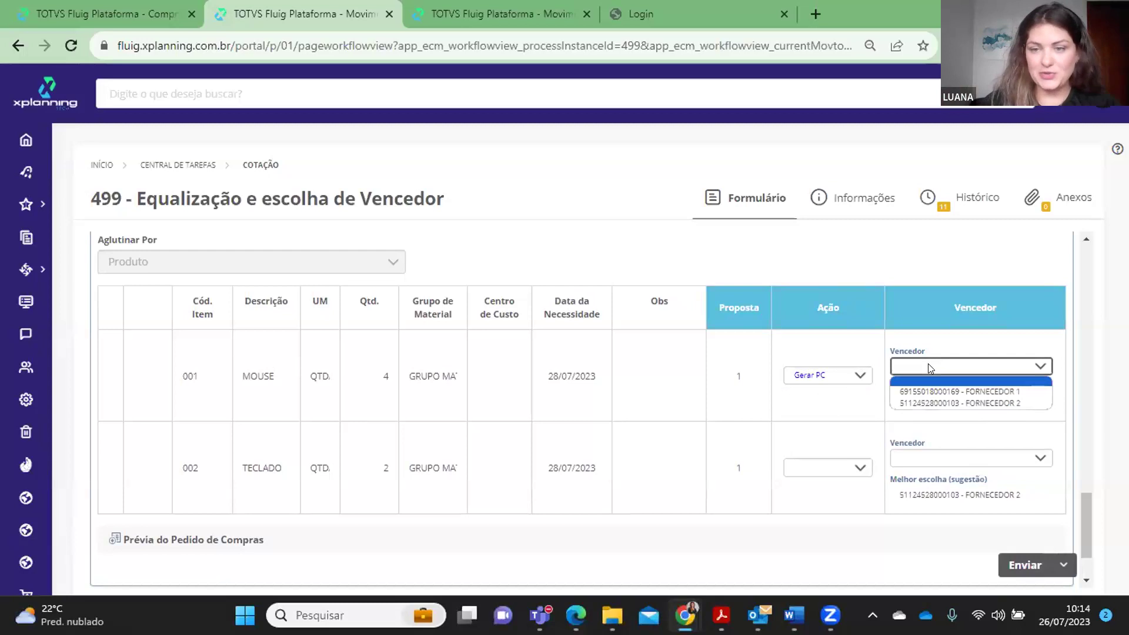
{"action": "left_click", "coordinate": [964, 360]}
{"action": "left_click", "coordinate": [958, 366]}
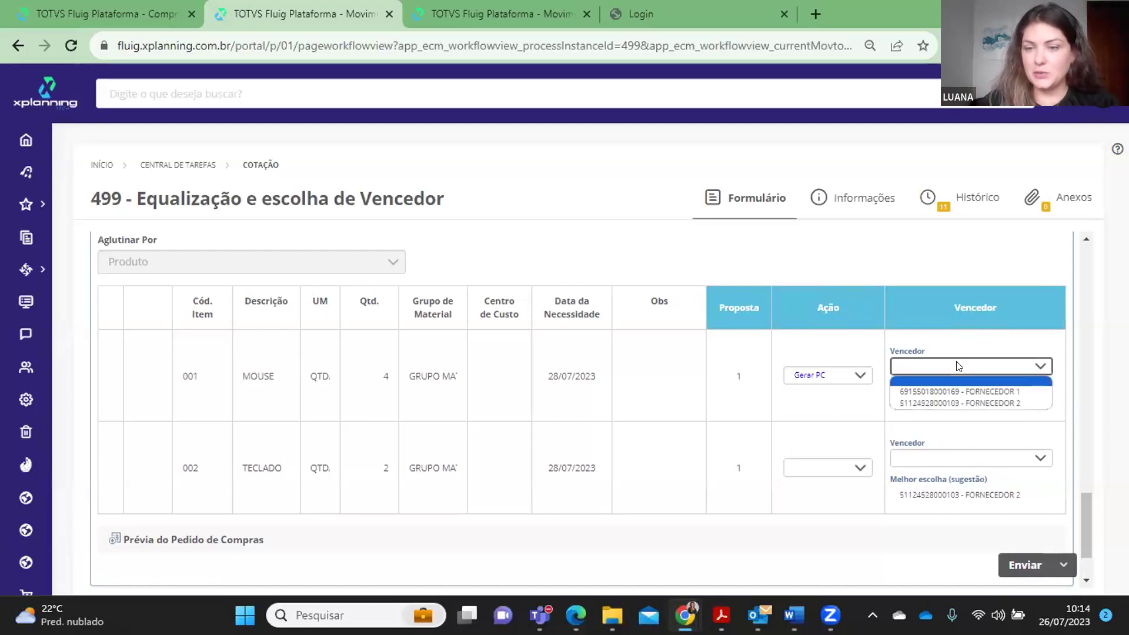
{"action": "left_click", "coordinate": [963, 393]}
{"action": "left_click", "coordinate": [965, 403]}
{"action": "left_click", "coordinate": [935, 398]}
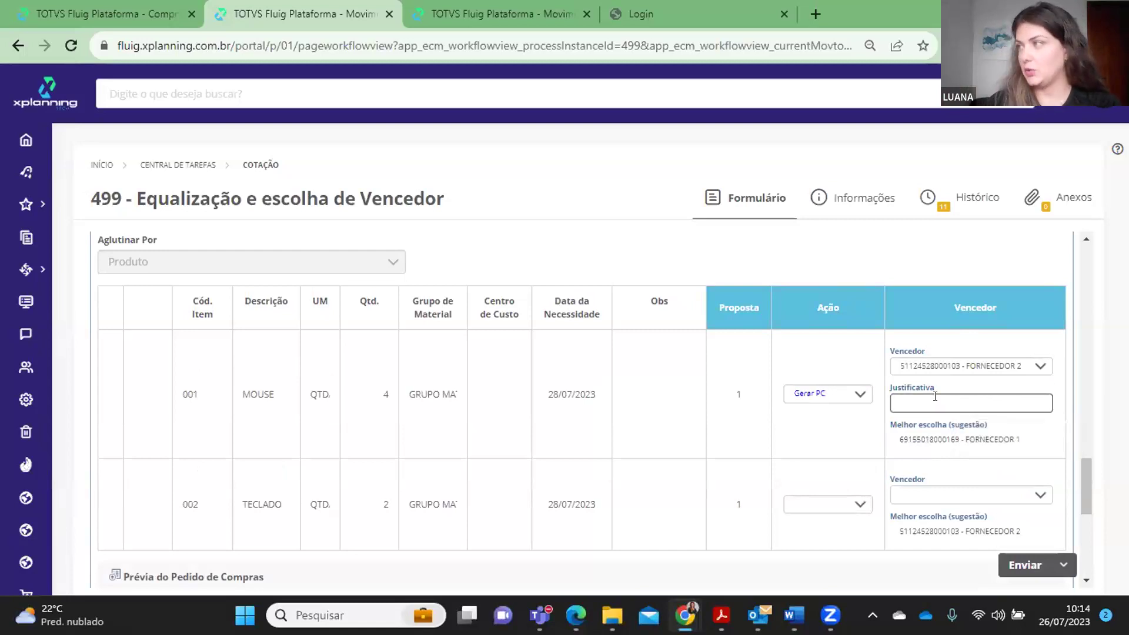
{"action": "left_click", "coordinate": [944, 418]}
{"action": "left_click", "coordinate": [935, 405]}
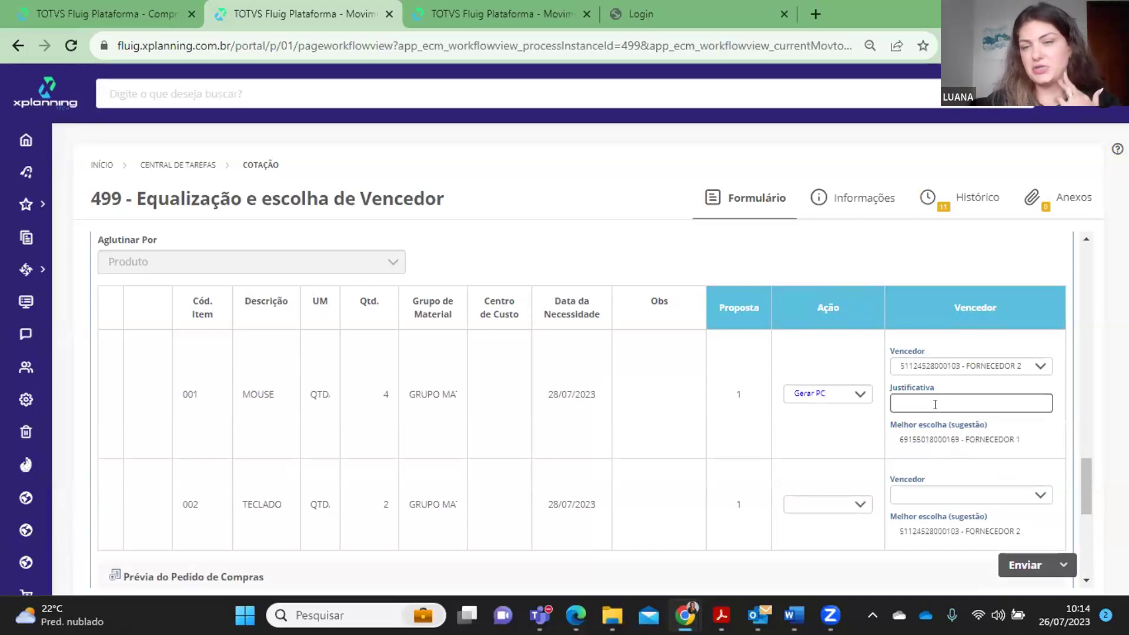
{"action": "left_click", "coordinate": [935, 404]}
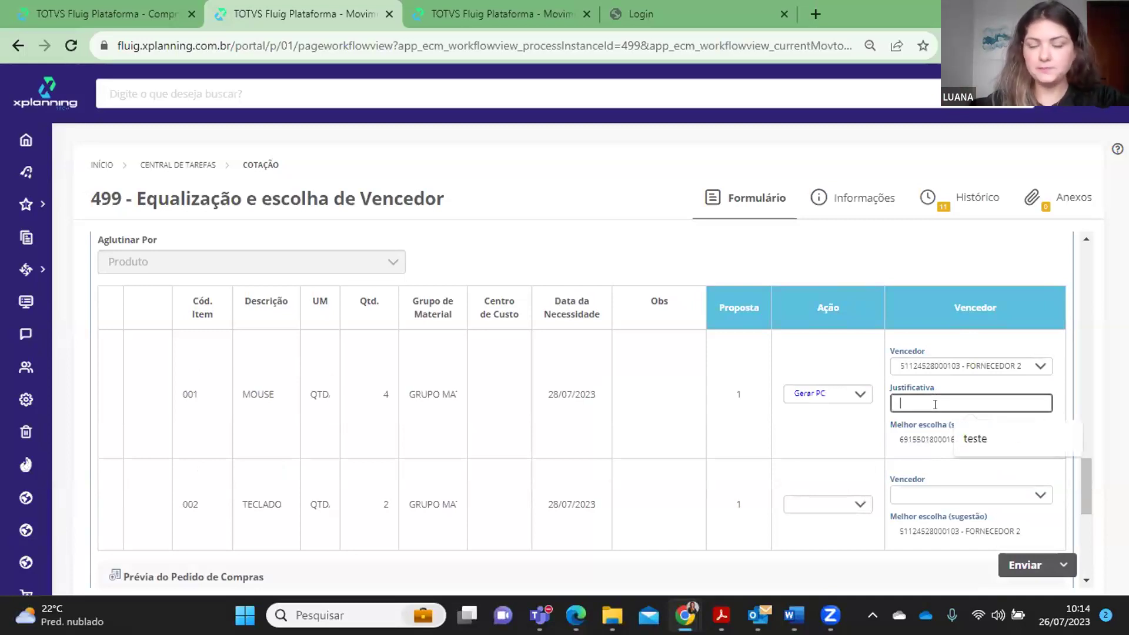
{"action": "scroll", "coordinate": [934, 405], "scroll_direction": "down", "scroll_amount": 4}
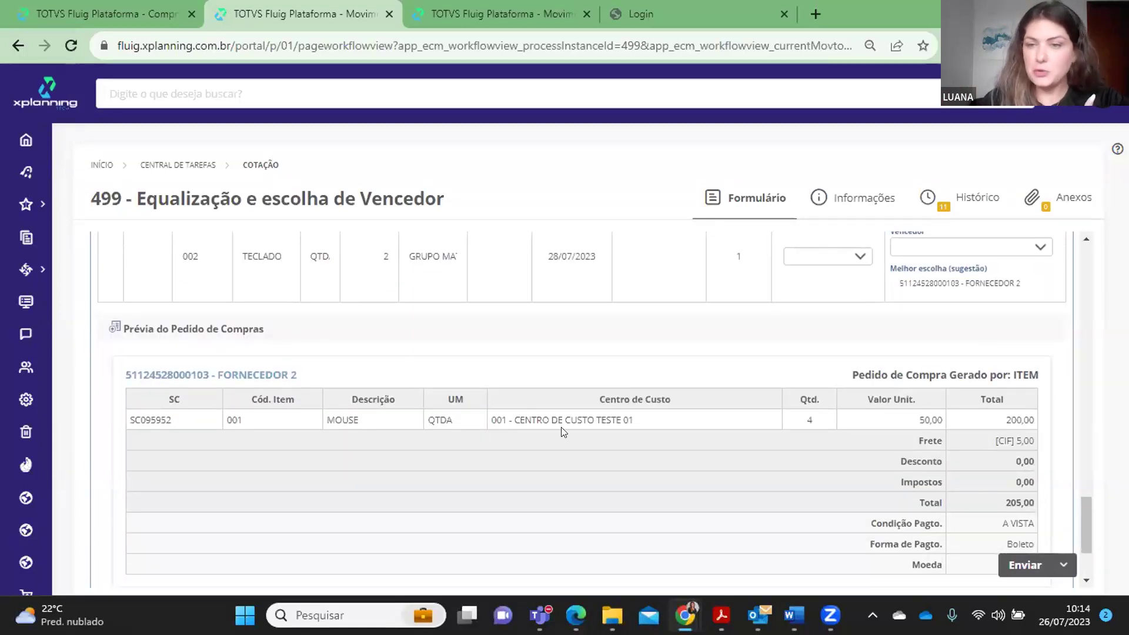
{"action": "scroll", "coordinate": [705, 423], "scroll_direction": "up", "scroll_amount": 3}
For TECLADO, choose Gerar PC with FORNECEDOR 2 as the winner
{"action": "left_click", "coordinate": [871, 421]}
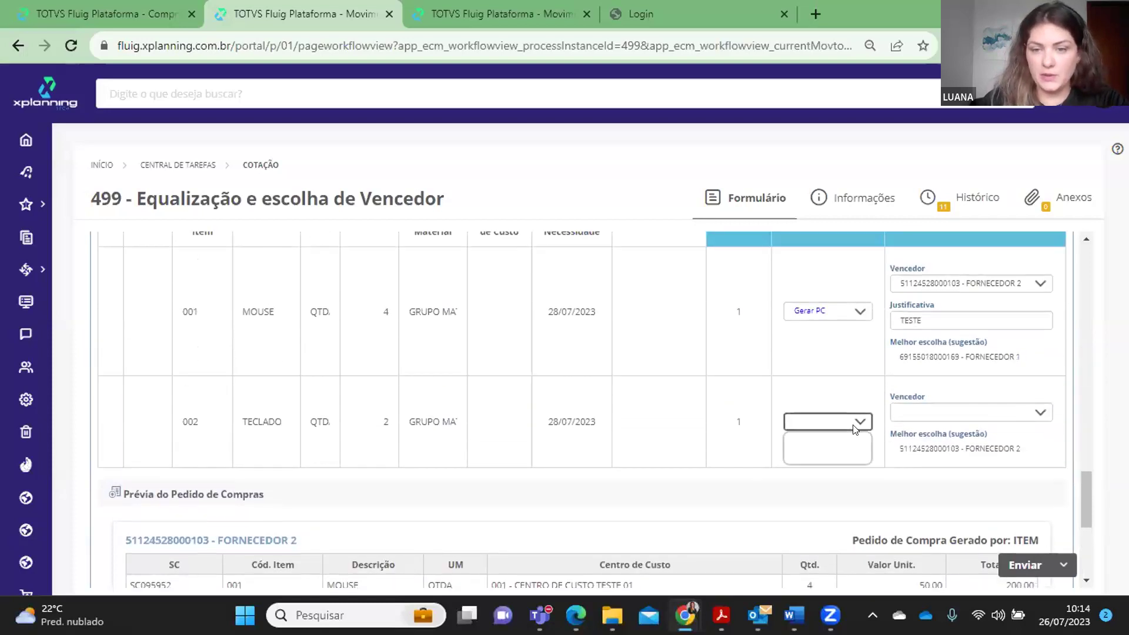
{"action": "left_click", "coordinate": [822, 441]}
{"action": "left_click", "coordinate": [931, 414]}
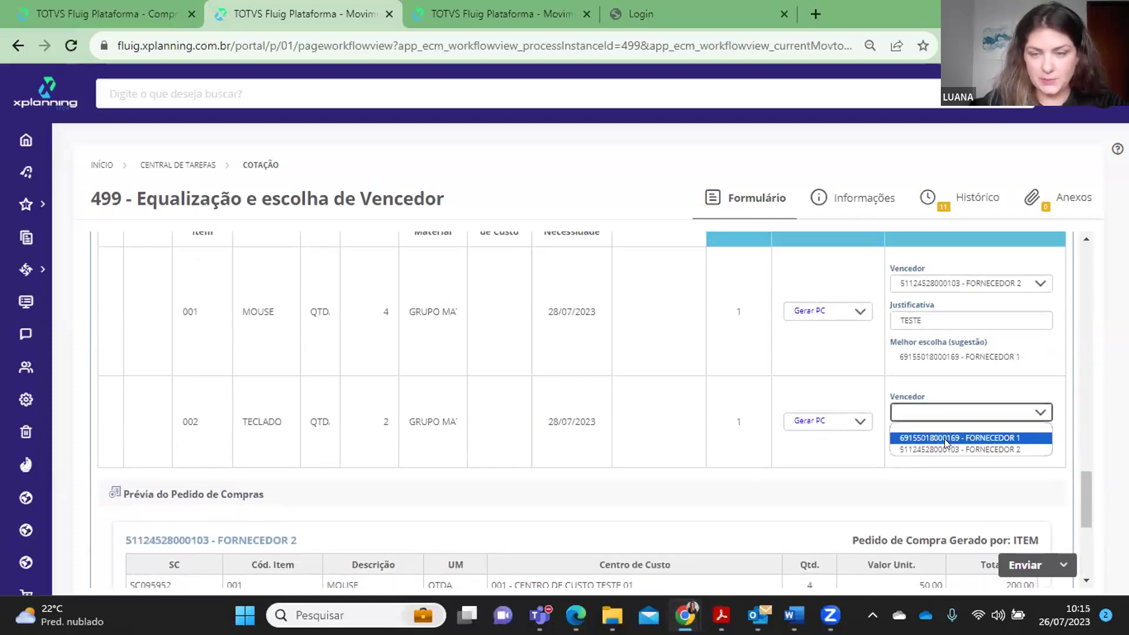
{"action": "left_click", "coordinate": [946, 446]}
Review the FORNECEDOR 2 order preview totalling 287,00 and send request 499 onward
{"action": "scroll", "coordinate": [893, 435], "scroll_direction": "down", "scroll_amount": 4}
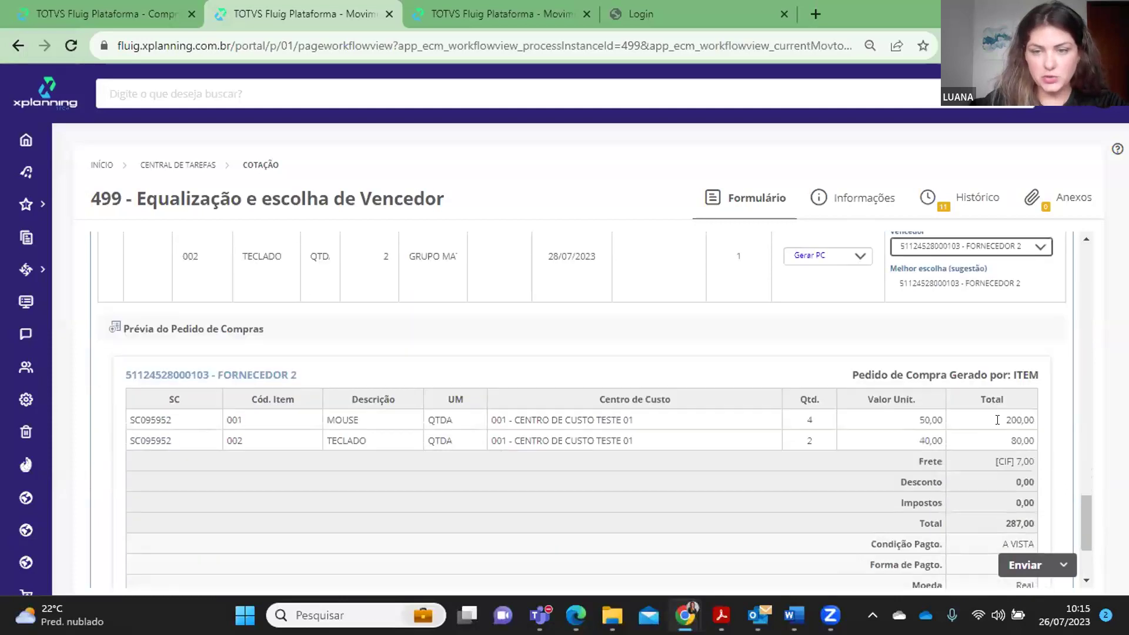
{"action": "scroll", "coordinate": [866, 435], "scroll_direction": "down", "scroll_amount": 2}
{"action": "scroll", "coordinate": [179, 362], "scroll_direction": "up", "scroll_amount": 2}
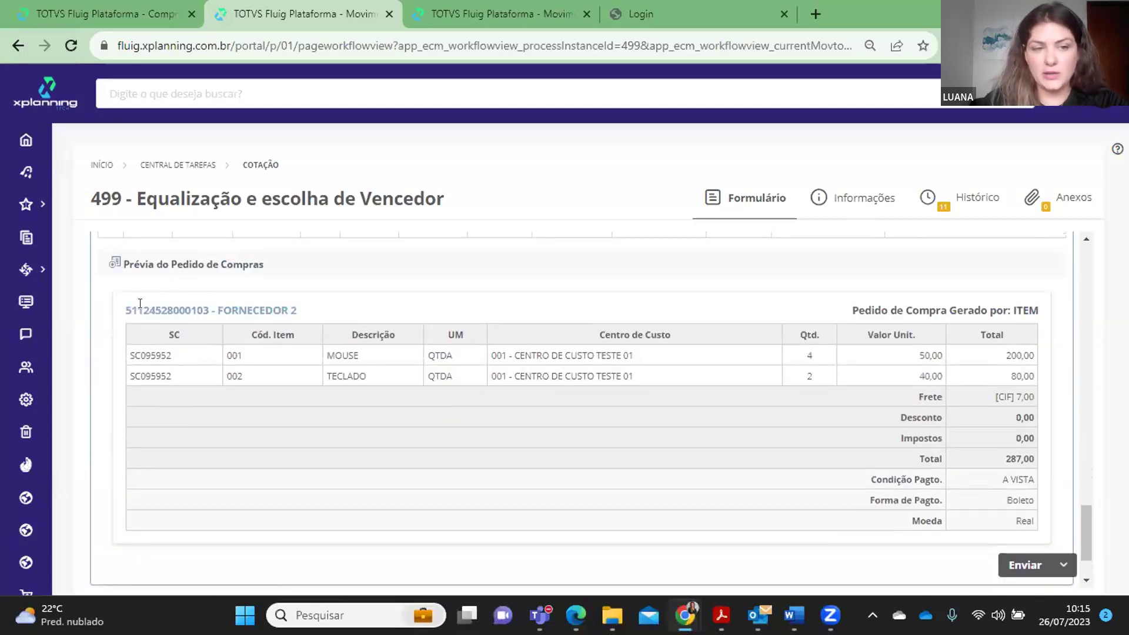
{"action": "left_click_drag", "start_coordinate": [246, 309], "coordinate": [307, 309]}
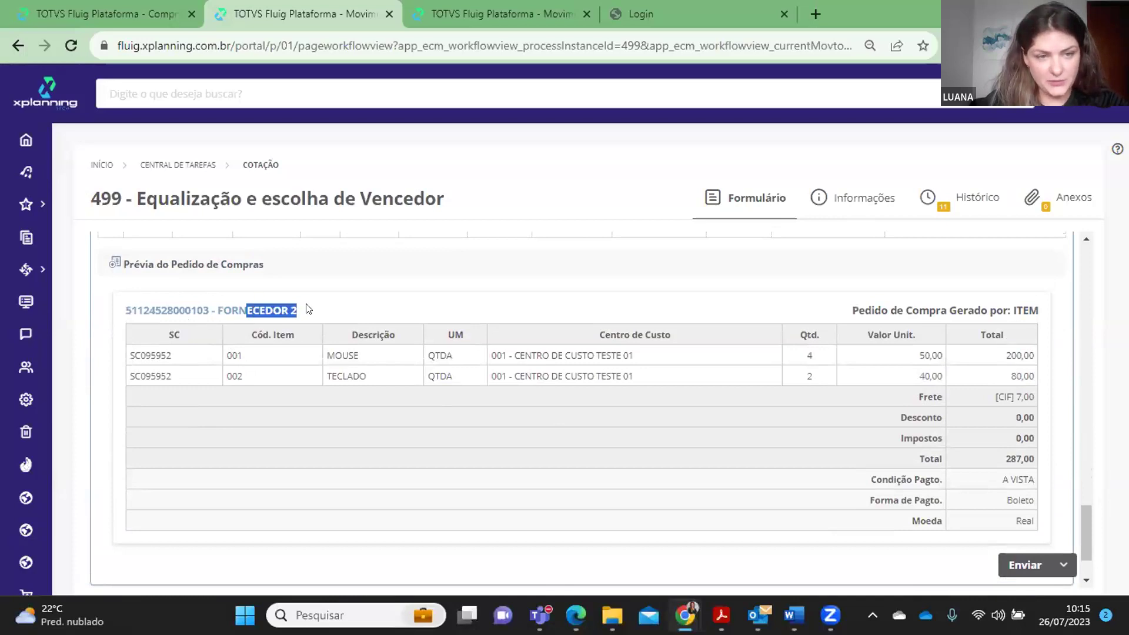
{"action": "scroll", "coordinate": [653, 428], "scroll_direction": "down", "scroll_amount": 2}
{"action": "scroll", "coordinate": [652, 428], "scroll_direction": "up", "scroll_amount": 2}
{"action": "left_click_drag", "start_coordinate": [1003, 459], "coordinate": [1034, 460]}
{"action": "scroll", "coordinate": [1033, 457], "scroll_direction": "down", "scroll_amount": 2}
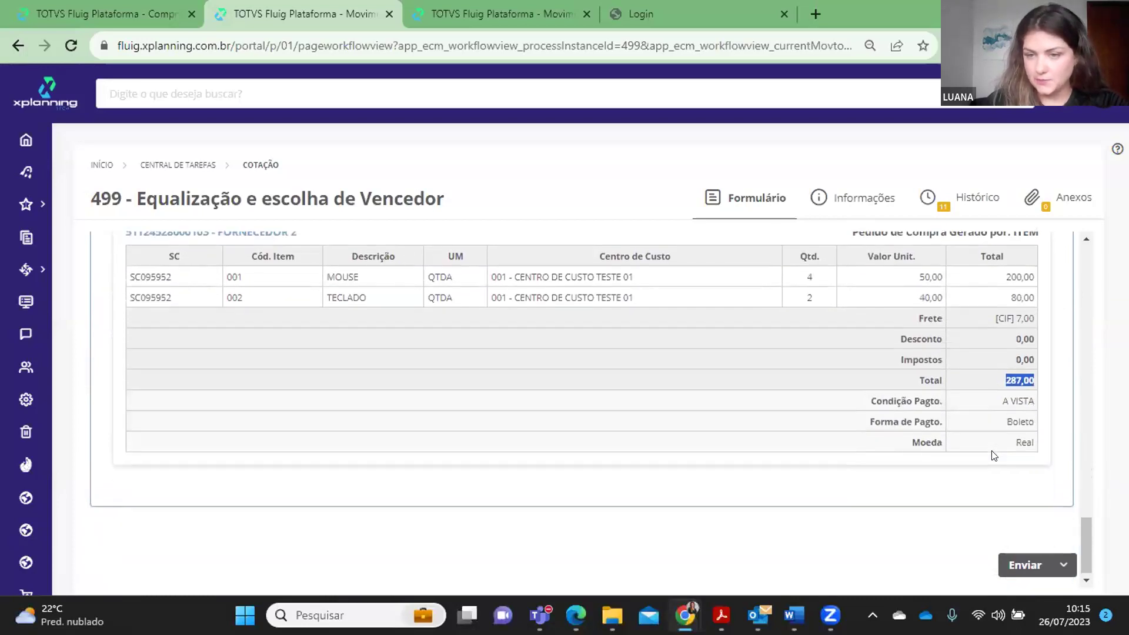
{"action": "left_click", "coordinate": [1036, 448]}
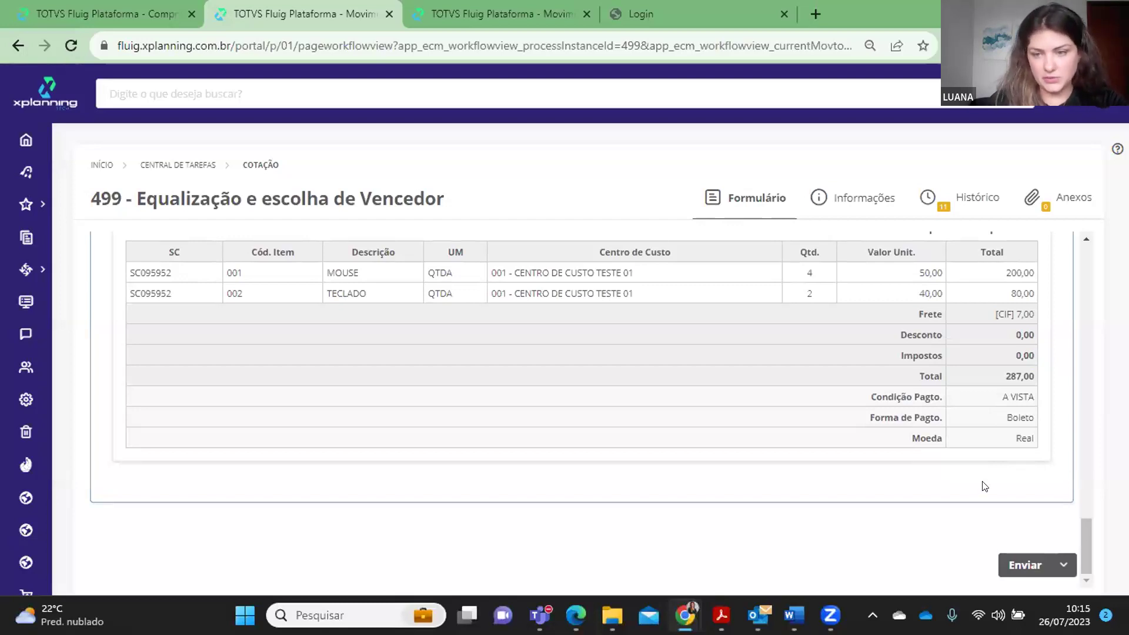
{"action": "left_click", "coordinate": [1014, 565]}
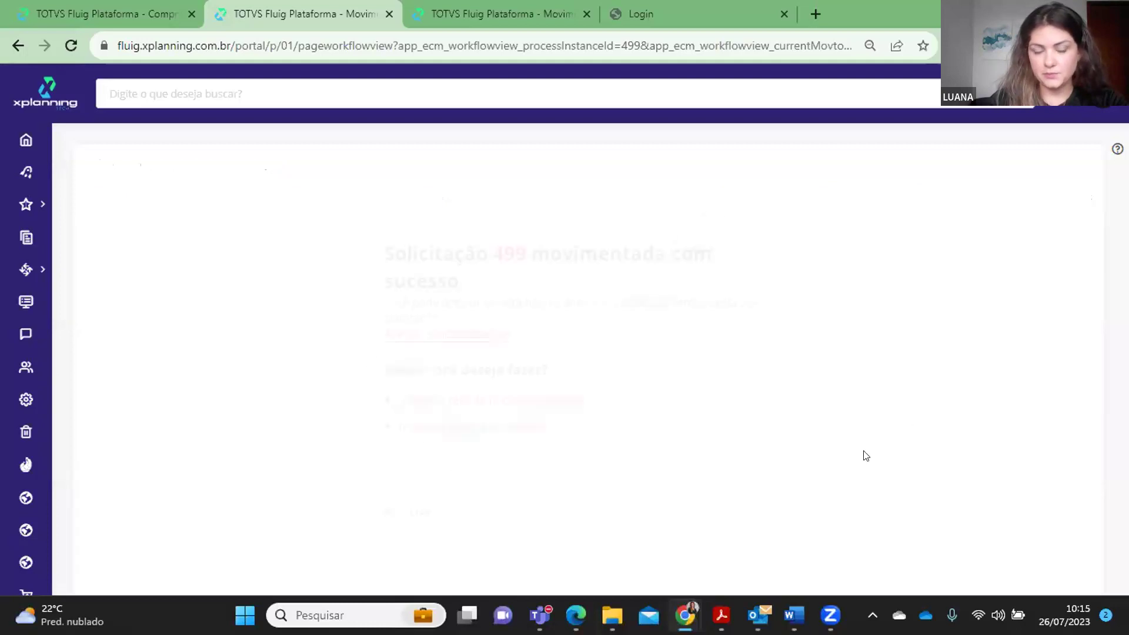
{"action": "left_click", "coordinate": [501, 270]}
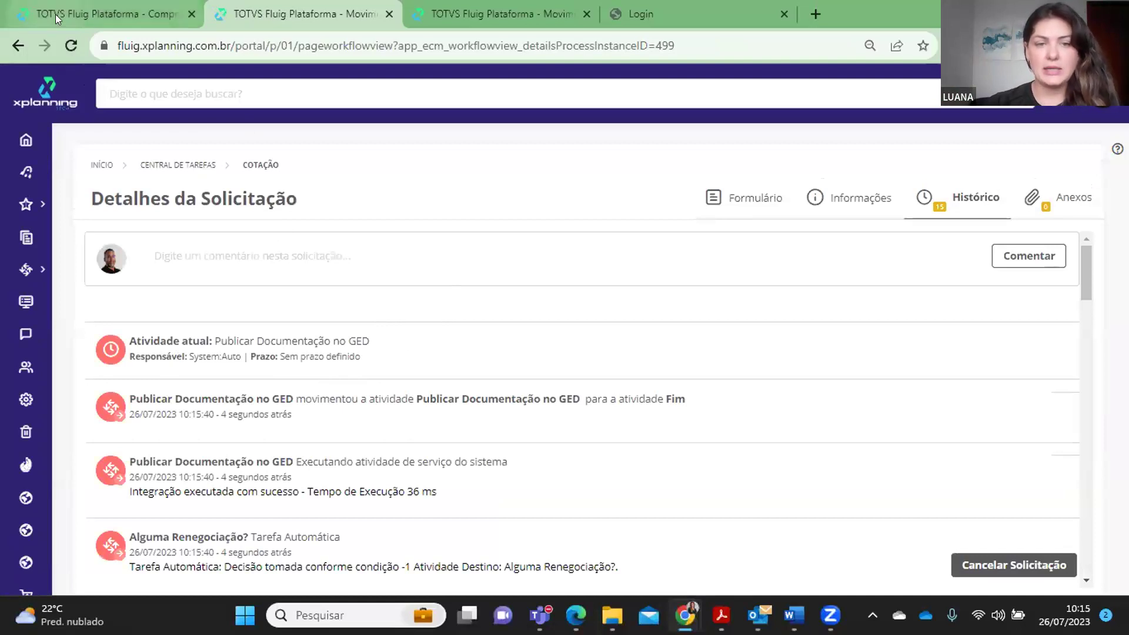
Reload request 499's details to confirm it is finalized, then return to the Compras tab
{"action": "mouse_move", "coordinate": [55, 14]}
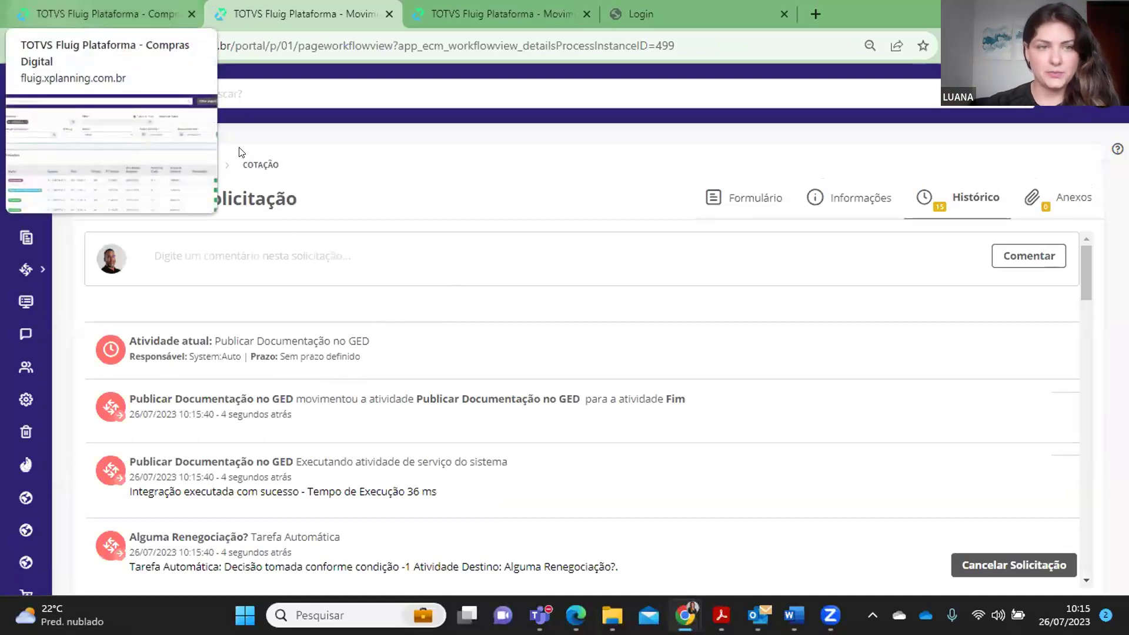
{"action": "left_click", "coordinate": [71, 45]}
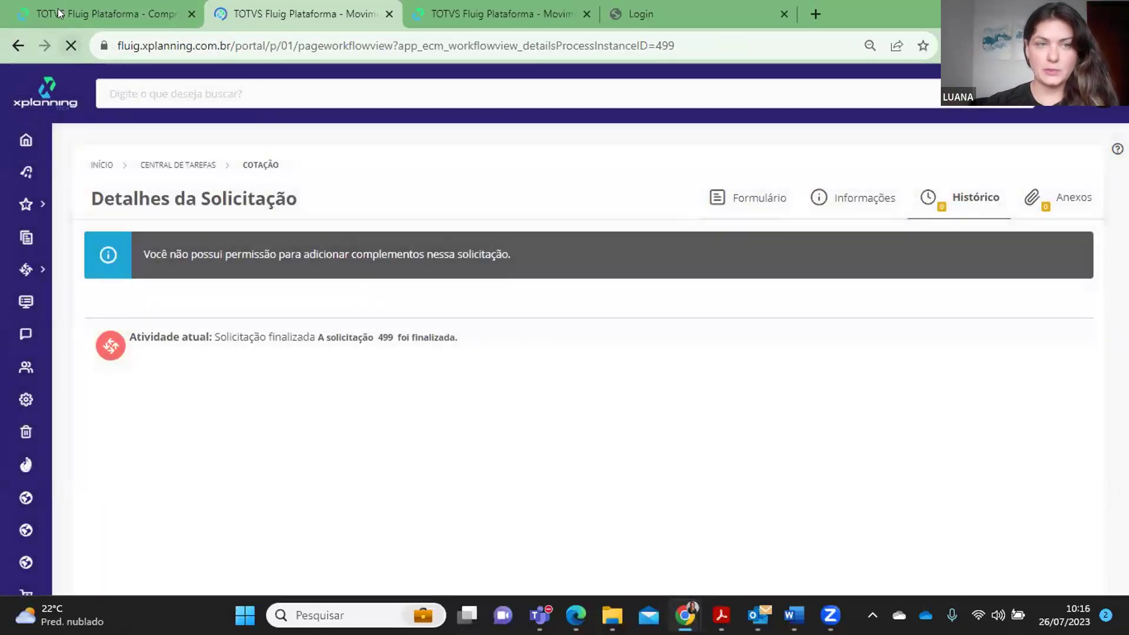
{"action": "left_click", "coordinate": [58, 8]}
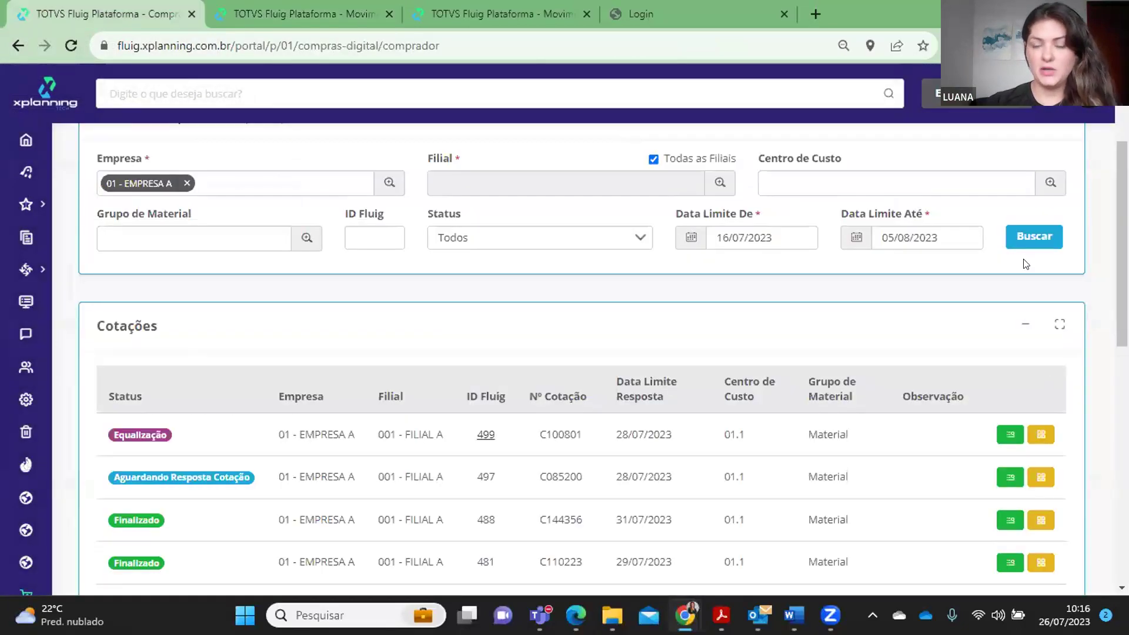
Refresh the search results and open the items of quotation C100801
{"action": "left_click", "coordinate": [1039, 239]}
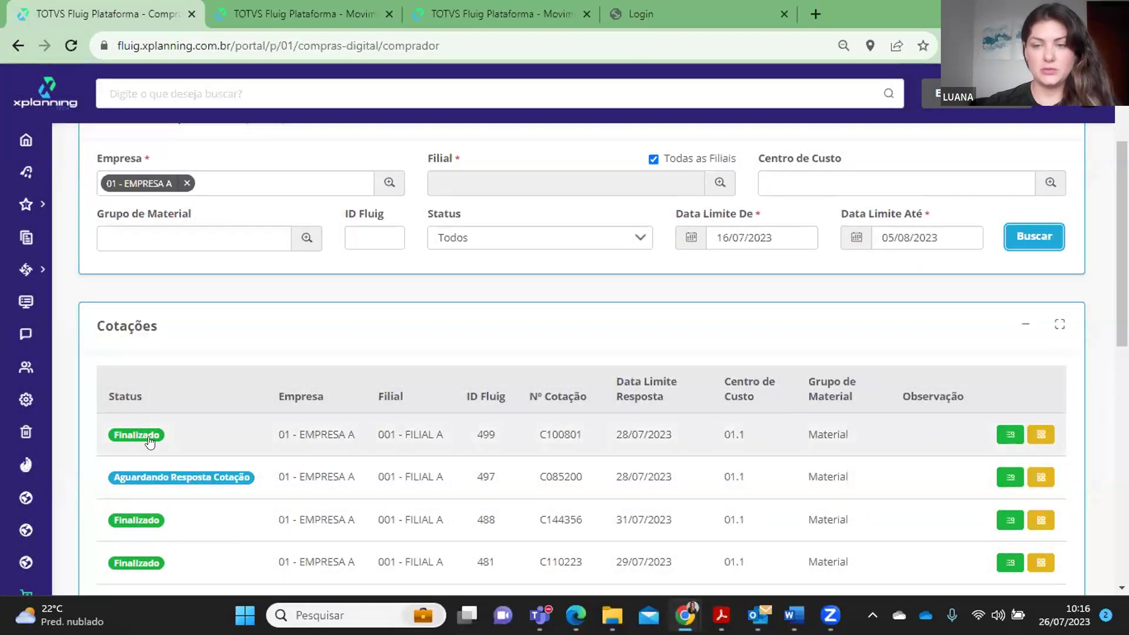
{"action": "left_click", "coordinate": [1012, 434]}
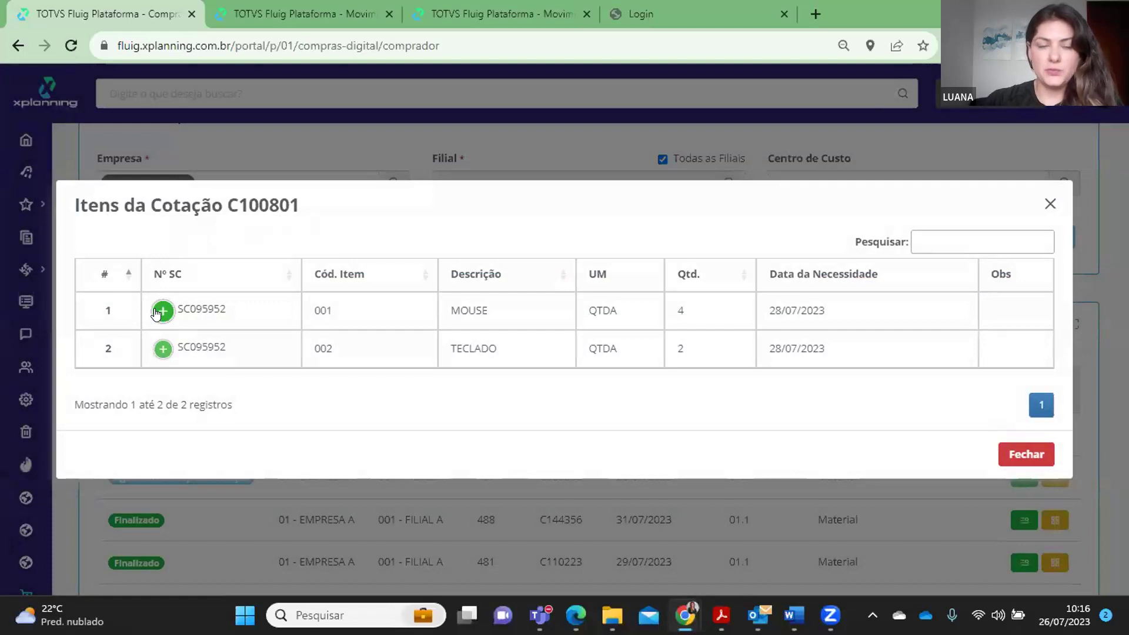
{"action": "left_click", "coordinate": [1050, 205]}
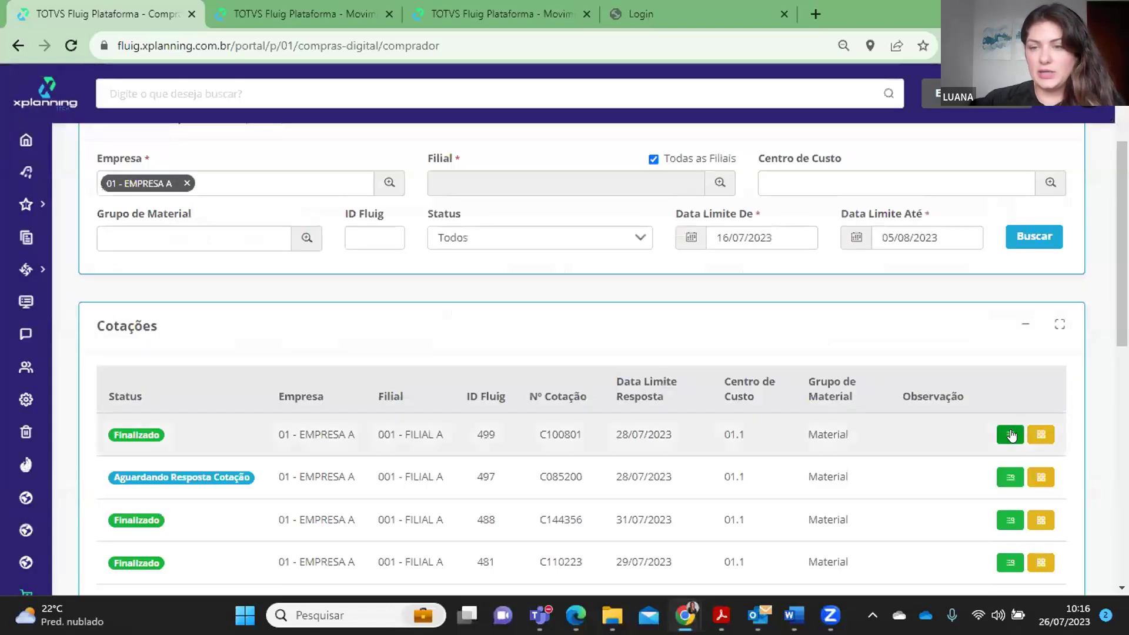
{"action": "left_click", "coordinate": [1010, 434]}
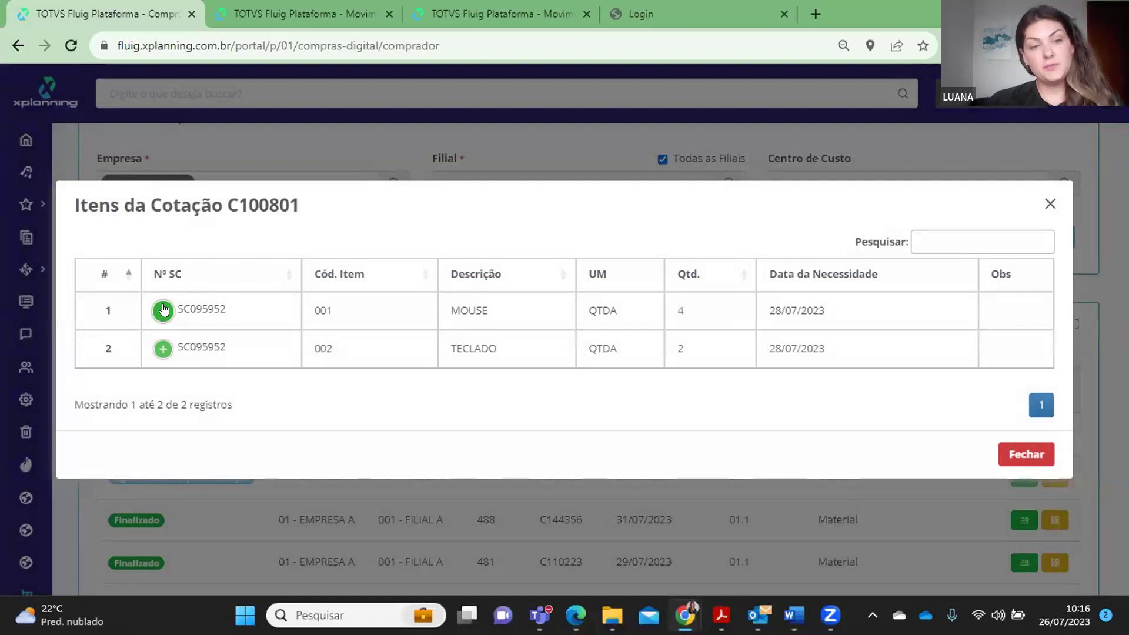
Check item 001's overall status history, then close it and the item list
{"action": "left_click", "coordinate": [164, 313]}
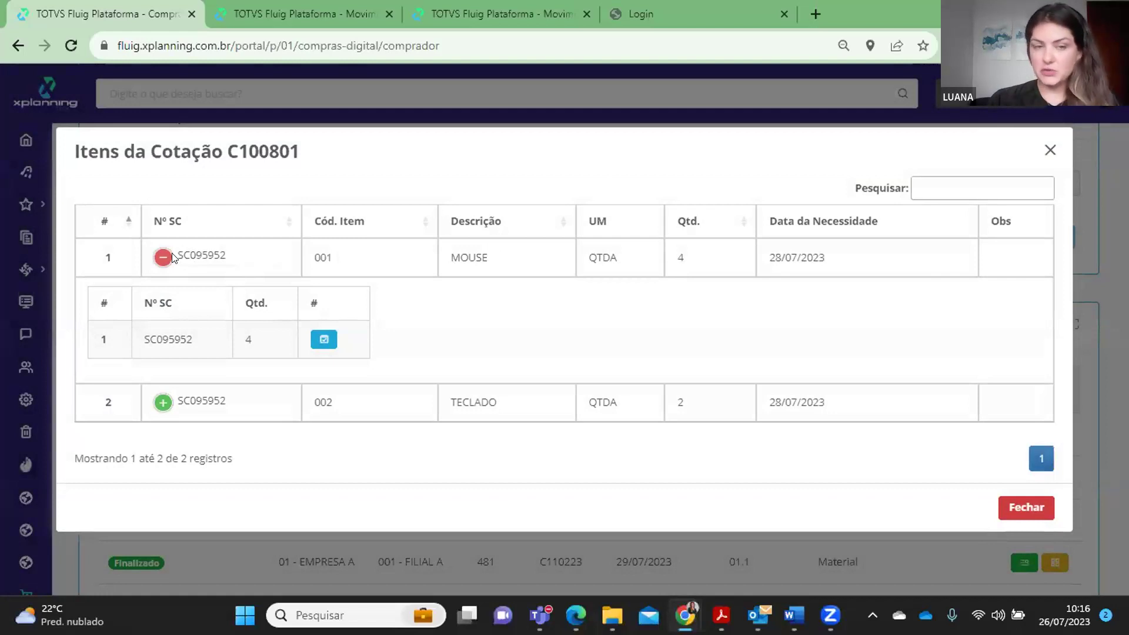
{"action": "left_click", "coordinate": [323, 339]}
{"action": "scroll", "coordinate": [522, 325], "scroll_direction": "down", "scroll_amount": 2}
{"action": "scroll", "coordinate": [627, 232], "scroll_direction": "up", "scroll_amount": 2}
{"action": "scroll", "coordinate": [643, 233], "scroll_direction": "down", "scroll_amount": 2}
{"action": "scroll", "coordinate": [643, 233], "scroll_direction": "down", "scroll_amount": 1}
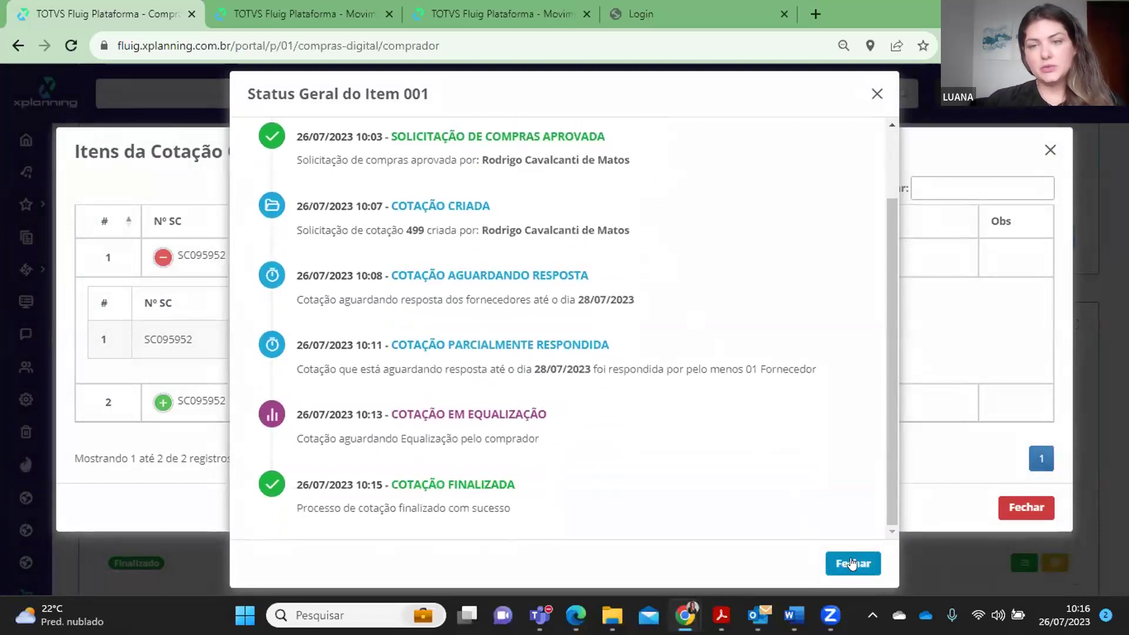
{"action": "left_click", "coordinate": [852, 563]}
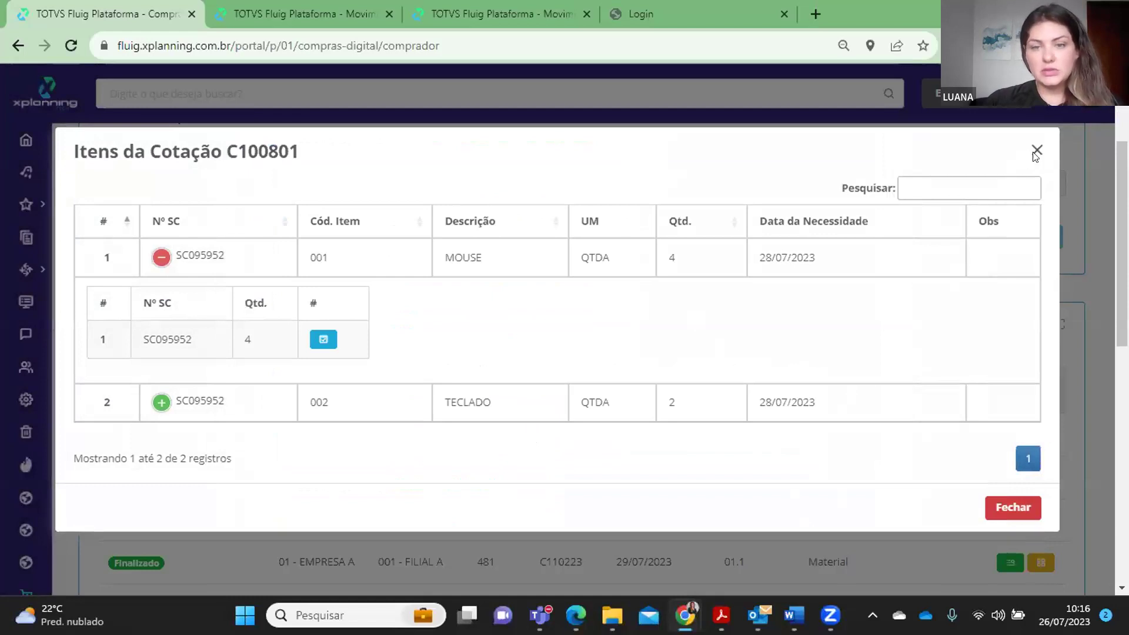
{"action": "left_click", "coordinate": [1035, 152]}
{"action": "scroll", "coordinate": [597, 234], "scroll_direction": "up", "scroll_amount": 4}
{"action": "left_click", "coordinate": [141, 151]}
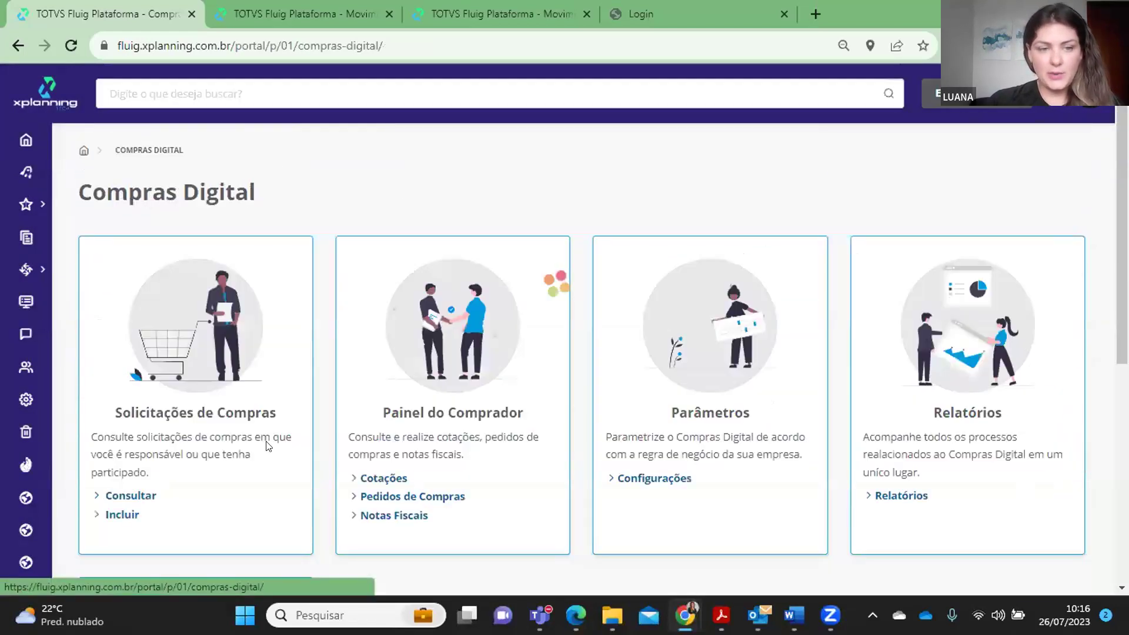
{"action": "left_click", "coordinate": [130, 495]}
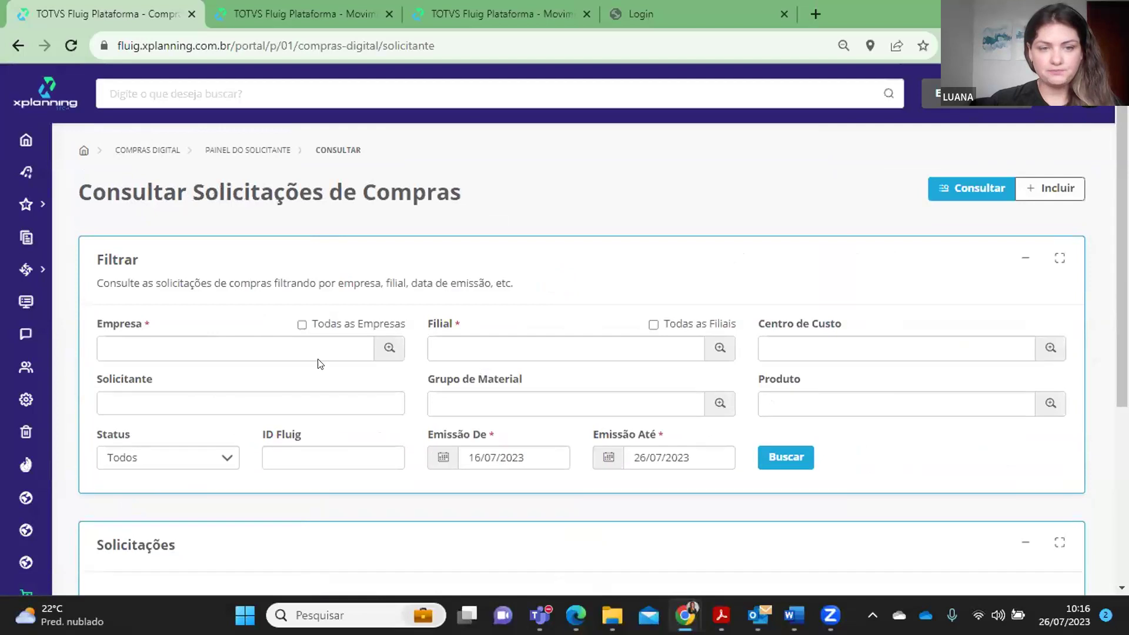
{"action": "left_click", "coordinate": [302, 325]}
{"action": "left_click", "coordinate": [786, 457]}
{"action": "scroll", "coordinate": [873, 425], "scroll_direction": "down", "scroll_amount": 3}
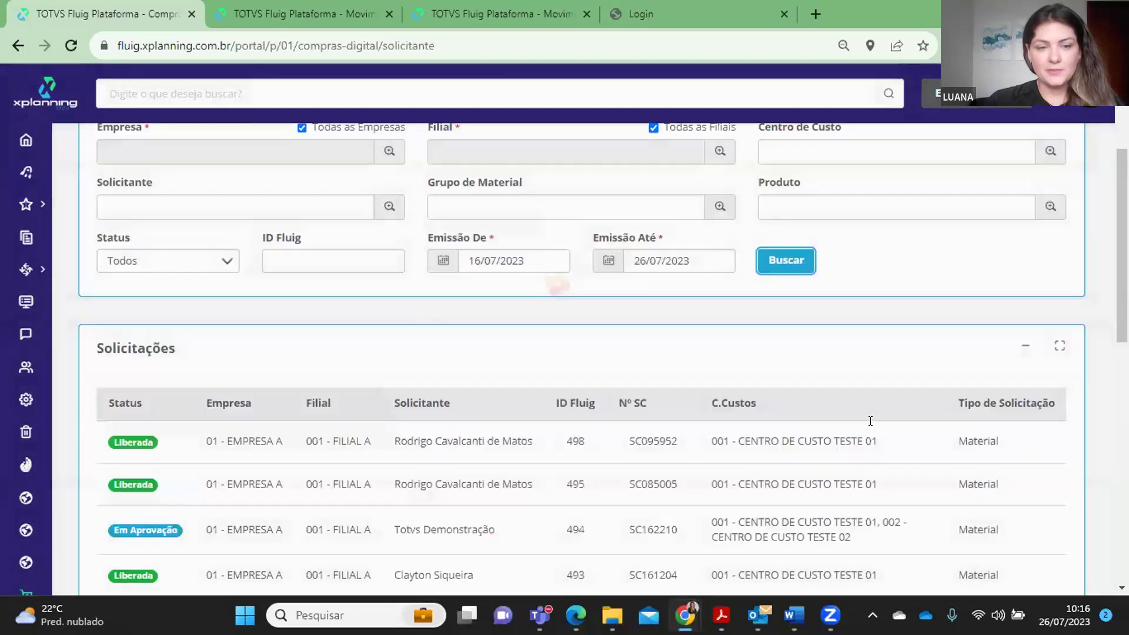
{"action": "scroll", "coordinate": [870, 420], "scroll_direction": "down", "scroll_amount": 1}
{"action": "scroll", "coordinate": [542, 550], "scroll_direction": "down", "scroll_amount": 11}
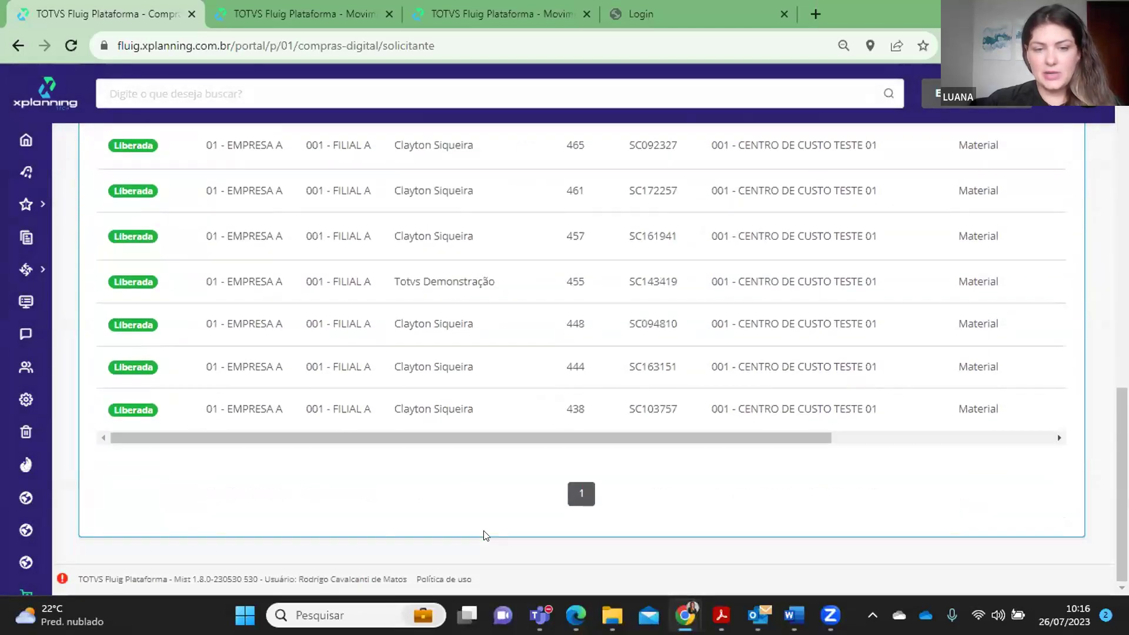
{"action": "left_click_drag", "start_coordinate": [524, 437], "coordinate": [851, 442]}
{"action": "scroll", "coordinate": [847, 323], "scroll_direction": "up", "scroll_amount": 10}
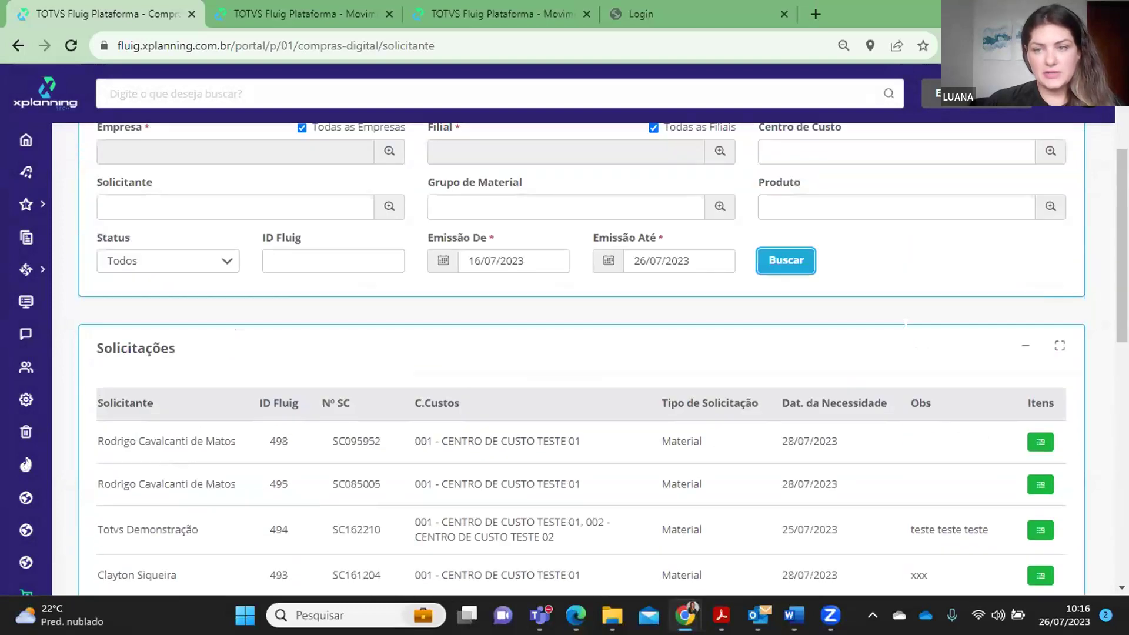
{"action": "scroll", "coordinate": [999, 411], "scroll_direction": "down", "scroll_amount": 1}
{"action": "left_click", "coordinate": [1038, 468]}
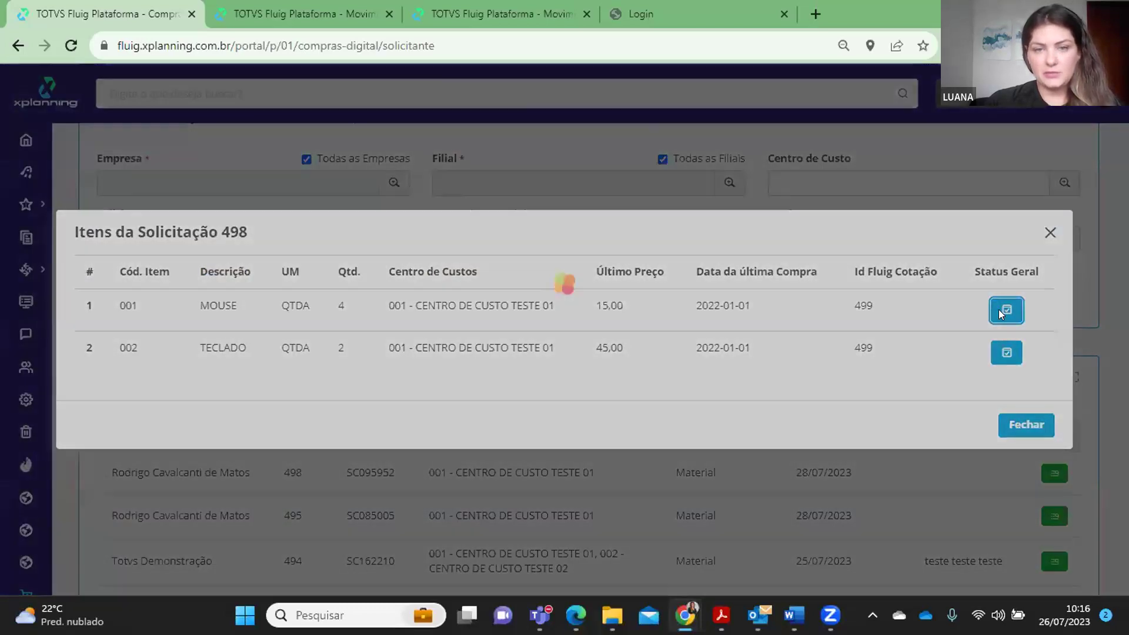
{"action": "left_click", "coordinate": [1006, 310]}
{"action": "scroll", "coordinate": [545, 353], "scroll_direction": "down", "scroll_amount": 1}
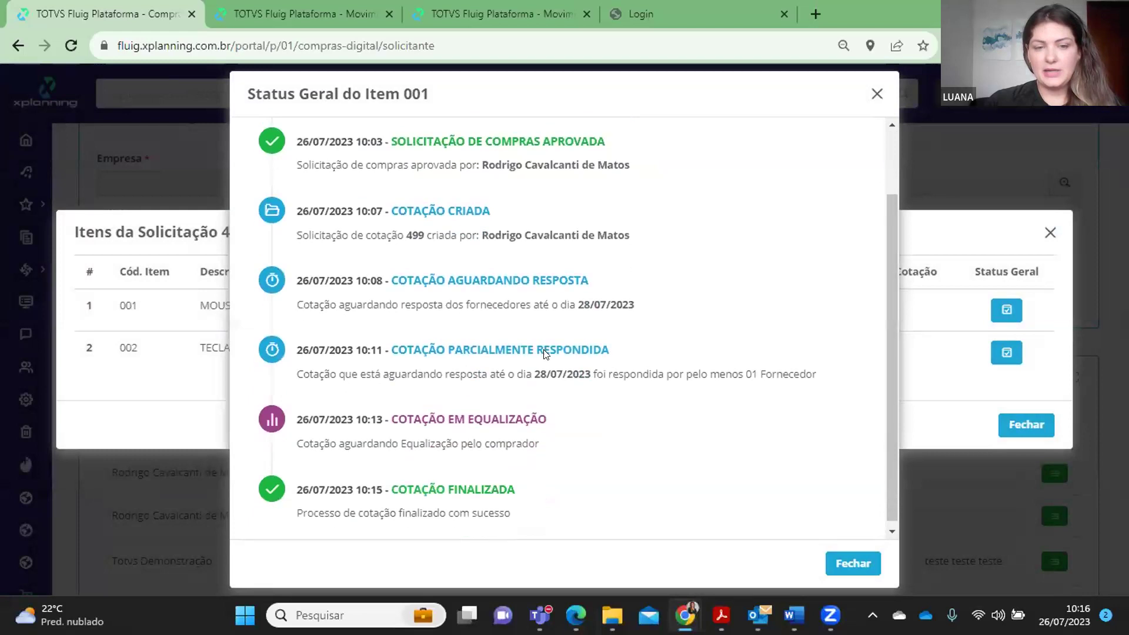
{"action": "left_click_drag", "start_coordinate": [517, 488], "coordinate": [284, 485]}
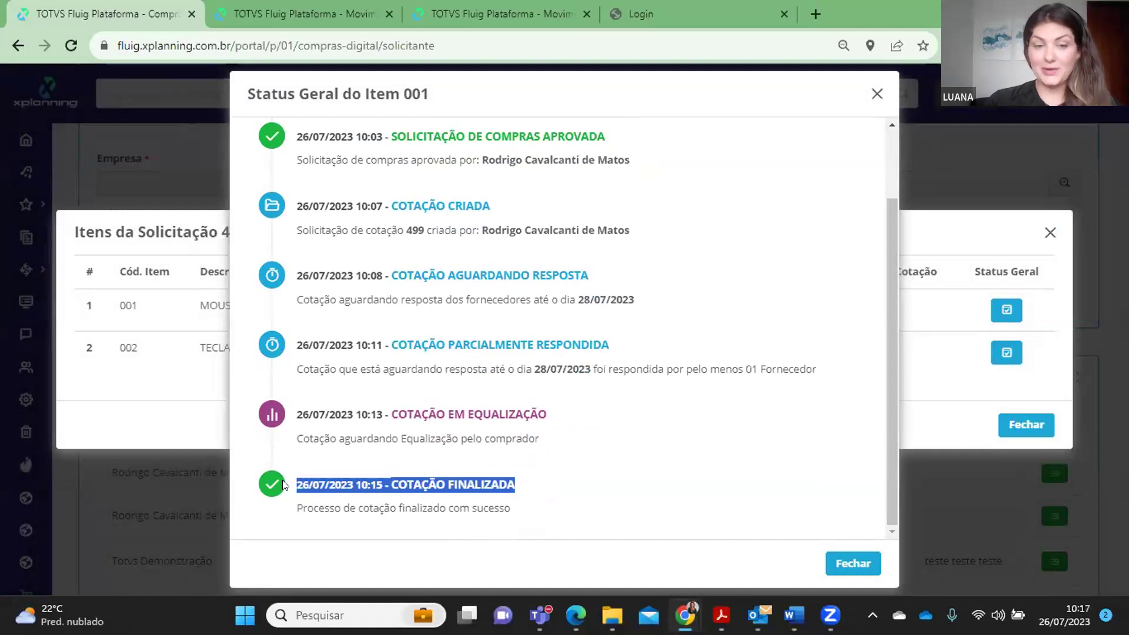
{"action": "left_click", "coordinate": [571, 490]}
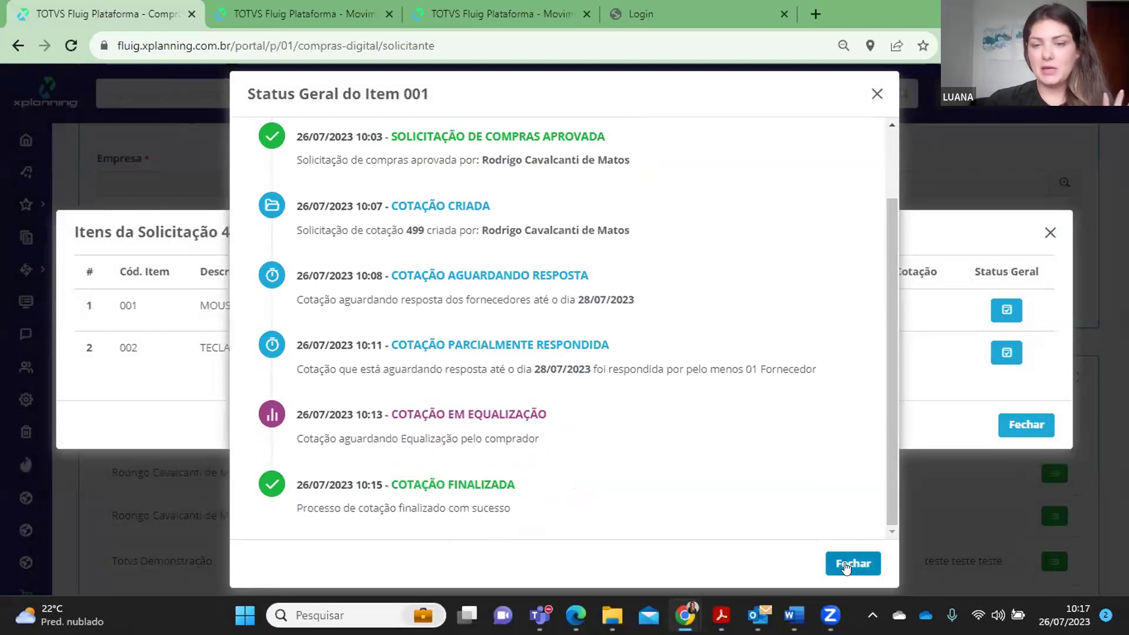
{"action": "left_click", "coordinate": [851, 564]}
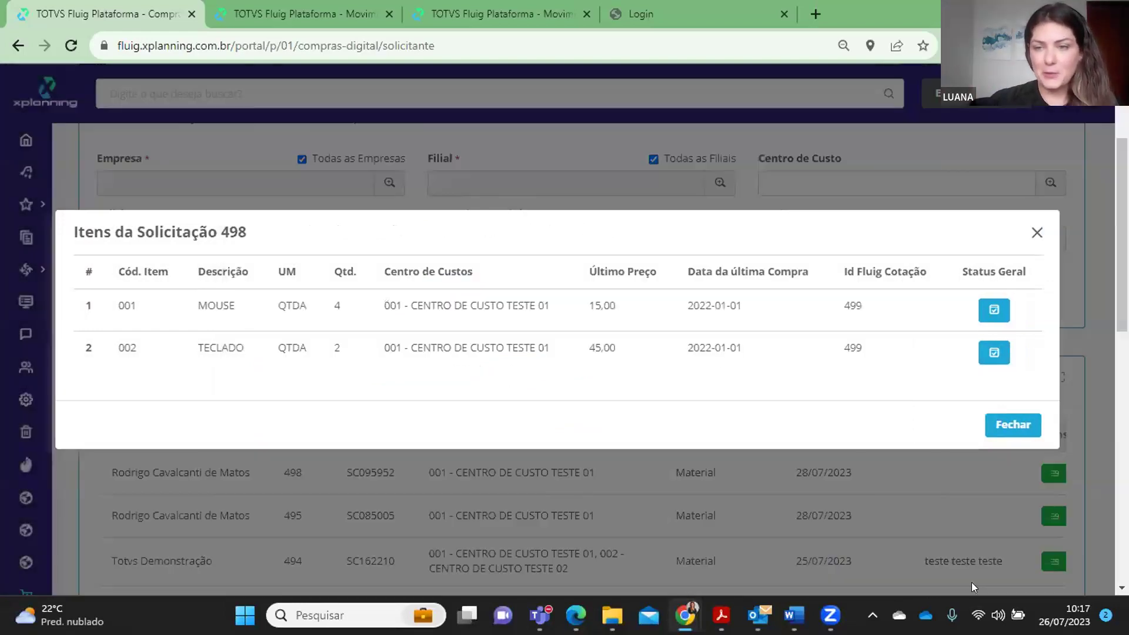
{"action": "left_click", "coordinate": [1036, 233]}
{"action": "scroll", "coordinate": [284, 307], "scroll_direction": "up", "scroll_amount": 3}
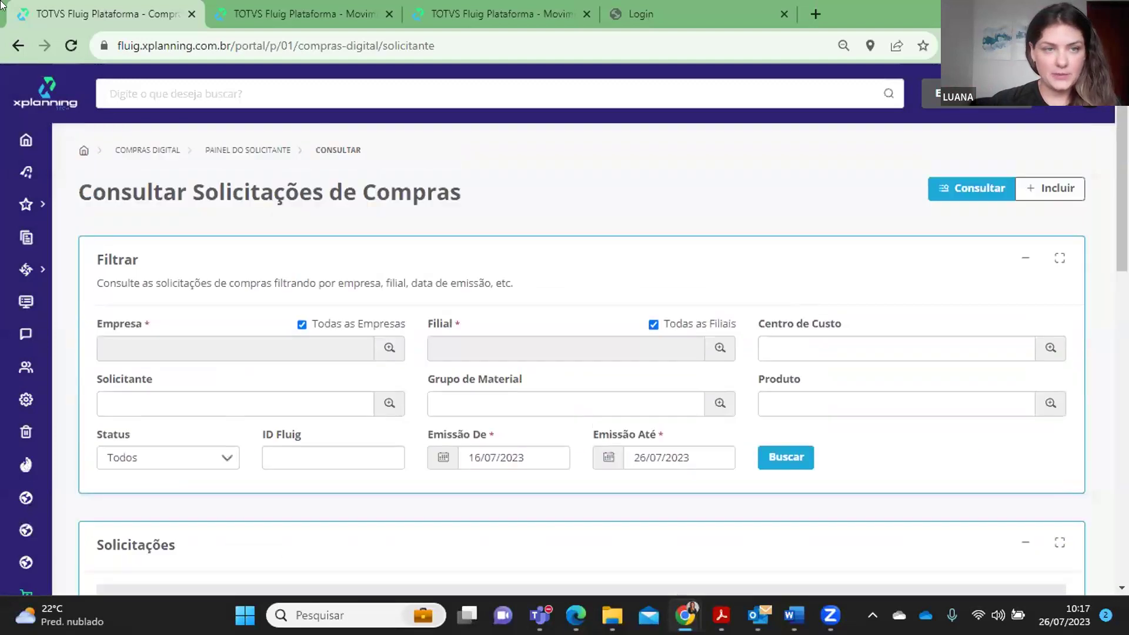
List the purchase orders filtered by company 01 - EMPRESA A and branch 001 - FILIAL A
{"action": "left_click", "coordinate": [141, 151]}
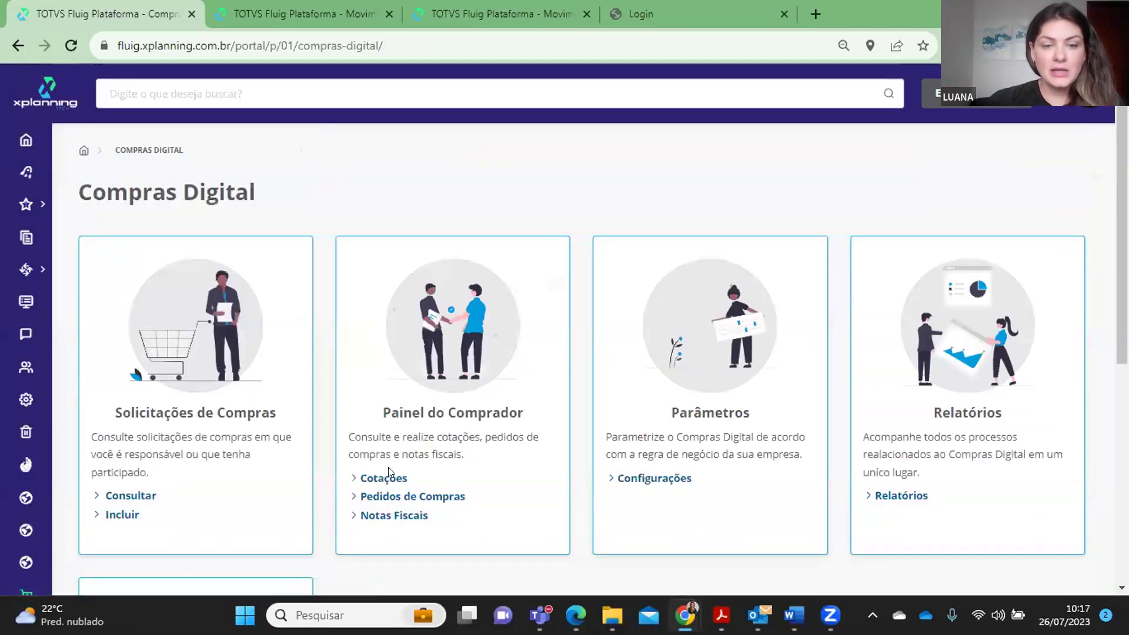
{"action": "left_click", "coordinate": [421, 498]}
{"action": "left_click", "coordinate": [369, 333]}
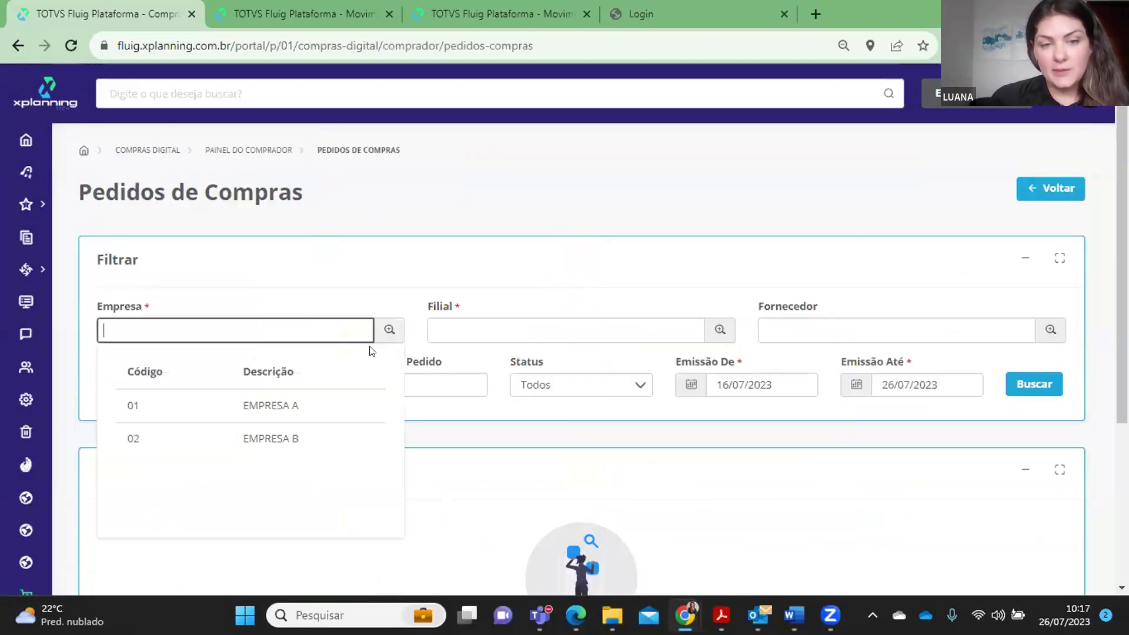
{"action": "left_click", "coordinate": [311, 410]}
{"action": "left_click", "coordinate": [719, 330]}
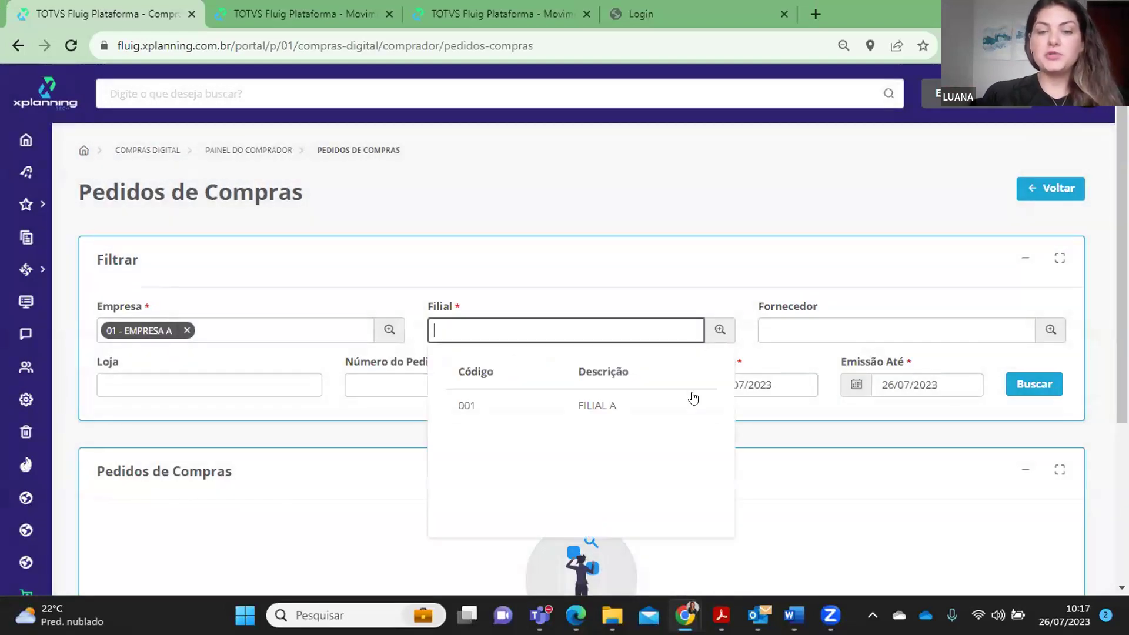
{"action": "left_click", "coordinate": [692, 402]}
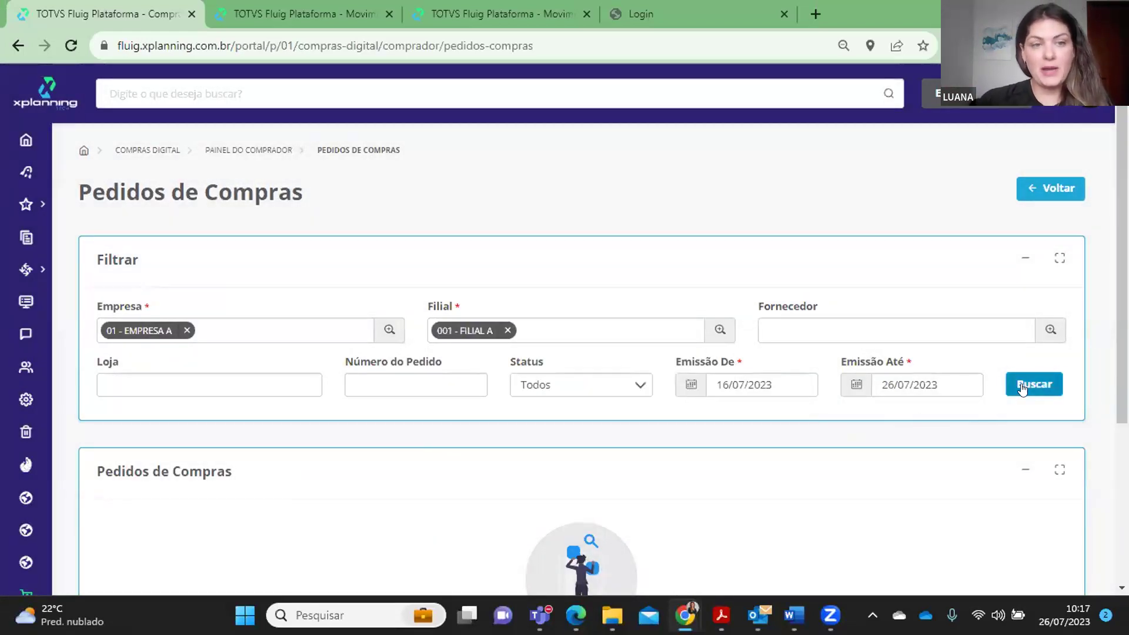
{"action": "left_click", "coordinate": [1022, 388]}
{"action": "scroll", "coordinate": [363, 298], "scroll_direction": "down", "scroll_amount": 3}
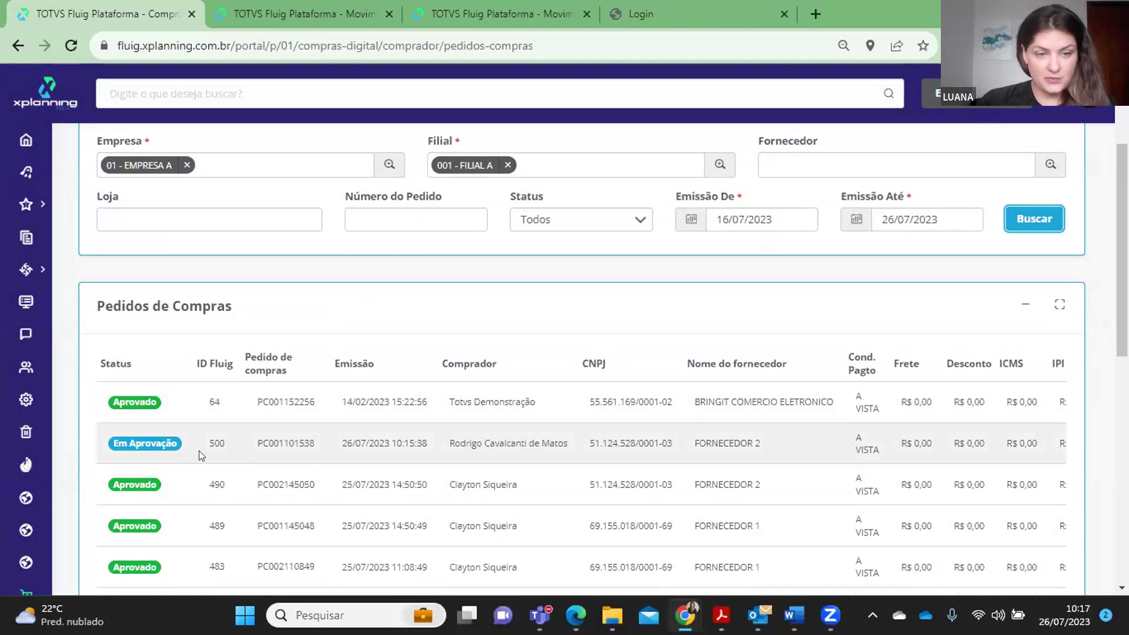
Check which approval request 500 is still missing, then open the user account menu
{"action": "left_click", "coordinate": [215, 444]}
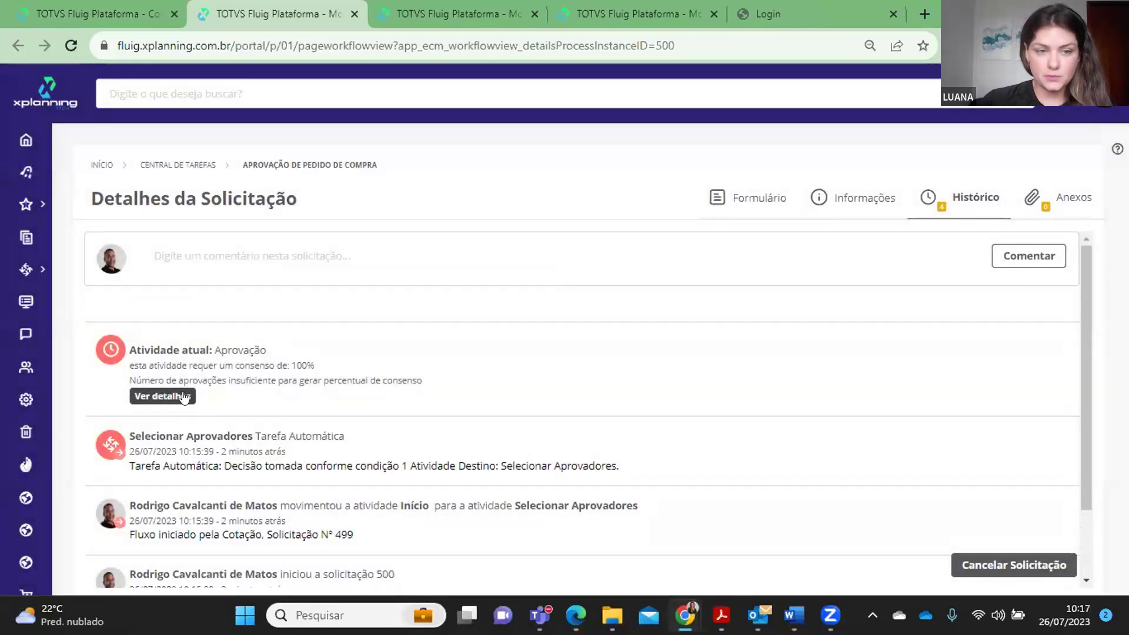
{"action": "left_click", "coordinate": [186, 396]}
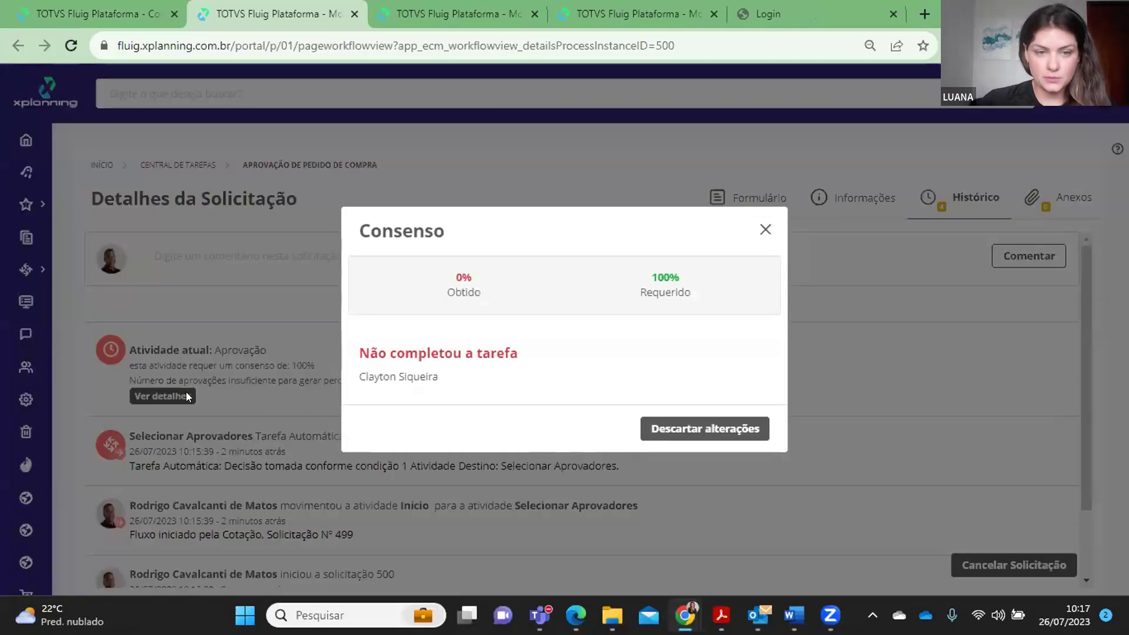
{"action": "left_click", "coordinate": [766, 228]}
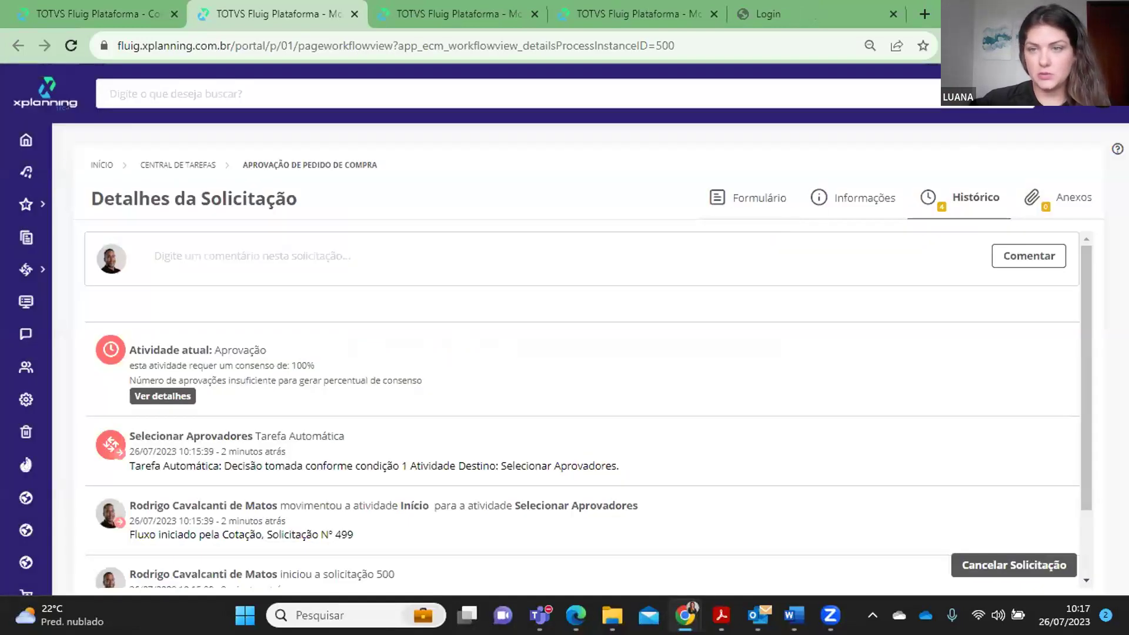
{"action": "left_click", "coordinate": [1106, 94]}
Log off Fluig and sign in to TOTVS Identity with the approver's saved login
{"action": "left_click", "coordinate": [1004, 340]}
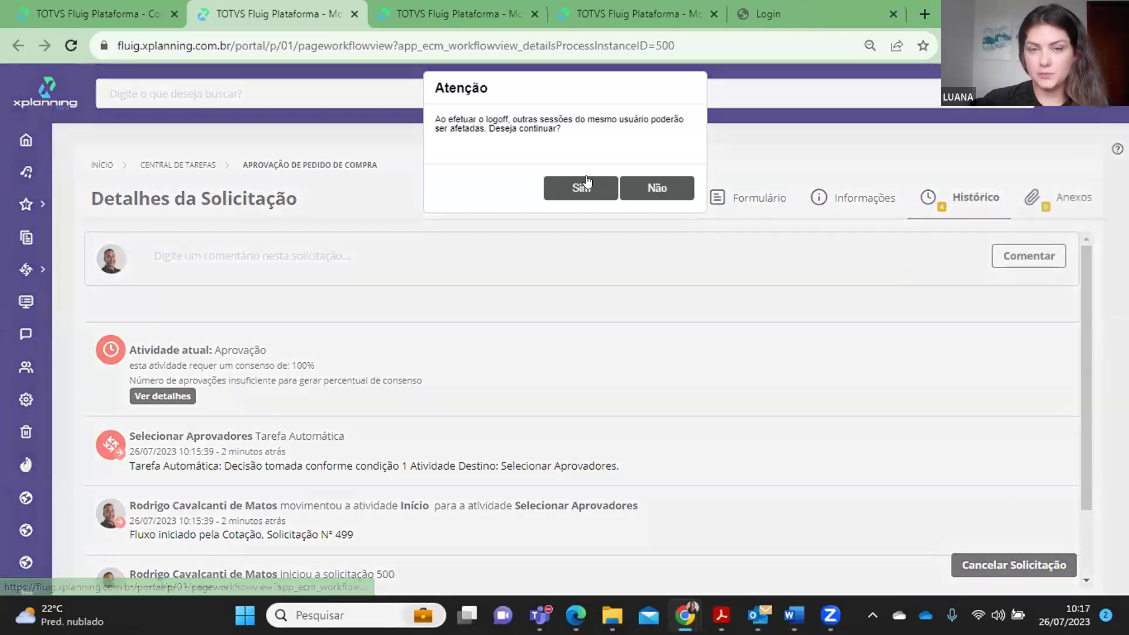
{"action": "left_click", "coordinate": [582, 187]}
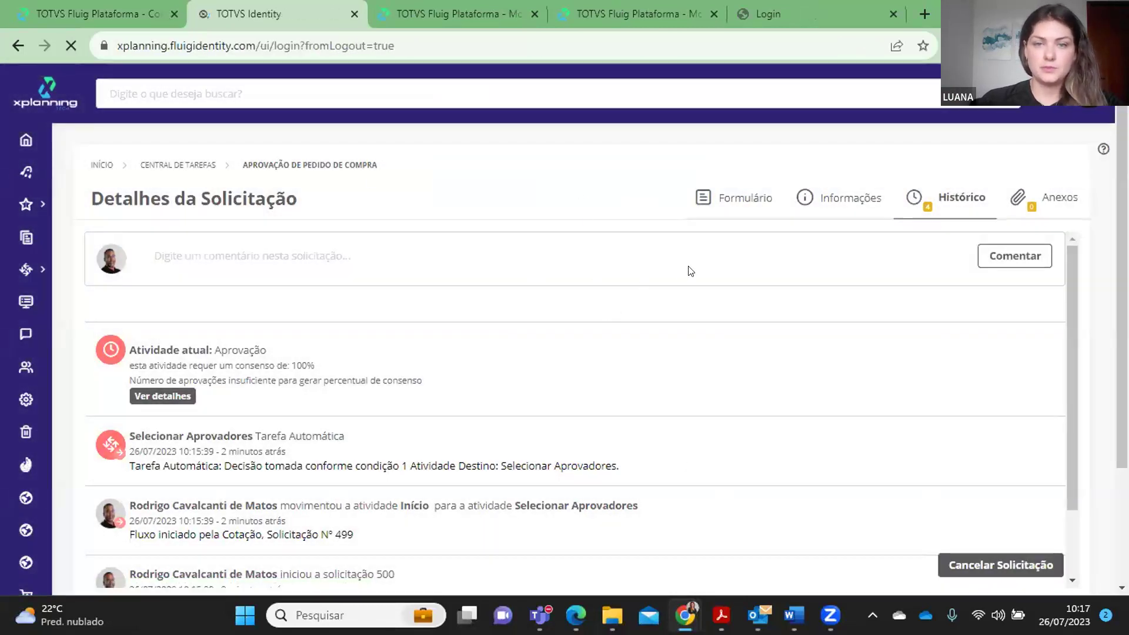
{"action": "left_click", "coordinate": [488, 321]}
{"action": "left_click_drag", "start_coordinate": [488, 320], "coordinate": [422, 325]}
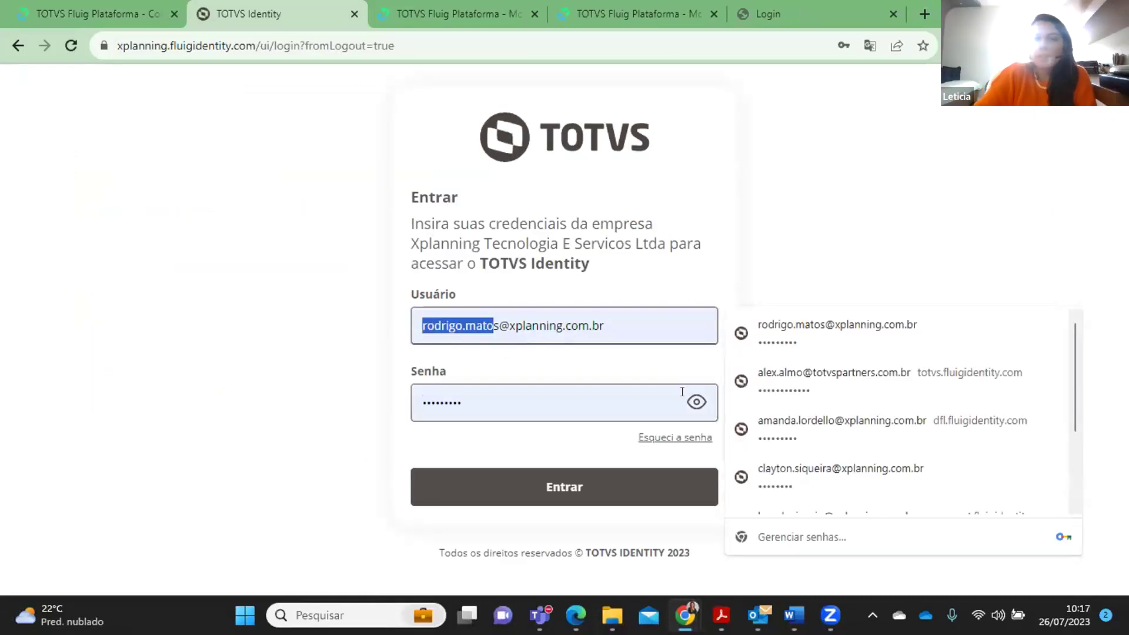
{"action": "left_click", "coordinate": [813, 483]}
{"action": "left_click", "coordinate": [606, 470]}
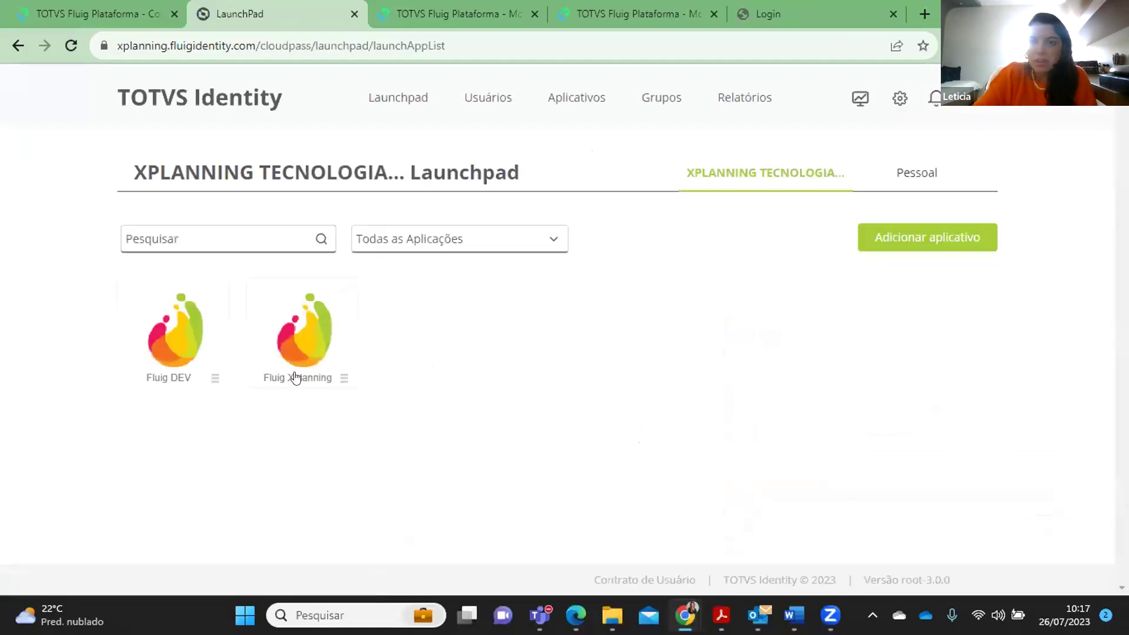
Launch the Fluig Xplanning app and dismiss the server status notice
{"action": "left_click", "coordinate": [295, 377]}
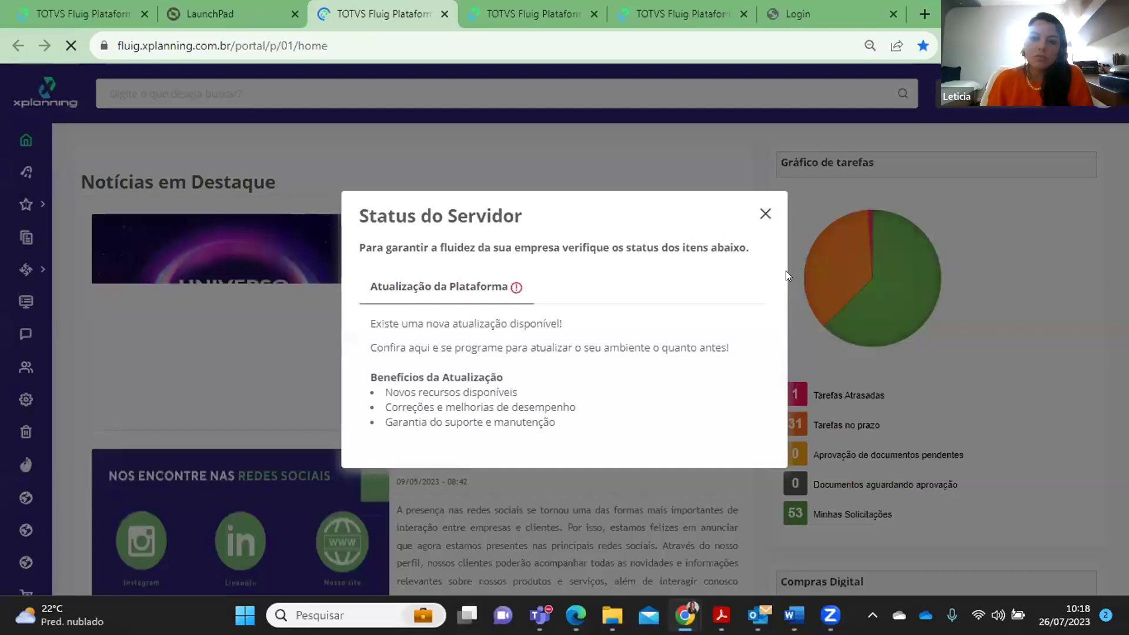
{"action": "left_click", "coordinate": [789, 272]}
{"action": "scroll", "coordinate": [788, 352], "scroll_direction": "down", "scroll_amount": 4}
Go to the Compras Digital module's purchase orders page
{"action": "mouse_move", "coordinate": [94, 294]}
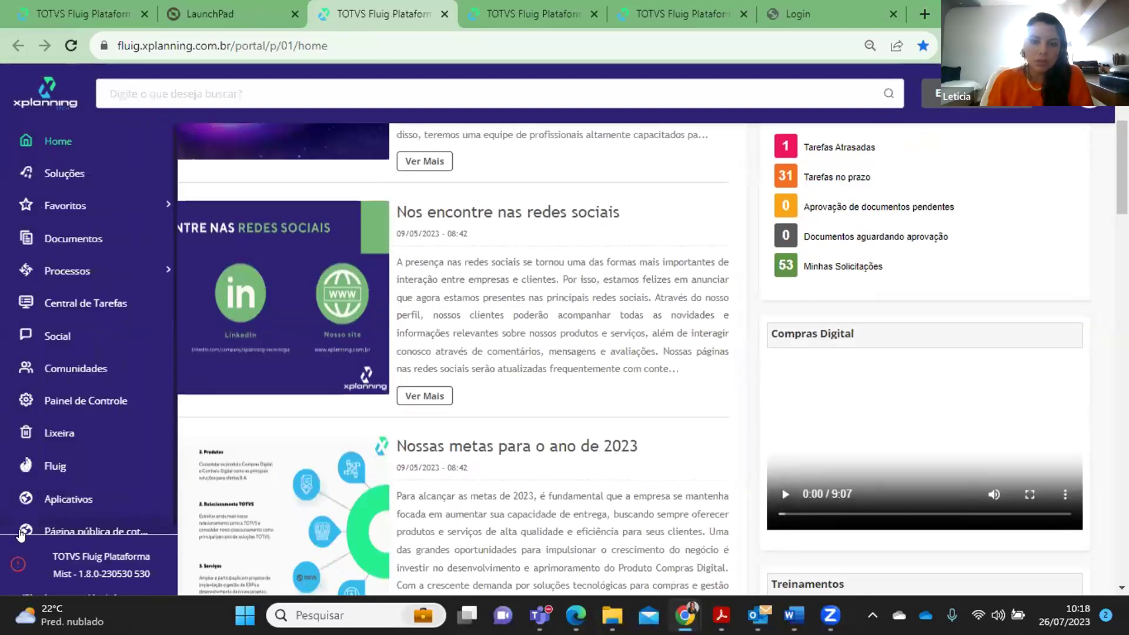
{"action": "scroll", "coordinate": [97, 301], "scroll_direction": "down", "scroll_amount": 1}
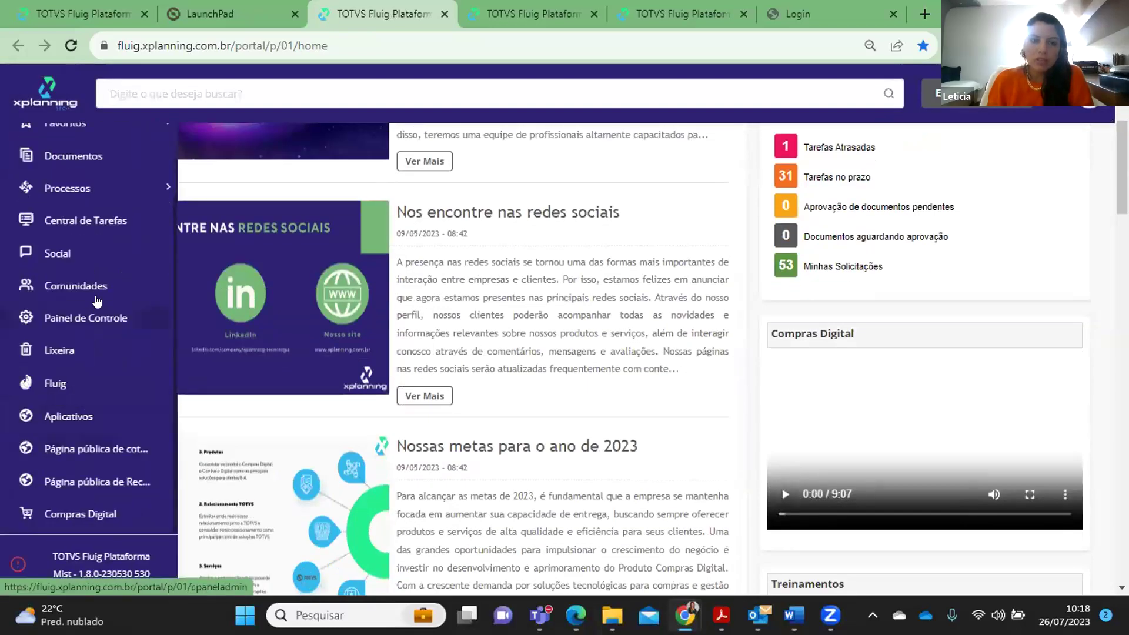
{"action": "left_click", "coordinate": [87, 504]}
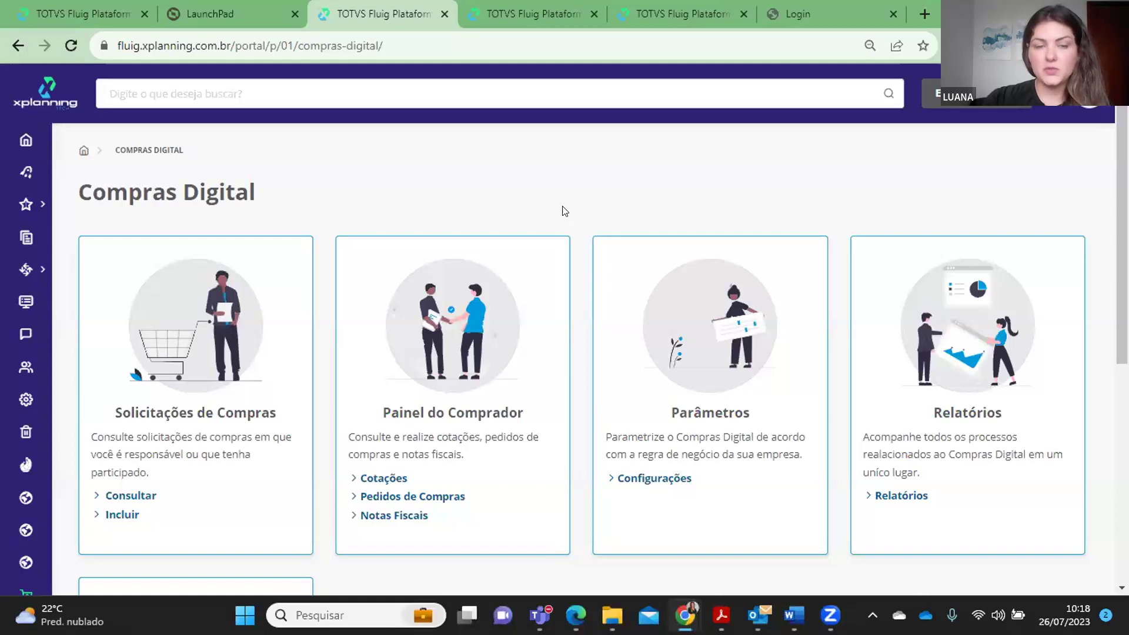
{"action": "left_click", "coordinate": [422, 496]}
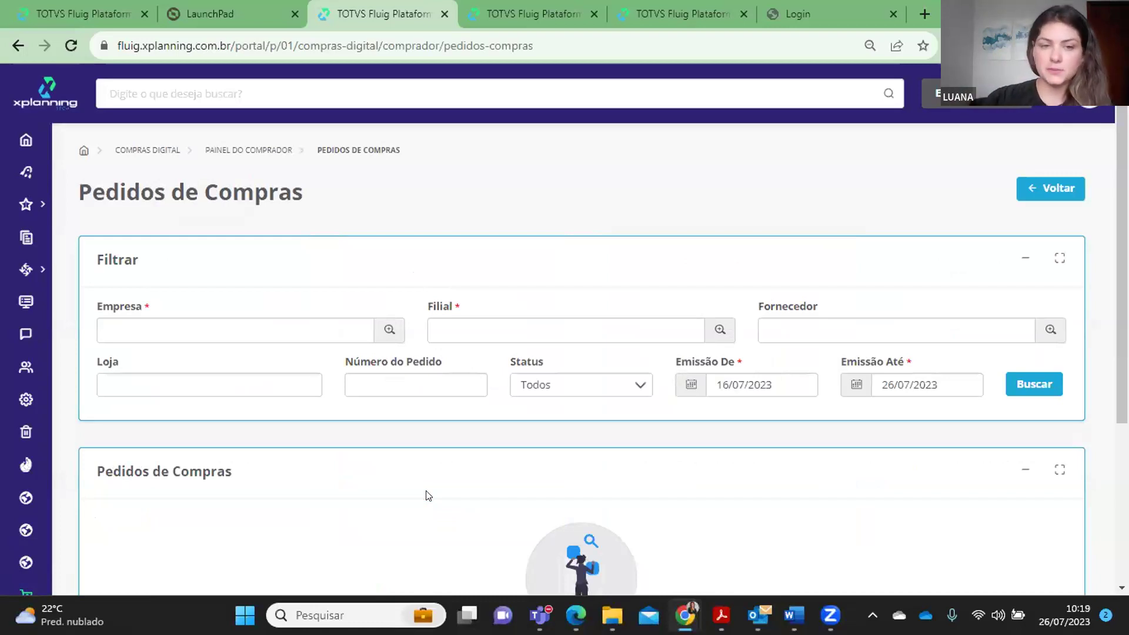
Filter by 01 - EMPRESA A and 001 - FILIAL A, search, and open request 500
{"action": "left_click", "coordinate": [389, 329]}
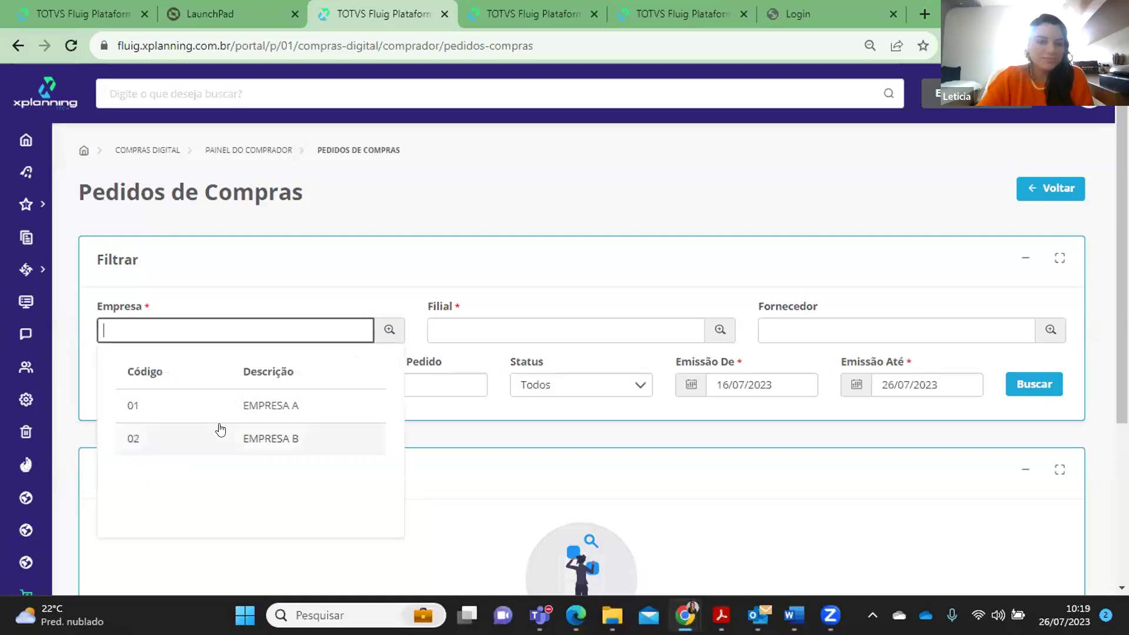
{"action": "left_click", "coordinate": [238, 406]}
{"action": "left_click", "coordinate": [700, 329]}
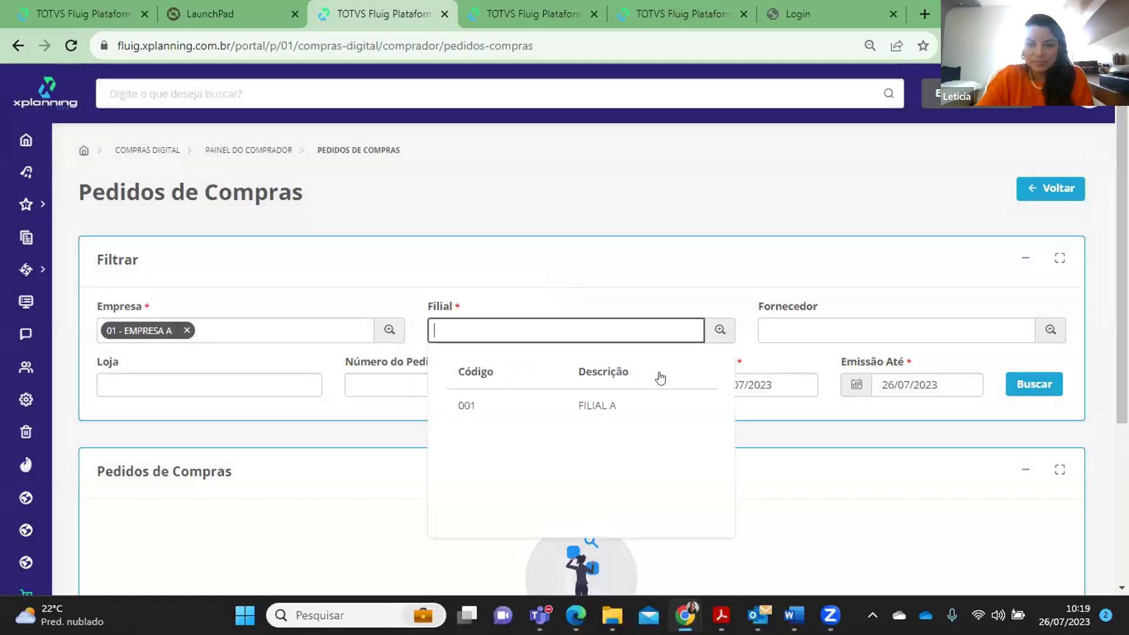
{"action": "left_click", "coordinate": [670, 404]}
{"action": "left_click", "coordinate": [1010, 390]}
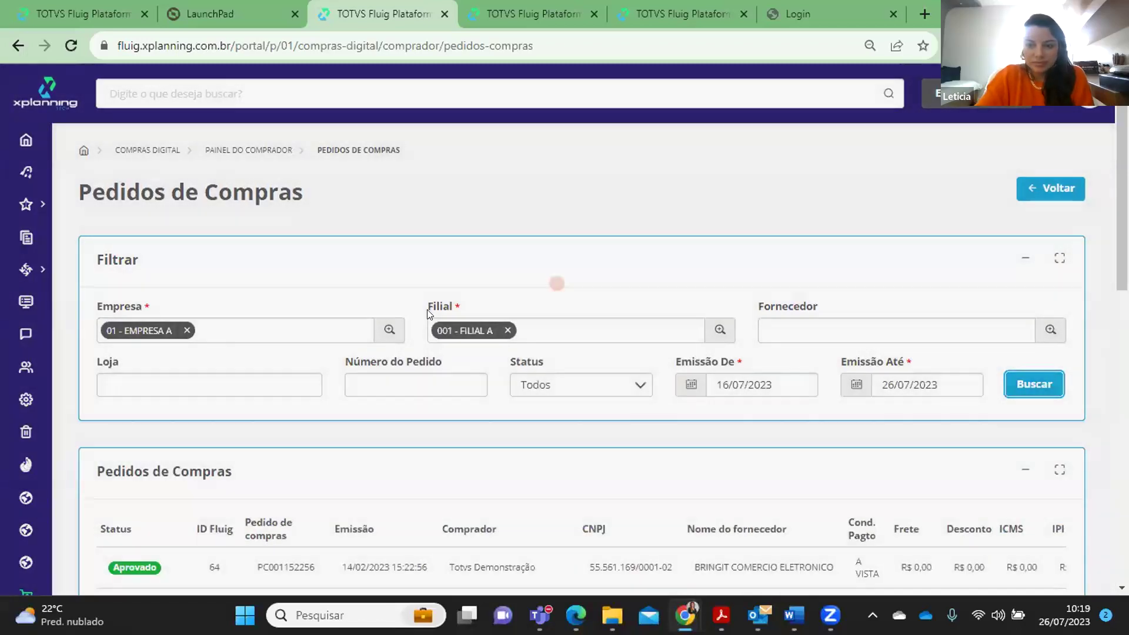
{"action": "scroll", "coordinate": [428, 314], "scroll_direction": "down", "scroll_amount": 4}
{"action": "scroll", "coordinate": [365, 297], "scroll_direction": "up", "scroll_amount": 1}
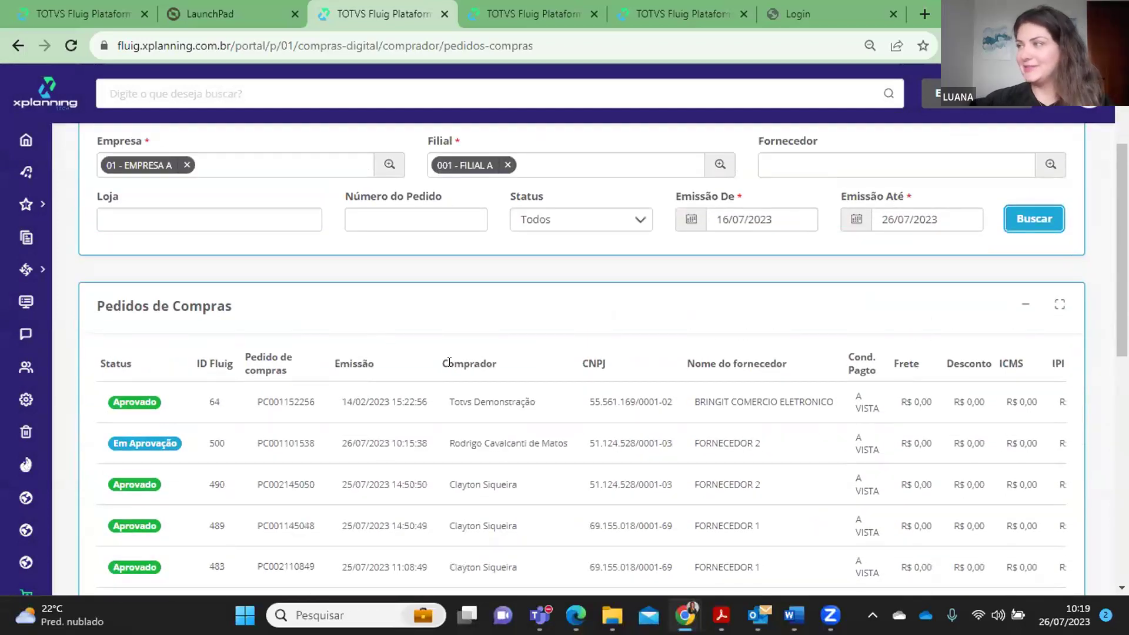
{"action": "left_click", "coordinate": [215, 445]}
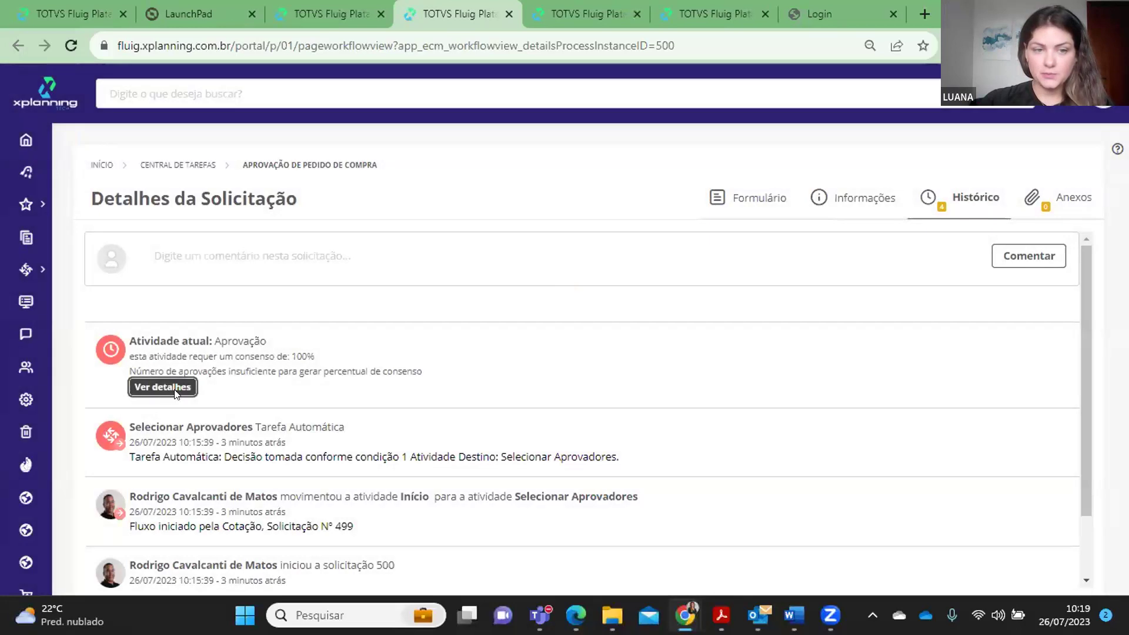
Take the decision on request 500 and review order PC001101538 against its Mapa de Cotação
{"action": "left_click", "coordinate": [162, 387]}
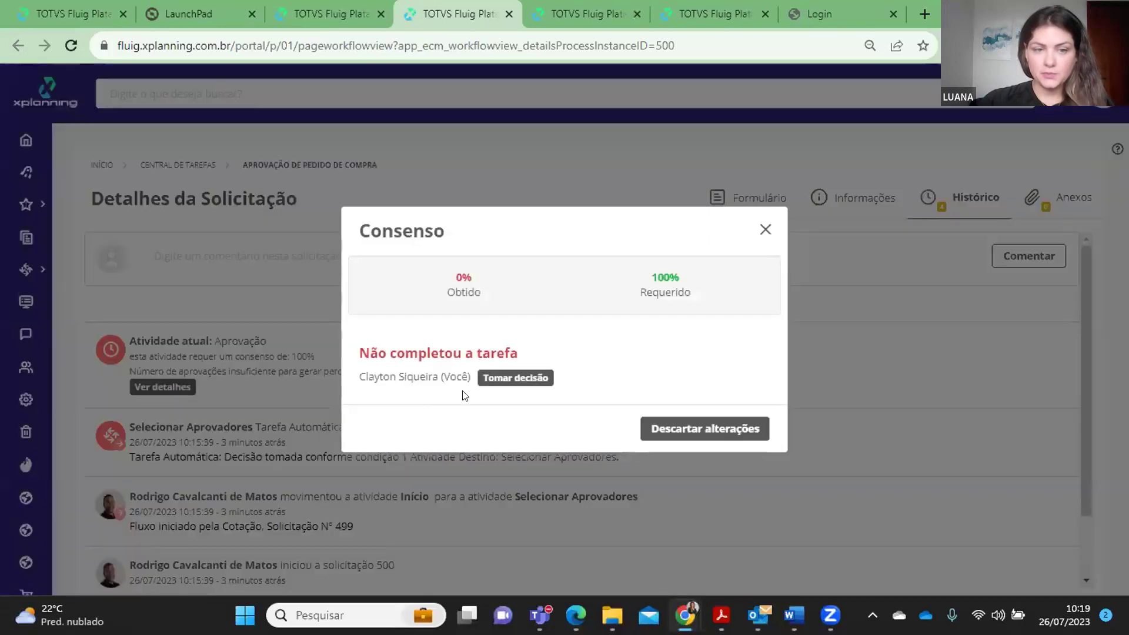
{"action": "left_click", "coordinate": [502, 378]}
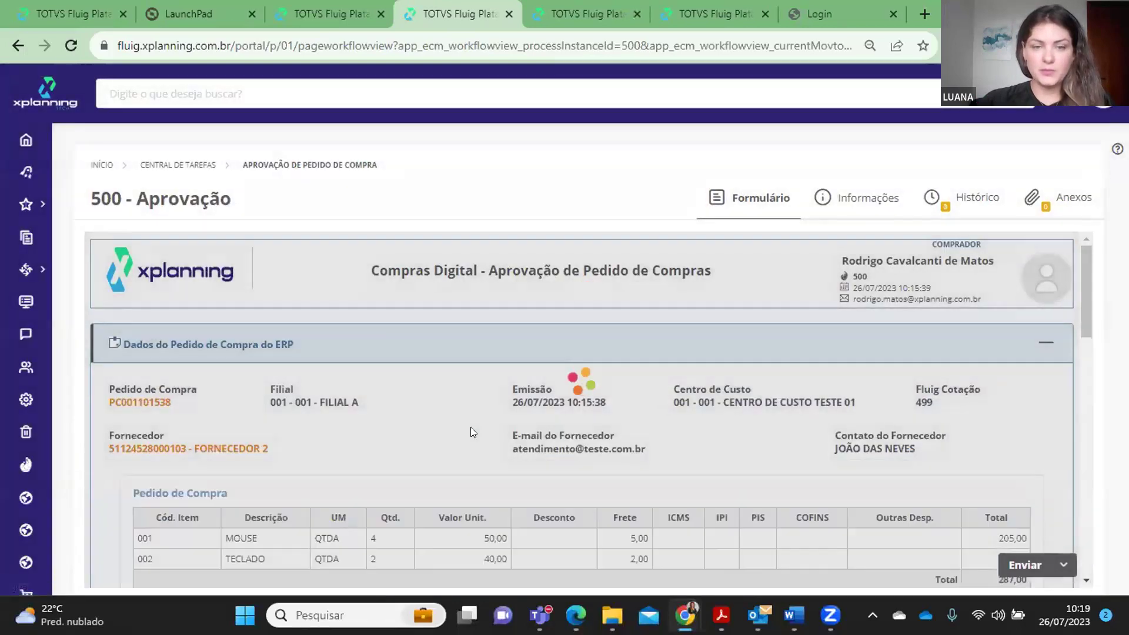
{"action": "scroll", "coordinate": [481, 421], "scroll_direction": "down", "scroll_amount": 12}
{"action": "scroll", "coordinate": [486, 421], "scroll_direction": "up", "scroll_amount": 8}
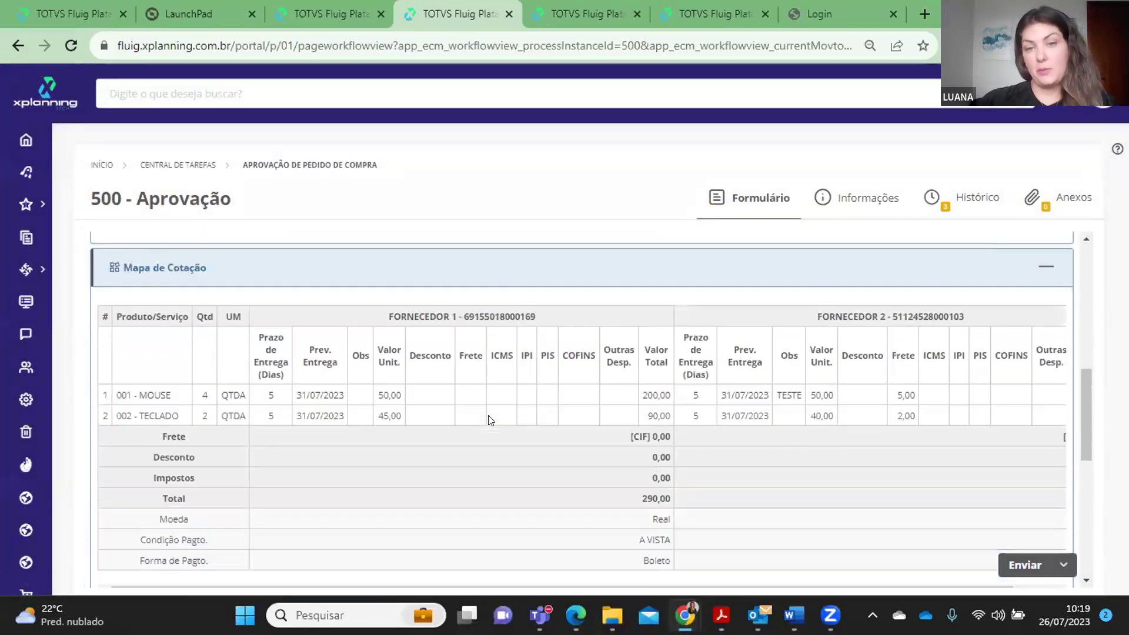
{"action": "scroll", "coordinate": [487, 418], "scroll_direction": "up", "scroll_amount": 3}
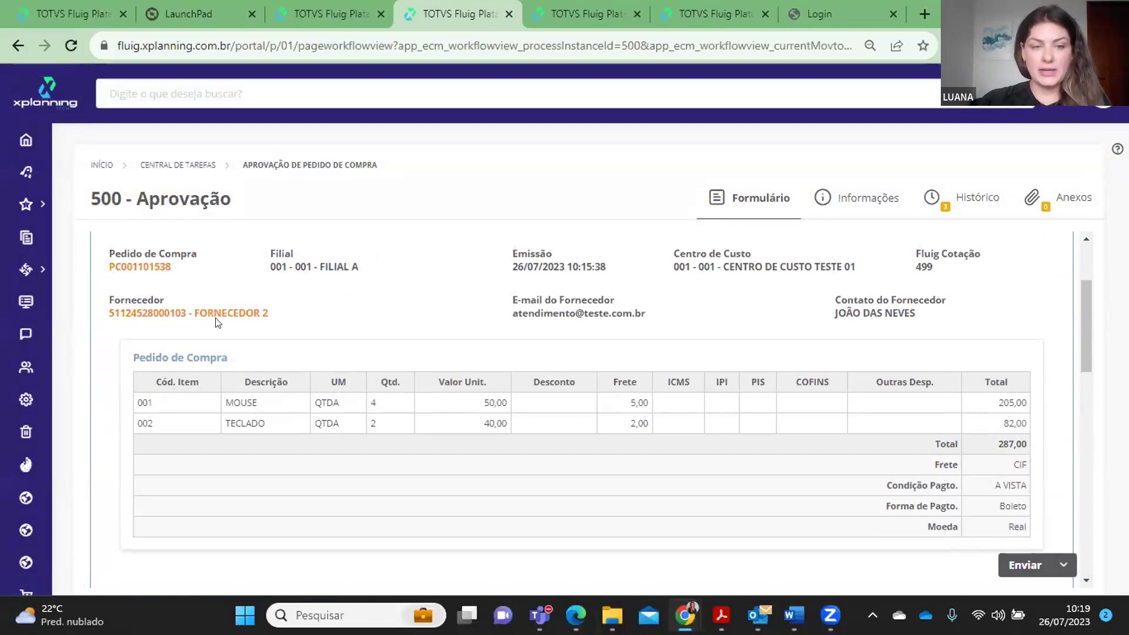
{"action": "scroll", "coordinate": [397, 353], "scroll_direction": "down", "scroll_amount": 4}
{"action": "scroll", "coordinate": [397, 355], "scroll_direction": "down", "scroll_amount": 1}
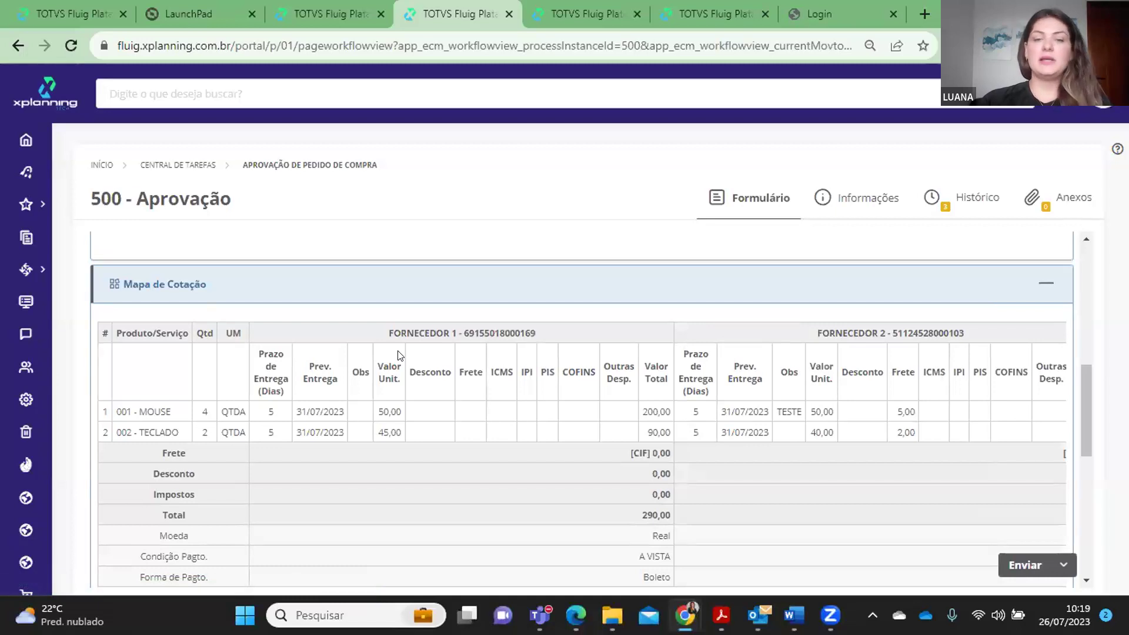
{"action": "scroll", "coordinate": [399, 355], "scroll_direction": "down", "scroll_amount": 2}
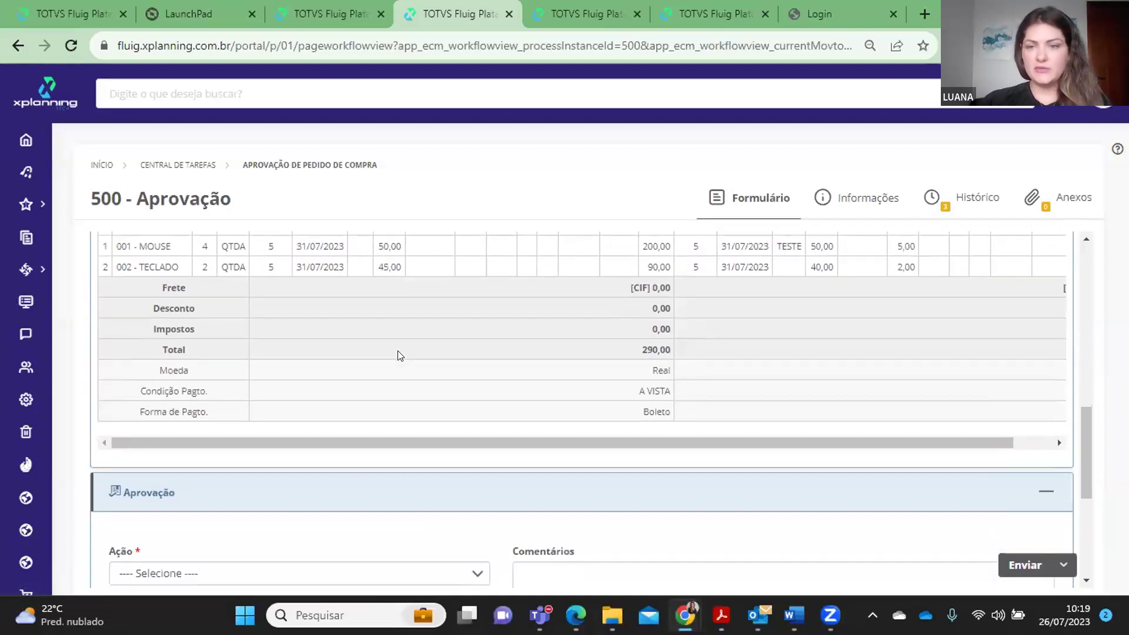
{"action": "scroll", "coordinate": [398, 355], "scroll_direction": "up", "scroll_amount": 1}
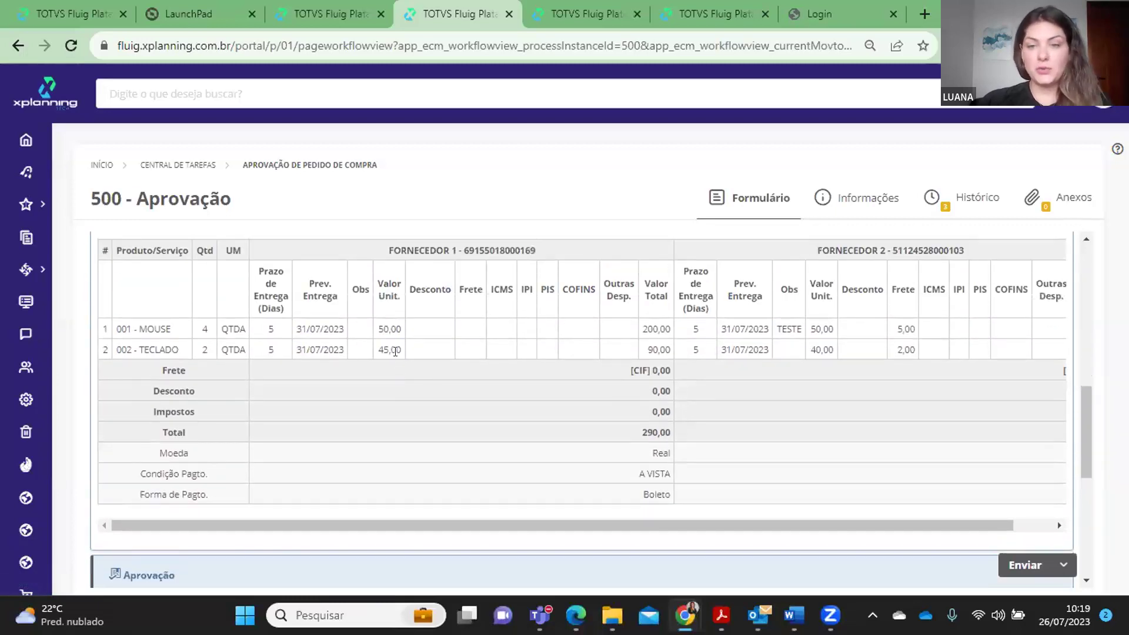
{"action": "scroll", "coordinate": [395, 350], "scroll_direction": "down", "scroll_amount": 2}
{"action": "scroll", "coordinate": [397, 352], "scroll_direction": "up", "scroll_amount": 2}
{"action": "scroll", "coordinate": [397, 355], "scroll_direction": "down", "scroll_amount": 2}
{"action": "scroll", "coordinate": [397, 350], "scroll_direction": "down", "scroll_amount": 2}
{"action": "left_click", "coordinate": [403, 325]}
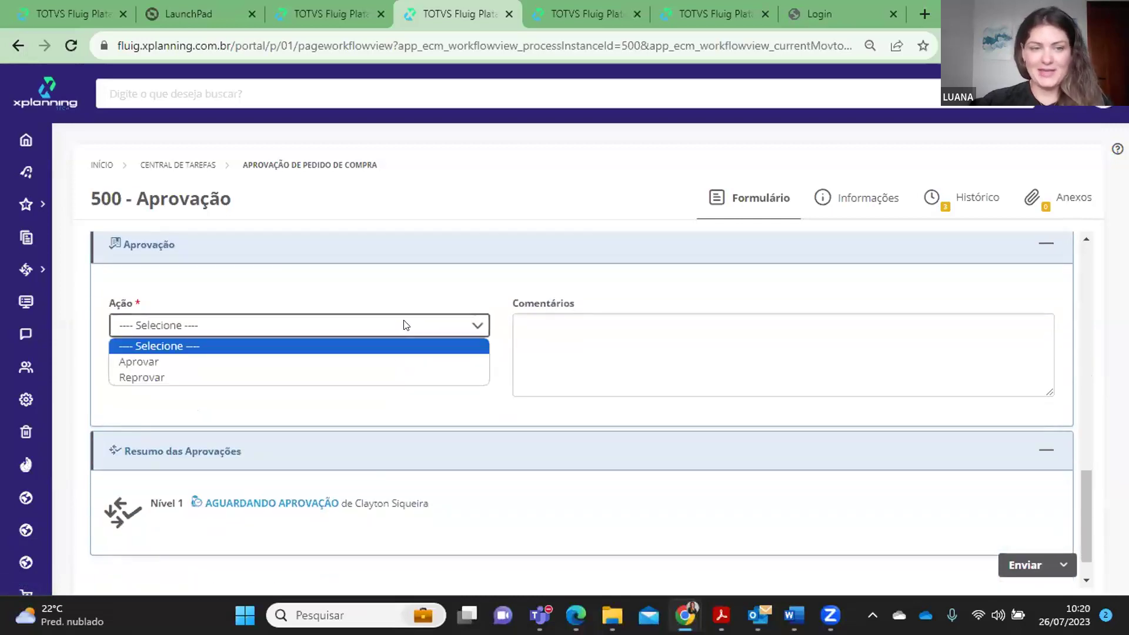
Set Ação to Aprovar, send request 500, and open its details
{"action": "left_click", "coordinate": [417, 361]}
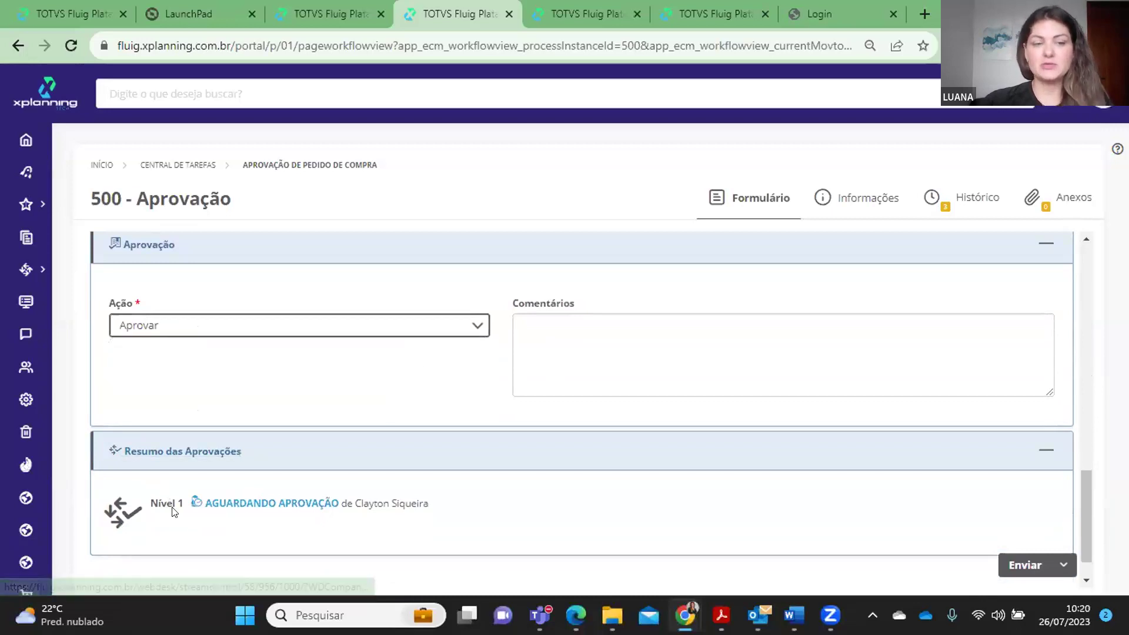
{"action": "left_click_drag", "start_coordinate": [166, 501], "coordinate": [441, 517]}
{"action": "left_click", "coordinate": [453, 514]}
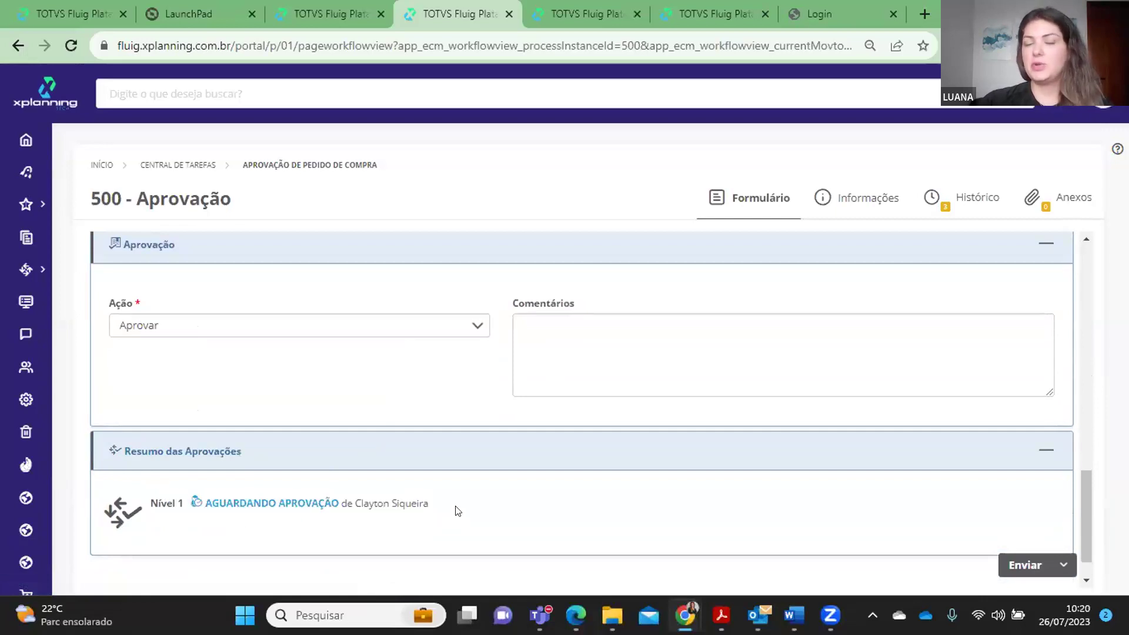
{"action": "left_click", "coordinate": [1015, 573]}
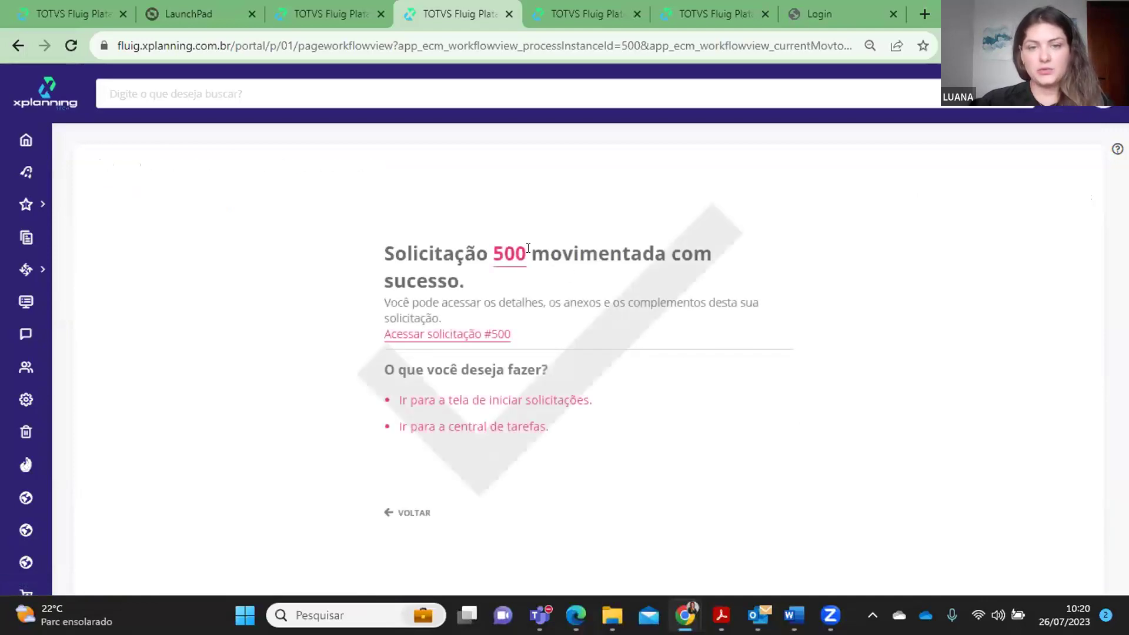
{"action": "left_click", "coordinate": [509, 250]}
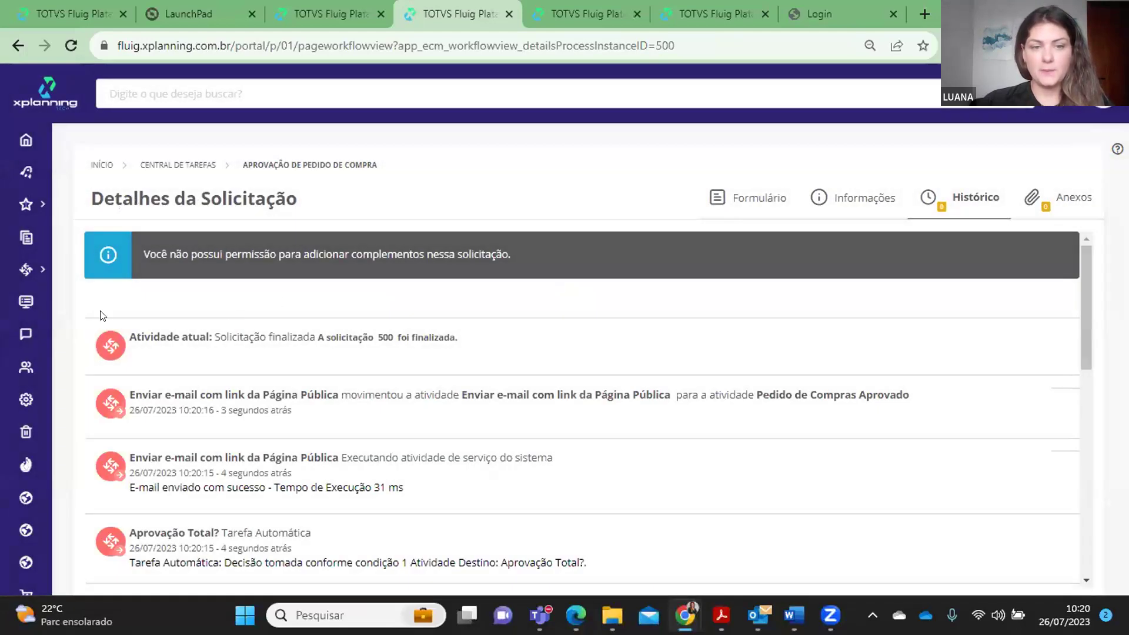
{"action": "left_click", "coordinate": [53, 16]}
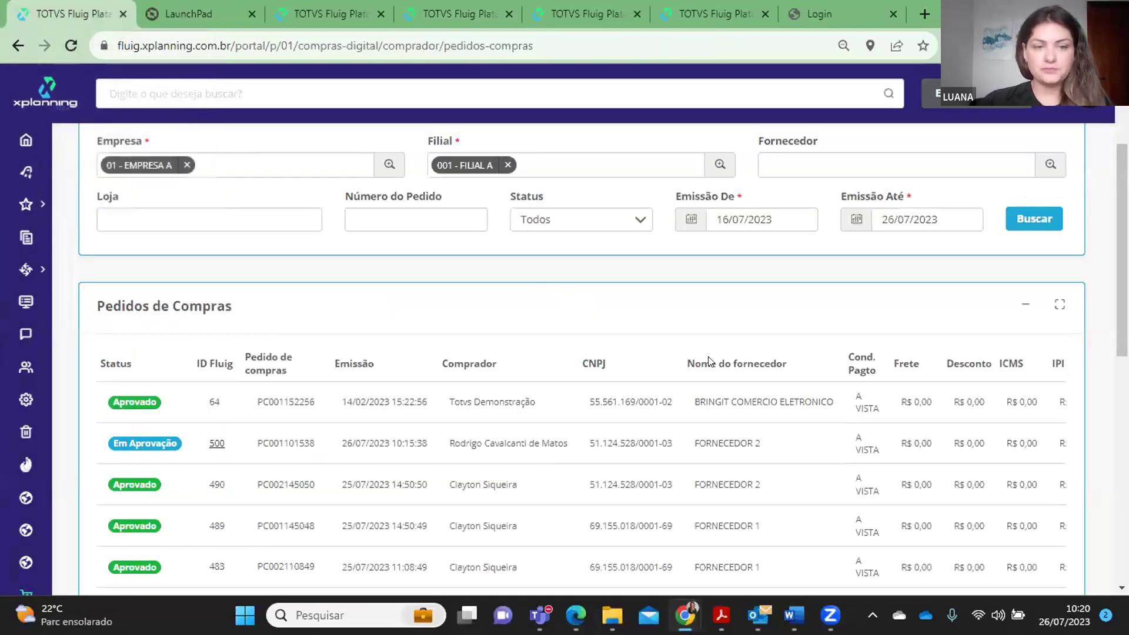
{"action": "left_click", "coordinate": [1030, 231]}
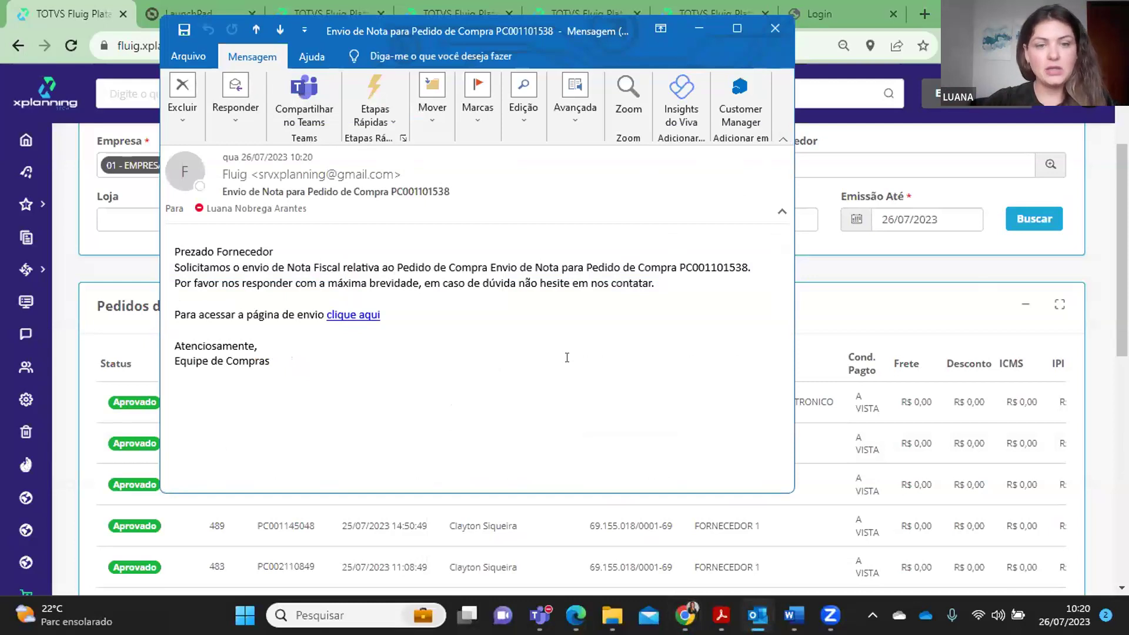
{"action": "right_click", "coordinate": [369, 316]}
{"action": "left_click", "coordinate": [410, 372]}
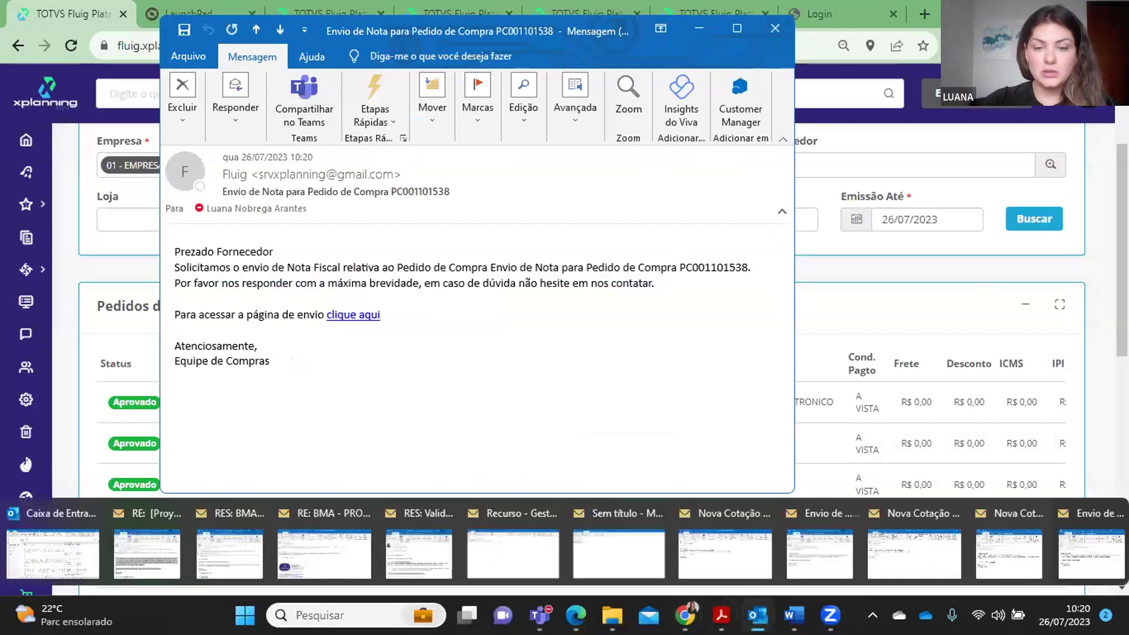
{"action": "mouse_move", "coordinate": [685, 615]}
{"action": "left_click", "coordinate": [912, 537]}
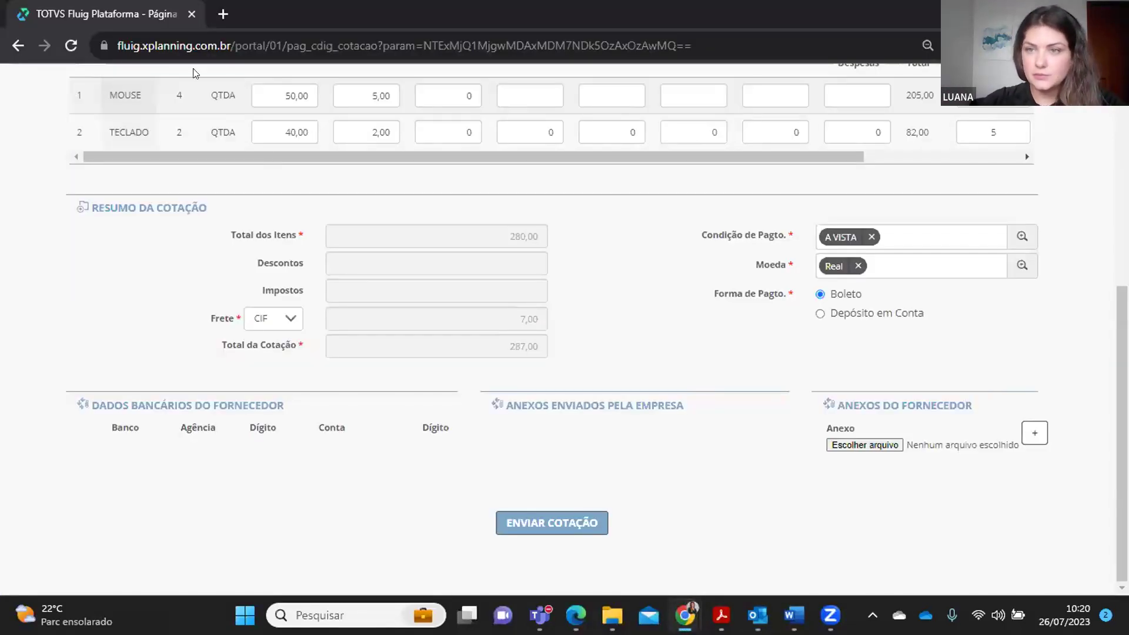
Paste the copied recebimentoNfe/500 address and scroll the invoice page down to Anexos
{"action": "left_click", "coordinate": [1006, 13]}
{"action": "left_click", "coordinate": [61, 10]}
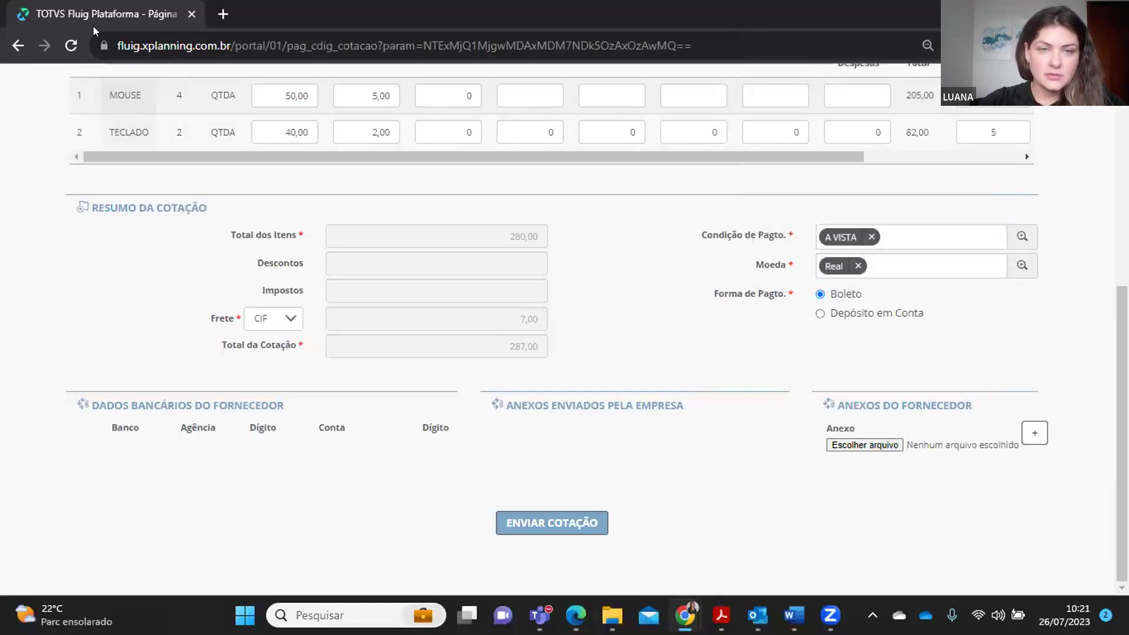
{"action": "key", "text": "ctrl+l"}
{"action": "type", "text": "https://fluig.xplanning.com.br/recebimentoNfe/500"}
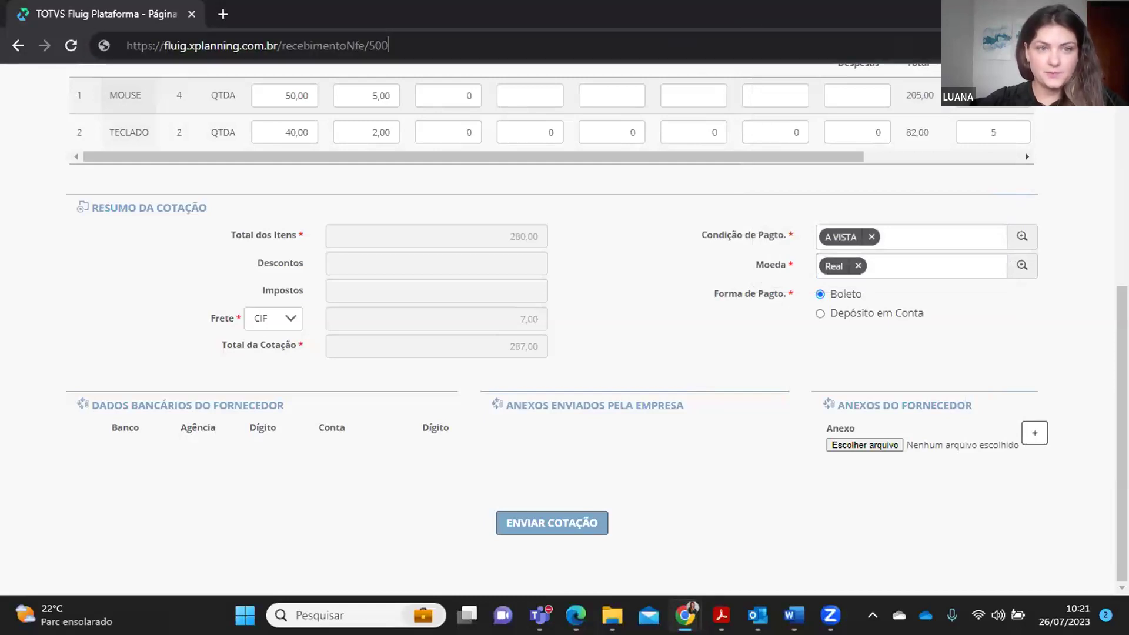
{"action": "key", "text": "Return"}
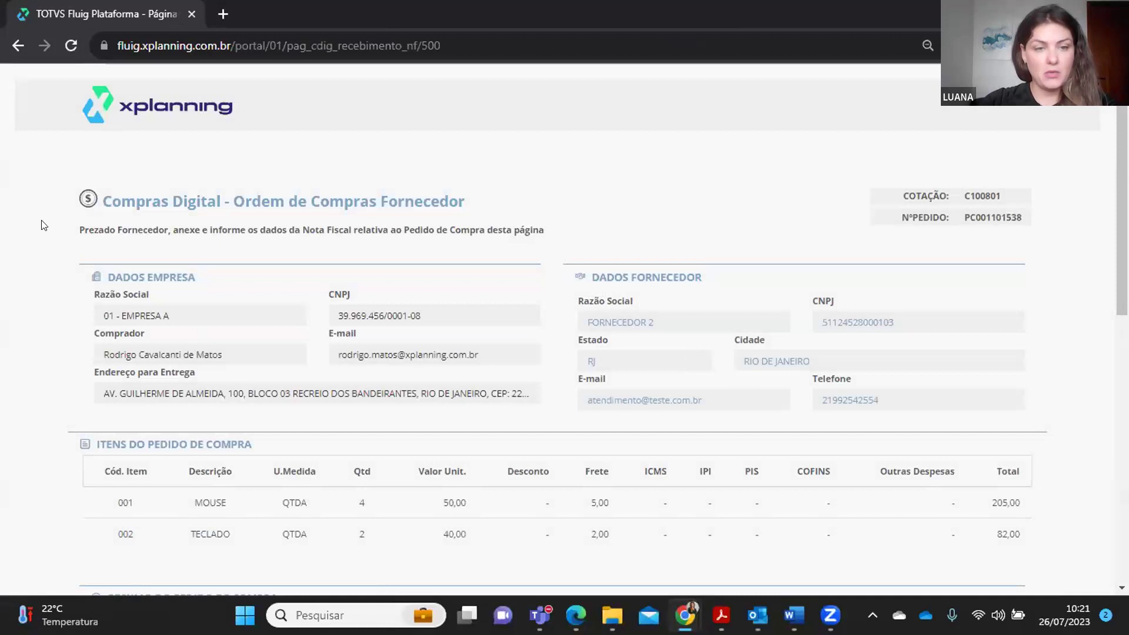
{"action": "scroll", "coordinate": [273, 291], "scroll_direction": "down", "scroll_amount": 1}
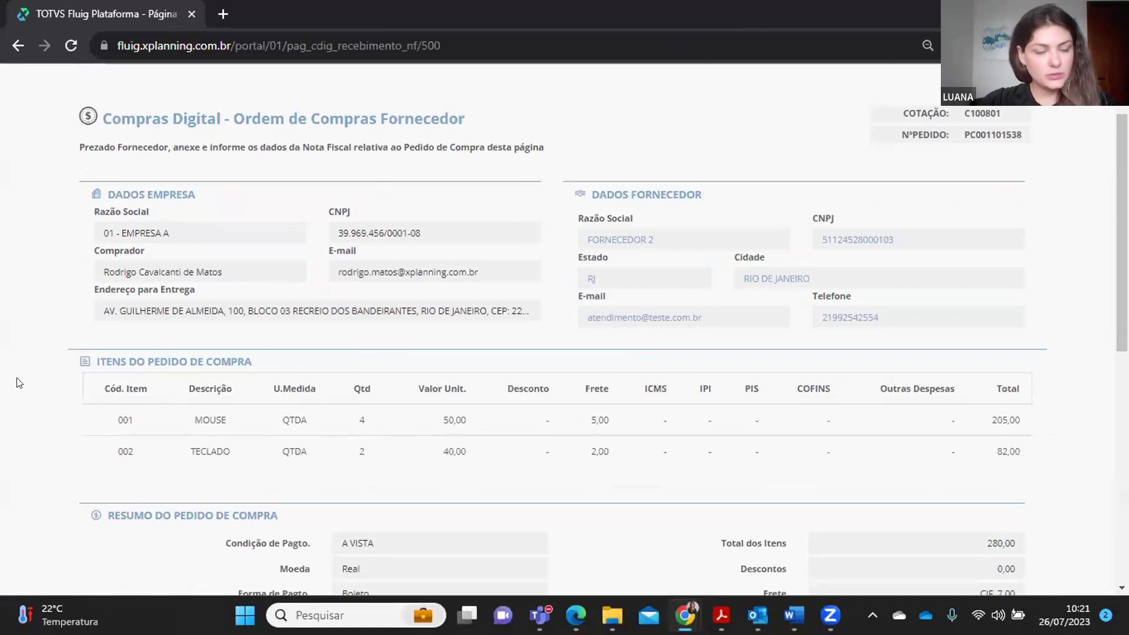
{"action": "scroll", "coordinate": [18, 388], "scroll_direction": "down", "scroll_amount": 1}
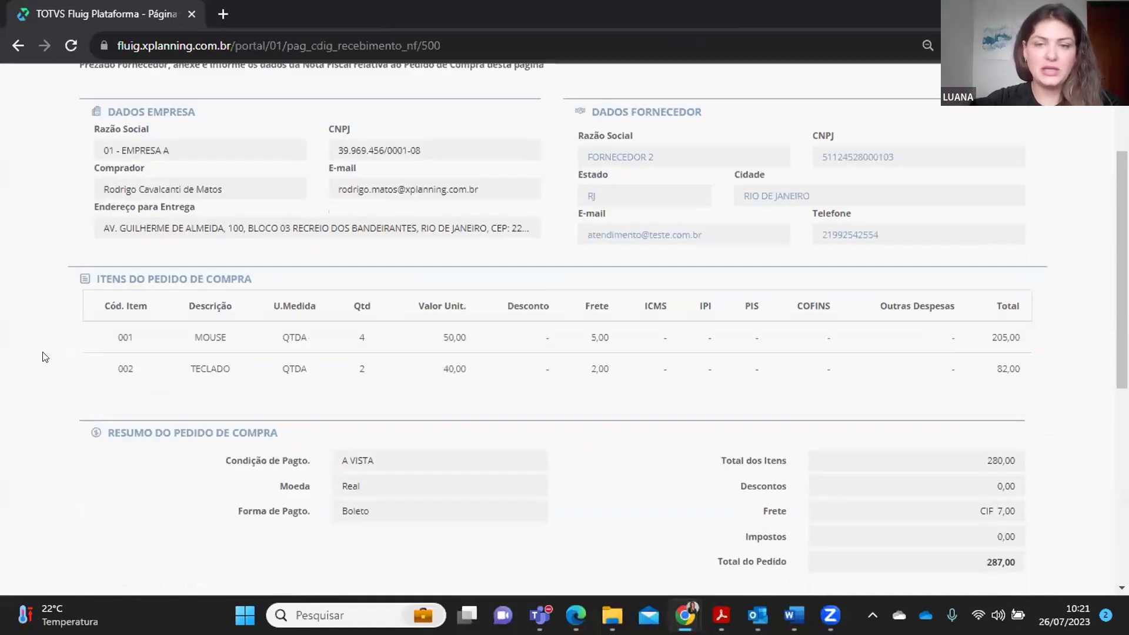
{"action": "scroll", "coordinate": [42, 357], "scroll_direction": "down", "scroll_amount": 3}
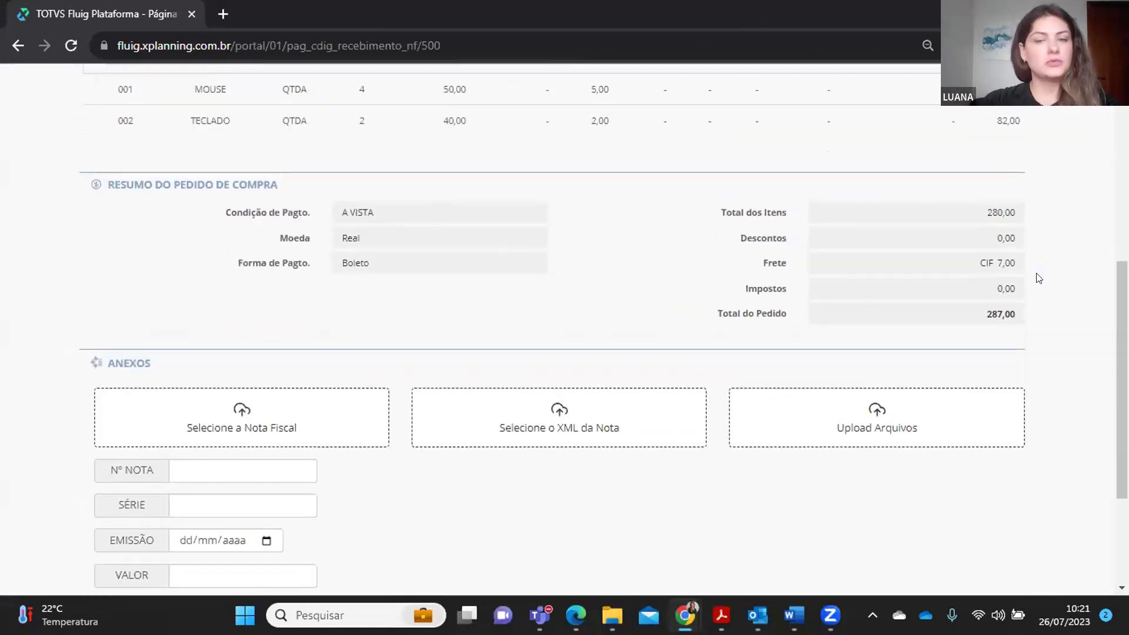
{"action": "scroll", "coordinate": [1037, 277], "scroll_direction": "down", "scroll_amount": 1}
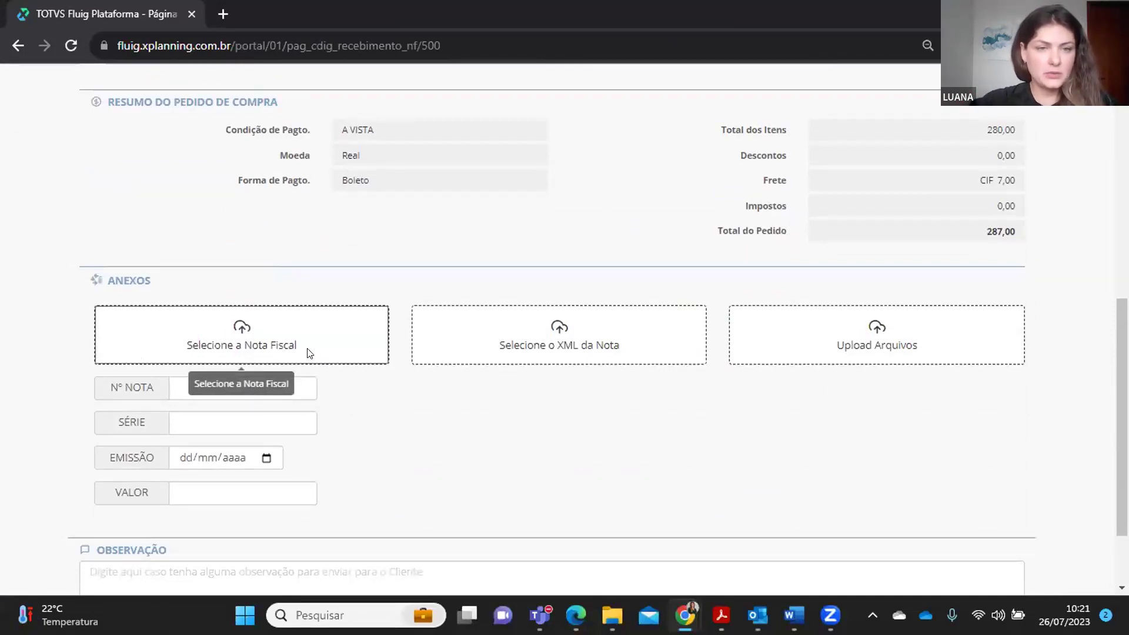
Attach Fatura Claro.pdf from the desktop as the invoice file
{"action": "left_click", "coordinate": [294, 328]}
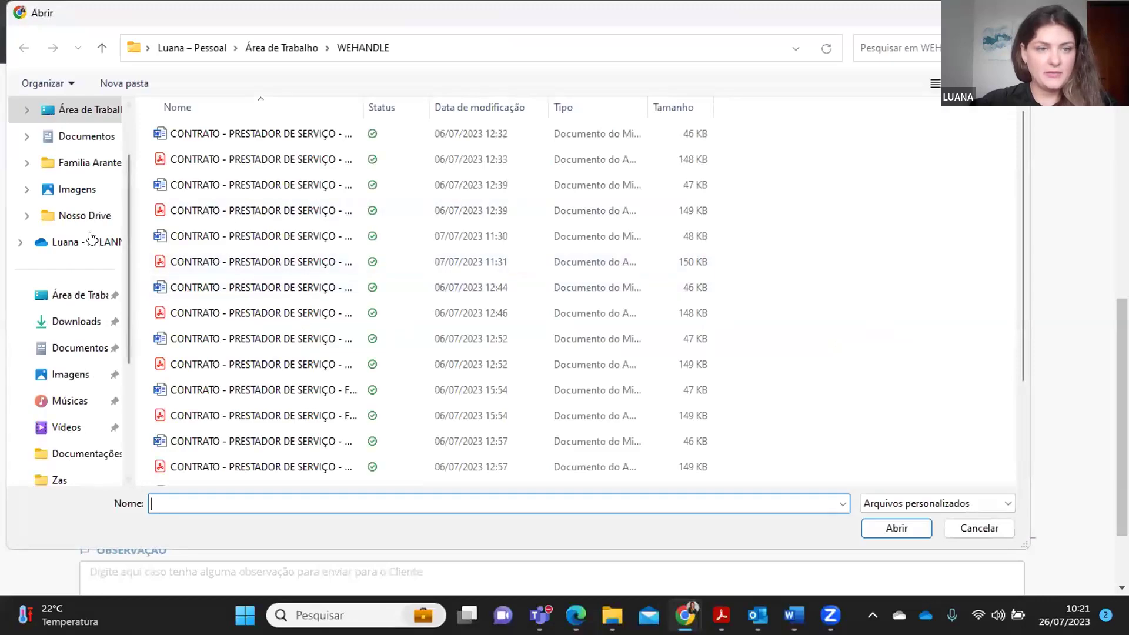
{"action": "left_click", "coordinate": [59, 295]}
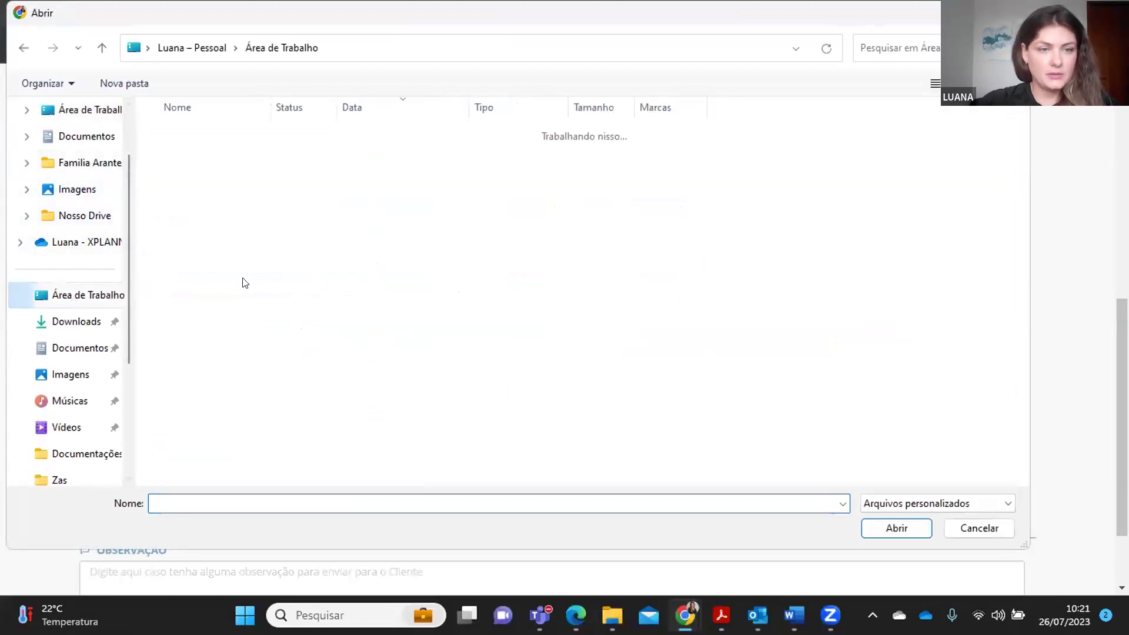
{"action": "left_click", "coordinate": [207, 416]}
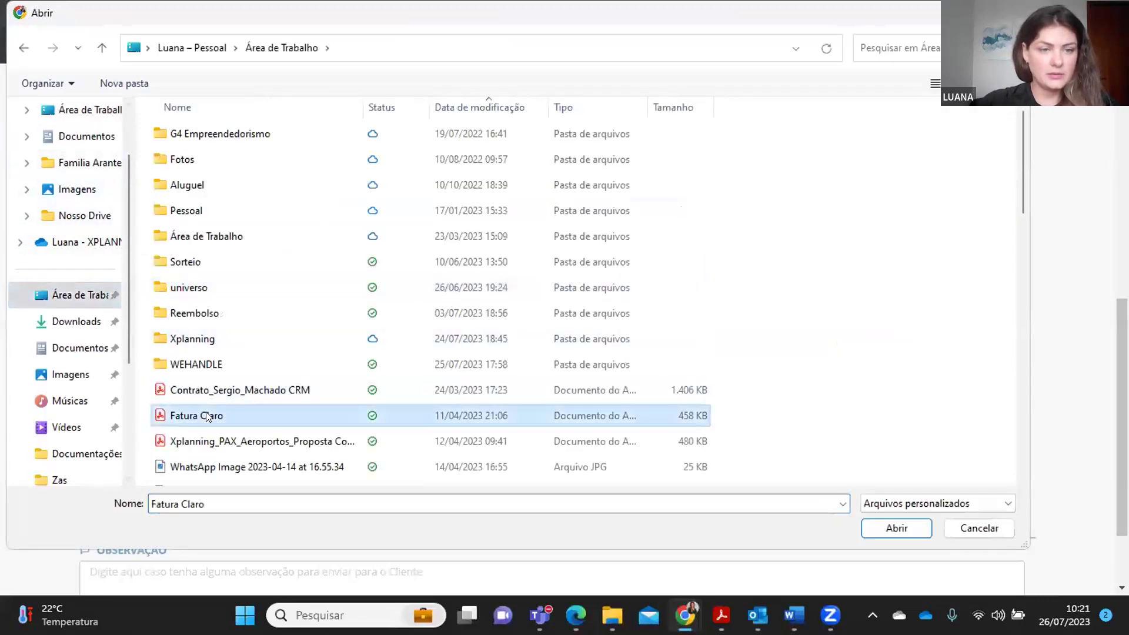
{"action": "double_click", "coordinate": [207, 416]}
Enter invoice number 5, série 1, emission date 26/07/2023 and value 287,00
{"action": "left_click", "coordinate": [247, 388]}
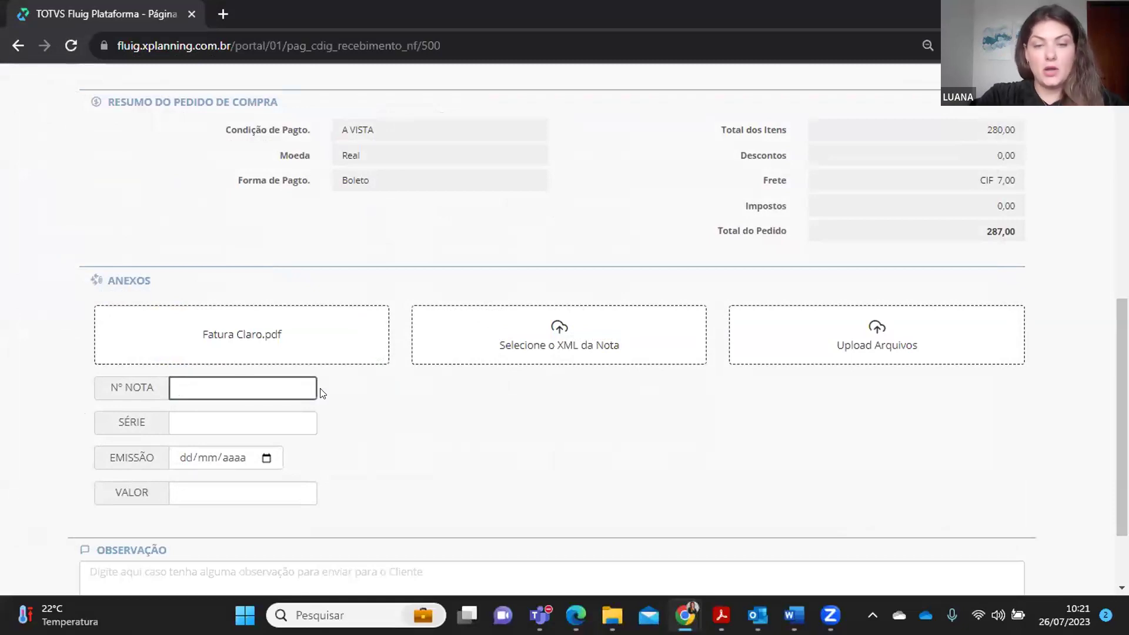
{"action": "type", "text": "5"}
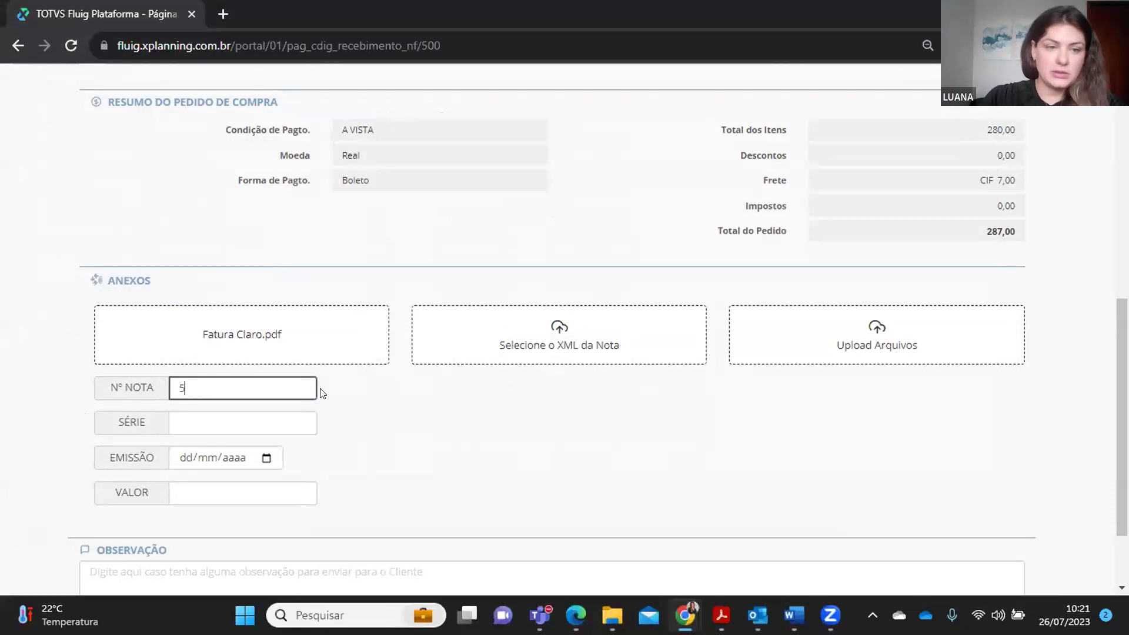
{"action": "left_click", "coordinate": [273, 418]}
{"action": "type", "text": "1"}
{"action": "left_click", "coordinate": [266, 457]}
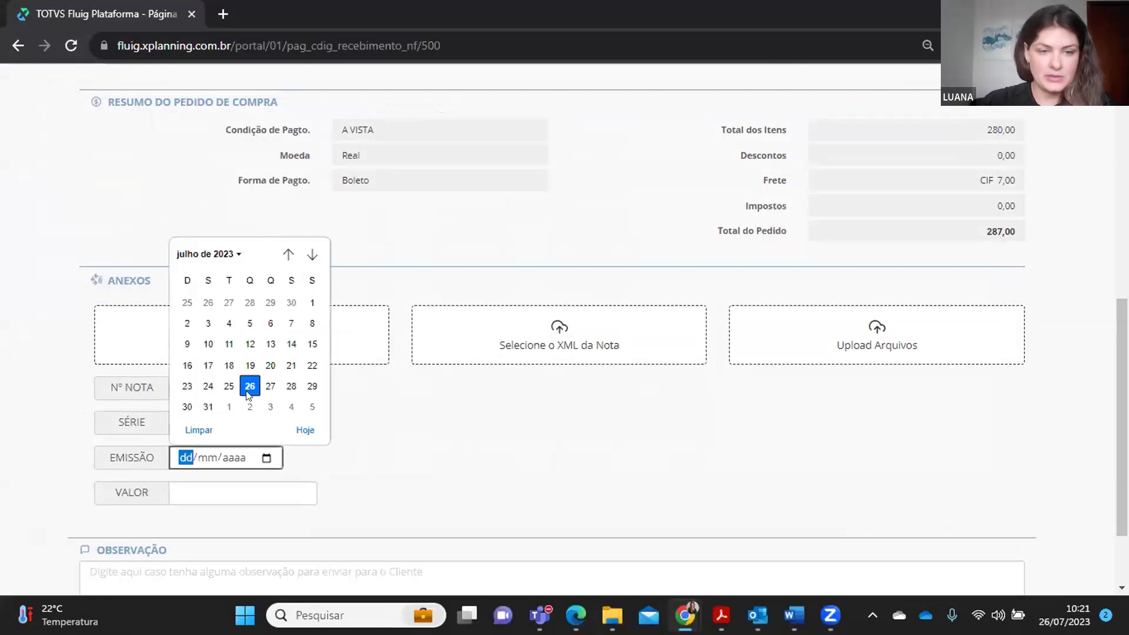
{"action": "left_click", "coordinate": [249, 388]}
{"action": "left_click", "coordinate": [276, 488]}
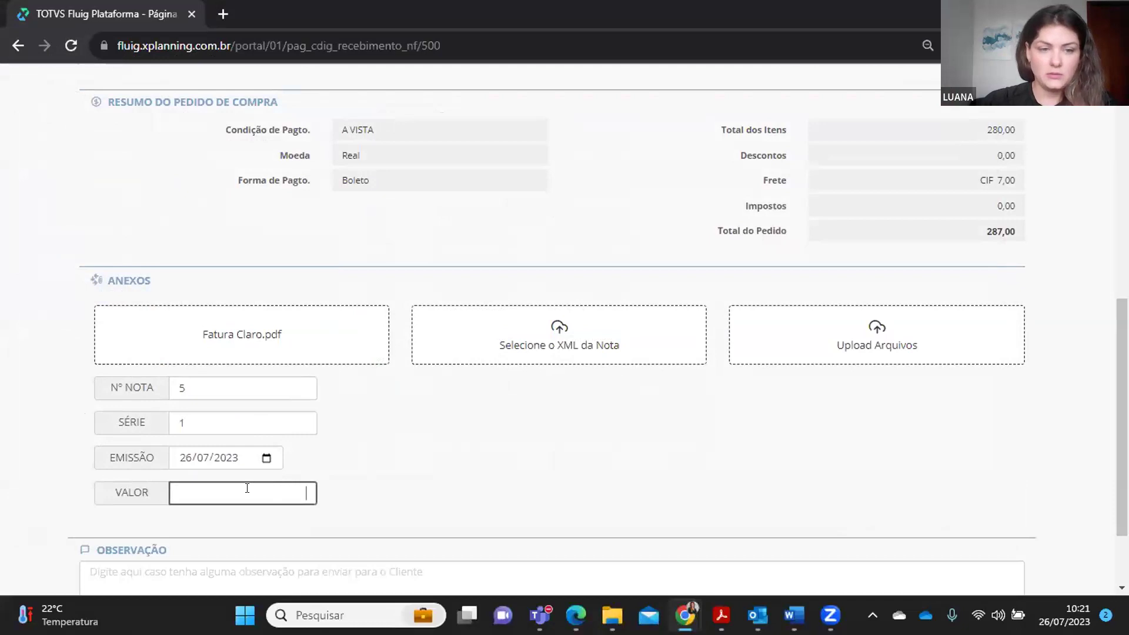
{"action": "type", "text": "287,00"}
{"action": "left_click", "coordinate": [470, 462]}
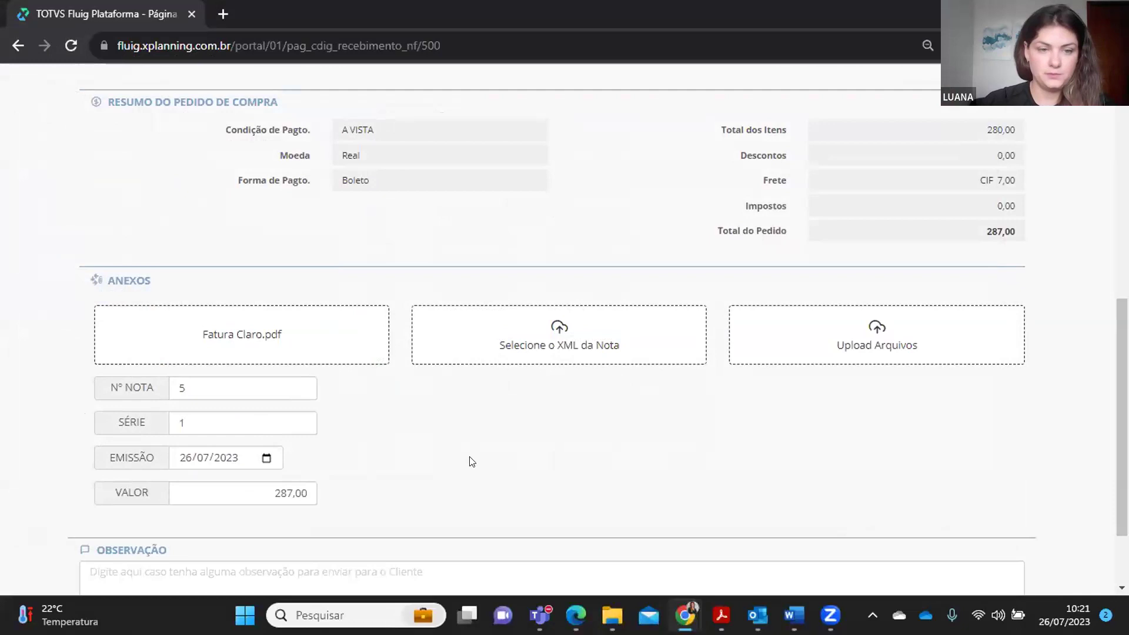
Submit the invoice as request 501 and dismiss the success message
{"action": "scroll", "coordinate": [471, 459], "scroll_direction": "down", "scroll_amount": 2}
{"action": "left_click", "coordinate": [606, 541]}
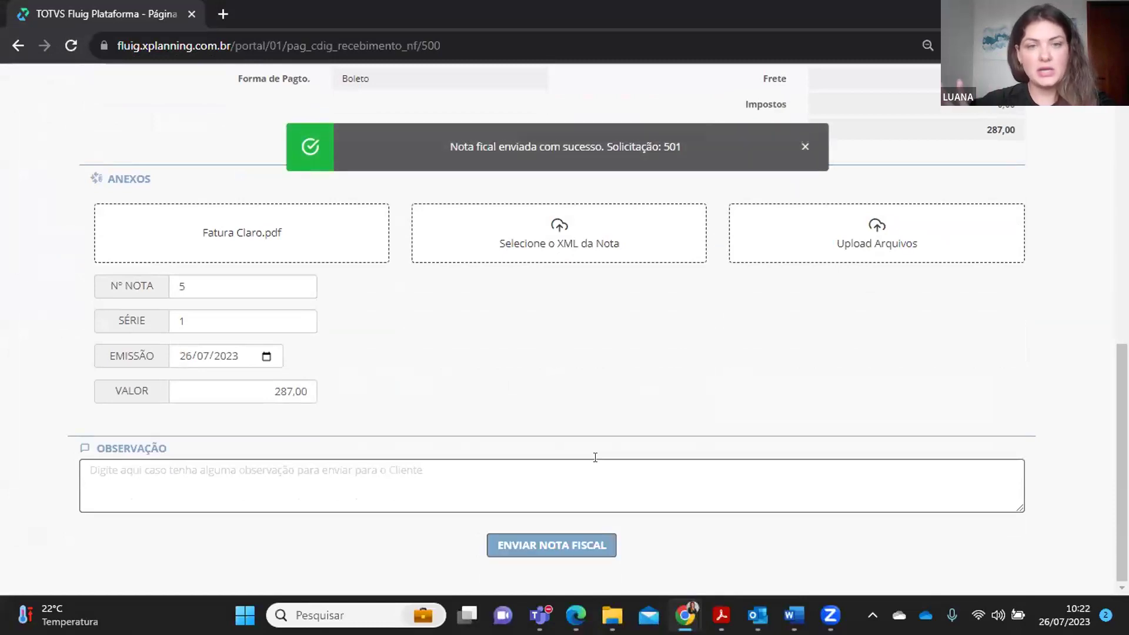
{"action": "left_click", "coordinate": [806, 145]}
{"action": "mouse_move", "coordinate": [685, 615]}
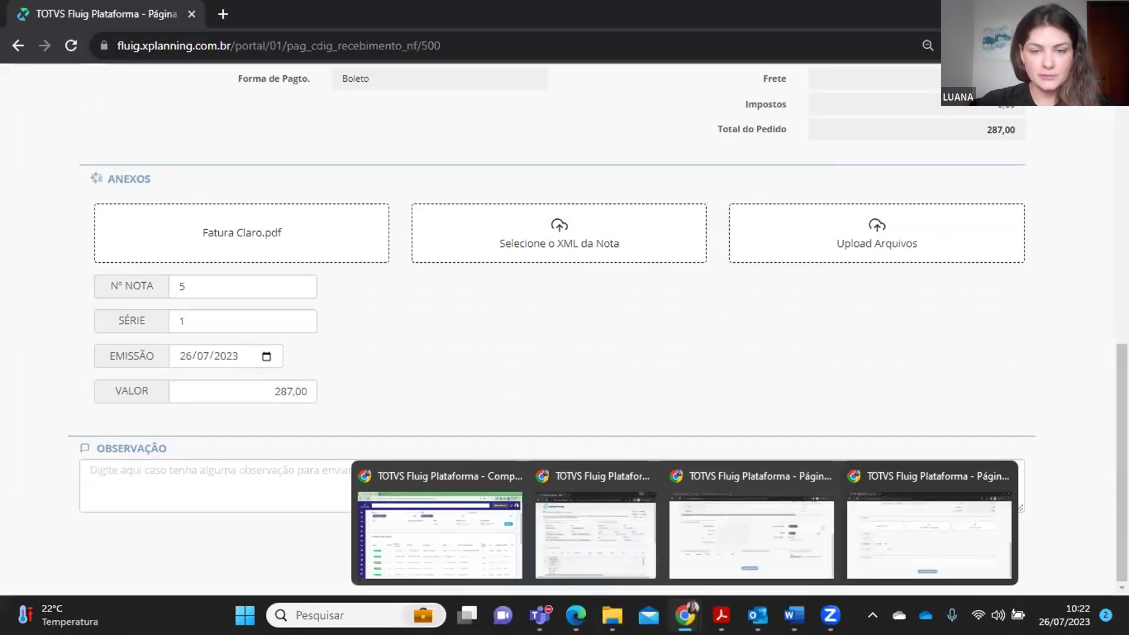
{"action": "left_click", "coordinate": [468, 547]}
Open the Compras Digital invoice consultation page
{"action": "scroll", "coordinate": [177, 244], "scroll_direction": "up", "scroll_amount": 4}
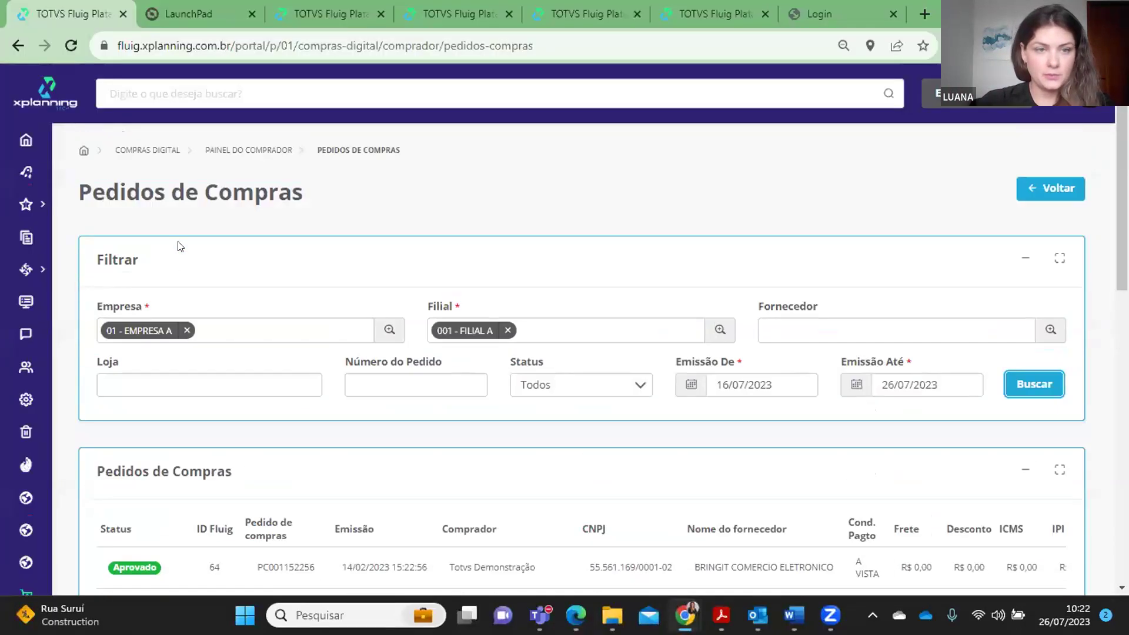
{"action": "left_click", "coordinate": [142, 151]}
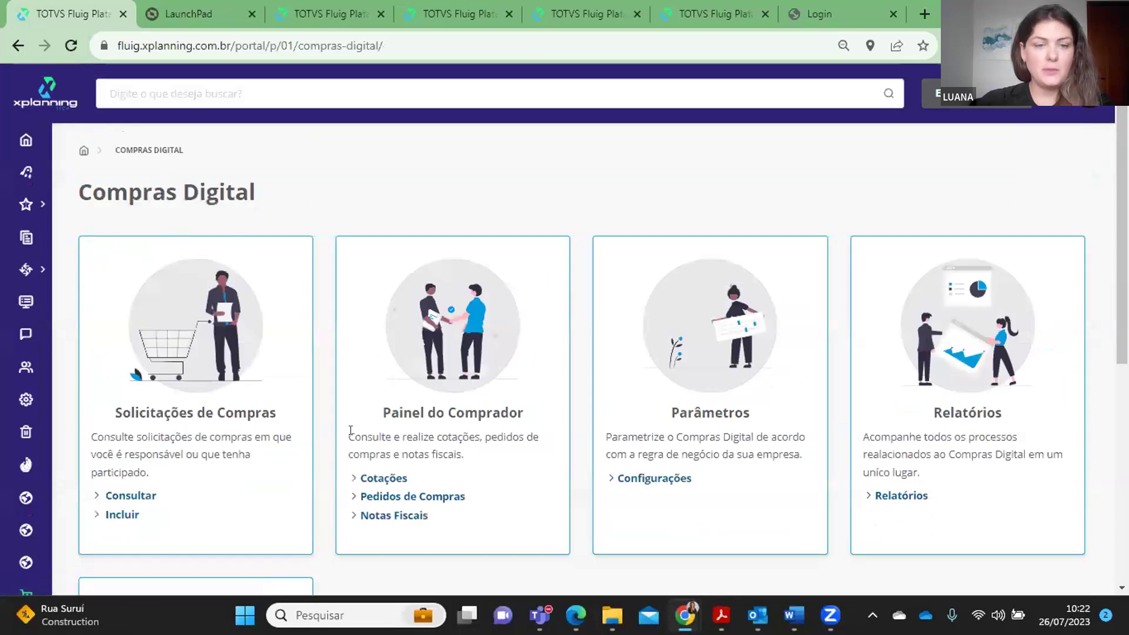
{"action": "left_click", "coordinate": [391, 515]}
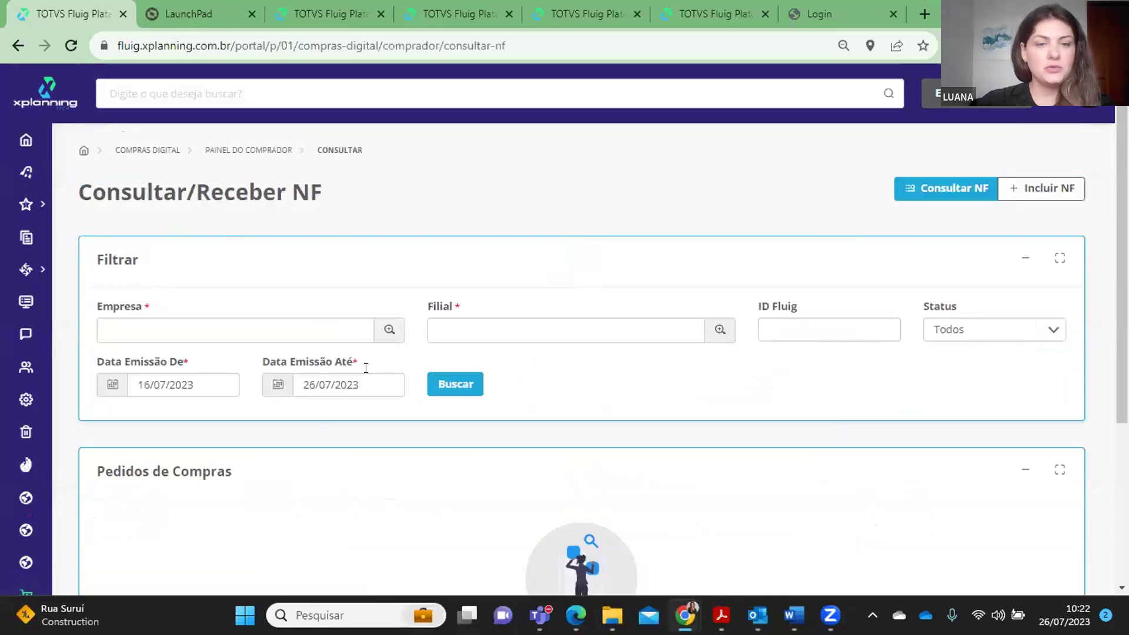
Filter invoices by EMPRESA A and FILIAL A, search, and open request 501
{"action": "left_click", "coordinate": [389, 330]}
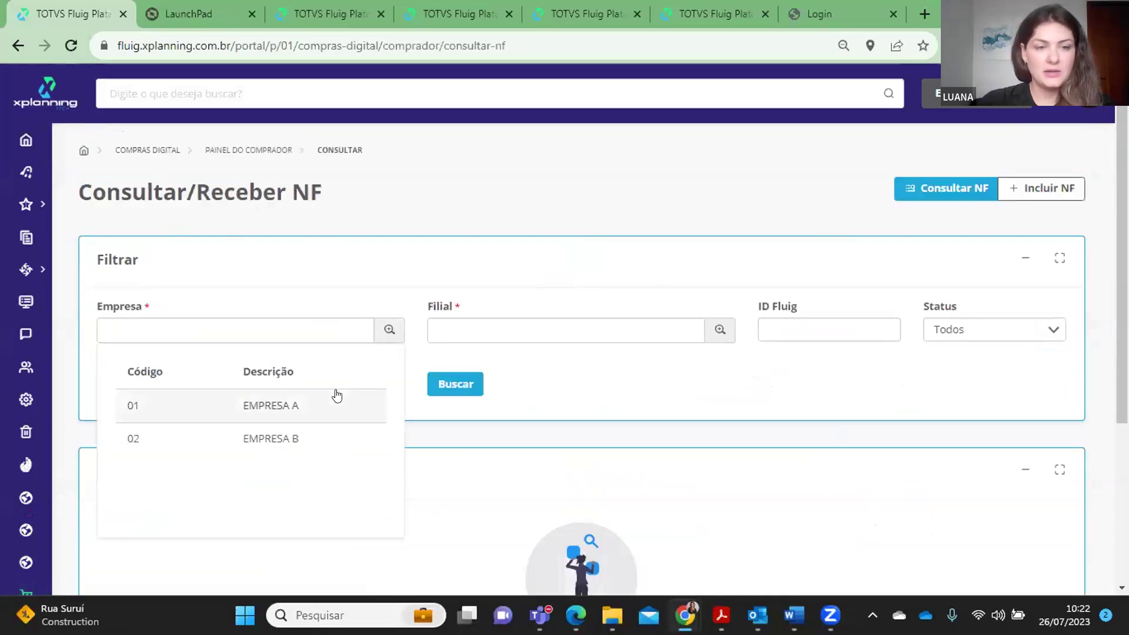
{"action": "left_click", "coordinate": [337, 404]}
{"action": "left_click", "coordinate": [720, 330]}
{"action": "left_click", "coordinate": [650, 400]}
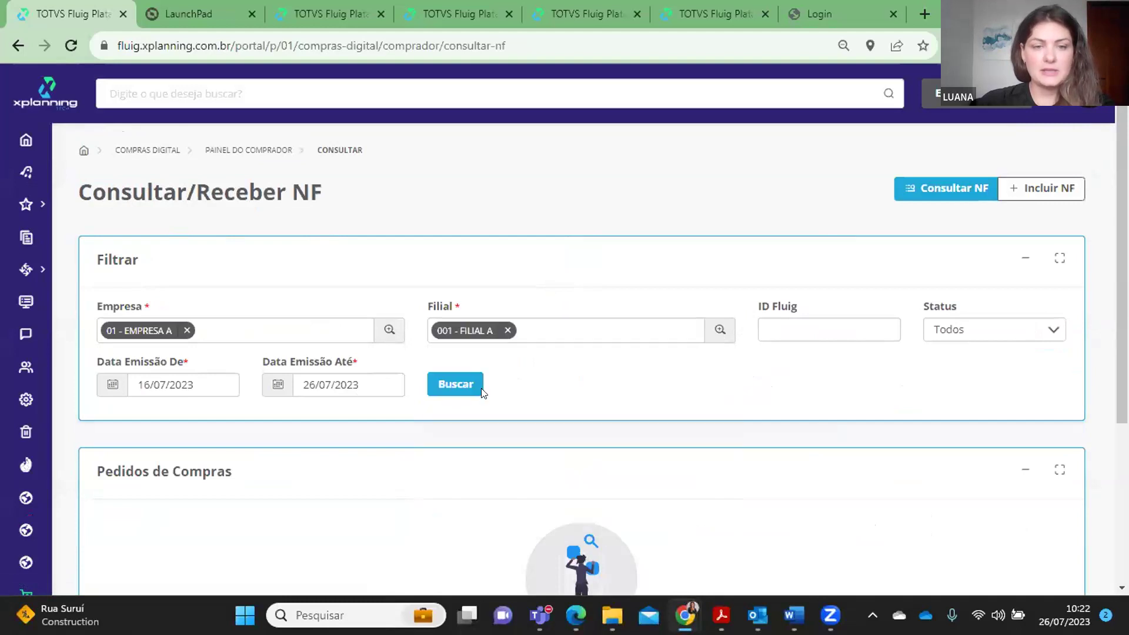
{"action": "left_click", "coordinate": [480, 389]}
{"action": "scroll", "coordinate": [559, 361], "scroll_direction": "down", "scroll_amount": 4}
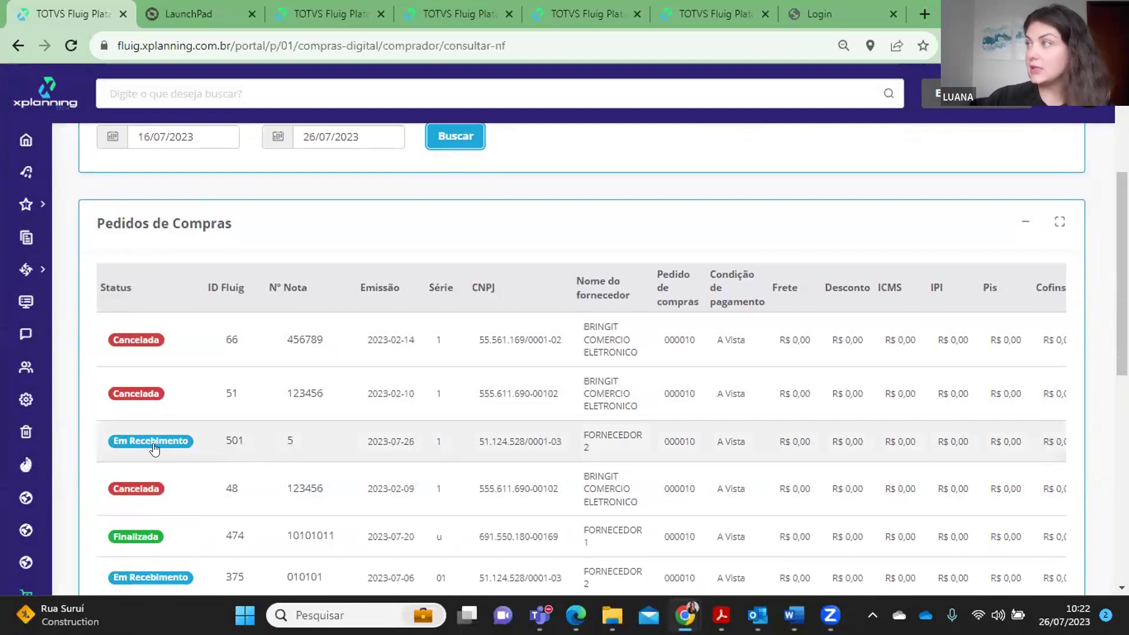
{"action": "left_click", "coordinate": [235, 443]}
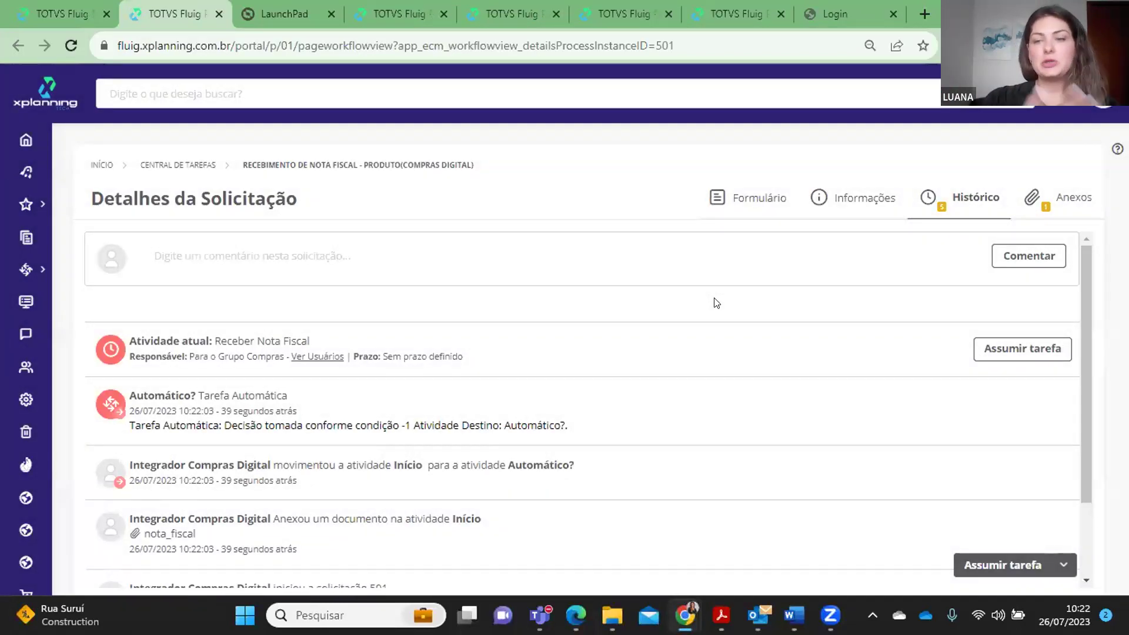
Assume the task, set Local do recebimento to 01 - ALMOXARIFADO CENTRAL, and review the MOUSE and TECLADO items
{"action": "left_click", "coordinate": [1030, 351]}
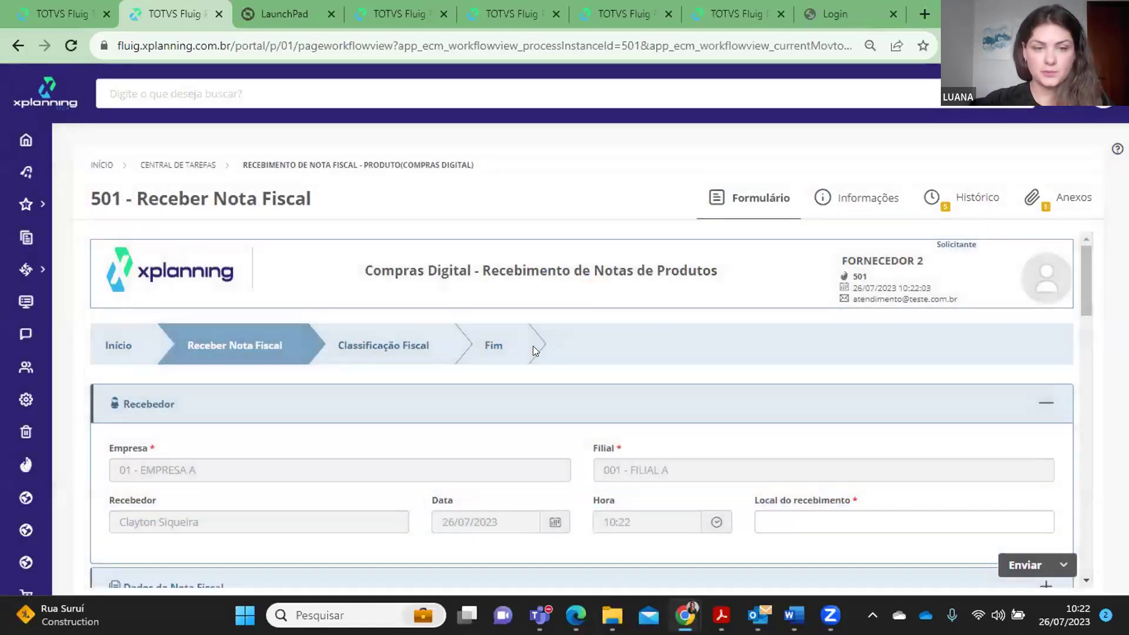
{"action": "scroll", "coordinate": [849, 372], "scroll_direction": "down", "scroll_amount": 1}
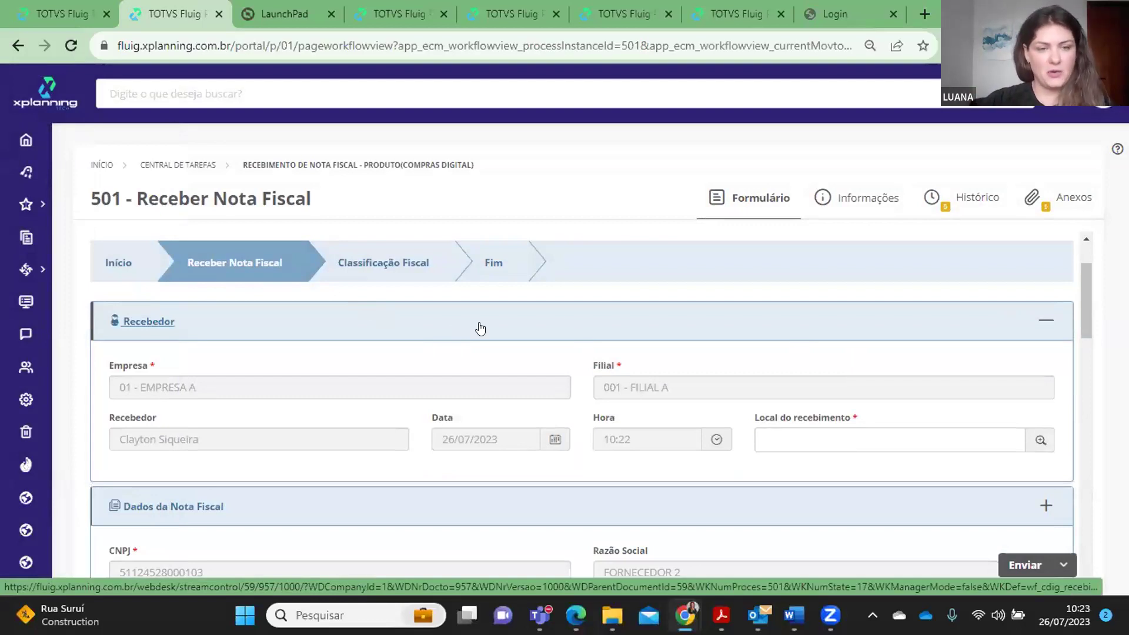
{"action": "scroll", "coordinate": [481, 328], "scroll_direction": "down", "scroll_amount": 1}
{"action": "left_click", "coordinate": [1030, 365]}
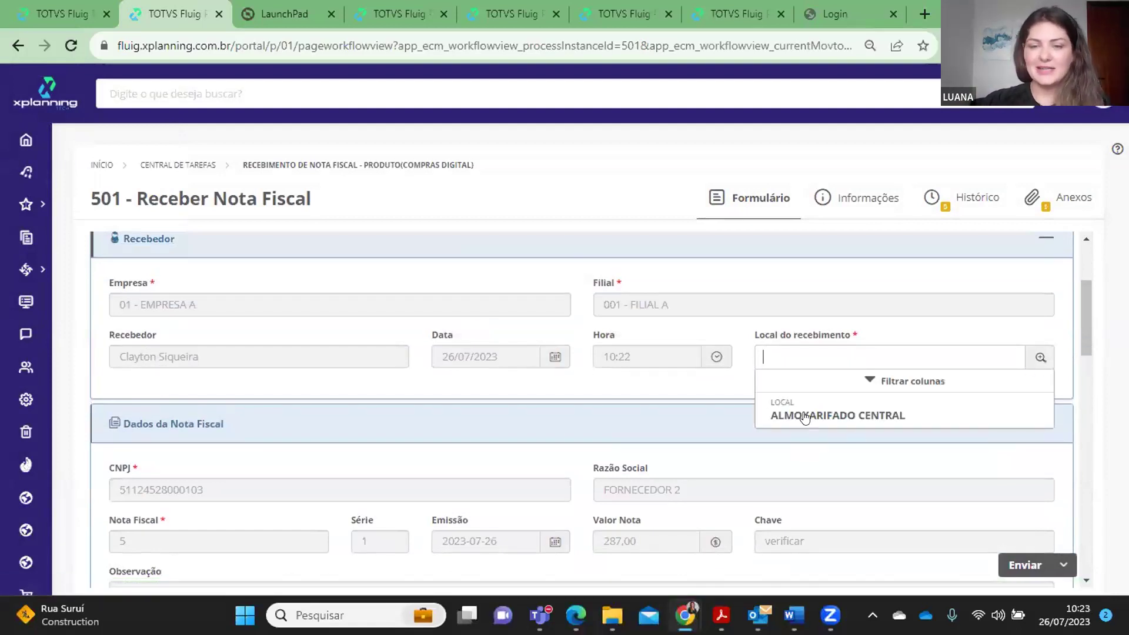
{"action": "left_click", "coordinate": [804, 416]}
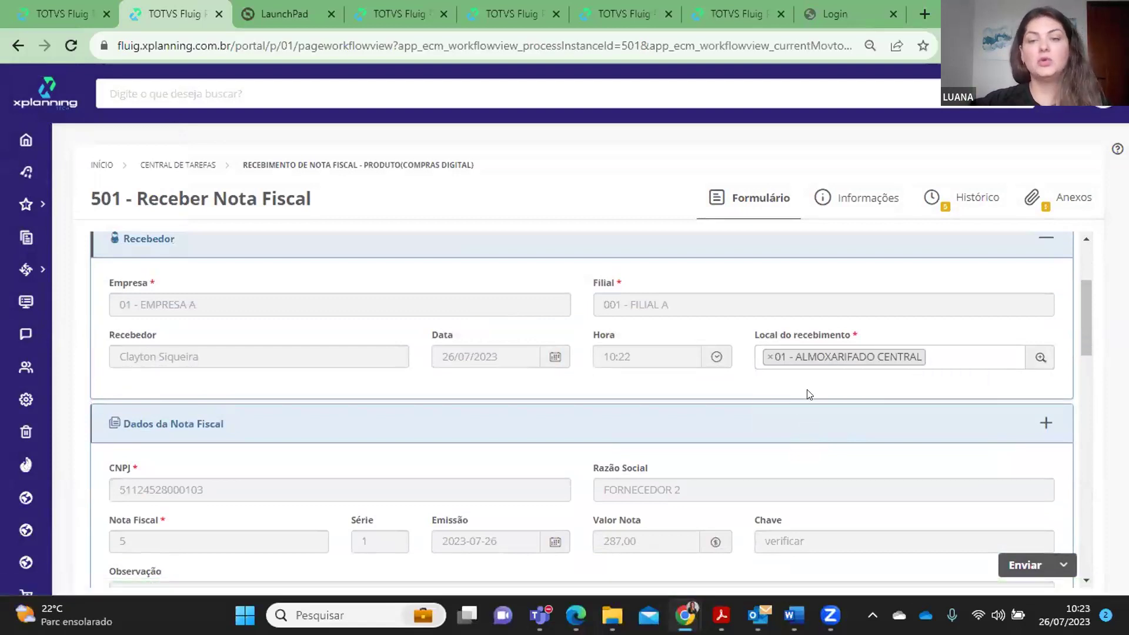
{"action": "scroll", "coordinate": [816, 388], "scroll_direction": "down", "scroll_amount": 1}
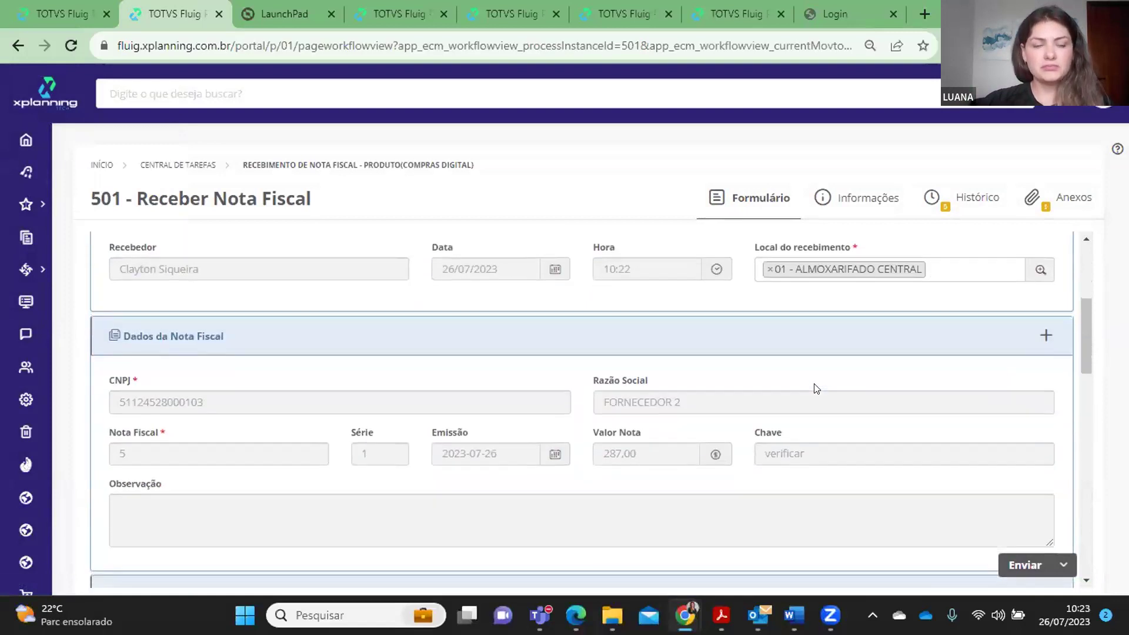
{"action": "scroll", "coordinate": [814, 382], "scroll_direction": "down", "scroll_amount": 1}
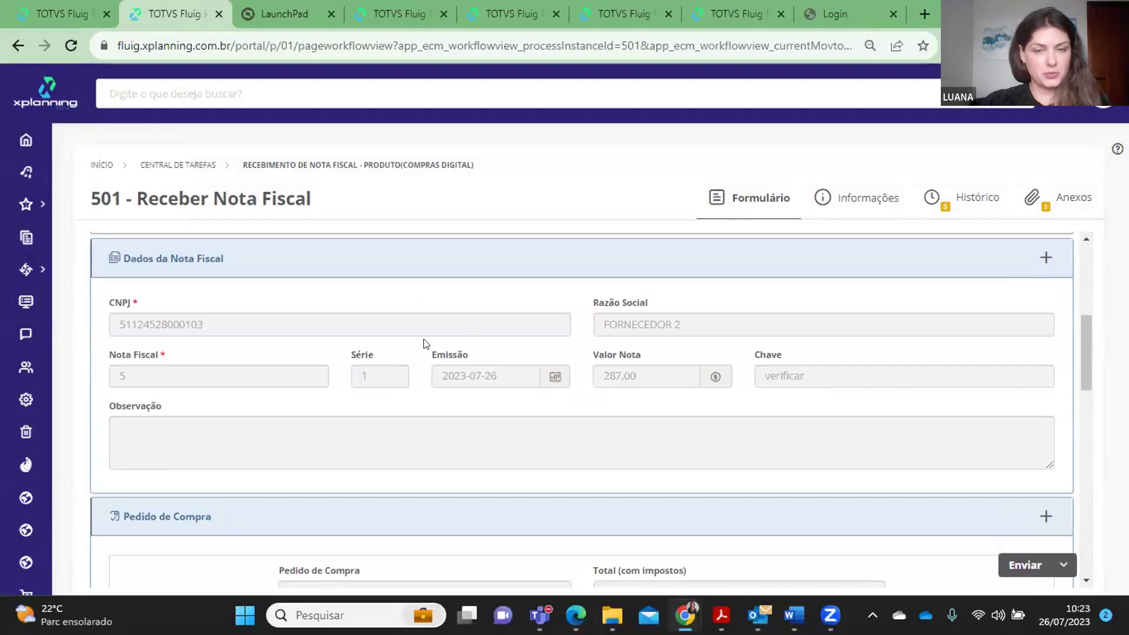
{"action": "scroll", "coordinate": [424, 343], "scroll_direction": "down", "scroll_amount": 1}
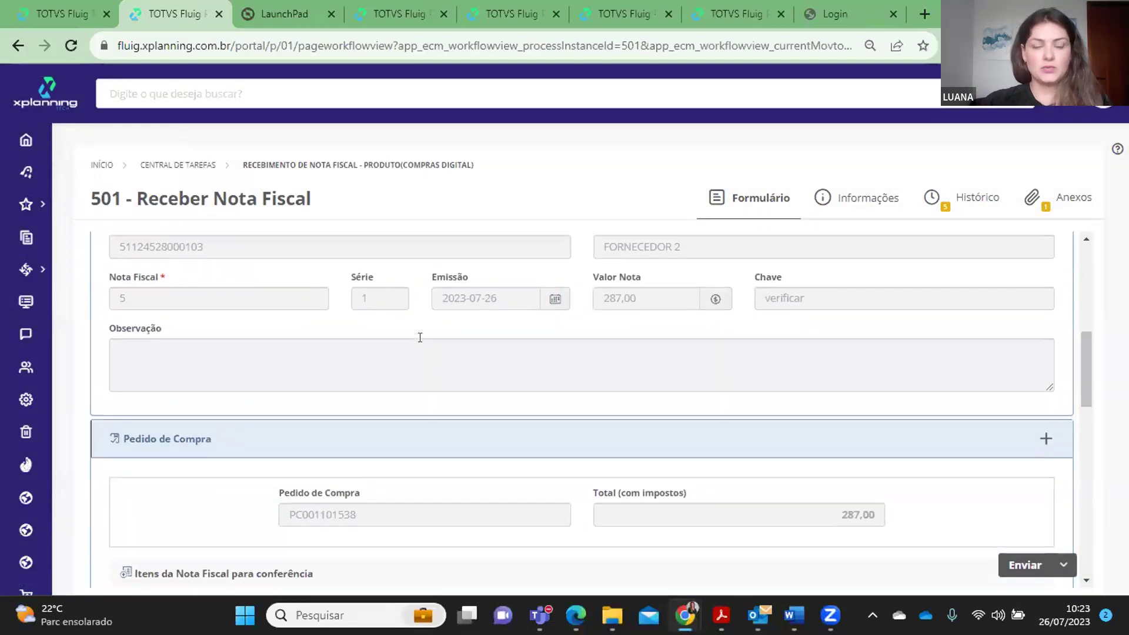
{"action": "scroll", "coordinate": [424, 343], "scroll_direction": "up", "scroll_amount": 1}
{"action": "scroll", "coordinate": [424, 343], "scroll_direction": "down", "scroll_amount": 3}
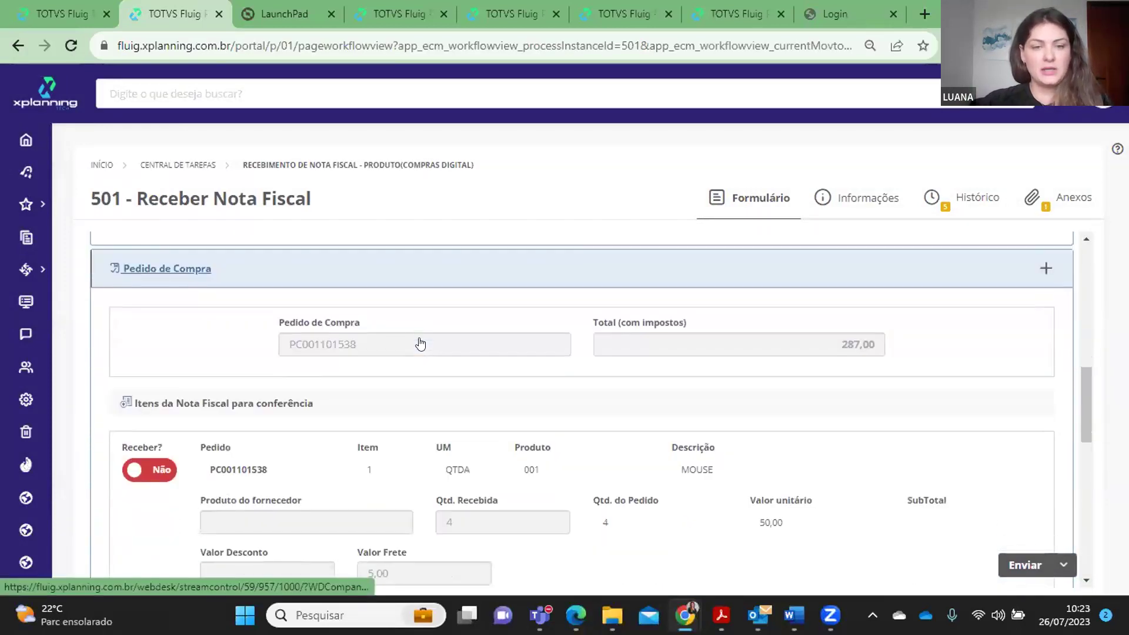
{"action": "scroll", "coordinate": [265, 359], "scroll_direction": "down", "scroll_amount": 1}
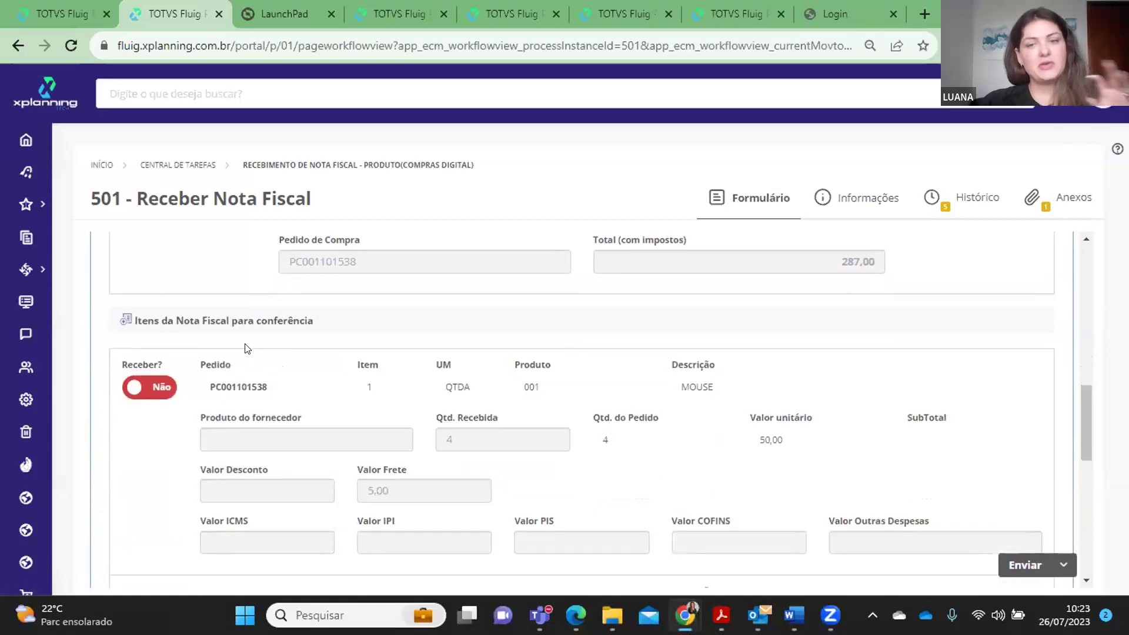
{"action": "scroll", "coordinate": [246, 348], "scroll_direction": "up", "scroll_amount": 1}
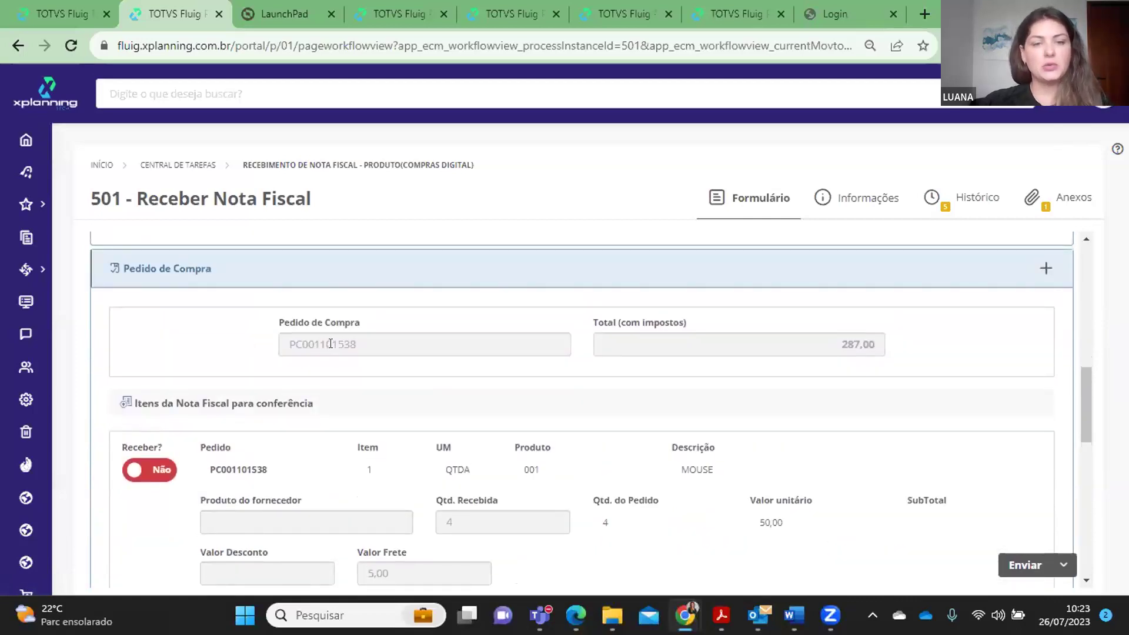
{"action": "scroll", "coordinate": [847, 344], "scroll_direction": "down", "scroll_amount": 1}
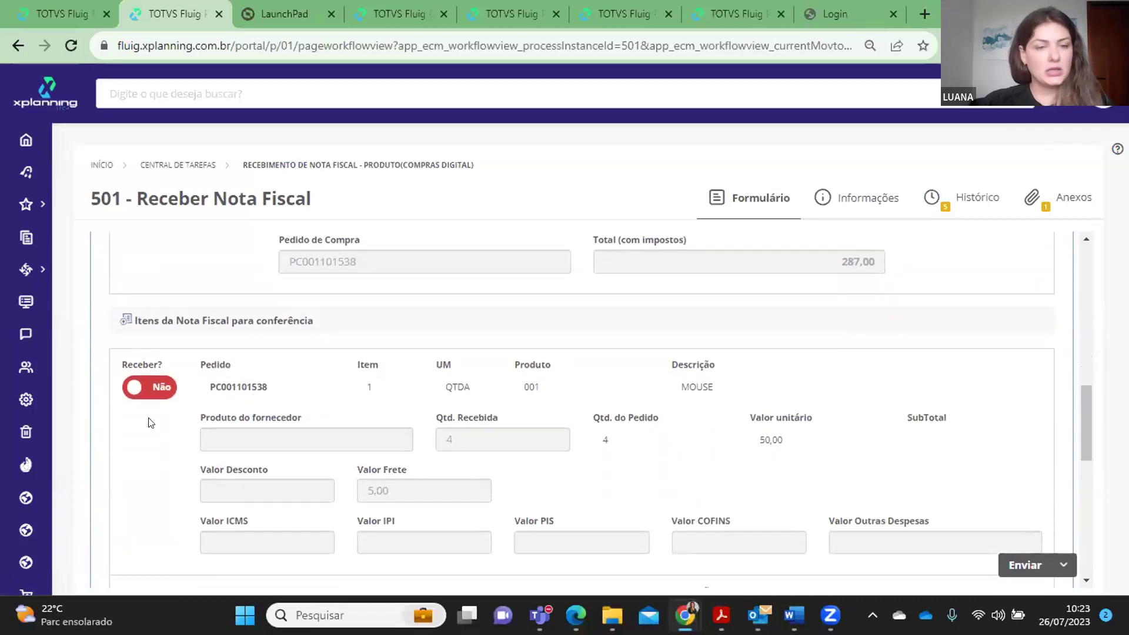
{"action": "scroll", "coordinate": [157, 398], "scroll_direction": "down", "scroll_amount": 2}
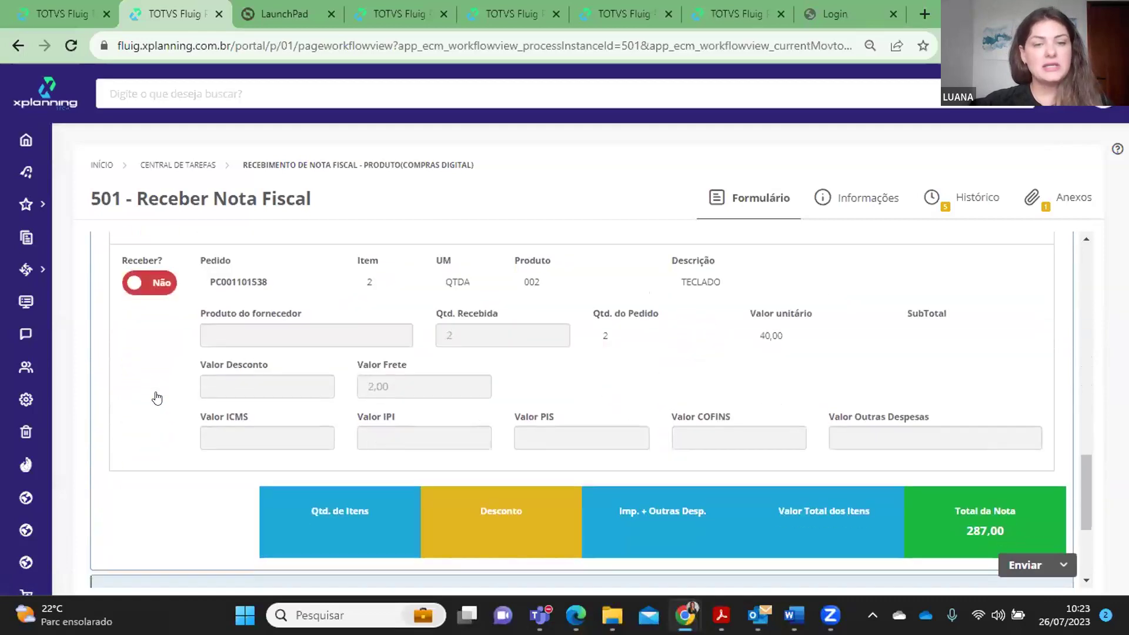
{"action": "scroll", "coordinate": [159, 397], "scroll_direction": "up", "scroll_amount": 2}
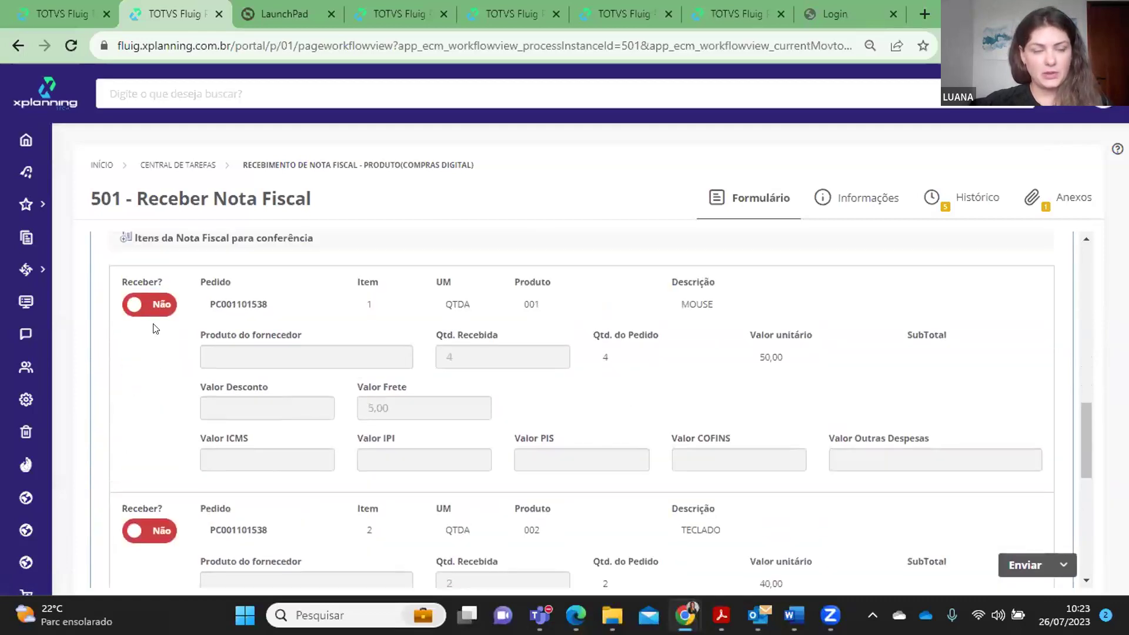
{"action": "scroll", "coordinate": [158, 376], "scroll_direction": "up", "scroll_amount": 1}
Mark items MOUSE and TECLADO as received and adjust item 1's received quantity
{"action": "left_click", "coordinate": [157, 388]}
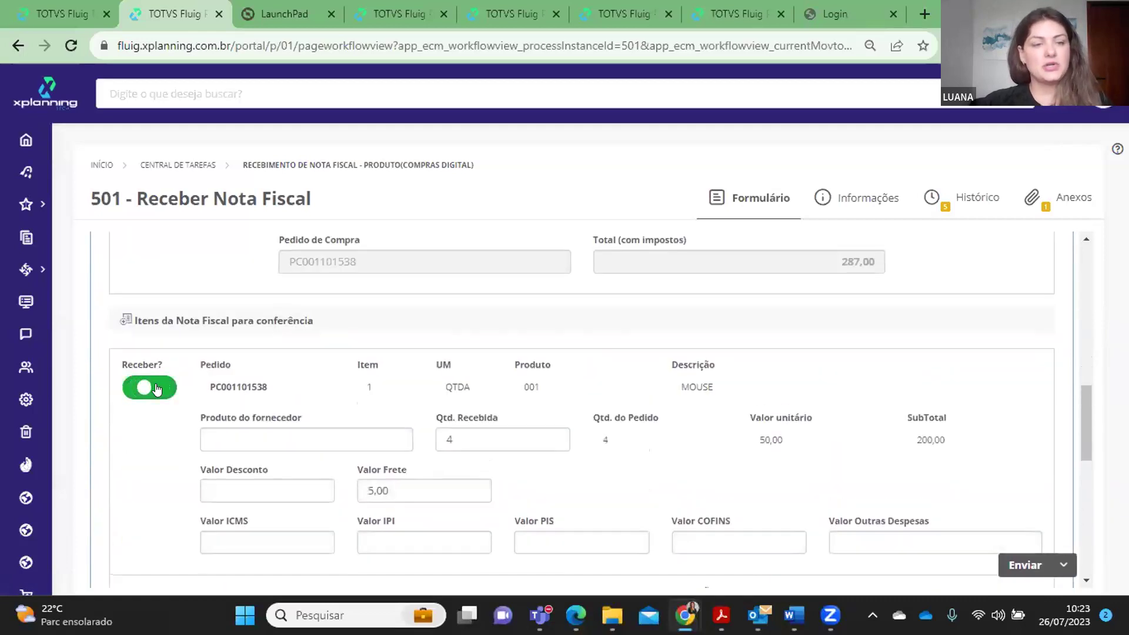
{"action": "scroll", "coordinate": [157, 390], "scroll_direction": "down", "scroll_amount": 2}
{"action": "left_click", "coordinate": [153, 445]}
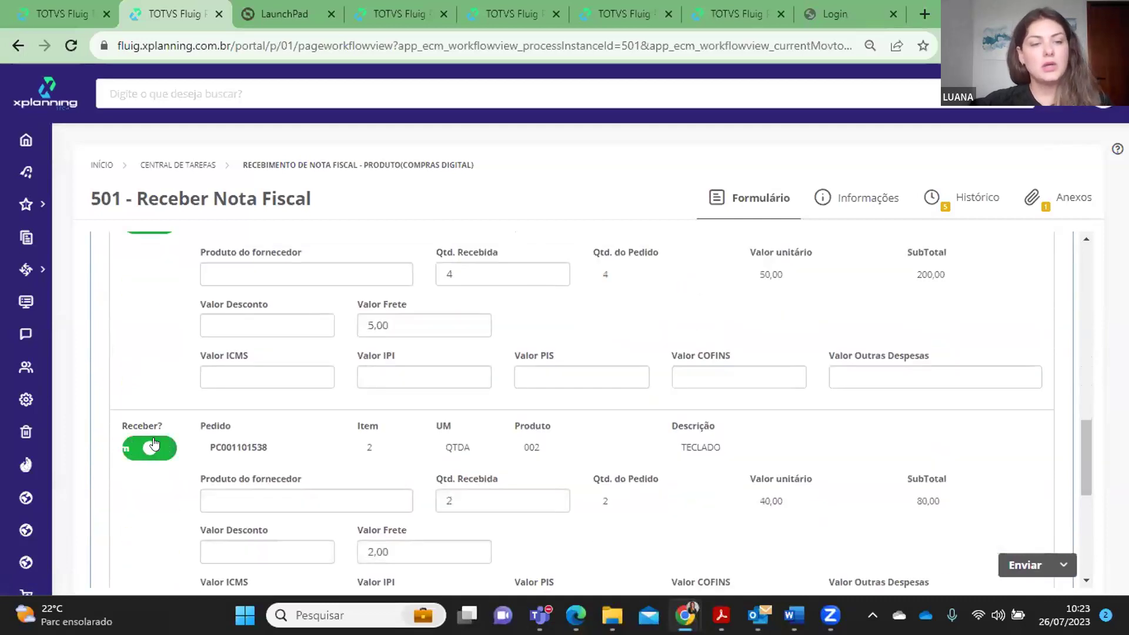
{"action": "scroll", "coordinate": [261, 383], "scroll_direction": "up", "scroll_amount": 1}
{"action": "left_click", "coordinate": [487, 356]}
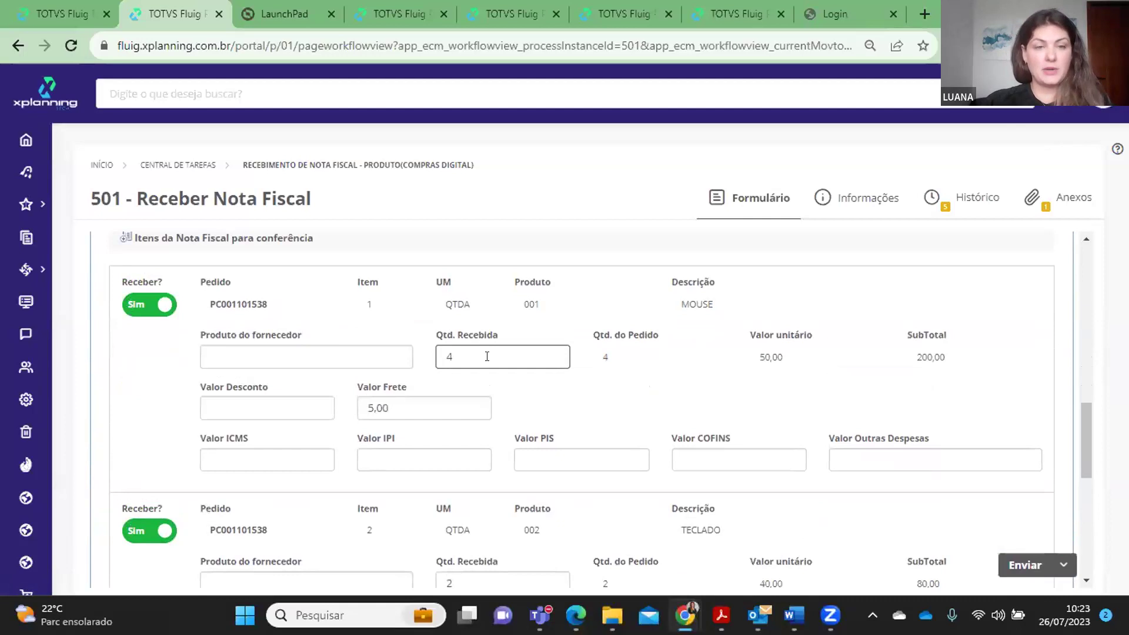
{"action": "left_click_drag", "start_coordinate": [448, 338], "coordinate": [493, 339]}
{"action": "left_click", "coordinate": [510, 336]}
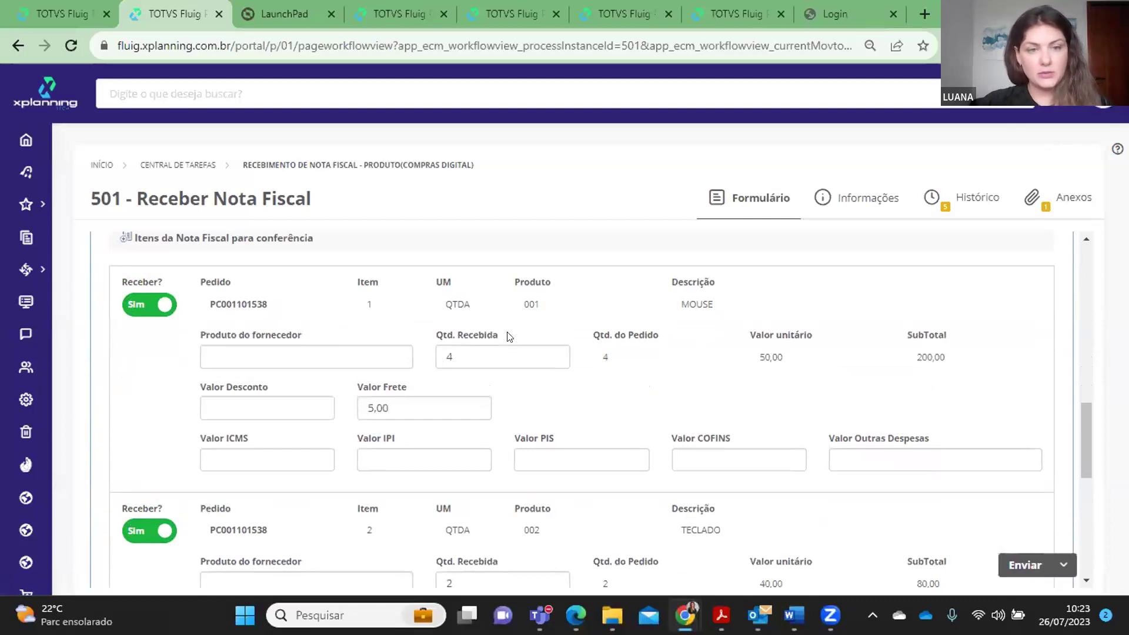
Start a message for the supplier and send the receipt to next activity 1 - Enviar
{"action": "scroll", "coordinate": [538, 310], "scroll_direction": "down", "scroll_amount": 1}
{"action": "scroll", "coordinate": [538, 311], "scroll_direction": "down", "scroll_amount": 3}
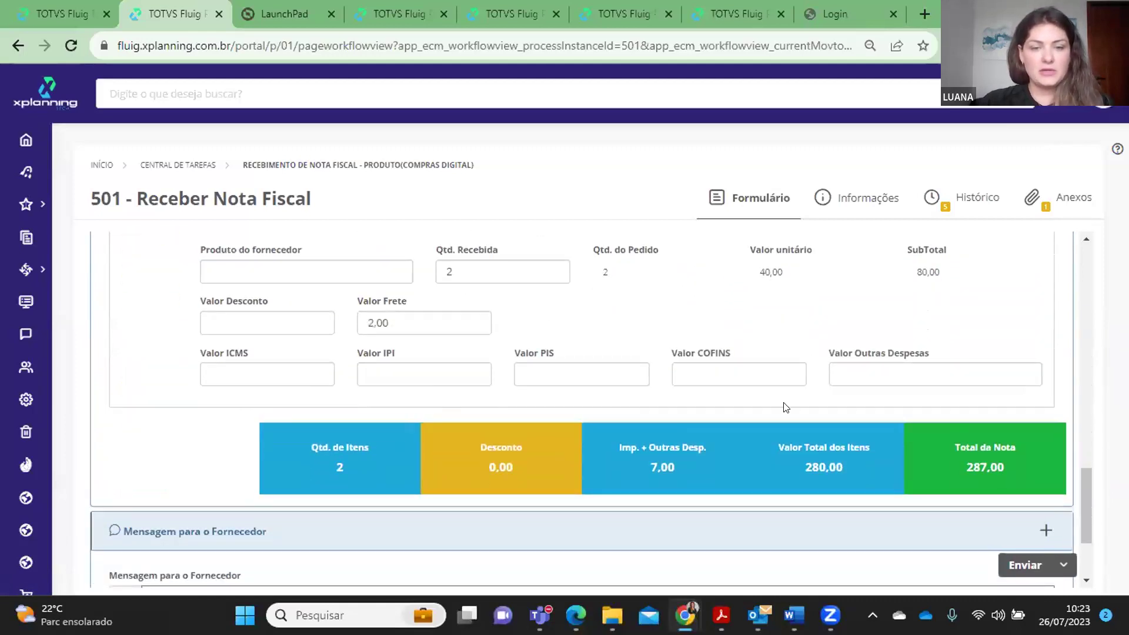
{"action": "scroll", "coordinate": [819, 390], "scroll_direction": "down", "scroll_amount": 2}
{"action": "left_click", "coordinate": [271, 482]}
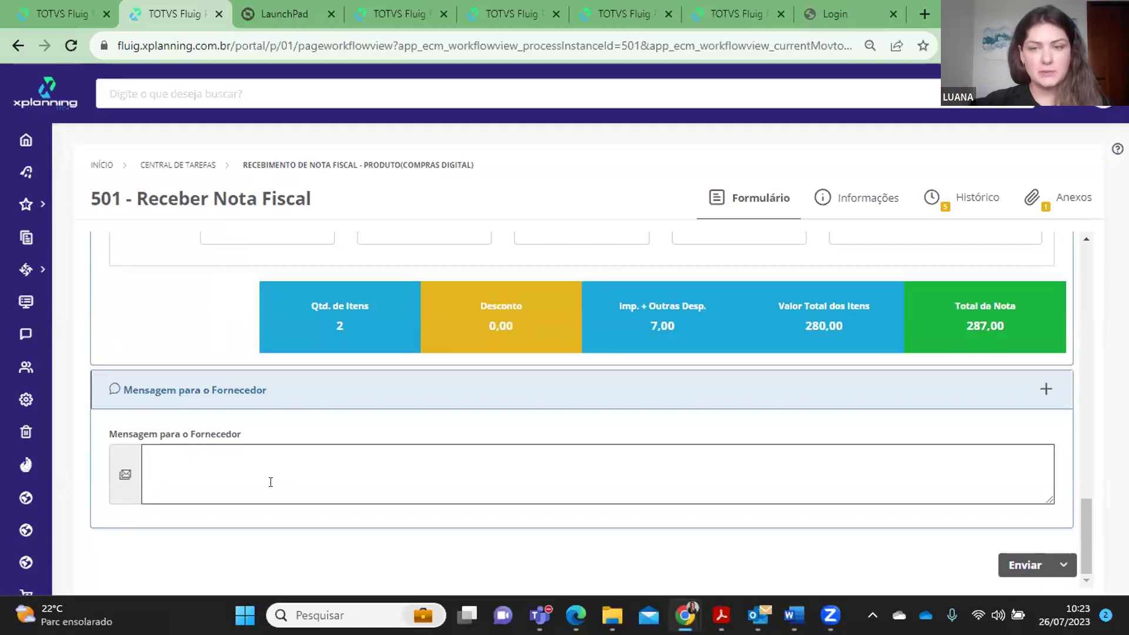
{"action": "left_click", "coordinate": [1027, 566]}
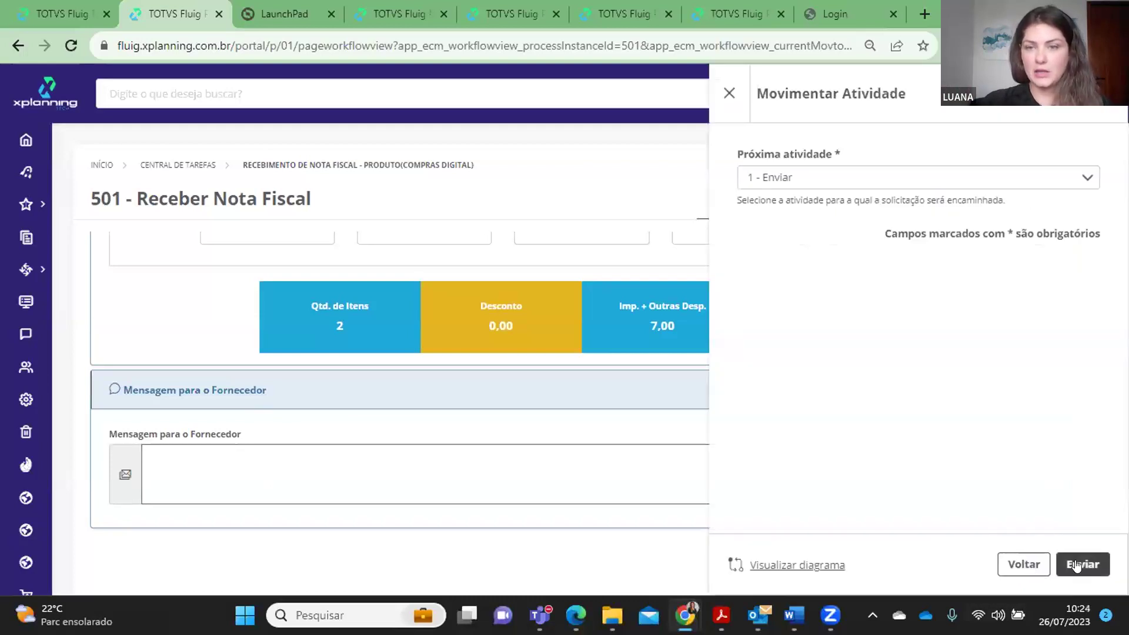
{"action": "left_click", "coordinate": [1082, 563]}
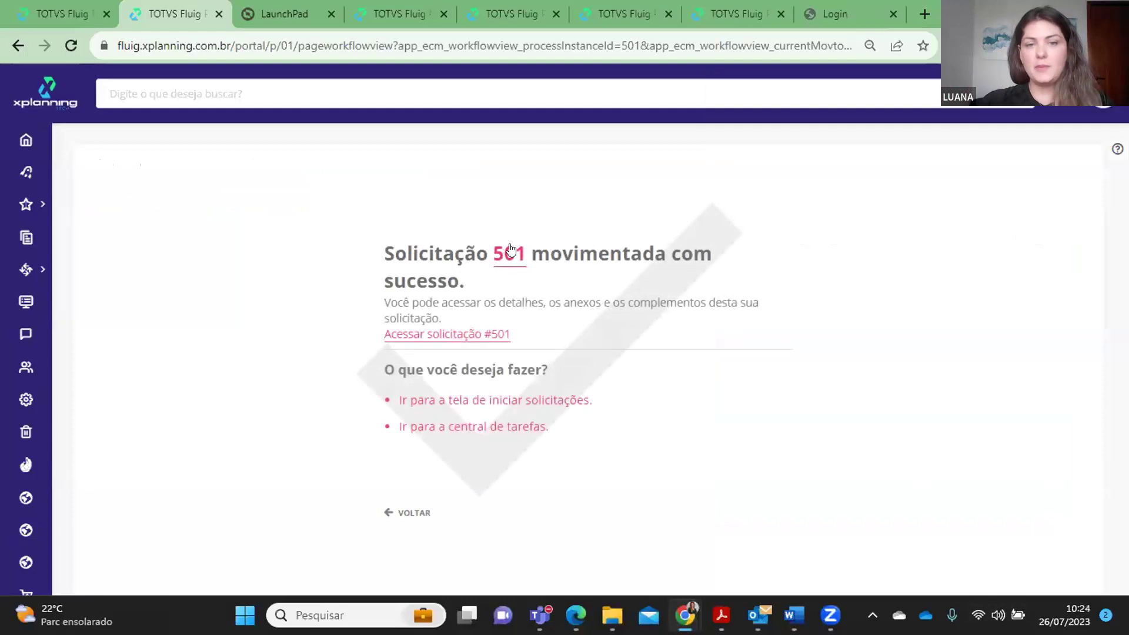
Take over request 501's fiscal classification task and choose nature 001 - NATUREZA TESTE
{"action": "left_click", "coordinate": [510, 254]}
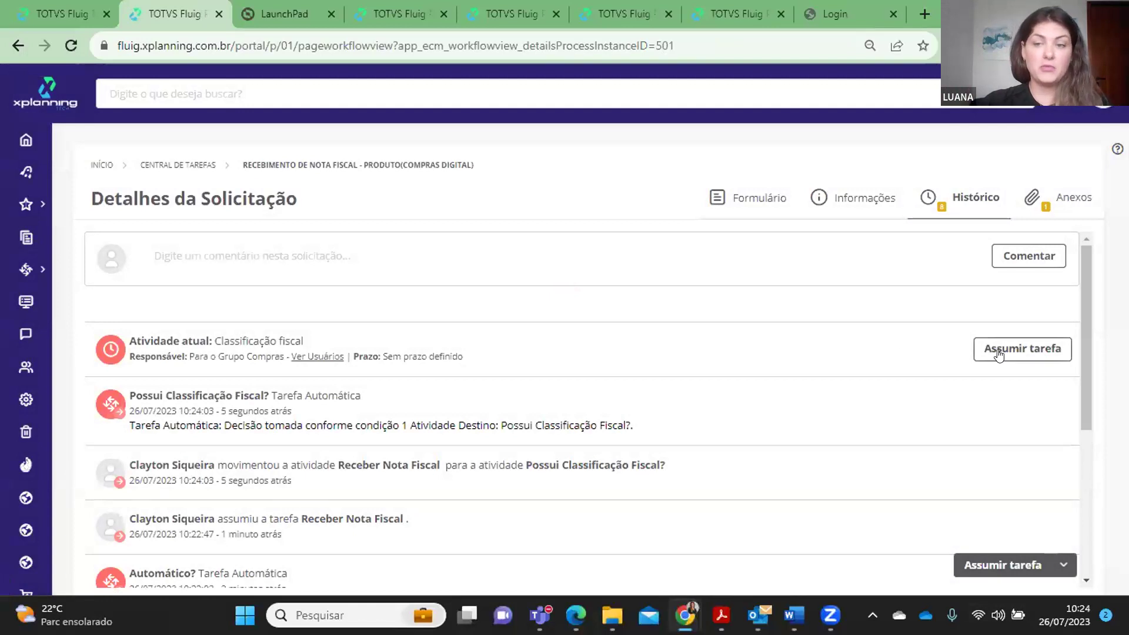
{"action": "left_click", "coordinate": [998, 351]}
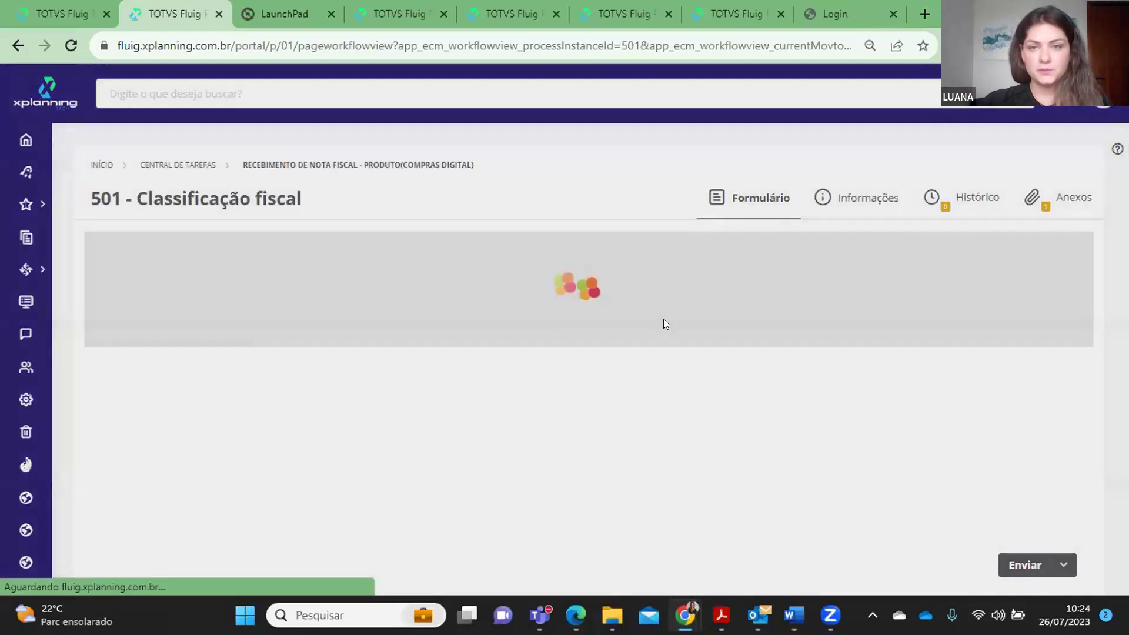
{"action": "scroll", "coordinate": [691, 381], "scroll_direction": "down", "scroll_amount": 7}
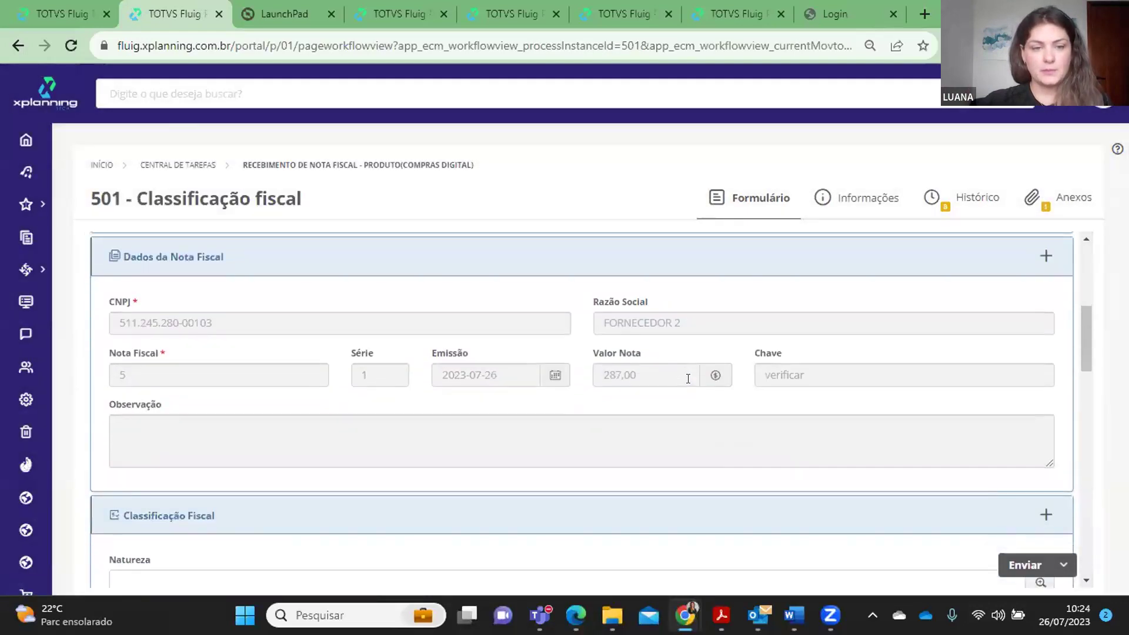
{"action": "left_click", "coordinate": [1011, 419]}
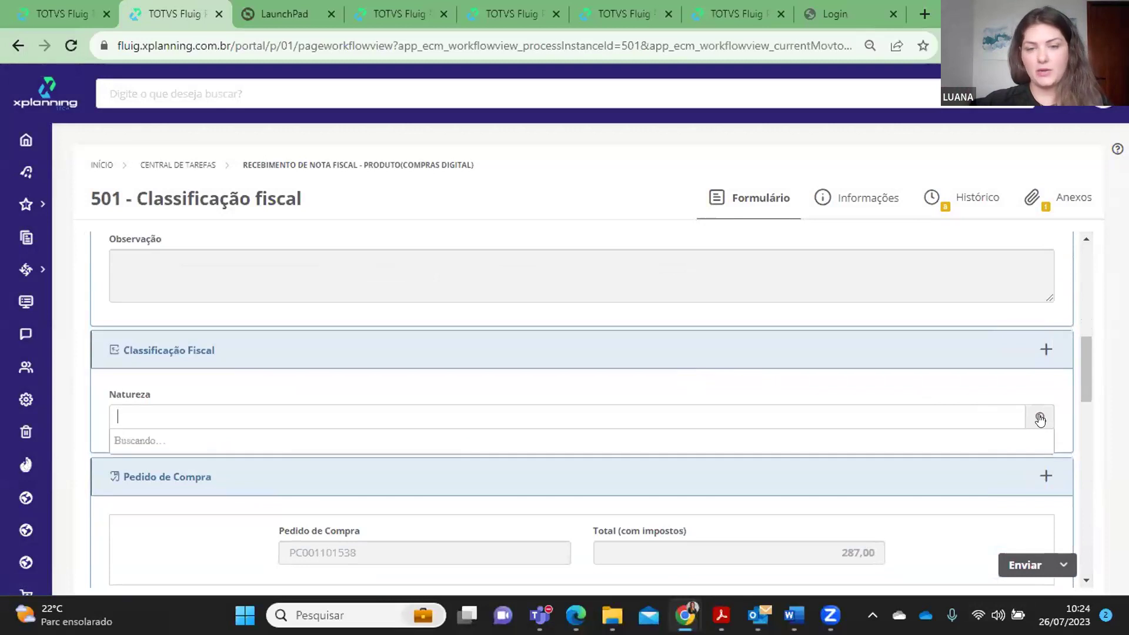
{"action": "left_click", "coordinate": [132, 471]}
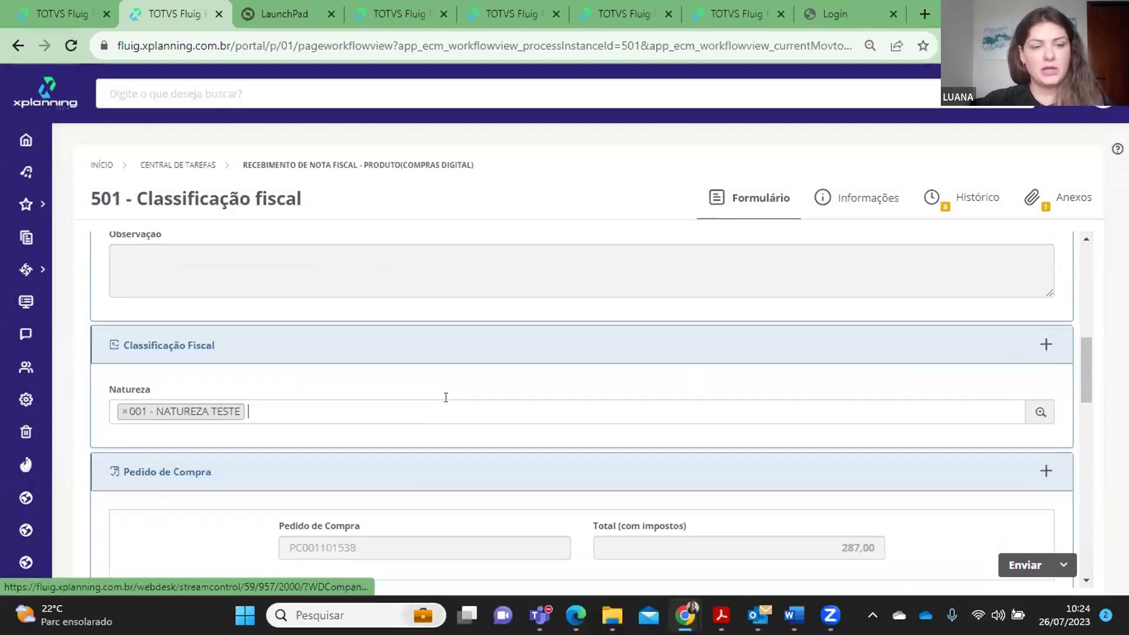
Set TES TESTE 1 and CFOP TESTE 1 on both invoice items
{"action": "scroll", "coordinate": [446, 396], "scroll_direction": "down", "scroll_amount": 9}
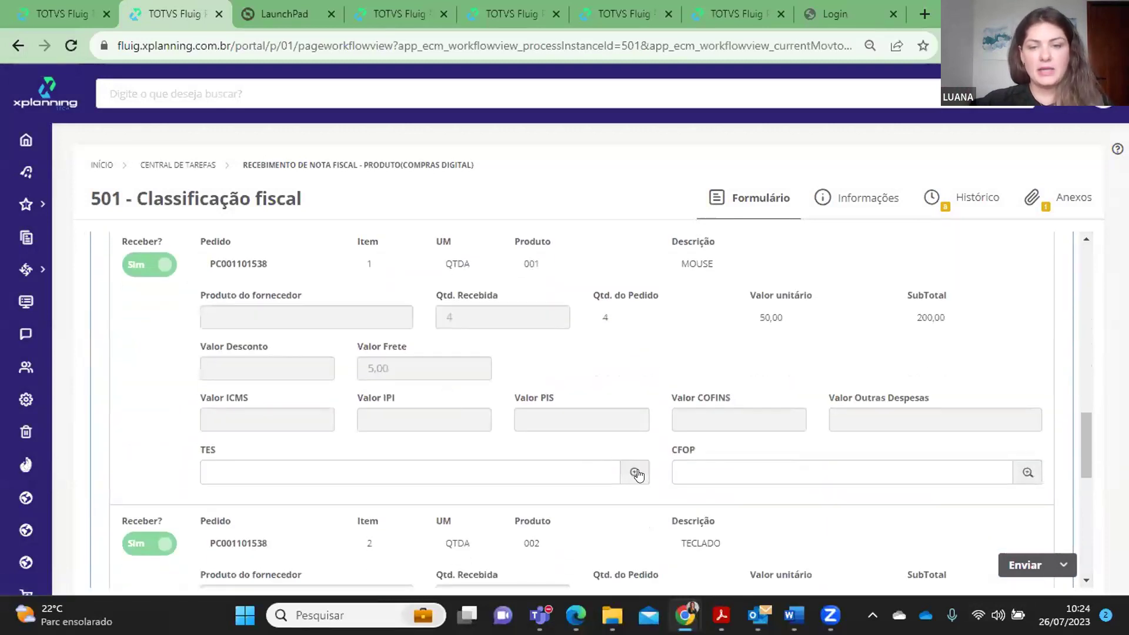
{"action": "left_click", "coordinate": [635, 472]}
{"action": "left_click", "coordinate": [296, 528]}
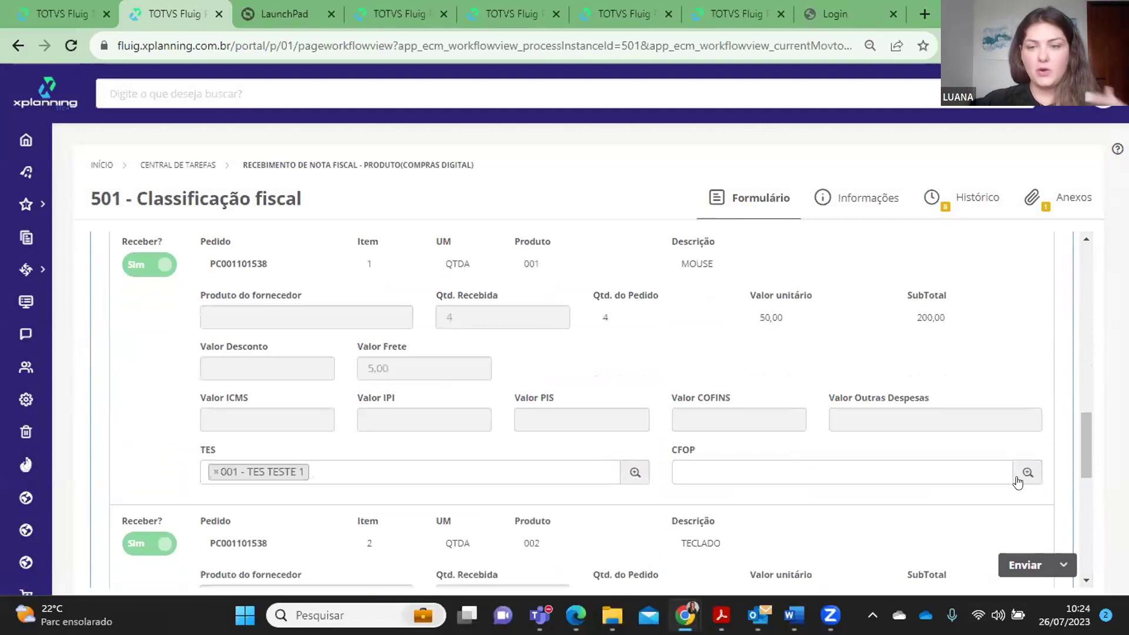
{"action": "left_click", "coordinate": [1025, 474]}
{"action": "left_click", "coordinate": [811, 528]}
{"action": "scroll", "coordinate": [521, 411], "scroll_direction": "down", "scroll_amount": 4}
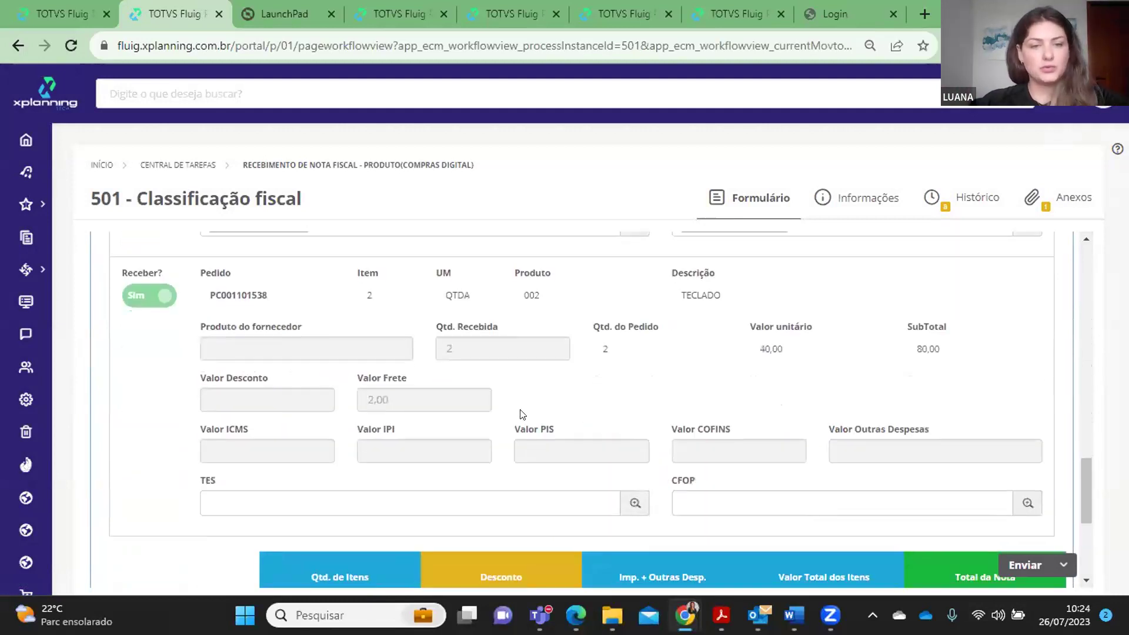
{"action": "left_click", "coordinate": [636, 502]}
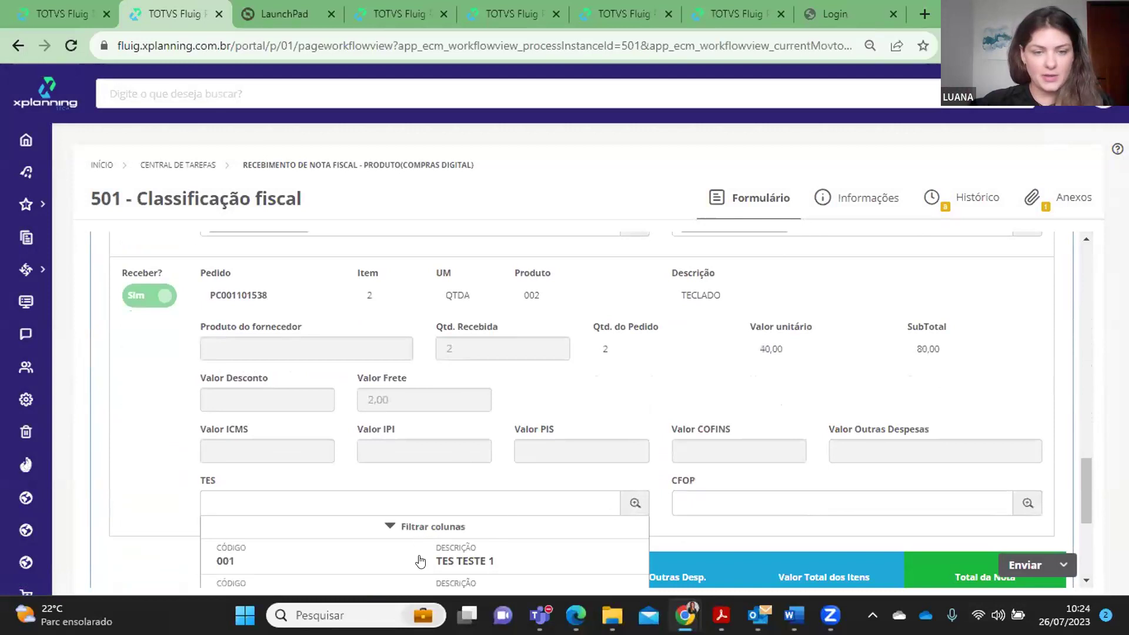
{"action": "left_click", "coordinate": [421, 556]}
{"action": "left_click", "coordinate": [1032, 504]}
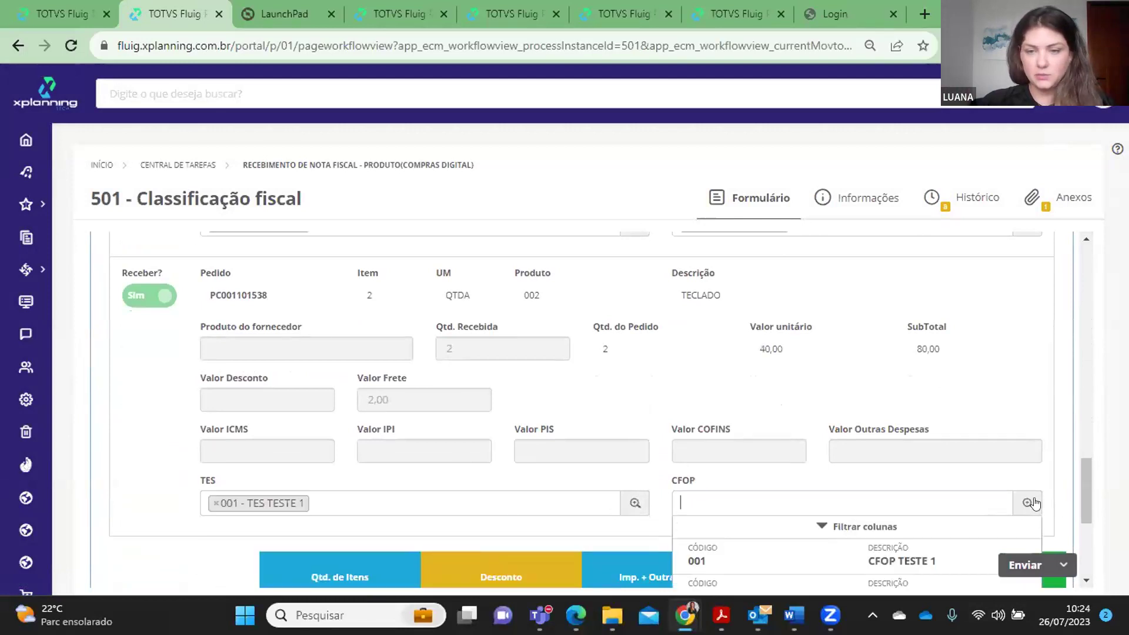
{"action": "left_click", "coordinate": [830, 560]}
Submit the fiscal classification of request 501 and reopen its details
{"action": "scroll", "coordinate": [810, 475], "scroll_direction": "down", "scroll_amount": 3}
{"action": "scroll", "coordinate": [823, 465], "scroll_direction": "down", "scroll_amount": 2}
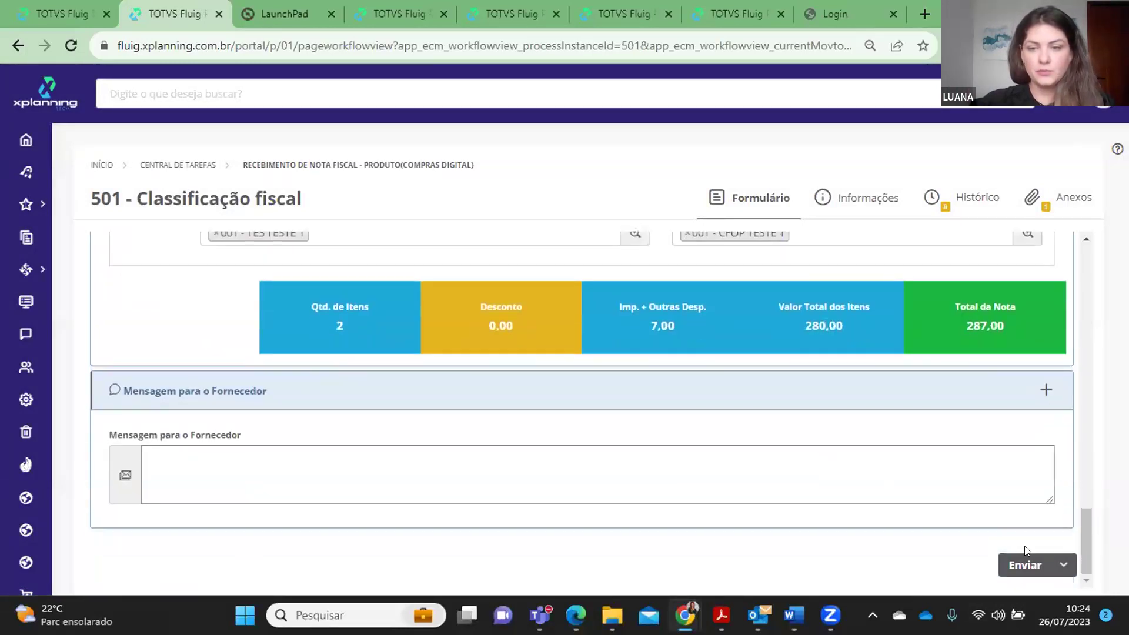
{"action": "left_click", "coordinate": [1025, 562]}
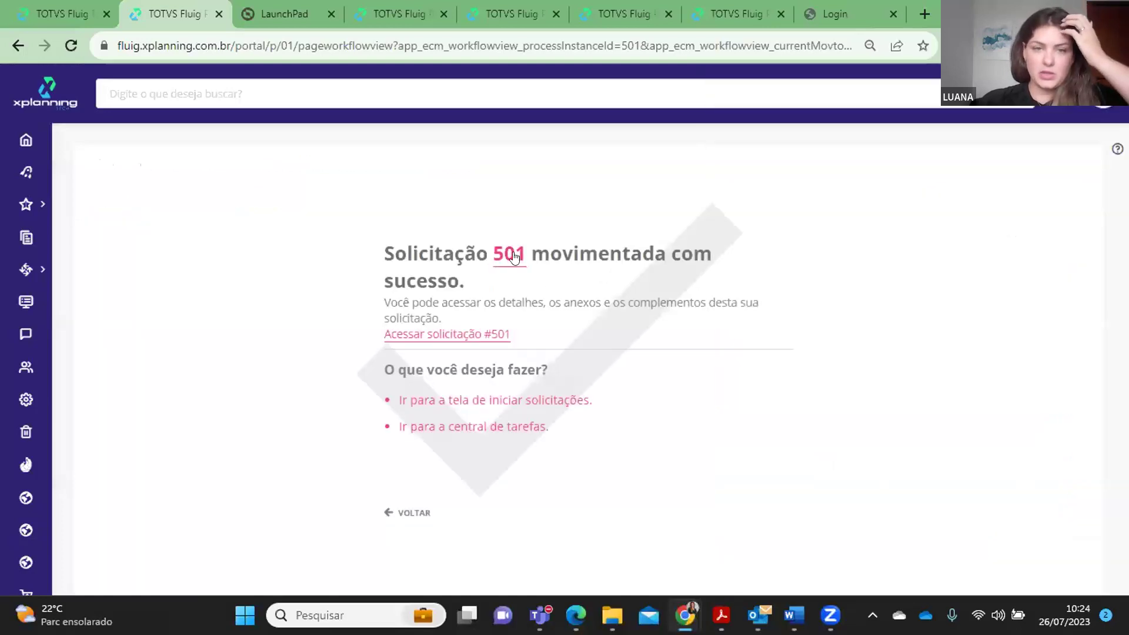
{"action": "left_click", "coordinate": [513, 257]}
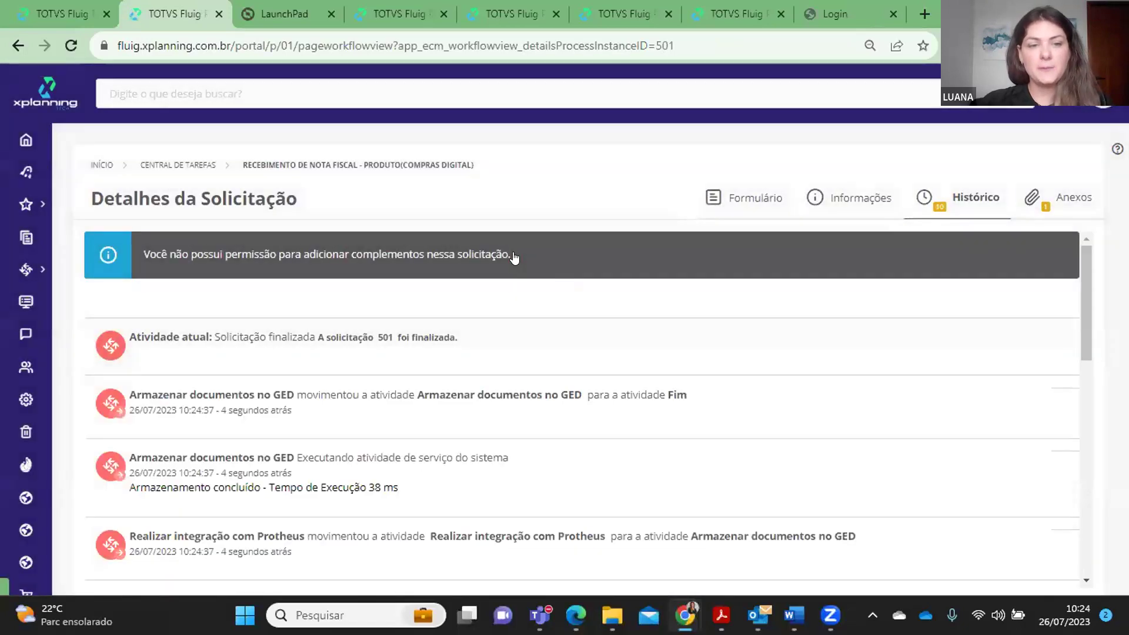
Refresh the Consultar/Receber NF list, check 501 is Finalizada, and return to COMPRAS DIGITAL
{"action": "left_click", "coordinate": [46, 13]}
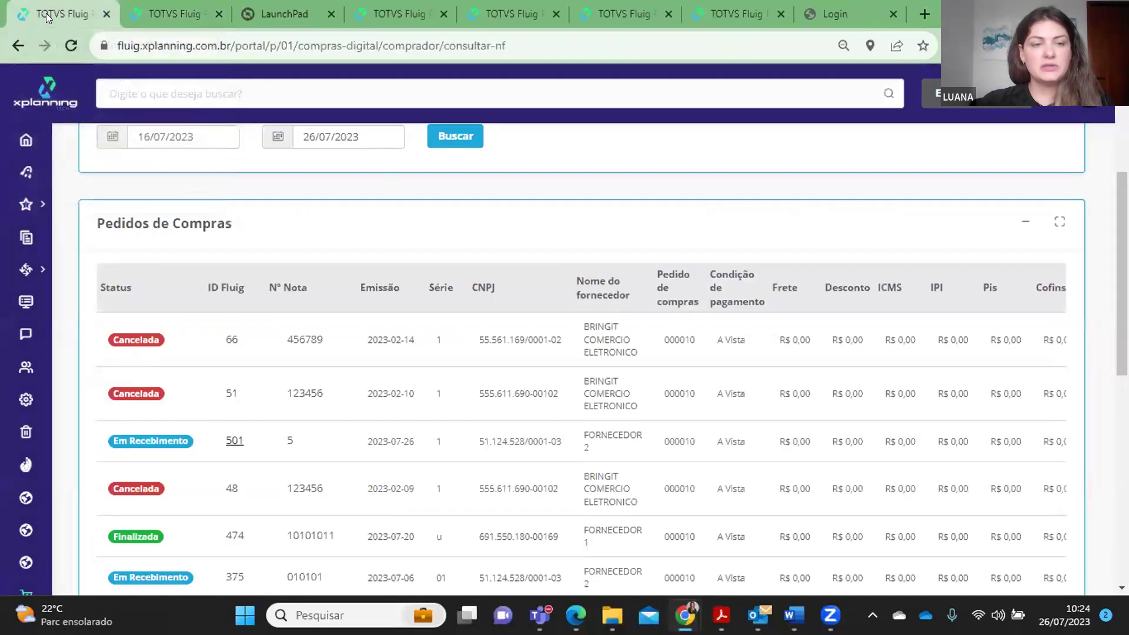
{"action": "scroll", "coordinate": [377, 312], "scroll_direction": "up", "scroll_amount": 4}
{"action": "scroll", "coordinate": [377, 312], "scroll_direction": "down", "scroll_amount": 3}
{"action": "left_click", "coordinate": [455, 219]}
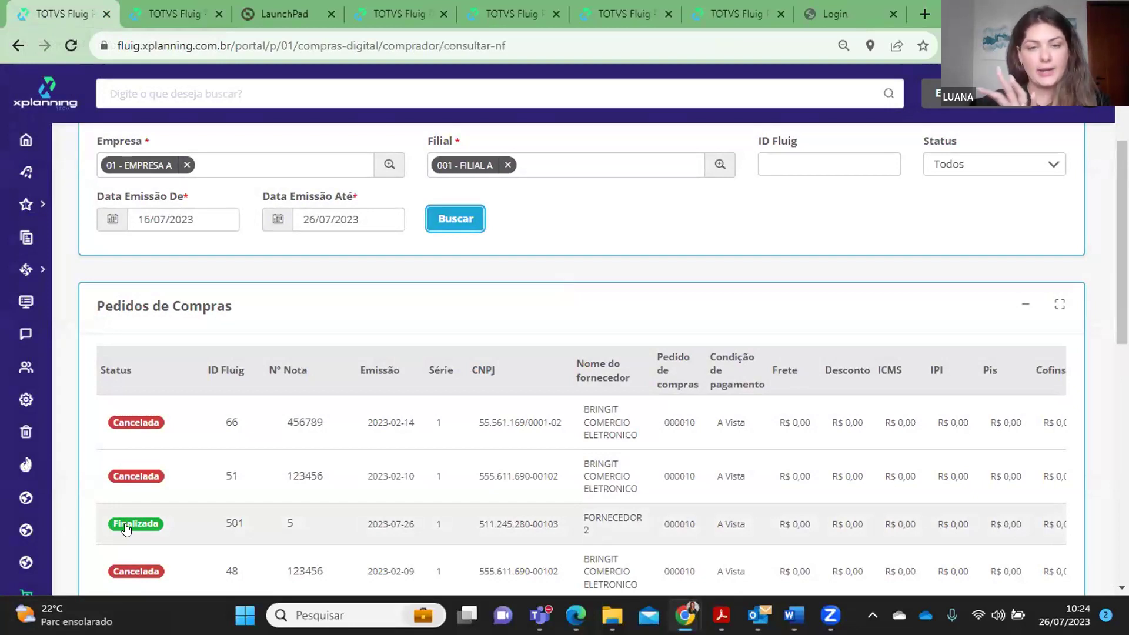
{"action": "scroll", "coordinate": [127, 171], "scroll_direction": "up", "scroll_amount": 3}
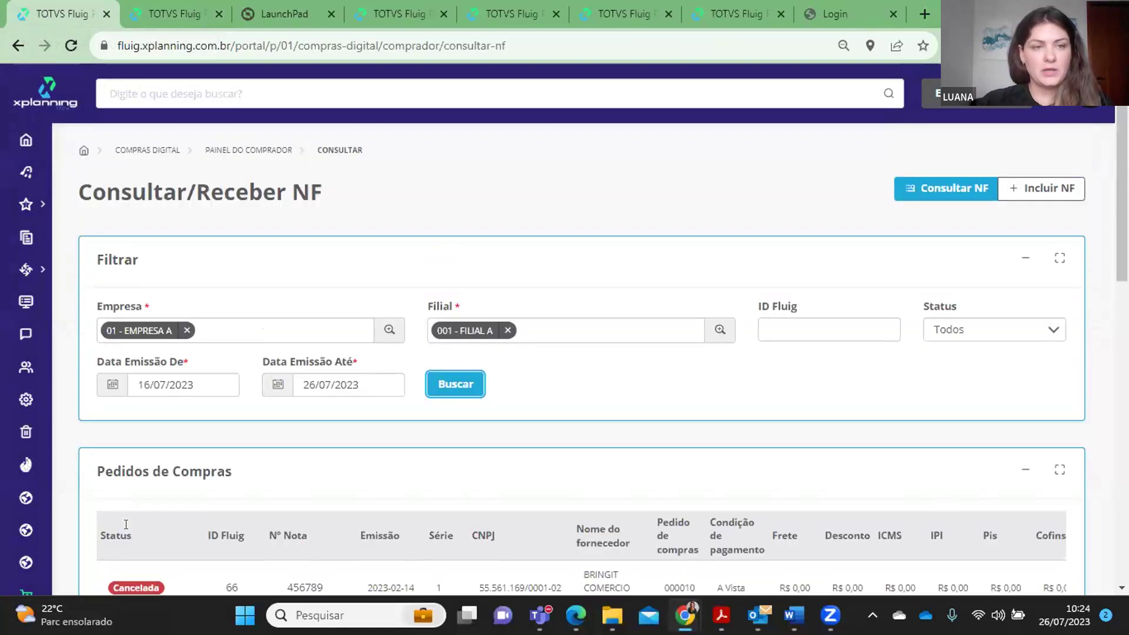
{"action": "left_click", "coordinate": [147, 152]}
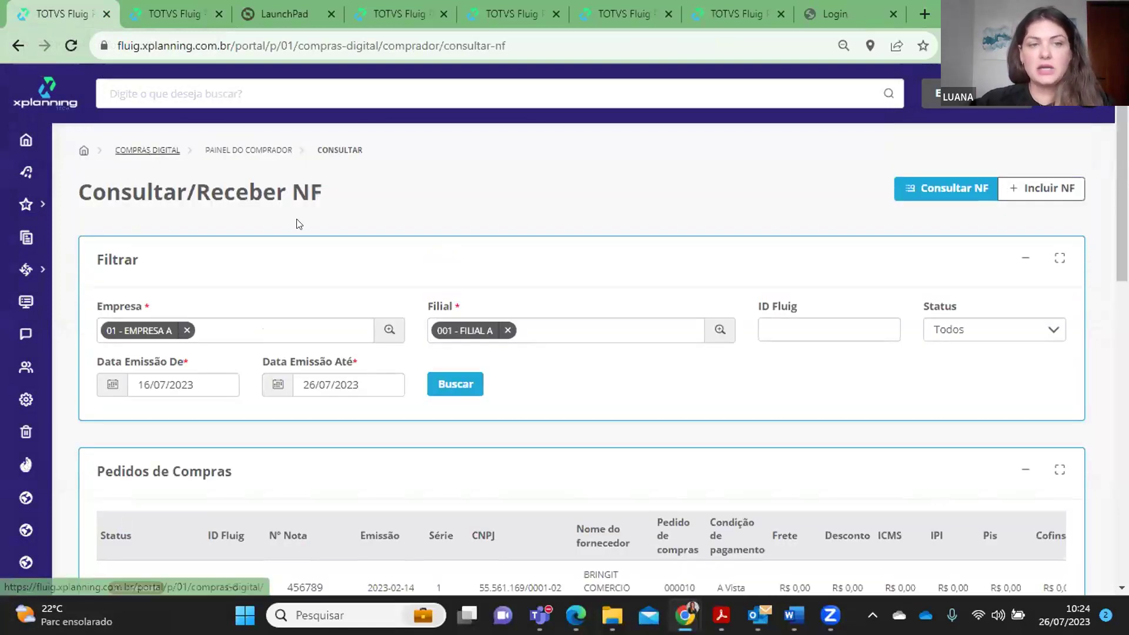
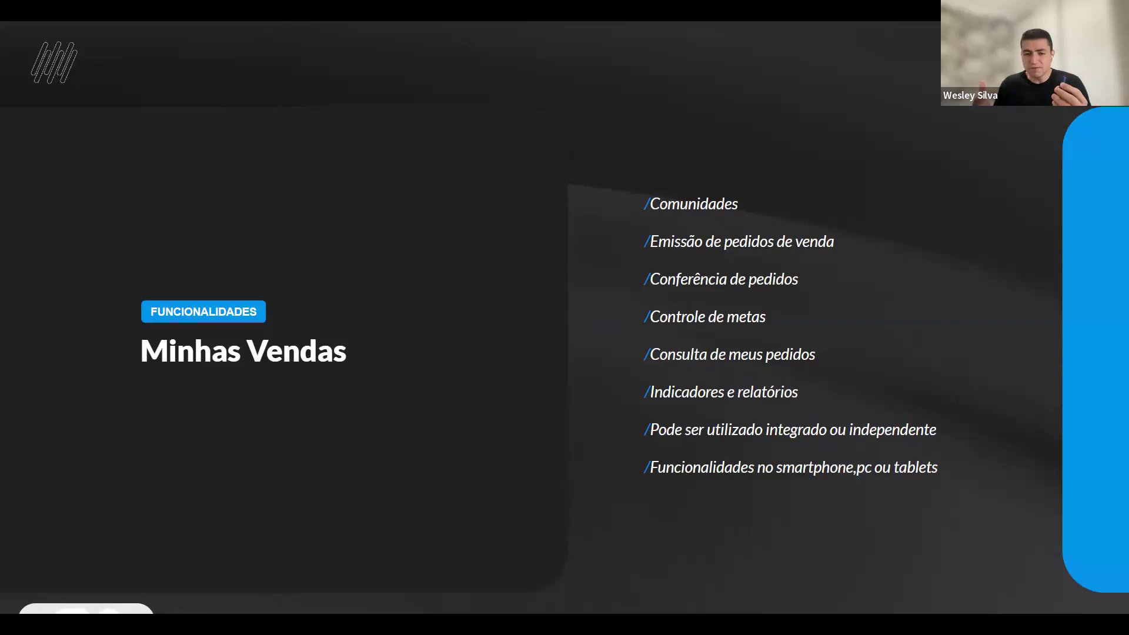
Advance to the order-issuing slide and play its demo video, then move through the closing Minhas Vendas slide
{"action": "left_click", "coordinate": [112, 595]}
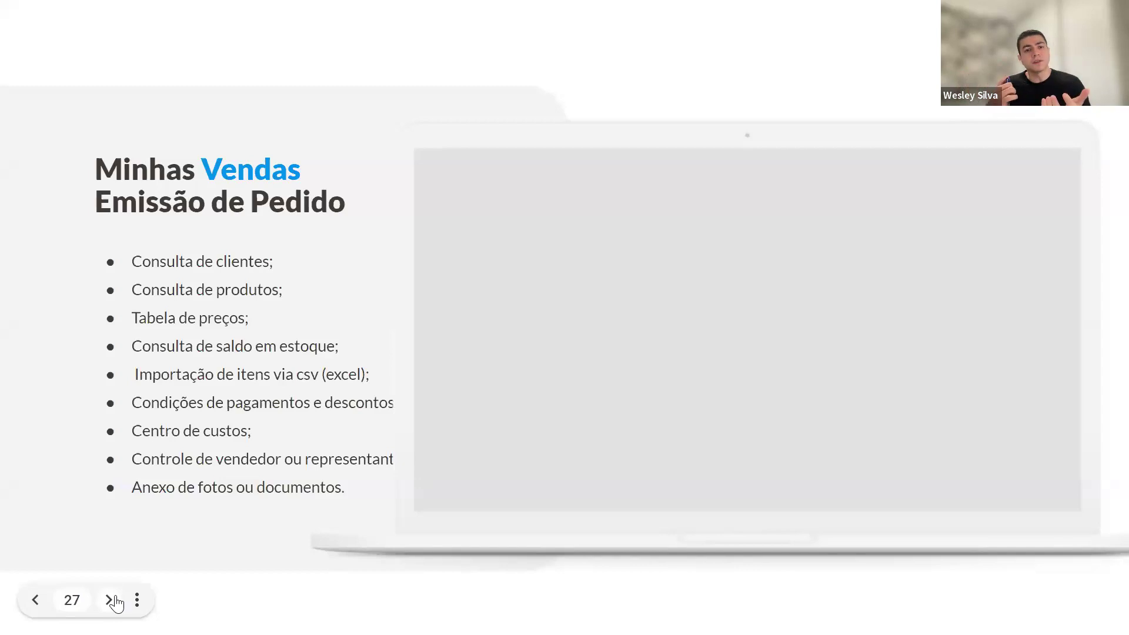
{"action": "left_click", "coordinate": [116, 597]}
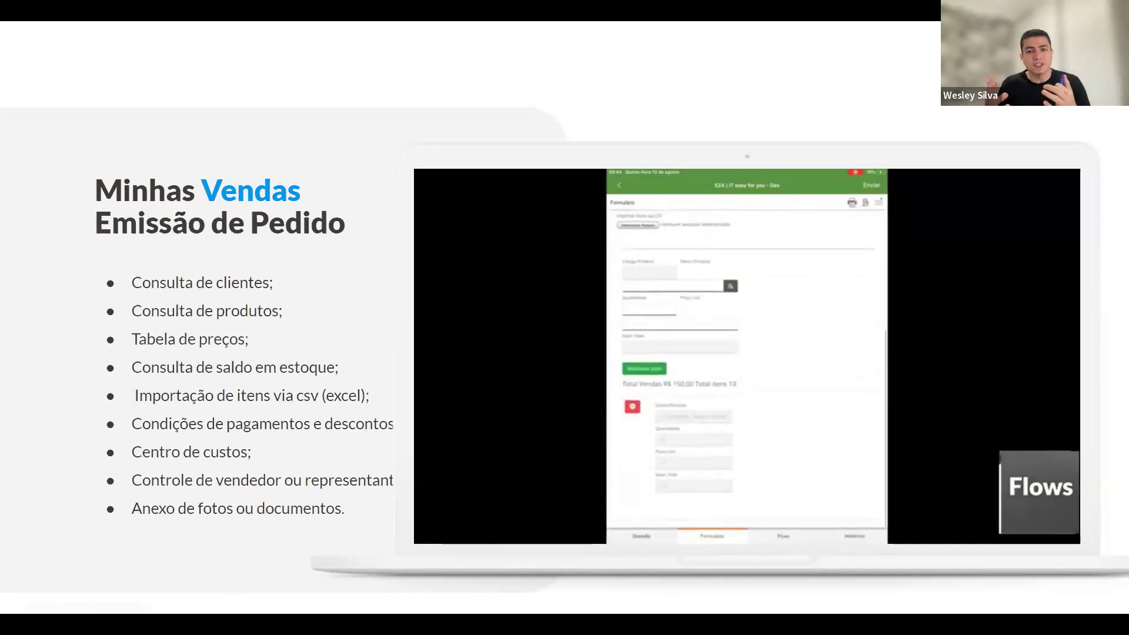
{"action": "key", "text": "Right"}
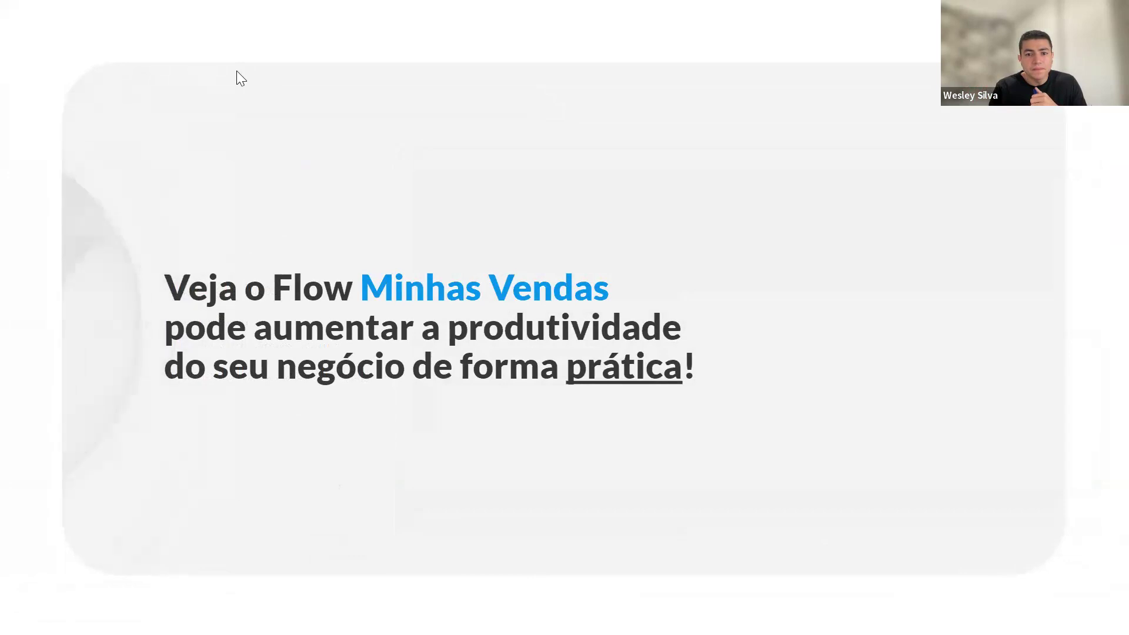
{"action": "key", "text": "Right"}
Leave the presentation for the EZ4 Fluig portal home and look over its solution tiles
{"action": "key", "text": "alt+Tab"}
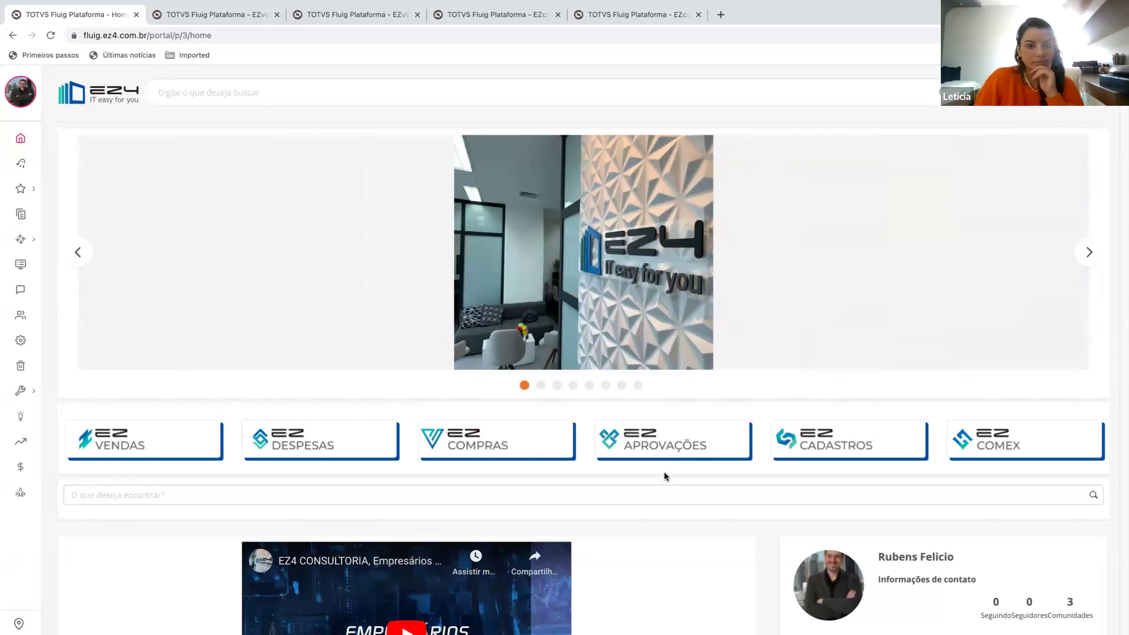
{"action": "scroll", "coordinate": [664, 475], "scroll_direction": "down", "scroll_amount": 1}
{"action": "scroll", "coordinate": [664, 475], "scroll_direction": "up", "scroll_amount": 1}
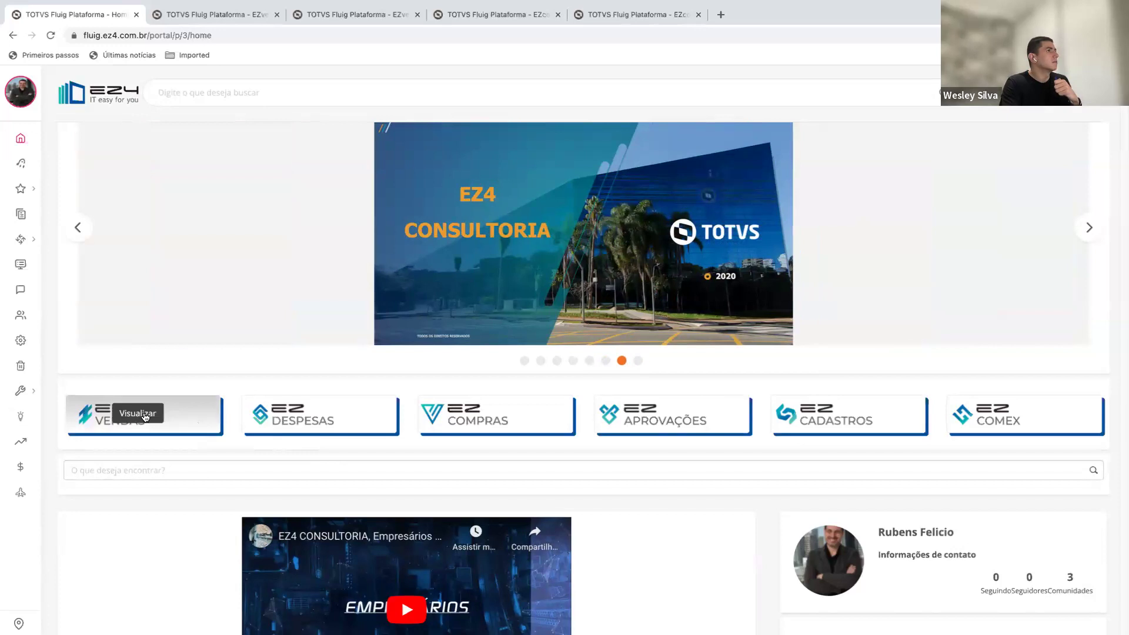
Open the EZ Vendas dashboard for August 2021, review its order totals and charts, and show Cadastros
{"action": "left_click", "coordinate": [146, 417]}
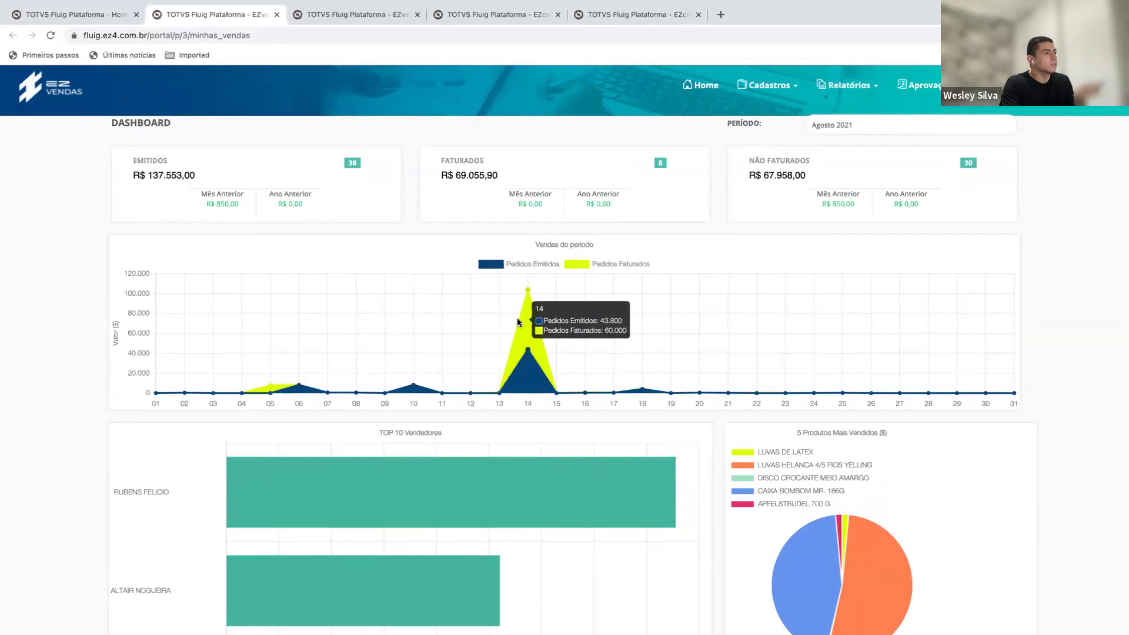
{"action": "scroll", "coordinate": [567, 388], "scroll_direction": "down", "scroll_amount": 1}
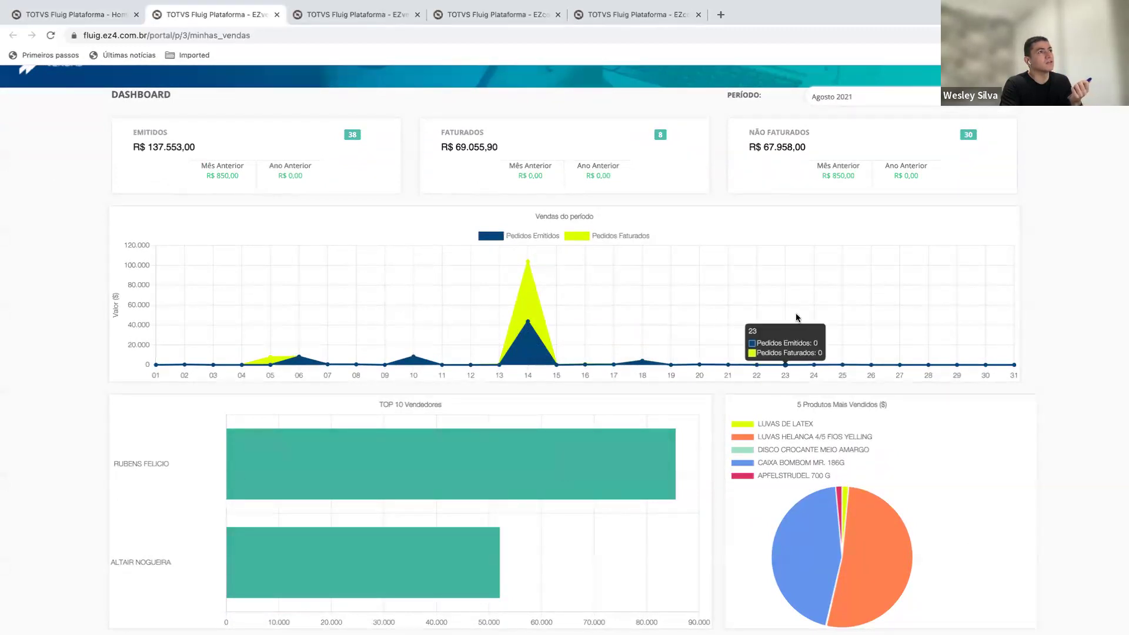
{"action": "scroll", "coordinate": [797, 320], "scroll_direction": "up", "scroll_amount": 1}
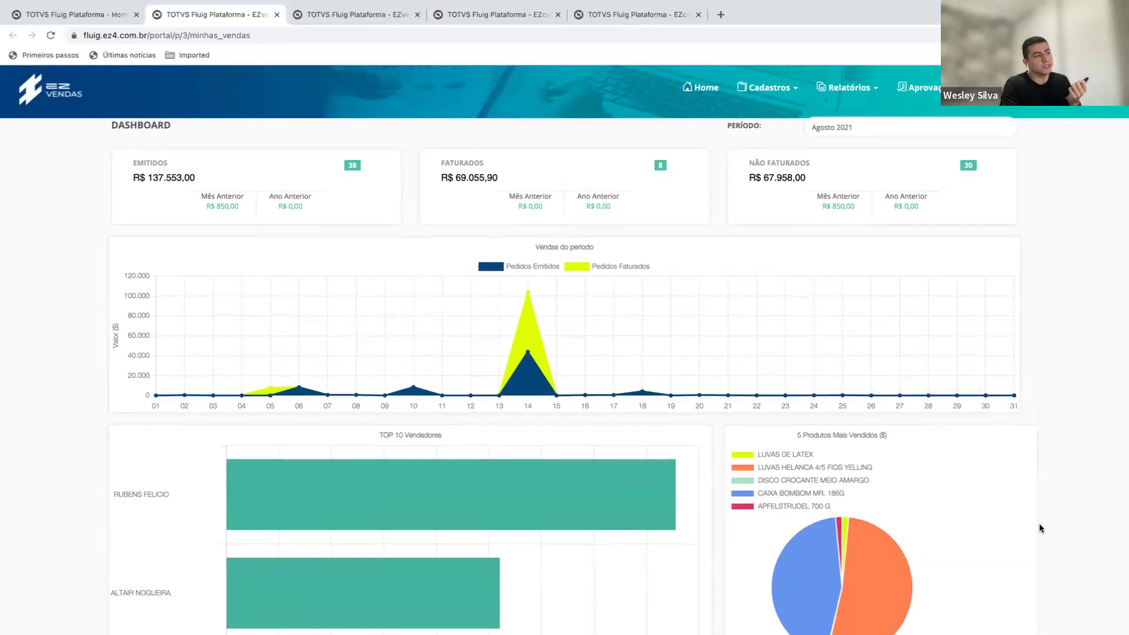
{"action": "scroll", "coordinate": [1039, 523], "scroll_direction": "down", "scroll_amount": 1}
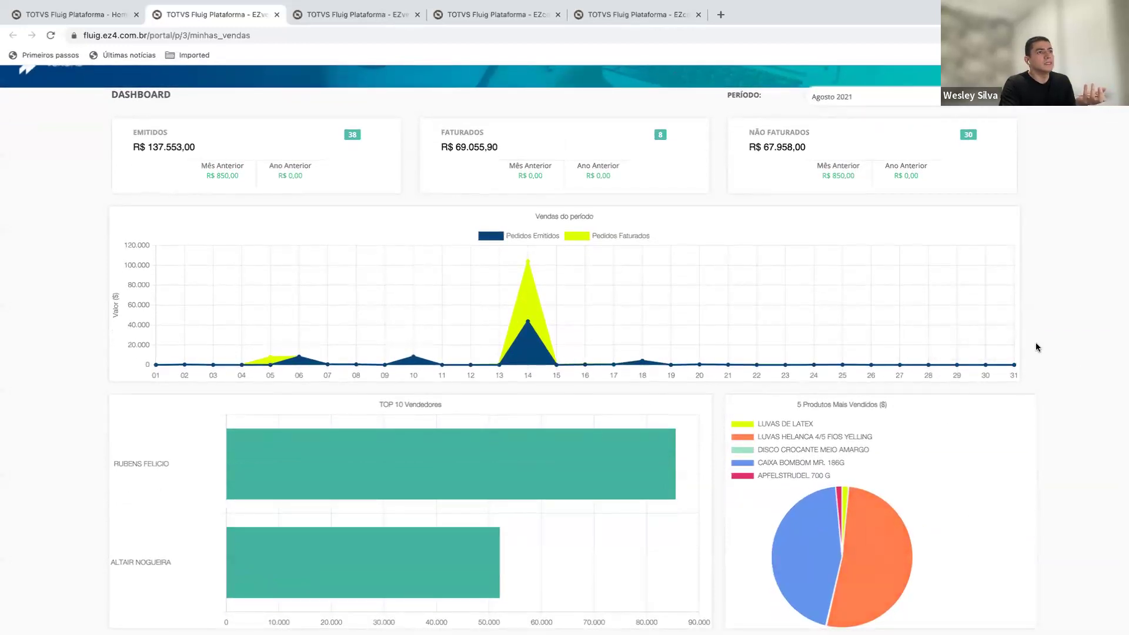
{"action": "scroll", "coordinate": [1052, 349], "scroll_direction": "up", "scroll_amount": 1}
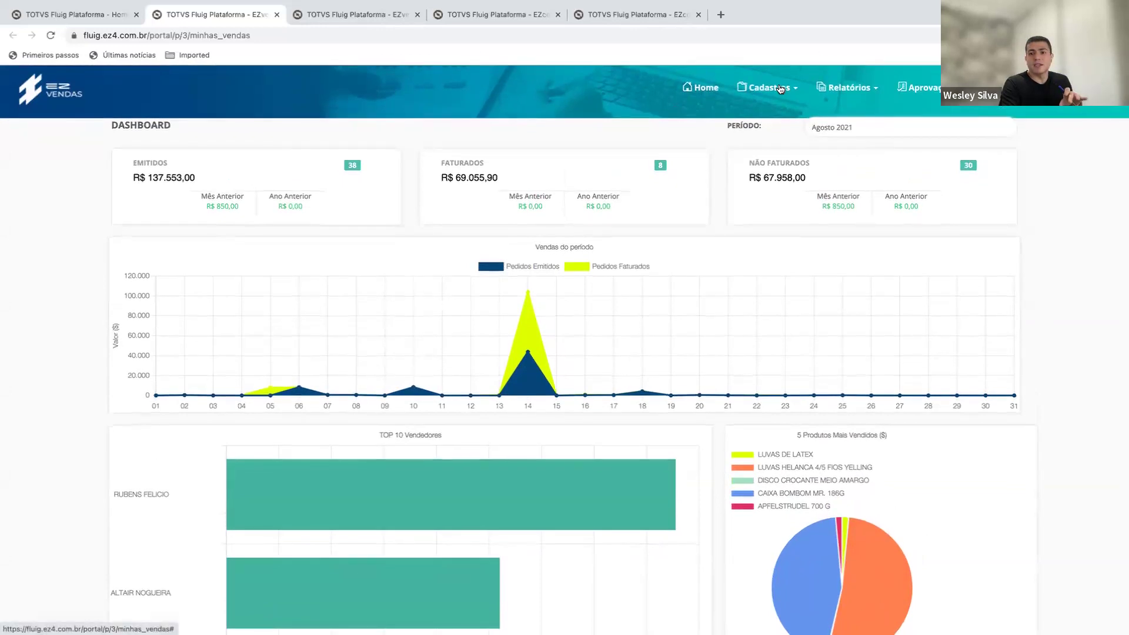
{"action": "left_click", "coordinate": [780, 89]}
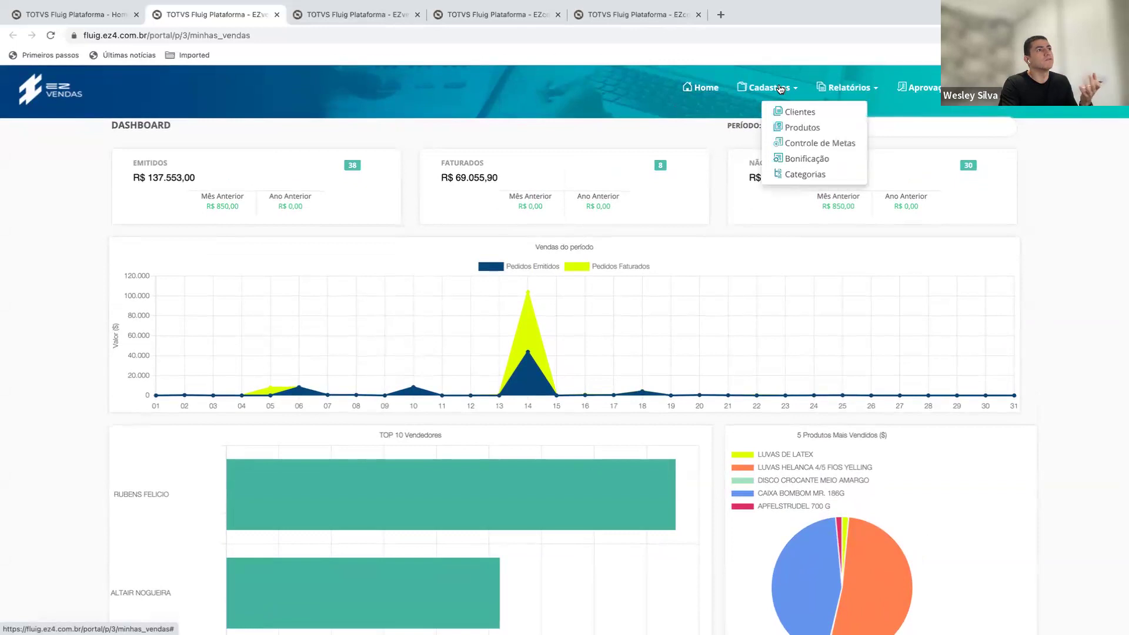
Add a new client and look up the company's CNPJ to auto-fill EZ4 CONSULTORIA LTDA's data
{"action": "left_click", "coordinate": [797, 113]}
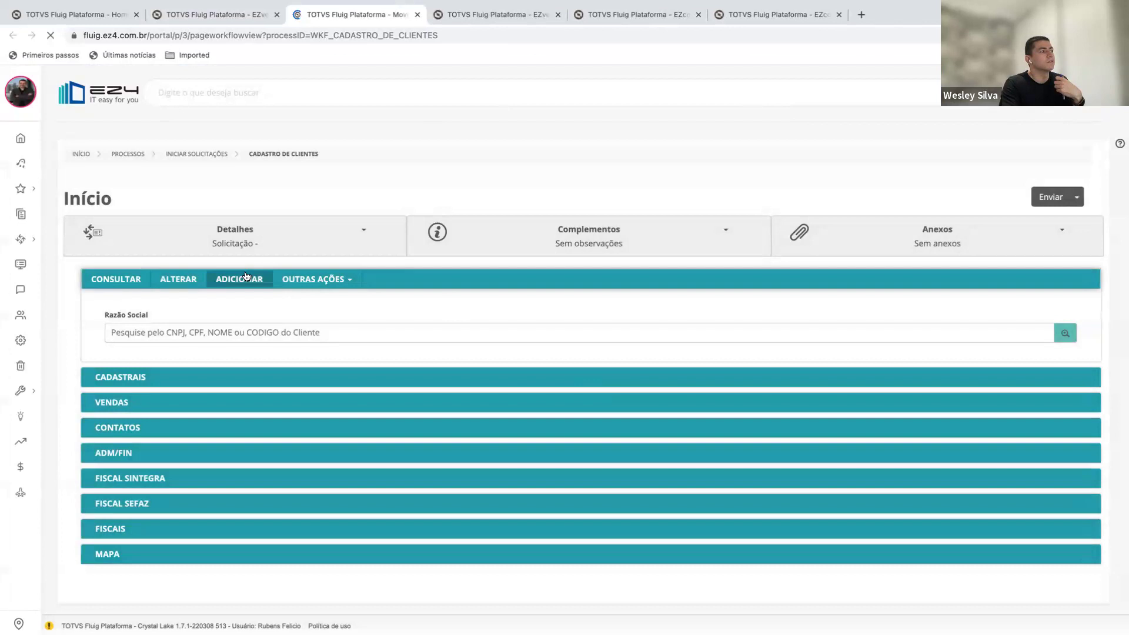
{"action": "left_click", "coordinate": [246, 278]}
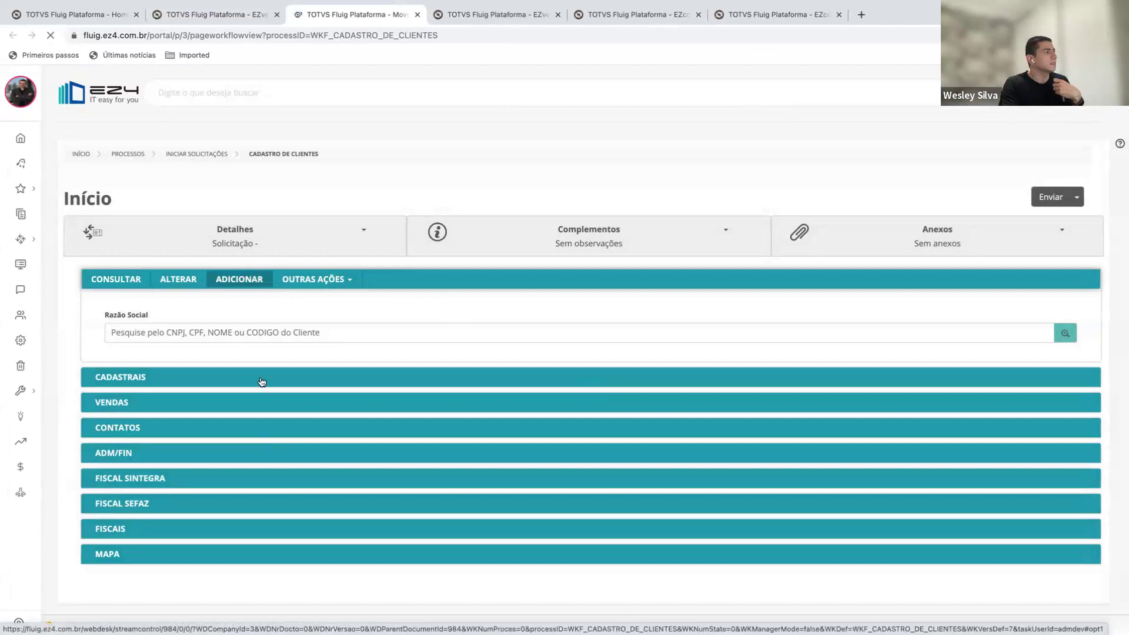
{"action": "left_click", "coordinate": [199, 318]}
{"action": "left_click", "coordinate": [264, 356]}
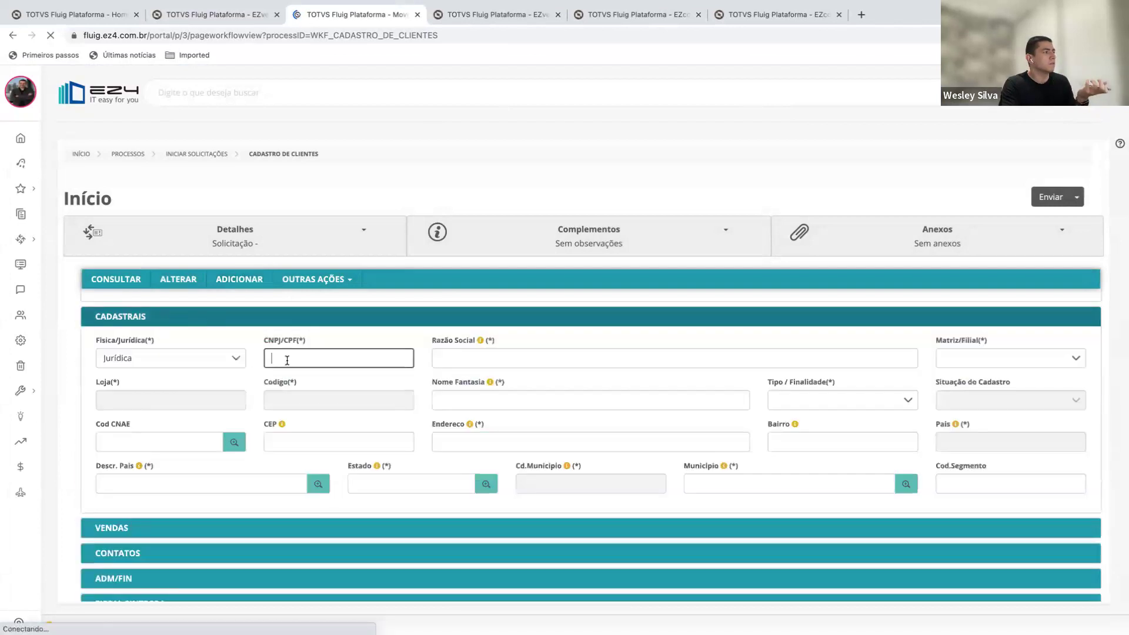
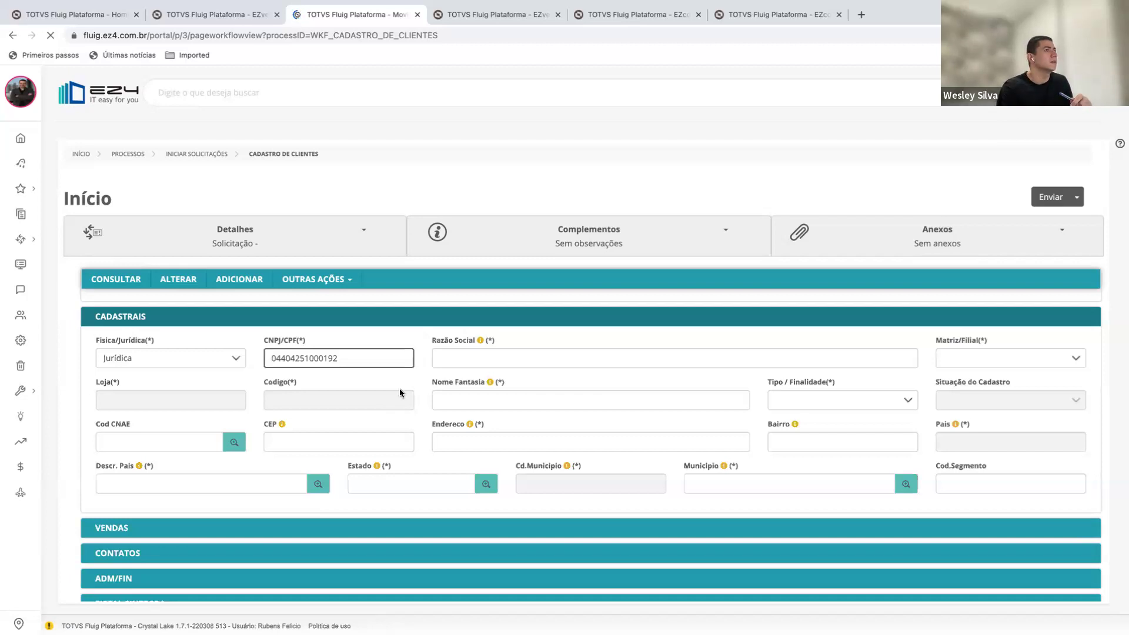
{"action": "key", "text": "Tab"}
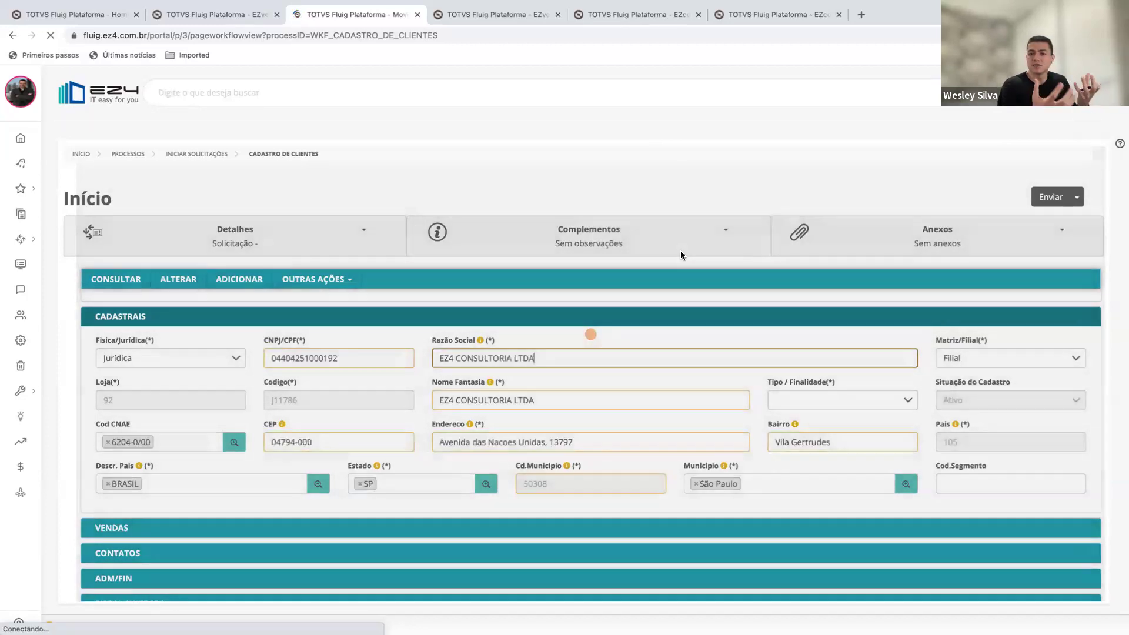
Expand the Fiscal Sintegra, Fiscal Sefaz and Mapa sections to reveal tax data and the 5.3 km route
{"action": "scroll", "coordinate": [603, 297], "scroll_direction": "down", "scroll_amount": 2}
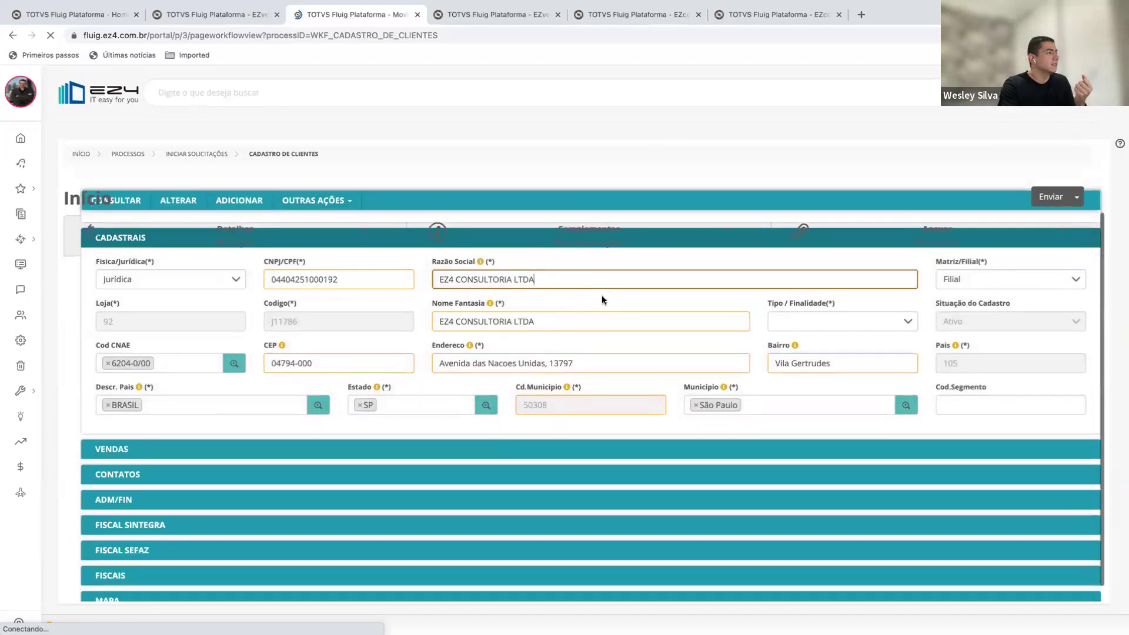
{"action": "scroll", "coordinate": [494, 346], "scroll_direction": "down", "scroll_amount": 1}
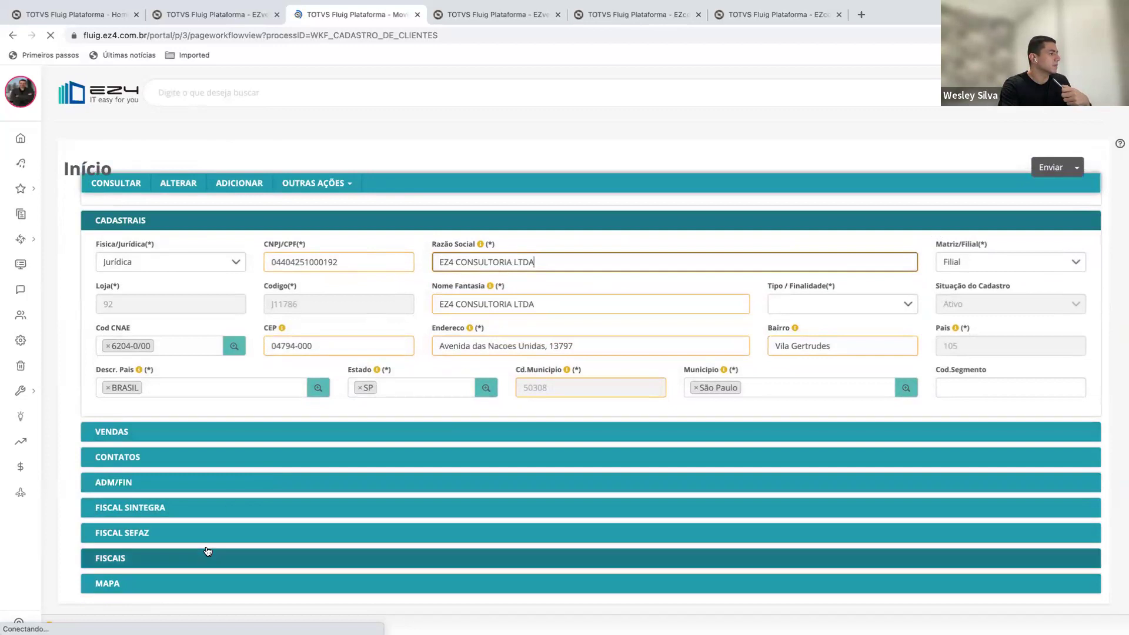
{"action": "left_click", "coordinate": [182, 509]}
{"action": "scroll", "coordinate": [186, 541], "scroll_direction": "down", "scroll_amount": 2}
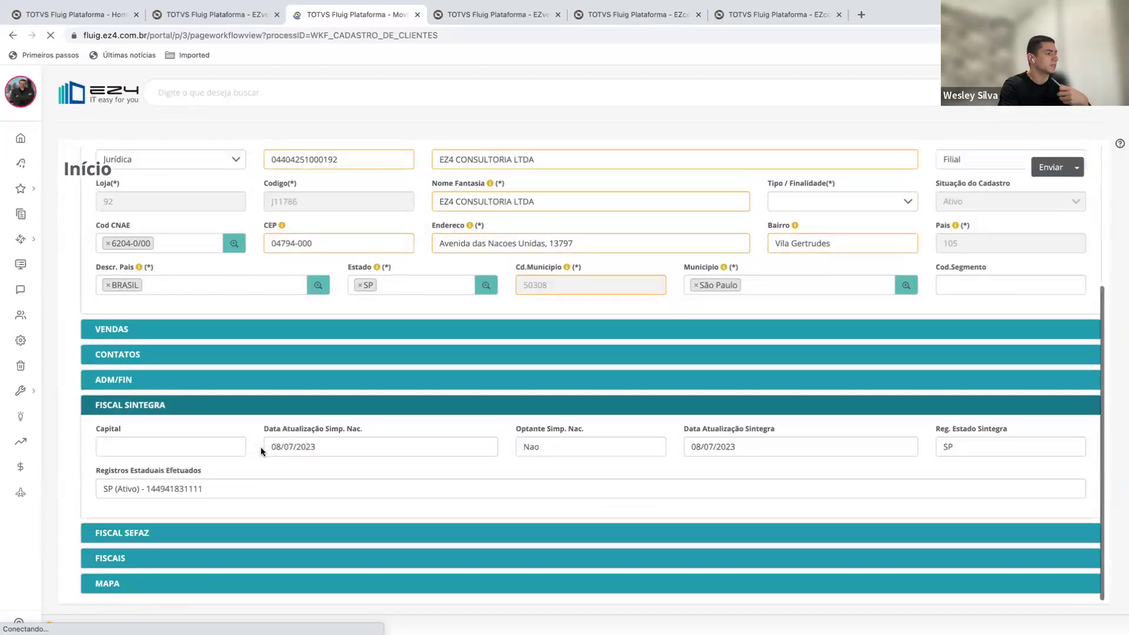
{"action": "left_click", "coordinate": [185, 540]}
{"action": "scroll", "coordinate": [235, 464], "scroll_direction": "down", "scroll_amount": 5}
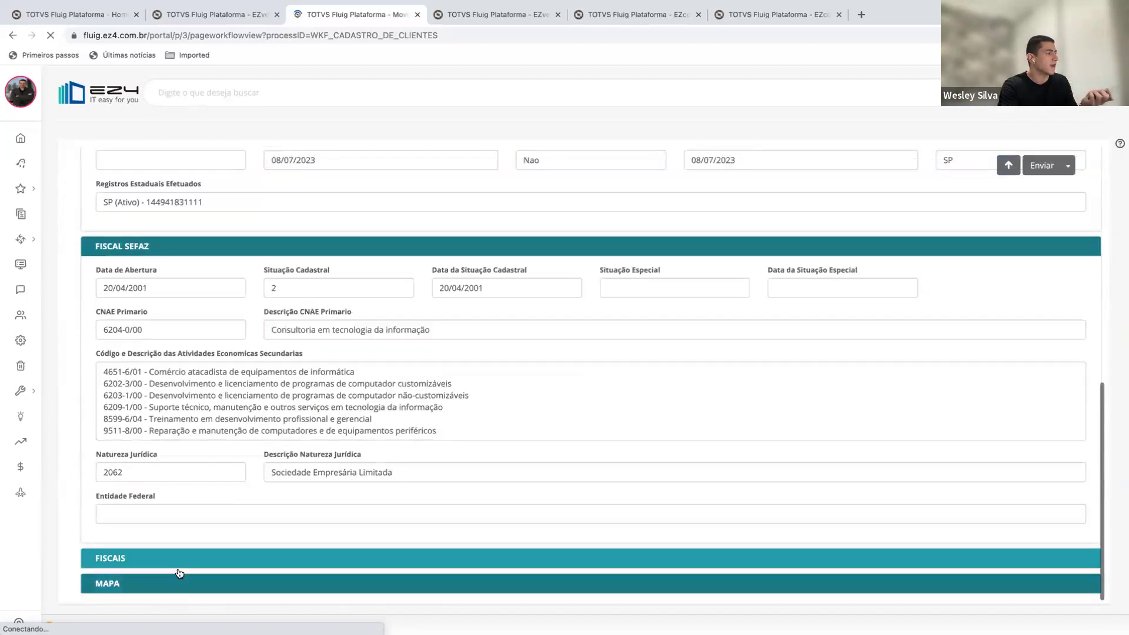
{"action": "left_click", "coordinate": [141, 576]}
{"action": "scroll", "coordinate": [206, 442], "scroll_direction": "down", "scroll_amount": 5}
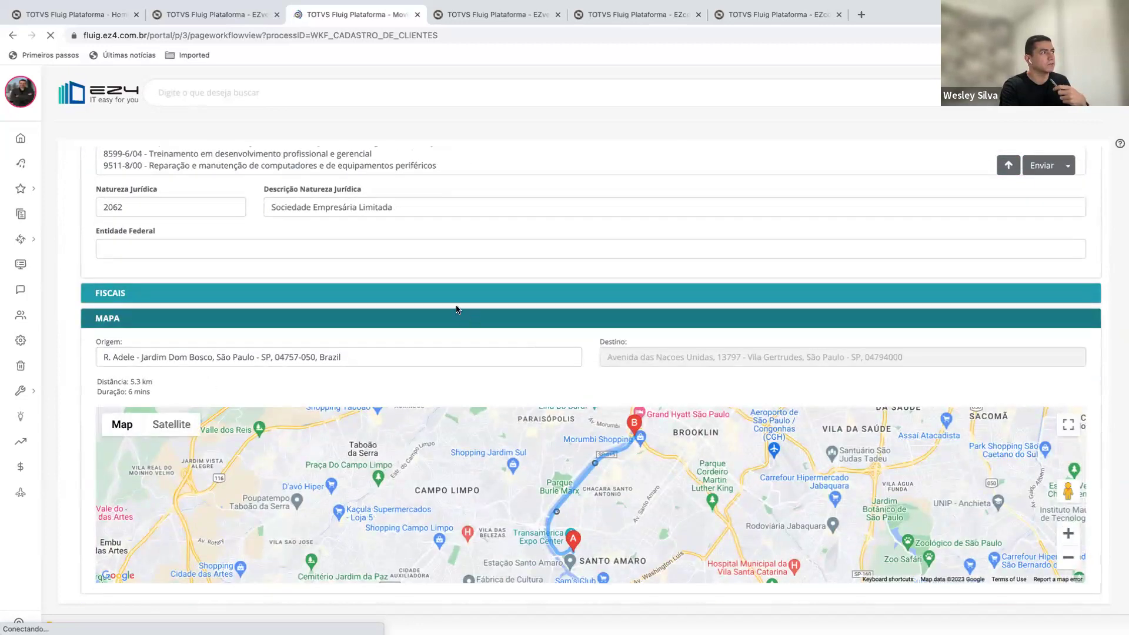
{"action": "scroll", "coordinate": [456, 300], "scroll_direction": "up", "scroll_amount": 7}
{"action": "scroll", "coordinate": [456, 300], "scroll_direction": "up", "scroll_amount": 6}
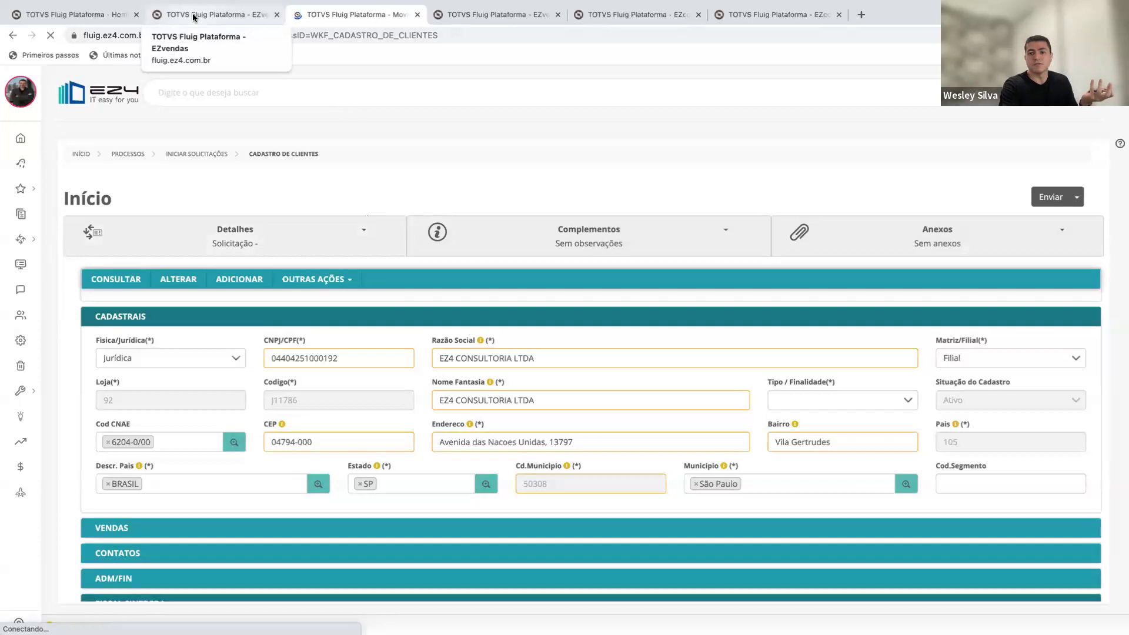
Return to the EZ Vendas dashboard and list its Relatório de Metas and Relatório de Vendas reports
{"action": "left_click", "coordinate": [193, 17]}
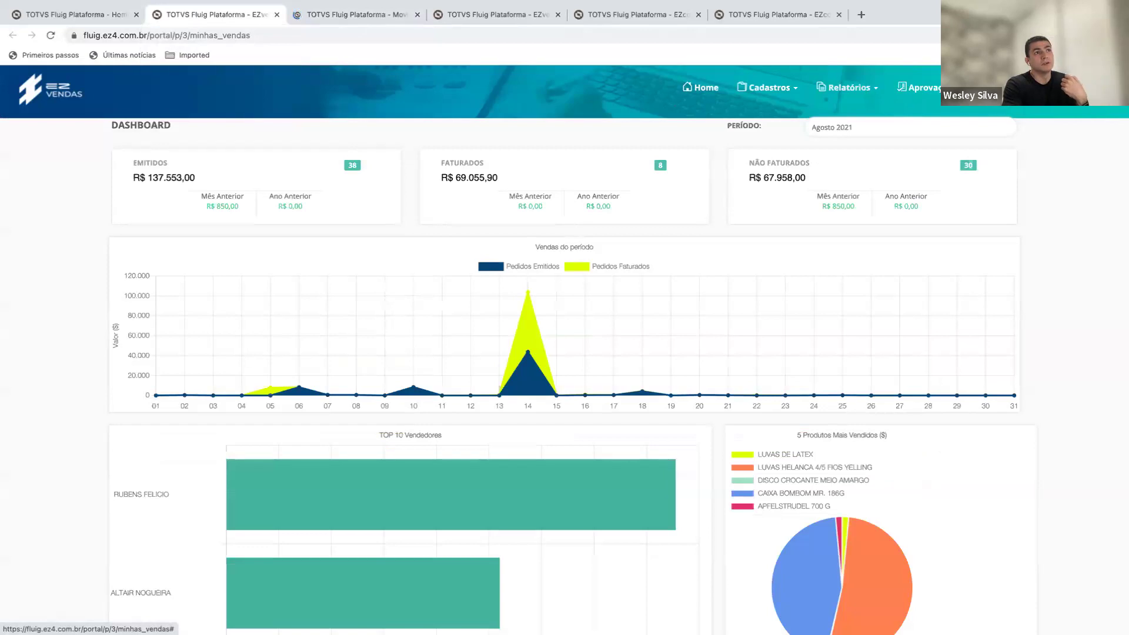
{"action": "left_click", "coordinate": [866, 94]}
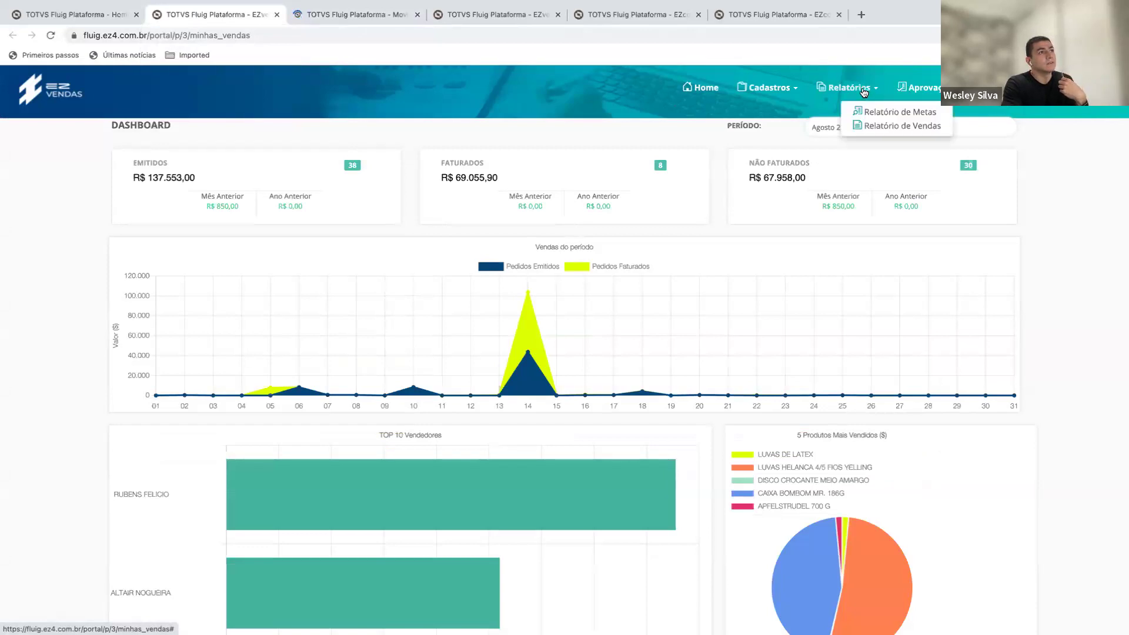
Open the Relatório de Vendas and zoom its order-cluster map in on southeast Brazil
{"action": "left_click", "coordinate": [888, 130]}
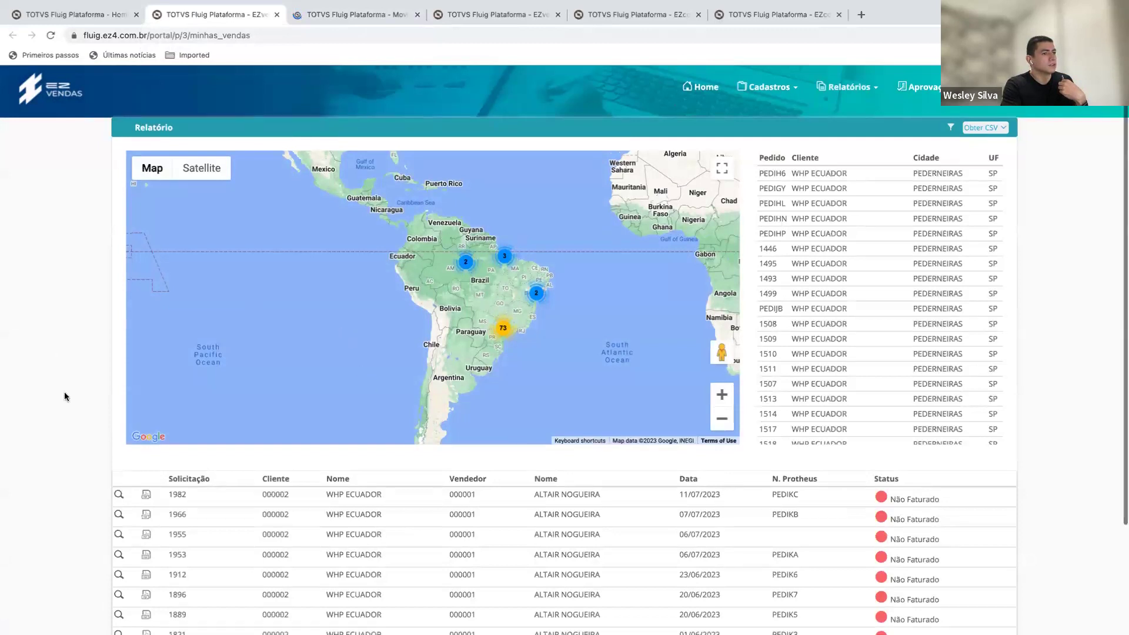
{"action": "scroll", "coordinate": [65, 393], "scroll_direction": "down", "scroll_amount": 3}
{"action": "scroll", "coordinate": [65, 392], "scroll_direction": "up", "scroll_amount": 3}
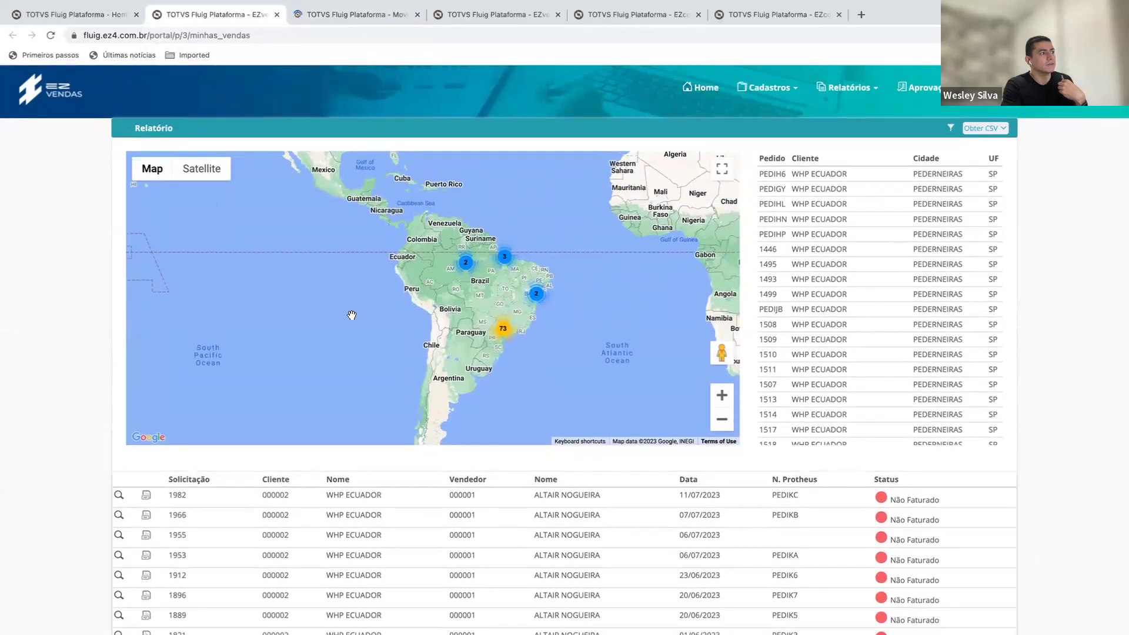
{"action": "scroll", "coordinate": [503, 327], "scroll_direction": "up", "scroll_amount": 1}
{"action": "scroll", "coordinate": [503, 327], "scroll_direction": "up", "scroll_amount": 2}
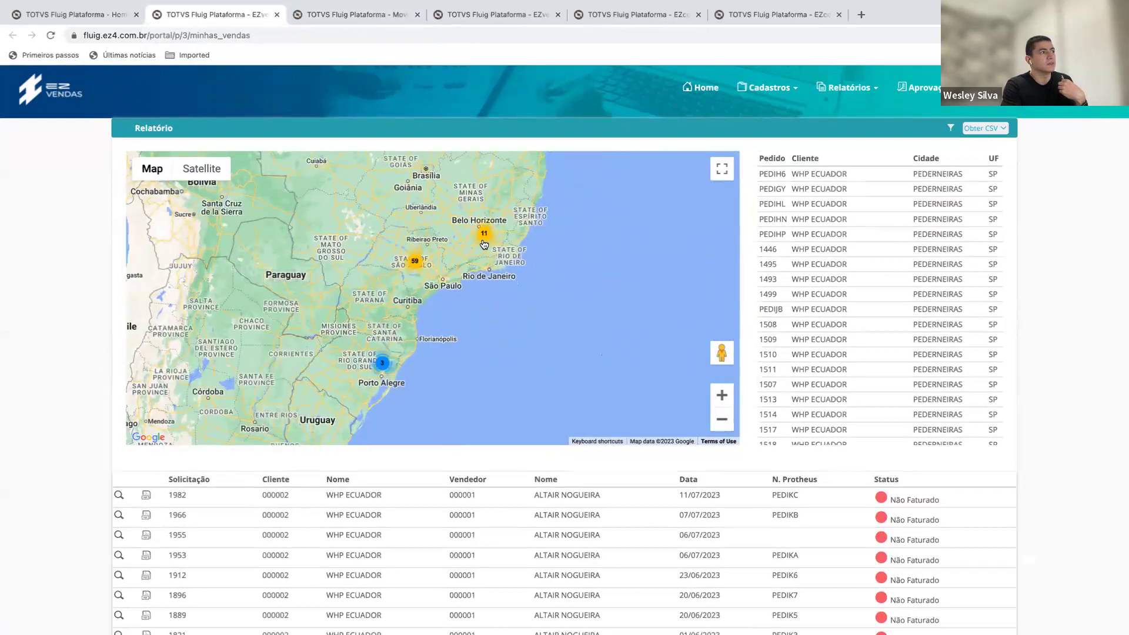
Zoom into the 11-order map cluster and view the white building nearby in Street View
{"action": "left_click", "coordinate": [484, 236]}
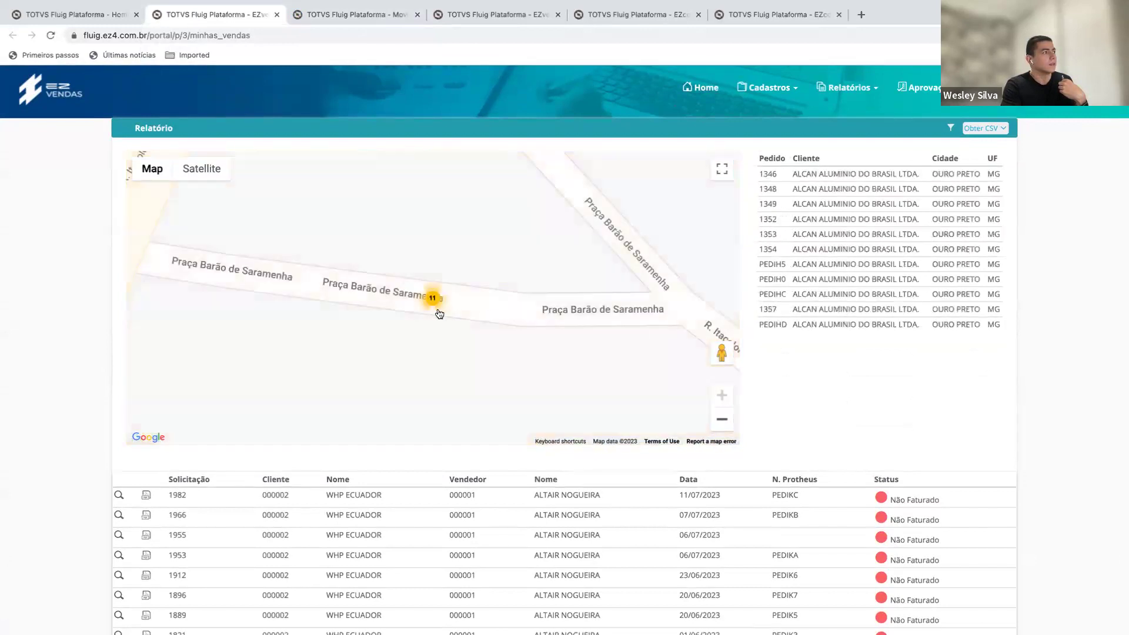
{"action": "left_click_drag", "start_coordinate": [722, 353], "coordinate": [448, 297]}
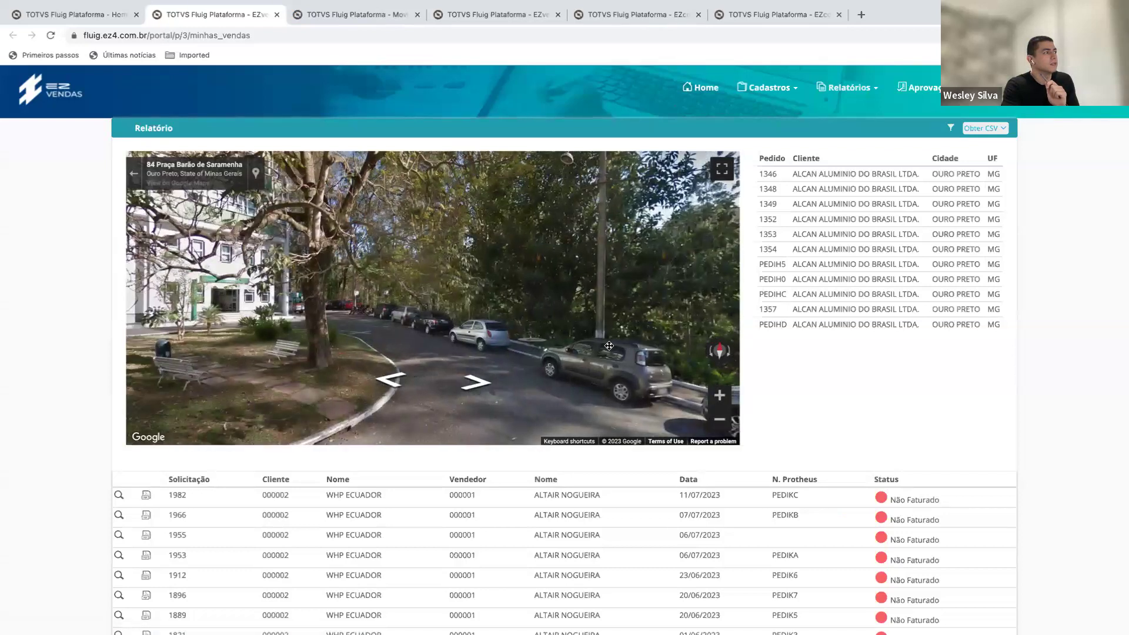
{"action": "left_click", "coordinate": [345, 353]}
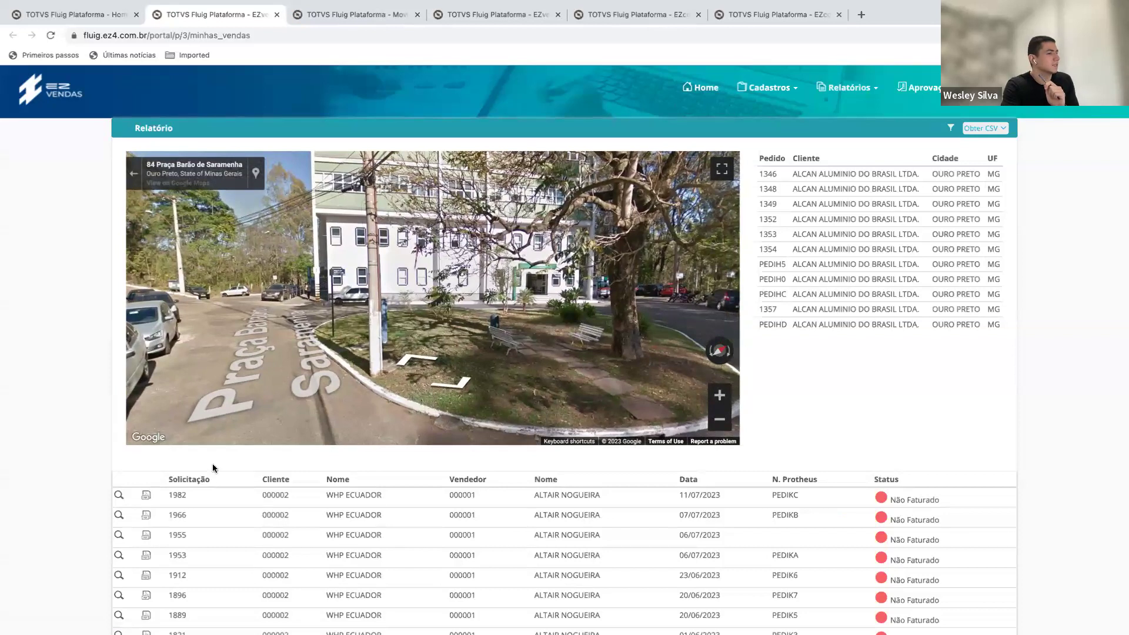
{"action": "scroll", "coordinate": [9, 426], "scroll_direction": "down", "scroll_amount": 3}
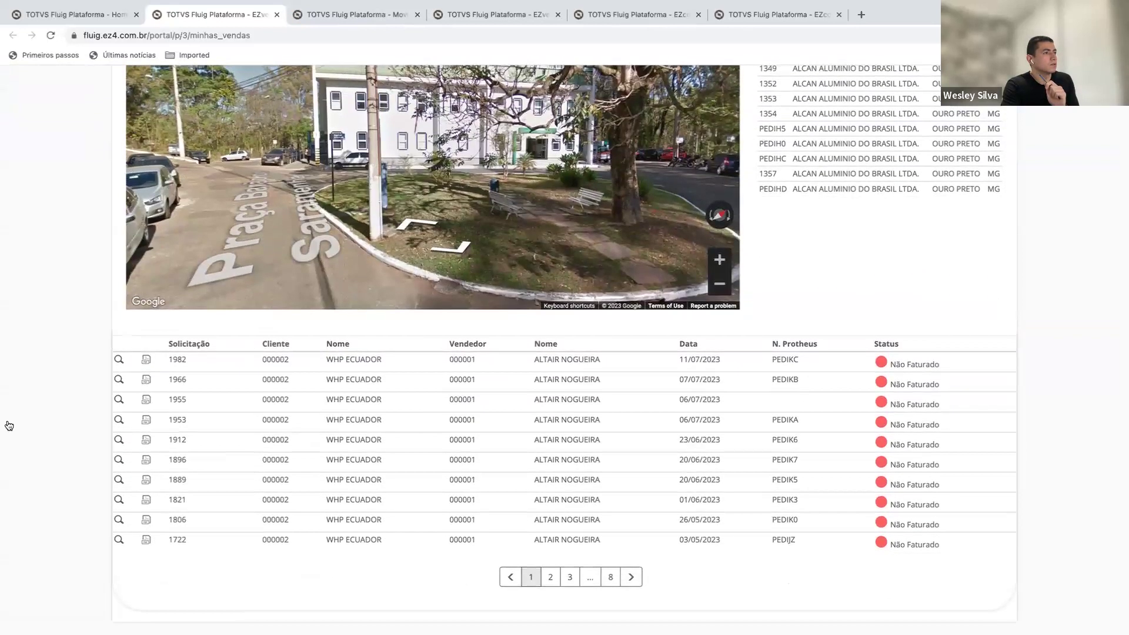
{"action": "scroll", "coordinate": [9, 426], "scroll_direction": "up", "scroll_amount": 3}
Review the empty Aprovações list and start a Pedido de Vendas (MV) request in a new tab
{"action": "scroll", "coordinate": [9, 426], "scroll_direction": "down", "scroll_amount": 1}
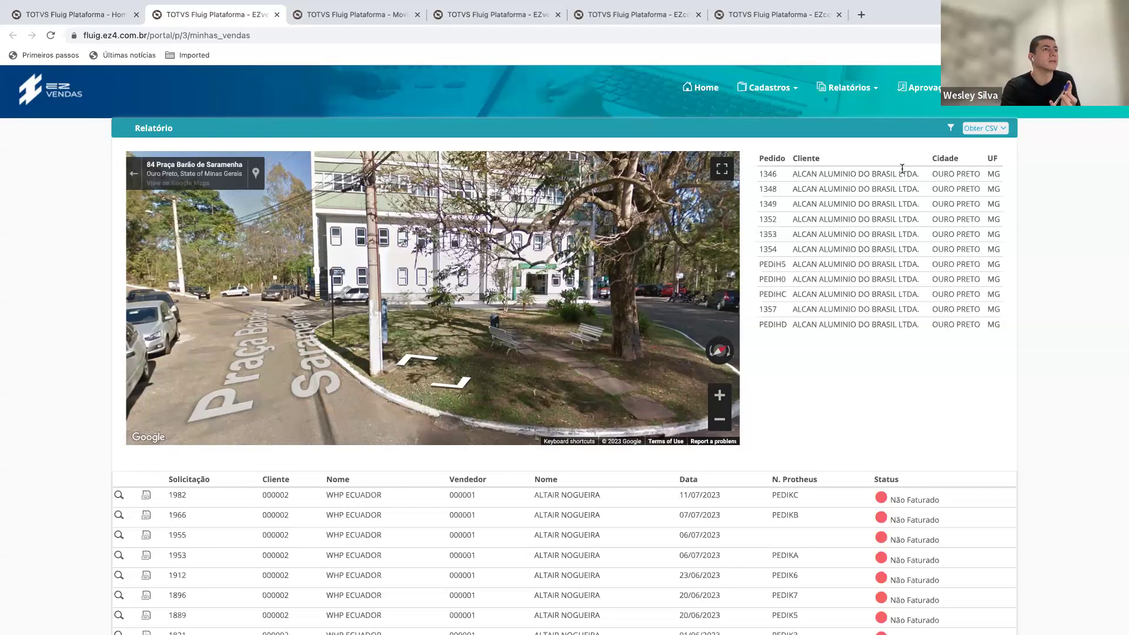
{"action": "left_click", "coordinate": [926, 89]}
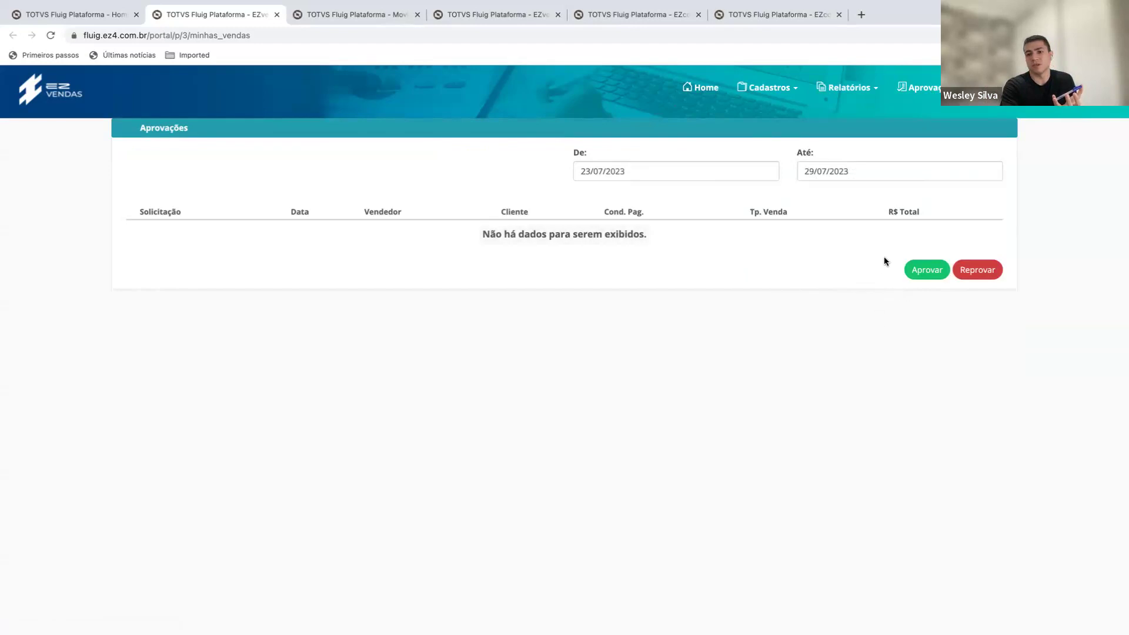
{"action": "left_click", "coordinate": [1010, 112]}
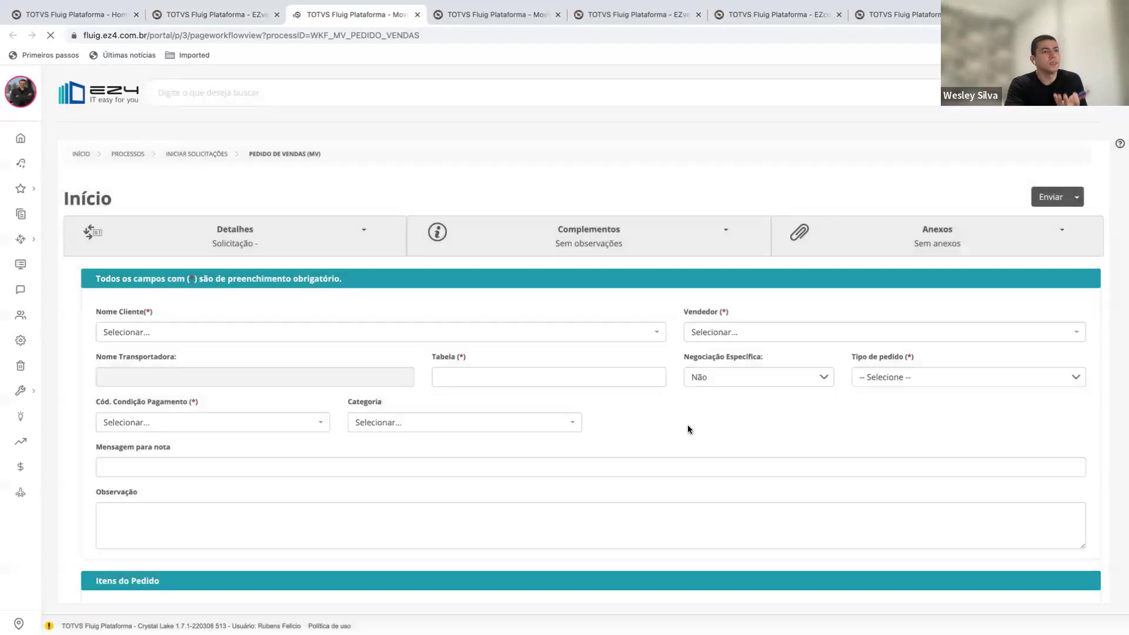
{"action": "scroll", "coordinate": [687, 428], "scroll_direction": "down", "scroll_amount": 1}
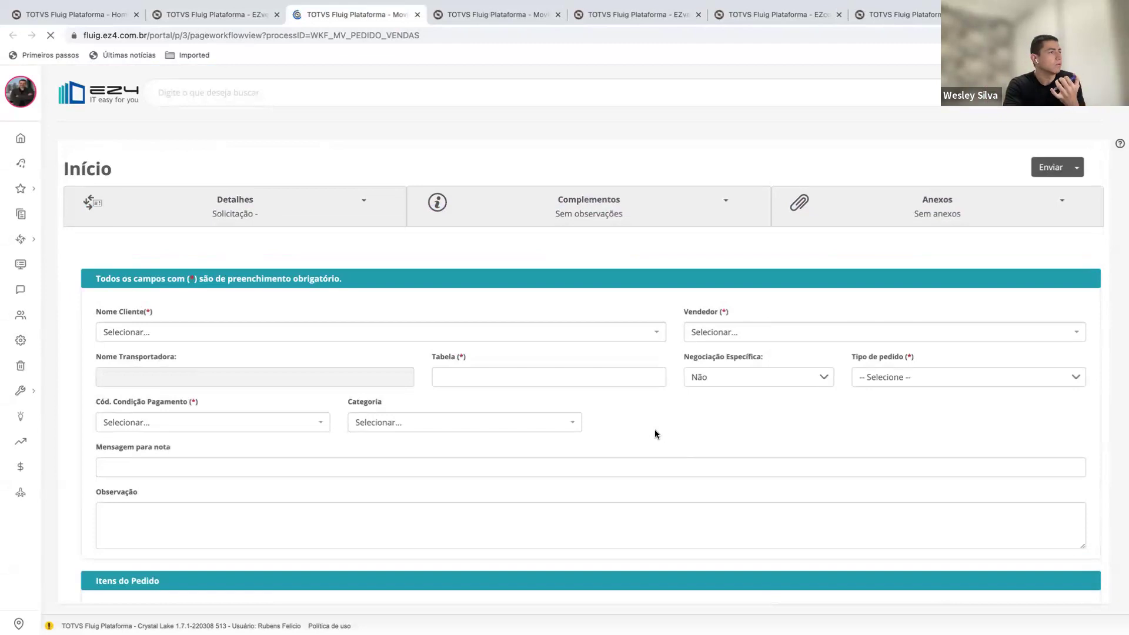
{"action": "left_click", "coordinate": [649, 334]}
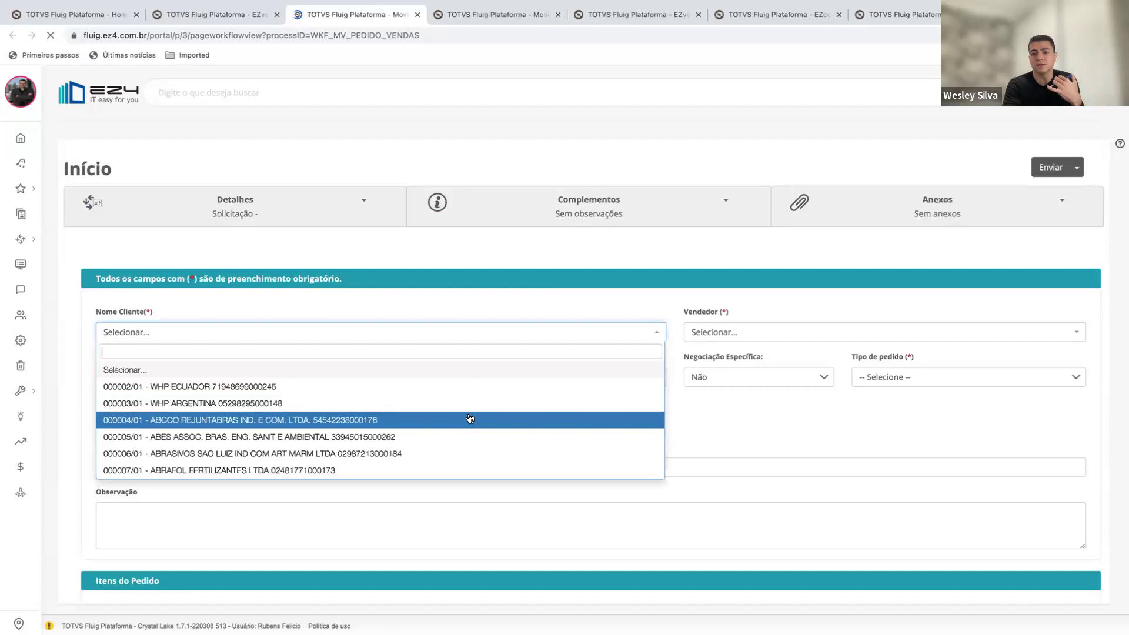
{"action": "scroll", "coordinate": [470, 419], "scroll_direction": "down", "scroll_amount": 4}
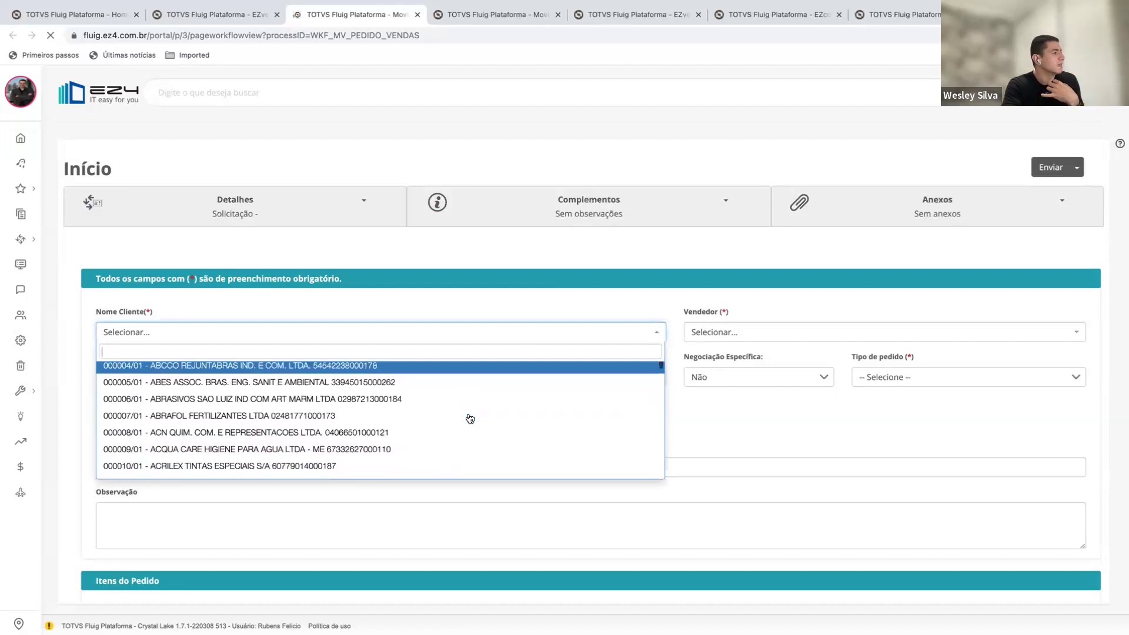
{"action": "scroll", "coordinate": [470, 419], "scroll_direction": "down", "scroll_amount": 2}
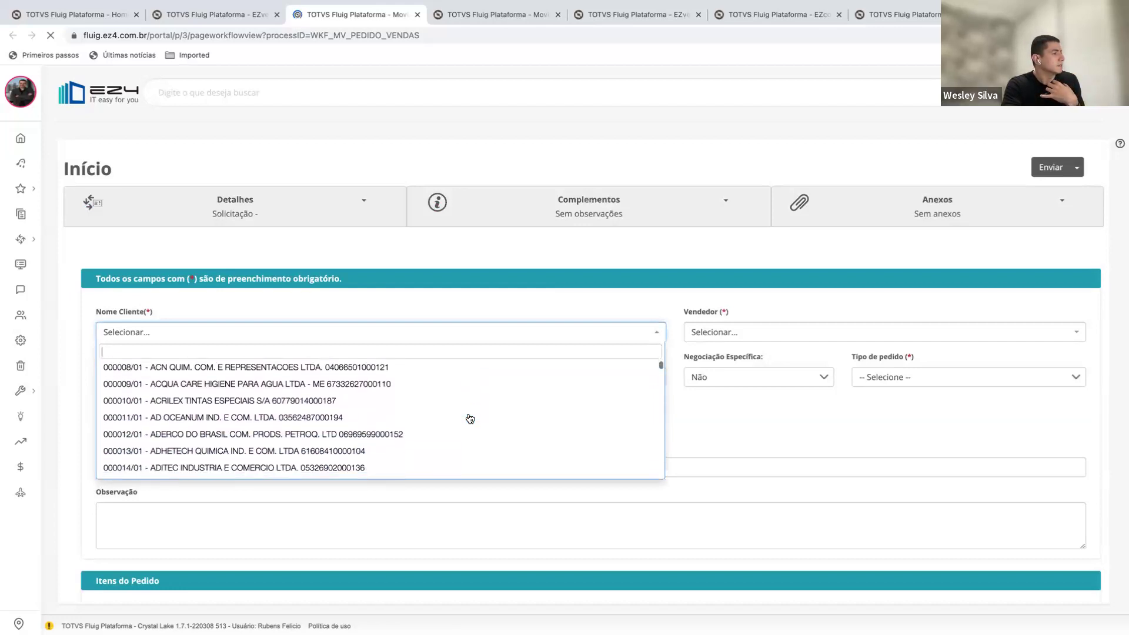
{"action": "left_click", "coordinate": [729, 414]}
{"action": "left_click", "coordinate": [746, 335]}
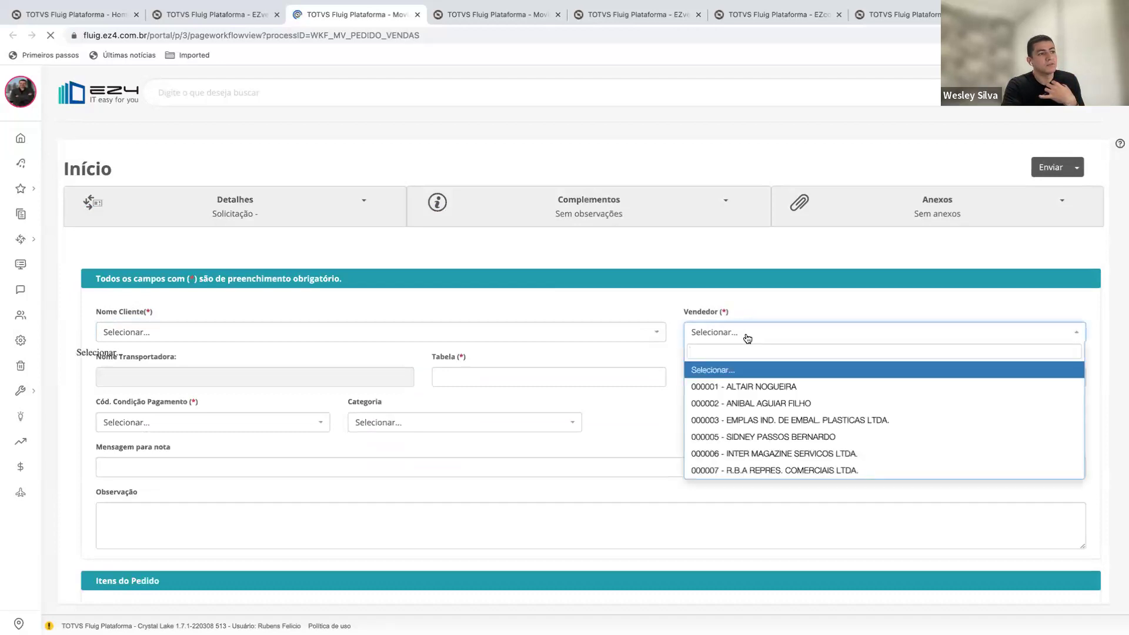
{"action": "left_click", "coordinate": [747, 337]}
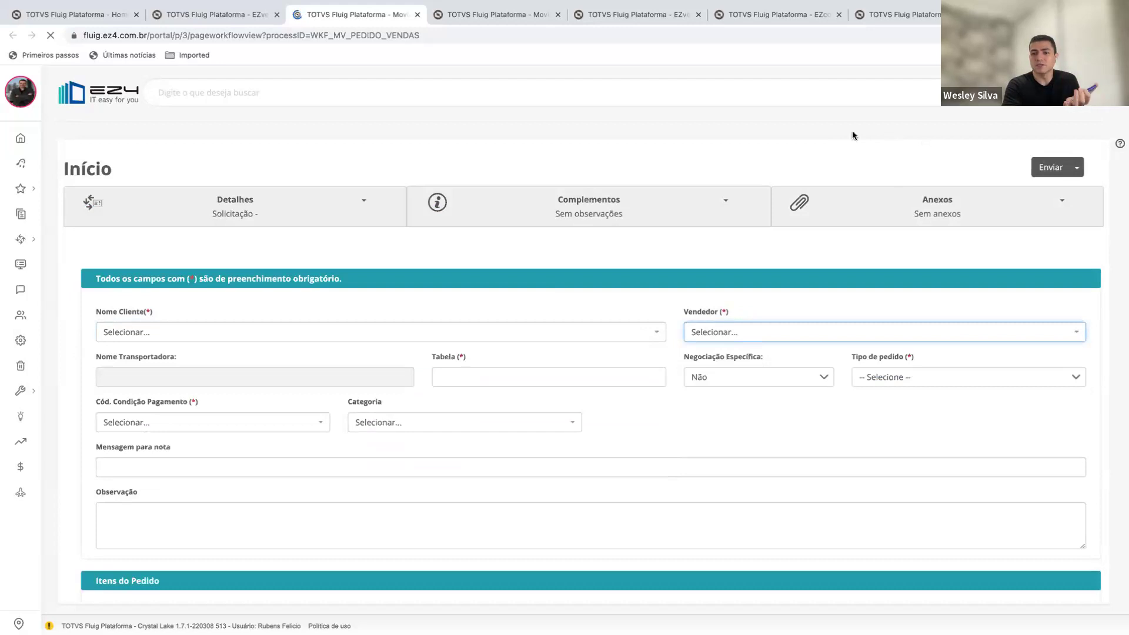
{"action": "scroll", "coordinate": [829, 376], "scroll_direction": "down", "scroll_amount": 1}
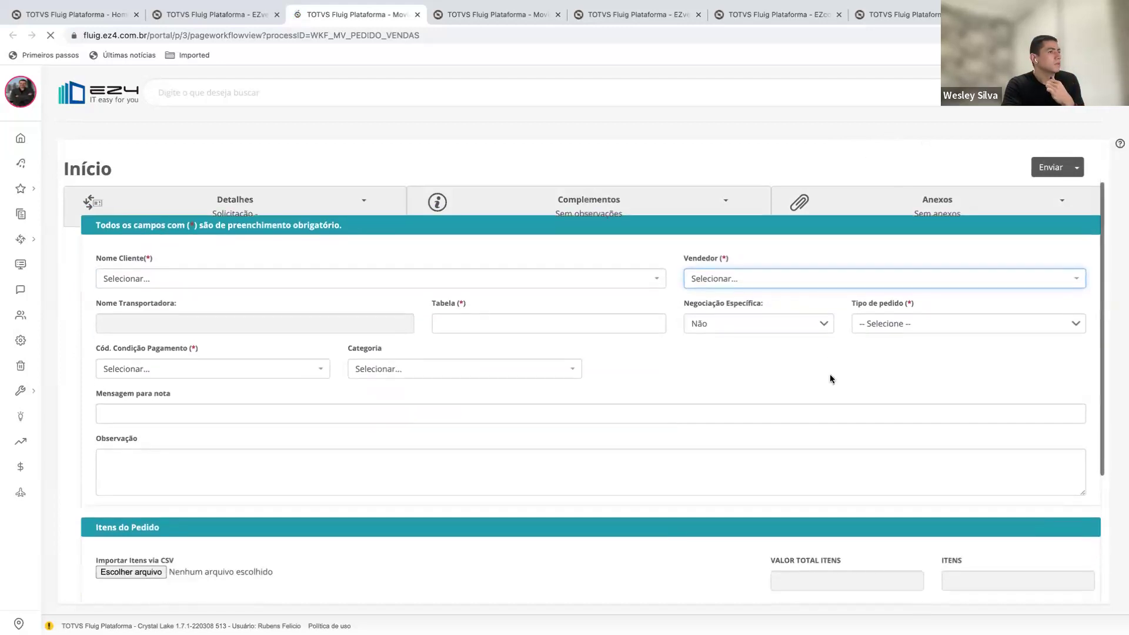
{"action": "scroll", "coordinate": [831, 374], "scroll_direction": "down", "scroll_amount": 1}
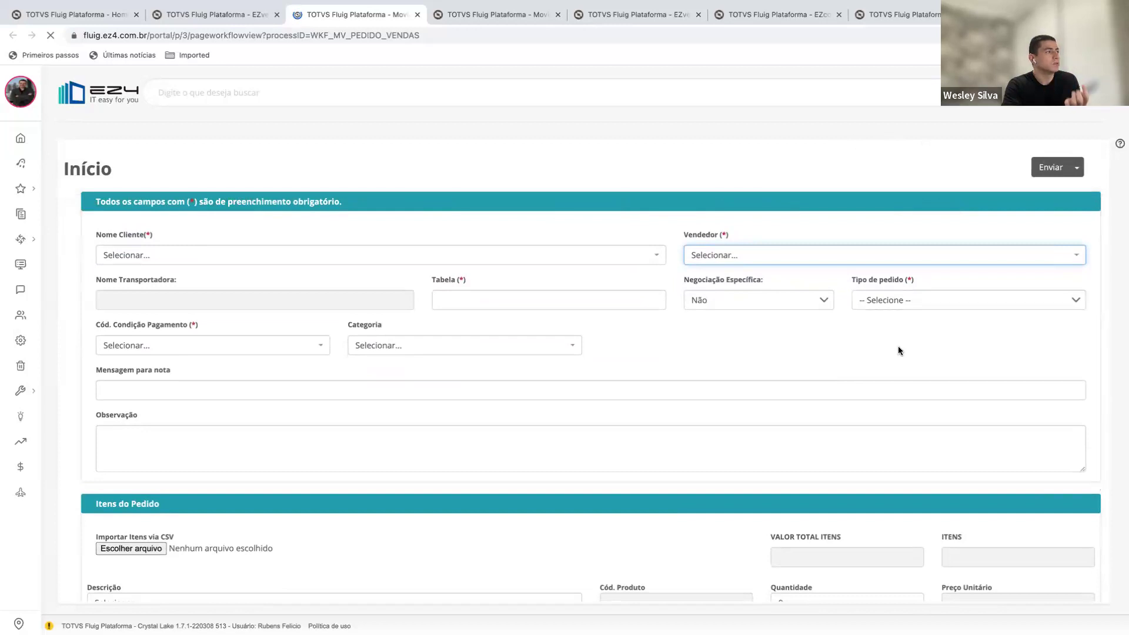
{"action": "scroll", "coordinate": [897, 347], "scroll_direction": "down", "scroll_amount": 1}
{"action": "left_click", "coordinate": [291, 297]}
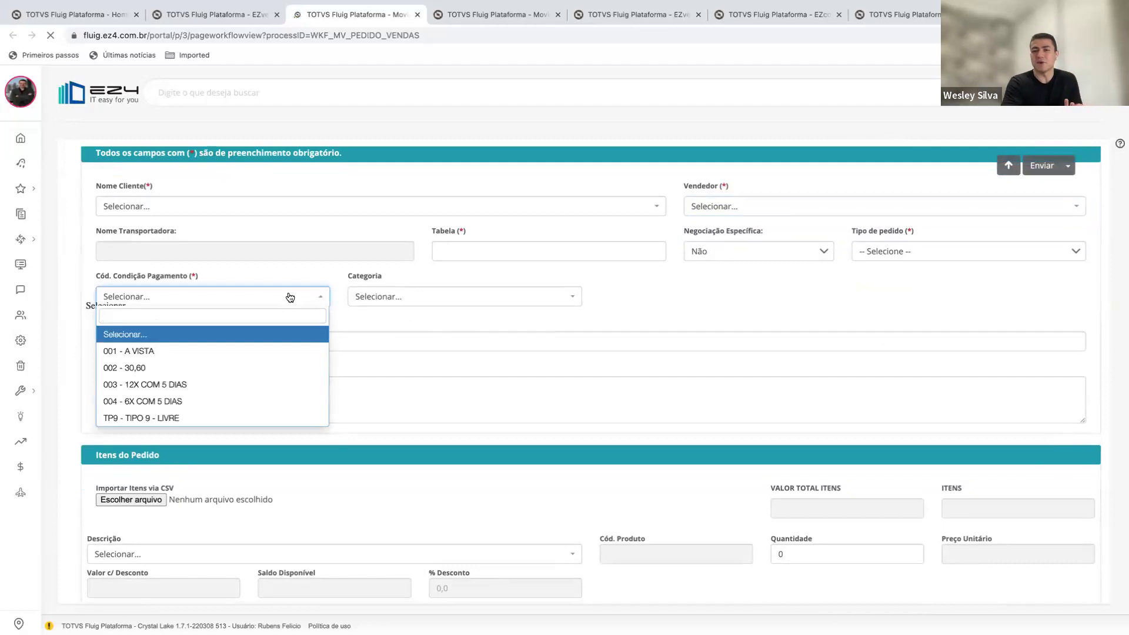
{"action": "left_click", "coordinate": [290, 297]}
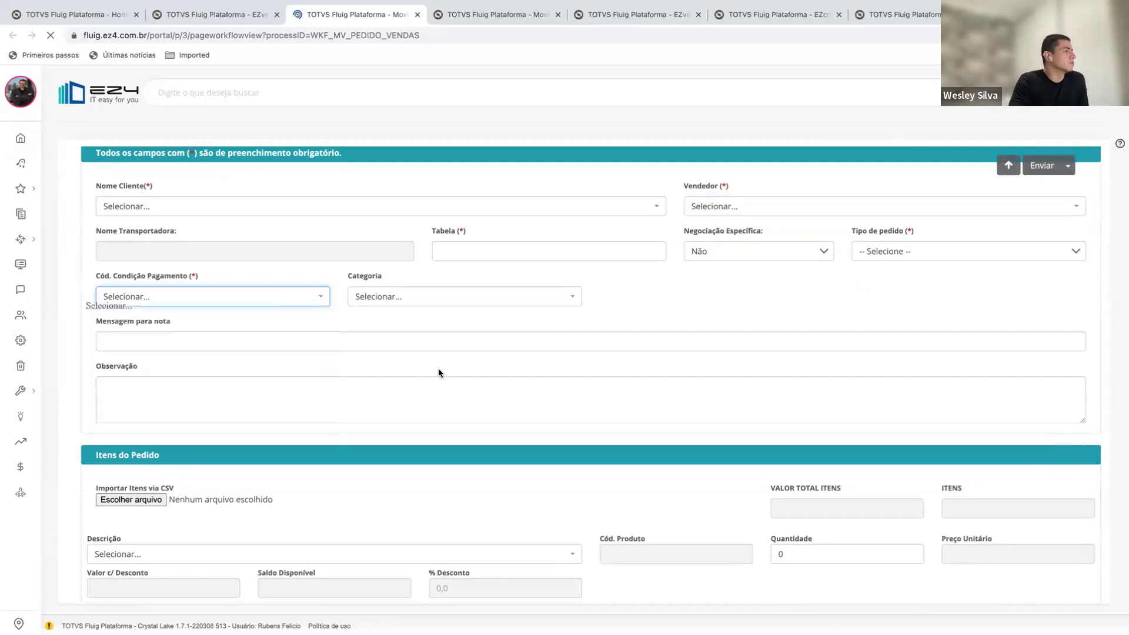
{"action": "scroll", "coordinate": [441, 365], "scroll_direction": "down", "scroll_amount": 1}
{"action": "scroll", "coordinate": [441, 366], "scroll_direction": "down", "scroll_amount": 1}
{"action": "left_click", "coordinate": [347, 270]}
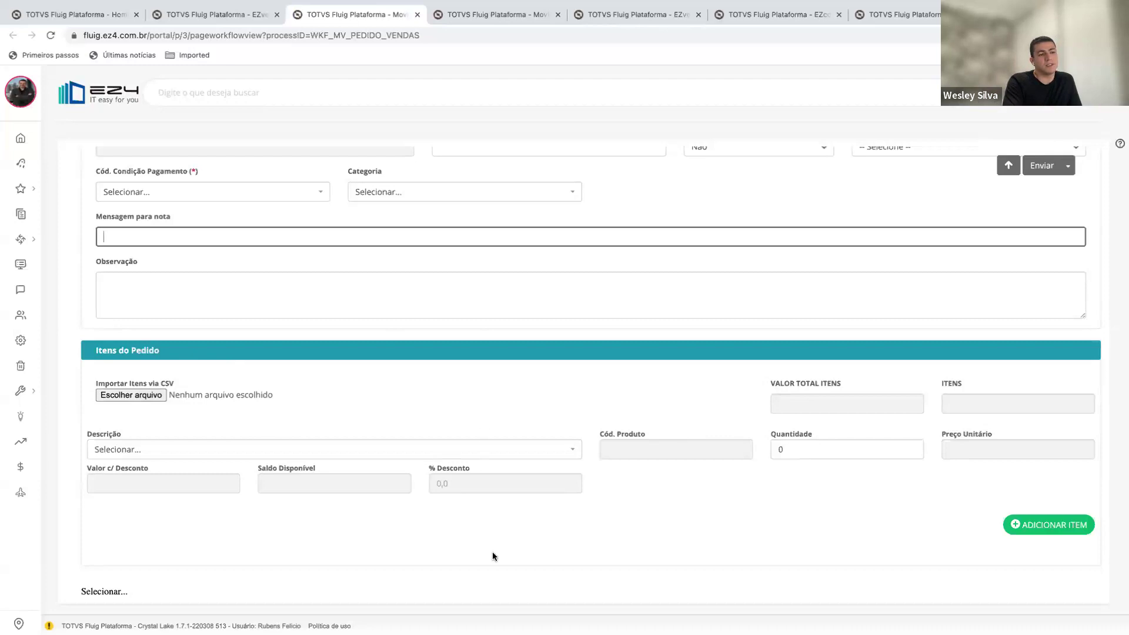
Browse the order item's product list and close it without choosing a product
{"action": "left_click", "coordinate": [244, 452]}
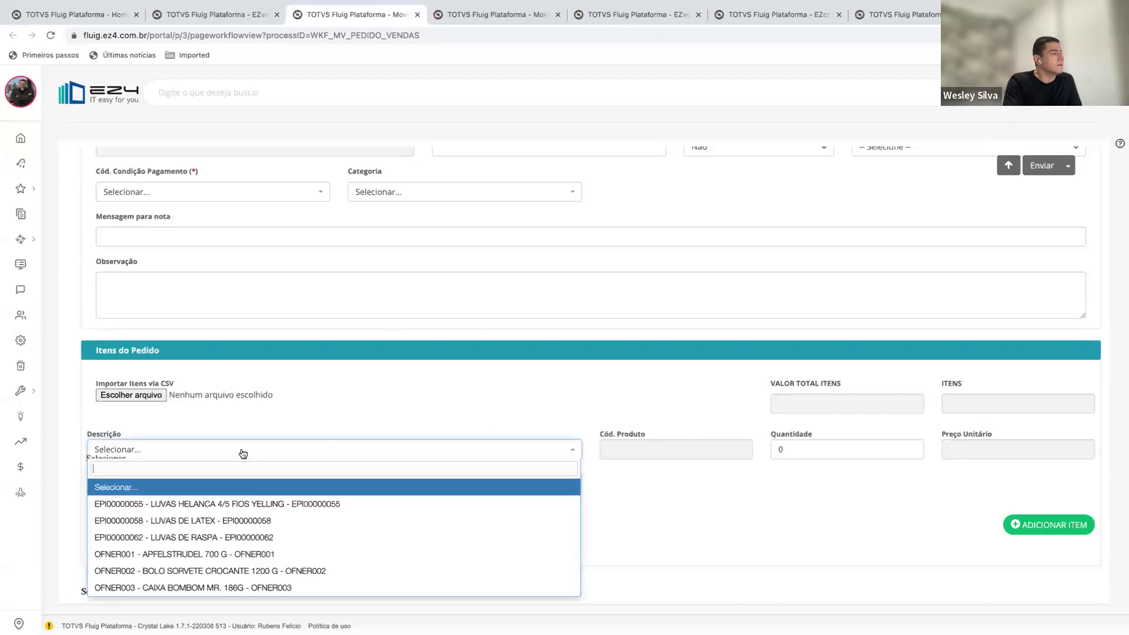
{"action": "scroll", "coordinate": [277, 511], "scroll_direction": "down", "scroll_amount": 2}
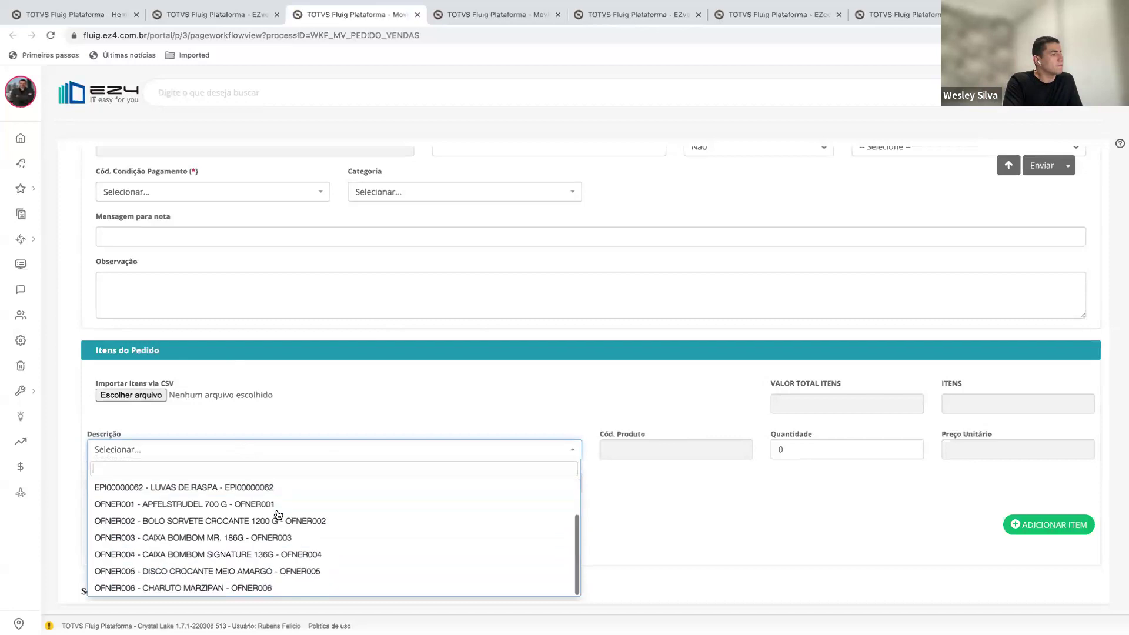
{"action": "scroll", "coordinate": [278, 515], "scroll_direction": "up", "scroll_amount": 2}
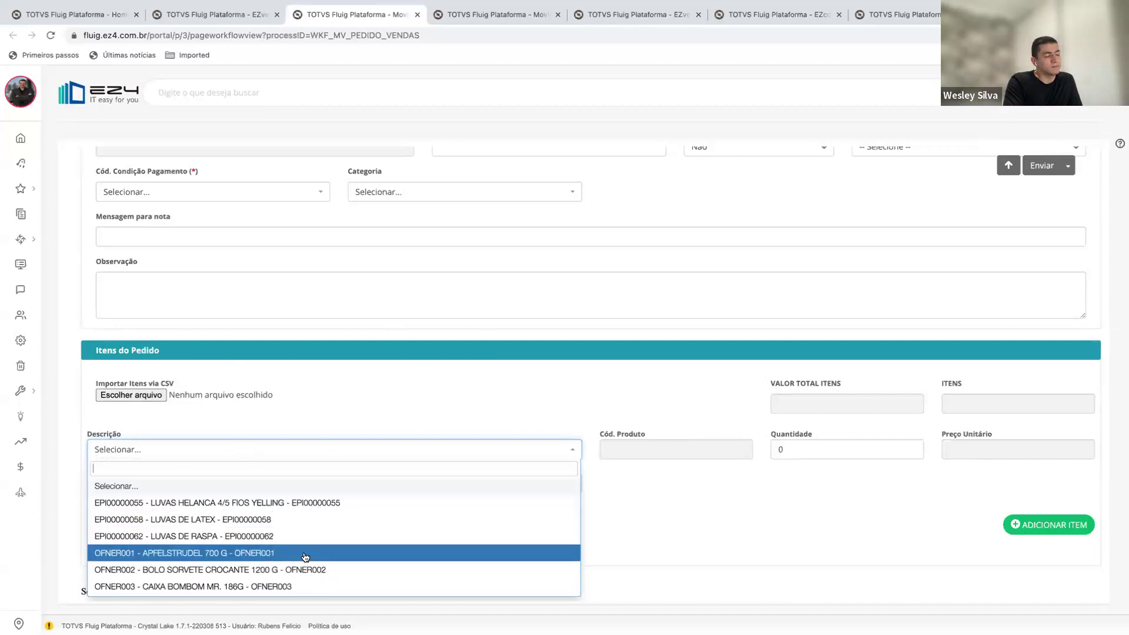
{"action": "left_click", "coordinate": [694, 516]}
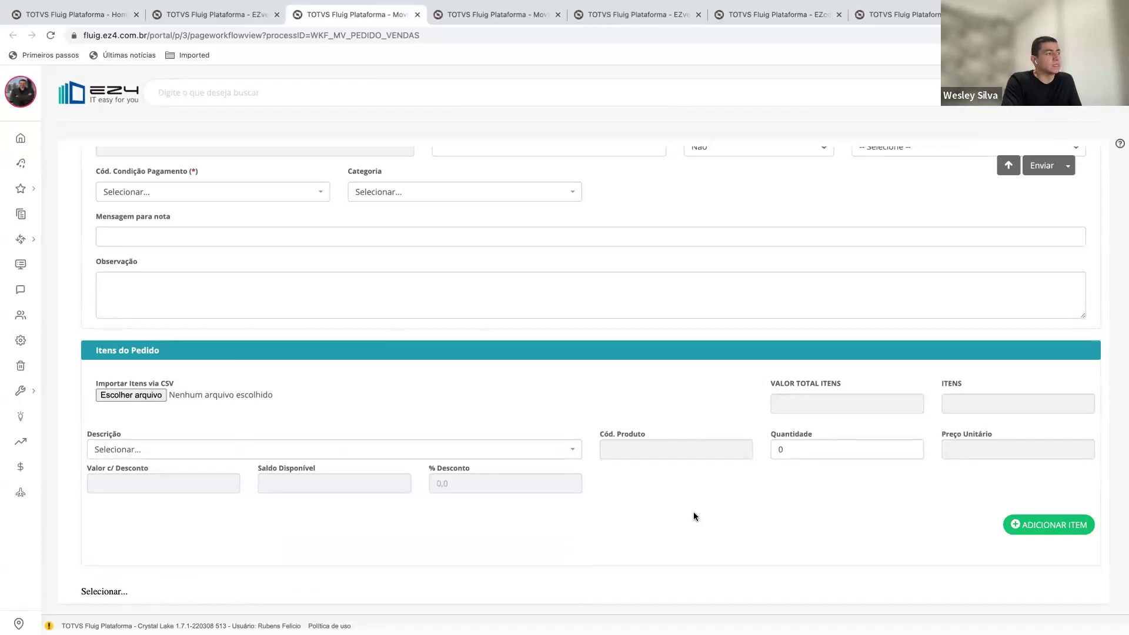
Expand Detalhes to show process WKF_MV_PEDIDO_VENDAS version 11 and its workflow diagram
{"action": "scroll", "coordinate": [694, 515], "scroll_direction": "up", "scroll_amount": 4}
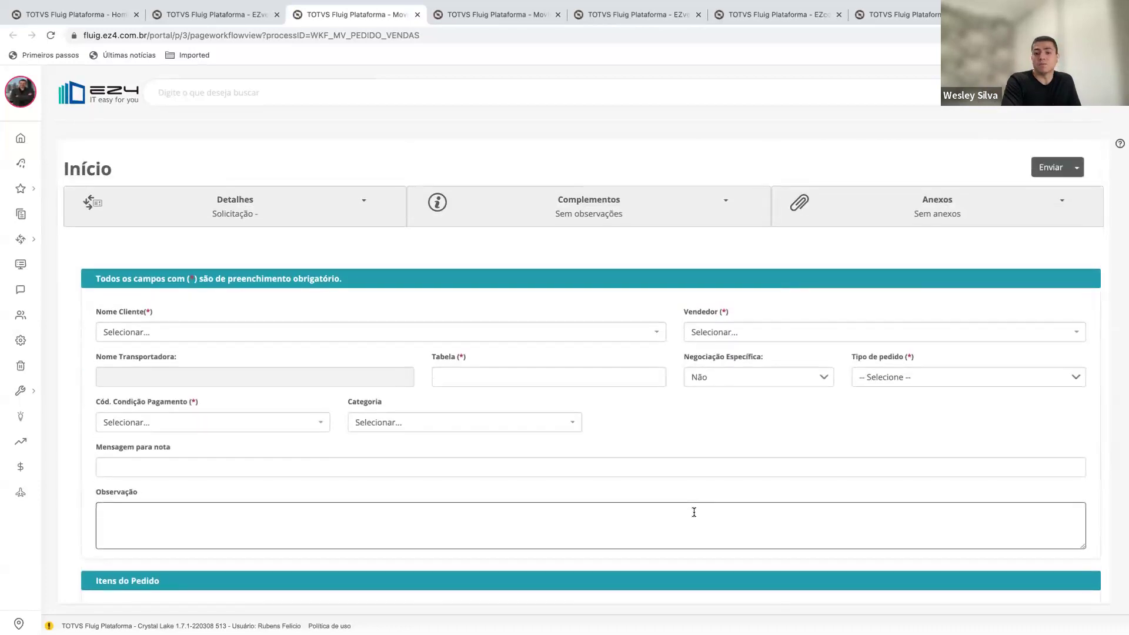
{"action": "scroll", "coordinate": [694, 512], "scroll_direction": "down", "scroll_amount": 4}
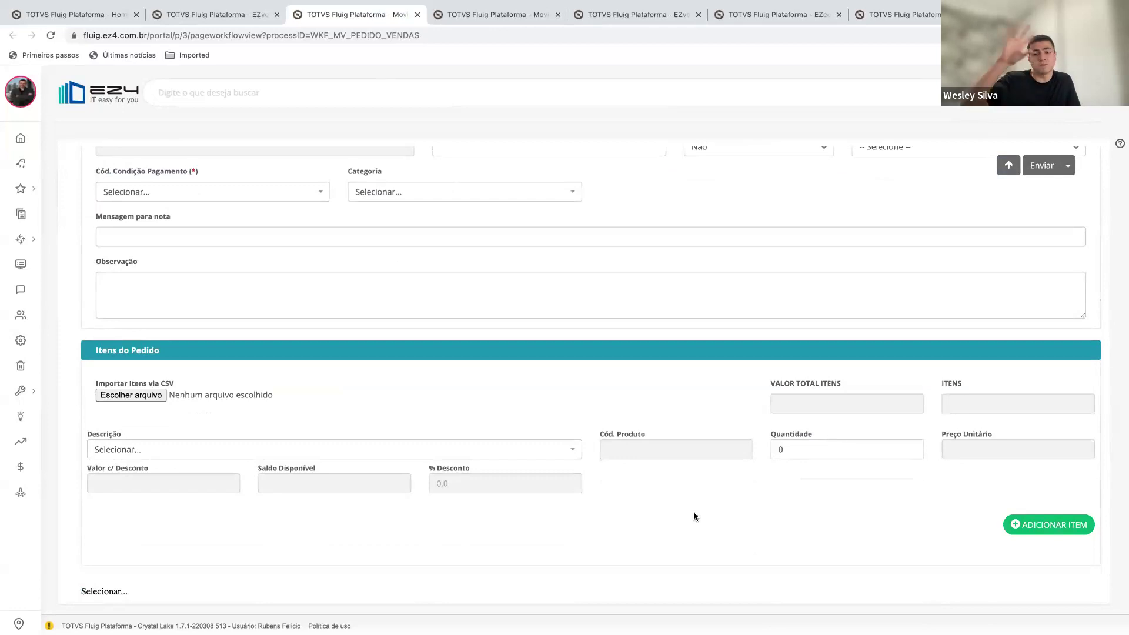
{"action": "scroll", "coordinate": [693, 516], "scroll_direction": "up", "scroll_amount": 5}
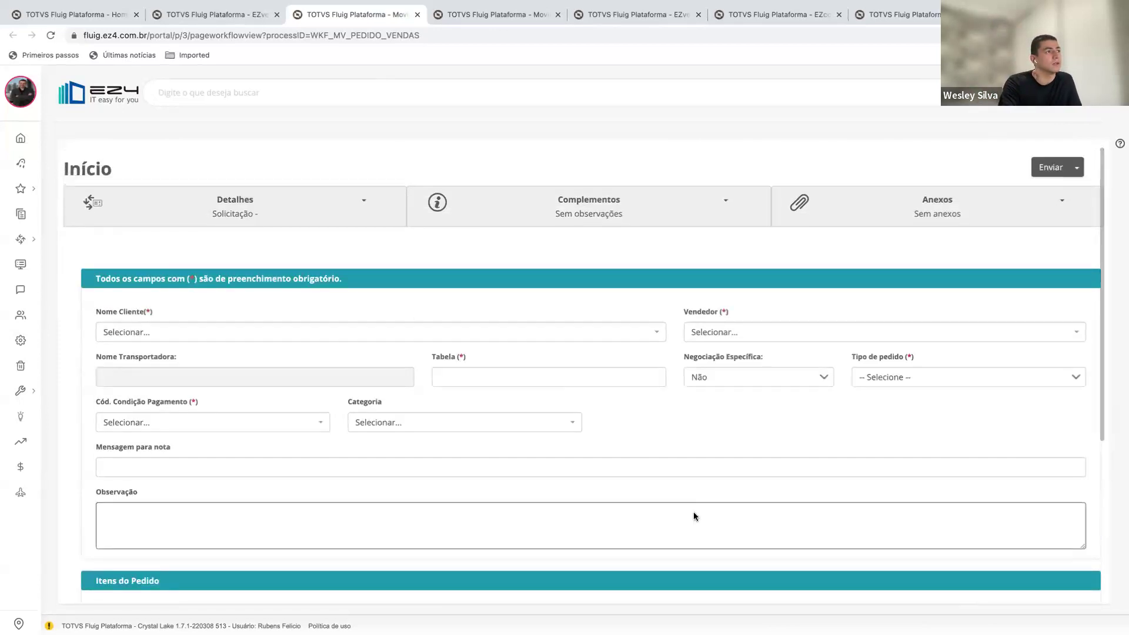
{"action": "left_click", "coordinate": [365, 213]}
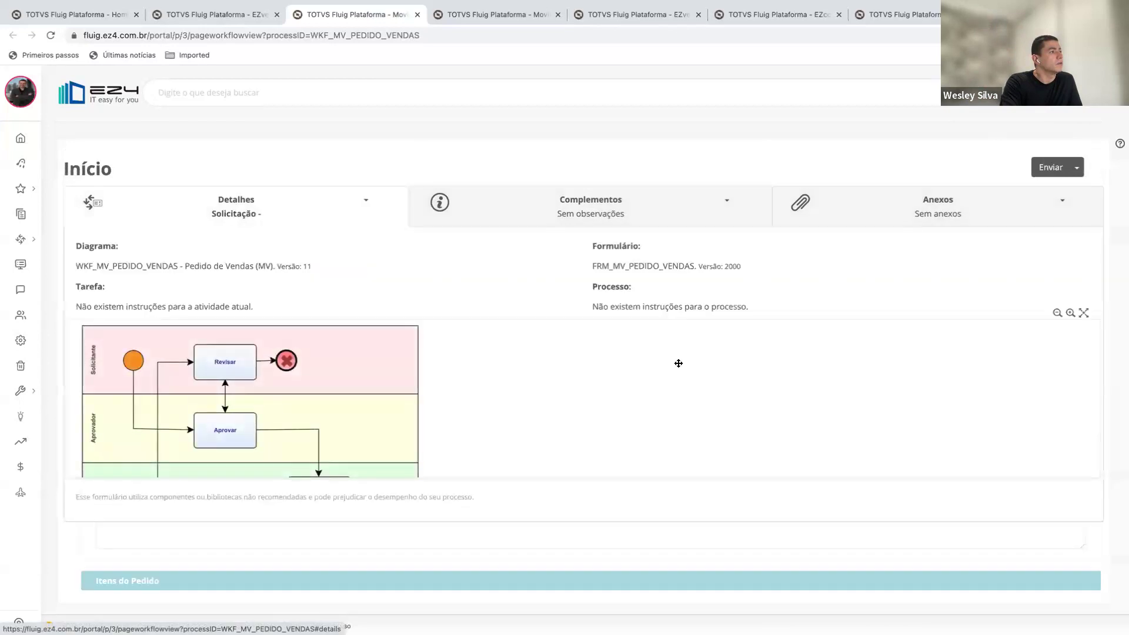
View the process diagram full-size, close it, collapse Detalhes and expand the empty Complementos section
{"action": "left_click", "coordinate": [1083, 314]}
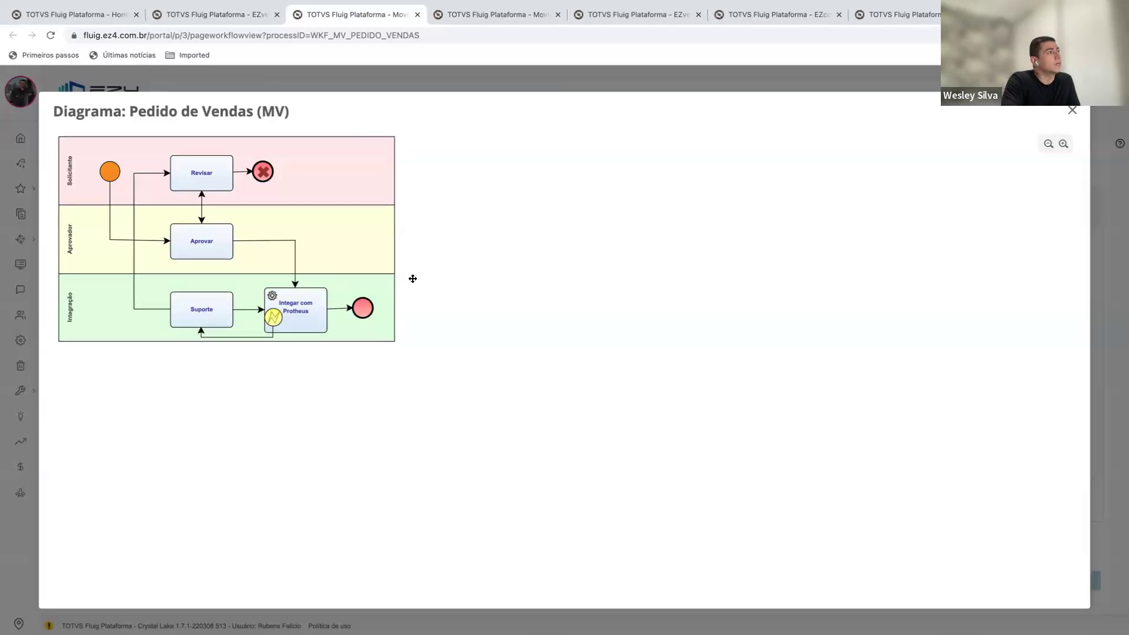
{"action": "left_click", "coordinate": [1072, 110]}
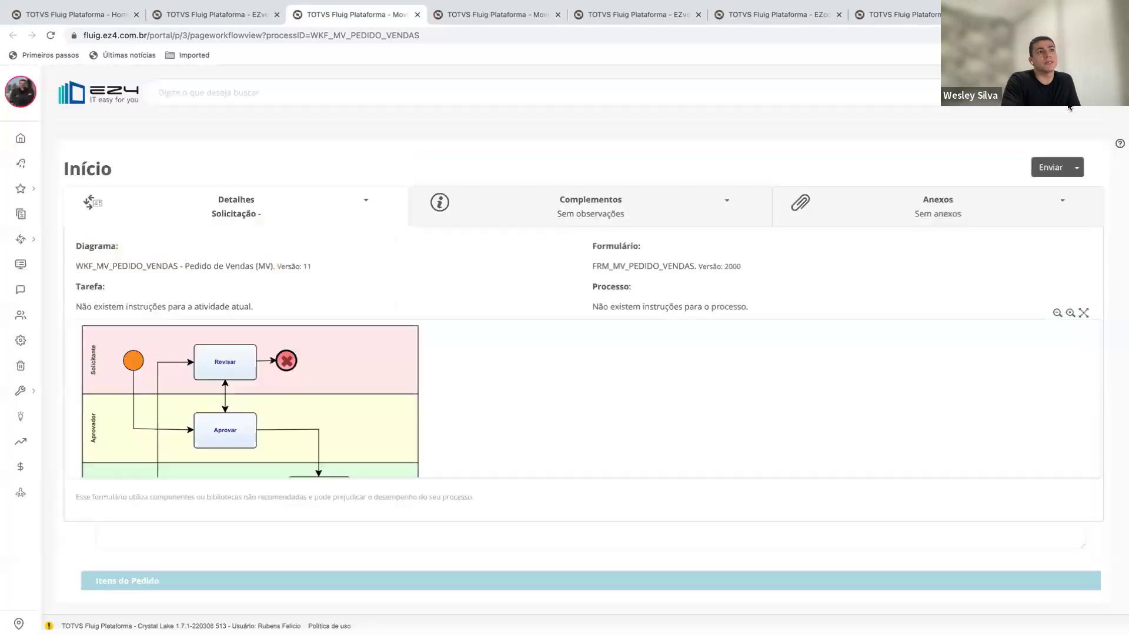
{"action": "left_click", "coordinate": [369, 202]}
{"action": "left_click", "coordinate": [728, 203]}
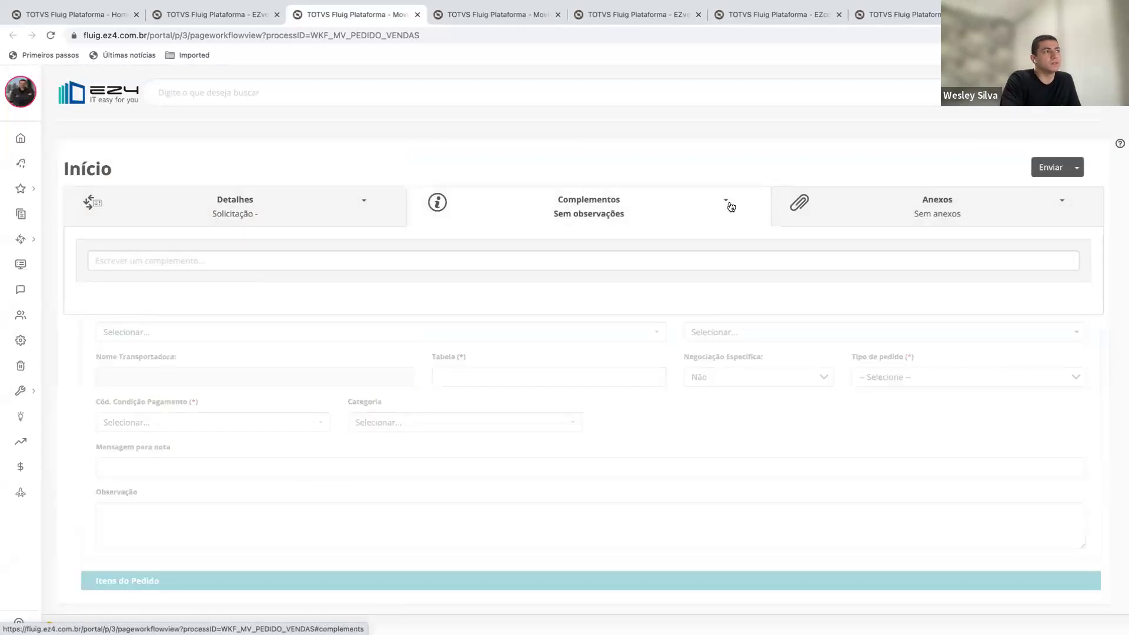
Collapse Complementos, return to the EZ Vendas approvals tab and open the Relatórios list
{"action": "left_click", "coordinate": [729, 204]}
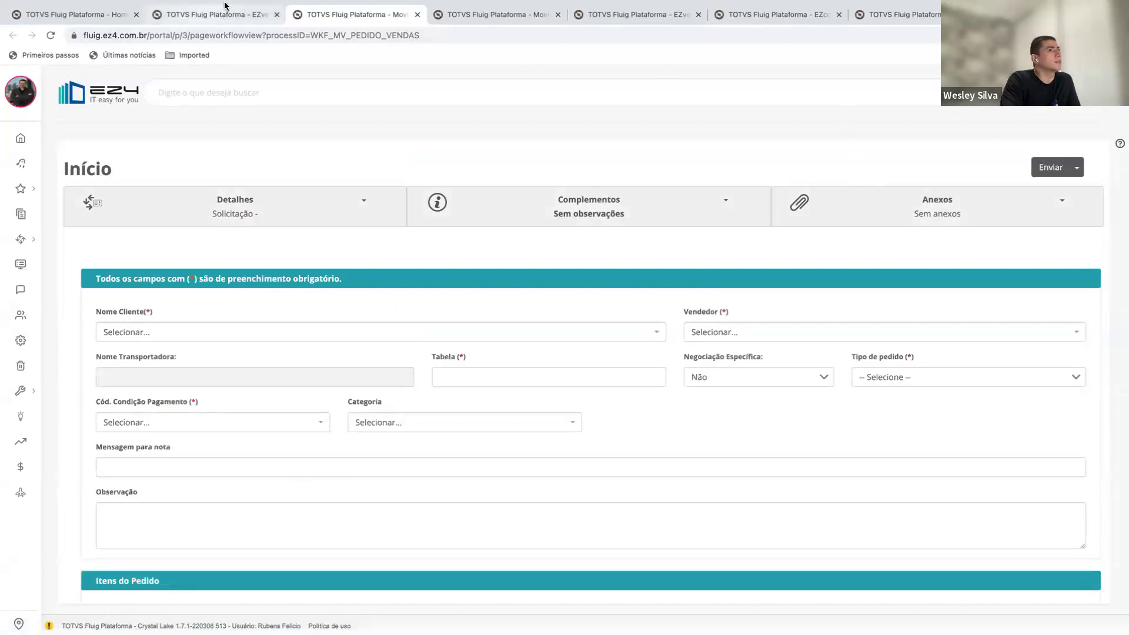
{"action": "left_click", "coordinate": [188, 14]}
{"action": "left_click", "coordinate": [112, 16]}
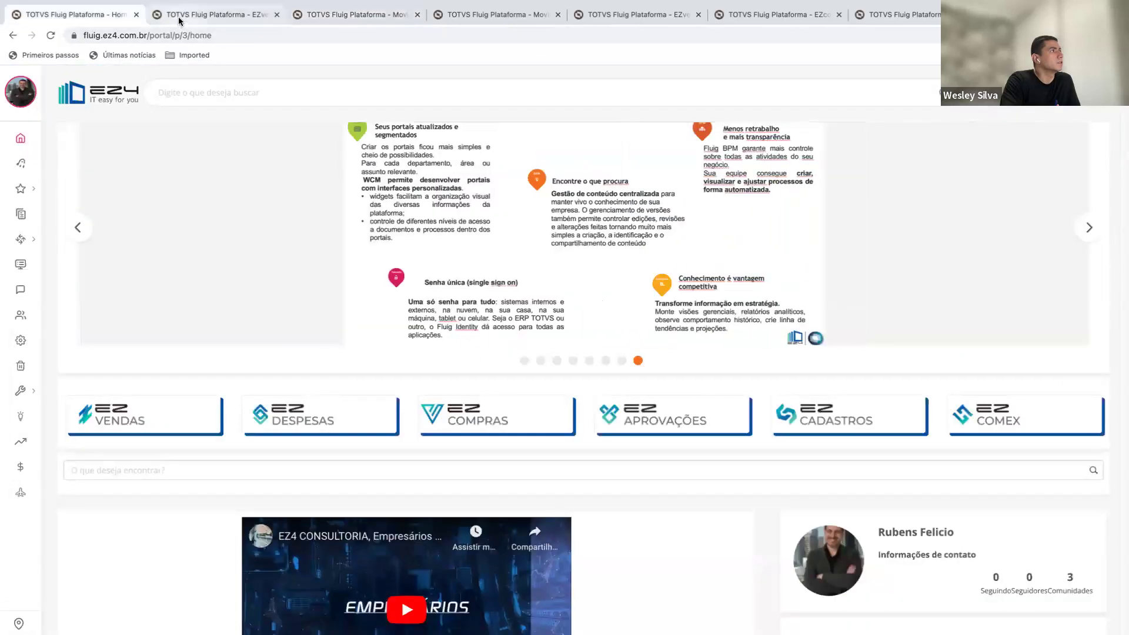
{"action": "left_click", "coordinate": [183, 17]}
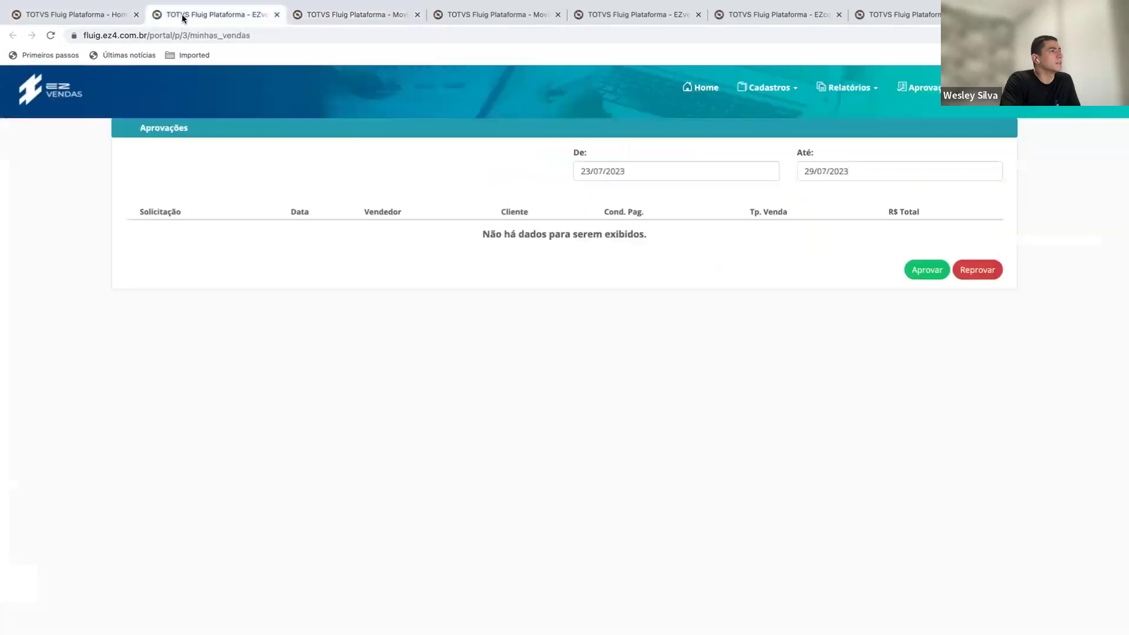
{"action": "left_click", "coordinate": [859, 92]}
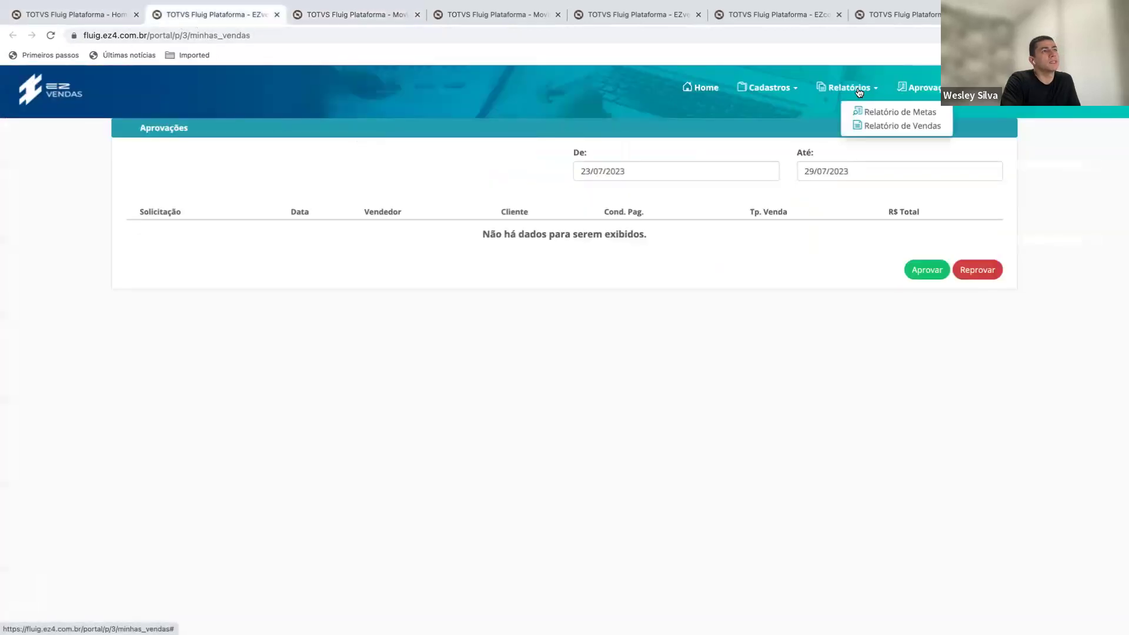
Review the 2023 Relatório de Metas chart and salespeople's goals table, then expand Cadastros
{"action": "left_click", "coordinate": [905, 112]}
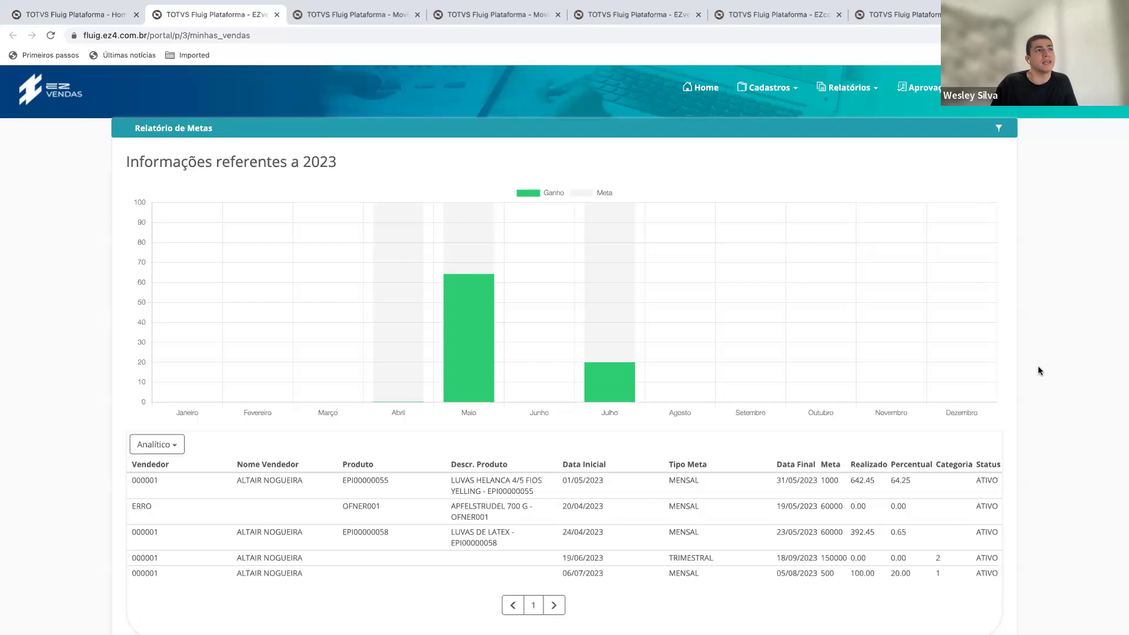
{"action": "left_click", "coordinate": [780, 89]}
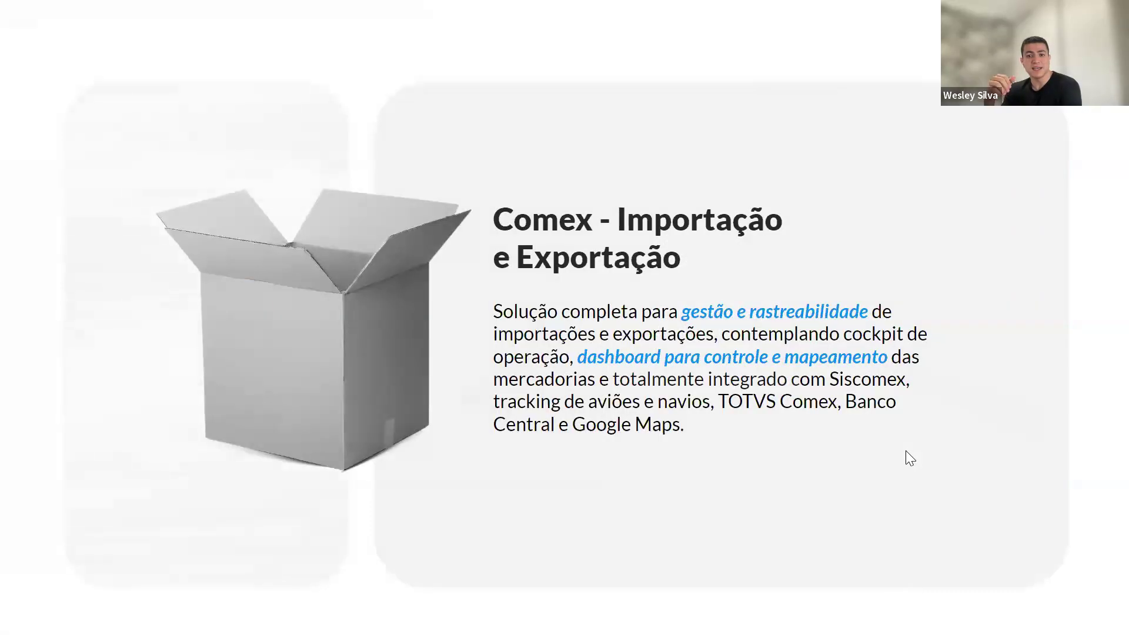
Advance to the dark Comex functionalities slide listing six features
{"action": "key", "text": "Right"}
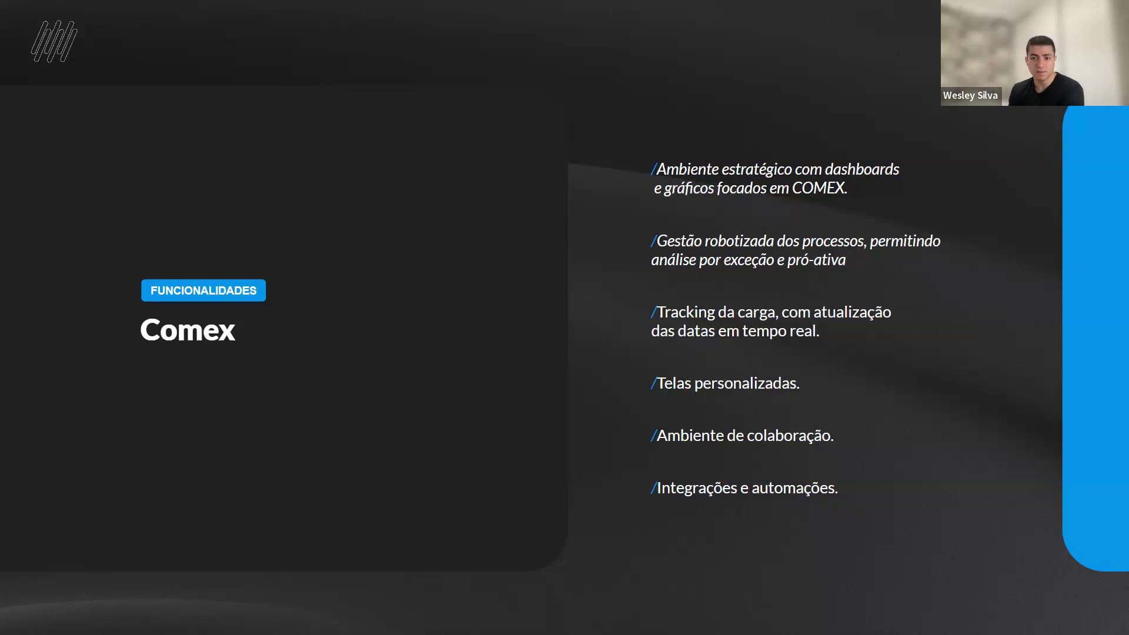
Go through the import/export dashboard and Flow COMEX slides, then exit the slideshow
{"action": "key", "text": "Right"}
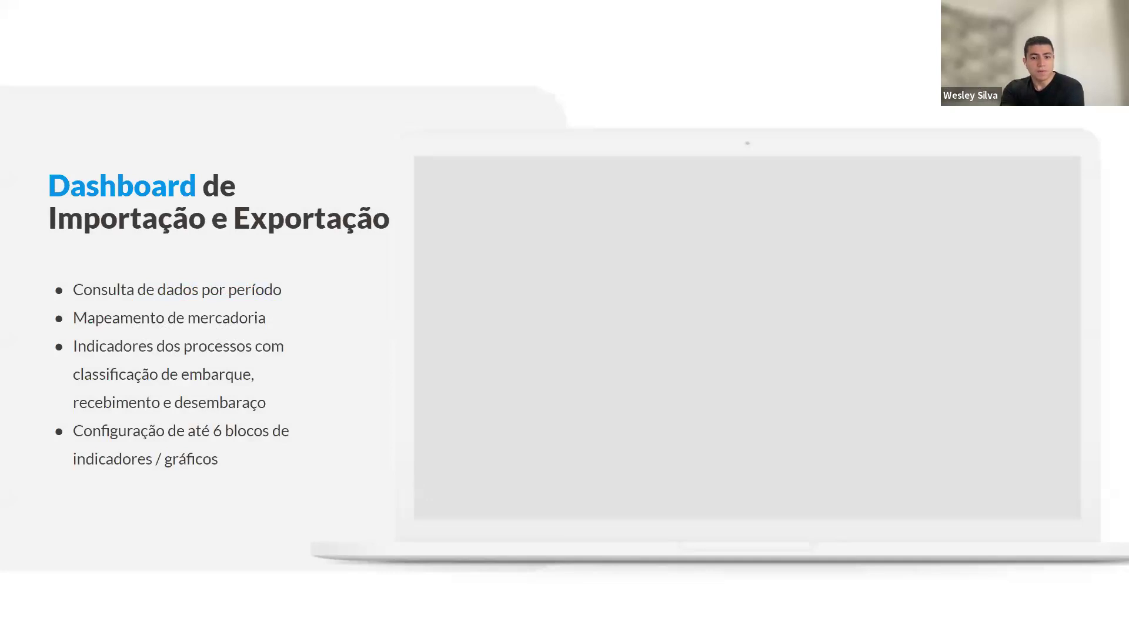
{"action": "key", "text": "Right"}
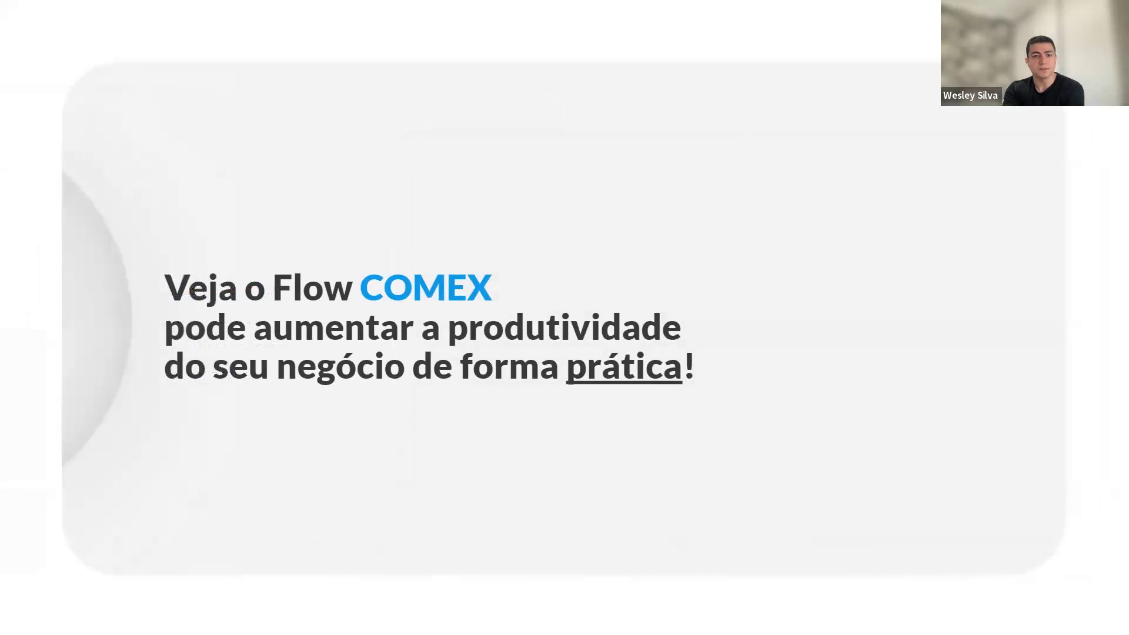
{"action": "key", "text": "Escape"}
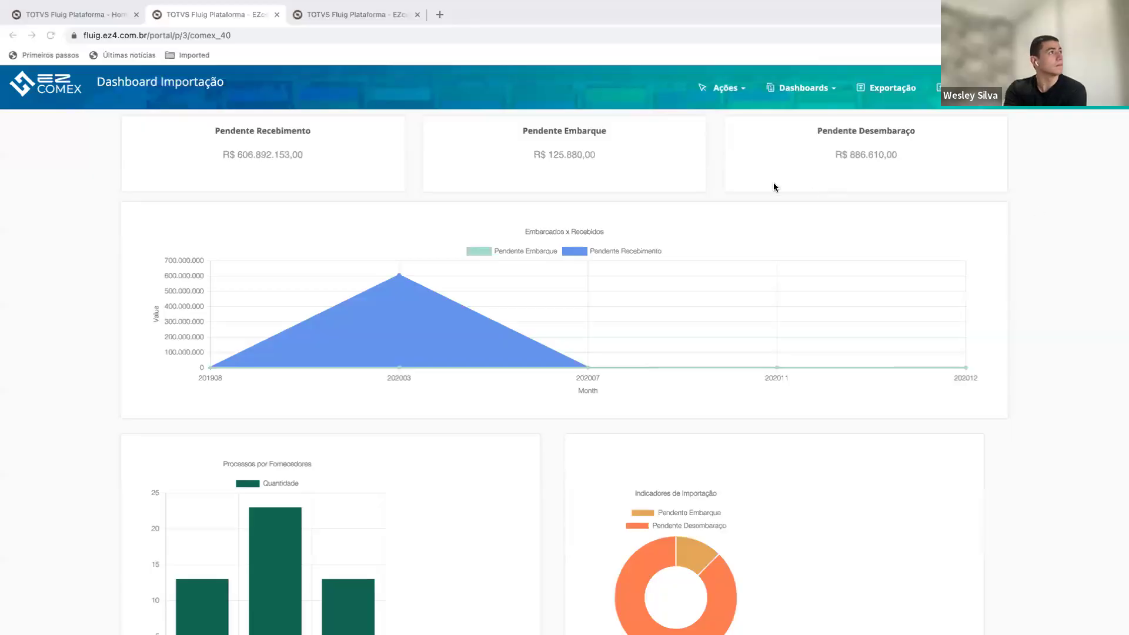
Glance at the portal home tab, then scroll Dashboard Importação down to the shipment map
{"action": "left_click", "coordinate": [84, 18]}
{"action": "left_click", "coordinate": [183, 16]}
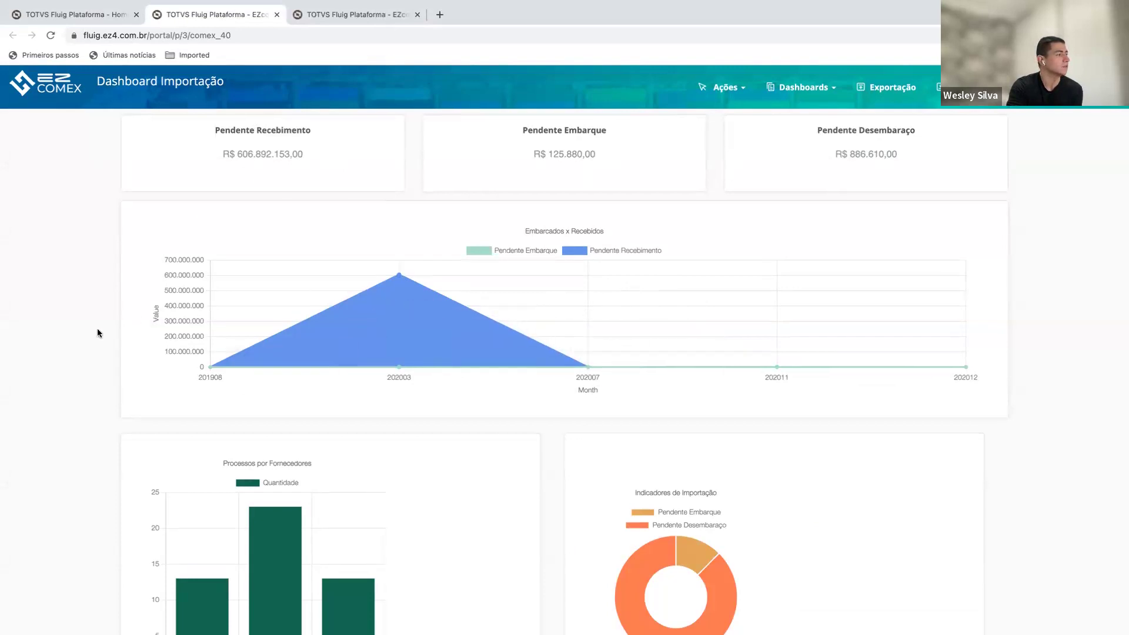
{"action": "scroll", "coordinate": [98, 332], "scroll_direction": "down", "scroll_amount": 3}
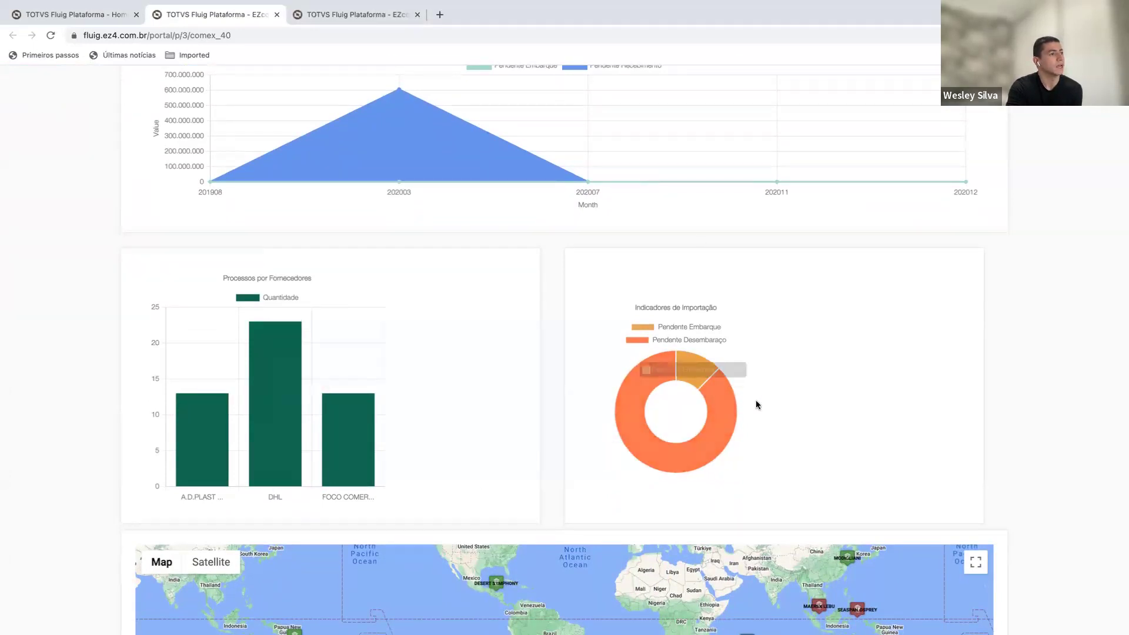
{"action": "scroll", "coordinate": [817, 442], "scroll_direction": "down", "scroll_amount": 2}
{"action": "scroll", "coordinate": [819, 447], "scroll_direction": "down", "scroll_amount": 1}
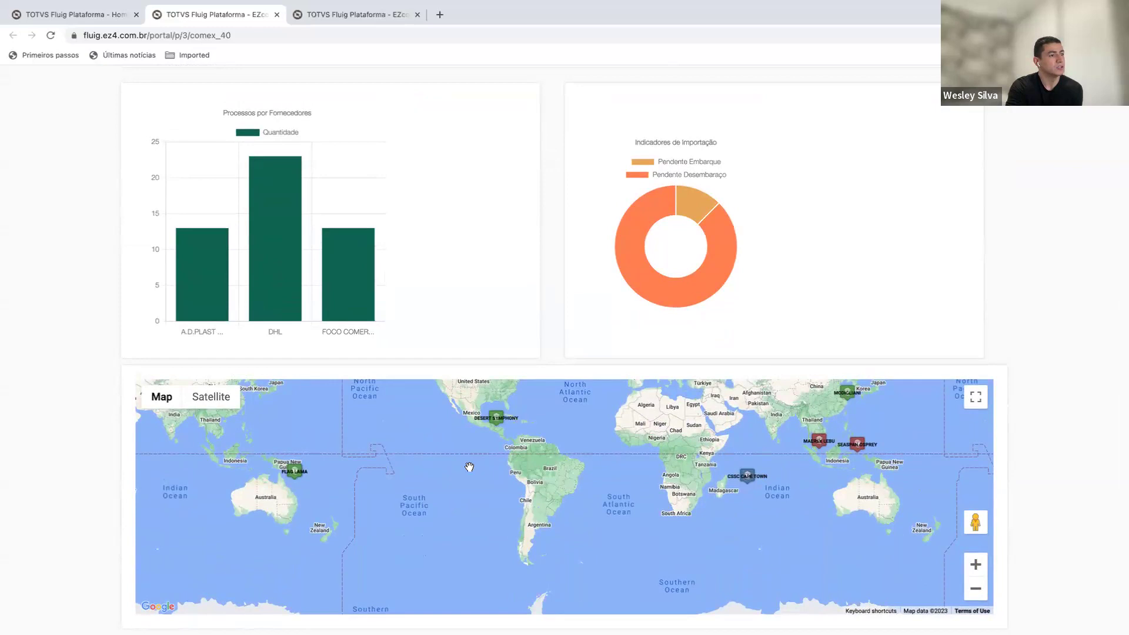
Open import process BHF02 from the Flag Lama marker's info window on the map
{"action": "left_click", "coordinate": [295, 475]}
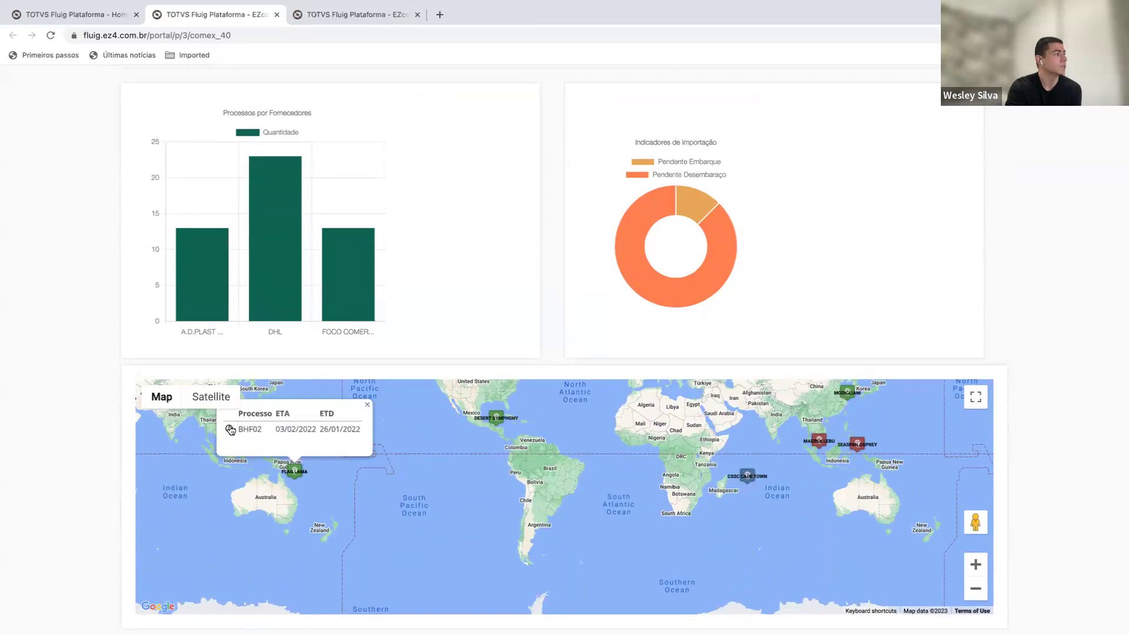
{"action": "left_click", "coordinate": [229, 430]}
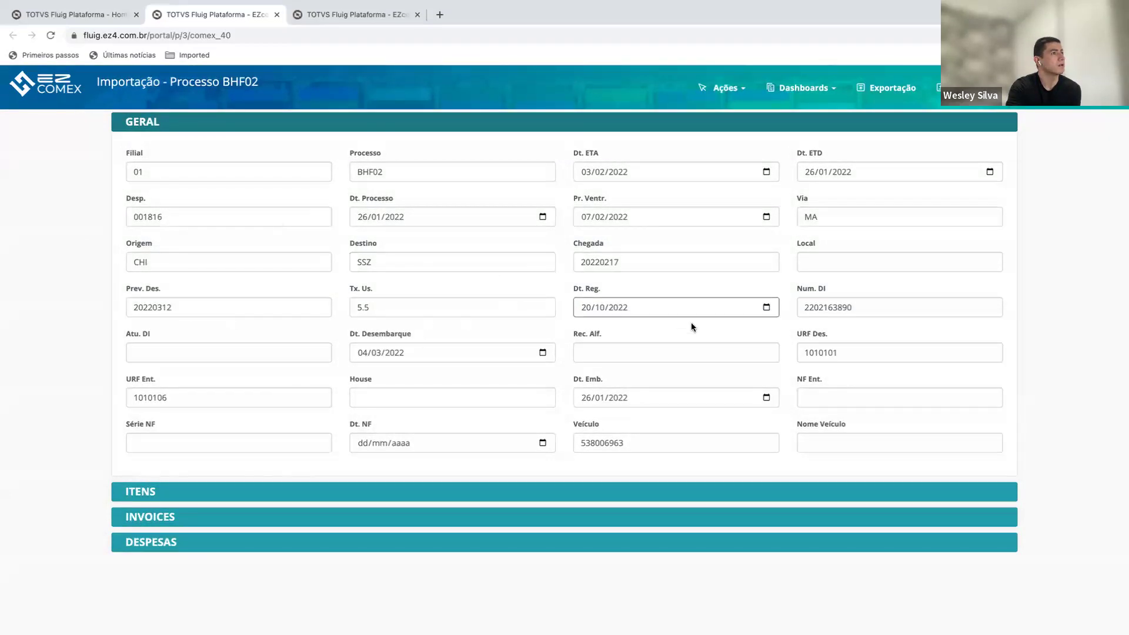
Expand BHF02's items and invoice sections, then return to the Importação Pendentes de Aceite list
{"action": "left_click", "coordinate": [217, 488]}
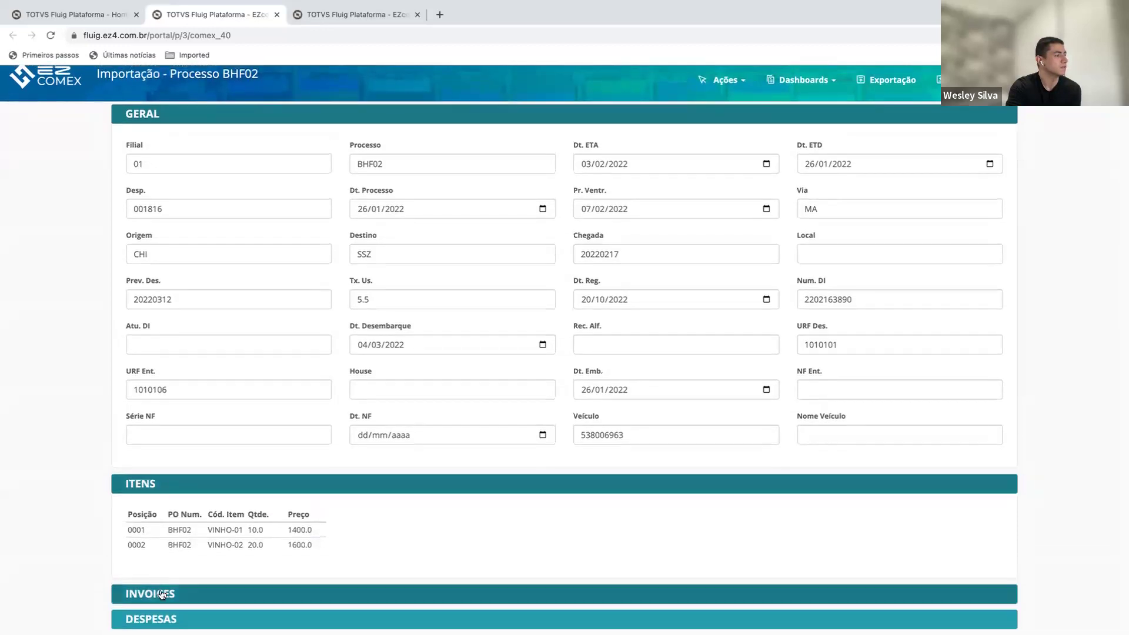
{"action": "left_click", "coordinate": [162, 593]}
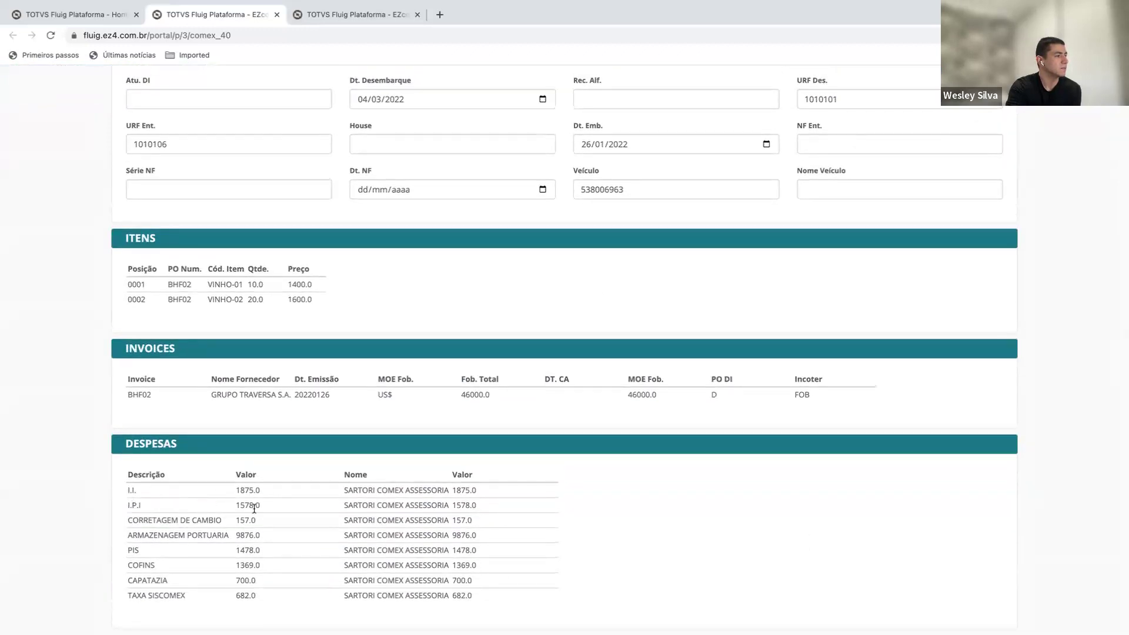
{"action": "scroll", "coordinate": [353, 471], "scroll_direction": "up", "scroll_amount": 5}
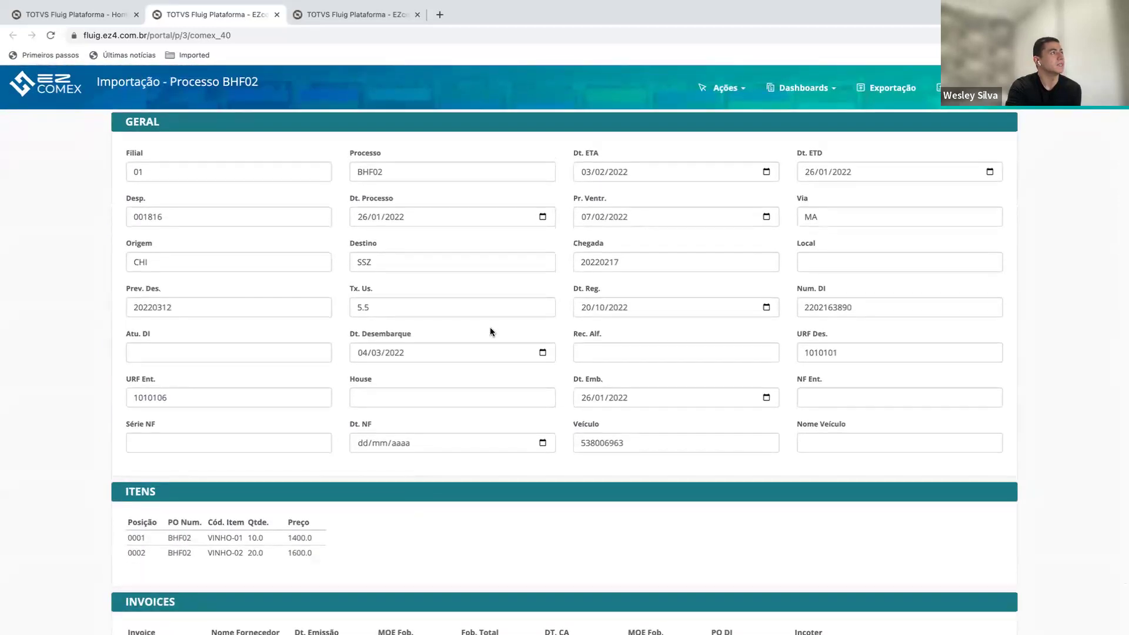
{"action": "left_click", "coordinate": [827, 91]}
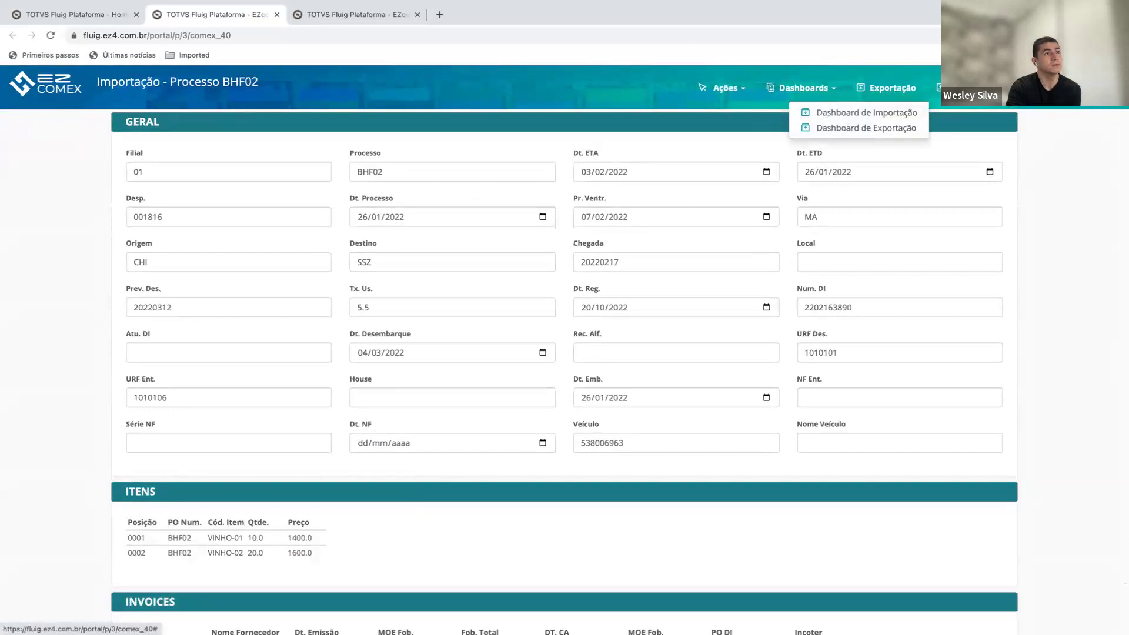
{"action": "left_click", "coordinate": [958, 88]}
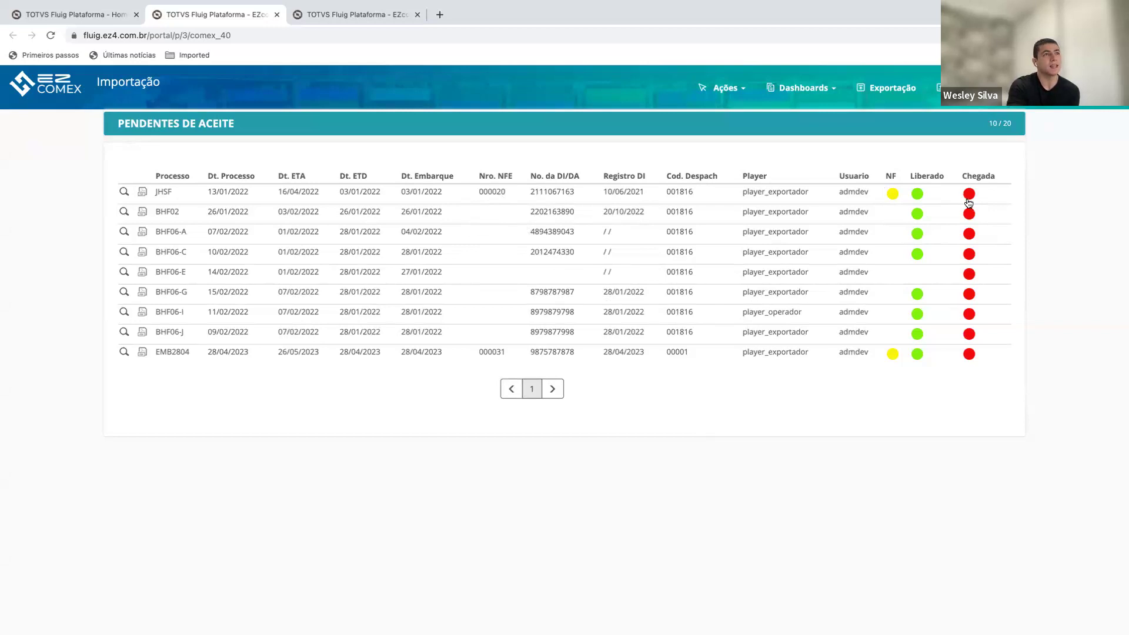
Open BHF02's printable import report listing items VINHO-01 and VINHO-02
{"action": "left_click", "coordinate": [143, 212]}
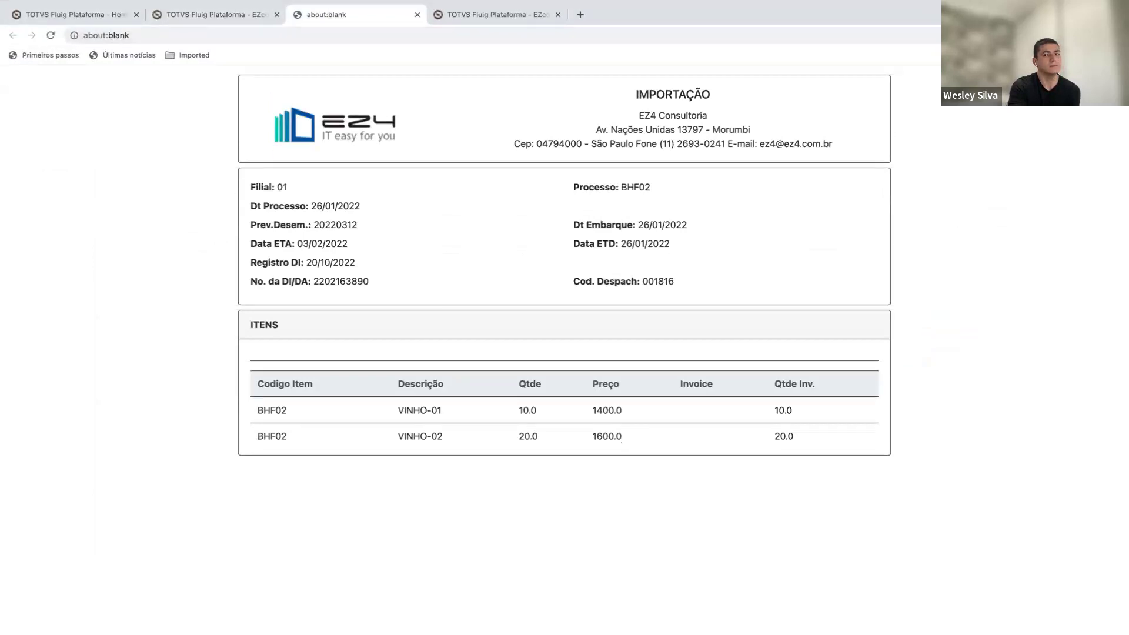
Return to the TOTVS Fluig tab showing the Pendentes de Aceite list
{"action": "left_click", "coordinate": [168, 19]}
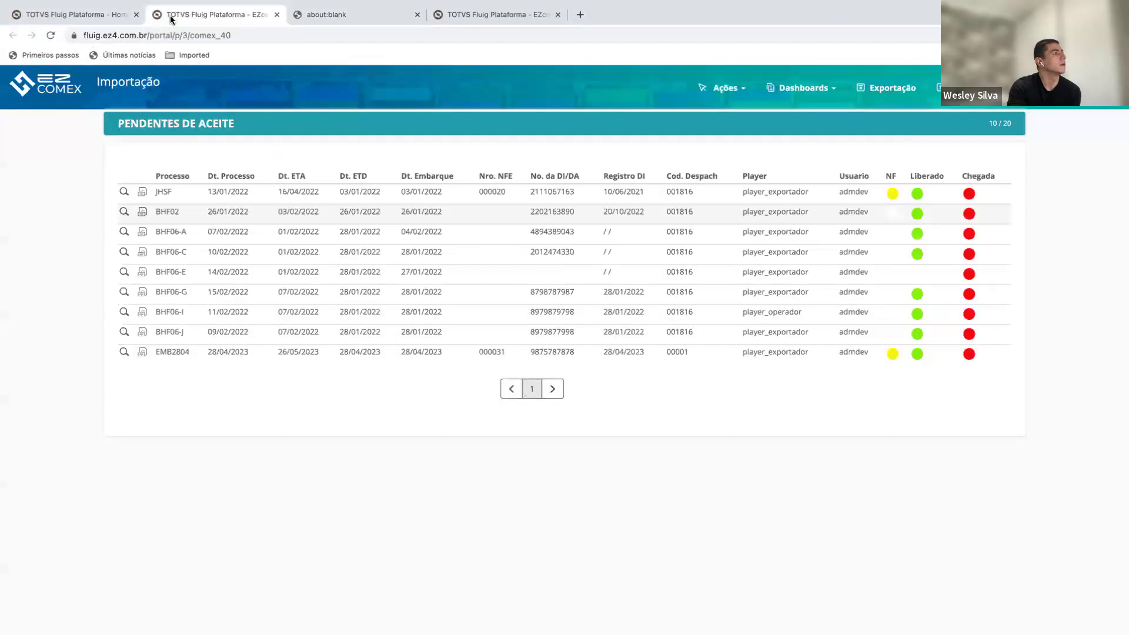
Switch to the Exportação pending-acceptance list and open the Dashboard de Exportação
{"action": "left_click", "coordinate": [902, 93]}
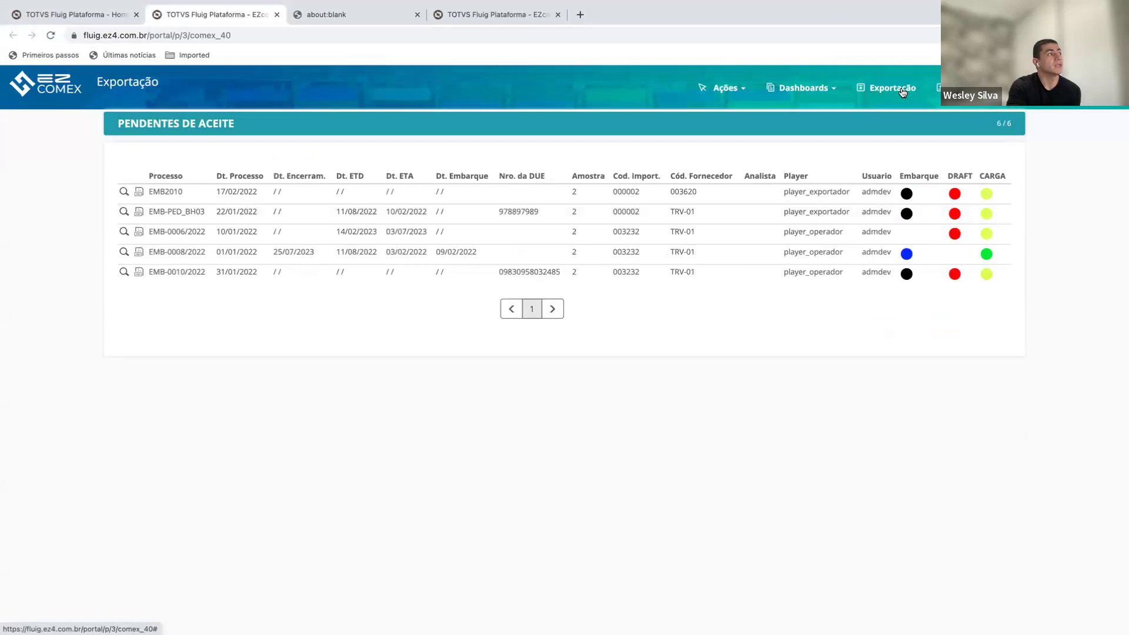
{"action": "left_click", "coordinate": [811, 86]}
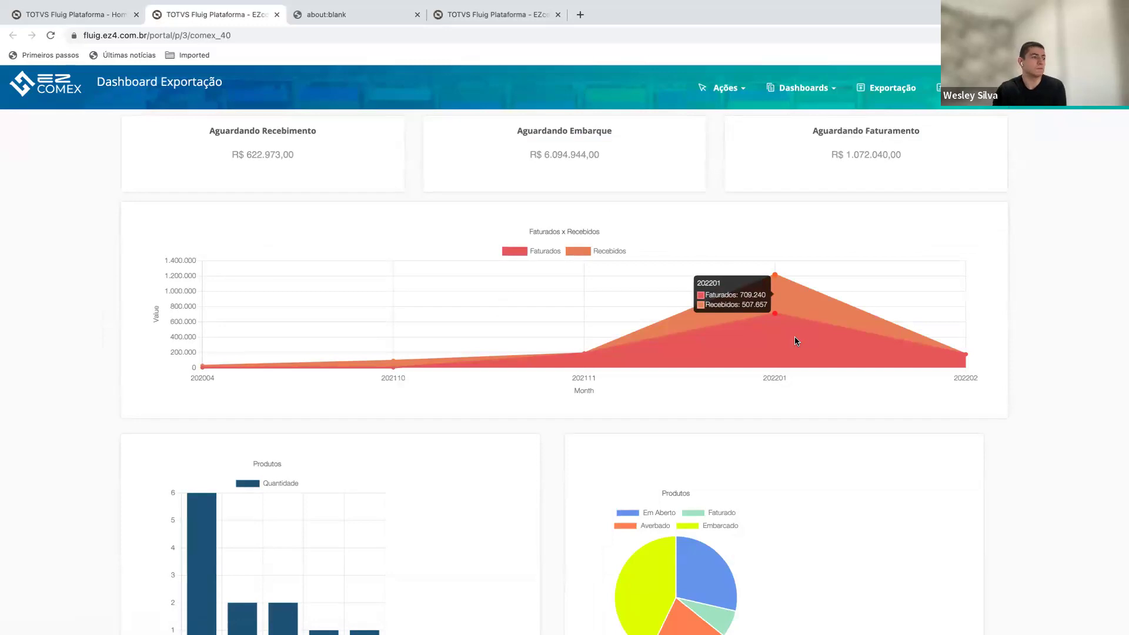
From the shipment map's Caribbean marker, open export process EMB-0006/2022
{"action": "scroll", "coordinate": [795, 341], "scroll_direction": "down", "scroll_amount": 4}
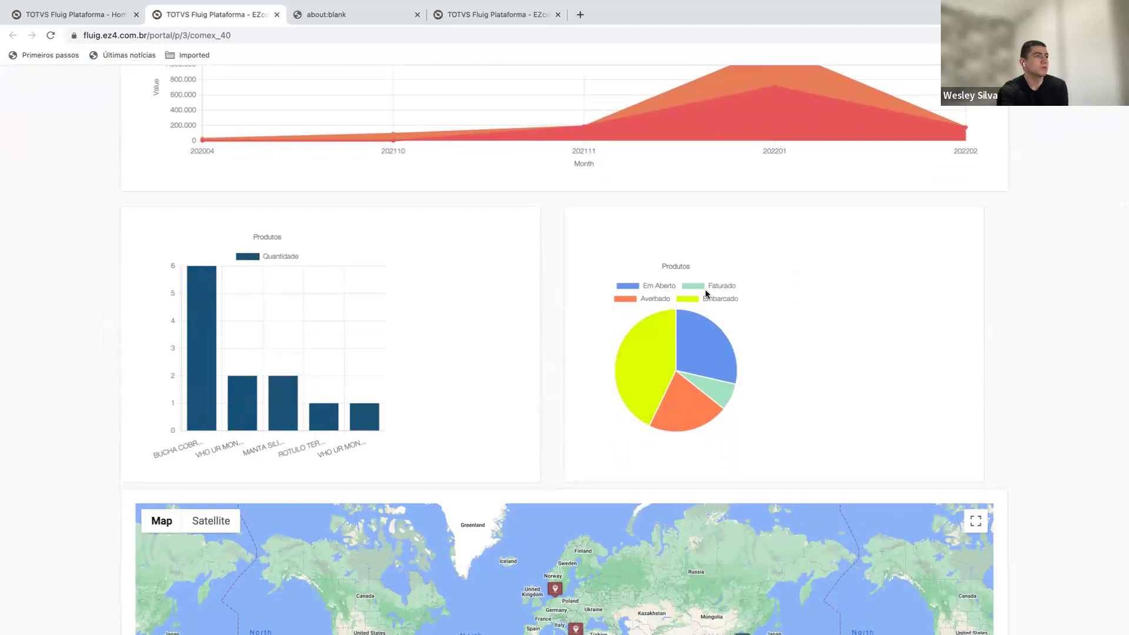
{"action": "mouse_move", "coordinate": [709, 349]}
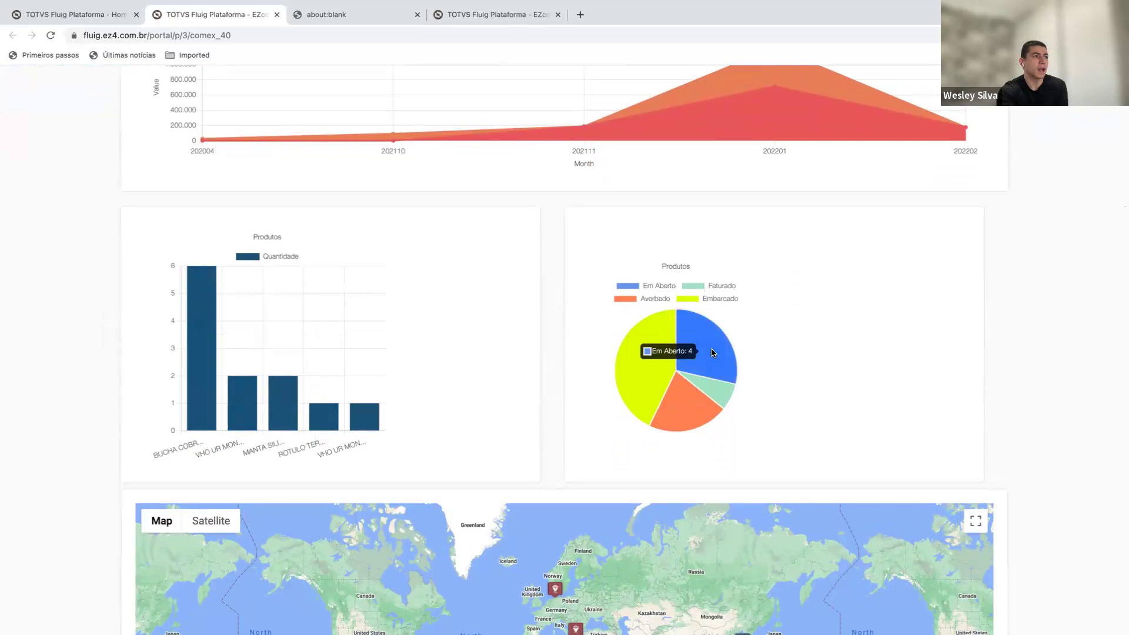
{"action": "mouse_move", "coordinate": [693, 414]}
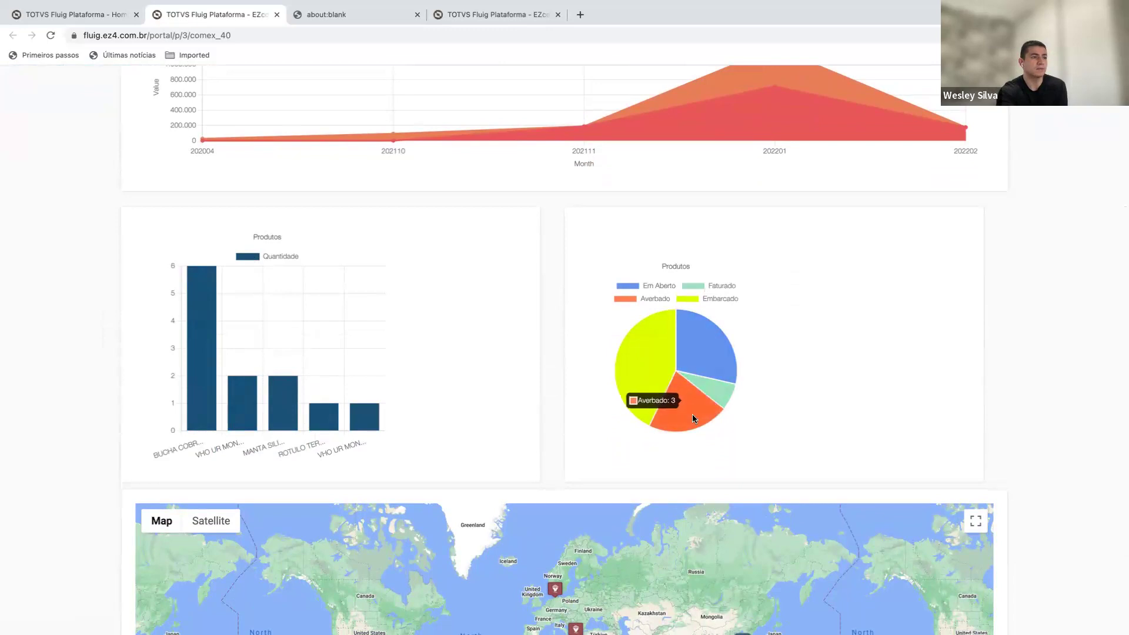
{"action": "scroll", "coordinate": [810, 386], "scroll_direction": "down", "scroll_amount": 3}
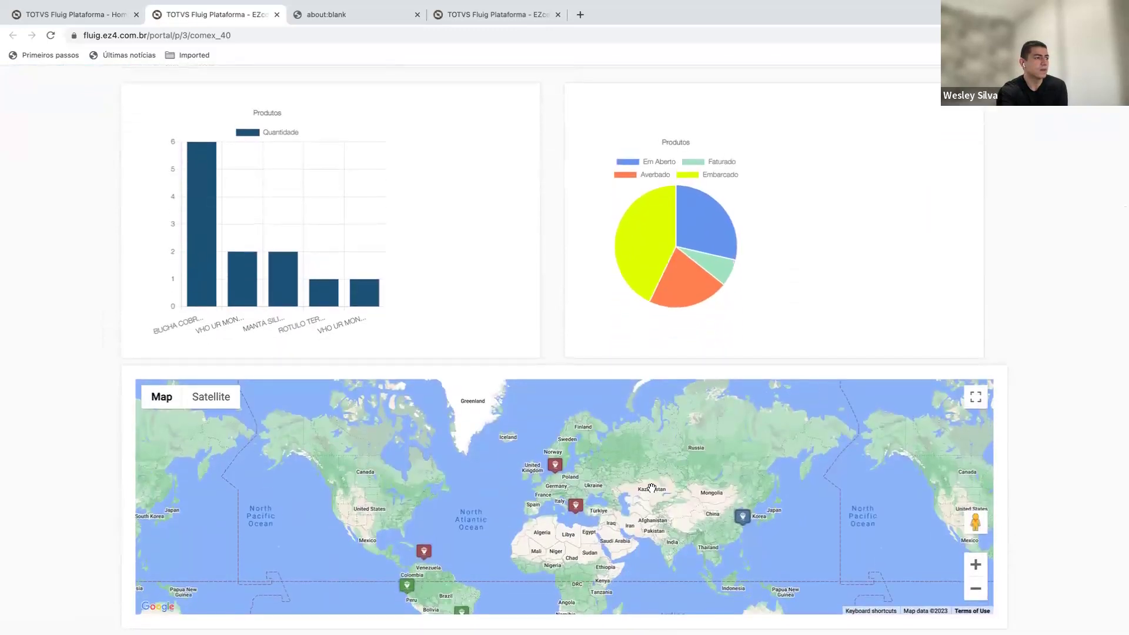
{"action": "left_click", "coordinate": [579, 513]}
{"action": "left_click", "coordinate": [427, 556]}
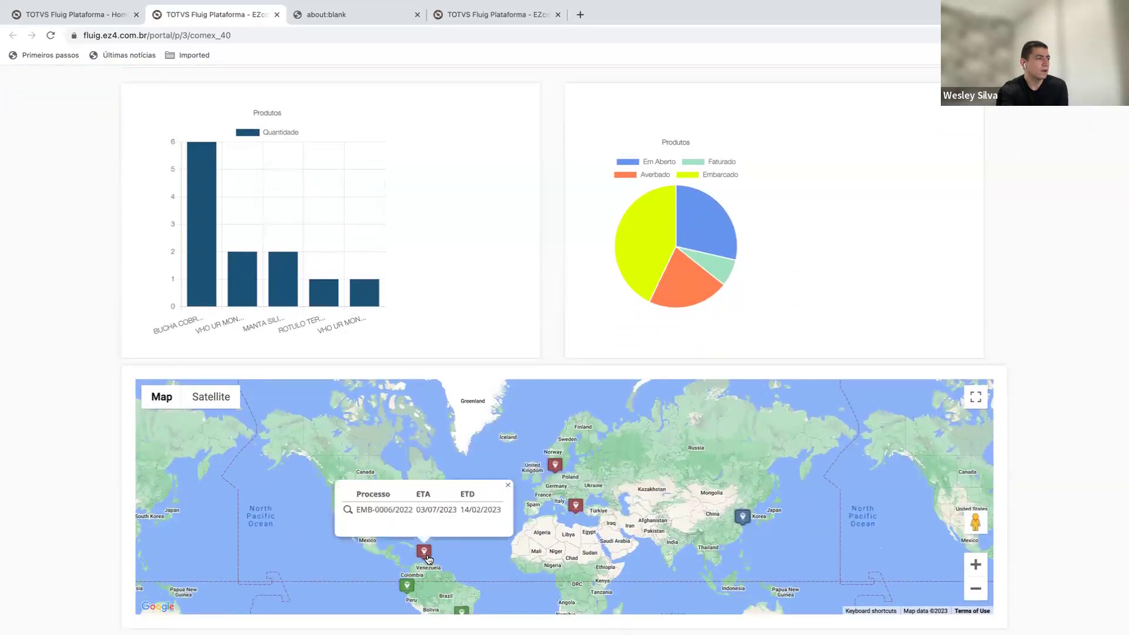
{"action": "left_click", "coordinate": [347, 511]}
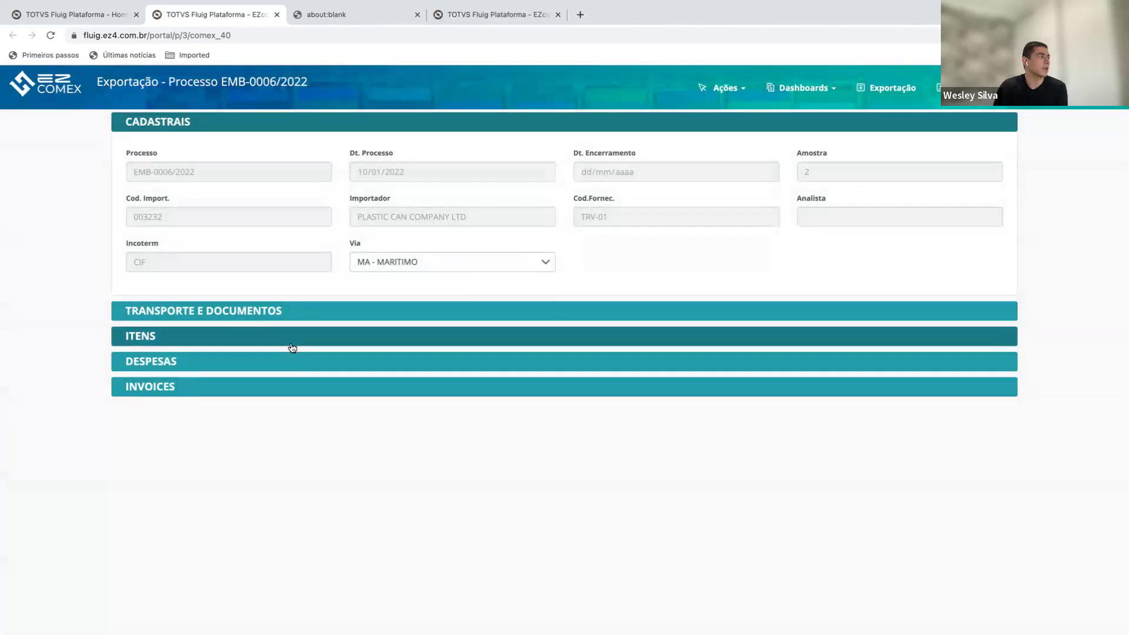
Expand the Transporte e Documentos, Itens, Despesas and Invoices sections of EMB-0006/2022
{"action": "left_click", "coordinate": [255, 306]}
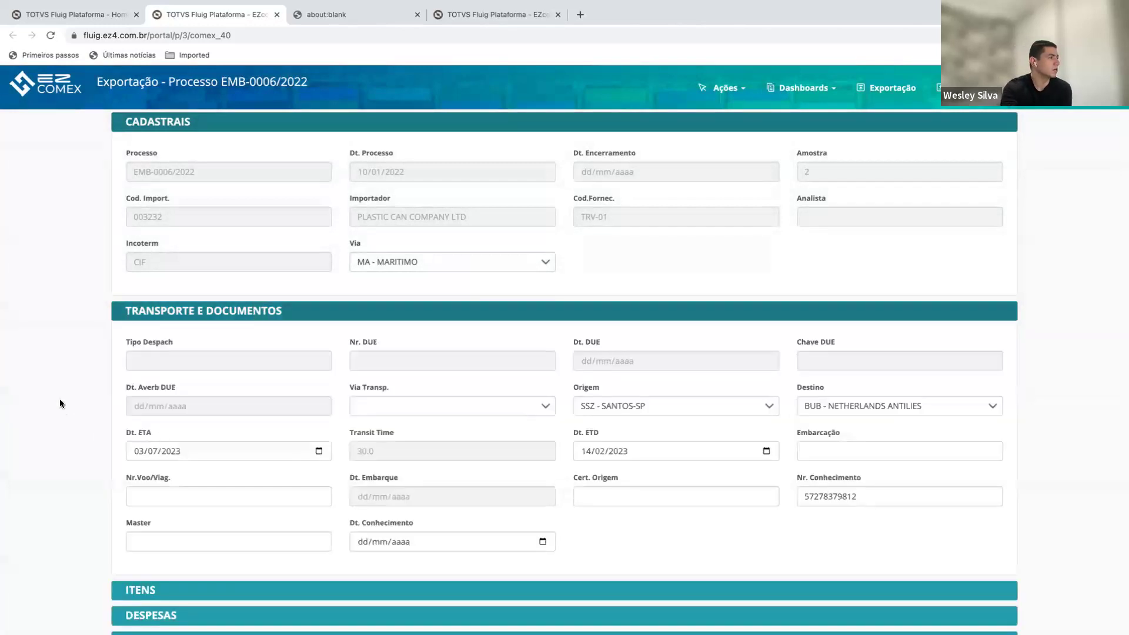
{"action": "scroll", "coordinate": [59, 403], "scroll_direction": "down", "scroll_amount": 1}
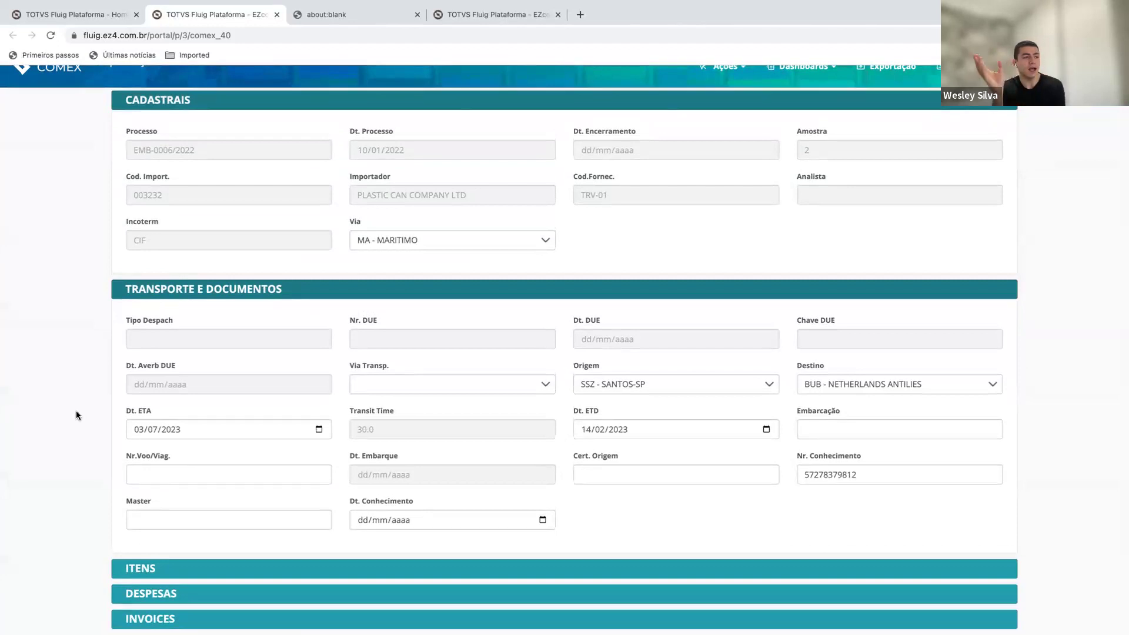
{"action": "scroll", "coordinate": [76, 415], "scroll_direction": "down", "scroll_amount": 1}
{"action": "left_click", "coordinate": [141, 566]}
{"action": "scroll", "coordinate": [69, 456], "scroll_direction": "down", "scroll_amount": 1}
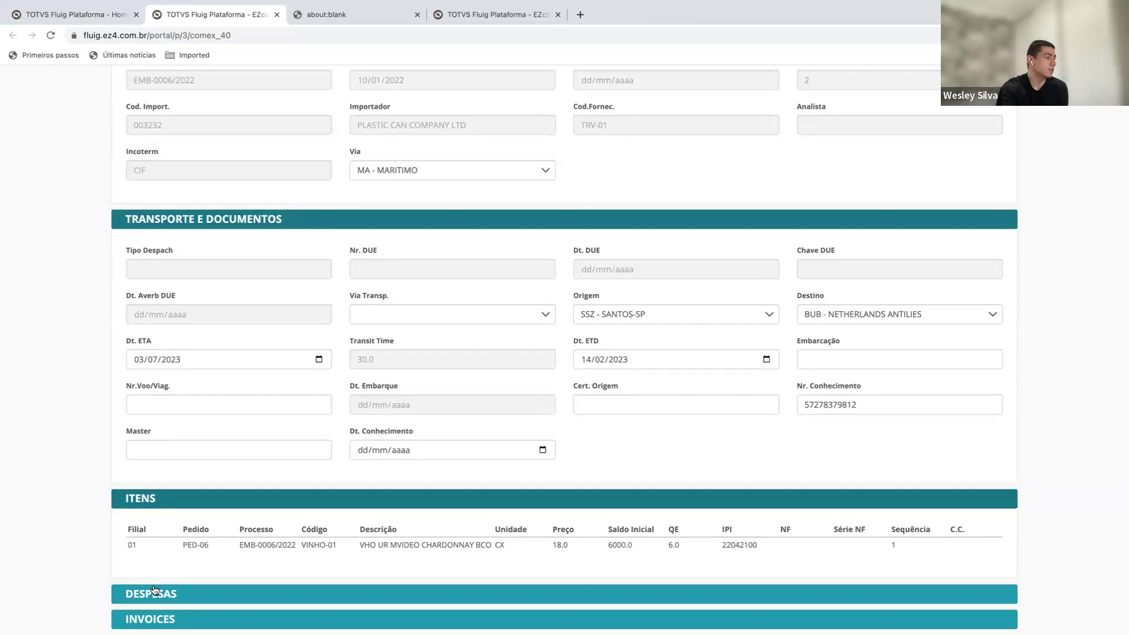
{"action": "left_click", "coordinate": [154, 589]}
{"action": "scroll", "coordinate": [81, 595], "scroll_direction": "down", "scroll_amount": 3}
{"action": "left_click", "coordinate": [143, 618]}
{"action": "scroll", "coordinate": [86, 465], "scroll_direction": "down", "scroll_amount": 3}
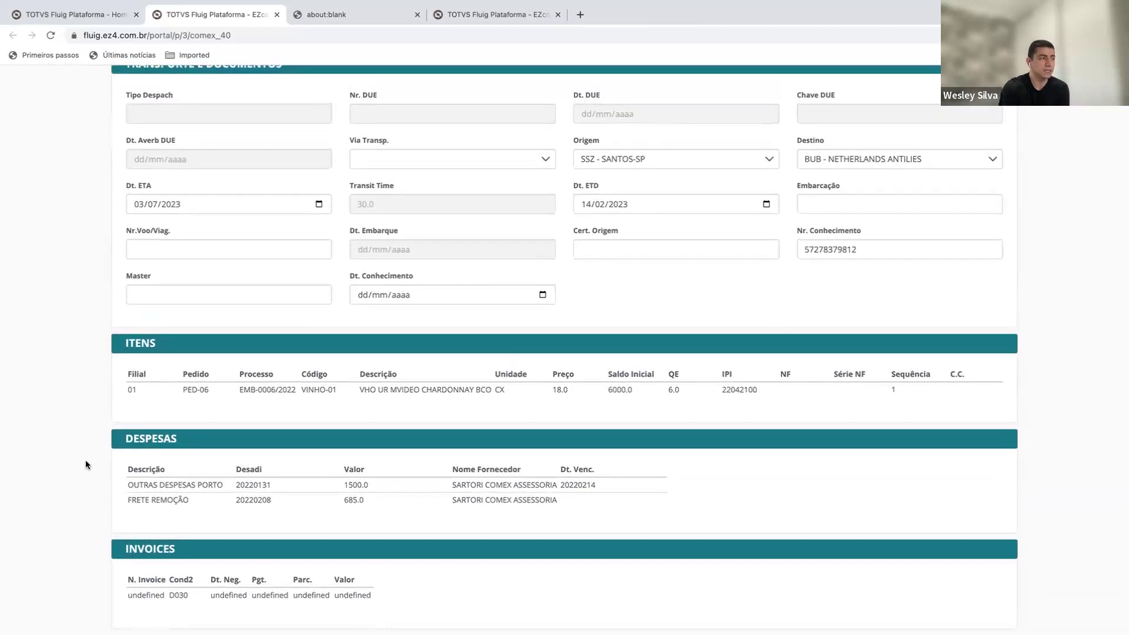
{"action": "scroll", "coordinate": [167, 557], "scroll_direction": "up", "scroll_amount": 2}
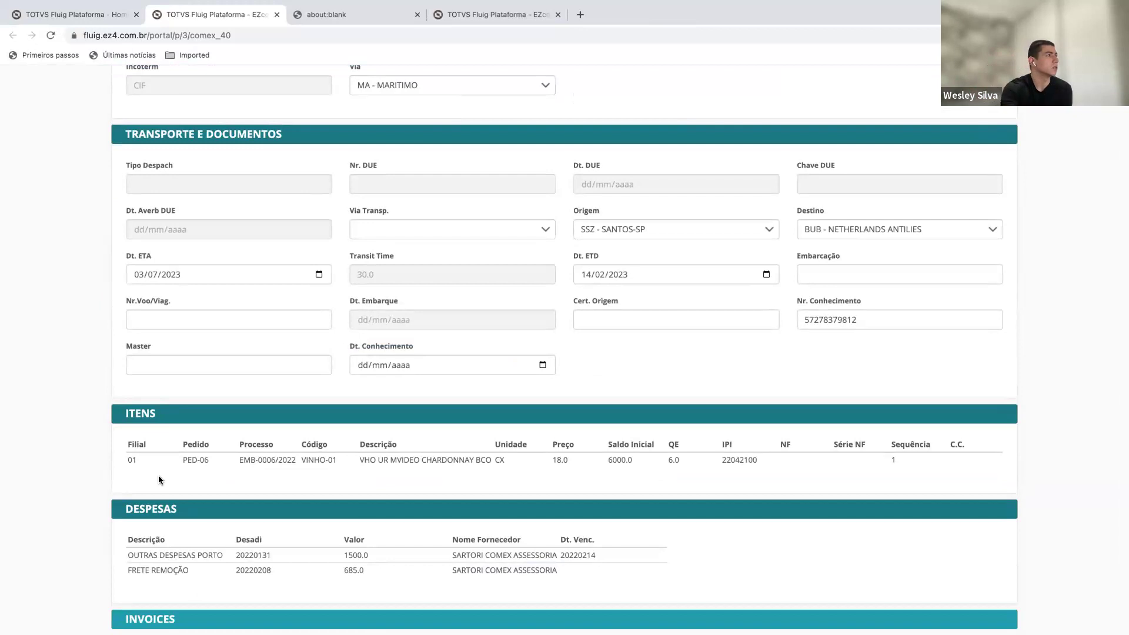
{"action": "scroll", "coordinate": [158, 479], "scroll_direction": "up", "scroll_amount": 3}
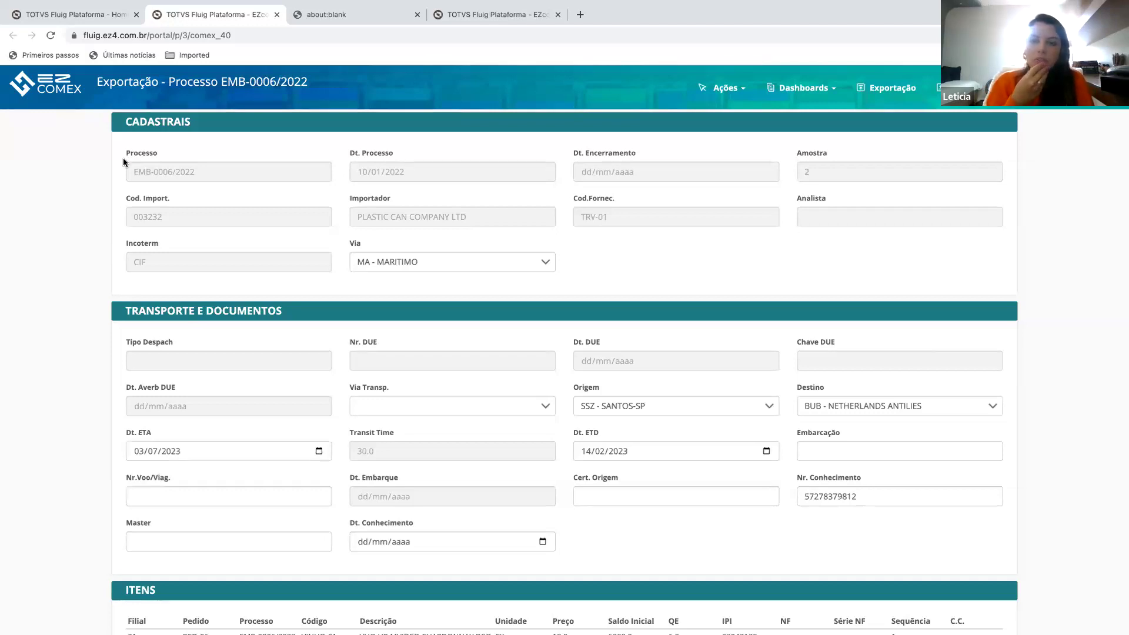
View the Dashboard de Importação, then launch EZ Vendas from the EZ4 home page
{"action": "left_click", "coordinate": [817, 97]}
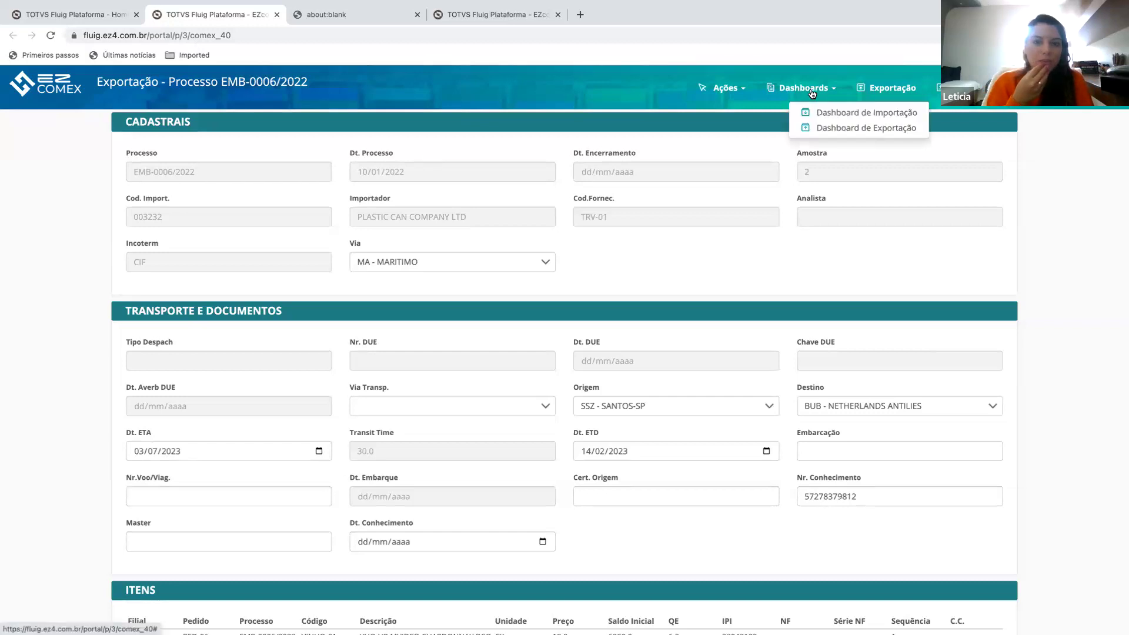
{"action": "left_click", "coordinate": [837, 114]}
{"action": "scroll", "coordinate": [1043, 463], "scroll_direction": "down", "scroll_amount": 6}
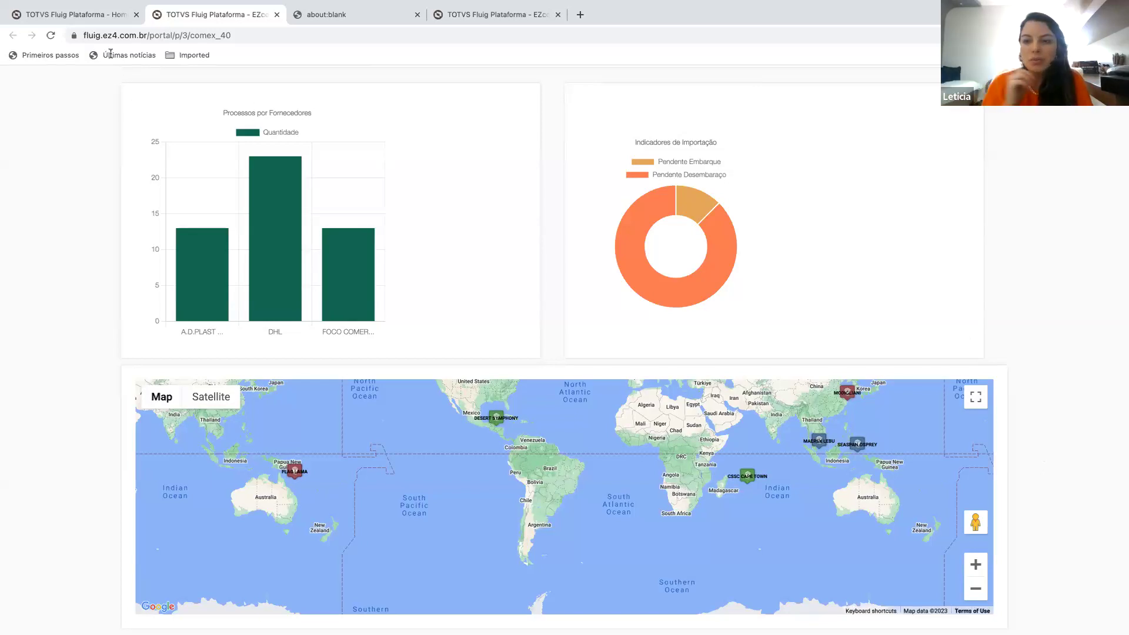
{"action": "left_click", "coordinate": [102, 20]}
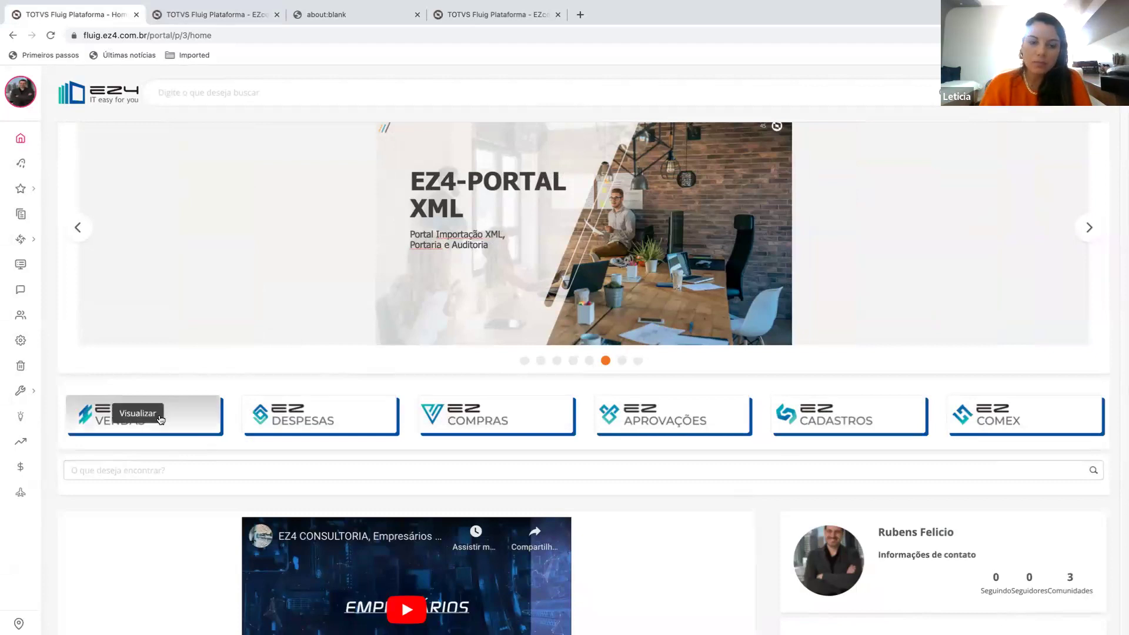
{"action": "left_click", "coordinate": [161, 419]}
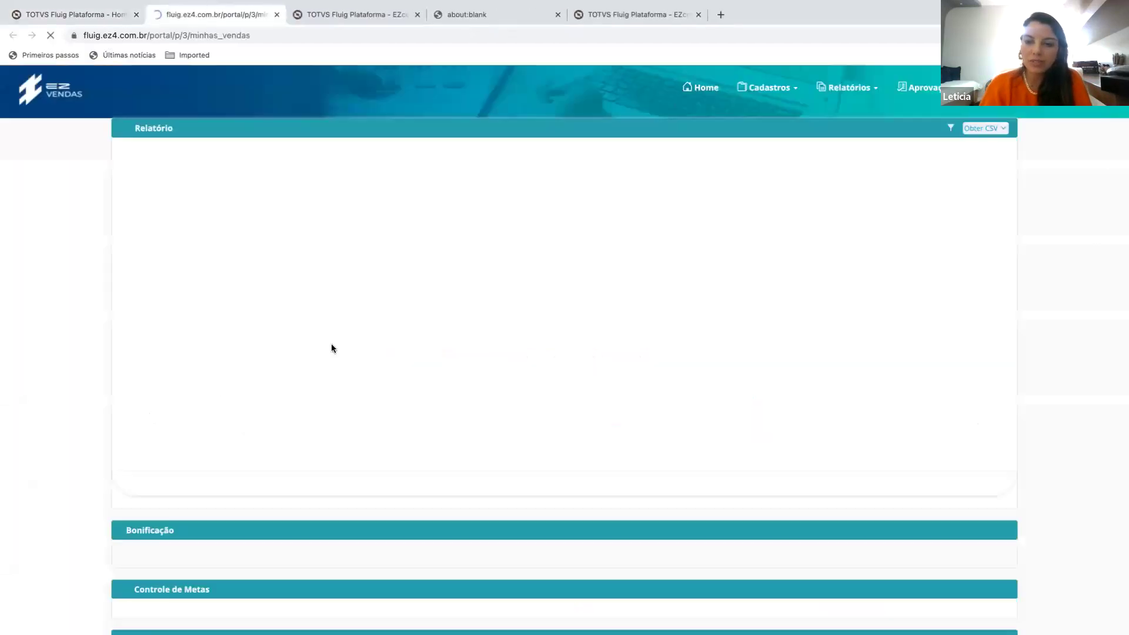